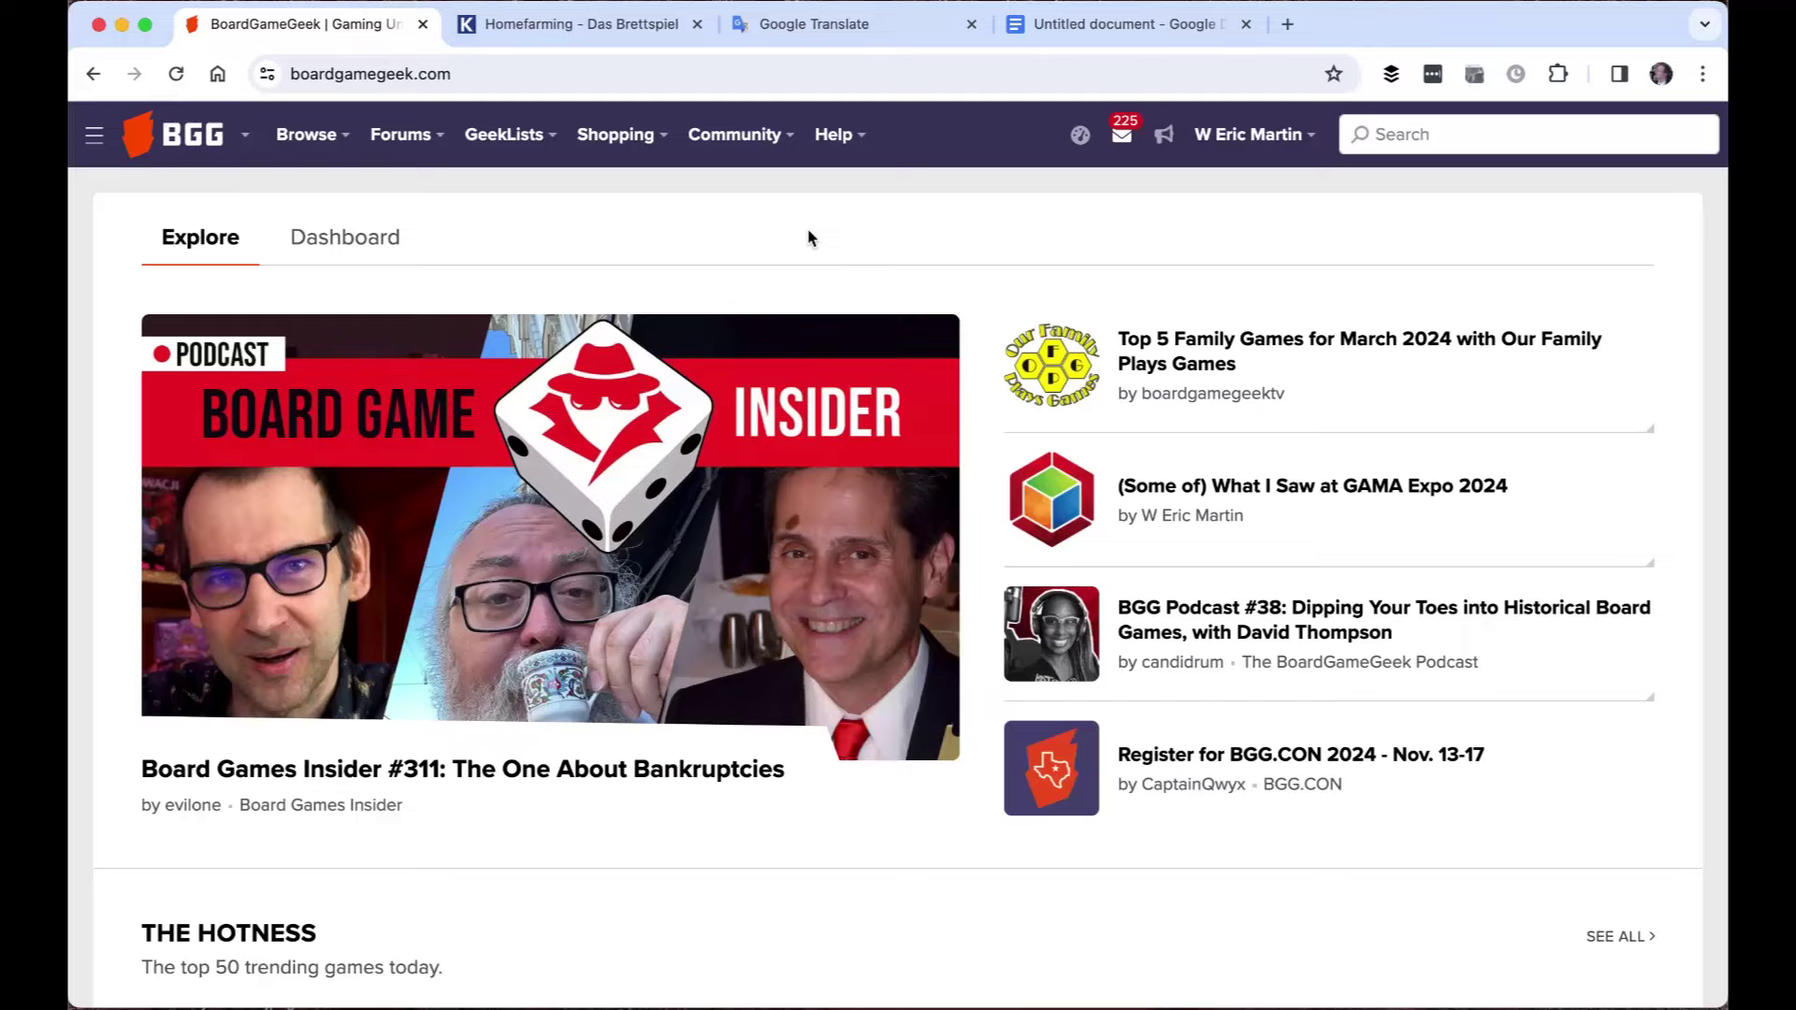
Look over the Homefarming product page, then return to the BoardGameGeek home page
scroll(874, 248, "down", 2)
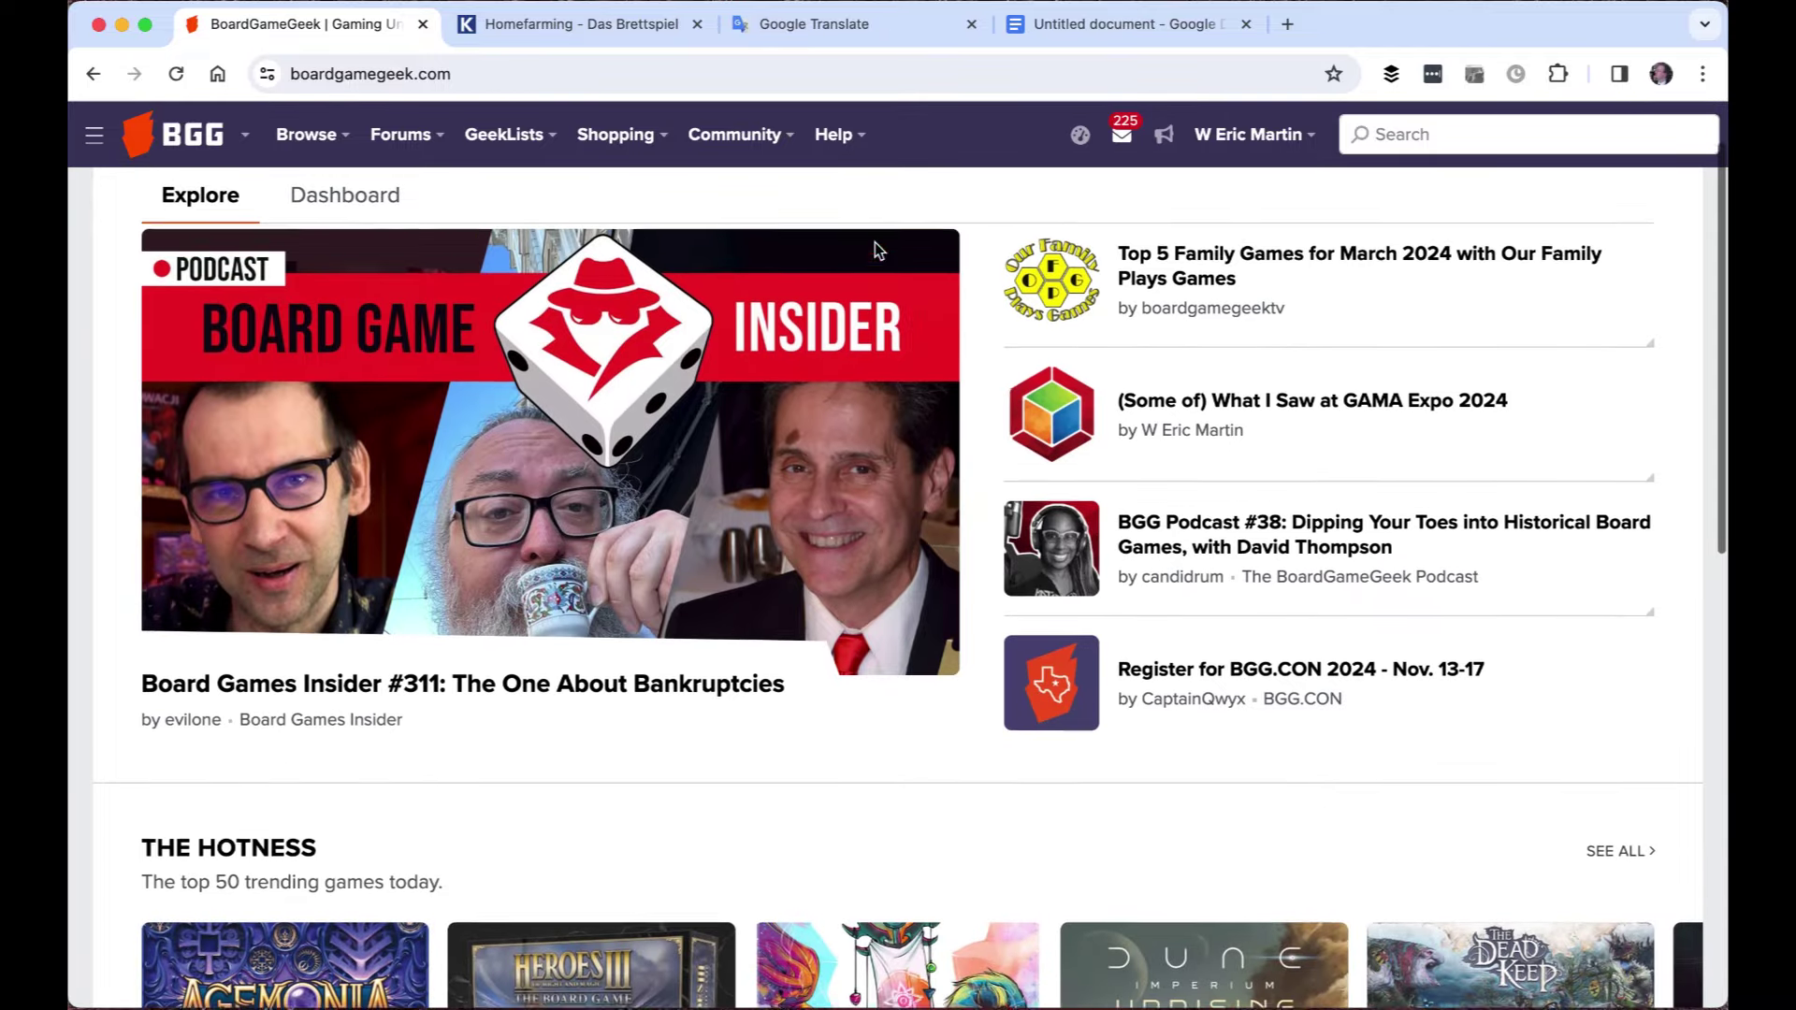
scroll(874, 249, "up", 2)
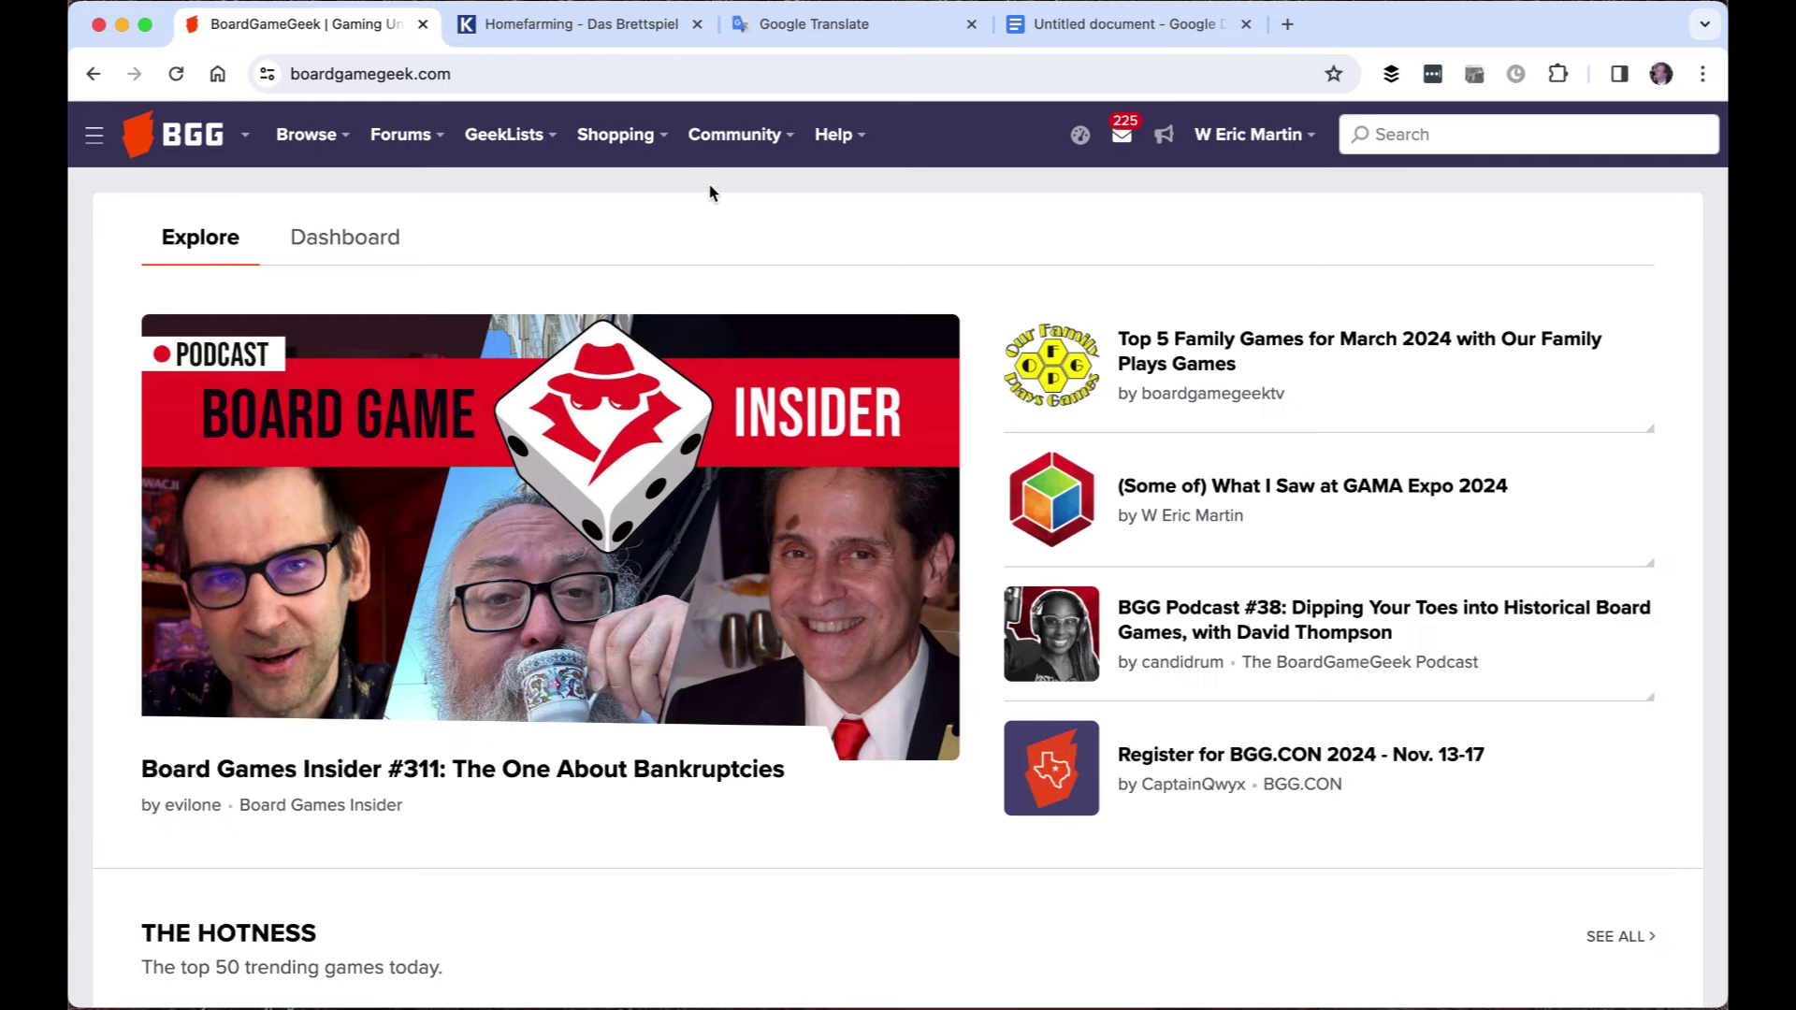
left_click(615, 26)
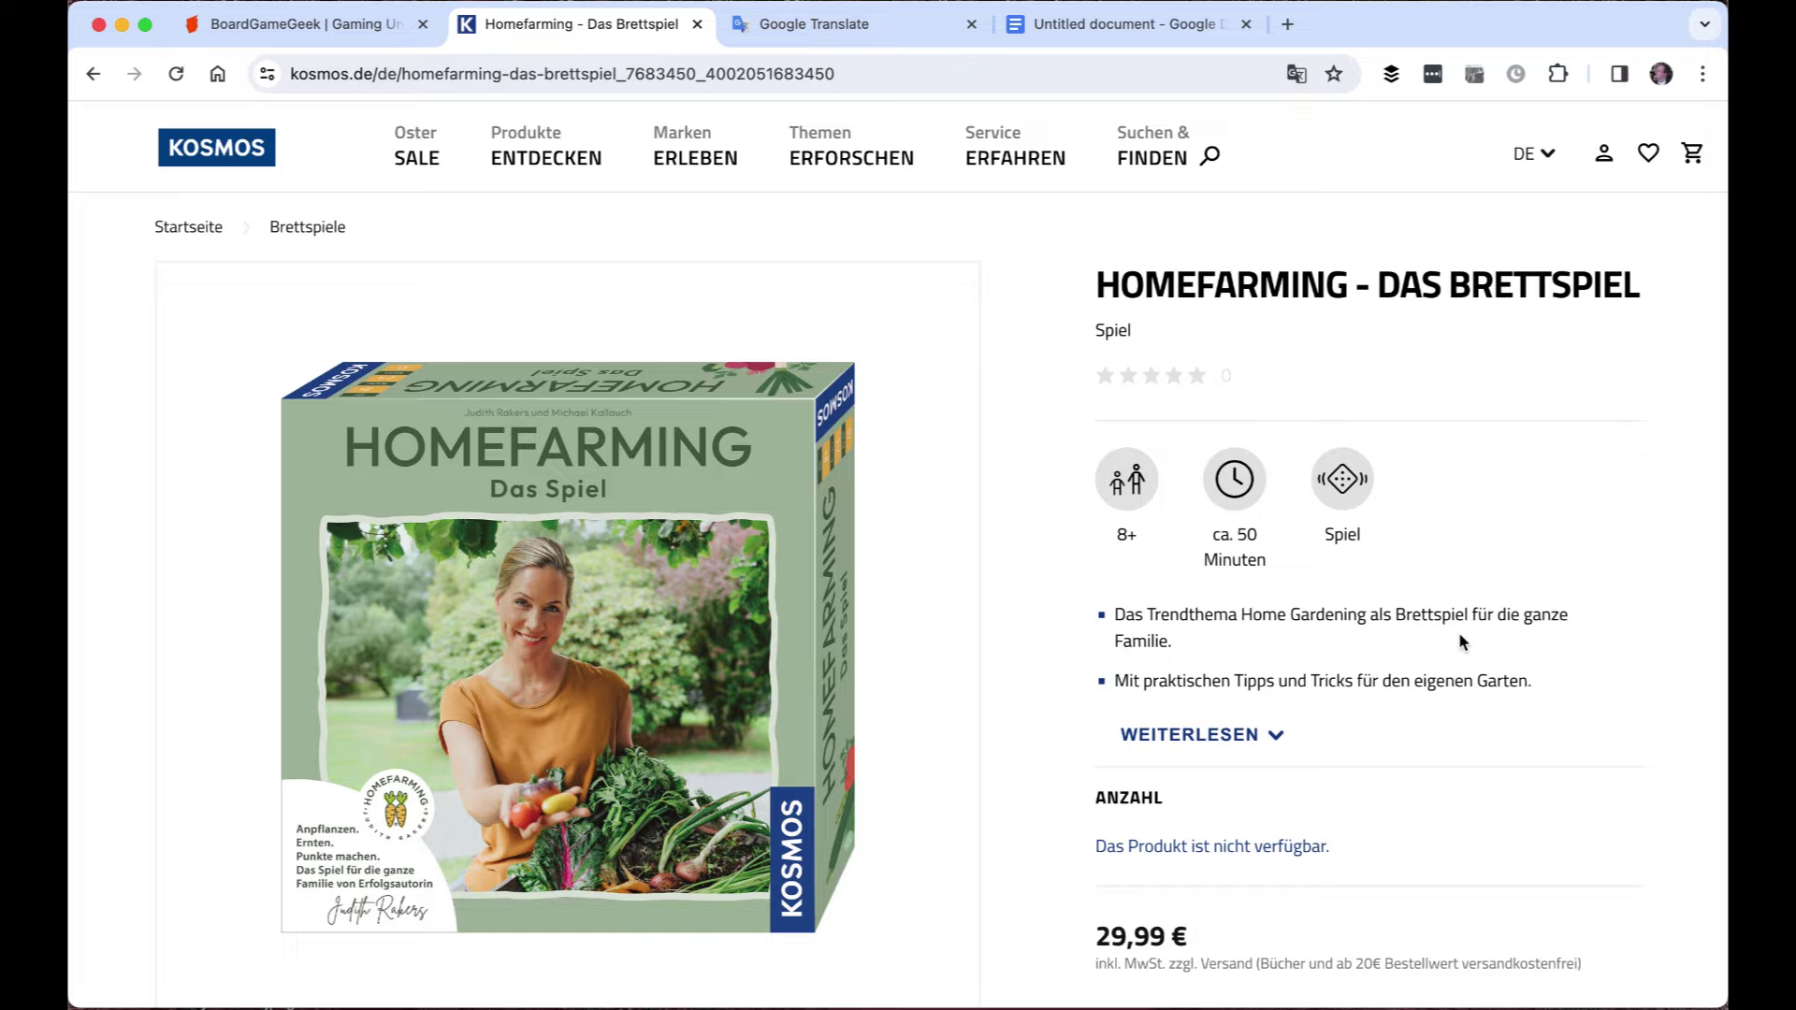
scroll(1462, 642, "down", 15)
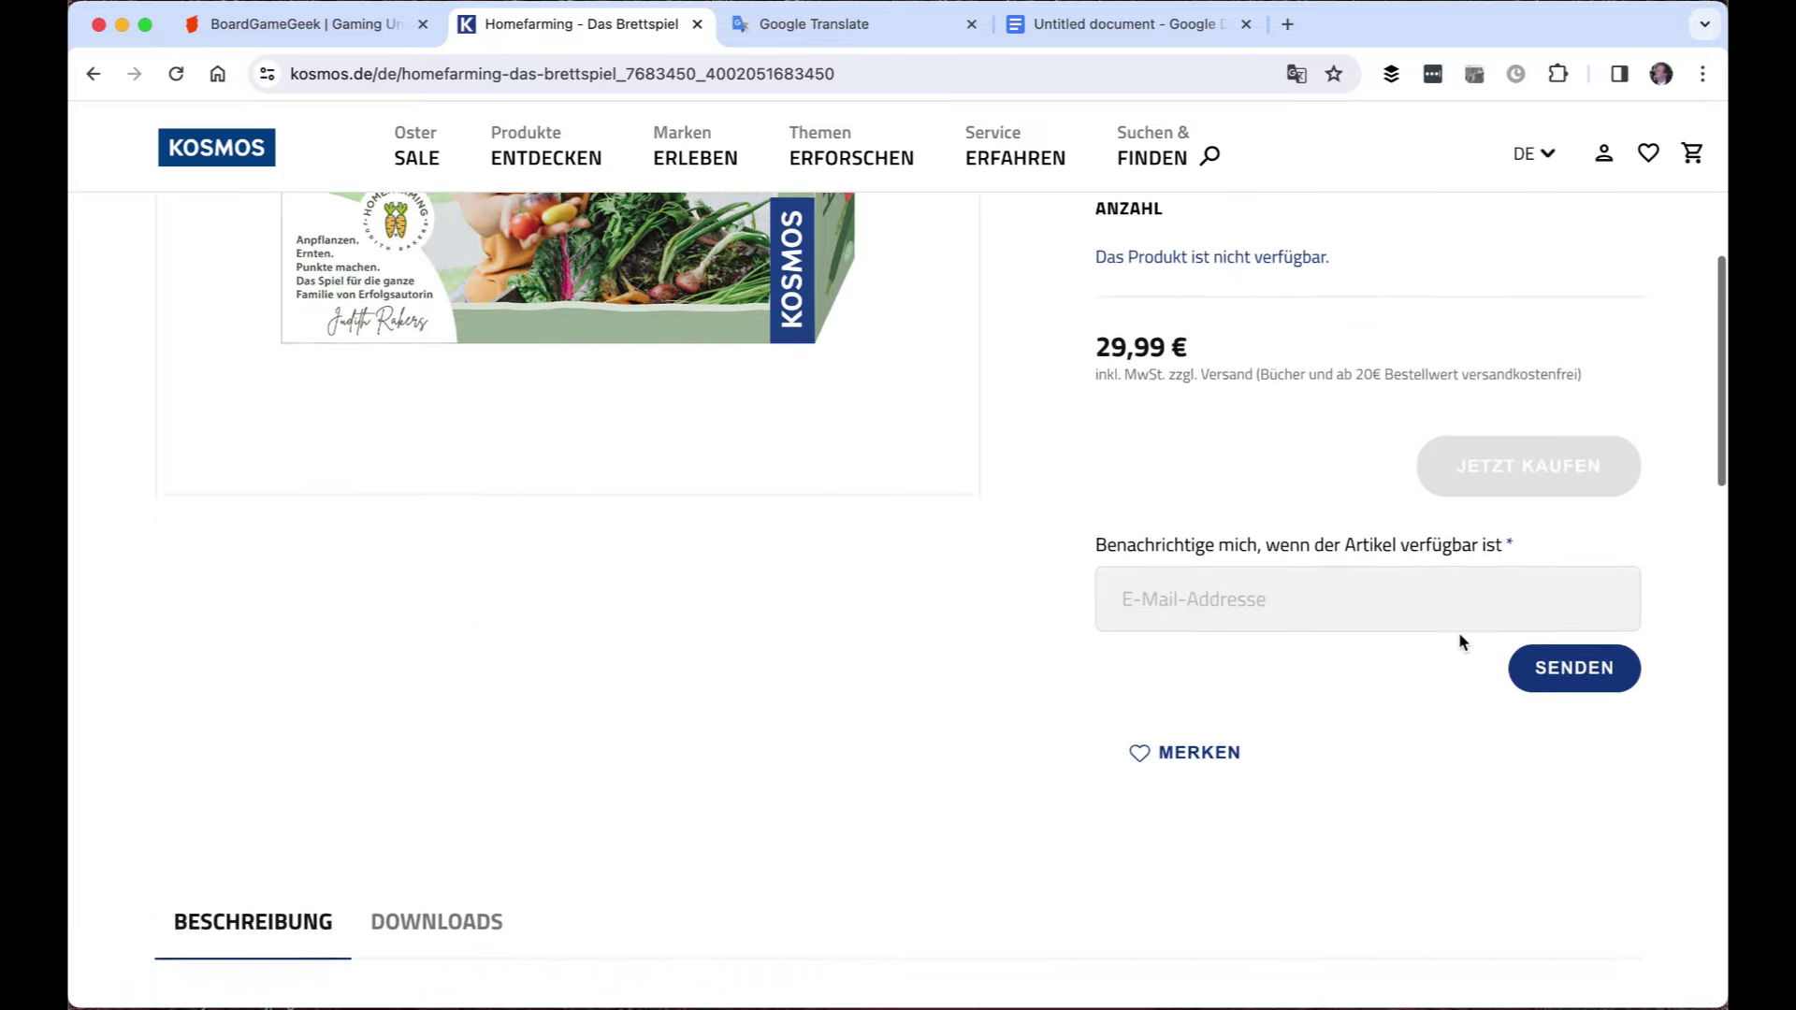
scroll(1462, 642, "down", 2)
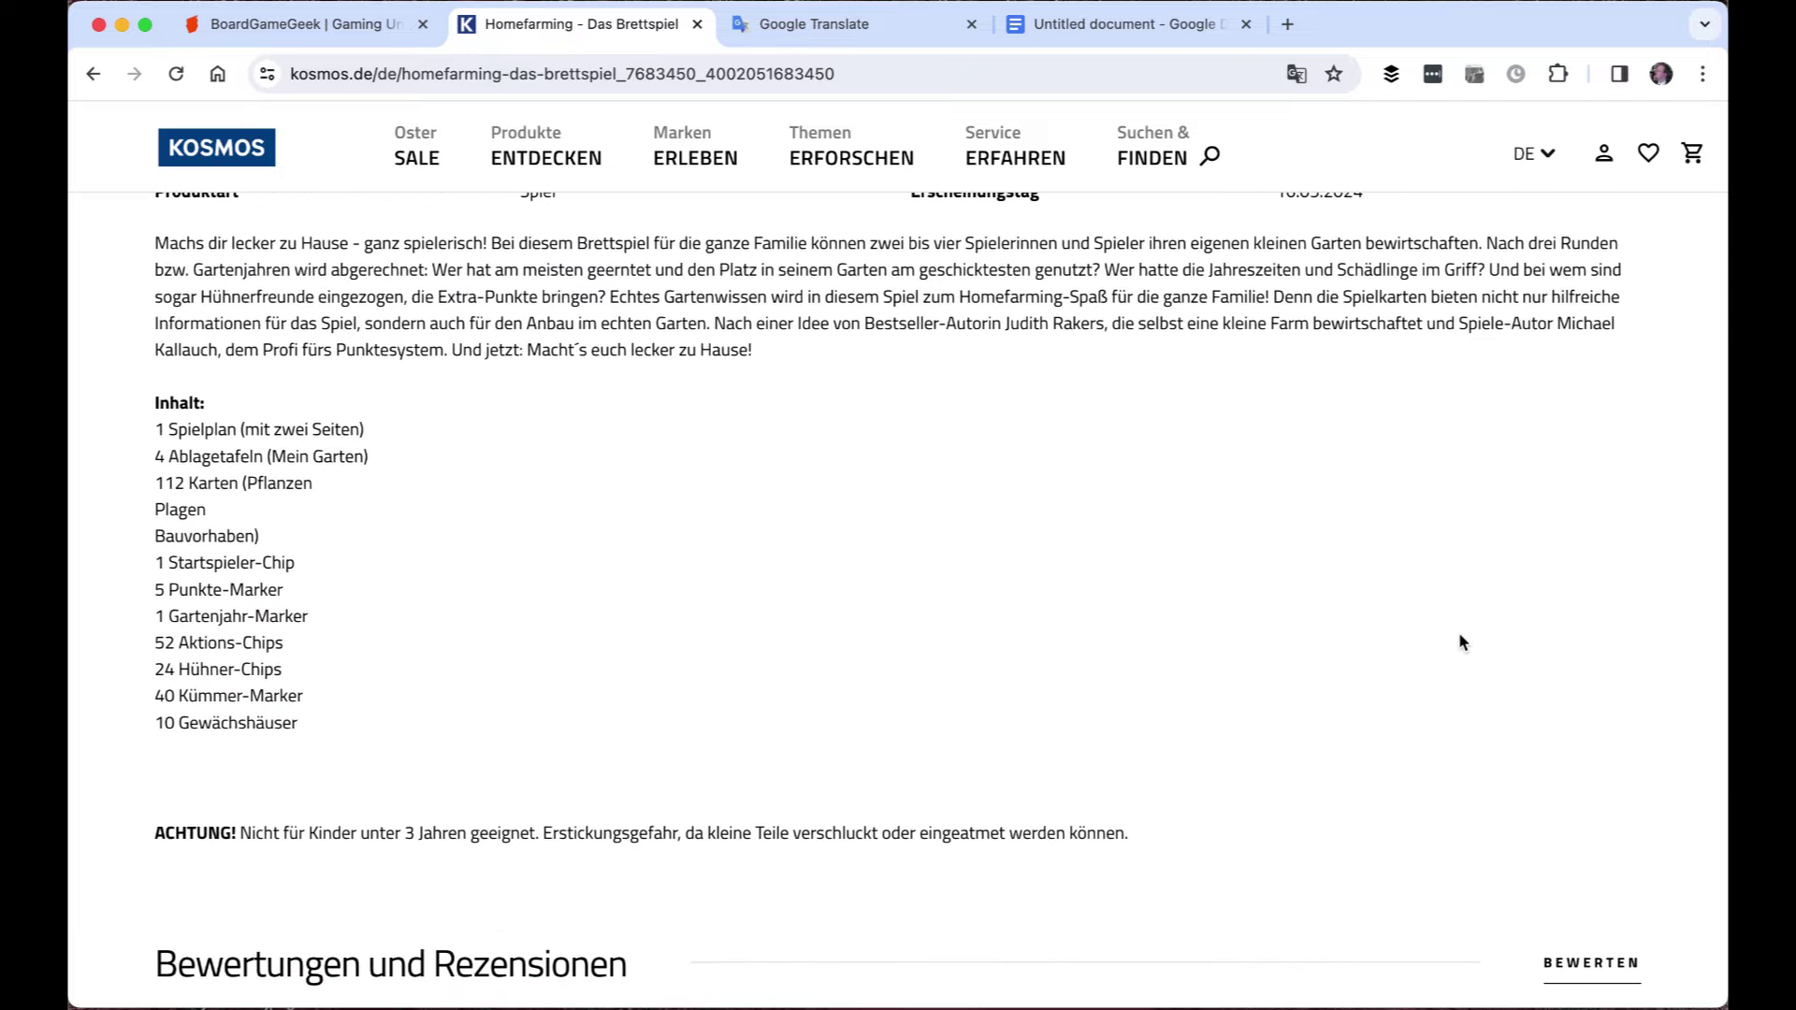
scroll(1462, 642, "up", 9)
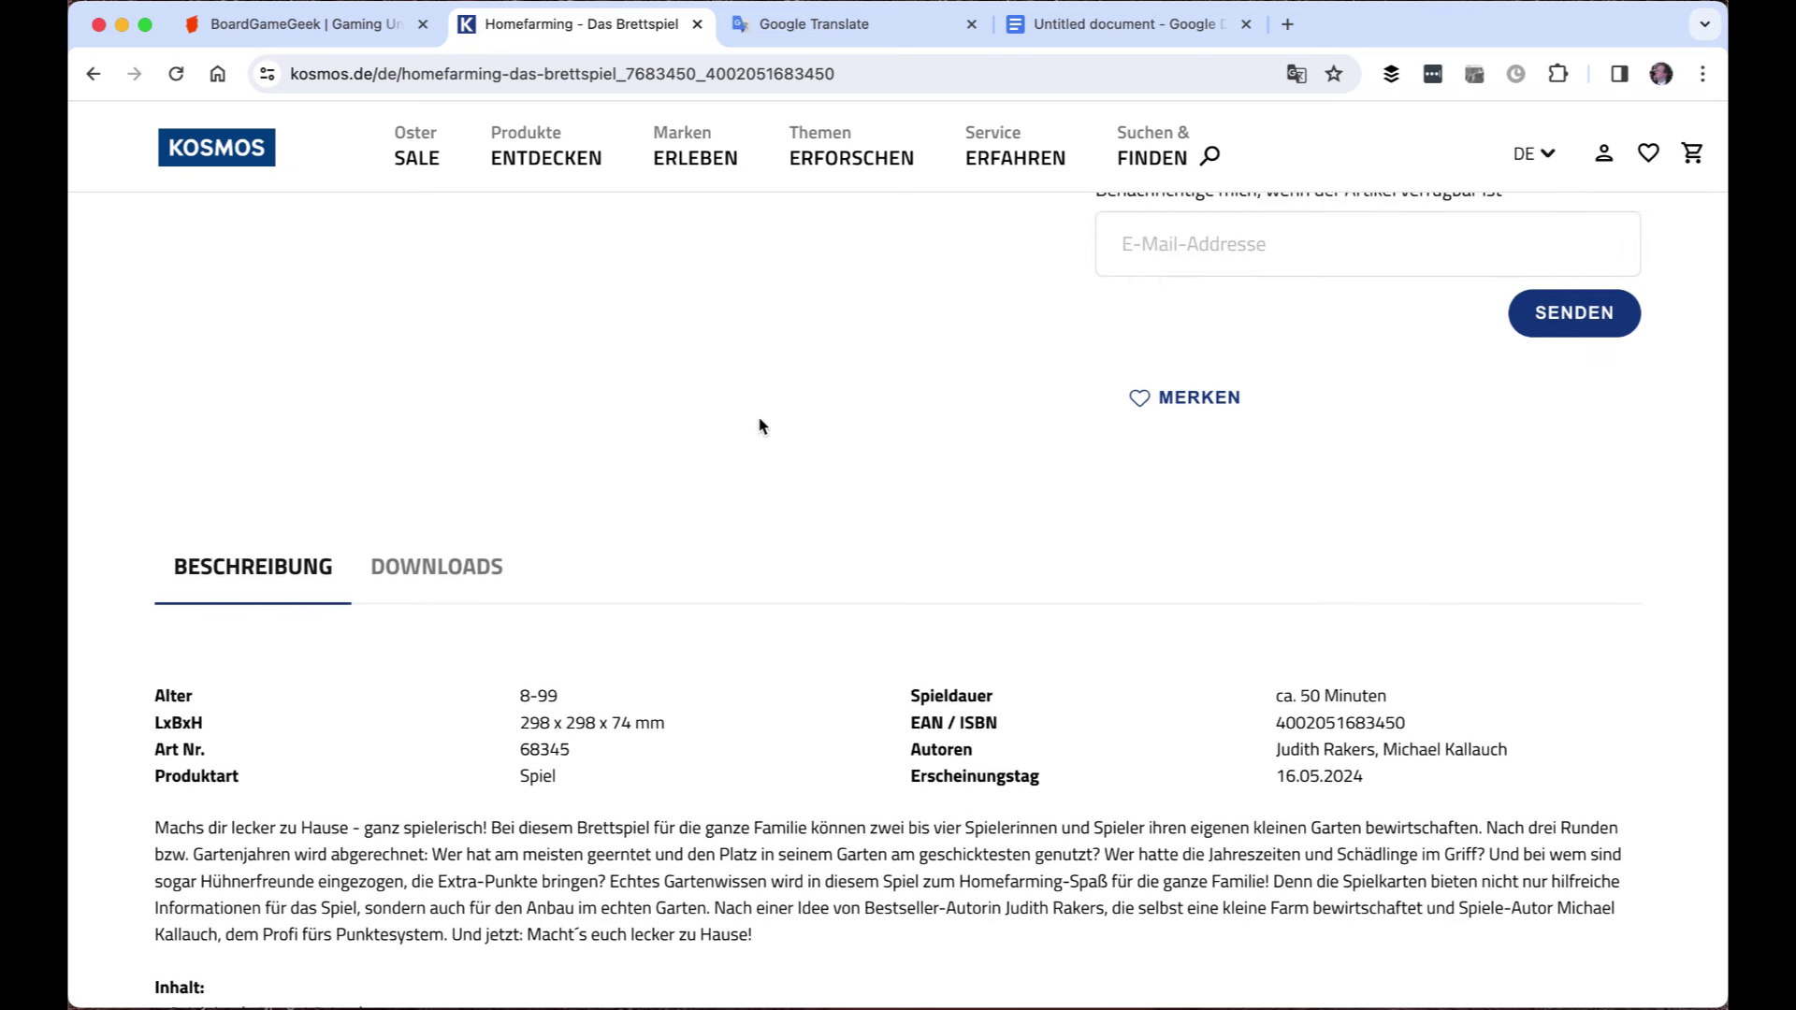
left_click(334, 31)
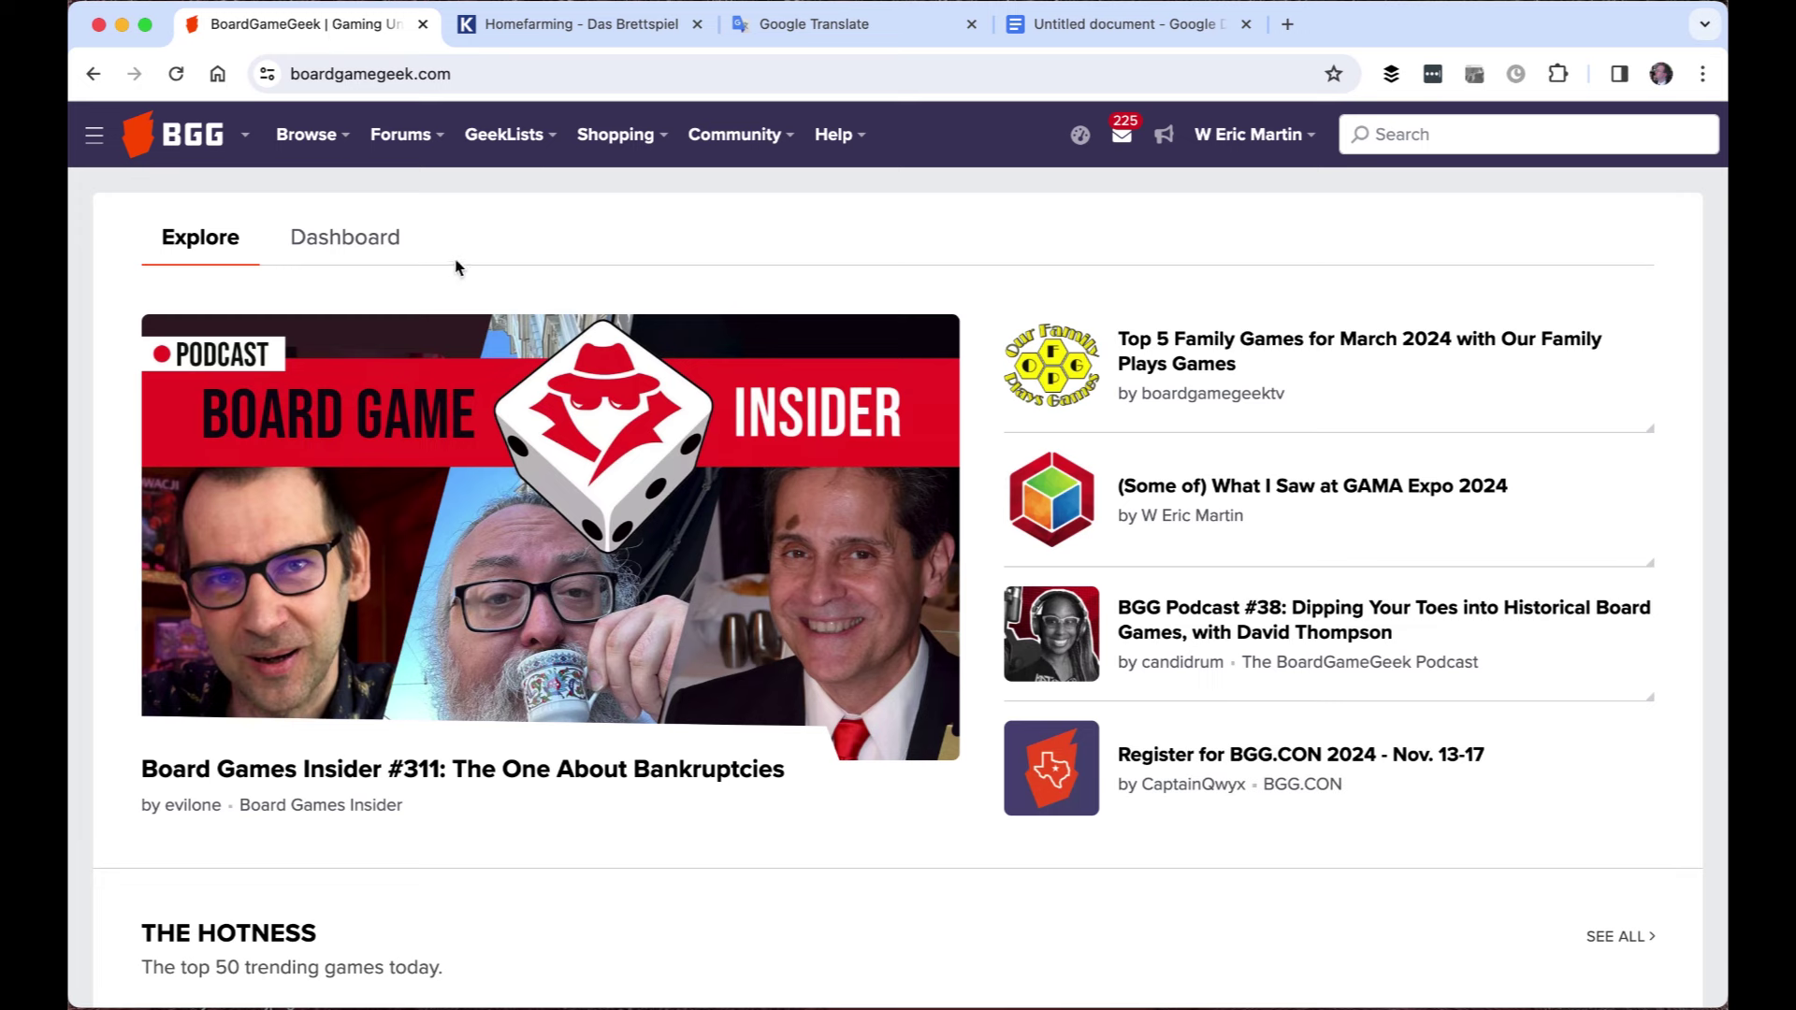
Start a site search for 'homefarm', then go to Pending board games from the Quickbar
left_click(94, 141)
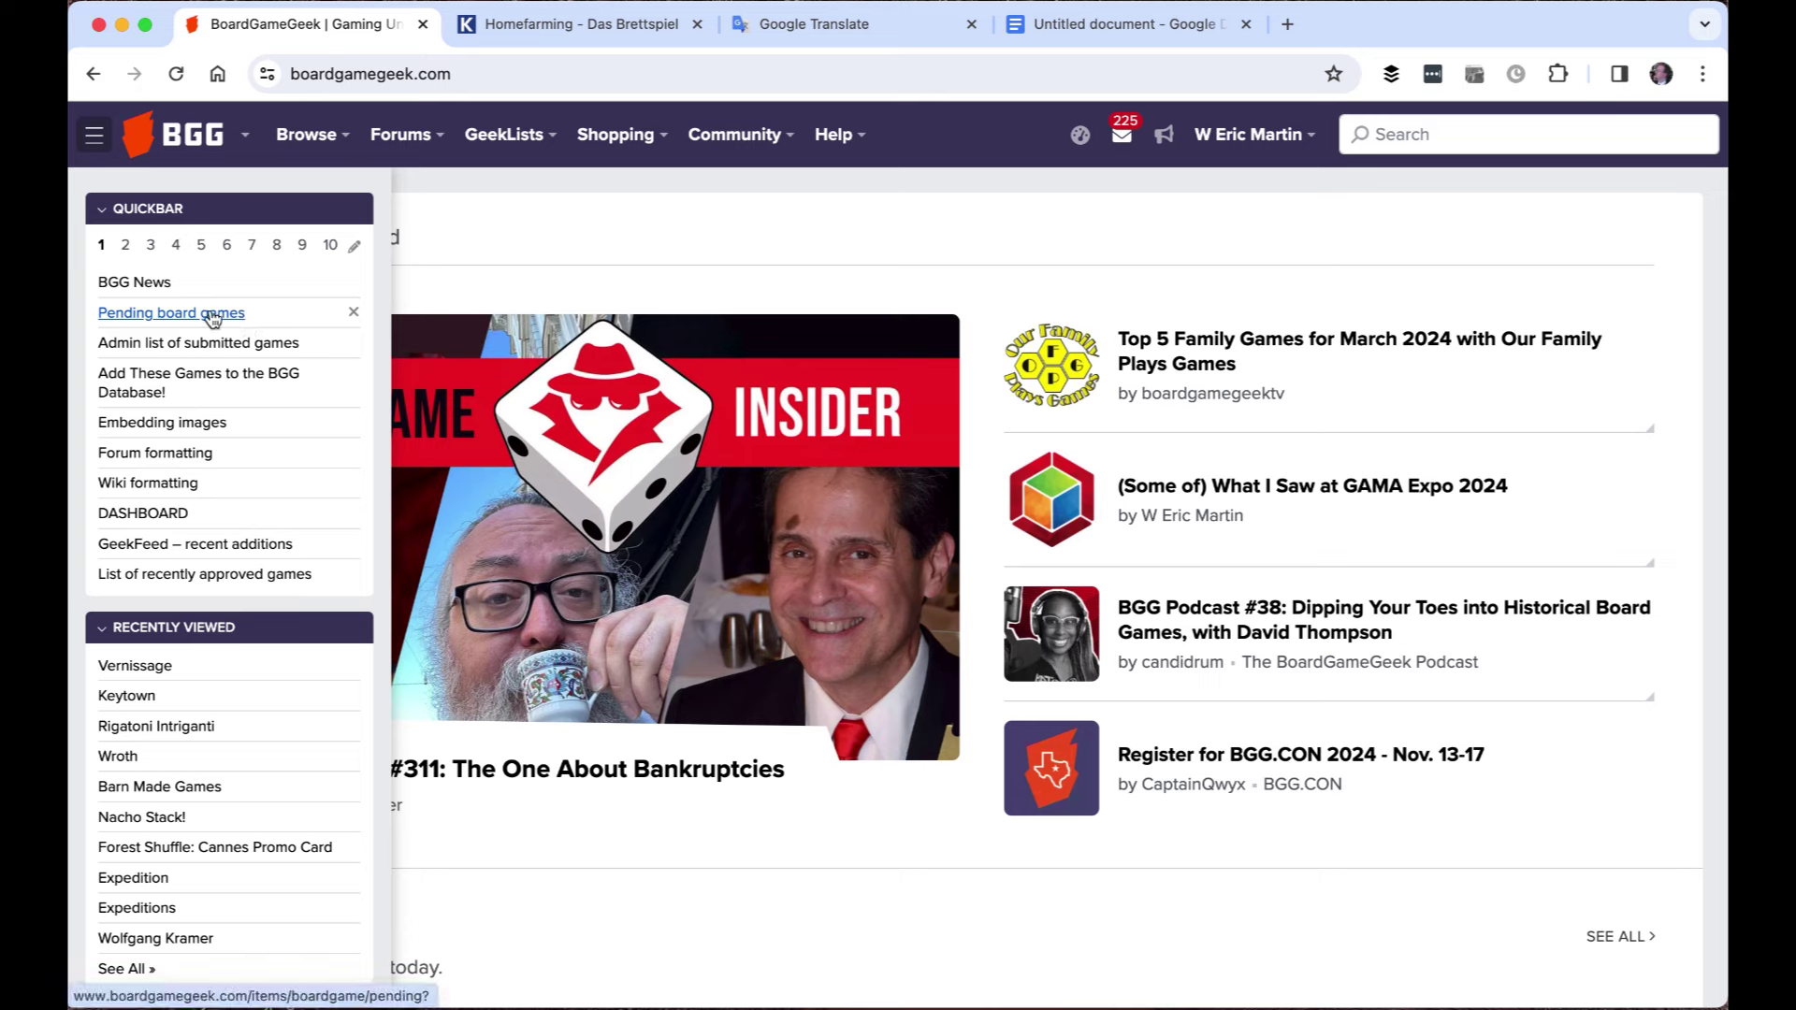
left_click(703, 228)
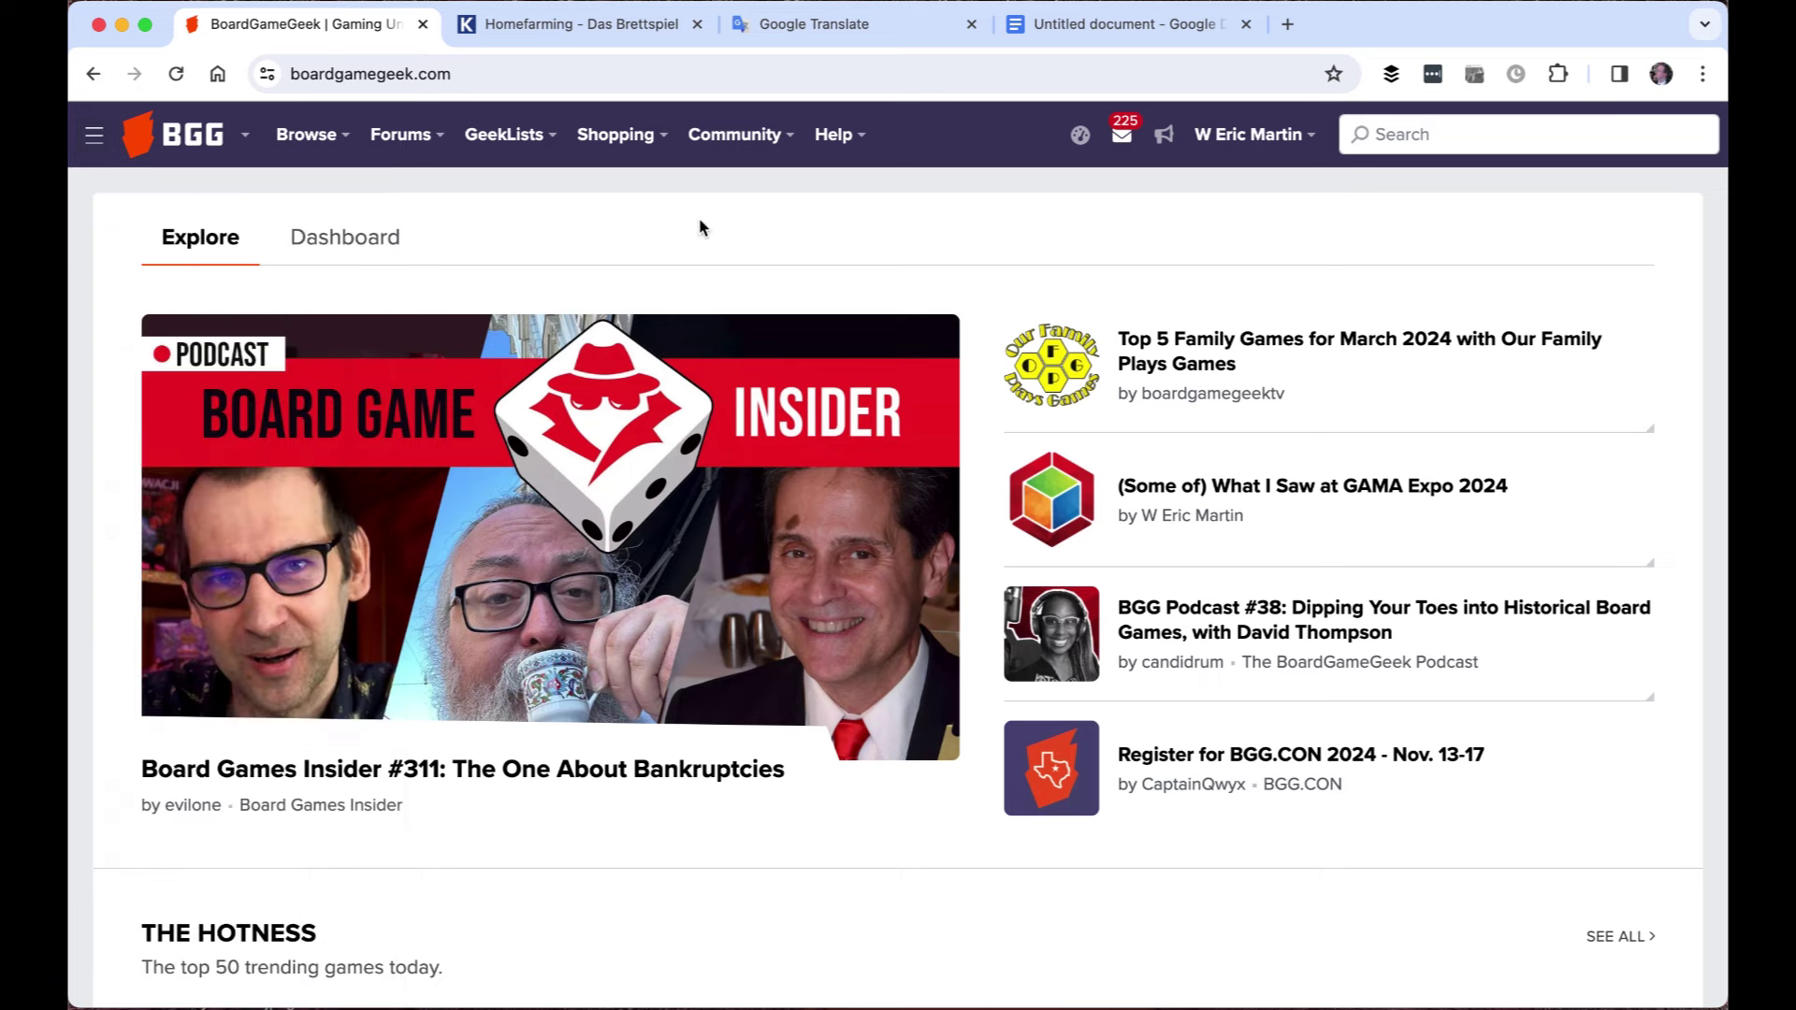
left_click(1558, 126)
type("homefarm")
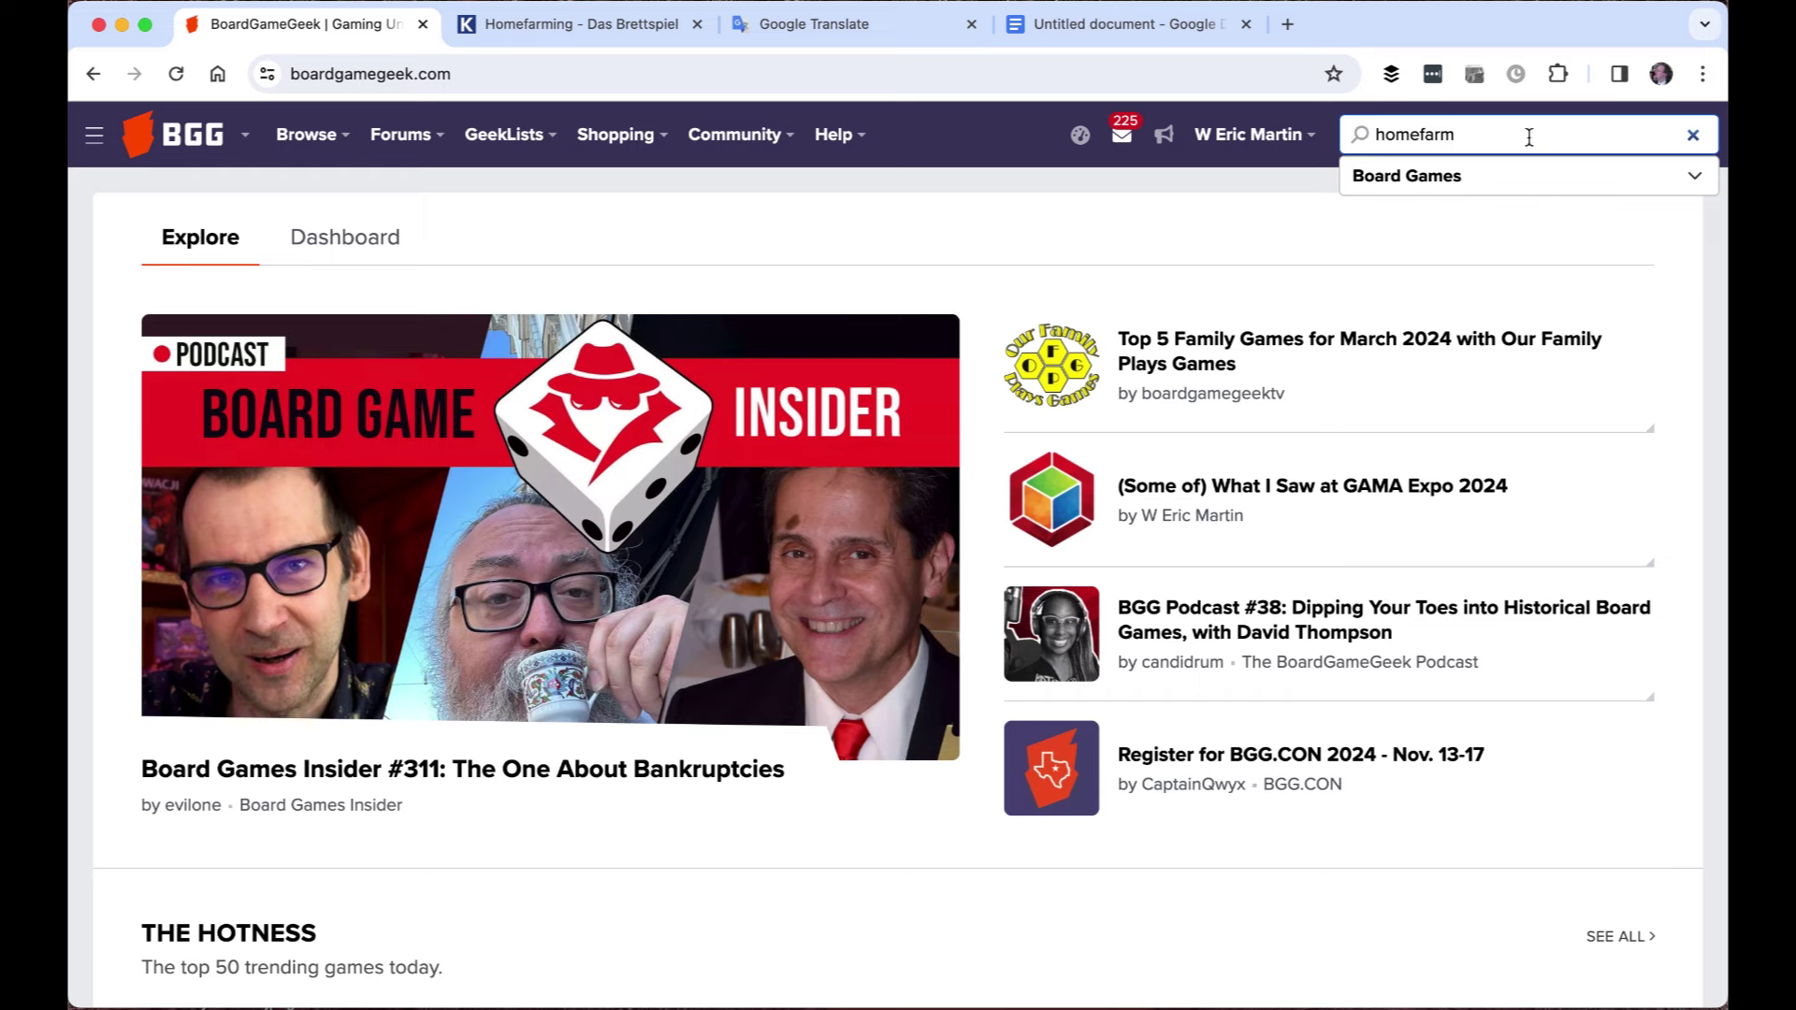
left_click(93, 133)
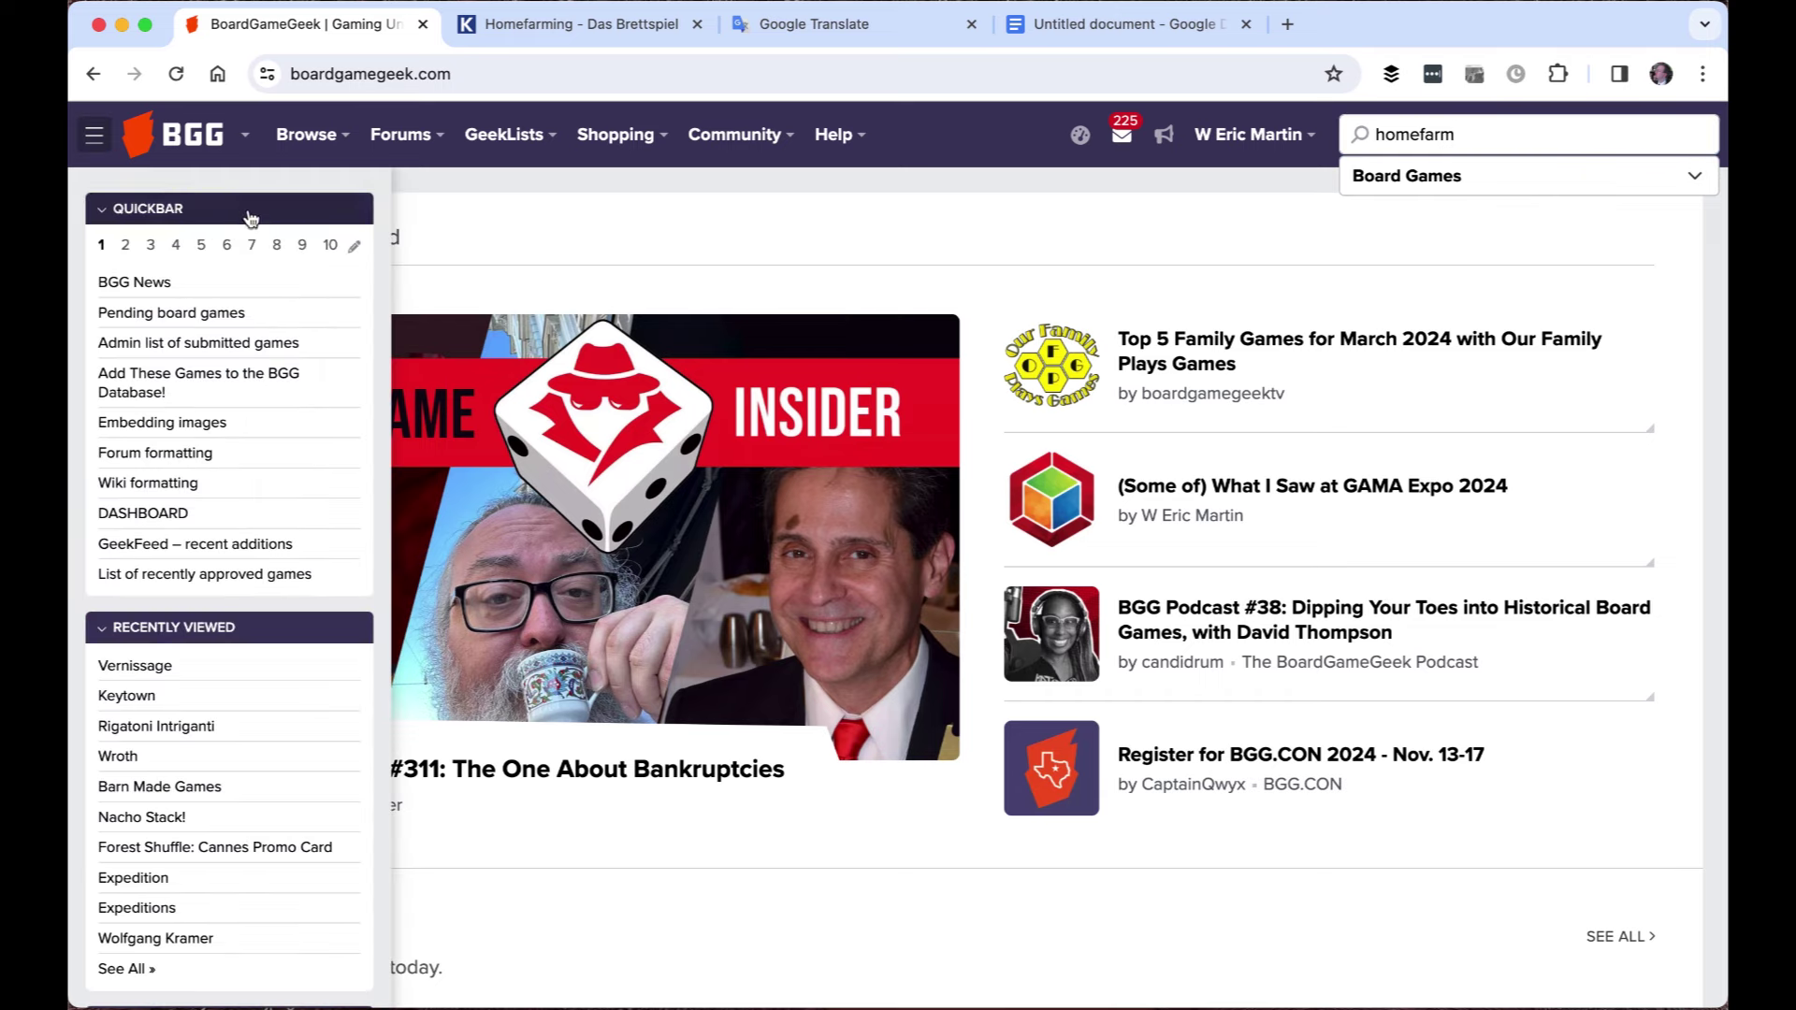
left_click(190, 314)
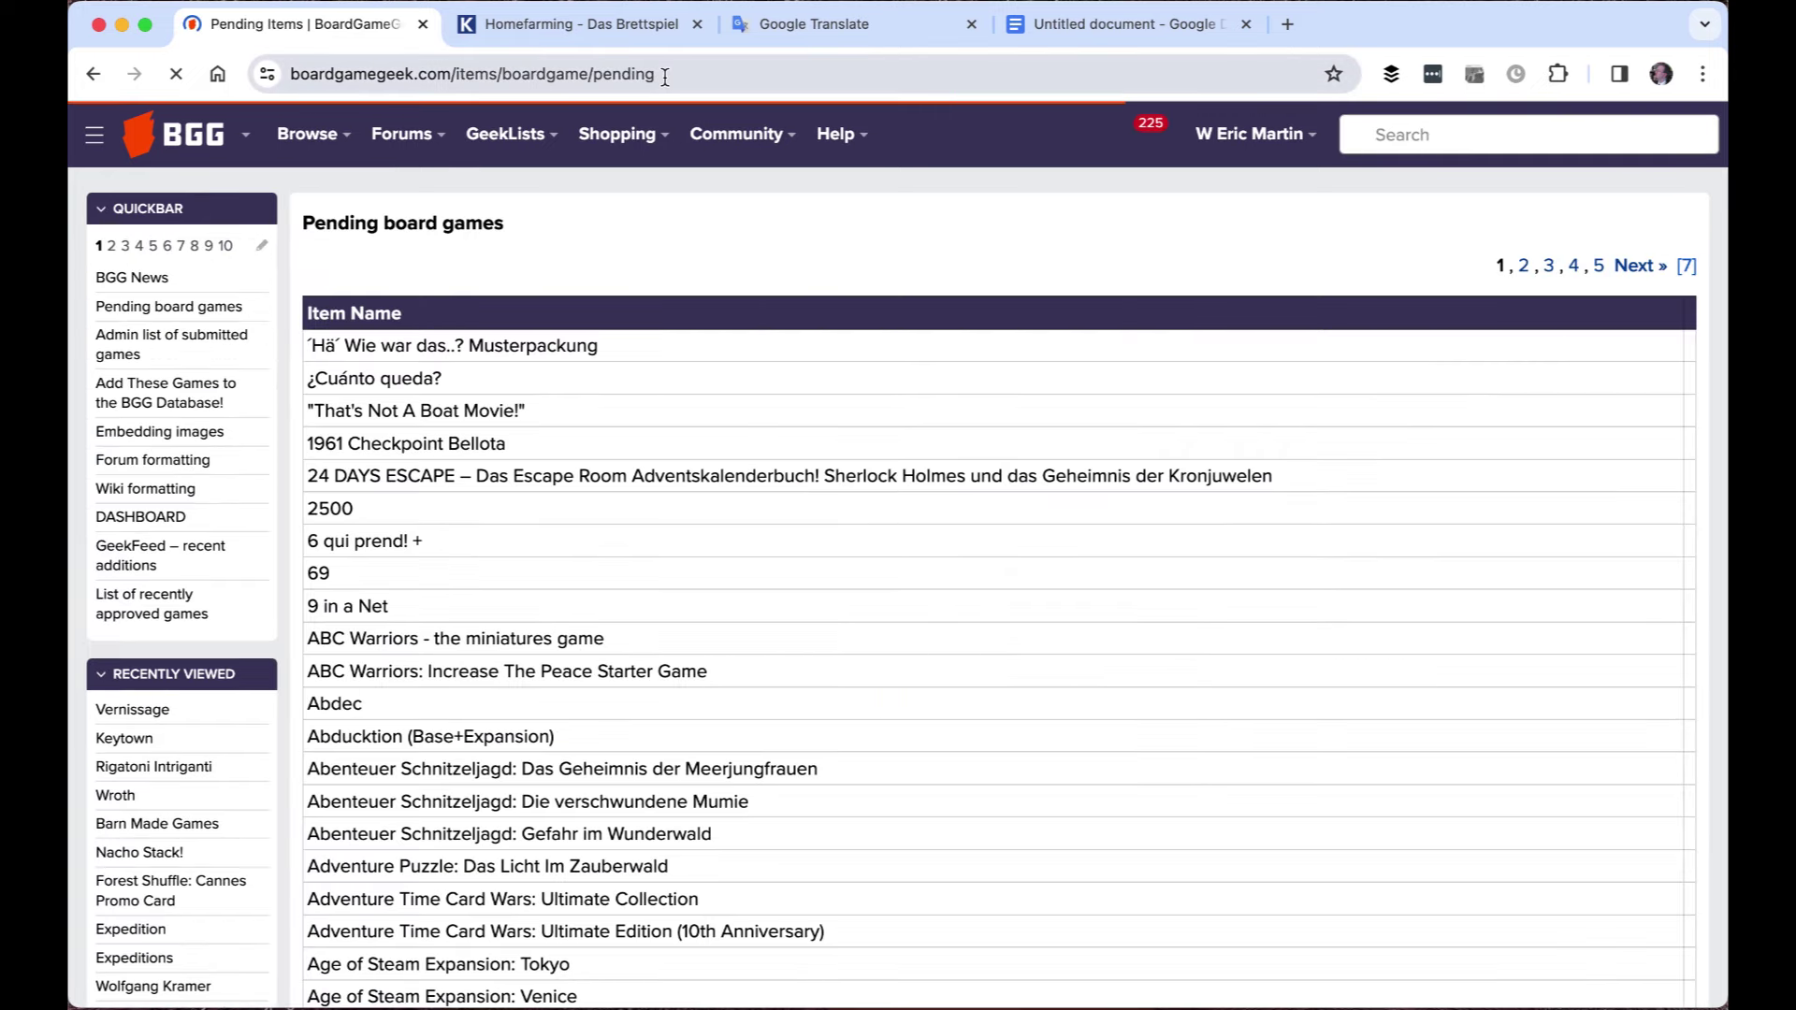
Jump to page 3 of the pending board games list
left_click(675, 79)
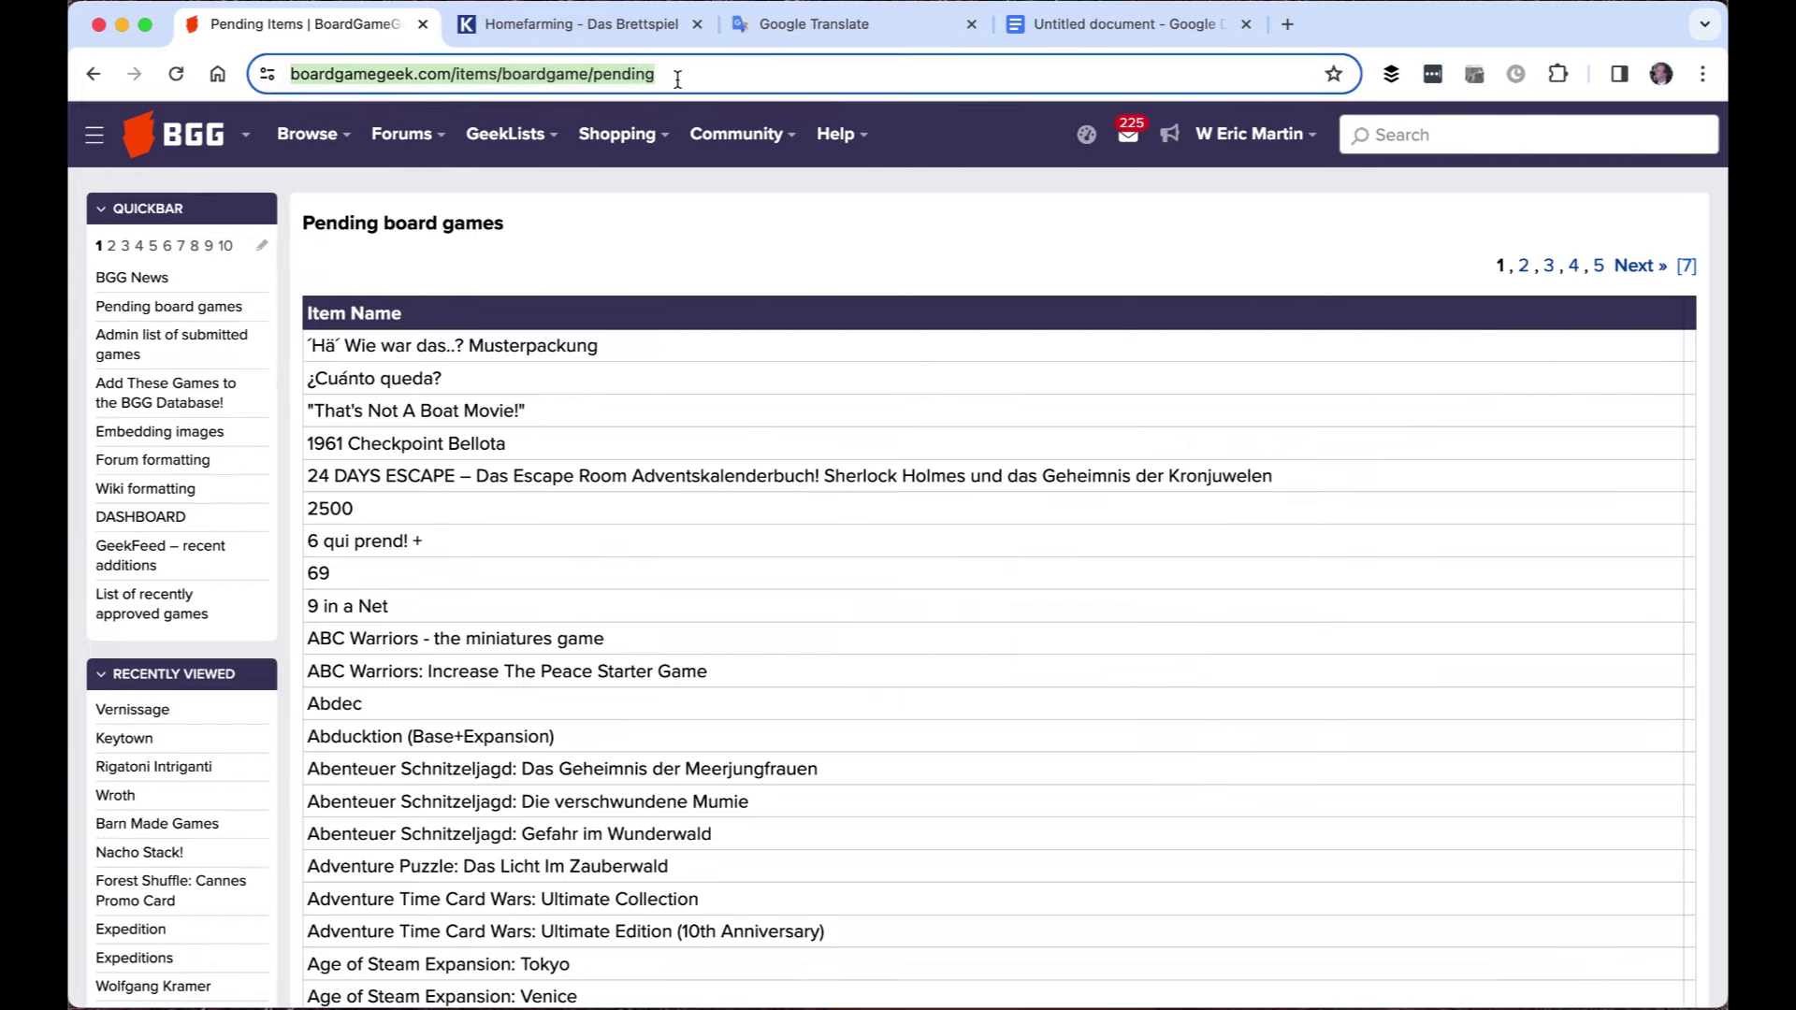
left_click(729, 262)
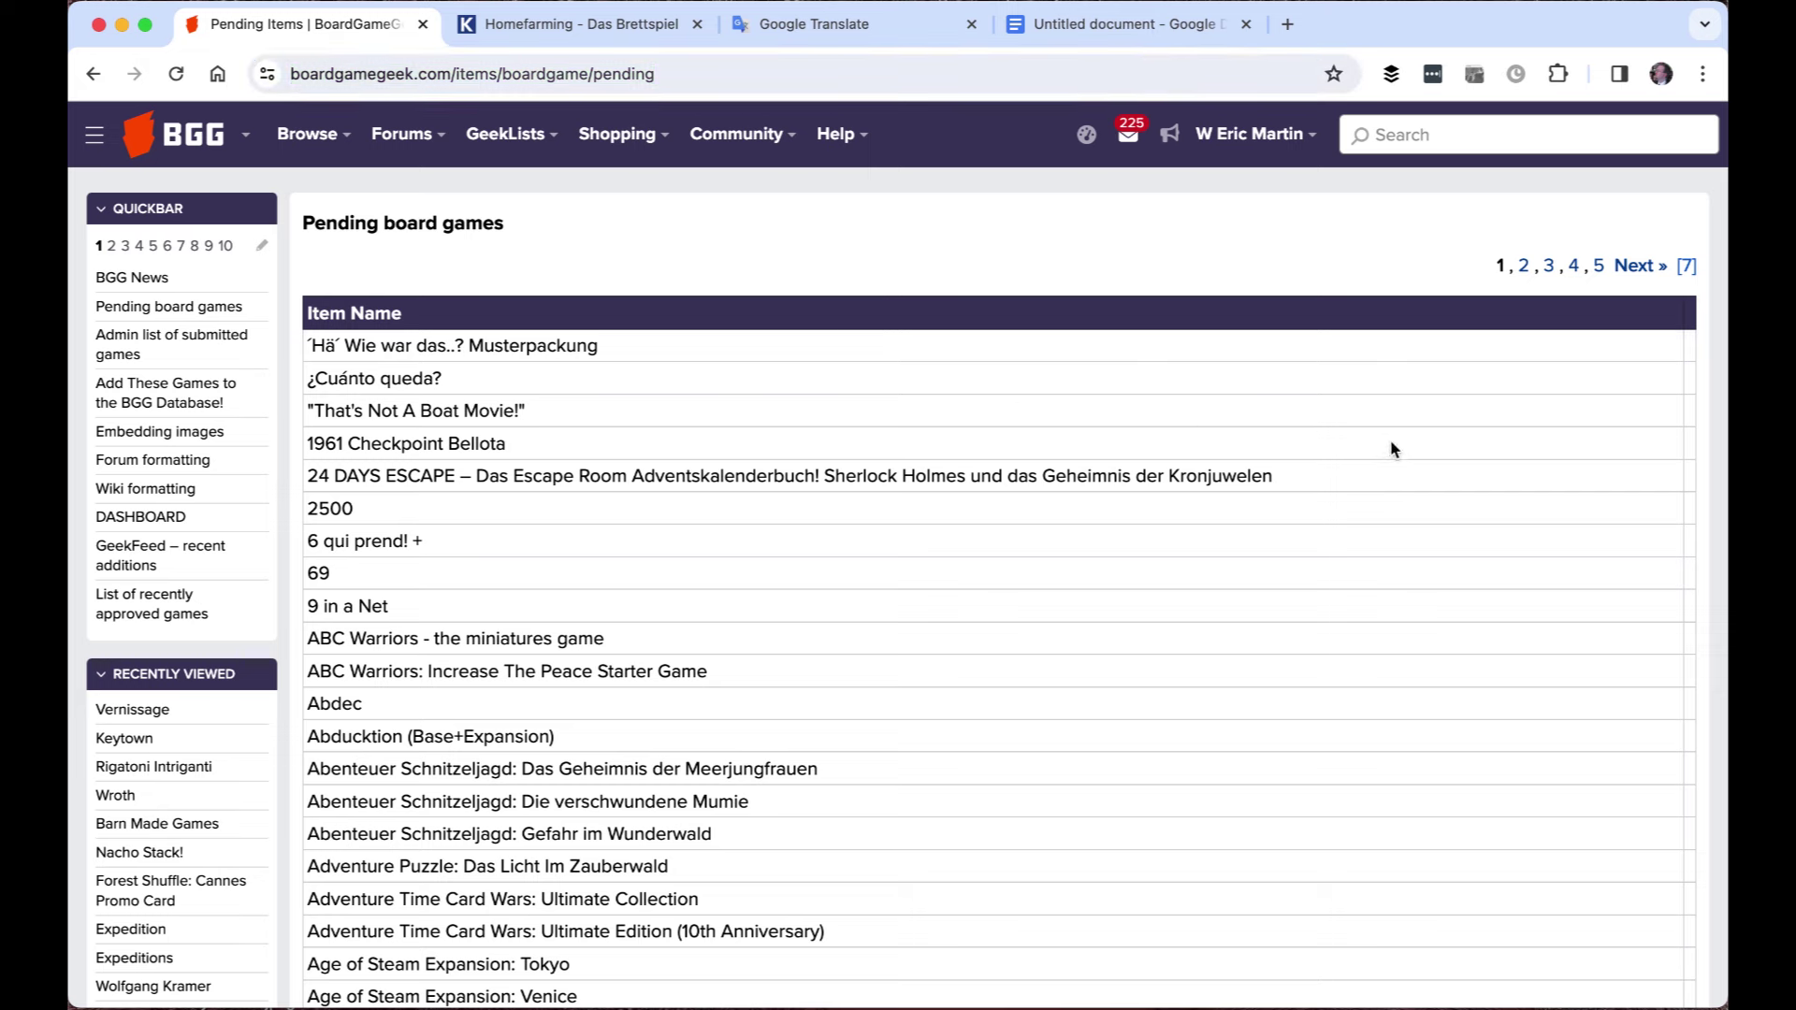
left_click(1549, 268)
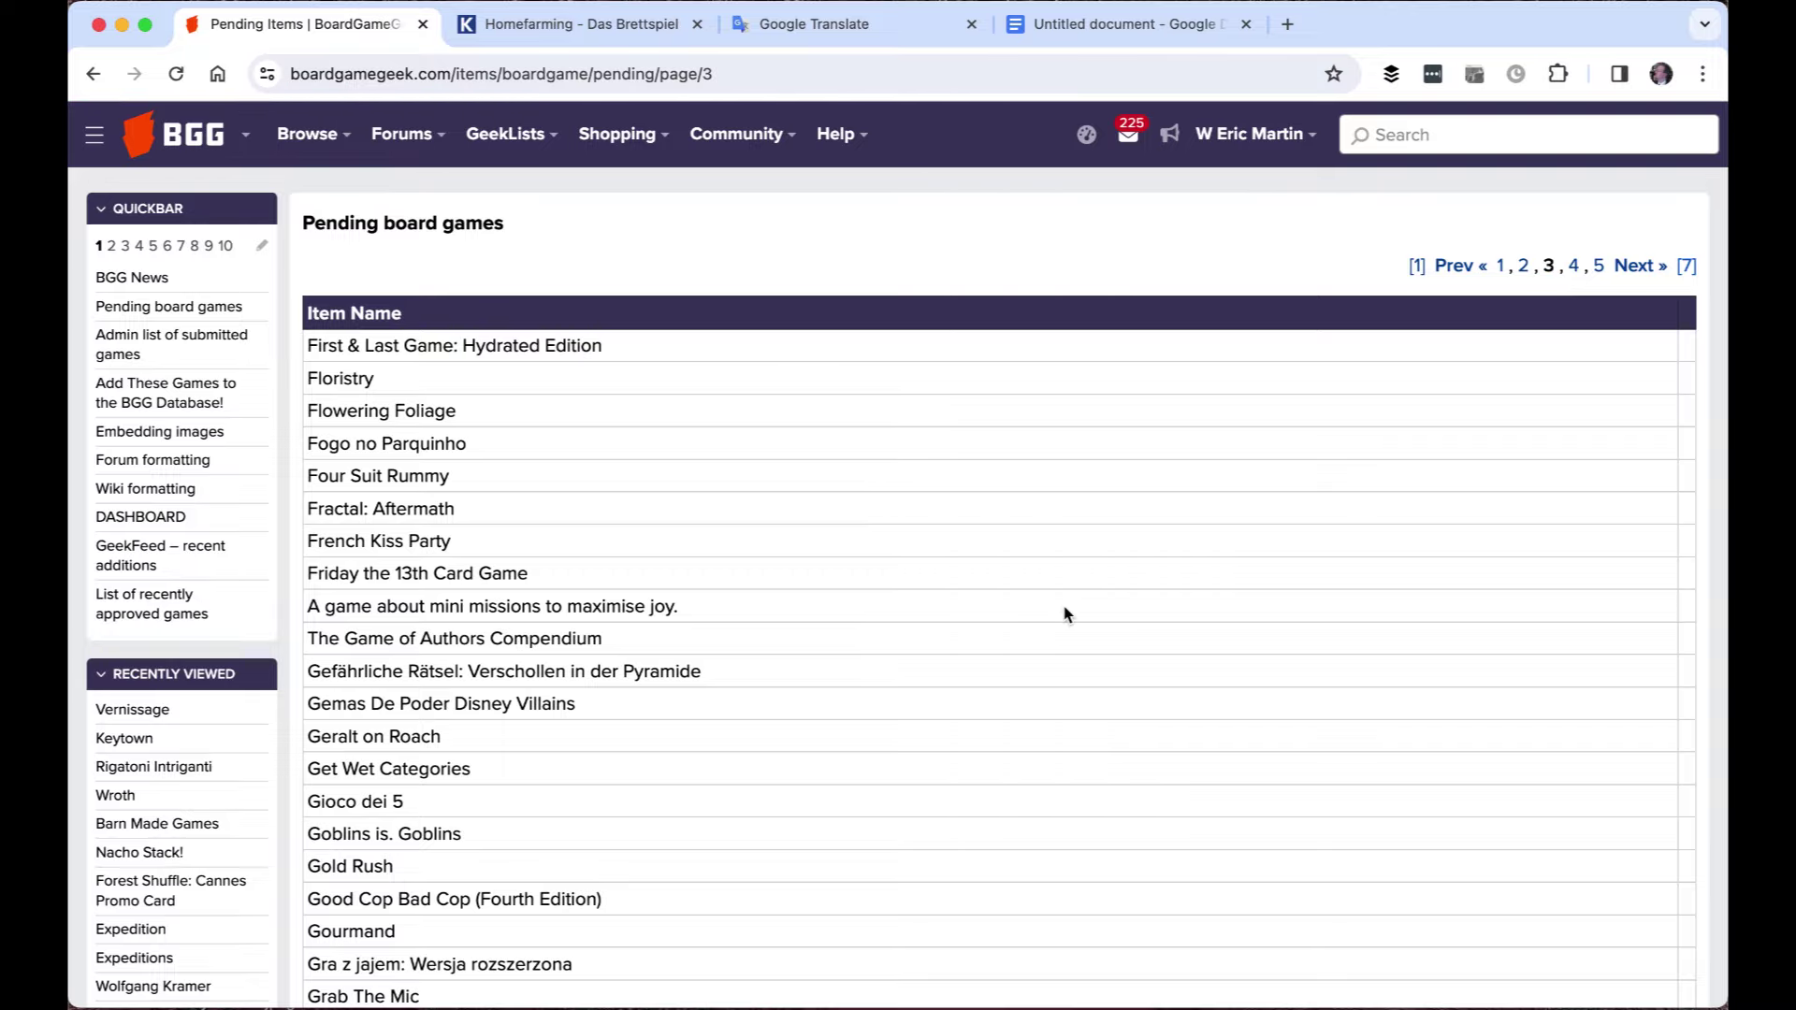
Scroll to the H titles and confirm no Homefarming sits between Hodl'emoon and Honey
scroll(1064, 614, "down", 3)
scroll(1065, 614, "down", 3)
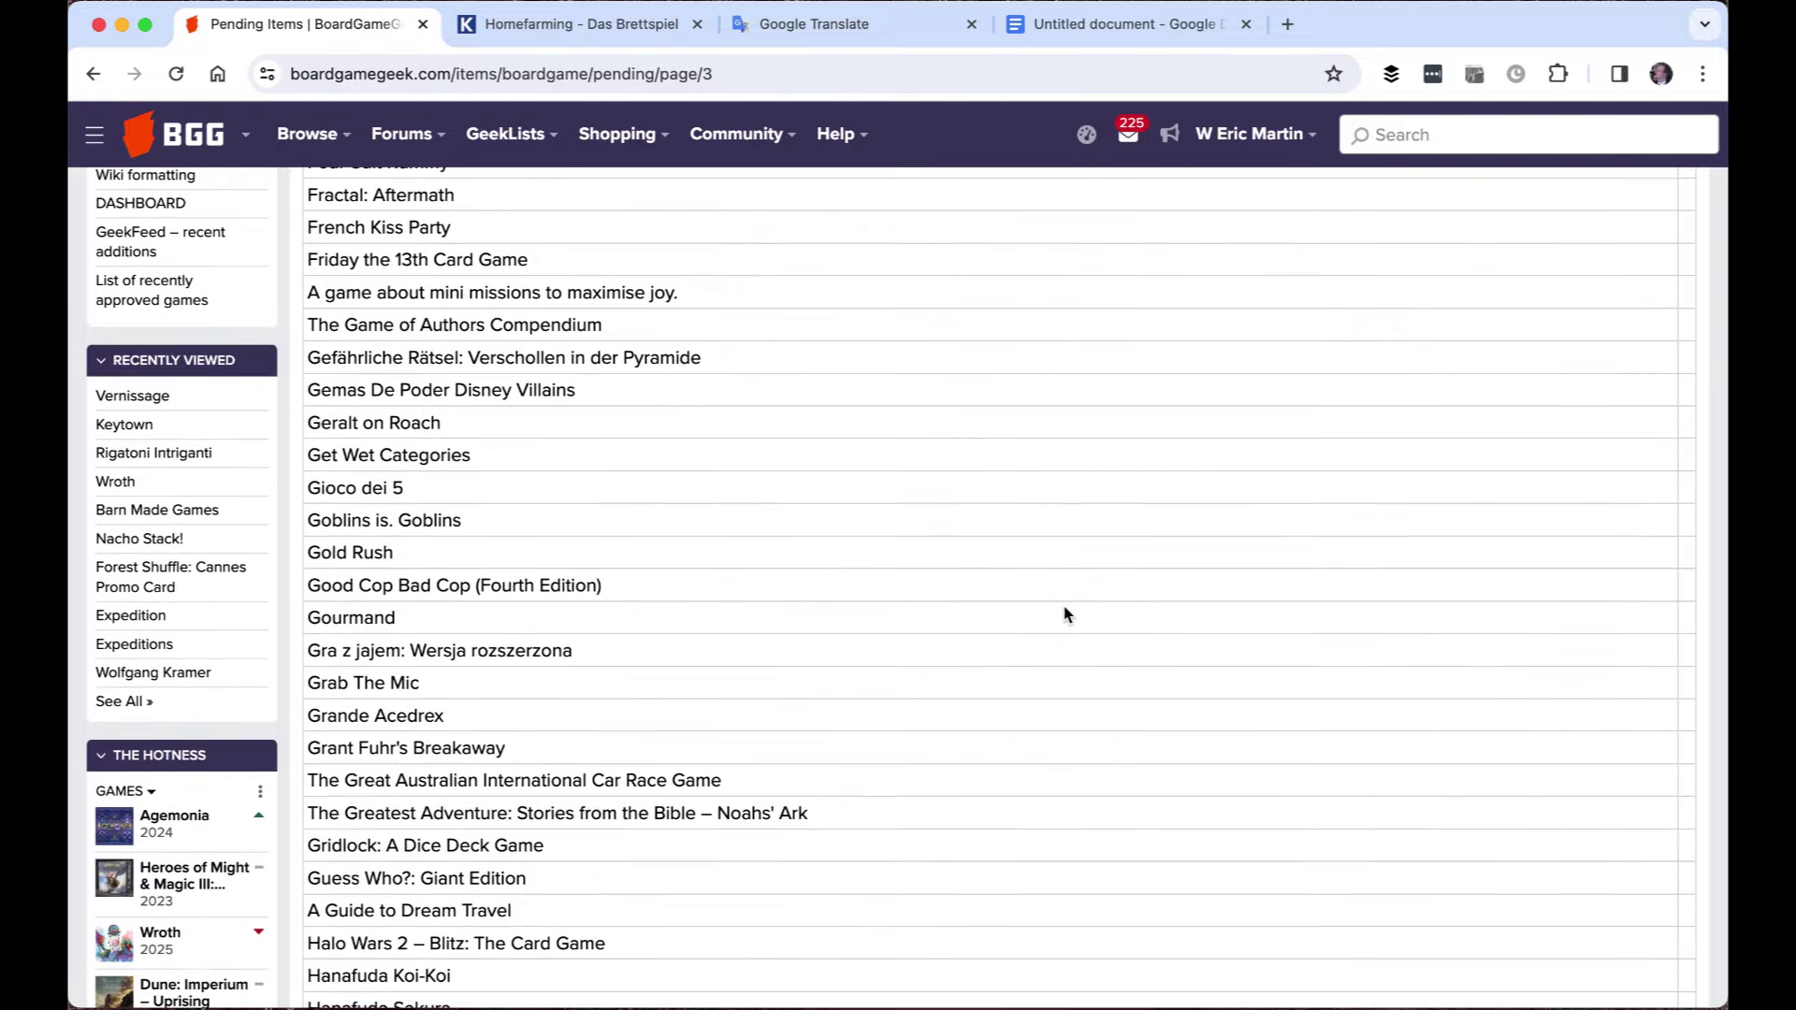
scroll(1064, 614, "down", 1)
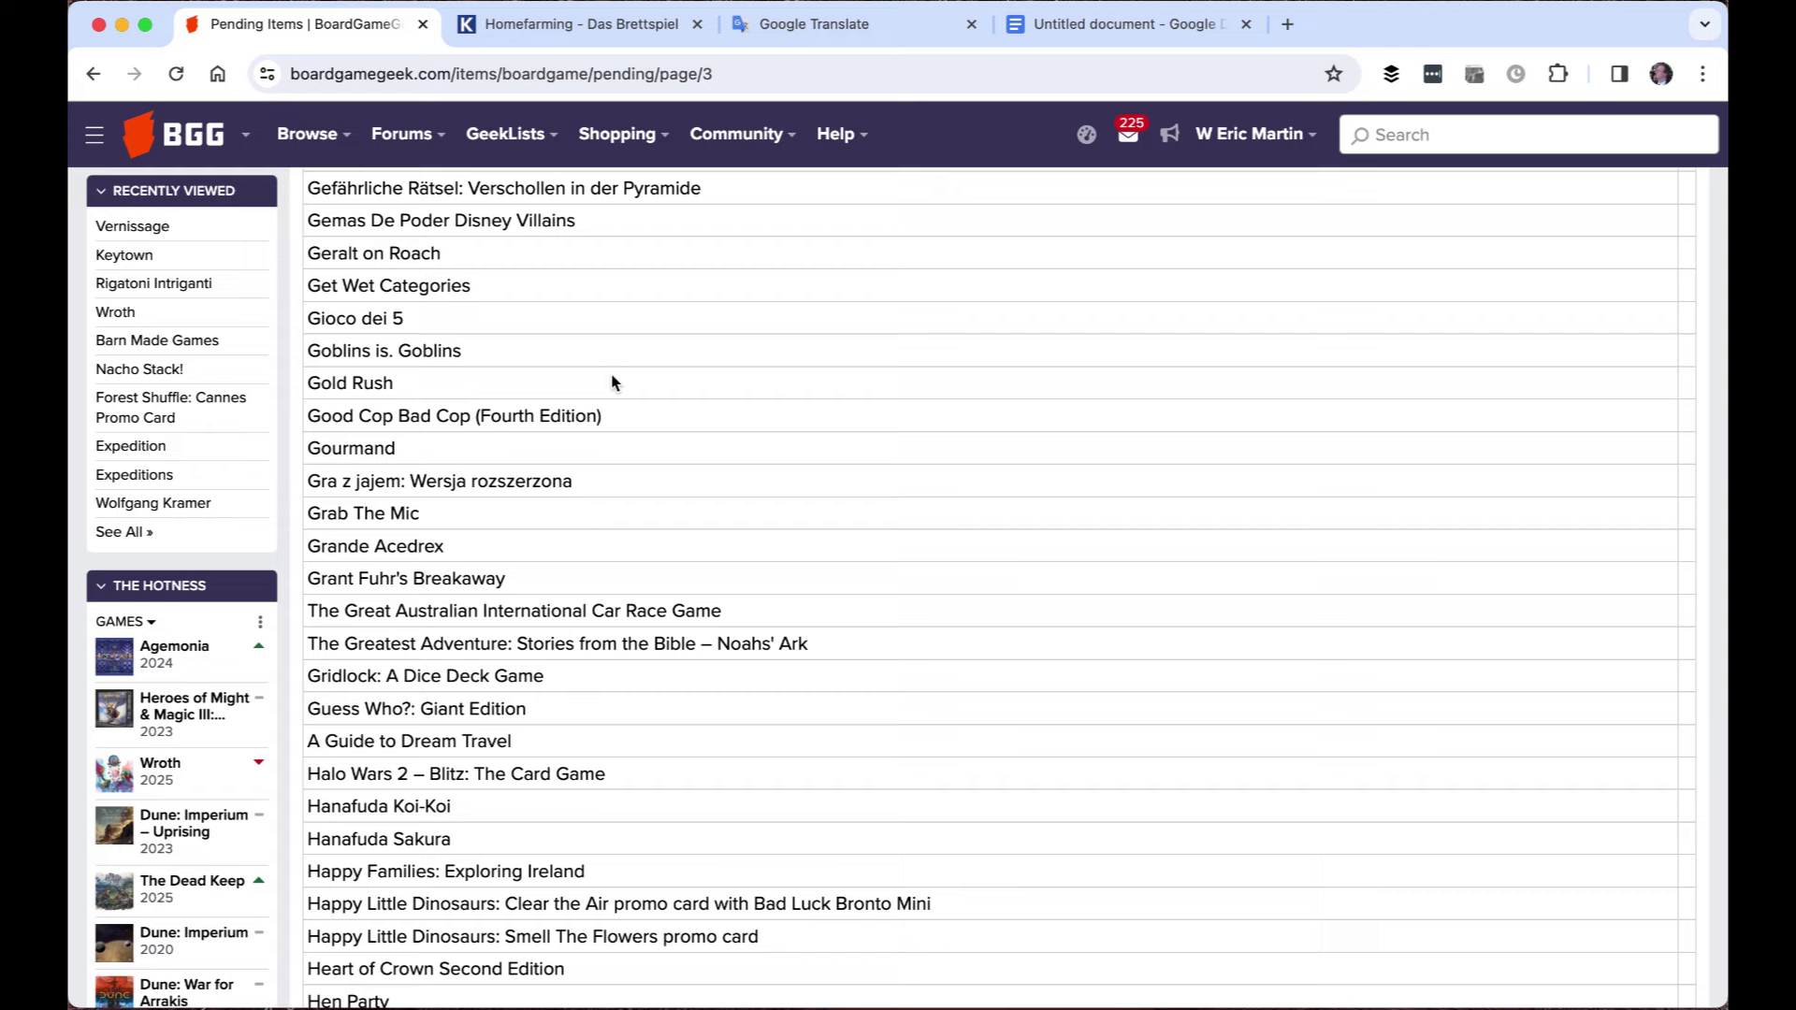
left_click_drag(603, 416, 308, 423)
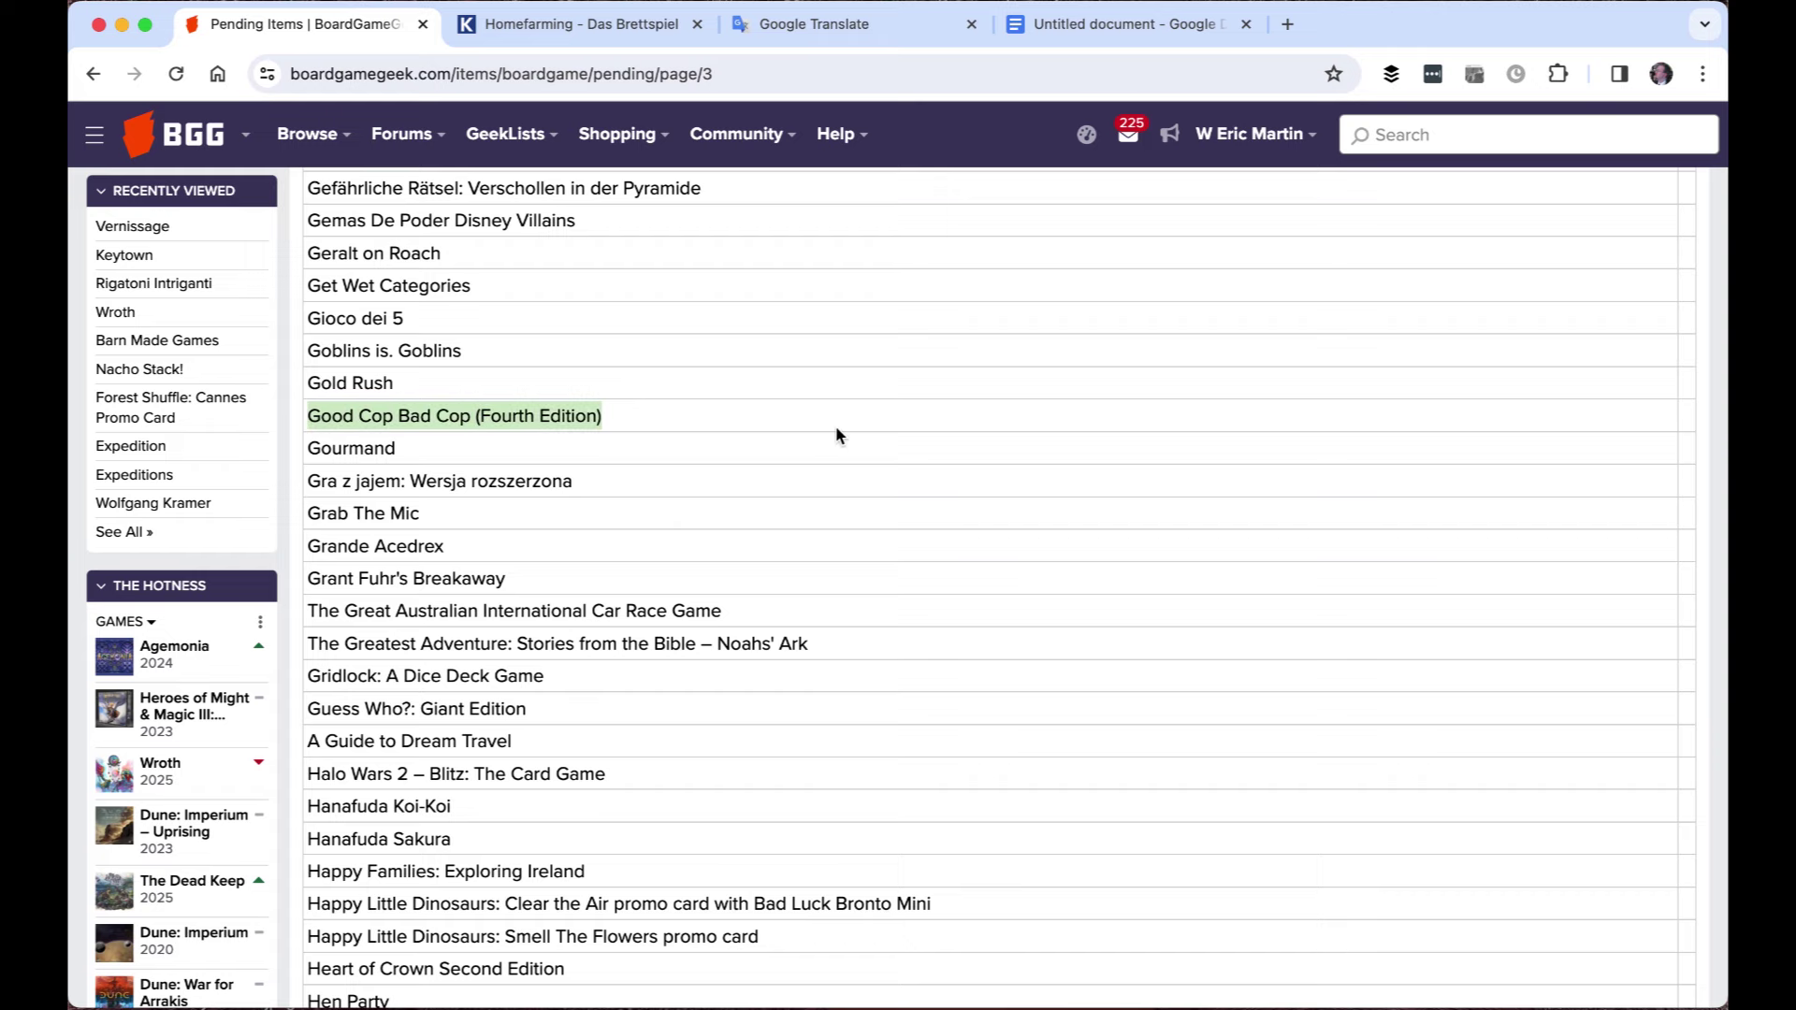
scroll(837, 434, "down", 3)
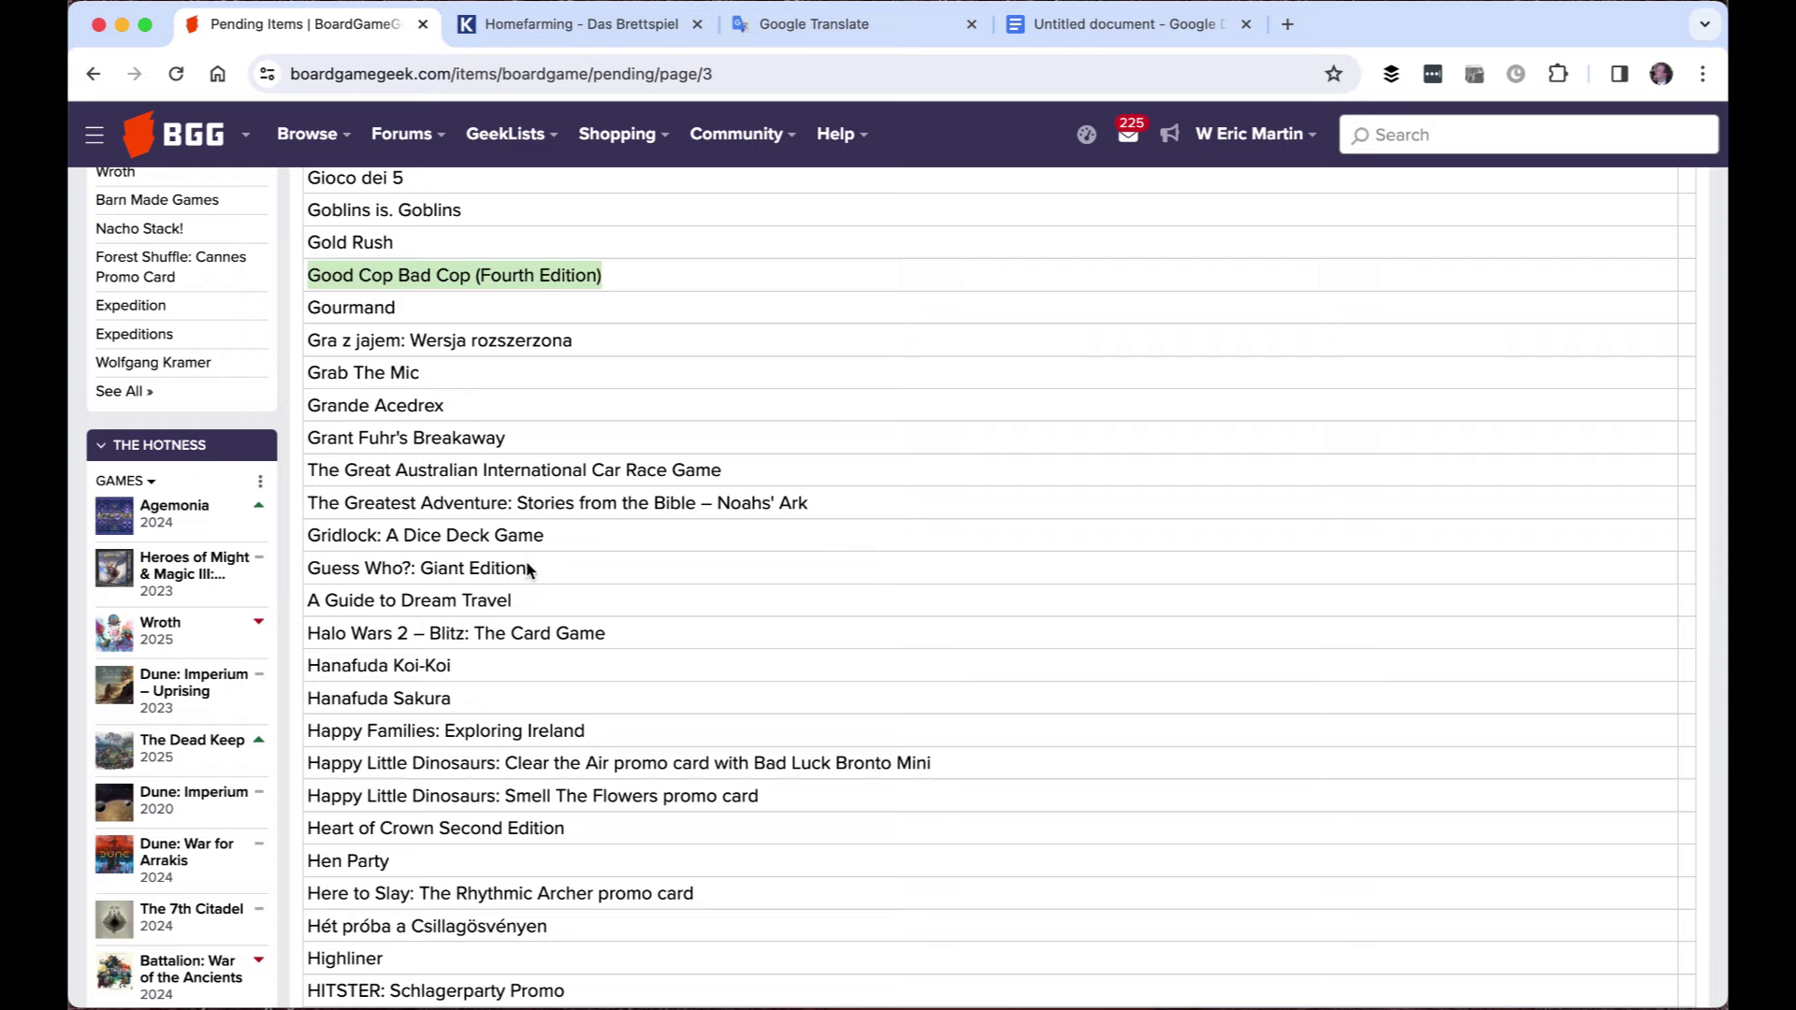
left_click_drag(526, 568, 312, 578)
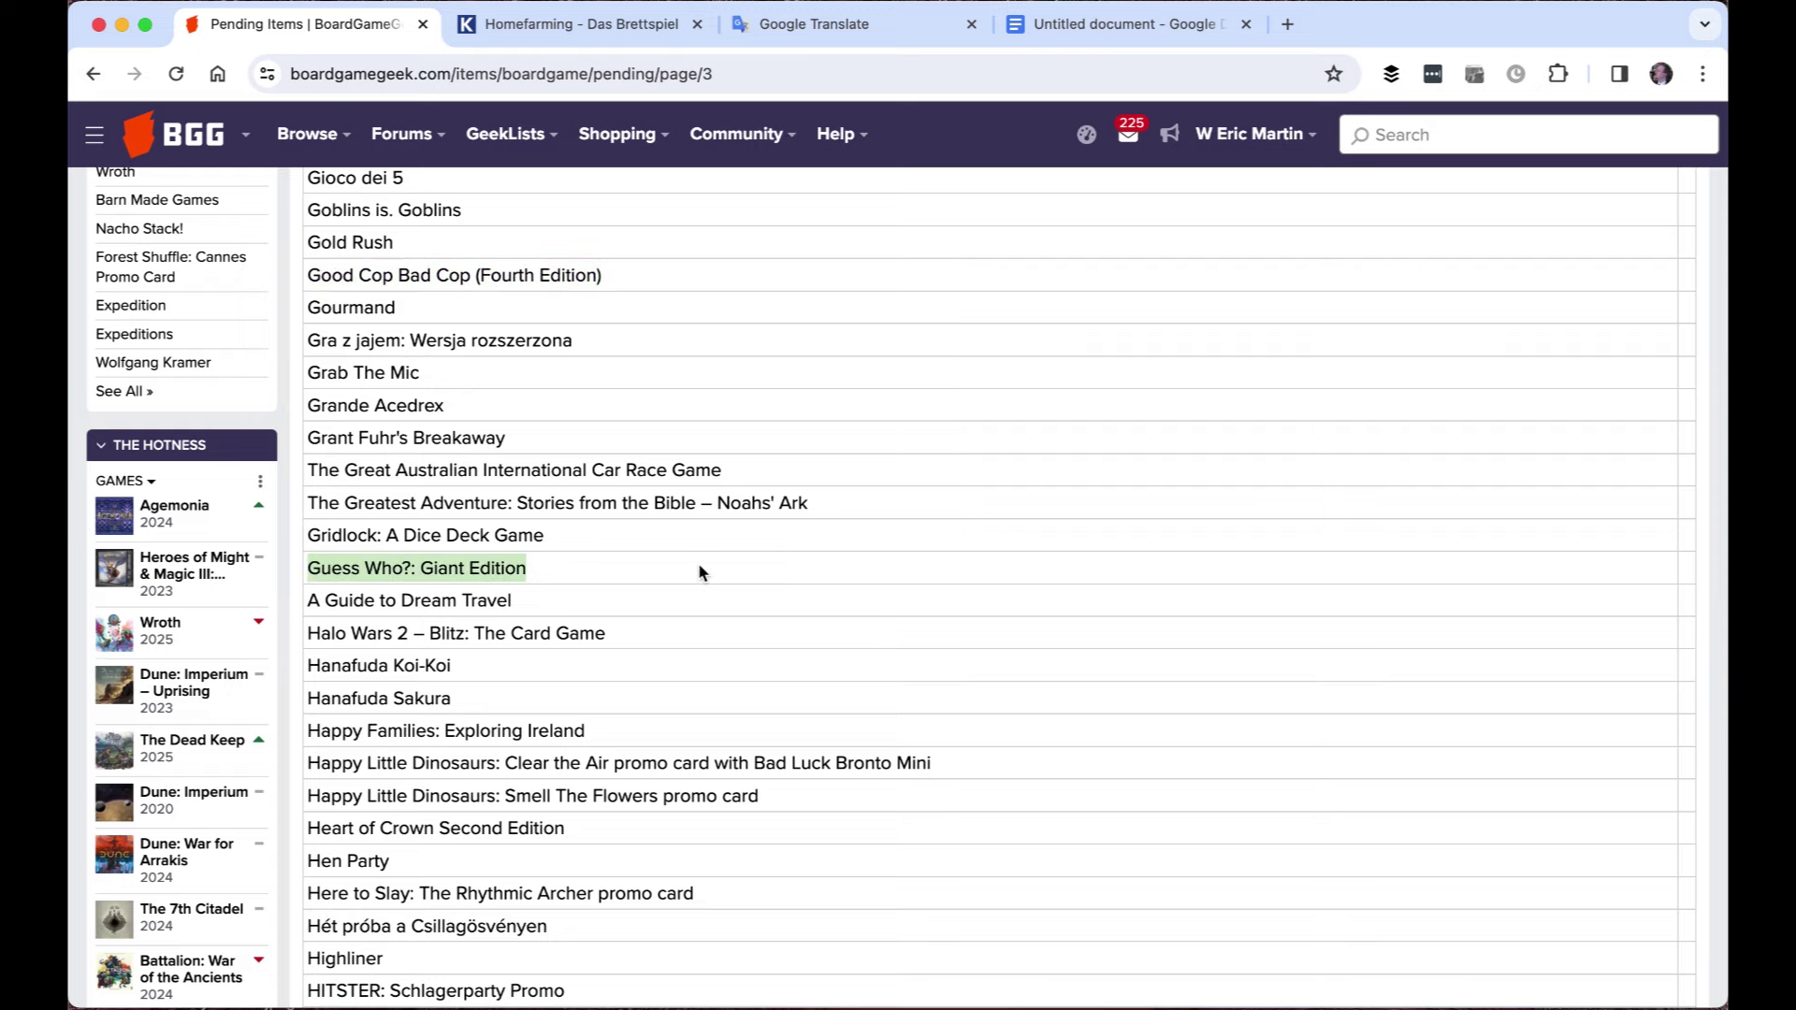
scroll(701, 572, "down", 6)
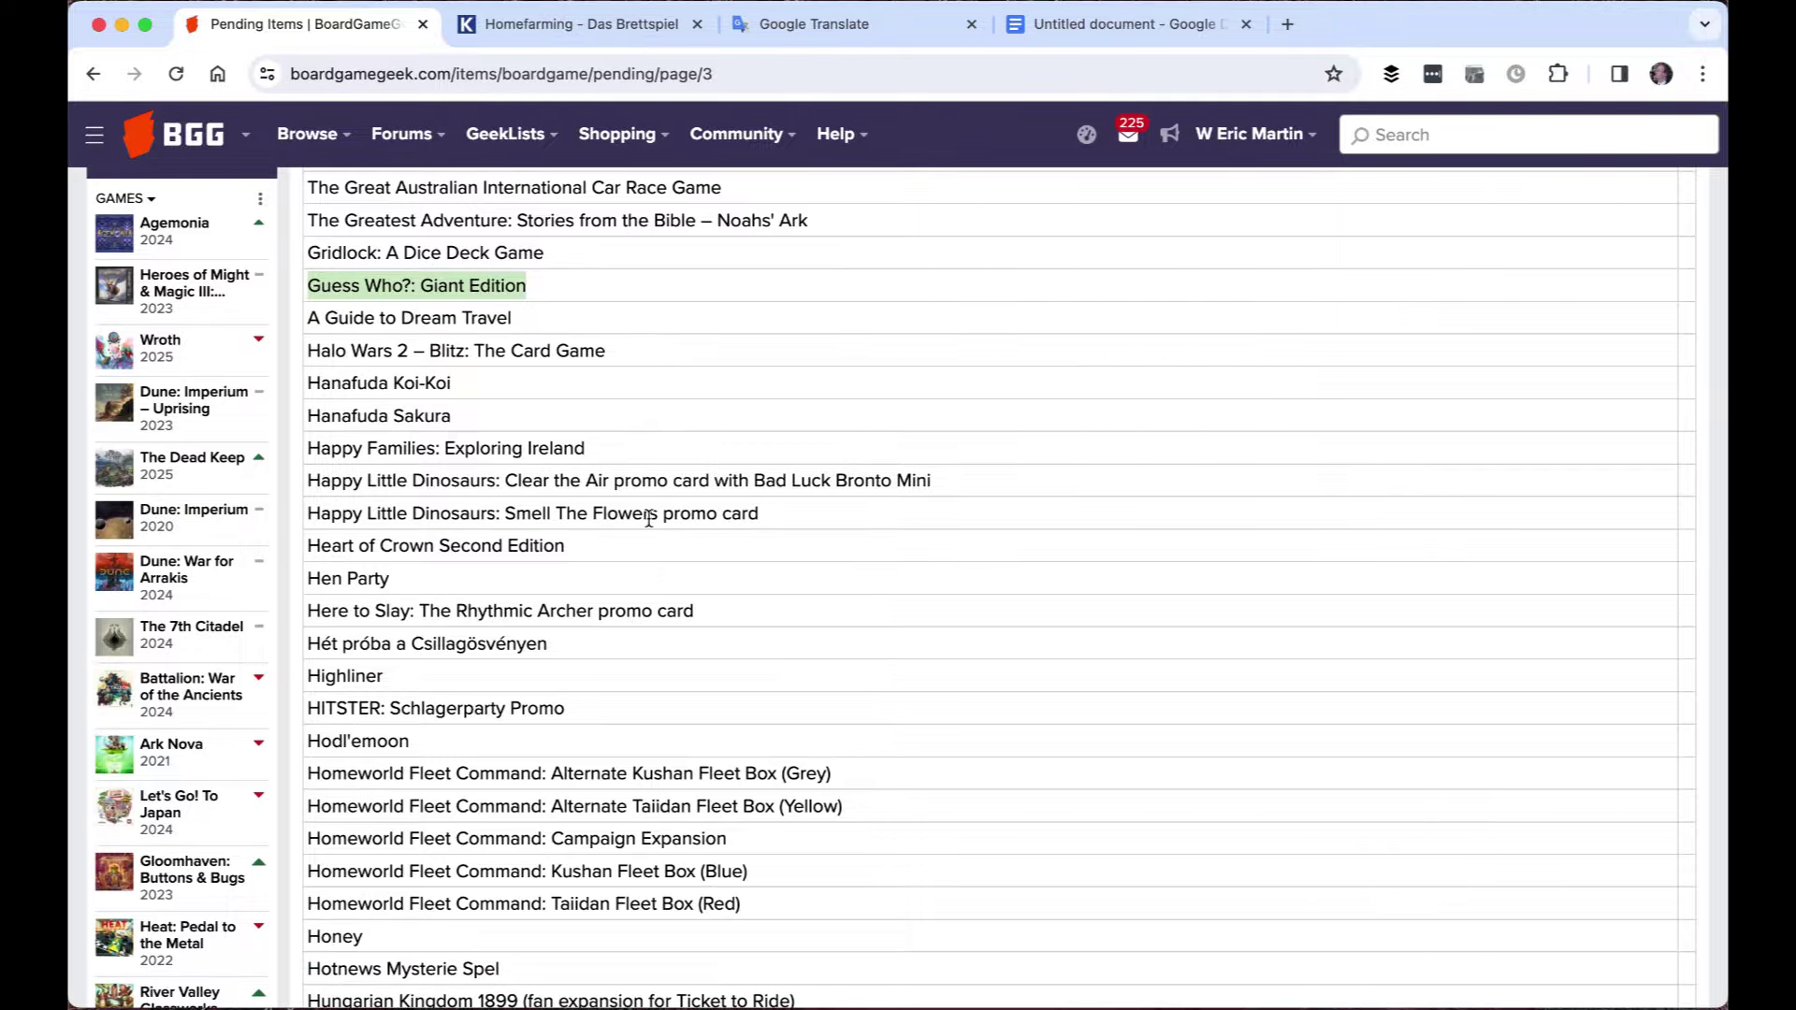
scroll(634, 600, "down", 9)
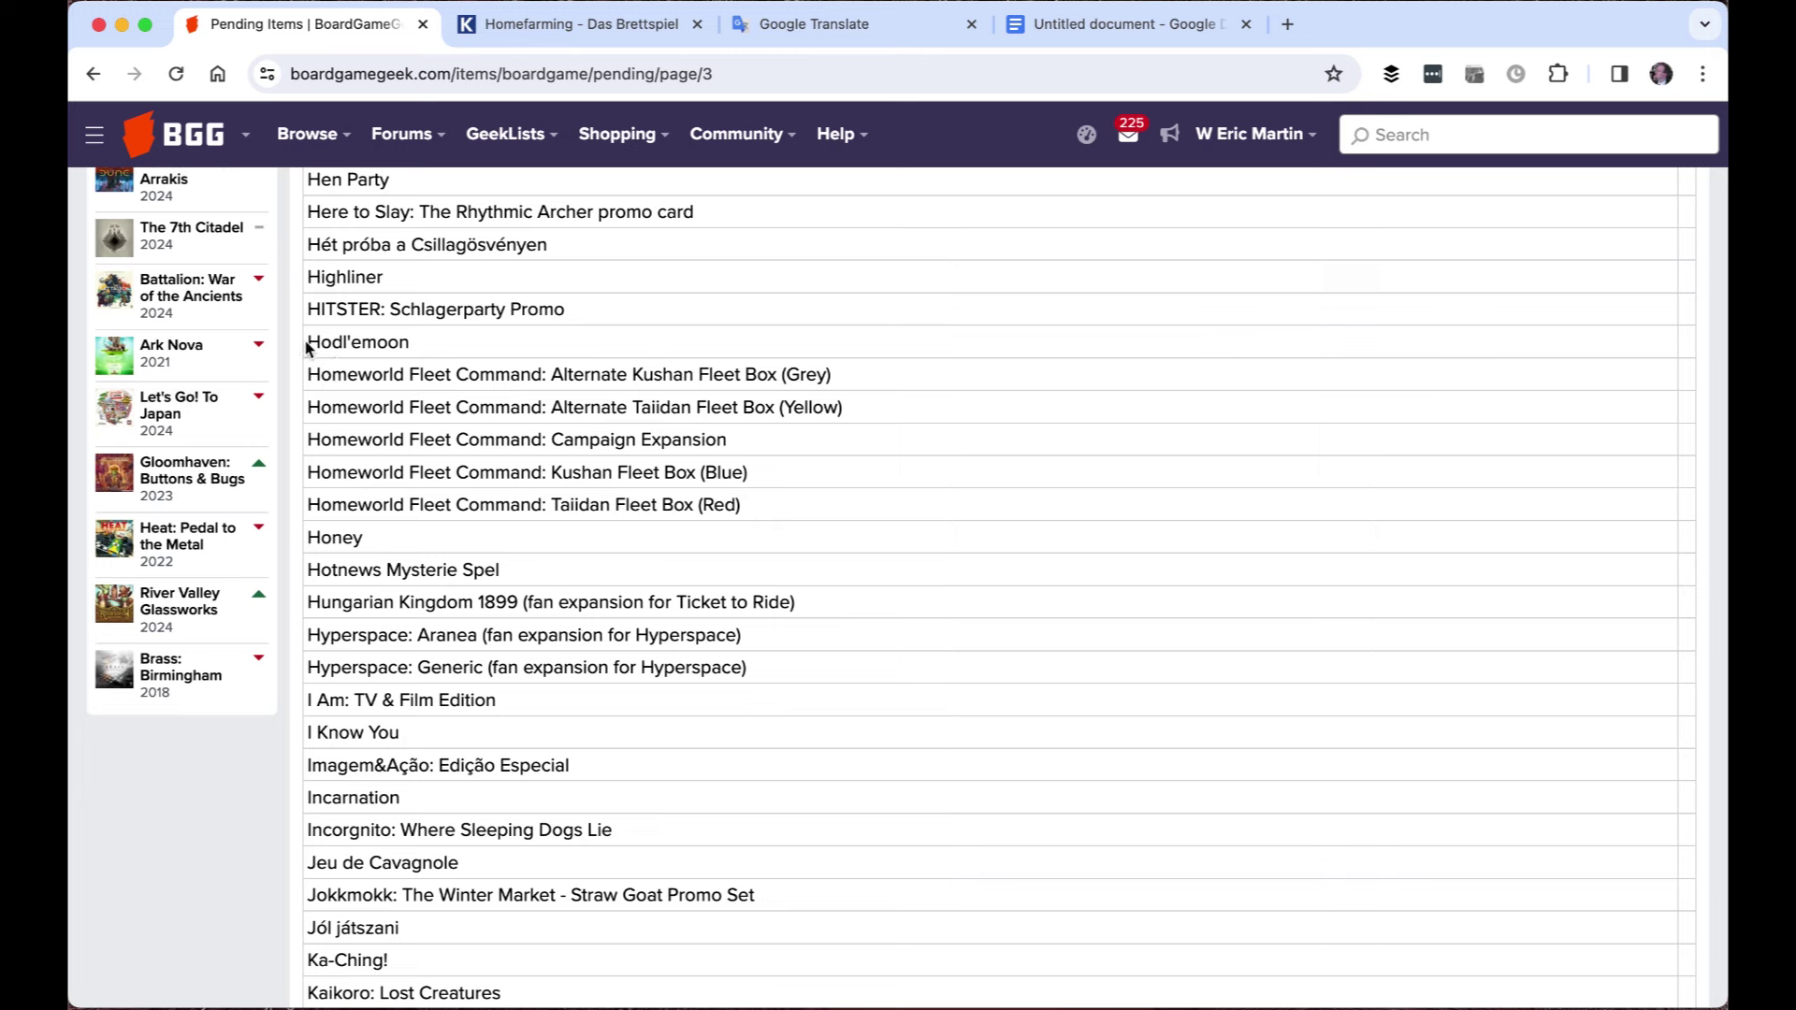
left_click_drag(308, 344, 359, 448)
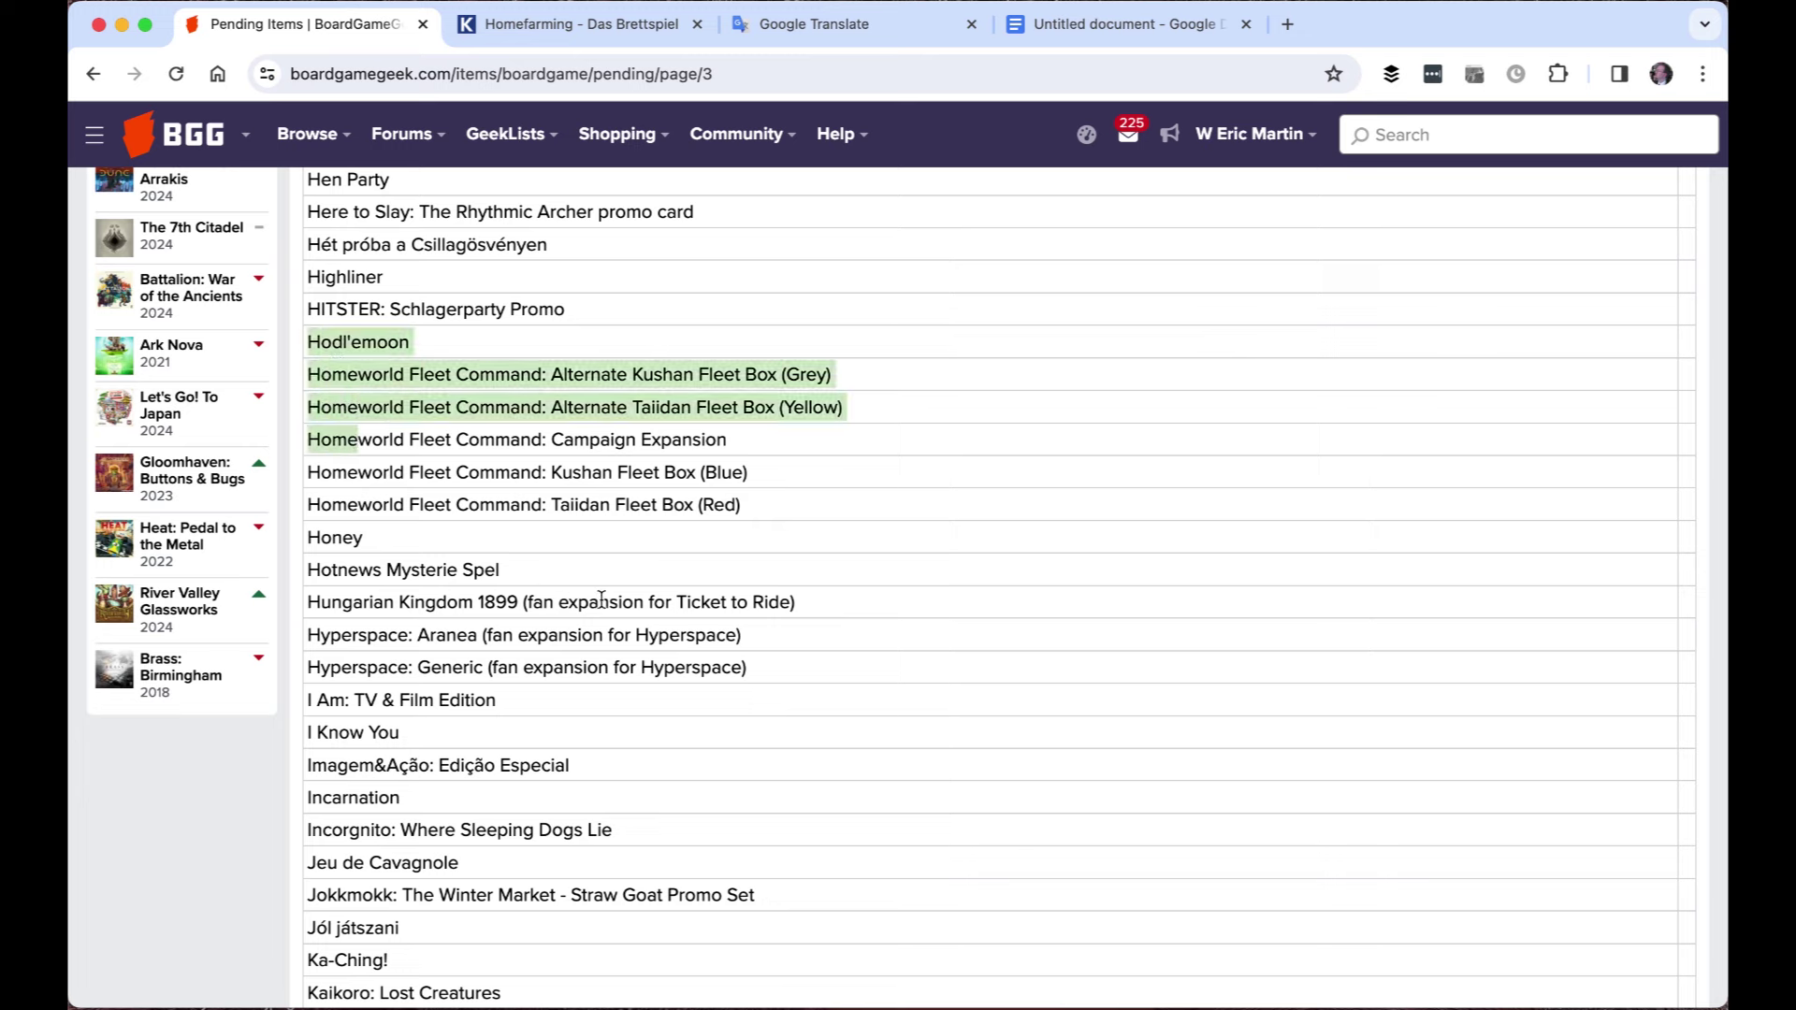
left_click(613, 28)
scroll(741, 436, "up", 10)
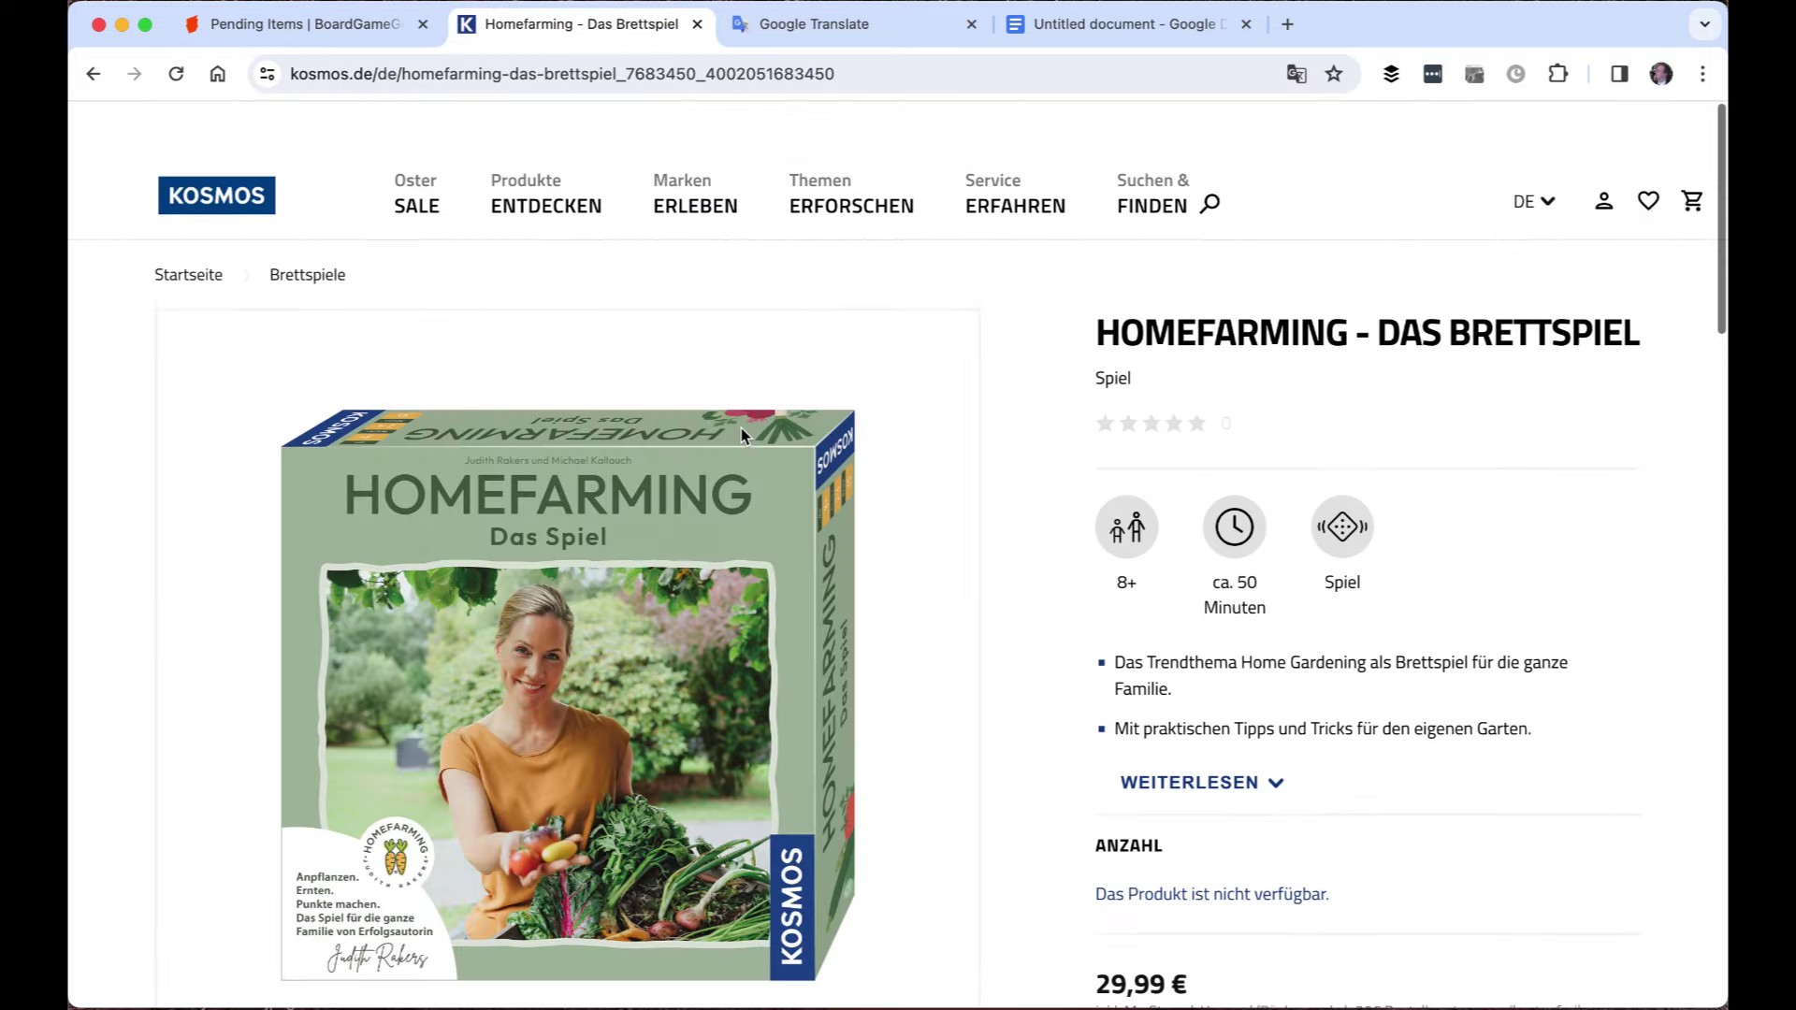
left_click(371, 28)
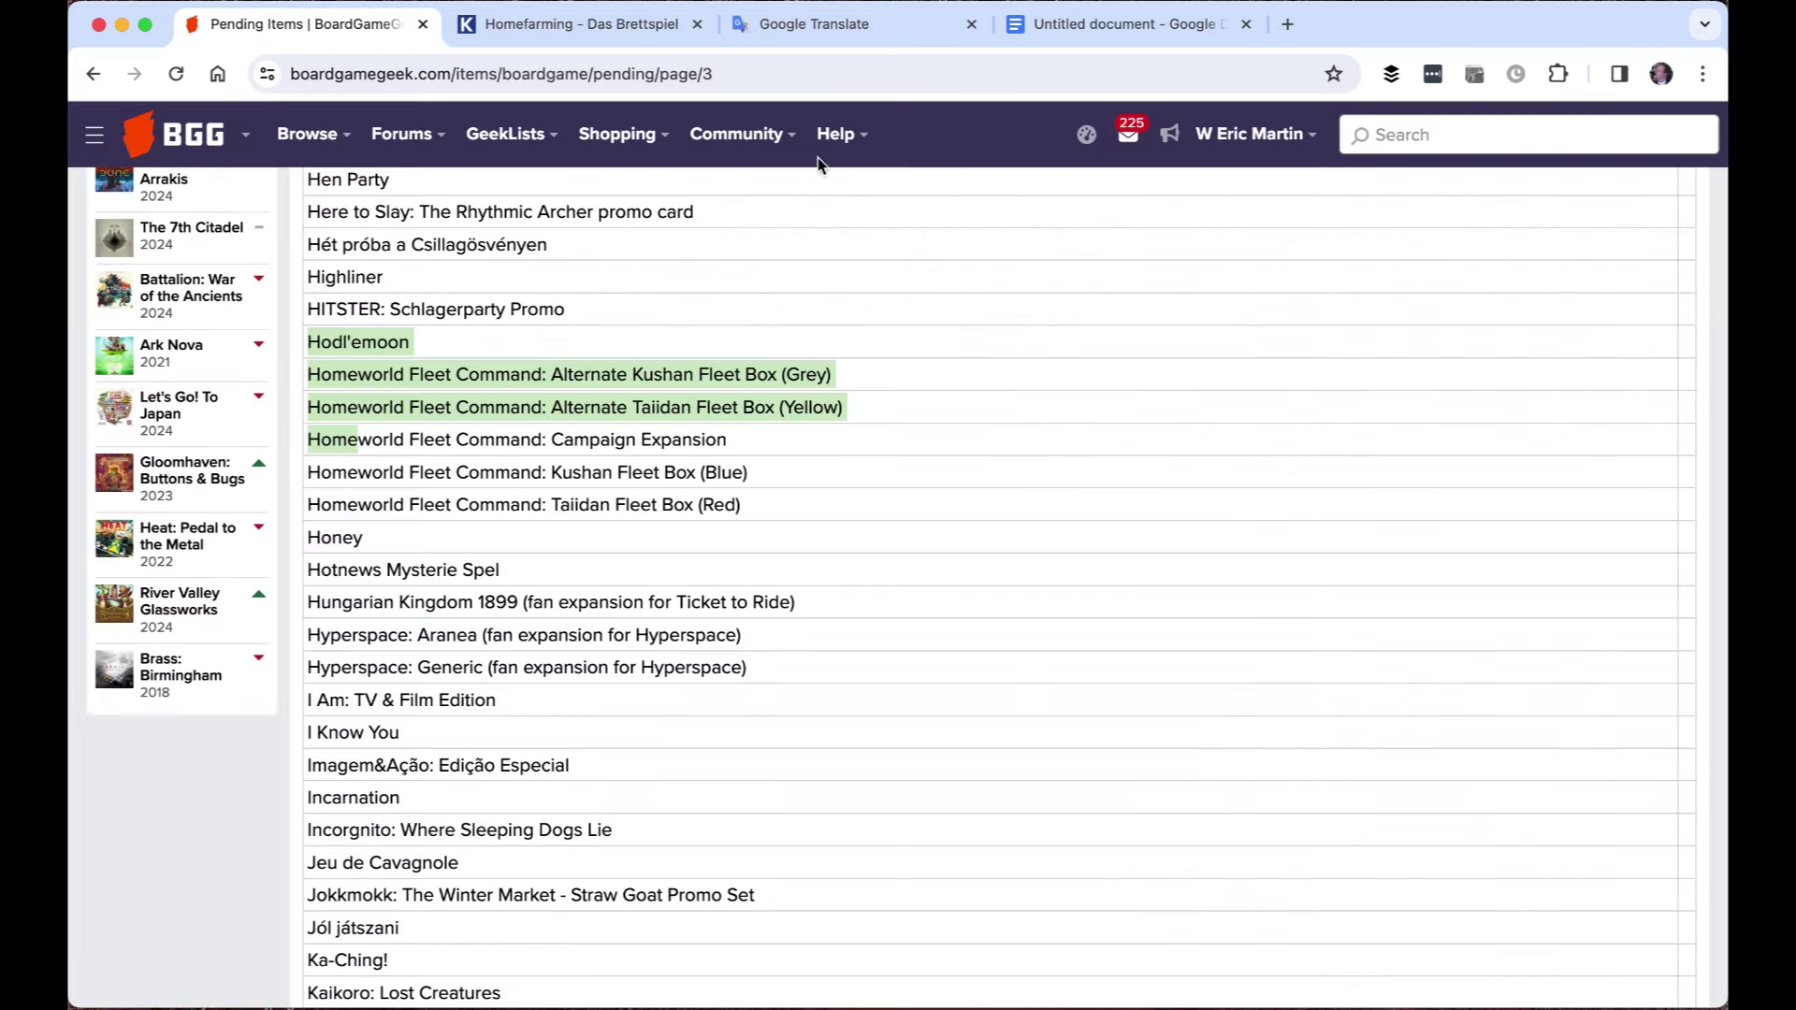
Start a new board game entry with primary name 'Homefarming: Das Spiel'
left_click(788, 142)
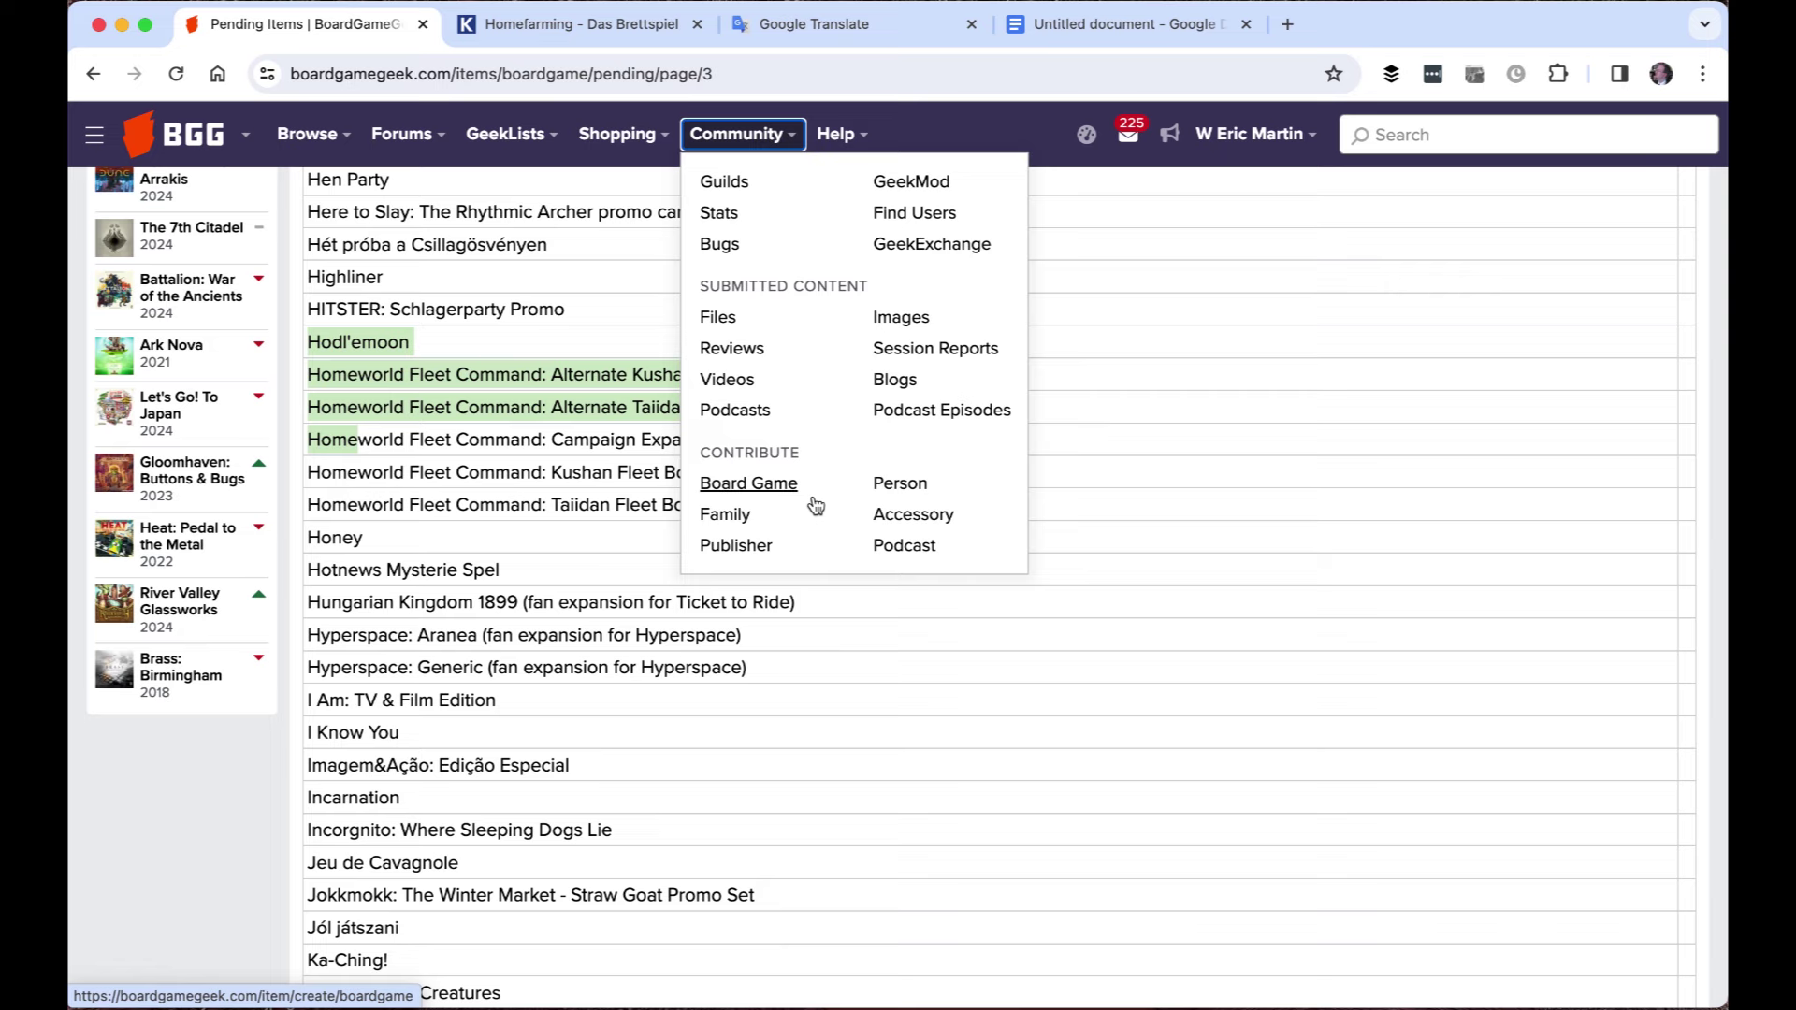
left_click(773, 492)
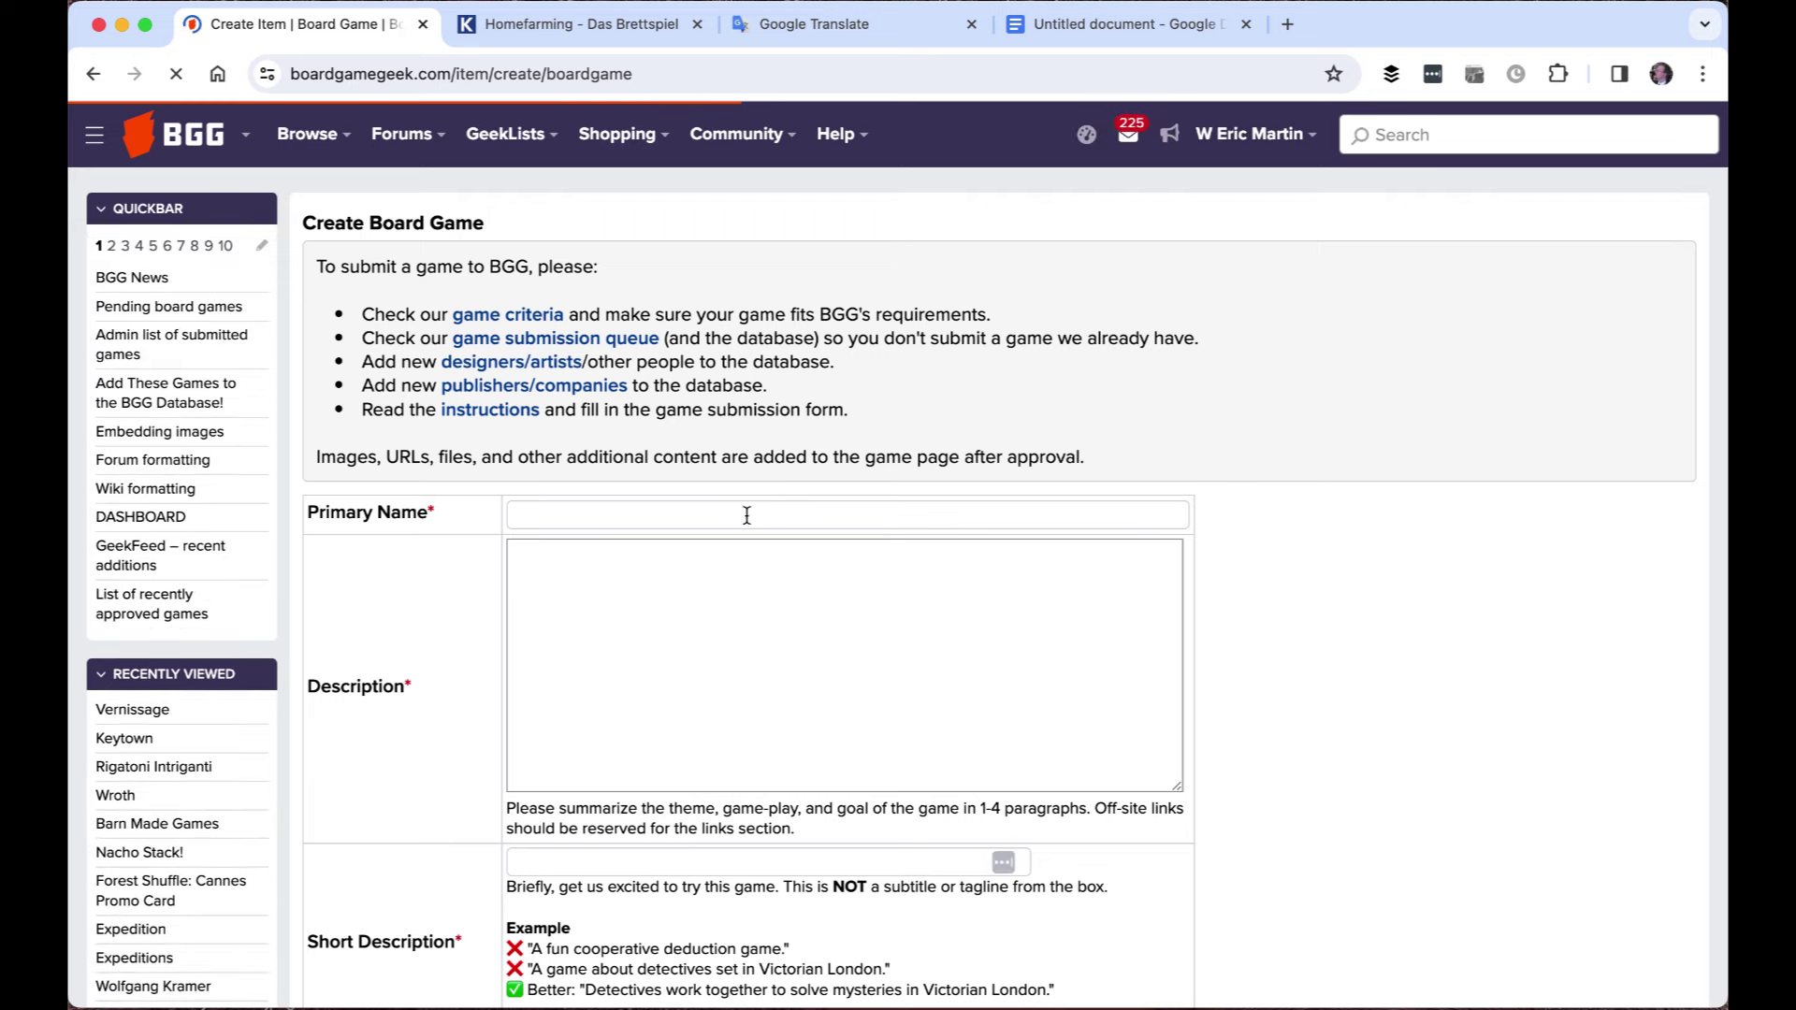
left_click(747, 515)
type("Homefarming: D")
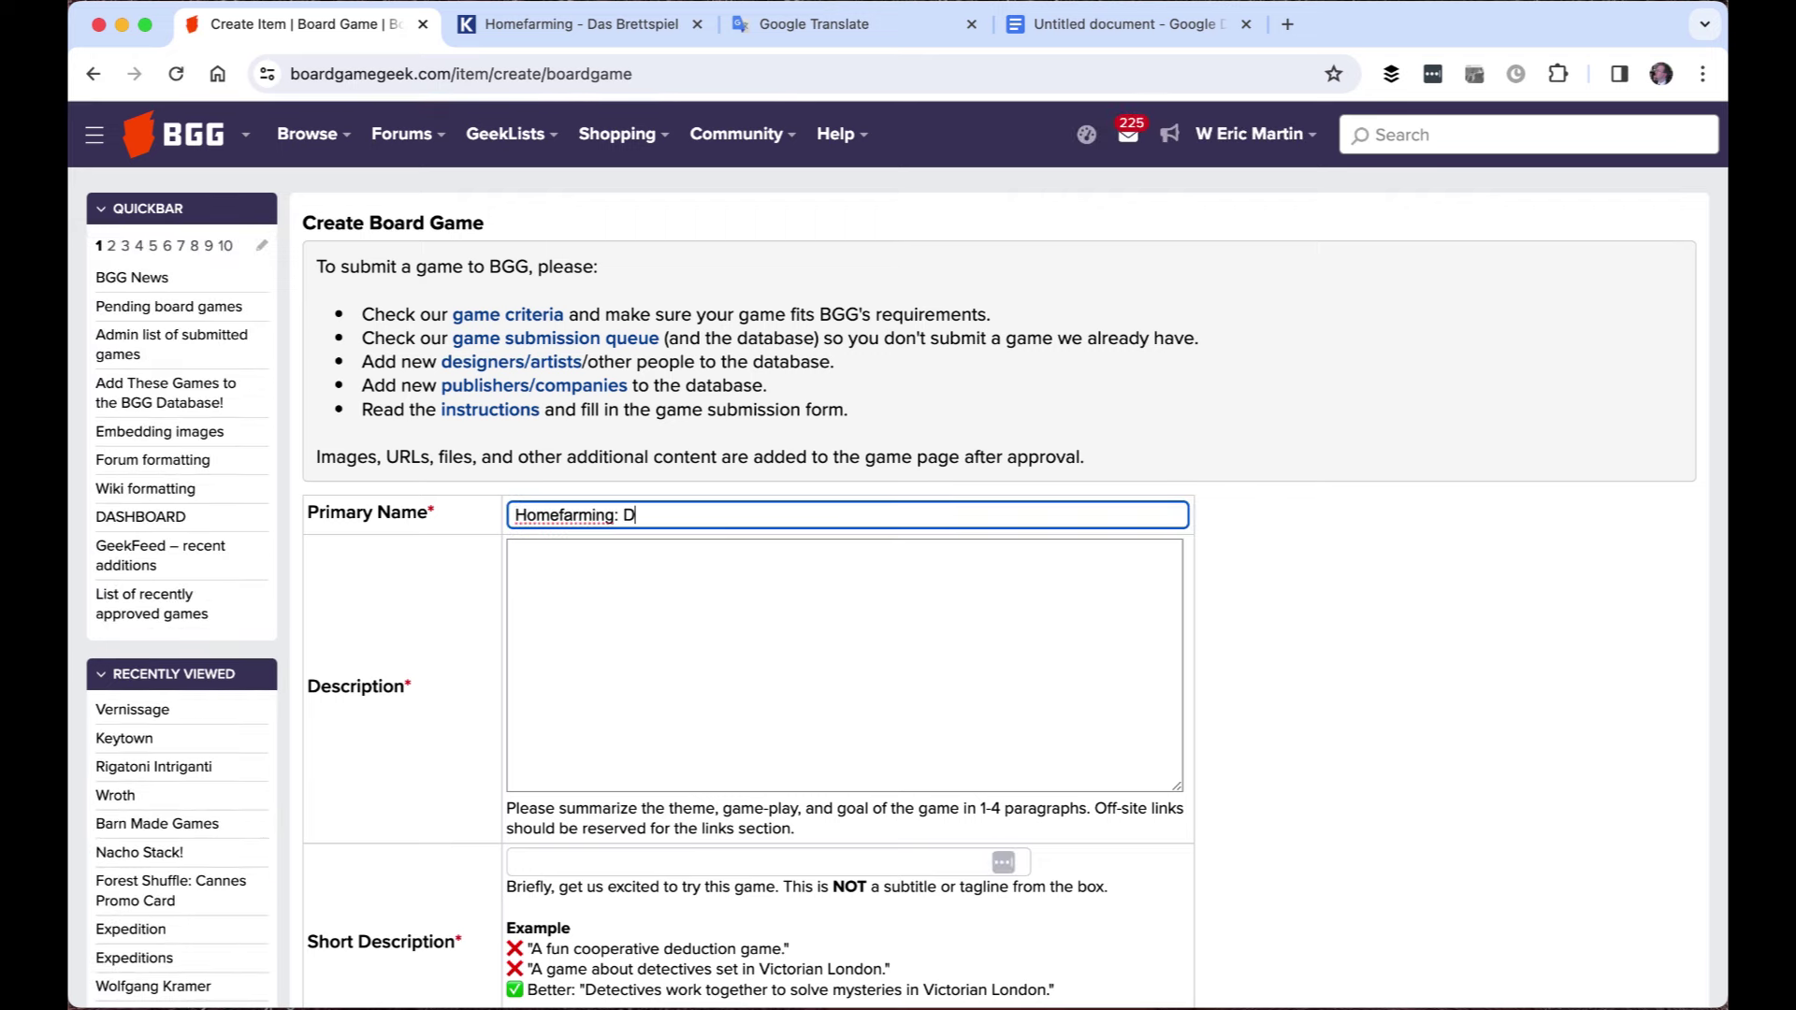
type("as Spiel")
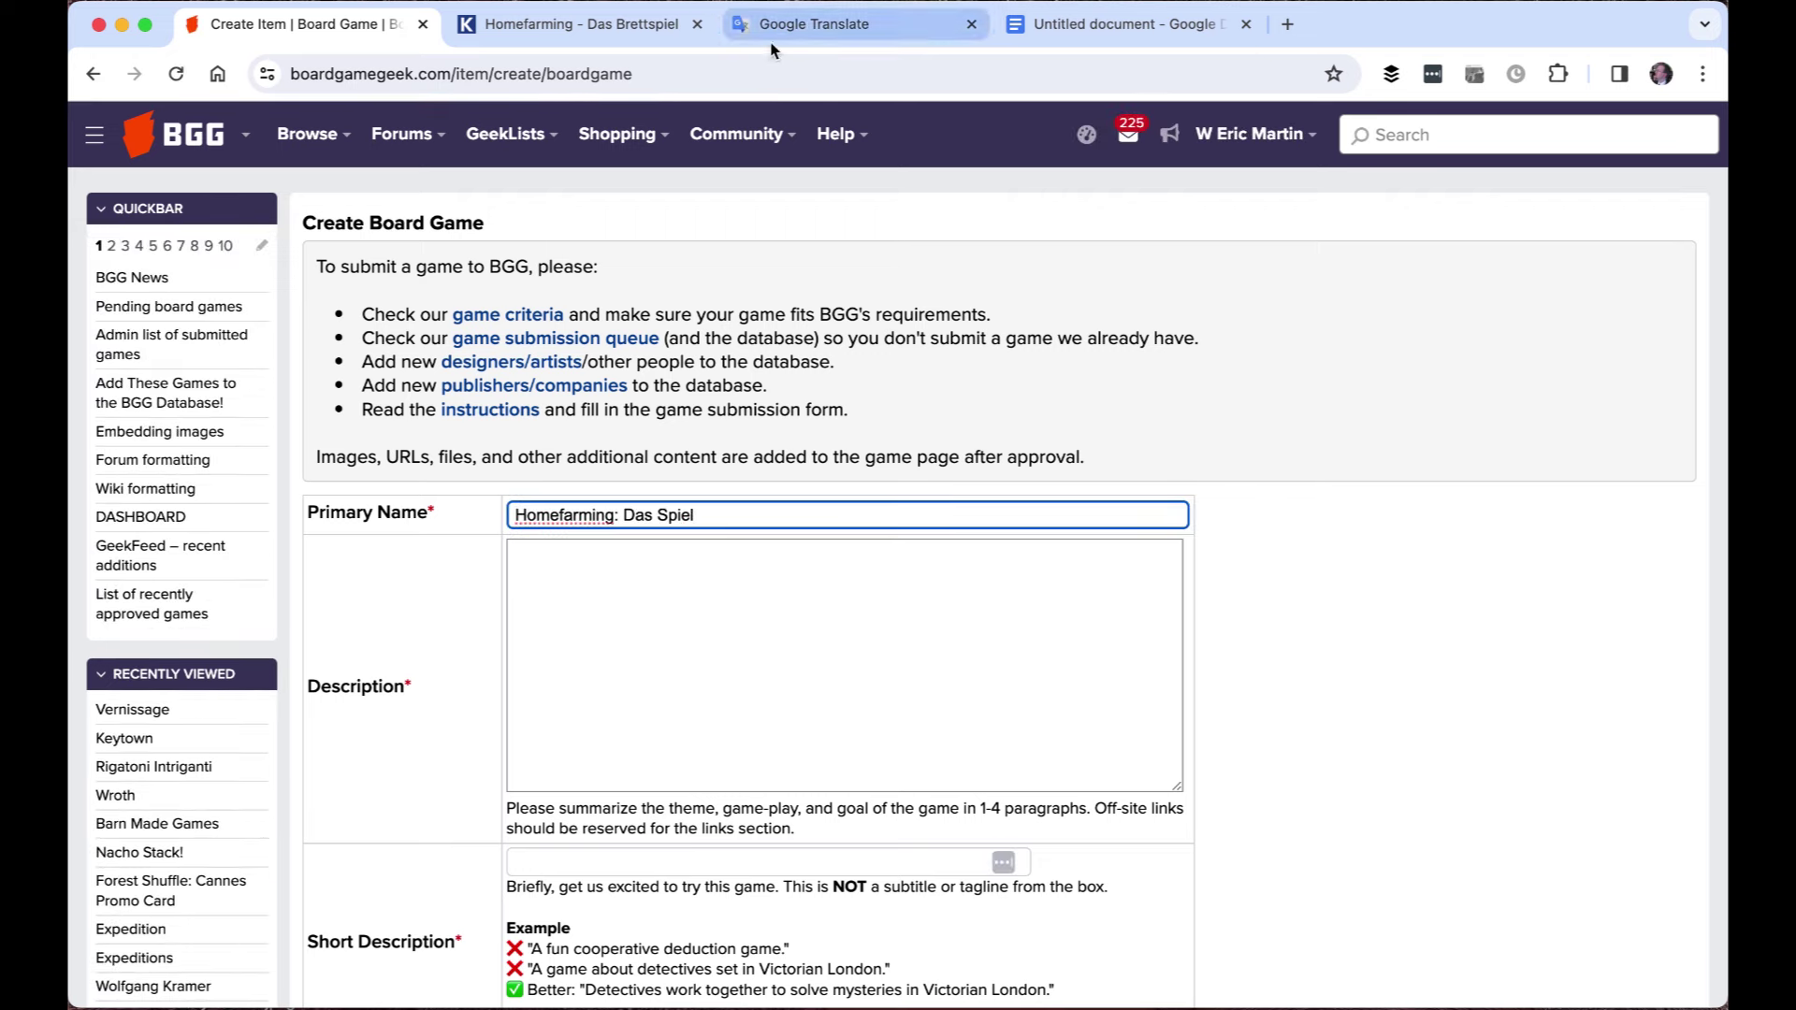
Compare against the 'Das Brettspiel' title on Kosmos, then return to its German description
left_click(625, 23)
left_click_drag(1305, 289, 1645, 271)
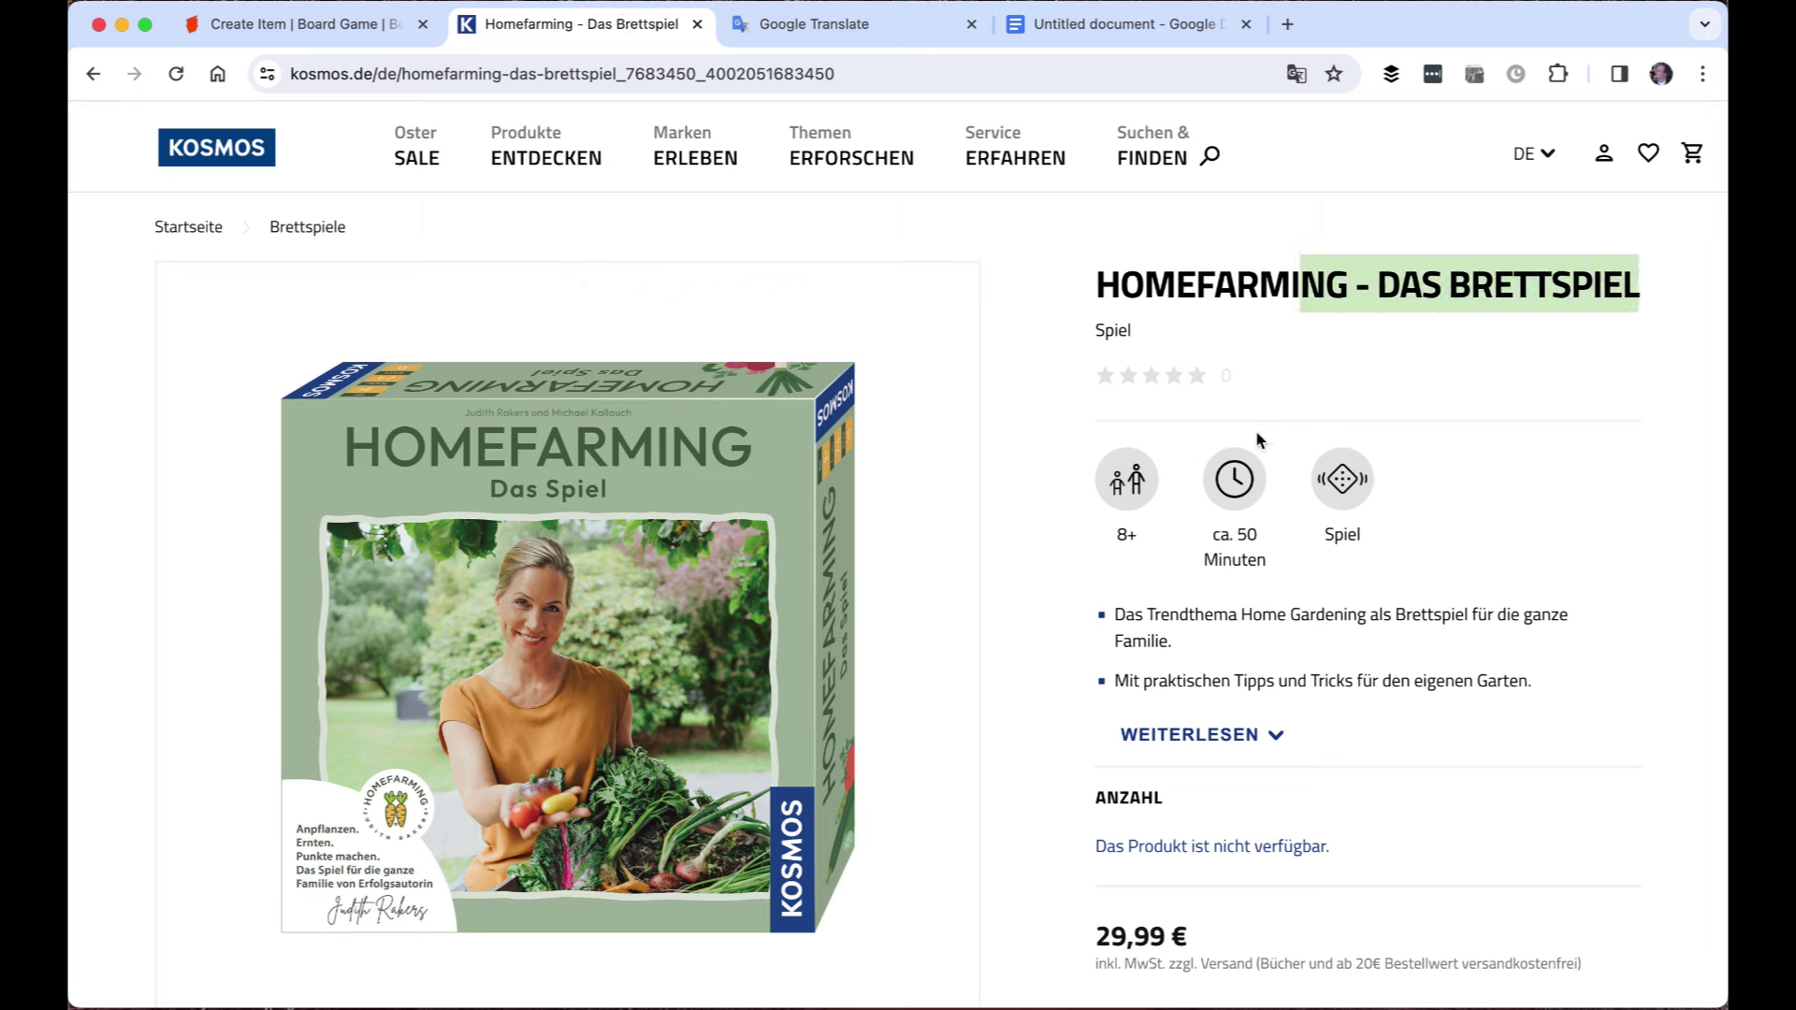
left_click(852, 285)
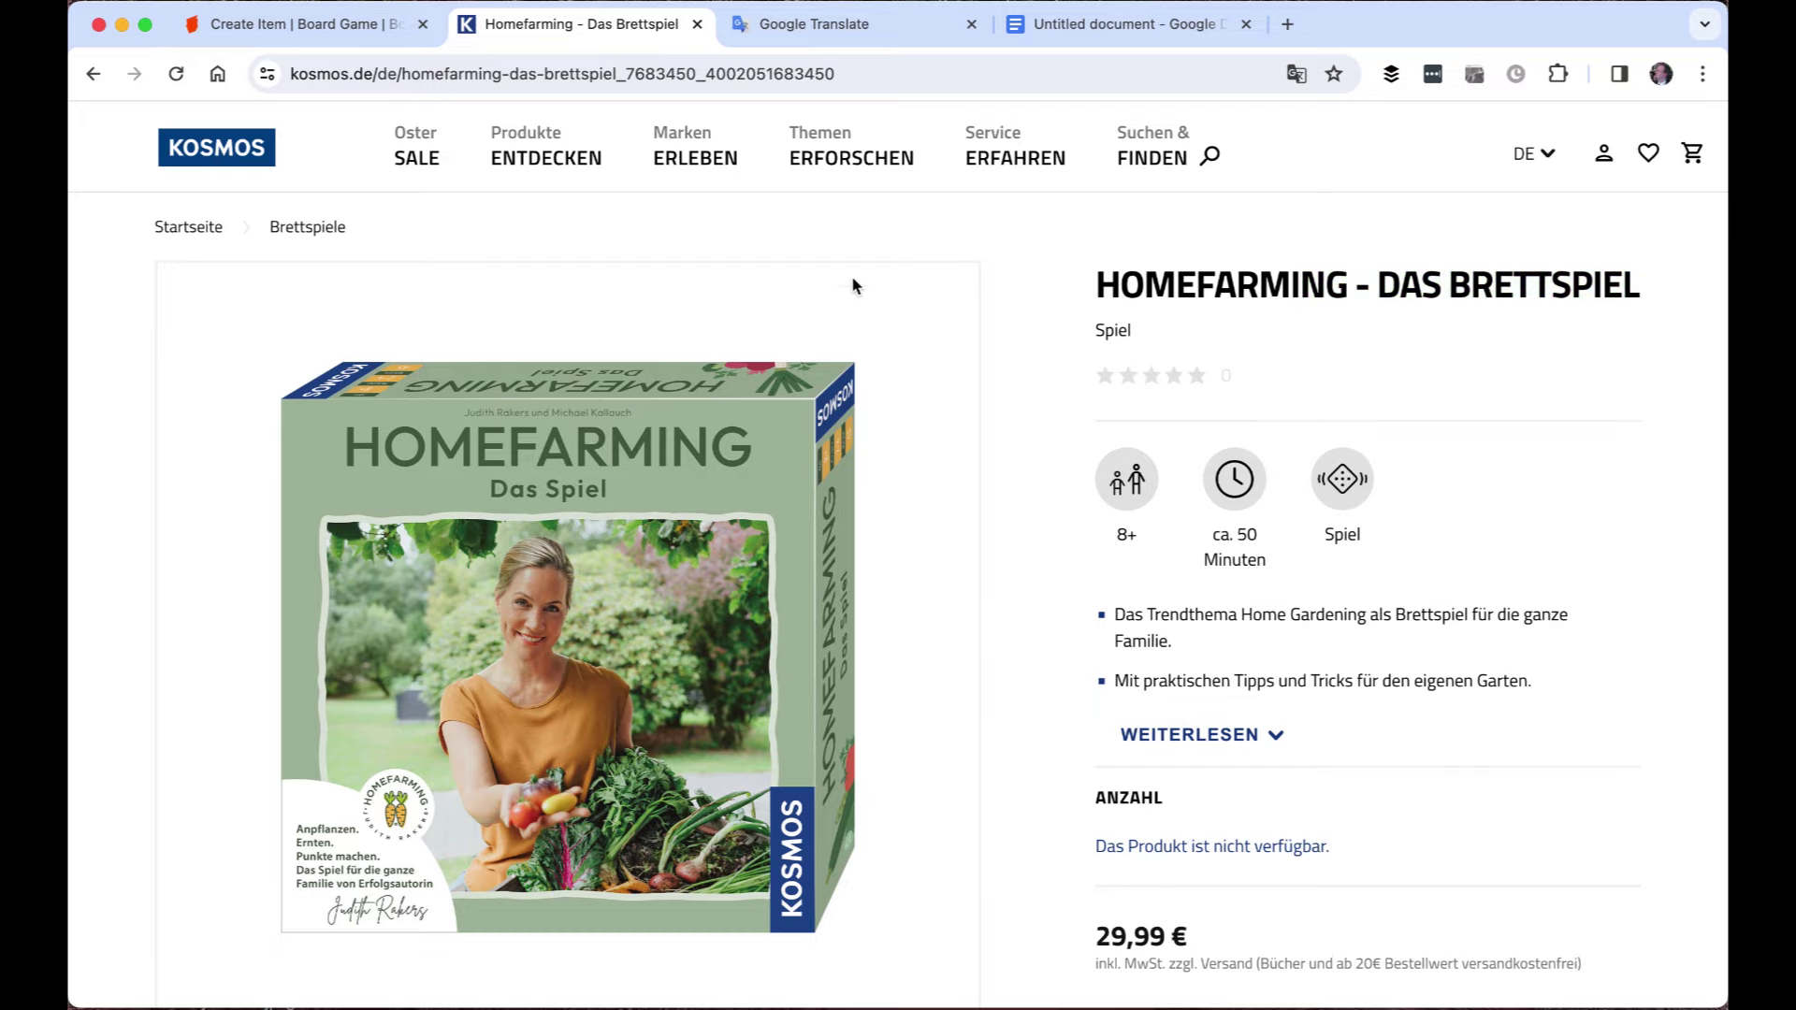
left_click(299, 25)
scroll(935, 614, "down", 3)
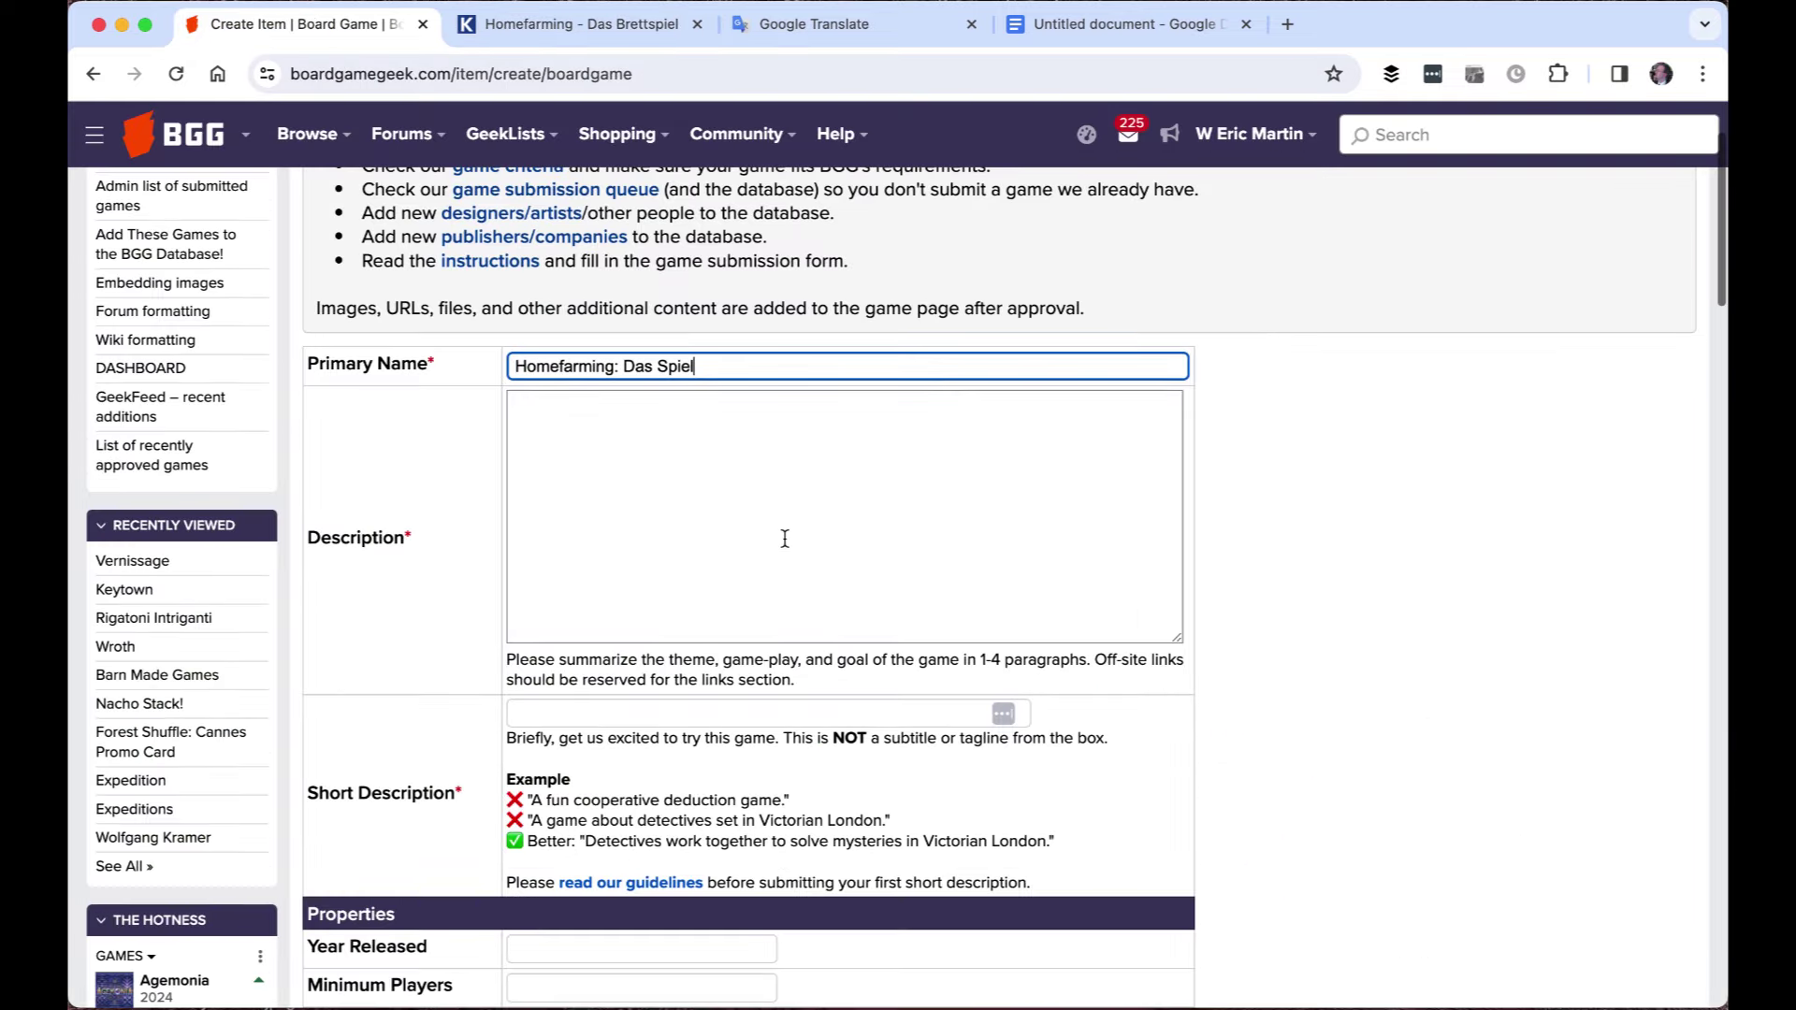
left_click(579, 23)
Translate the Kosmos text to English and paste the edited three-paragraph Google Docs draft into Description
scroll(1122, 468, "down", 10)
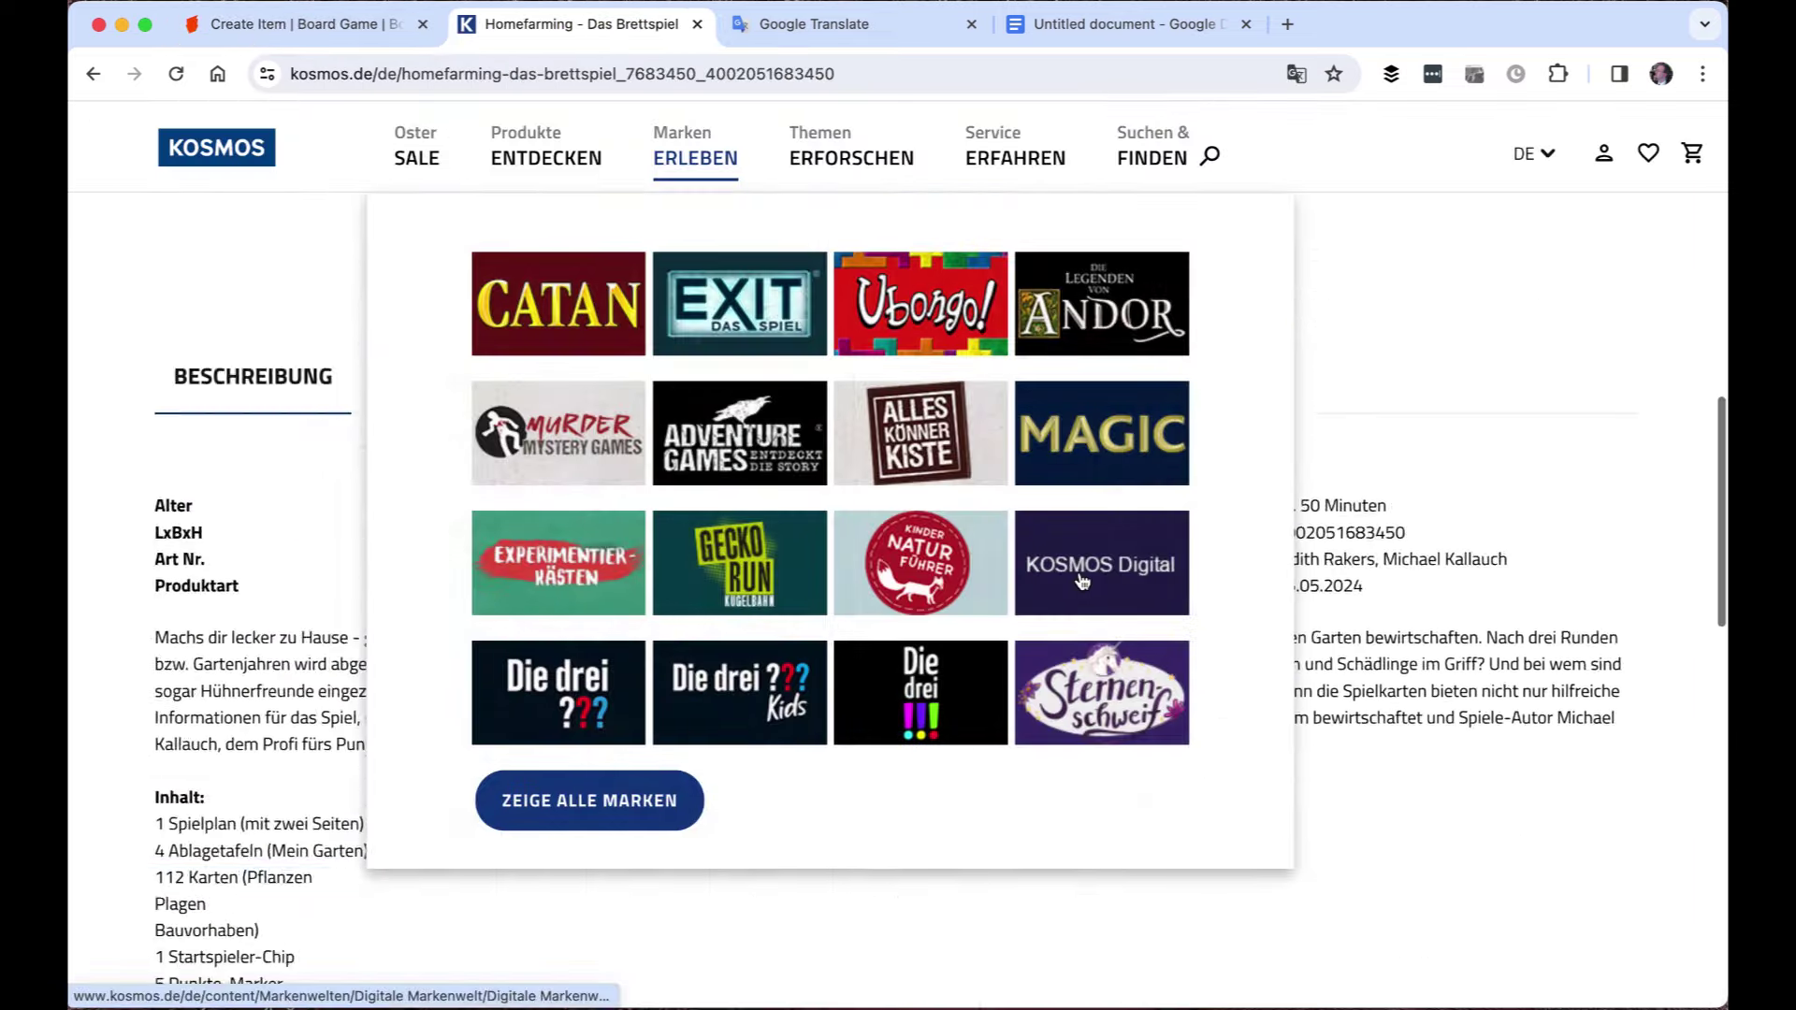
scroll(1459, 453, "up", 5)
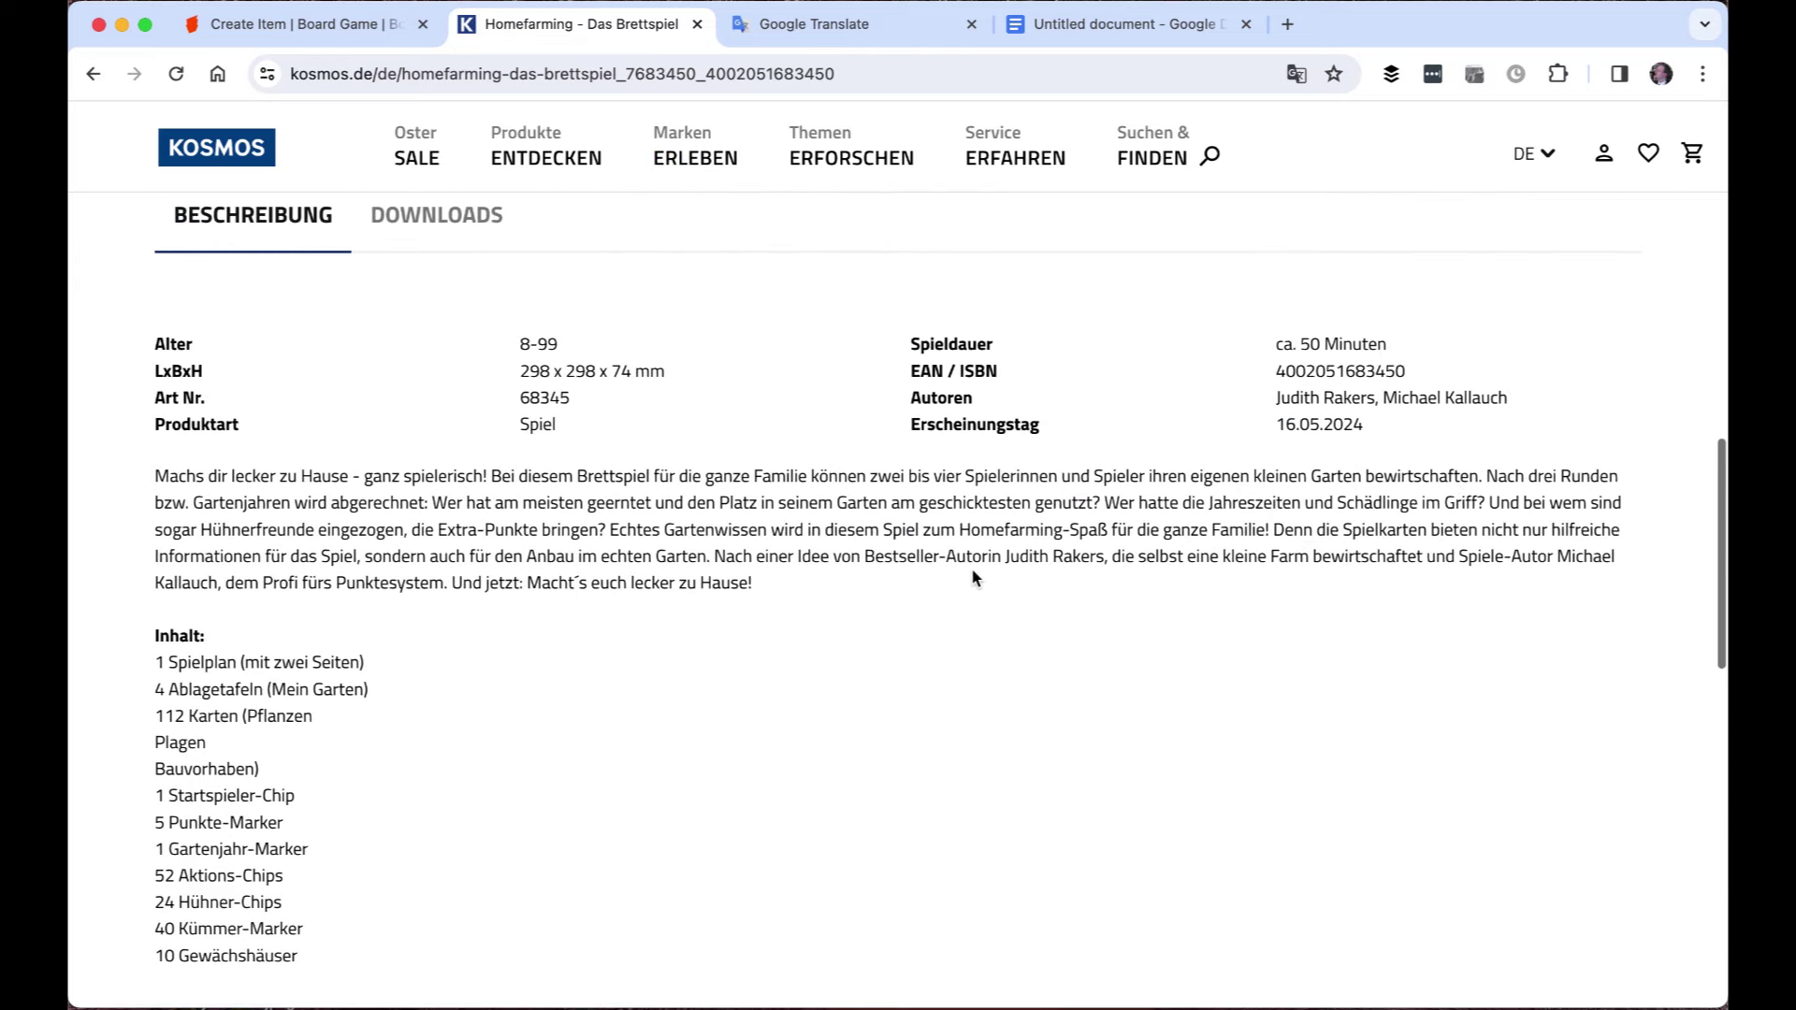
left_click(881, 17)
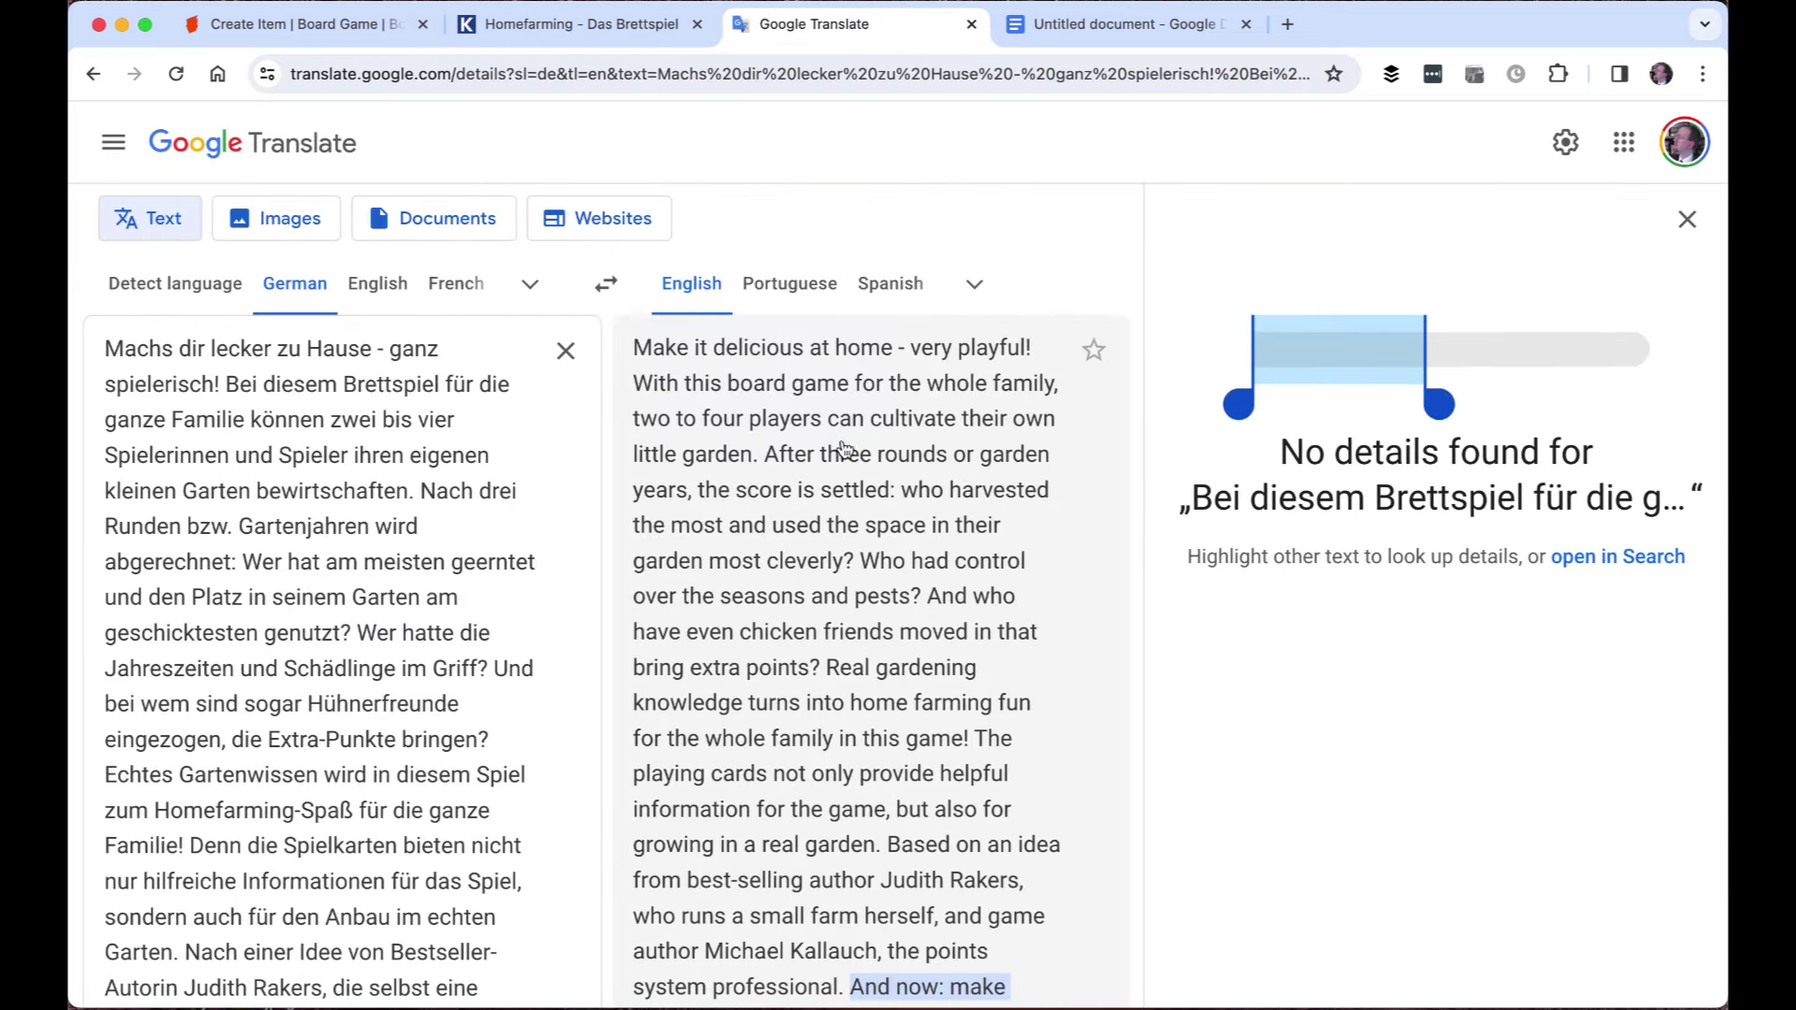
left_click(1687, 219)
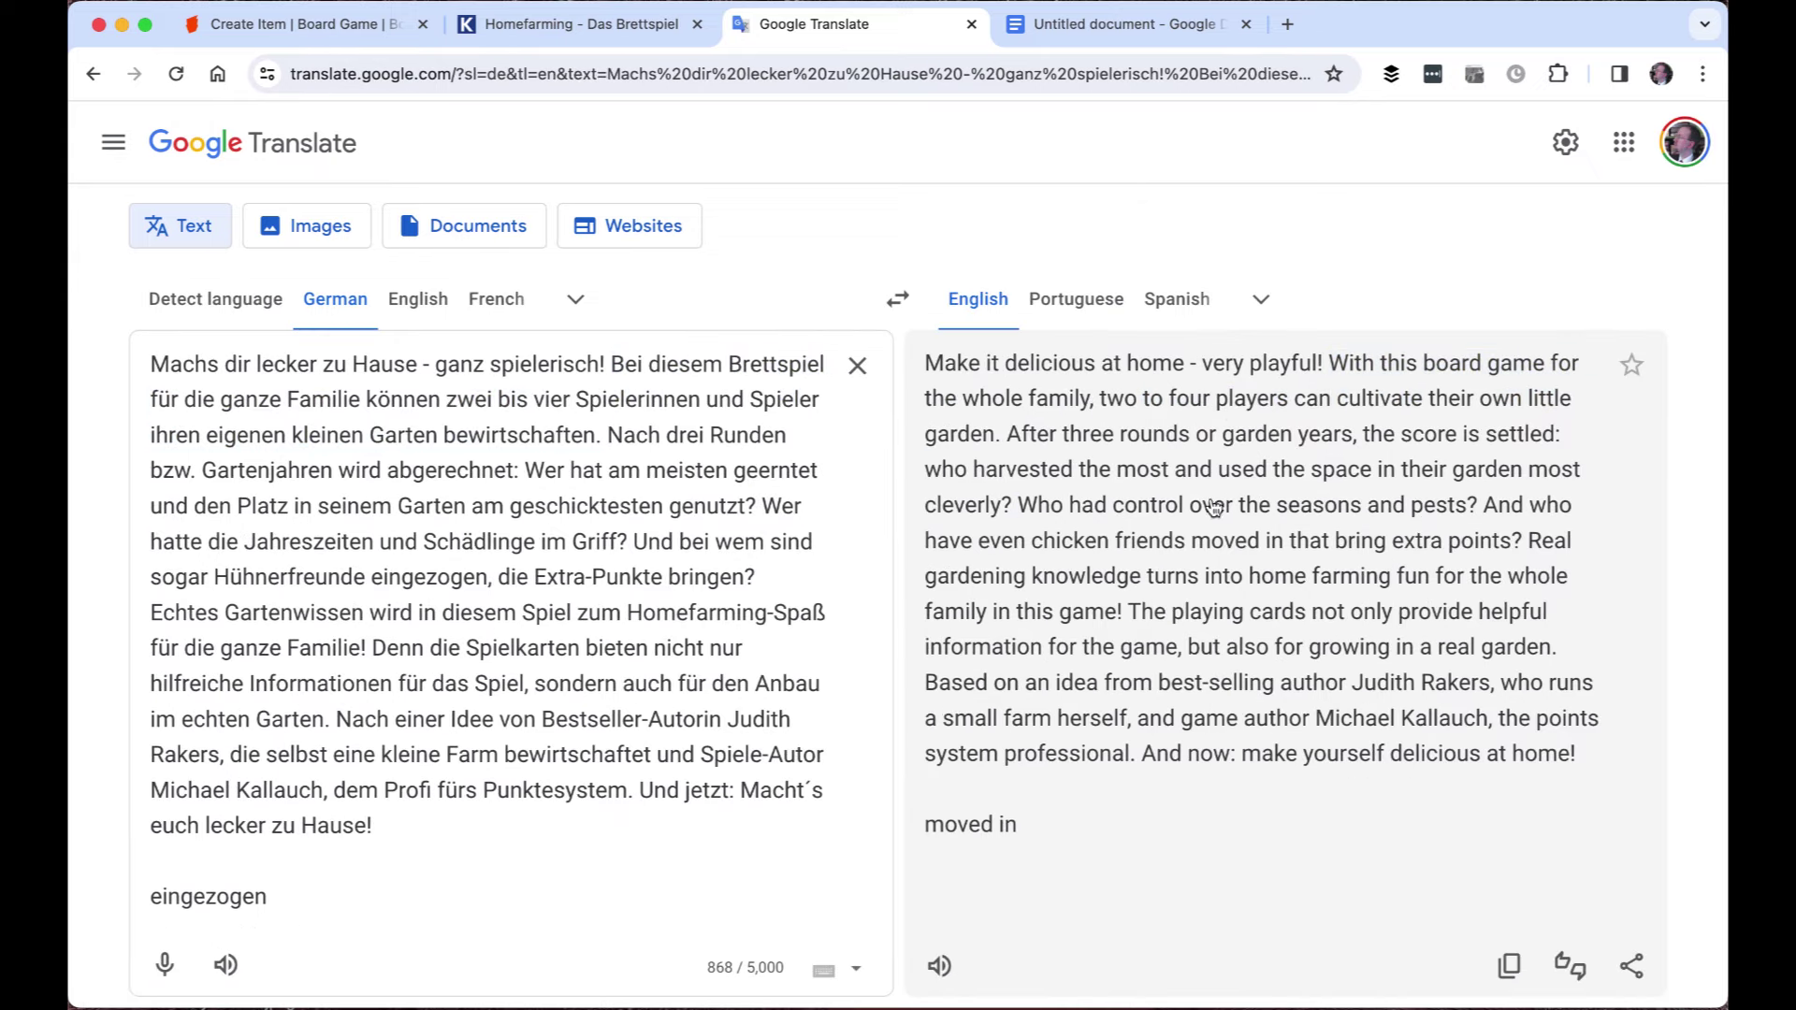
left_click(1129, 28)
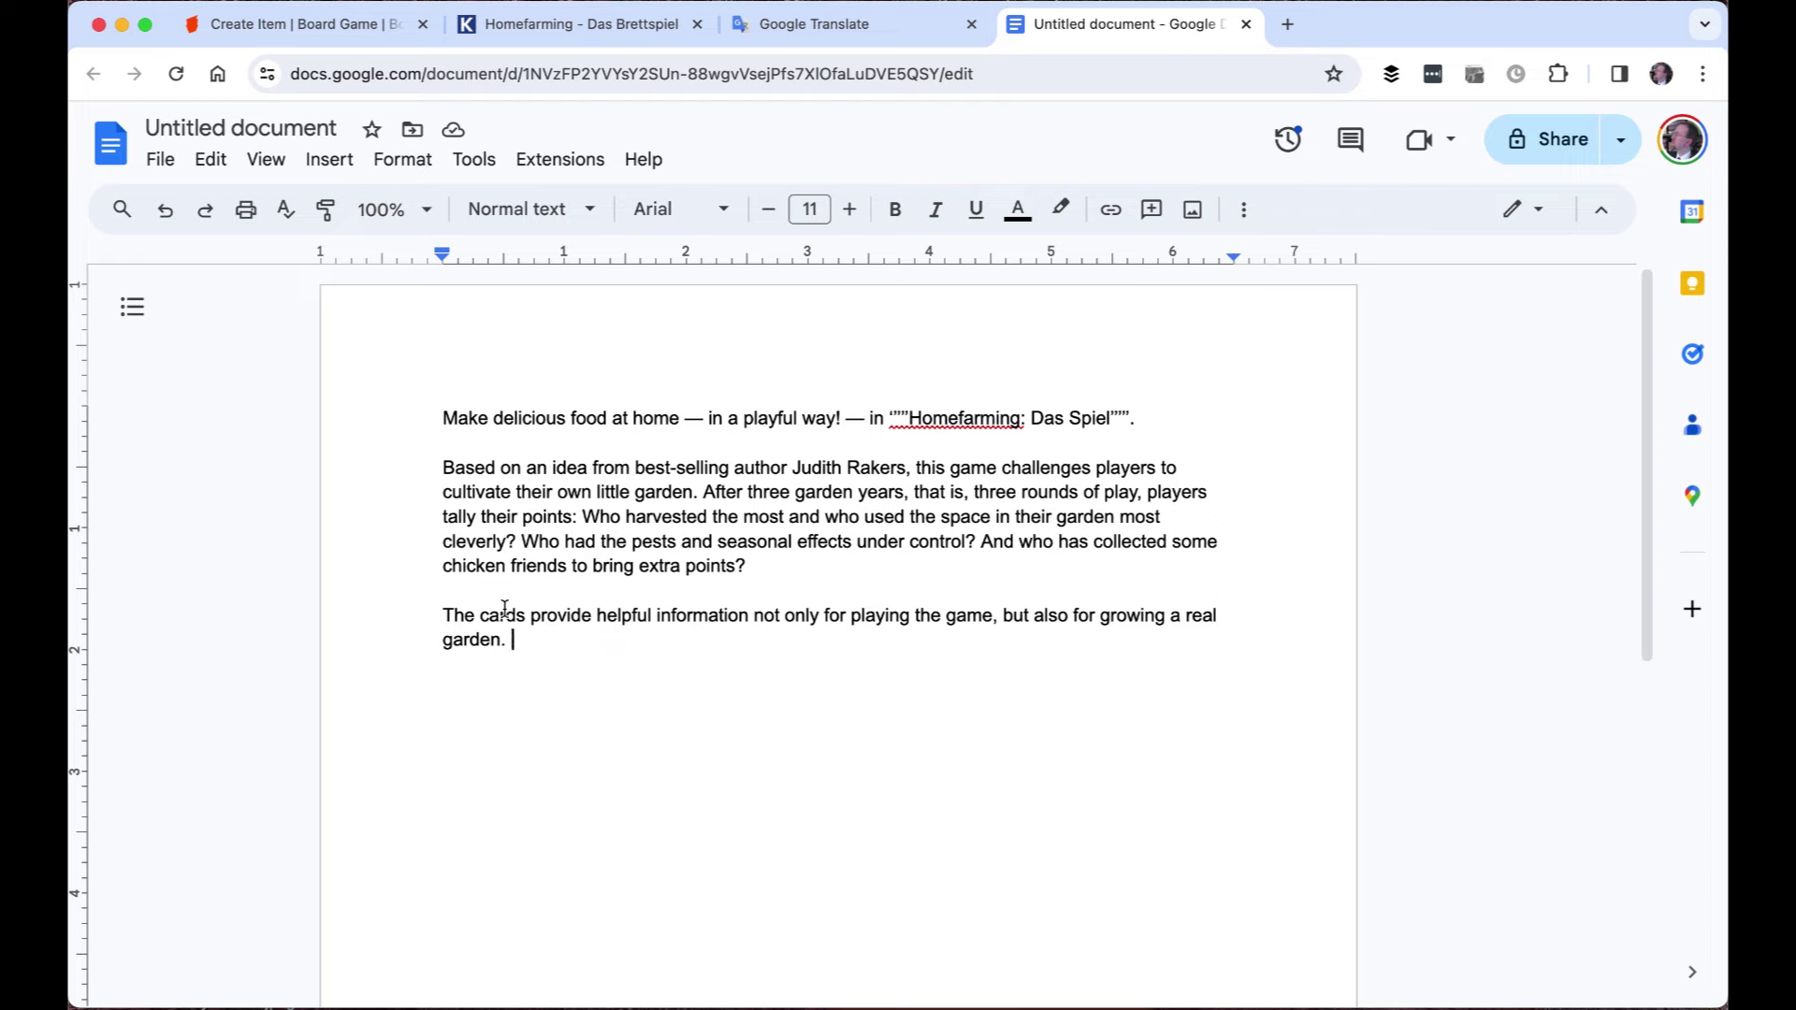
left_click_drag(513, 641, 450, 415)
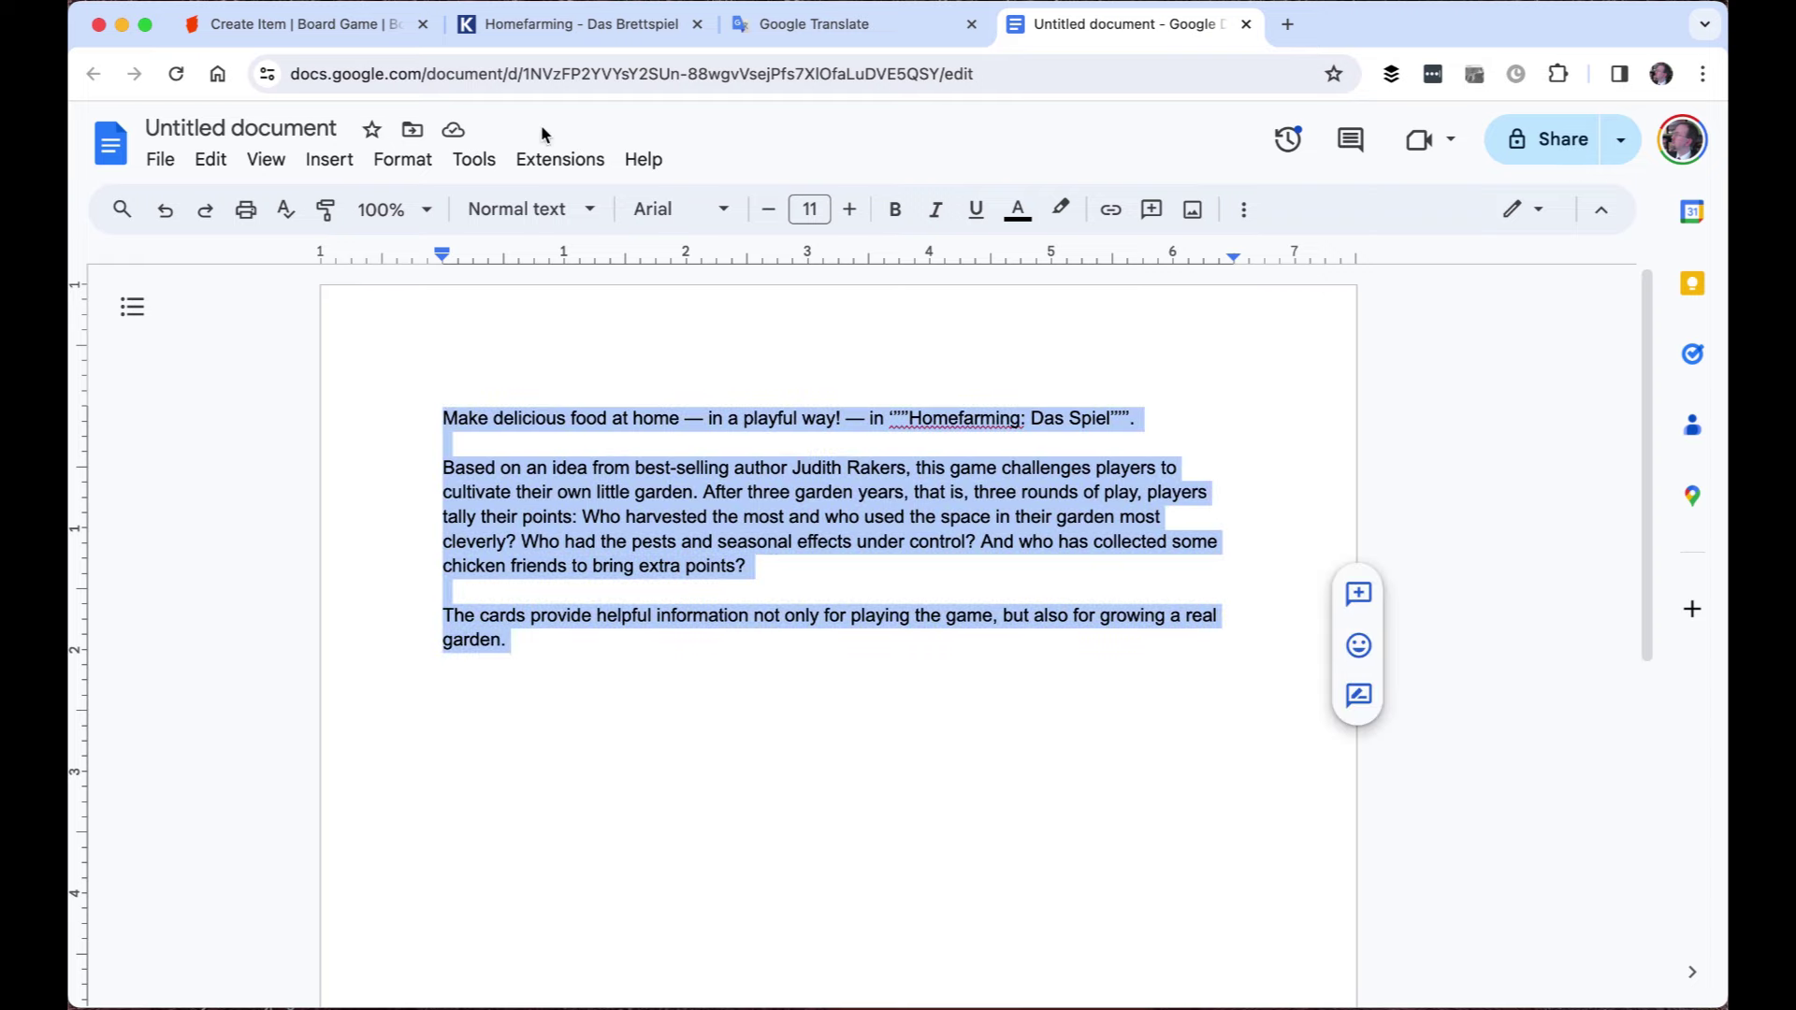
left_click(374, 25)
left_click(605, 454)
type("Make delicious food at home — in a playful way! — in ‘\"\"\"Homefarming: Das Spiel\"\"\"\".  Based on an idea from best-selling author Judith Rakers, this game challenges players to cultivate their own little garden. After three garden years, that is, three rounds of play, players tally their points: Who harvested the most and who used the space in their garden most cleverly? Who had the pests and seasonal effects under control? And who has collected some chicken friends to bring extra points?  The cards provide helpful information not only for playing the game, but also for growing a real garden.")
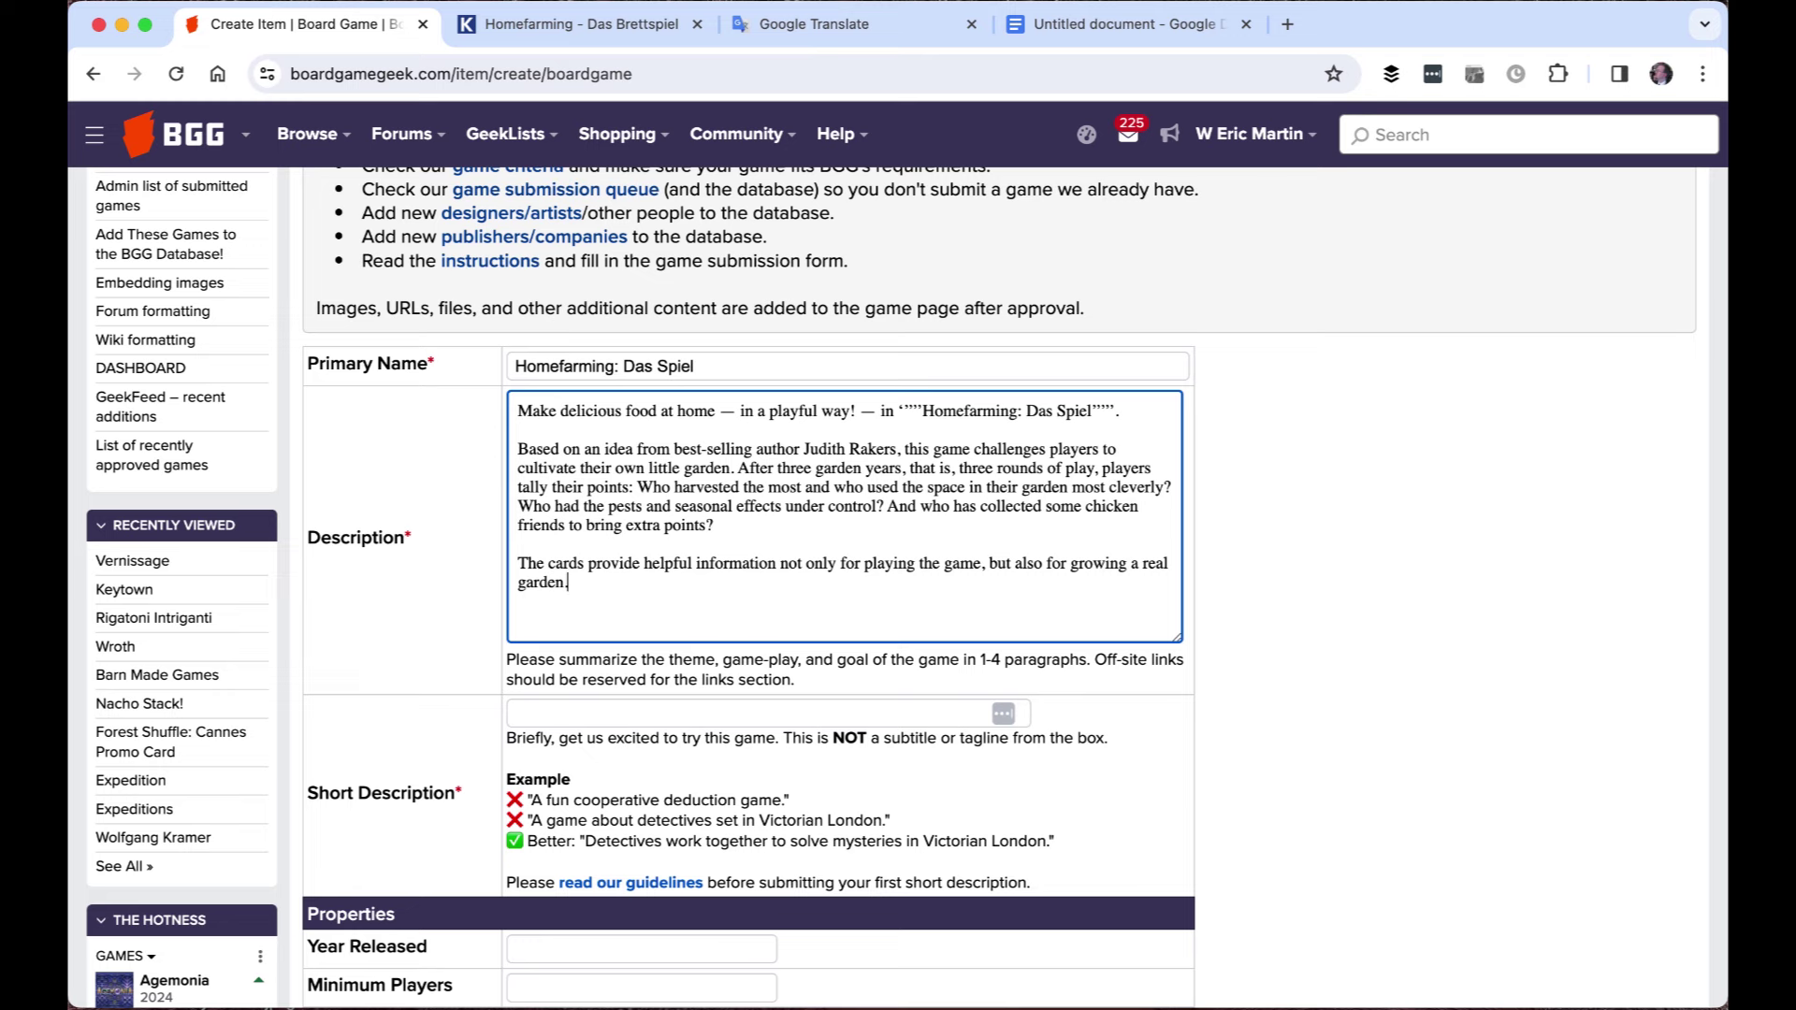
Fix the quotation marks around 'Homefarming: Das Spiel' in the description's first line
left_click(939, 525)
left_click(1115, 411)
key("BackSpace")
left_click(923, 411)
key("BackSpace")
key("BackSpace")
key("BackSpace")
key("BackSpace")
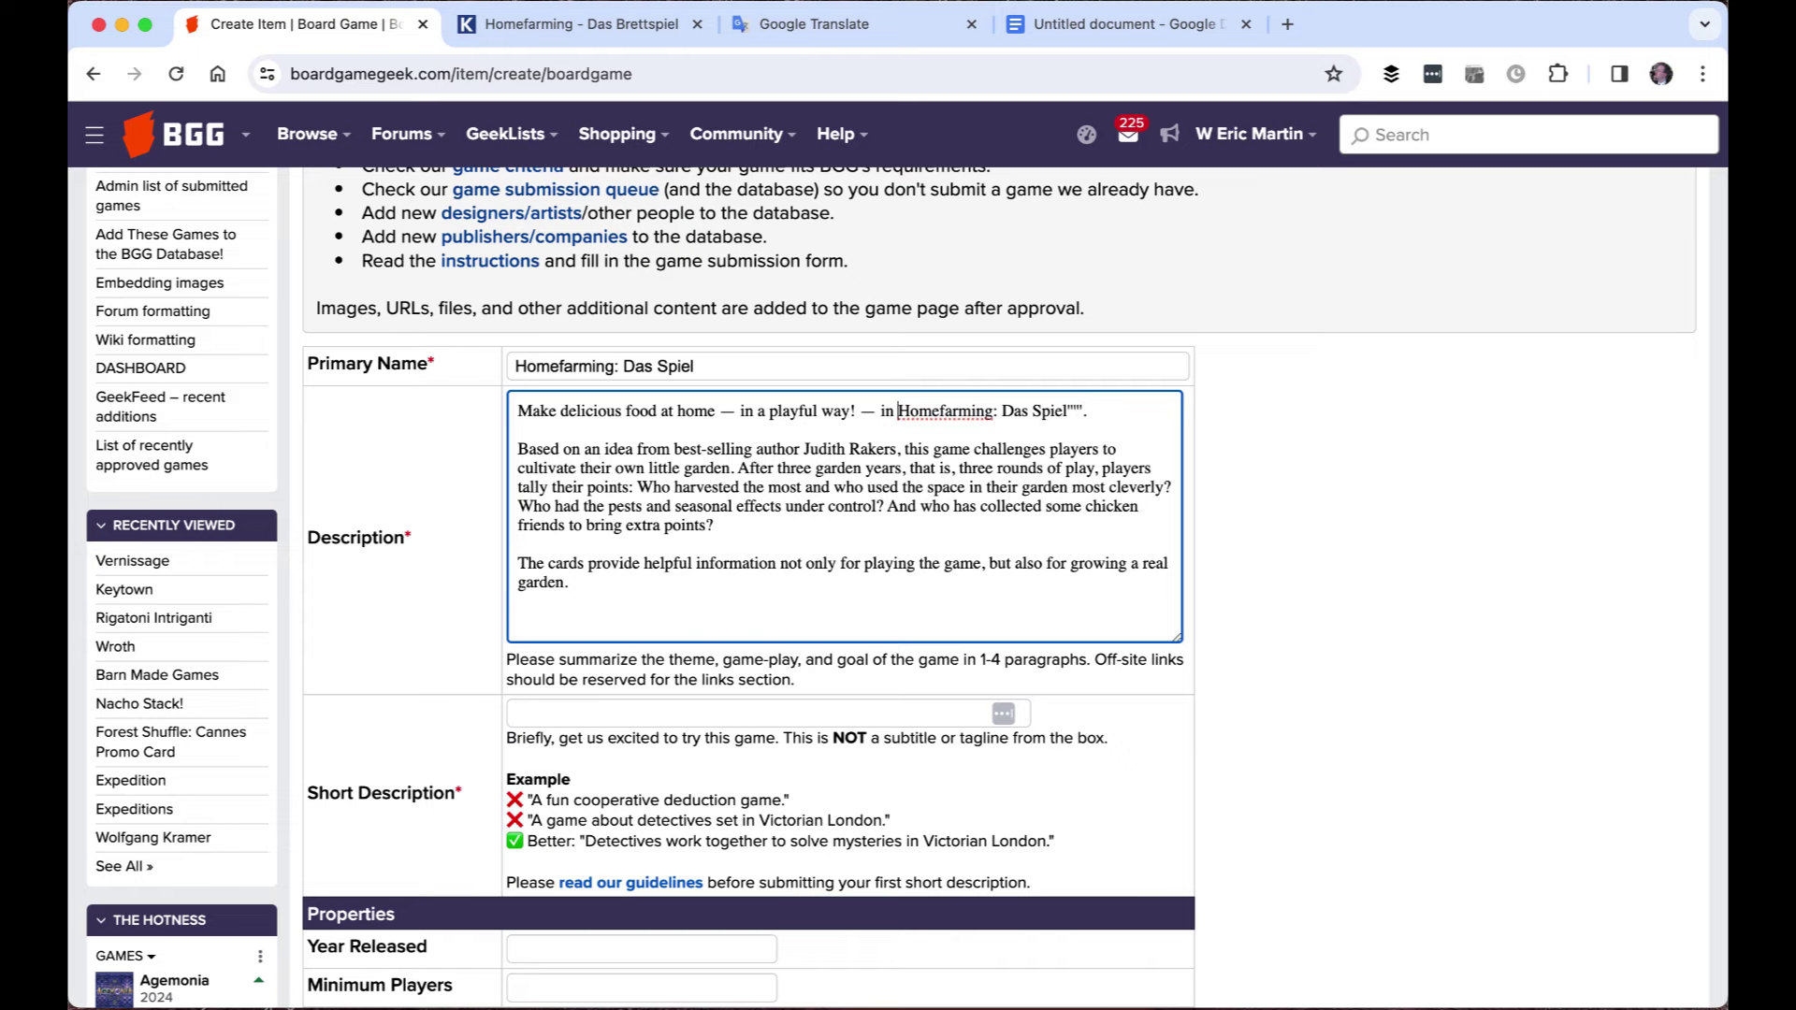
type("\"\"")
Begin the Short Description with 'Create', correcting the capitalisation typo
scroll(1064, 447, "down", 3)
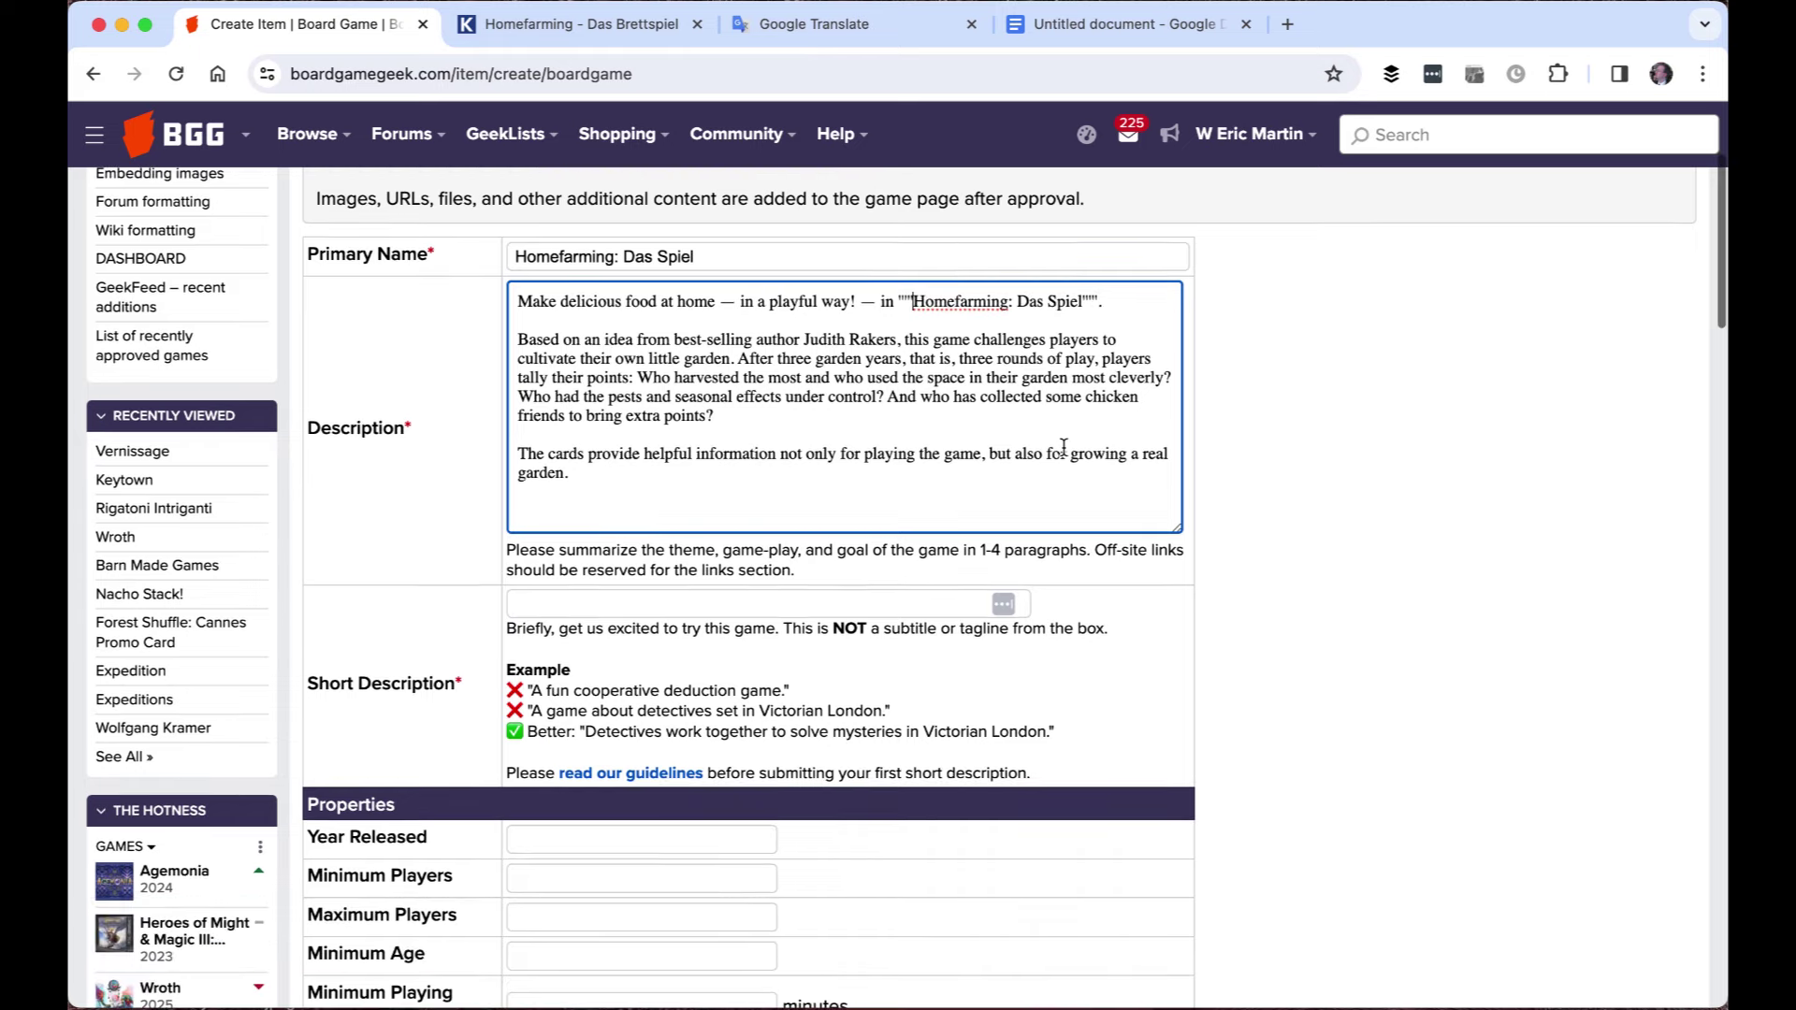
left_click(865, 598)
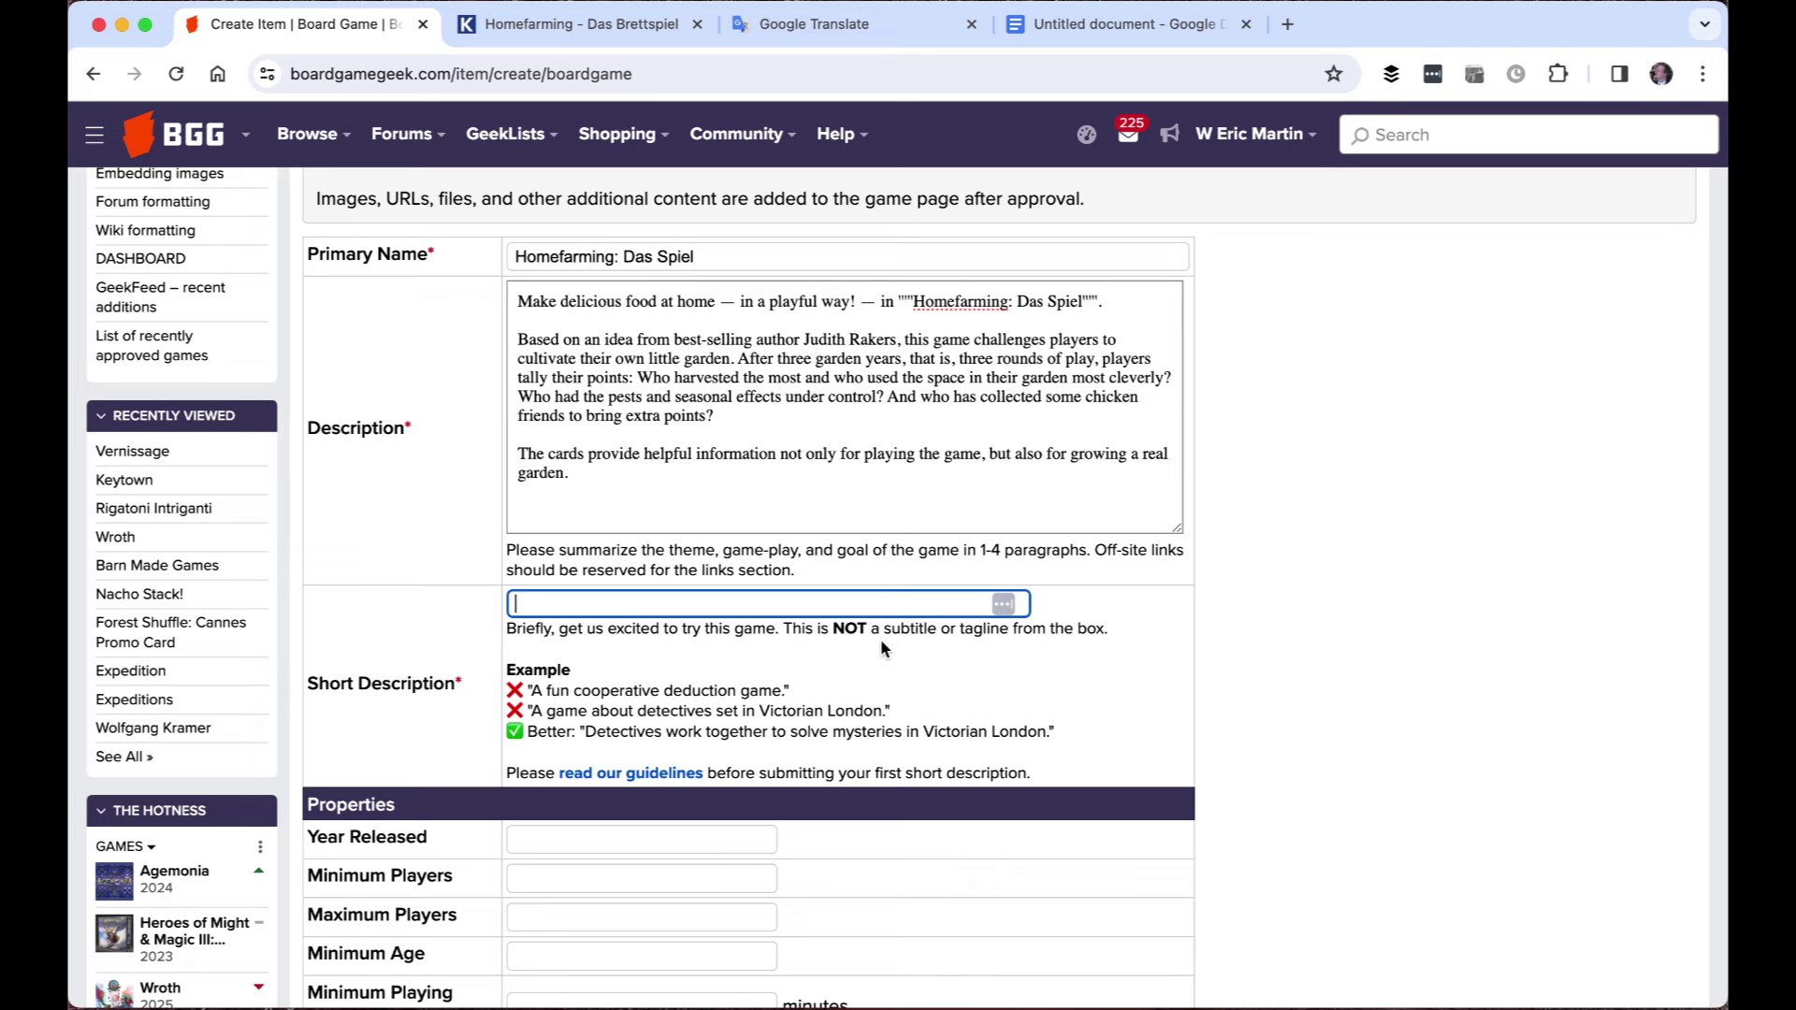
type("CReate")
key("BackSpace")
key("BackSpace")
key("BackSpace")
key("BackSpace")
Finish the Short Description: 'Create a little garden — and learn how to garden in real life.'
type("reate a little garden")
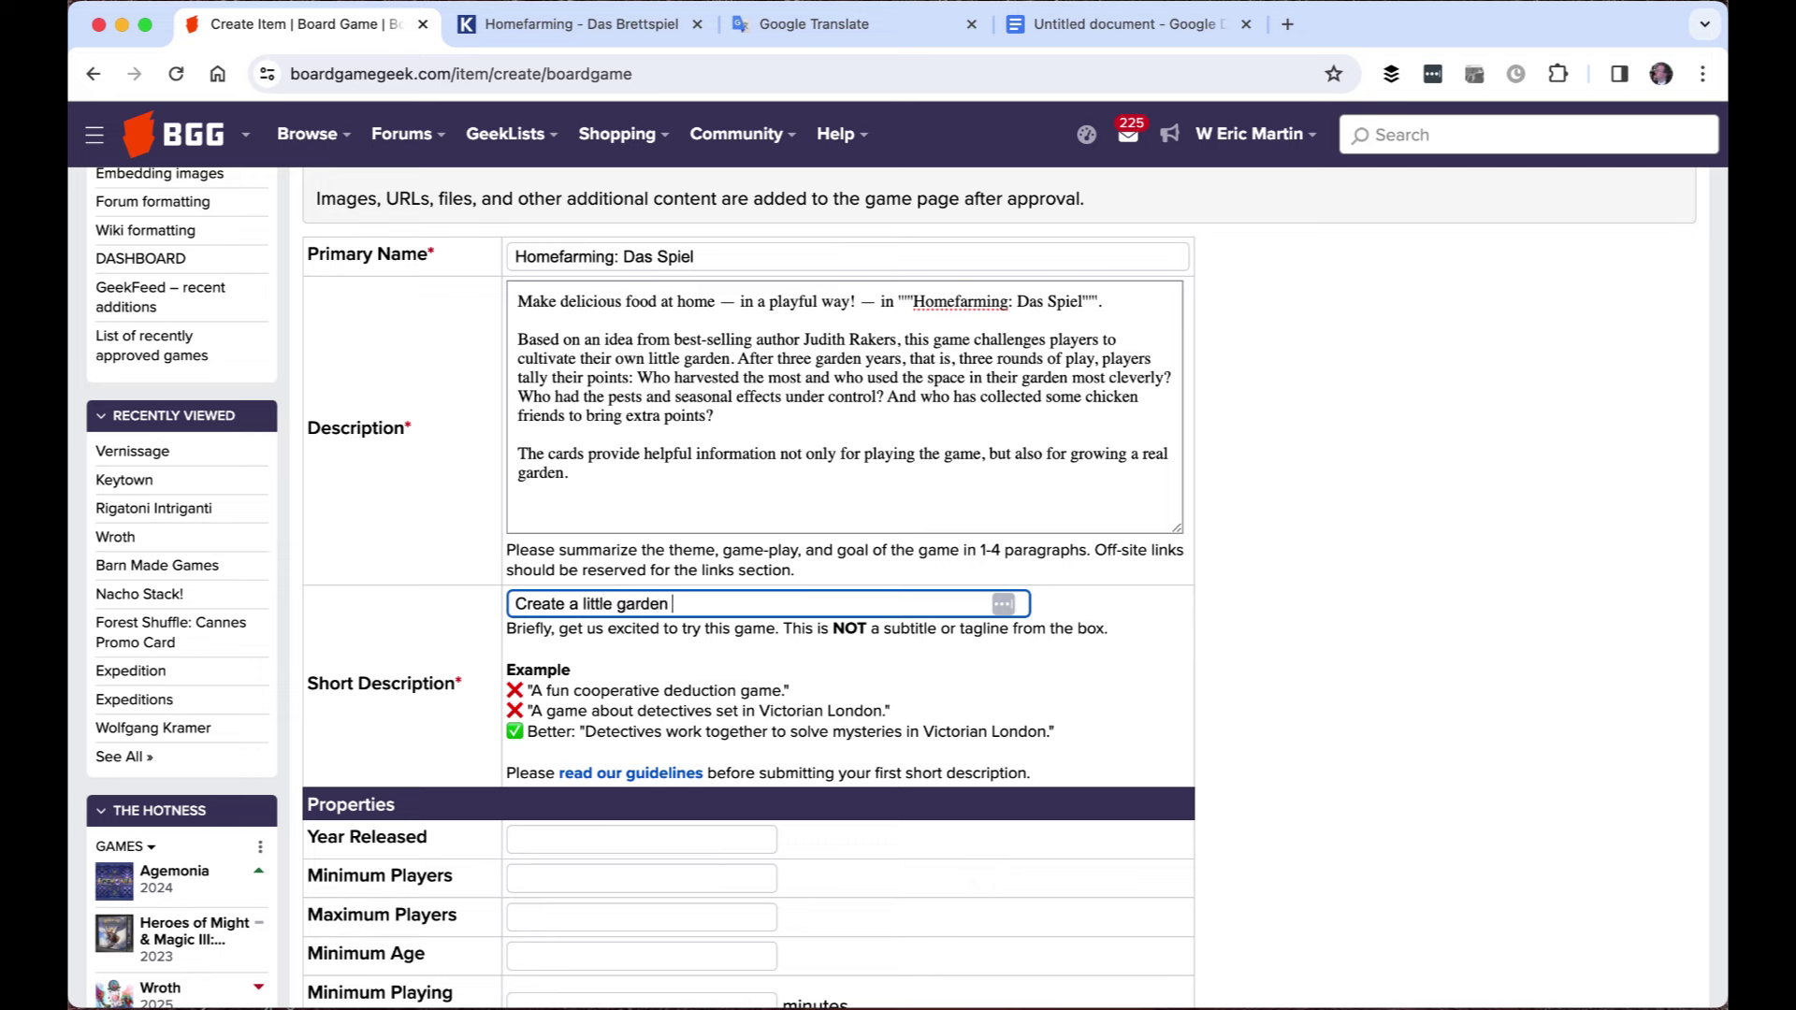
type(" — and learn how to garden in reali life.")
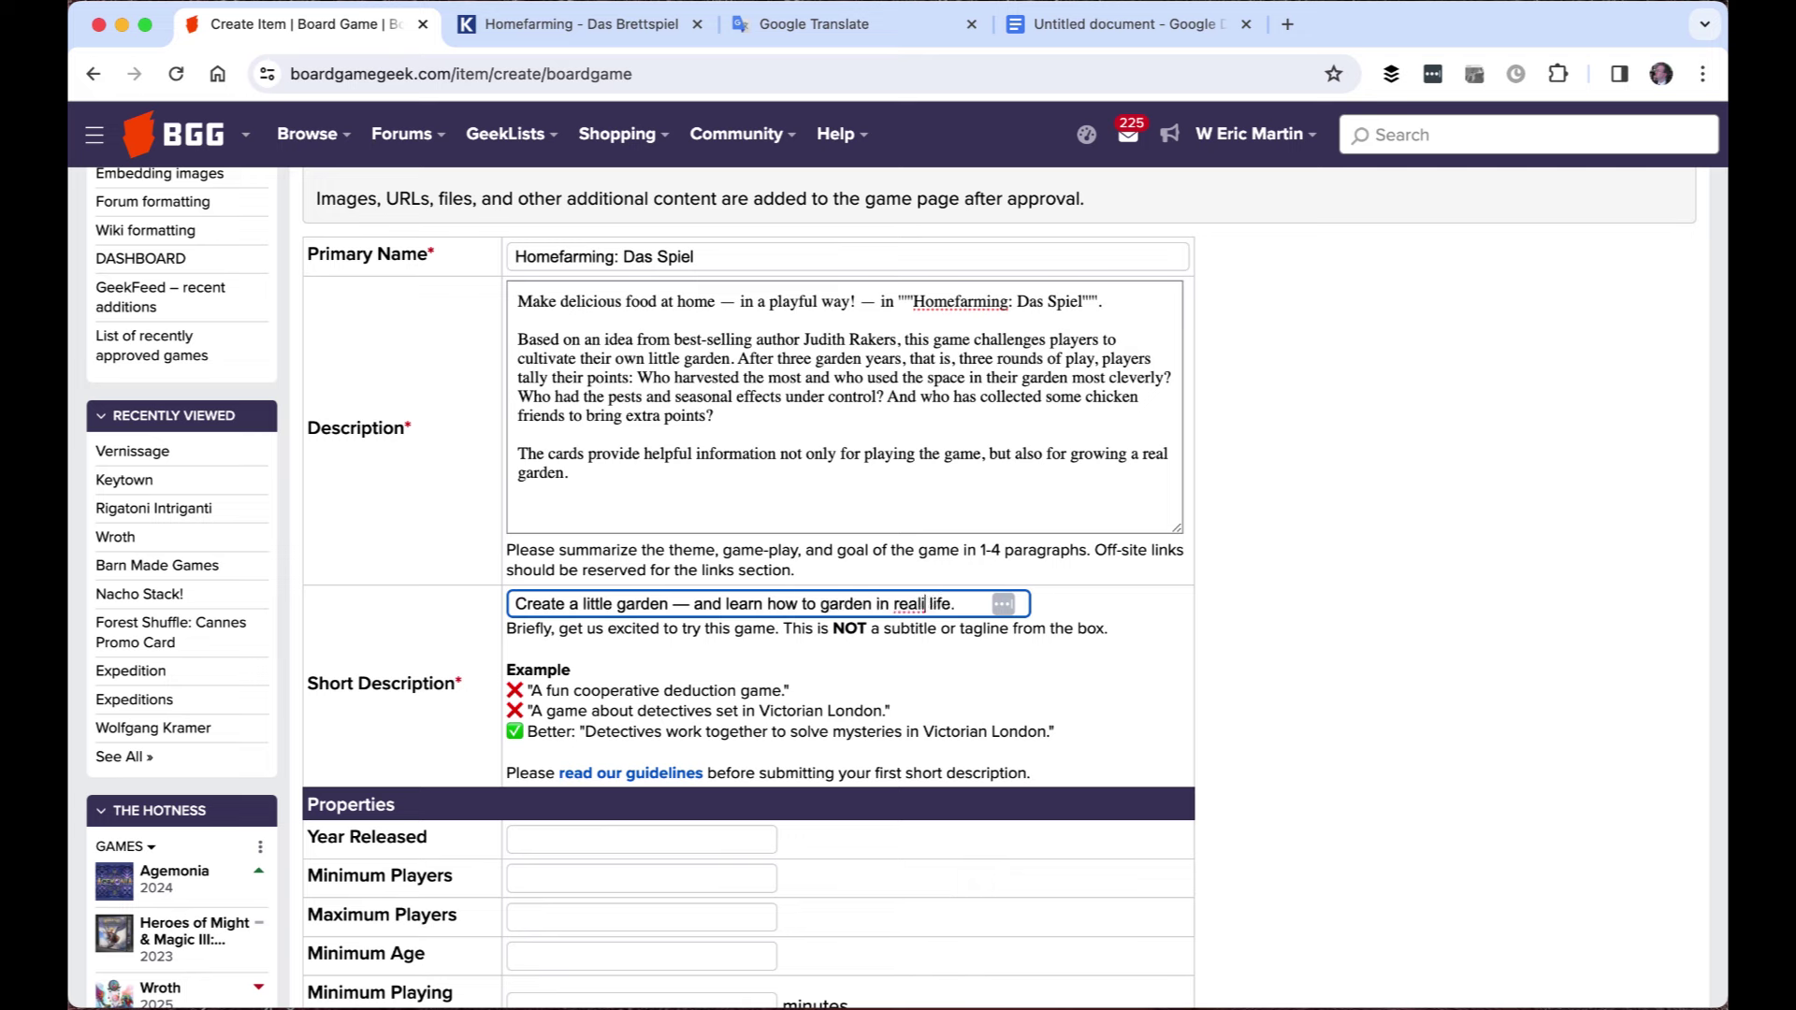
key("BackSpace")
left_click_drag(738, 359, 896, 456)
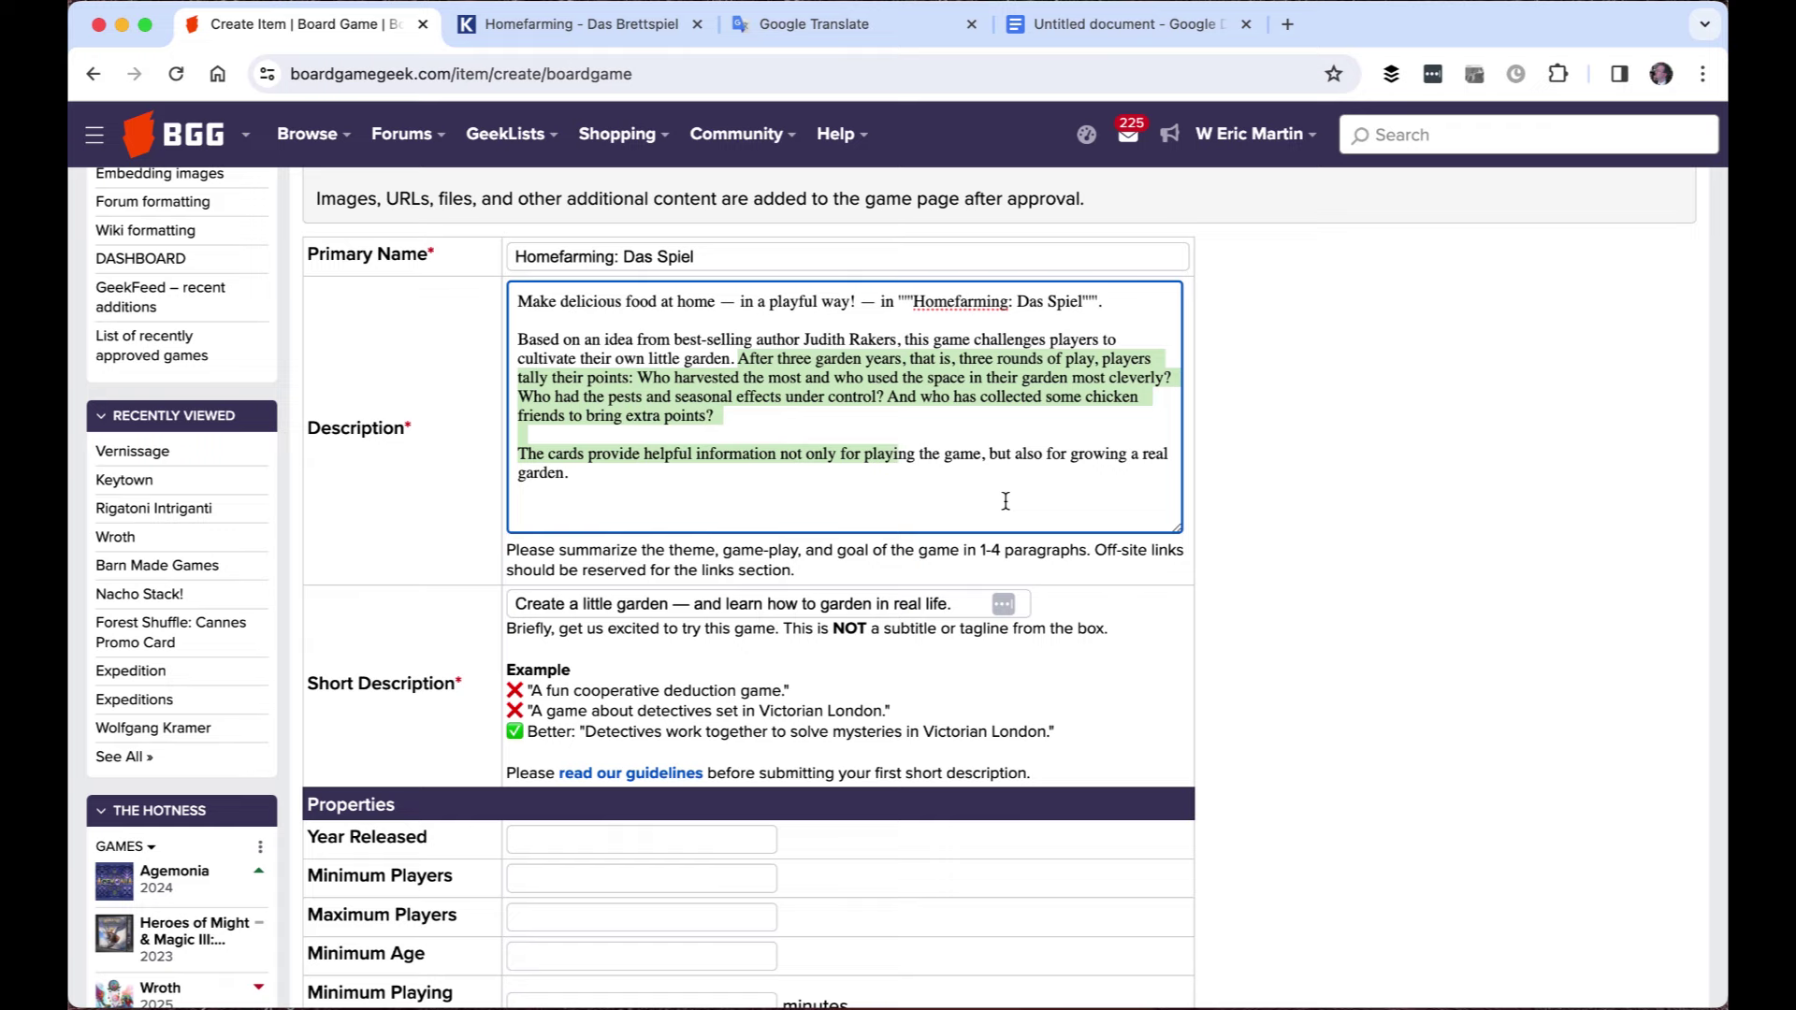
scroll(1160, 498, "down", 4)
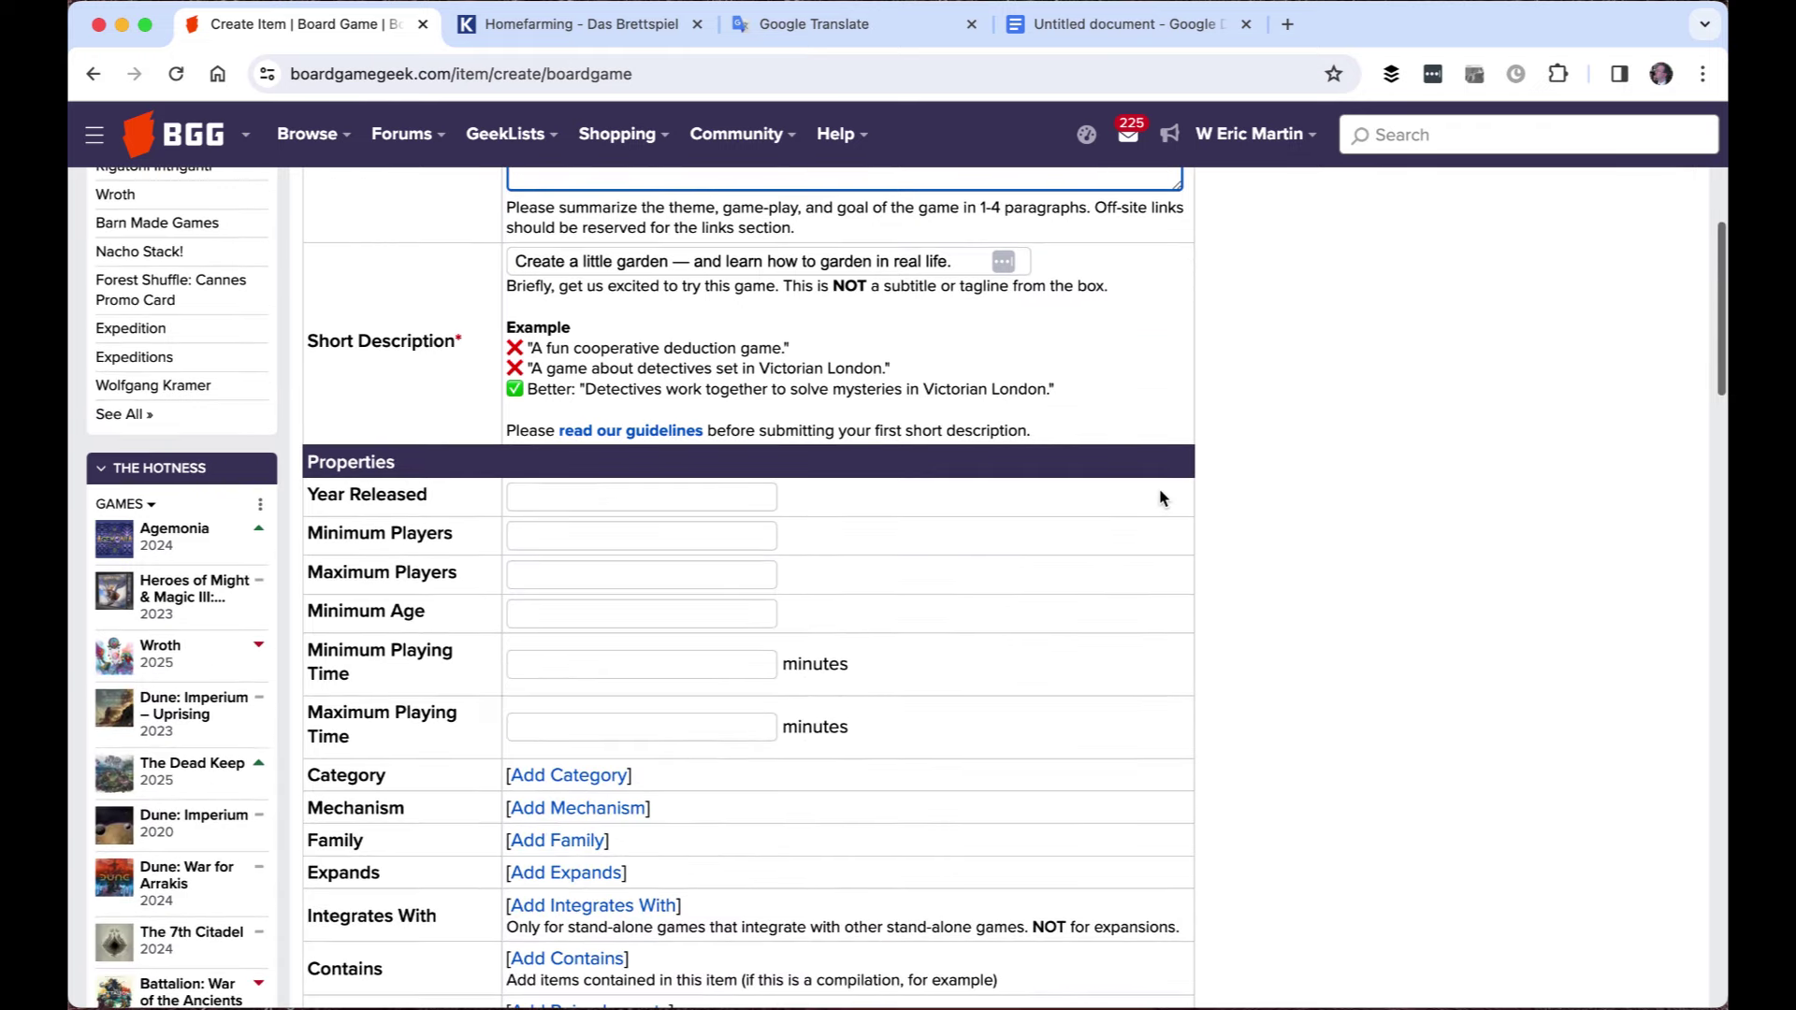
Set Year Released to 2024 and Minimum Age to 8
left_click(721, 497)
type("2024")
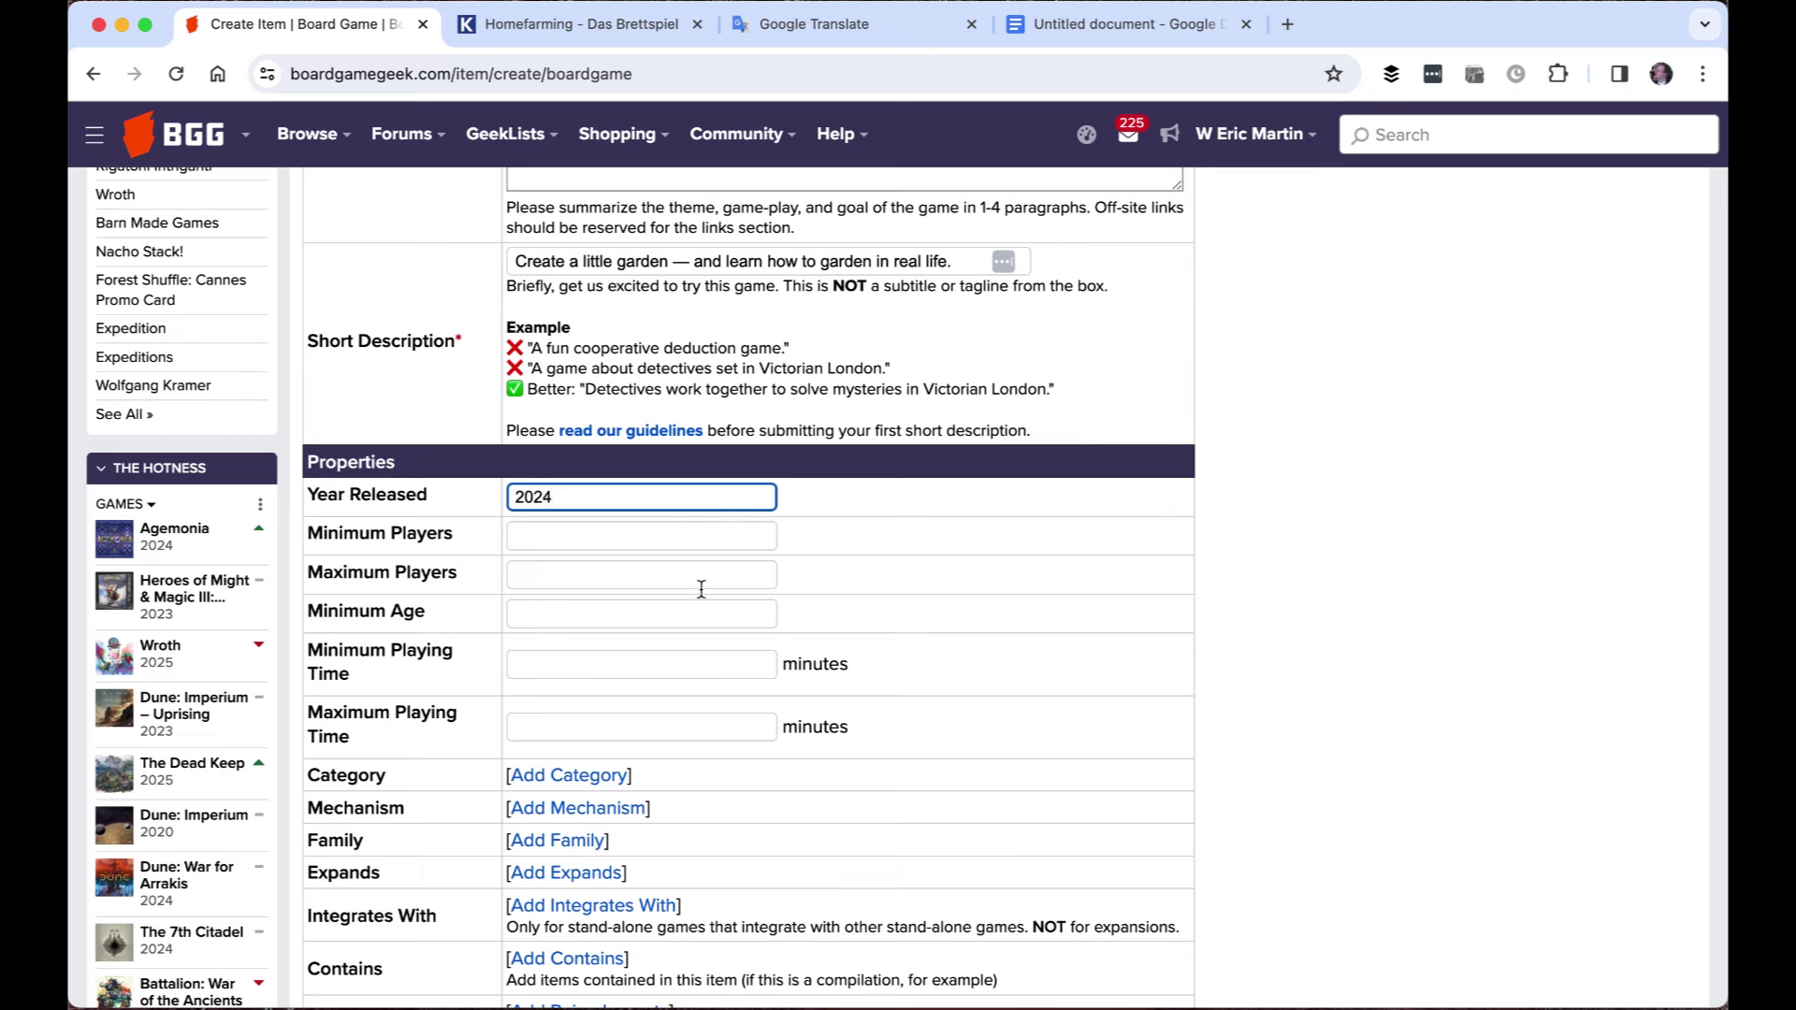
left_click(626, 613)
type("8")
key("Tab")
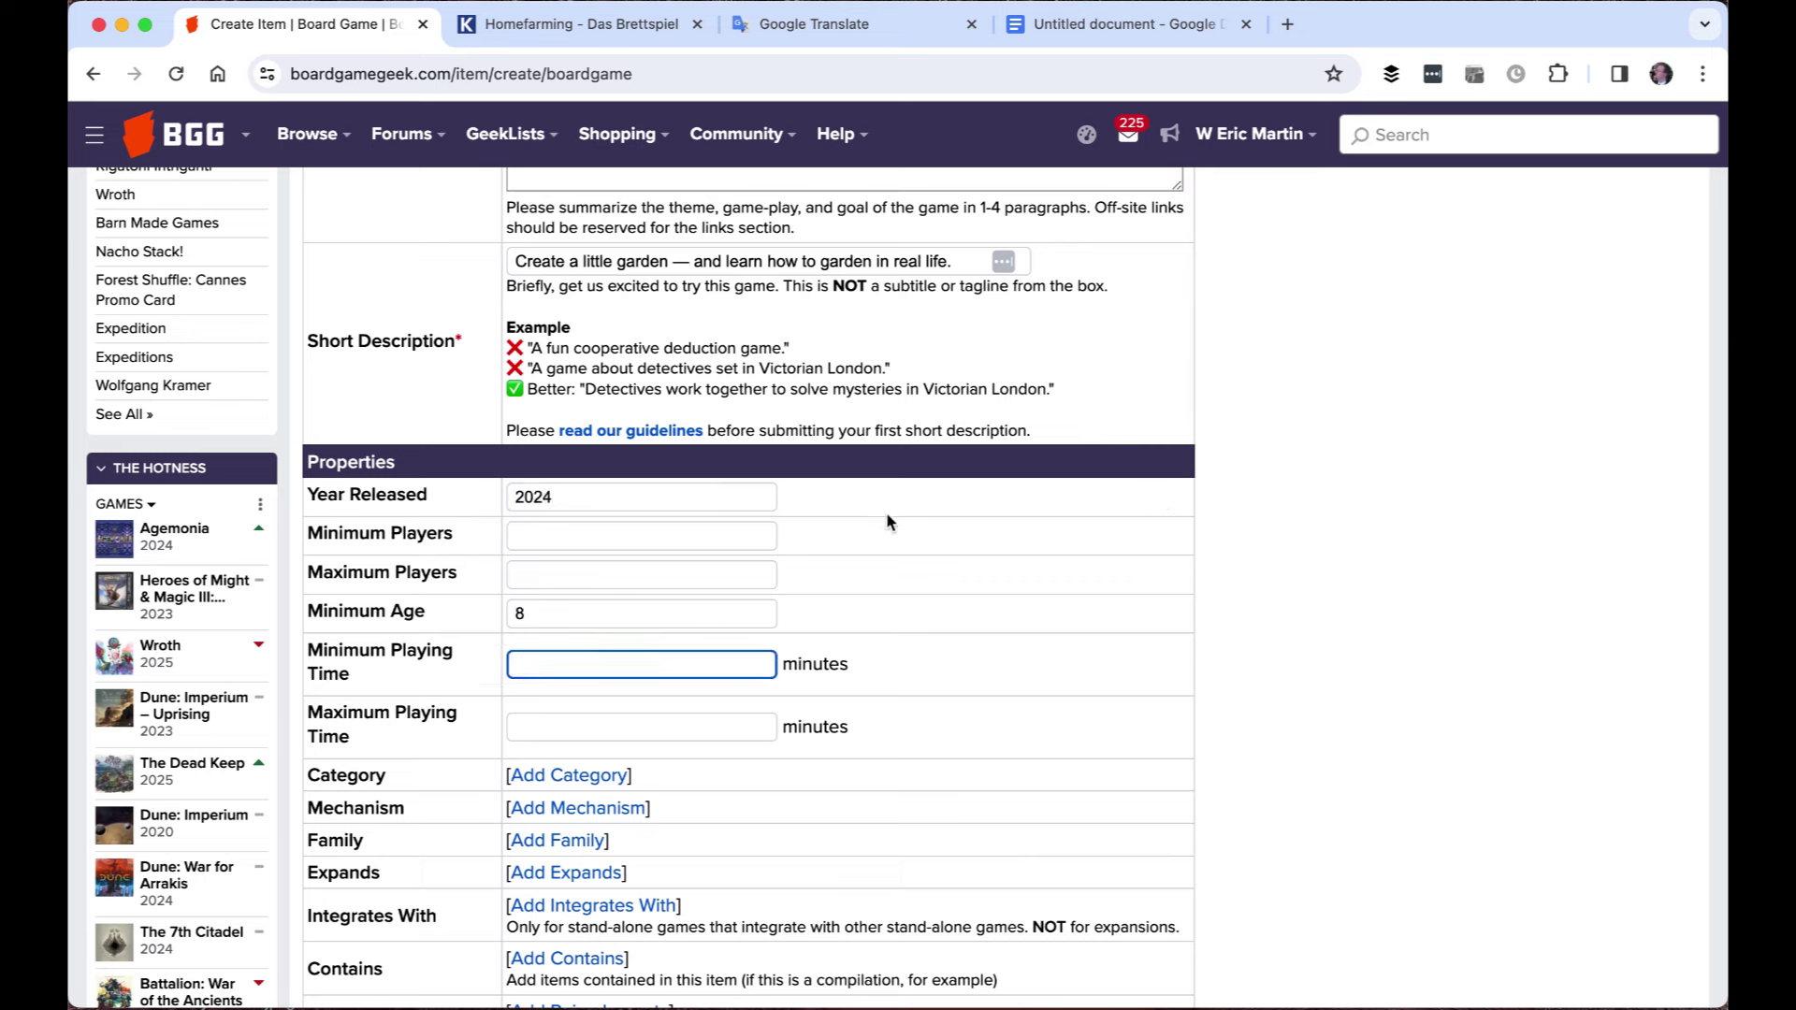
Check the 8–99 age range on the Kosmos product page
left_click(625, 28)
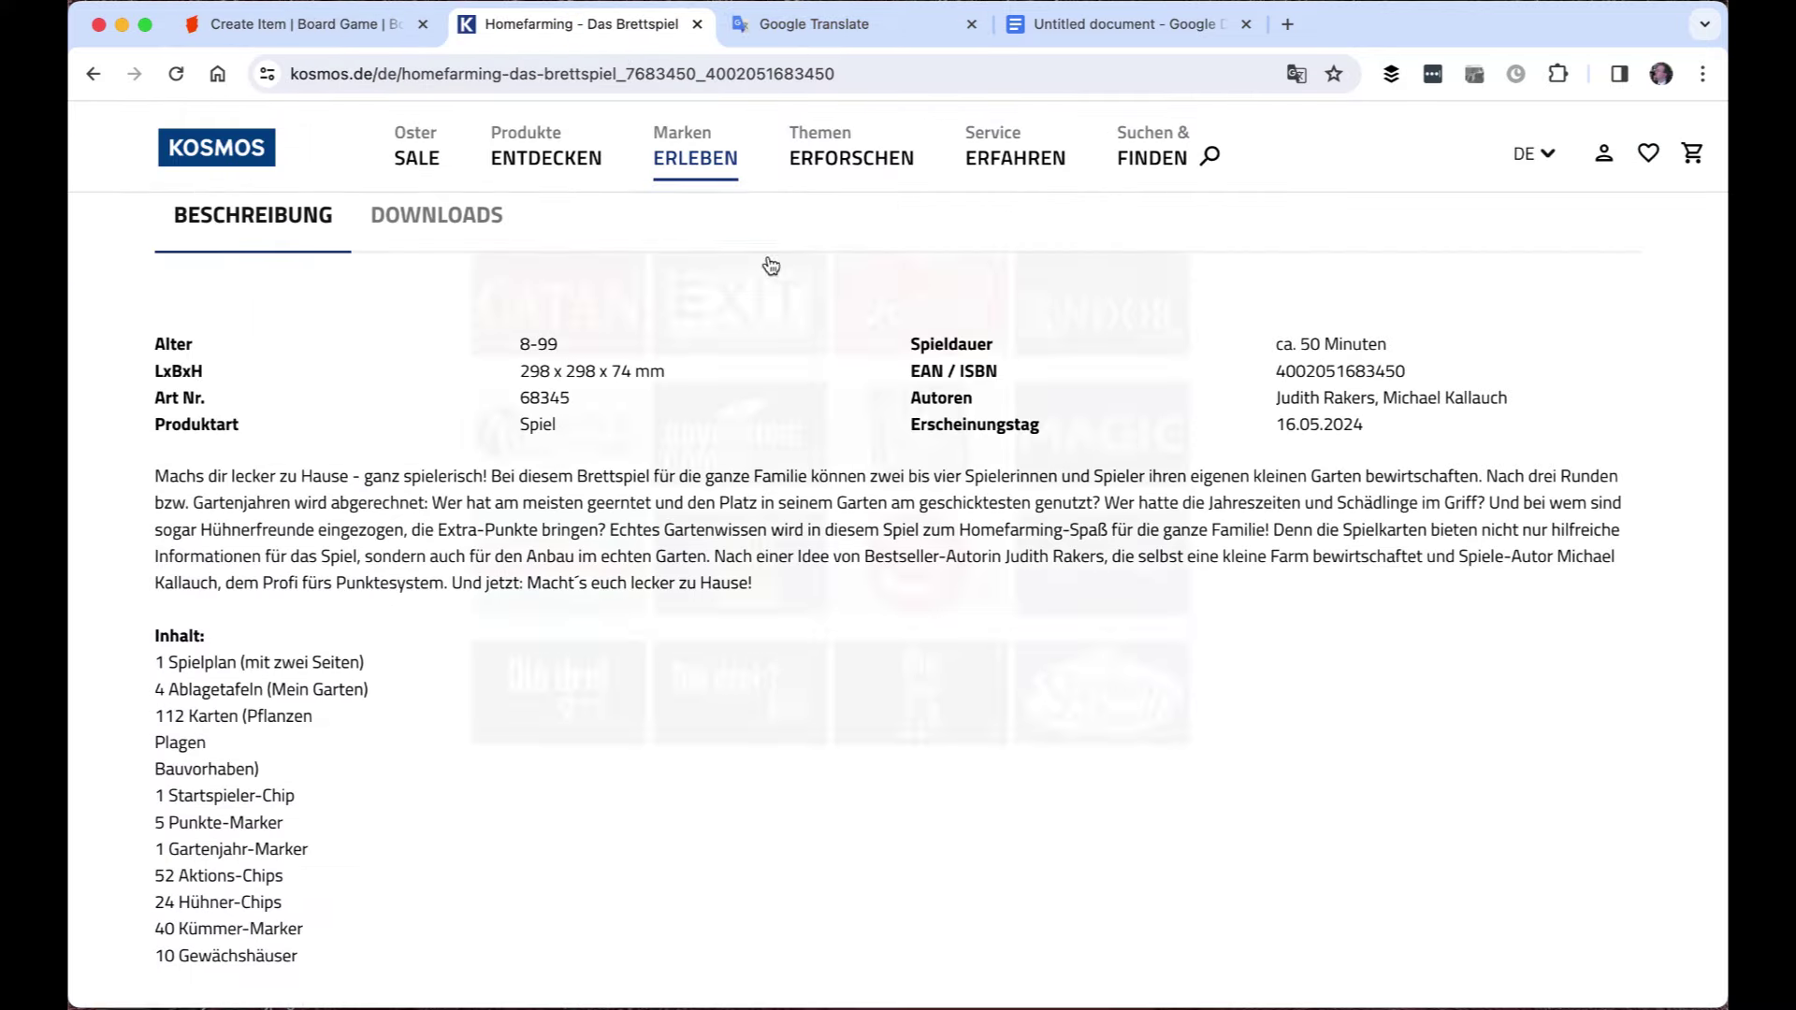
scroll(1383, 509, "up", 3)
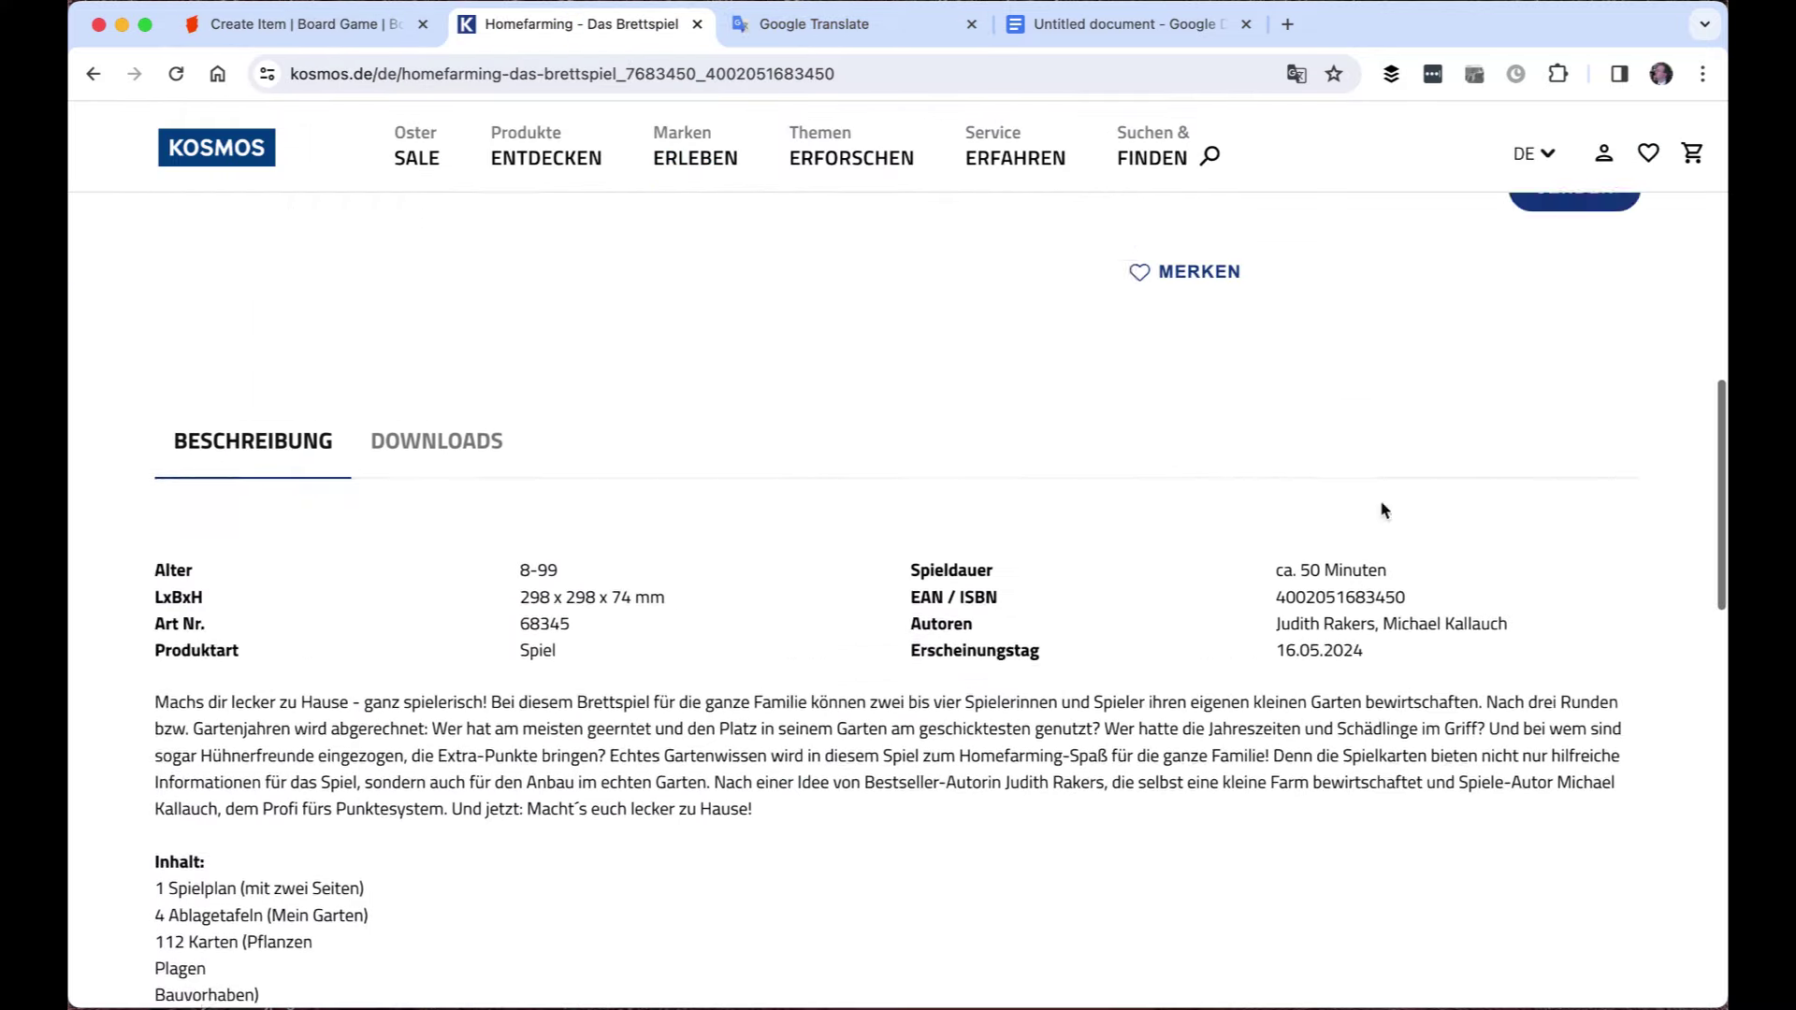
scroll(1382, 510, "up", 6)
scroll(1383, 510, "down", 6)
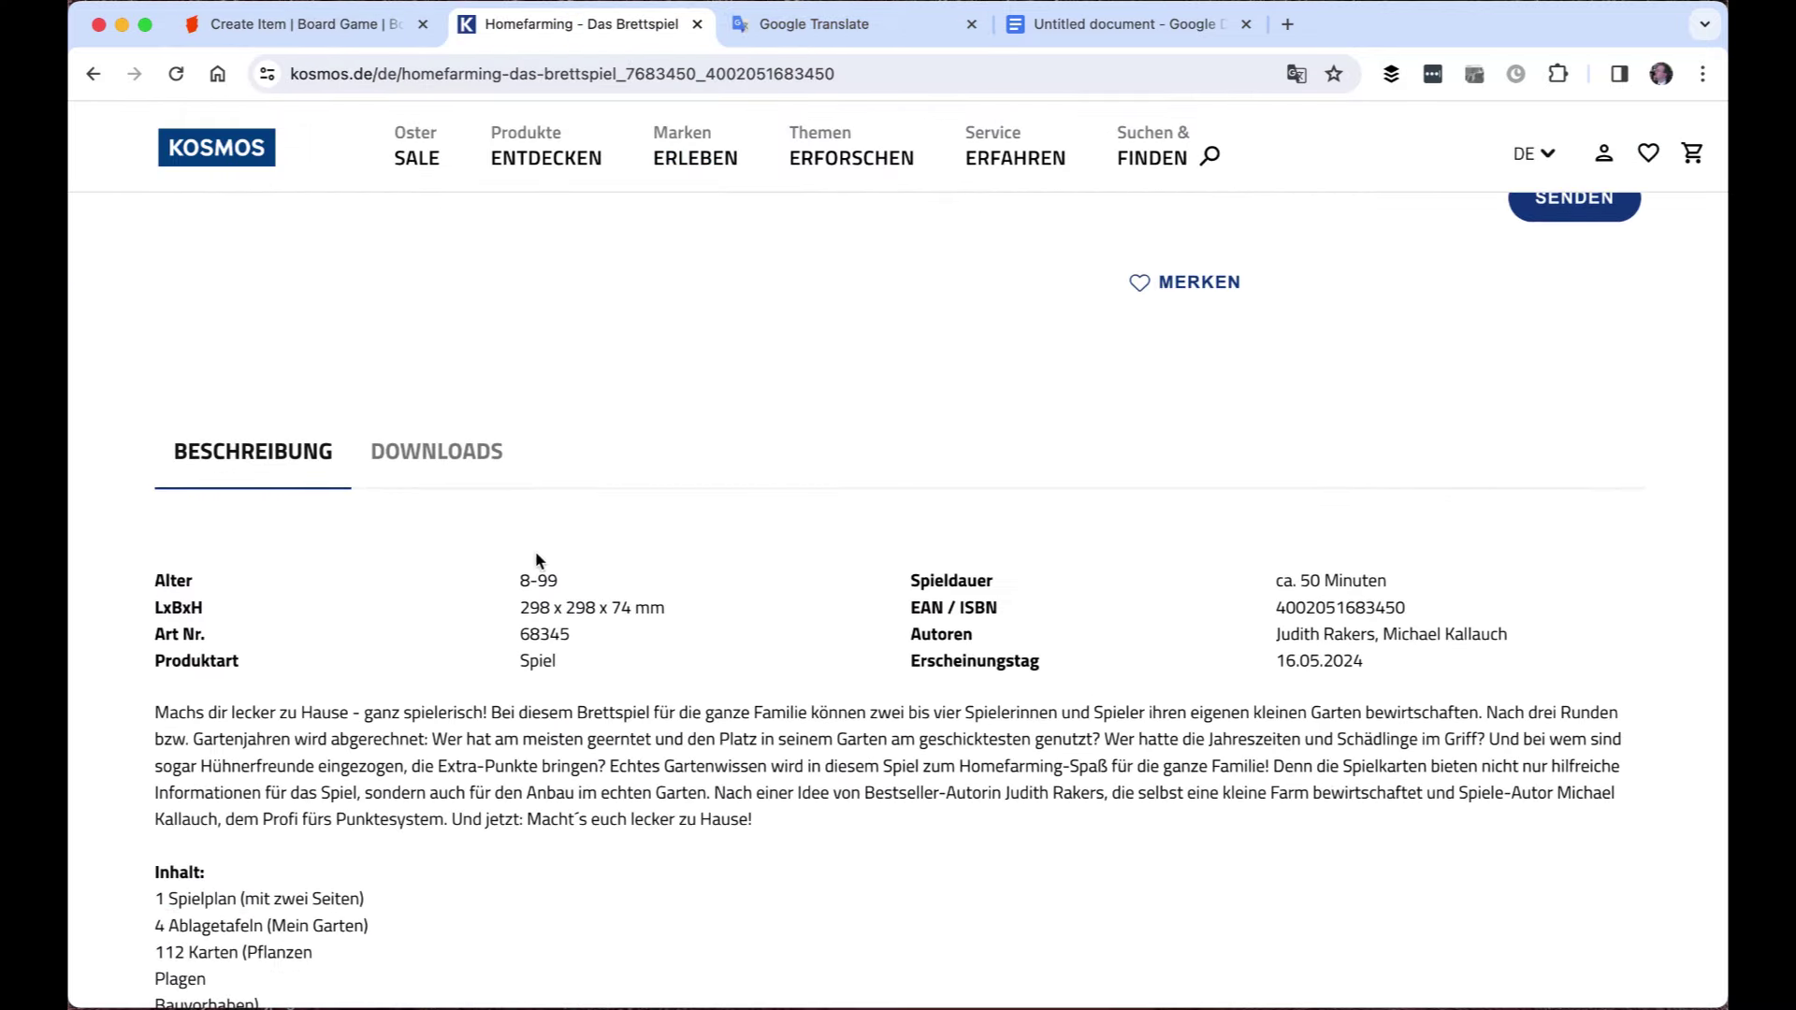
left_click_drag(529, 581, 559, 581)
left_click(1322, 580)
scroll(1321, 580, "up", 10)
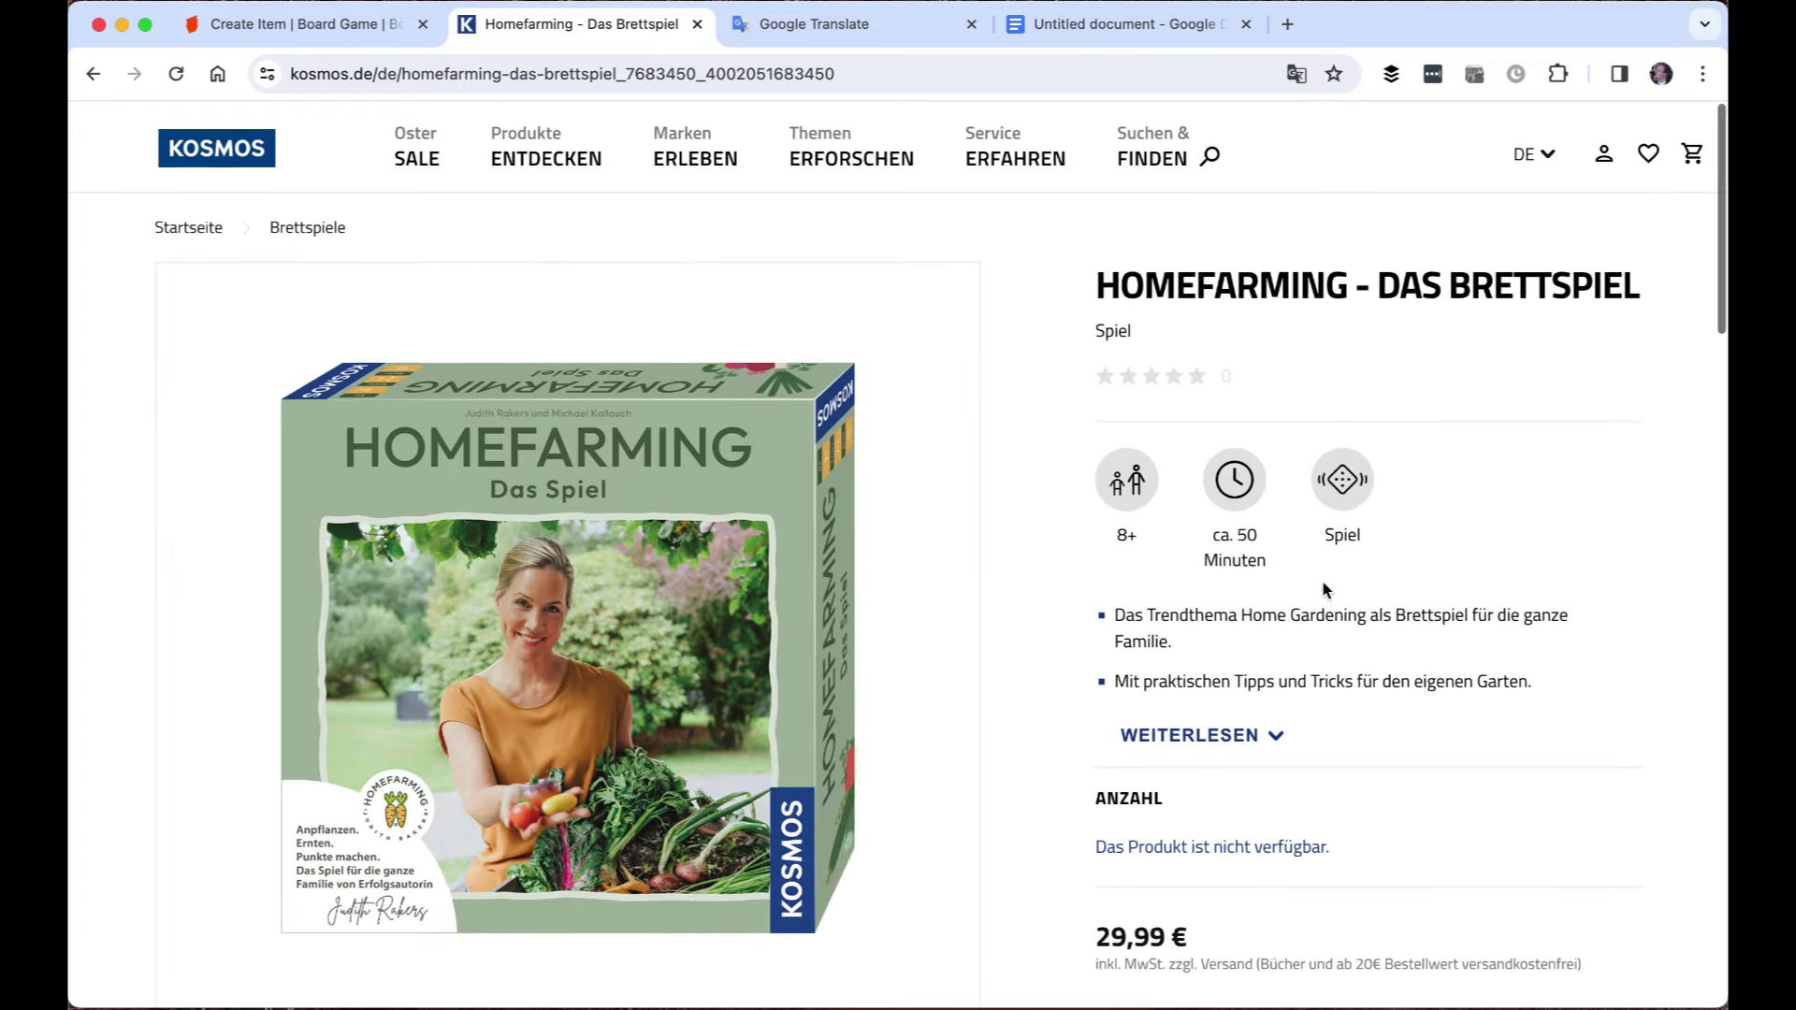
View the full-size box cover in its own tab, then set Minimum Players to 2
right_click(434, 599)
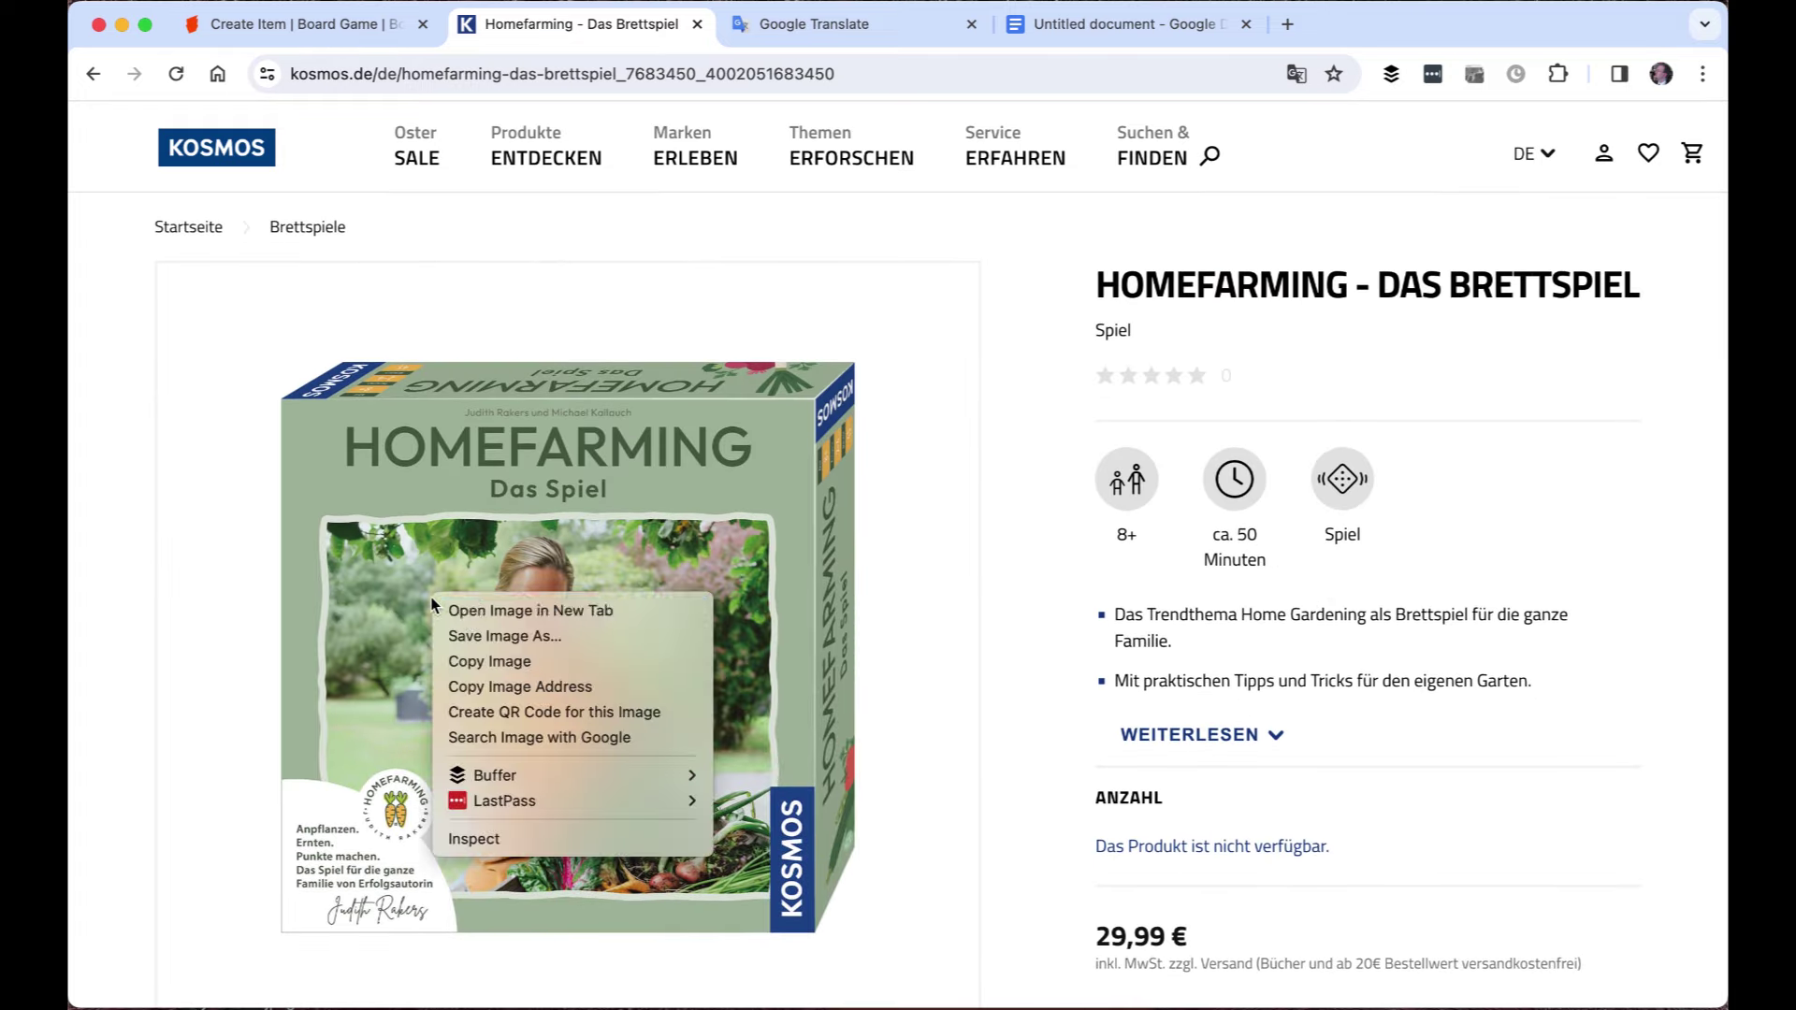
left_click(485, 618)
left_click(842, 26)
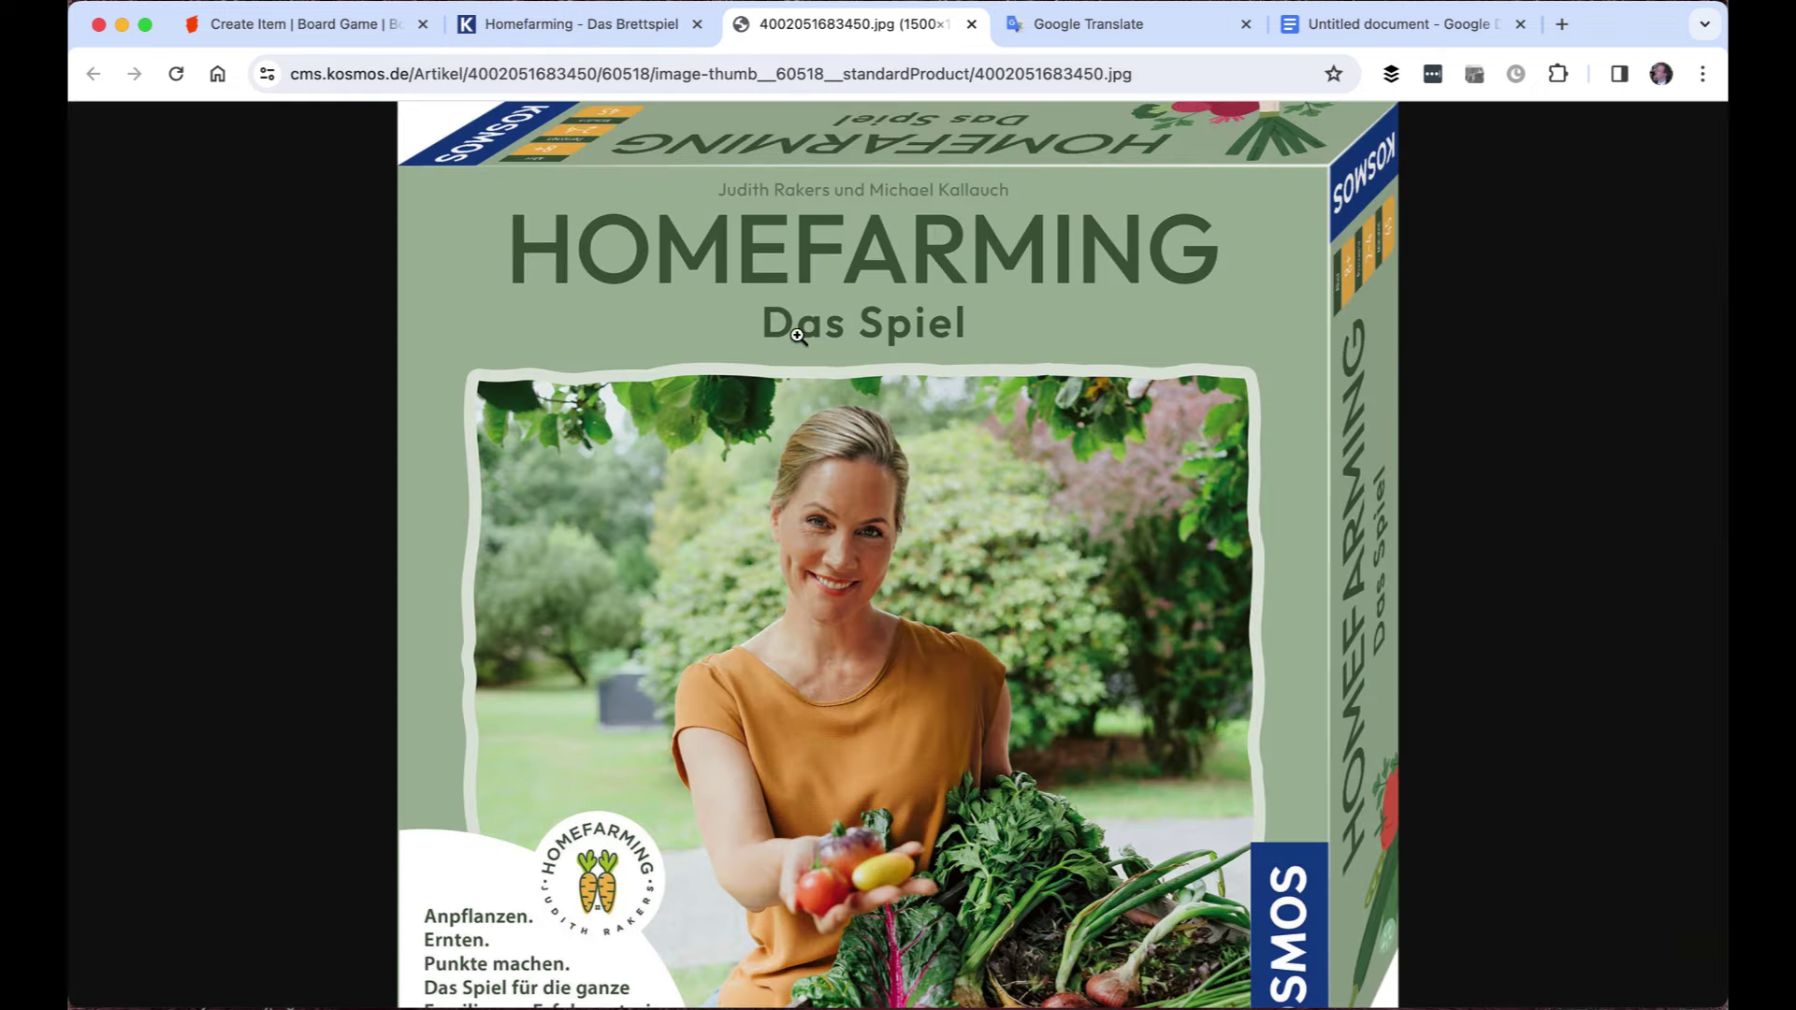
left_click(797, 337)
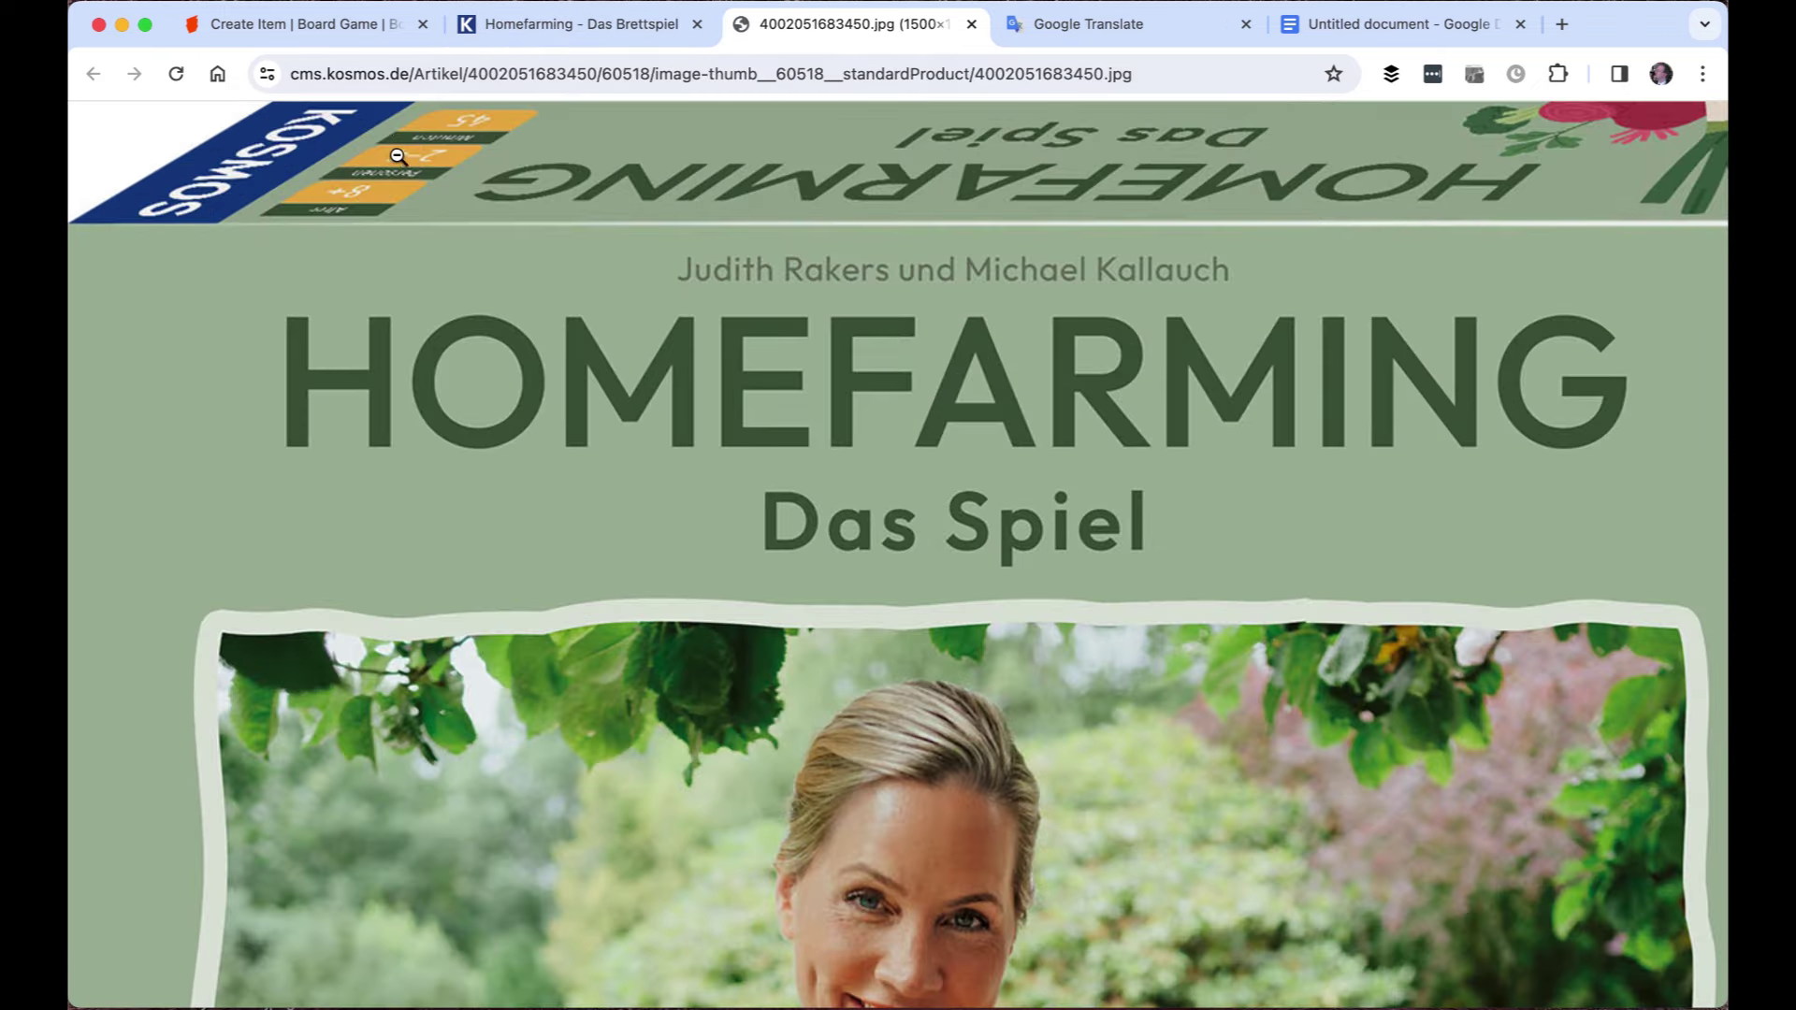
left_click(428, 175)
left_click(438, 28)
left_click(566, 538)
type("2")
key("Tab")
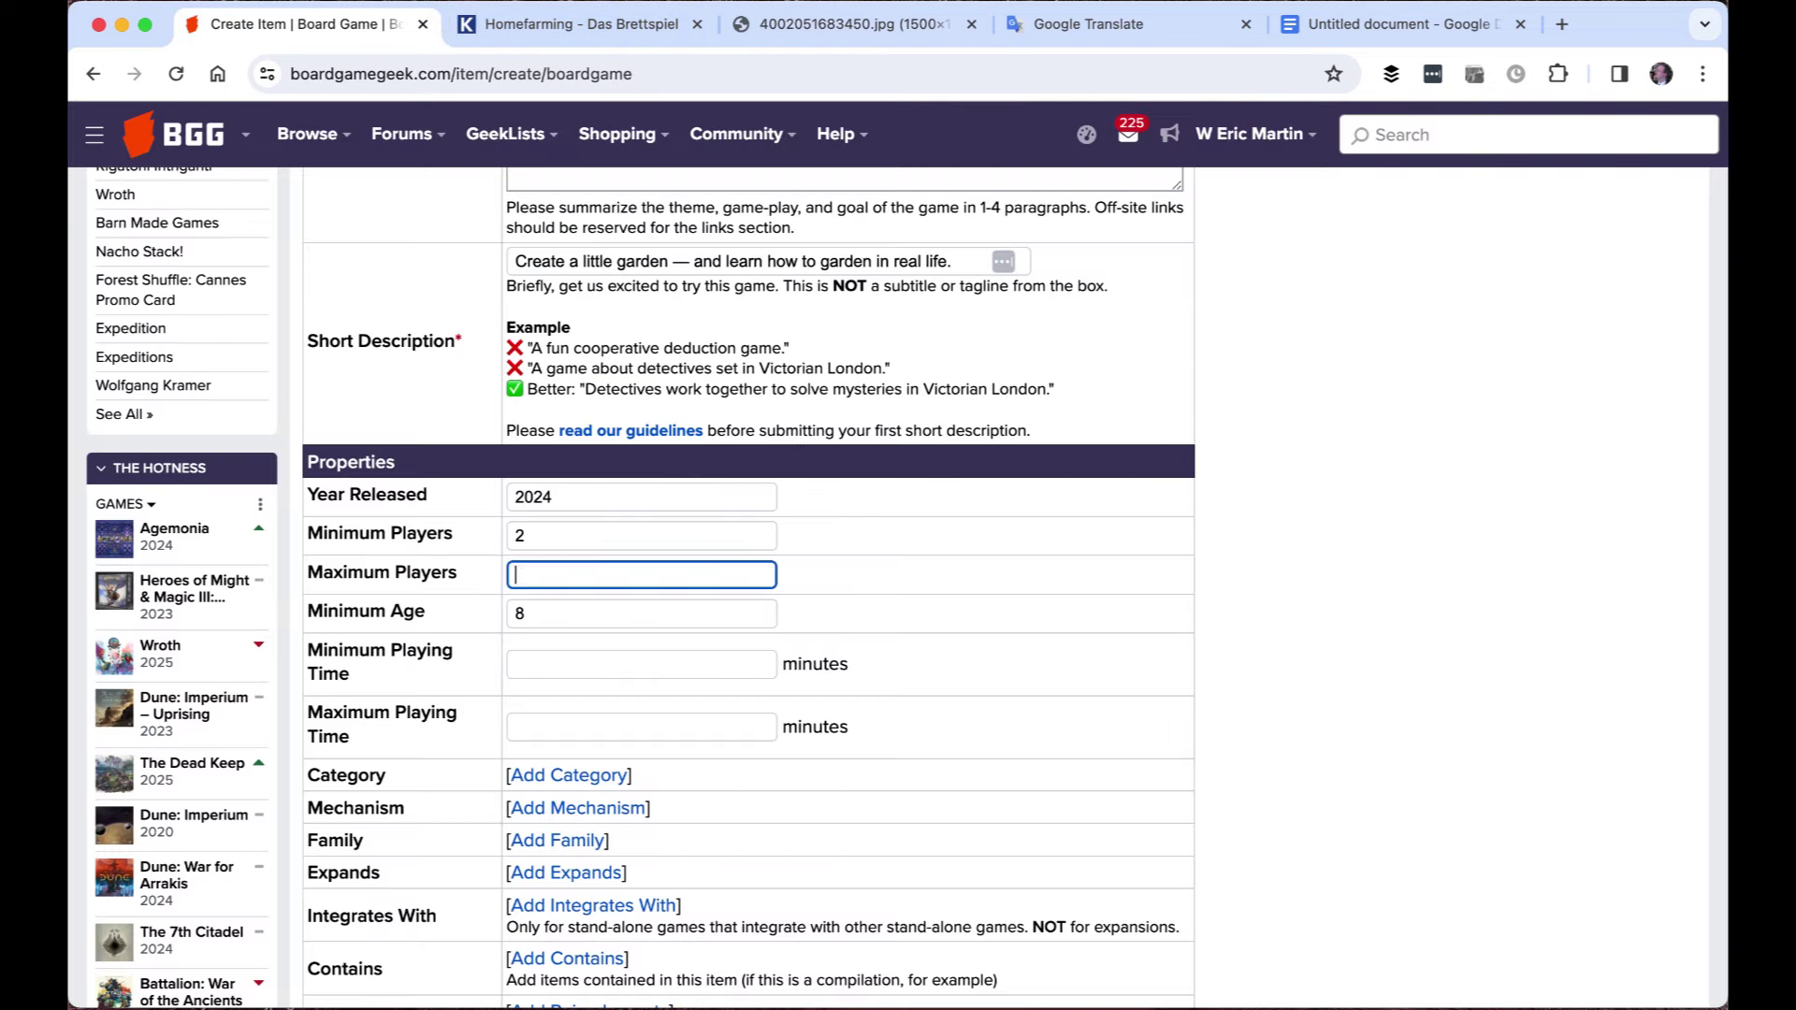
type("4")
key("Tab")
key("Tab")
key("Tab")
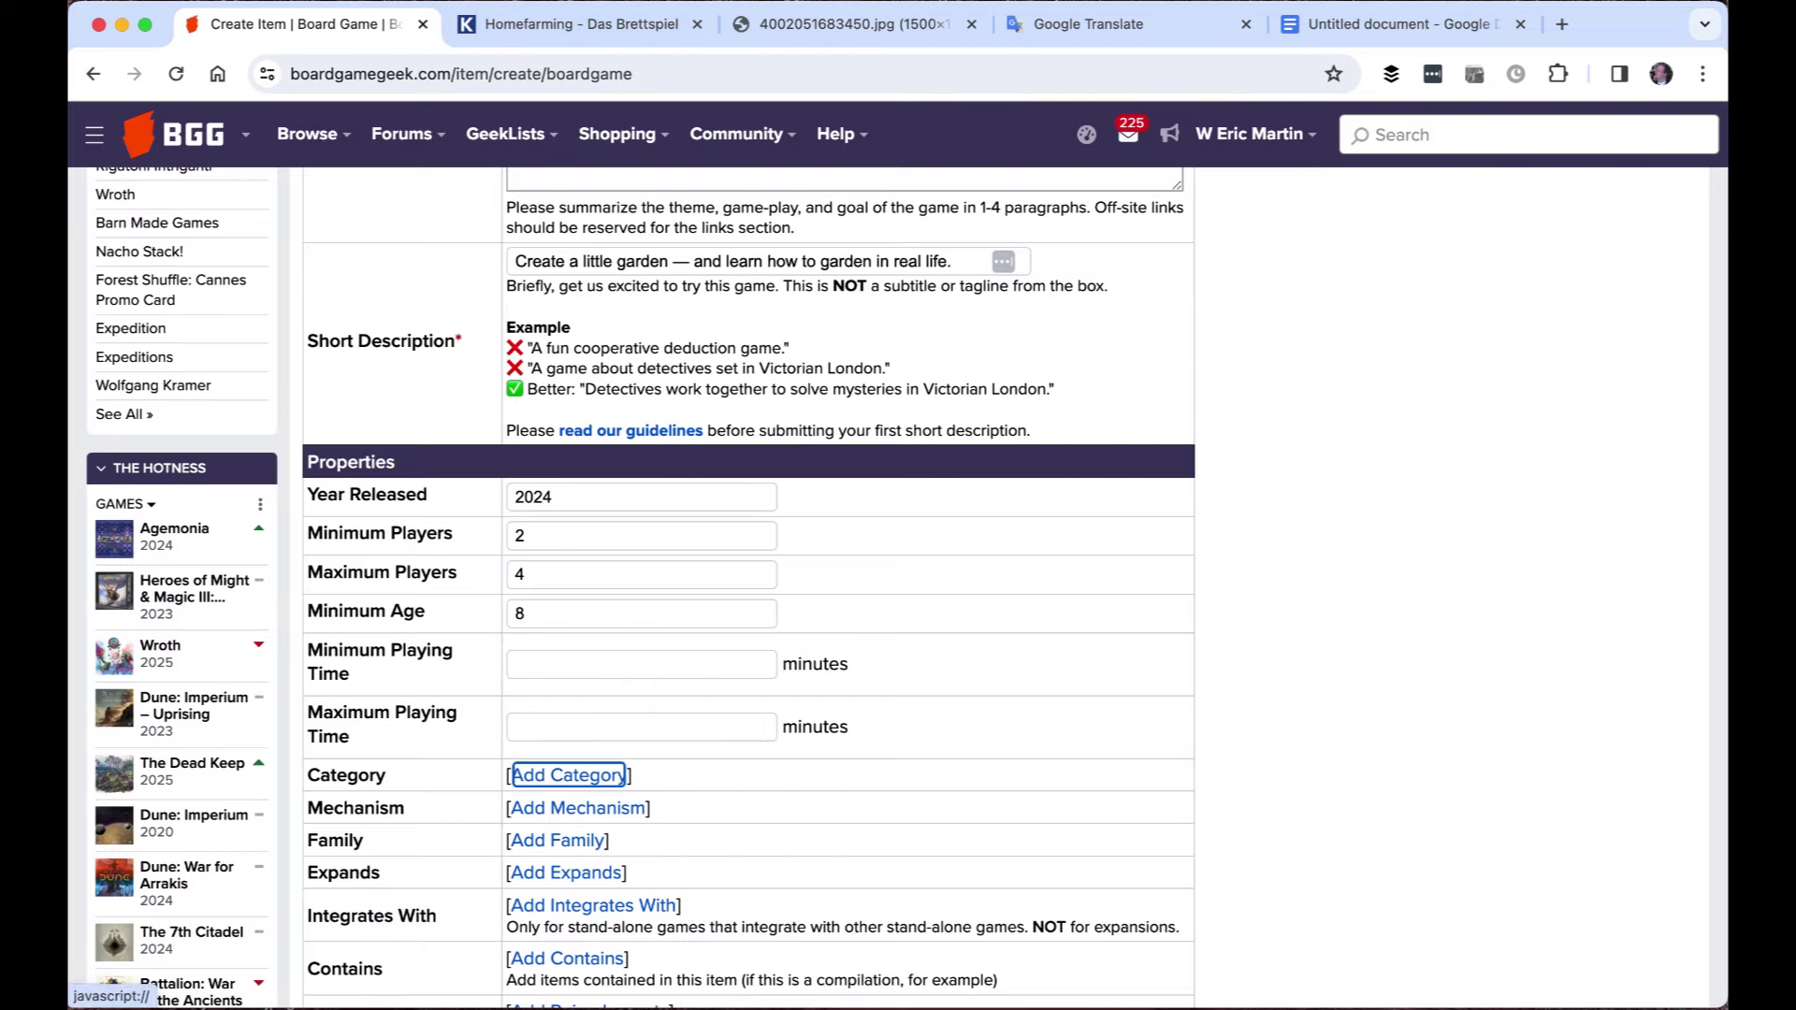
left_click(589, 665)
type("45")
key("Tab")
type("45")
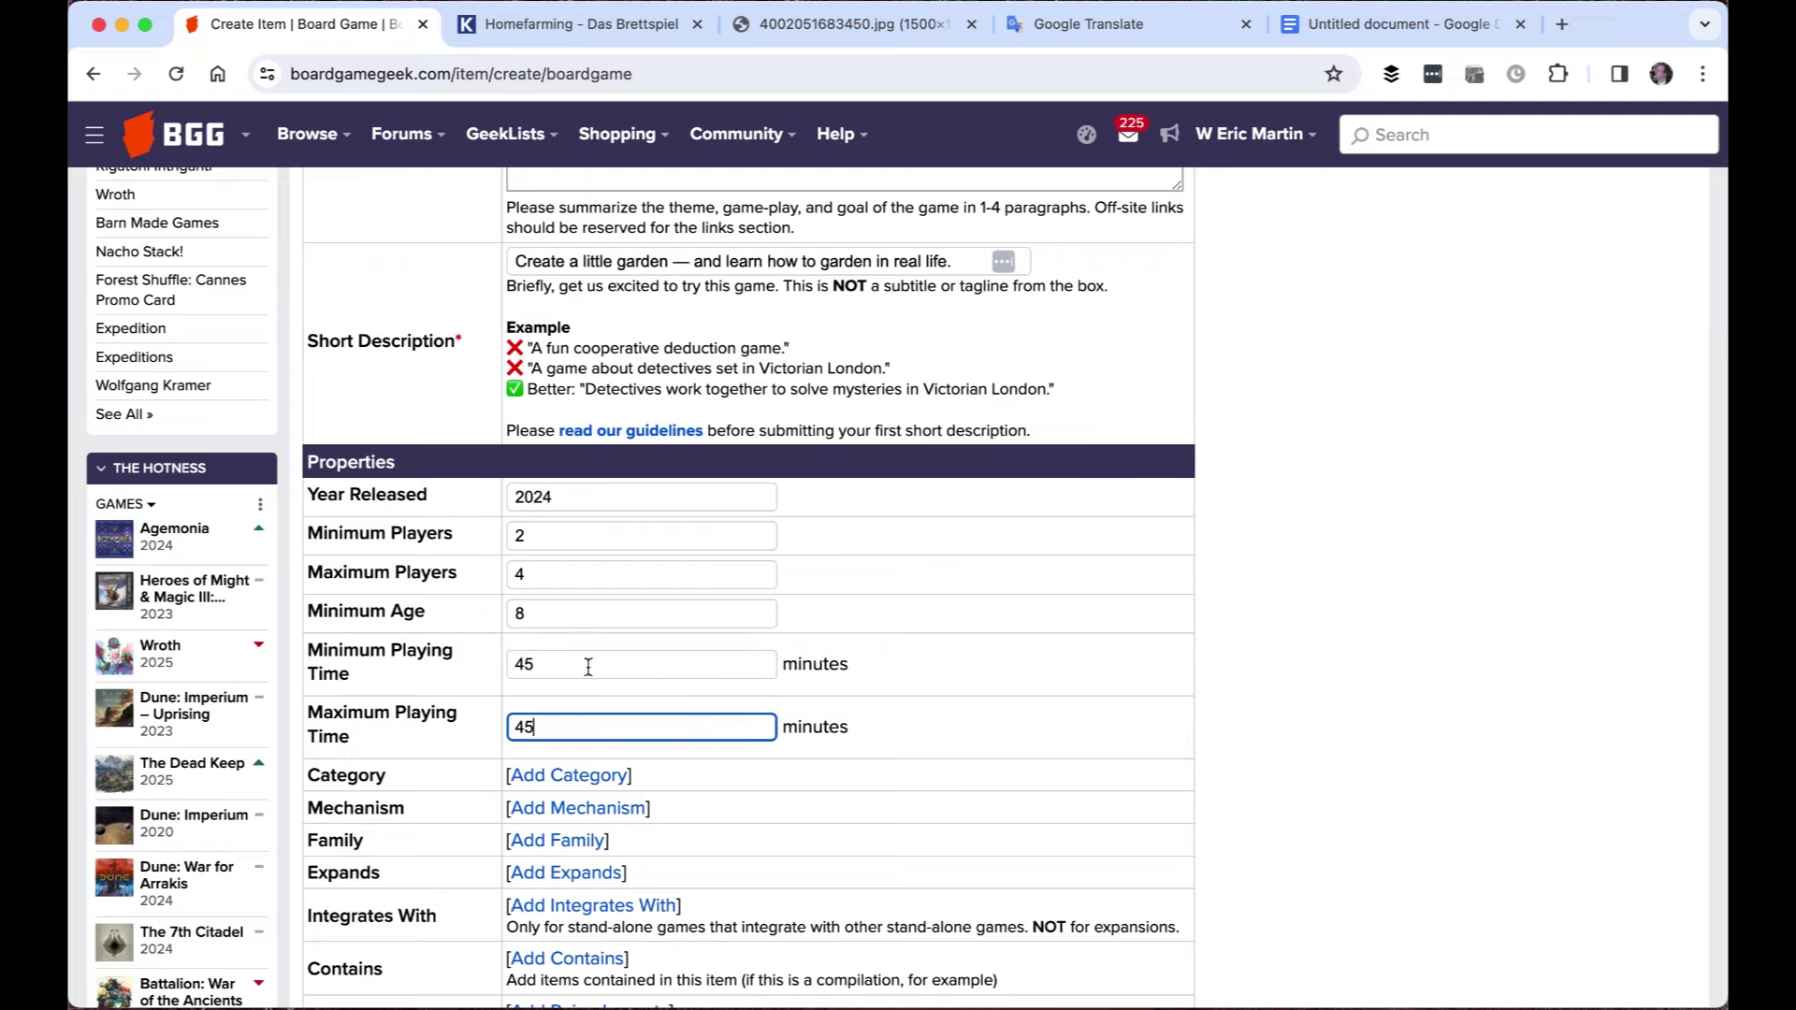
scroll(786, 636, "down", 2)
scroll(786, 636, "down", 3)
left_click(599, 363)
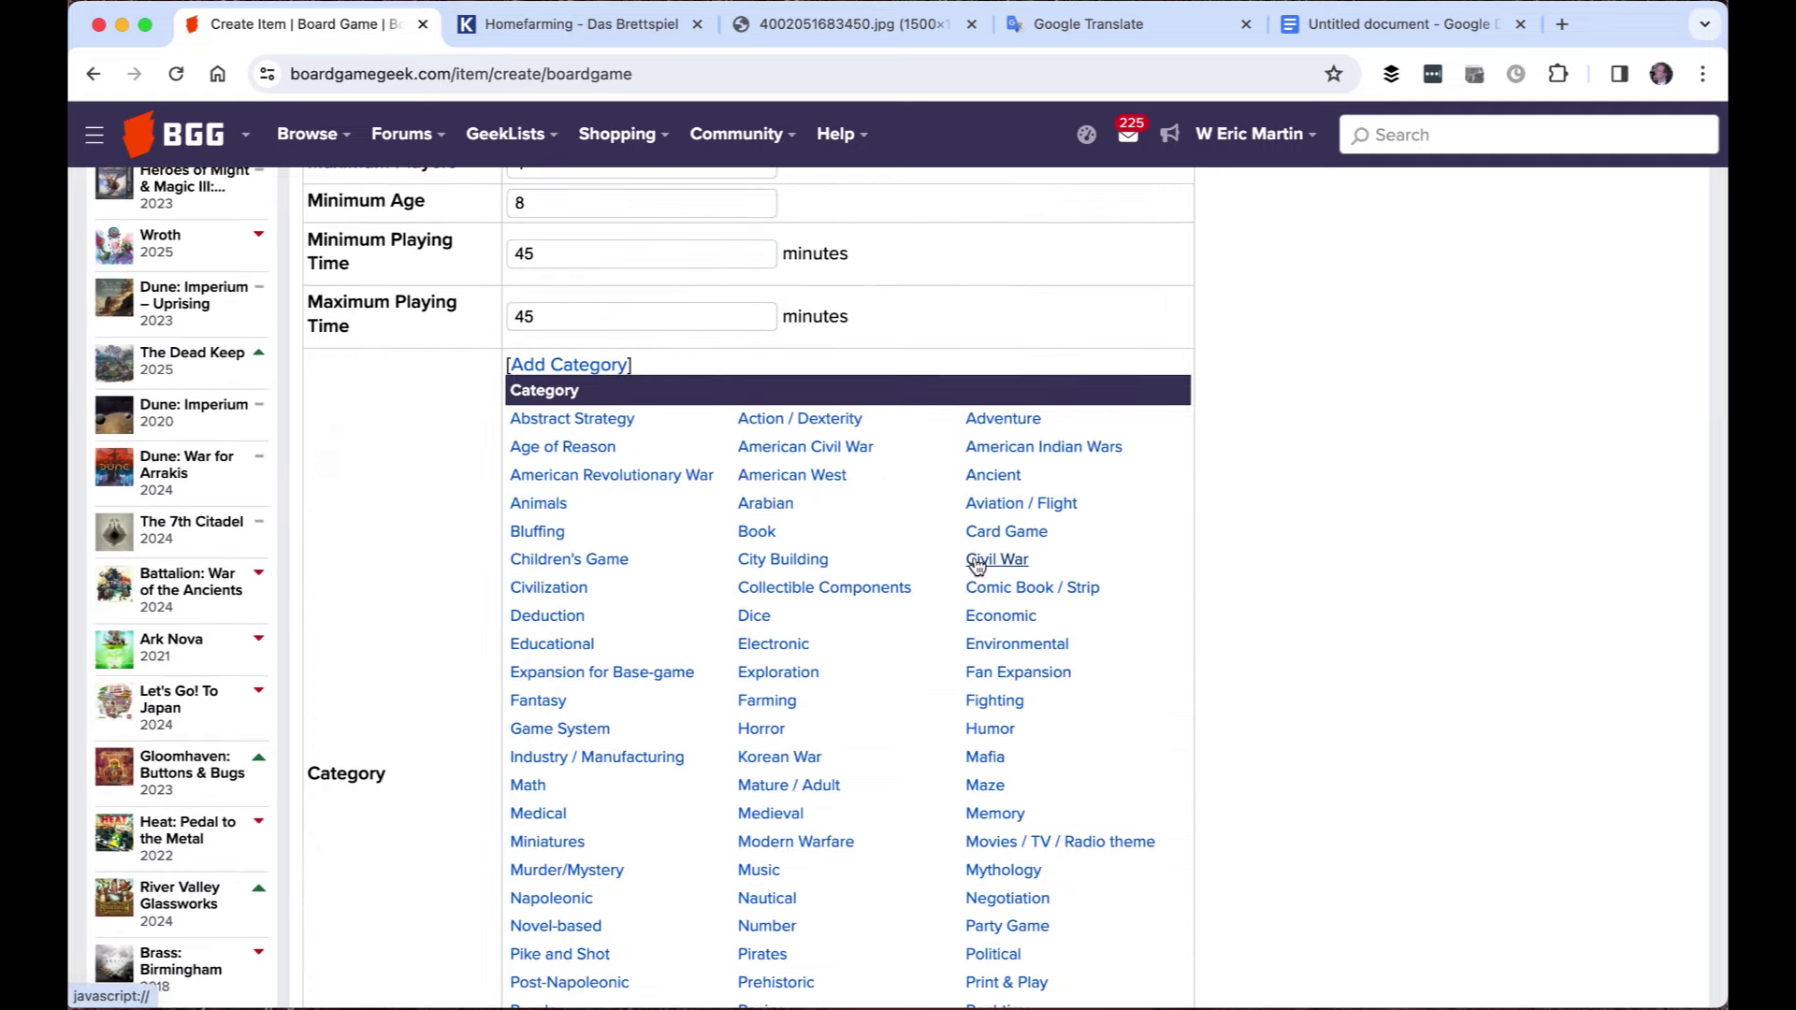
scroll(972, 561, "down", 1)
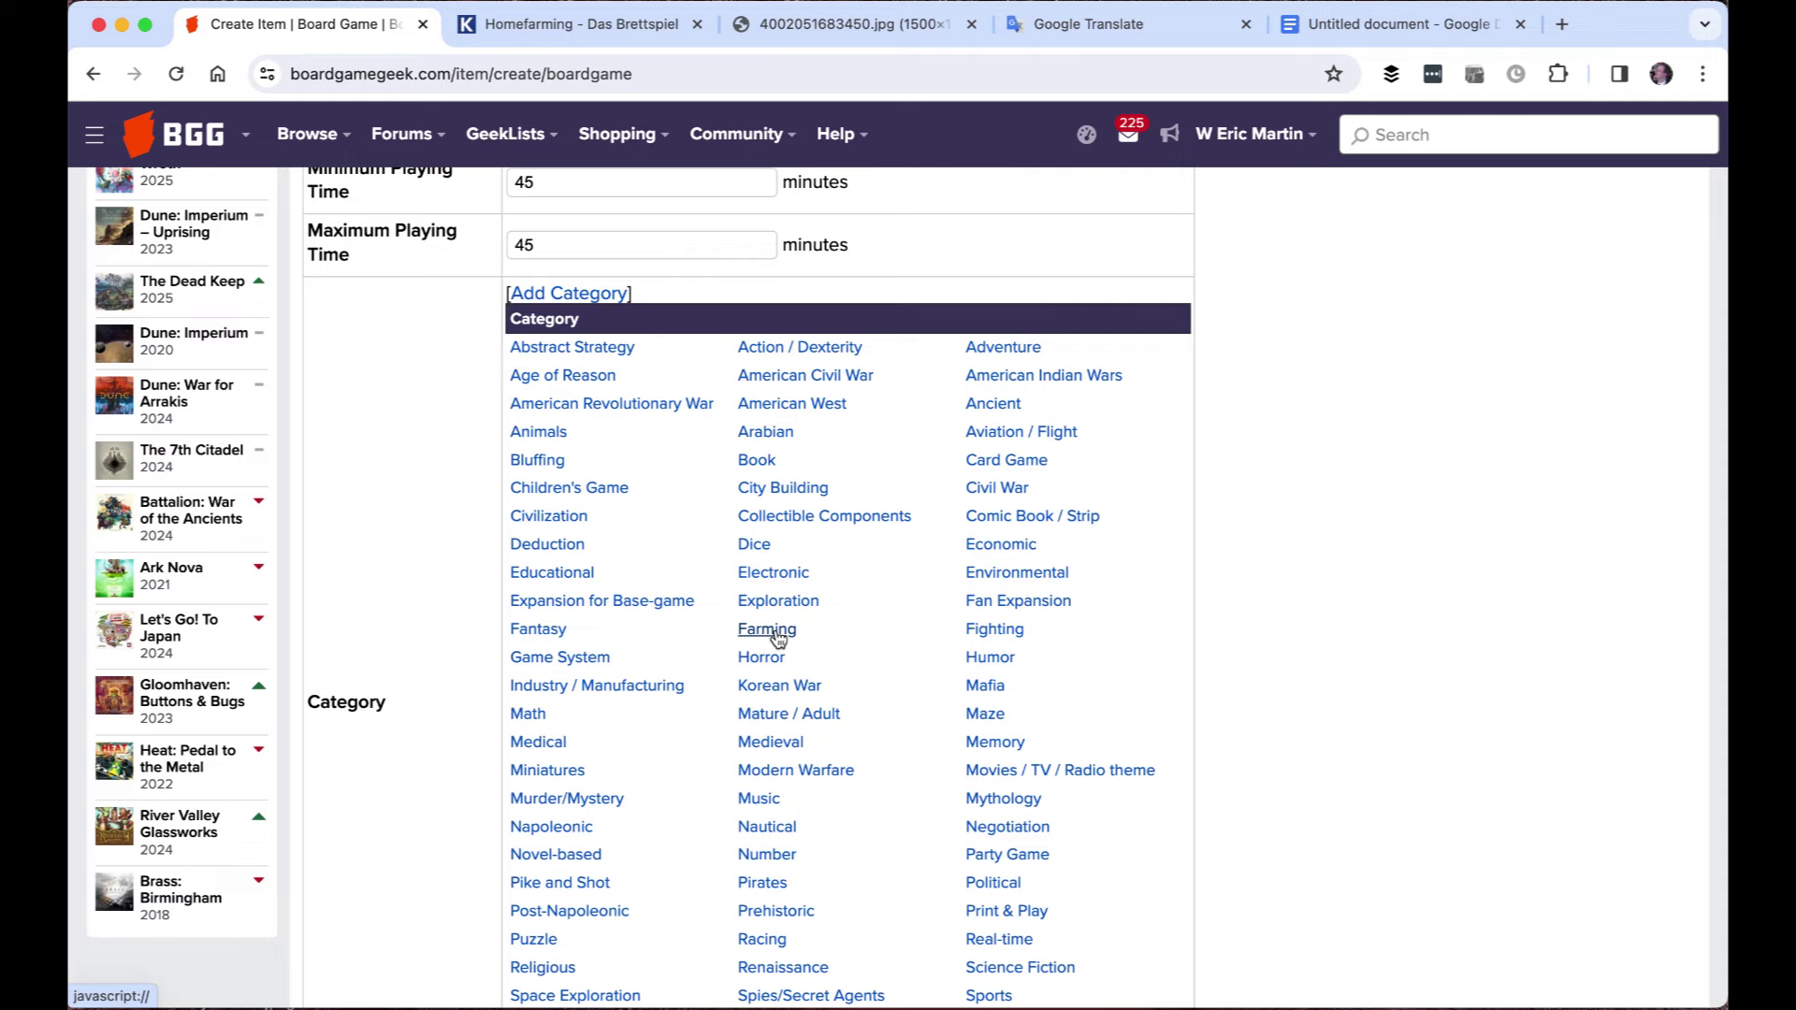
left_click(767, 630)
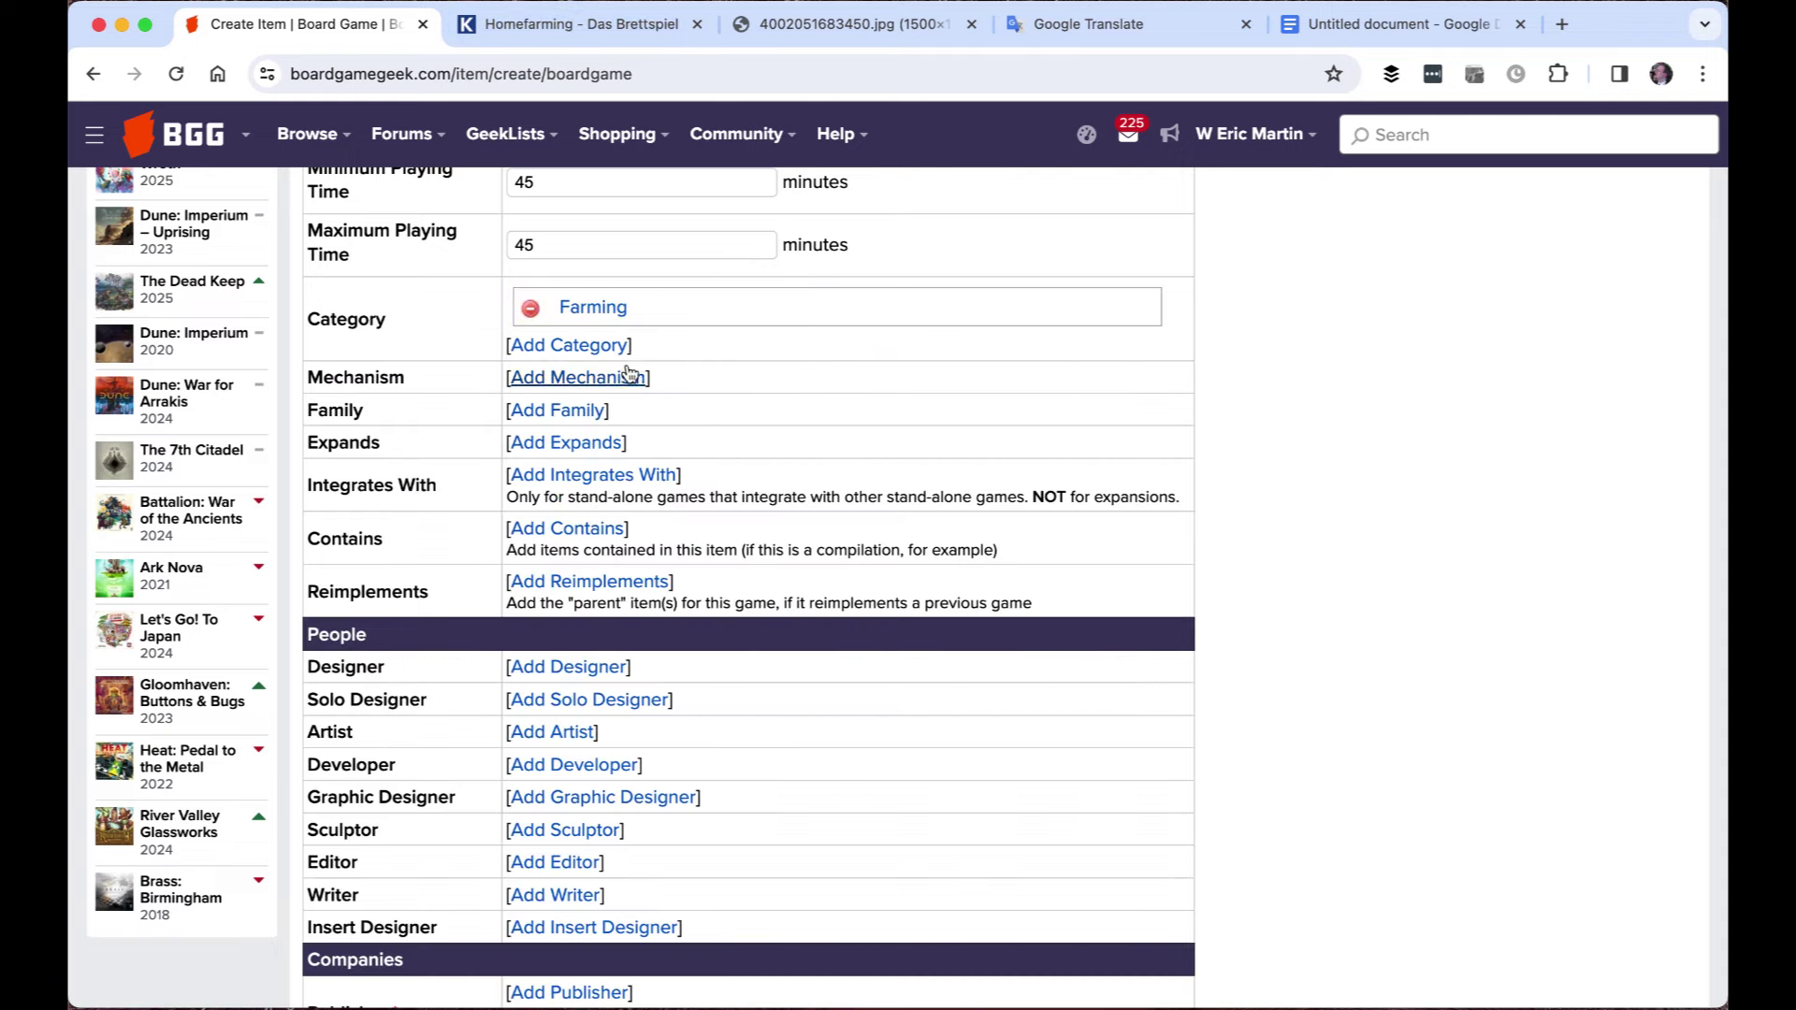
left_click(580, 24)
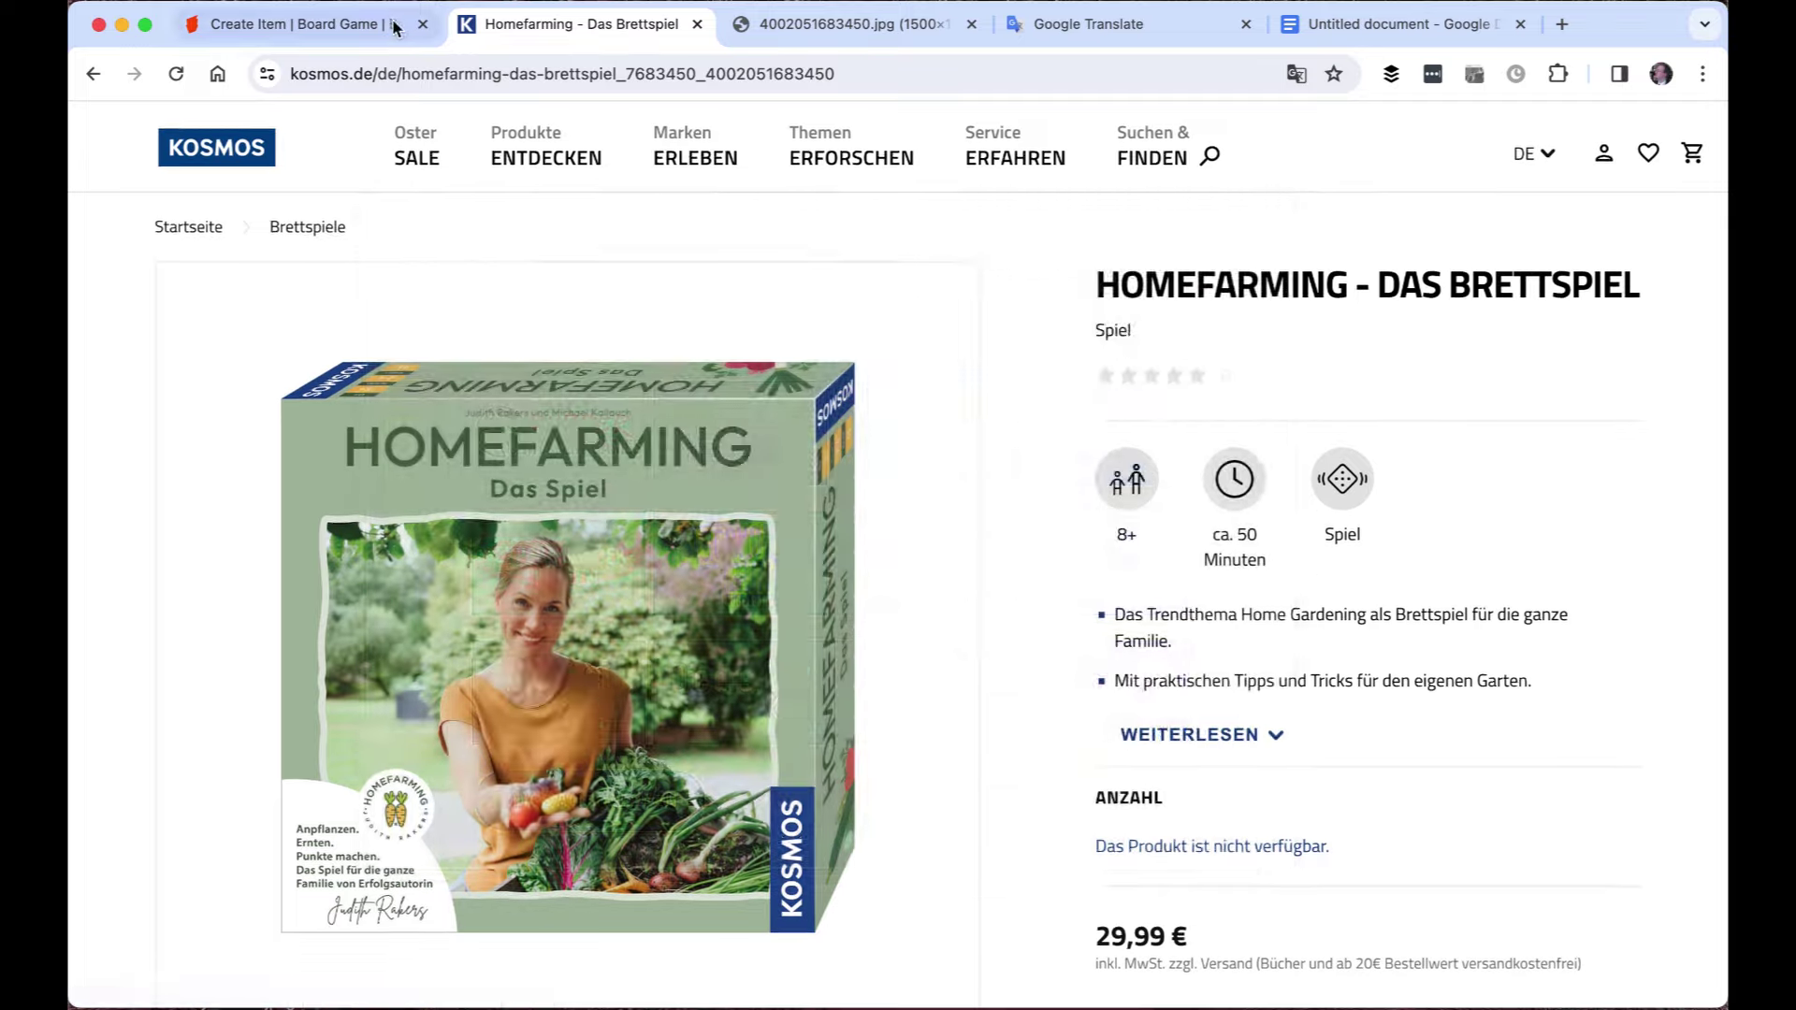
left_click(393, 25)
scroll(683, 435, "up", 10)
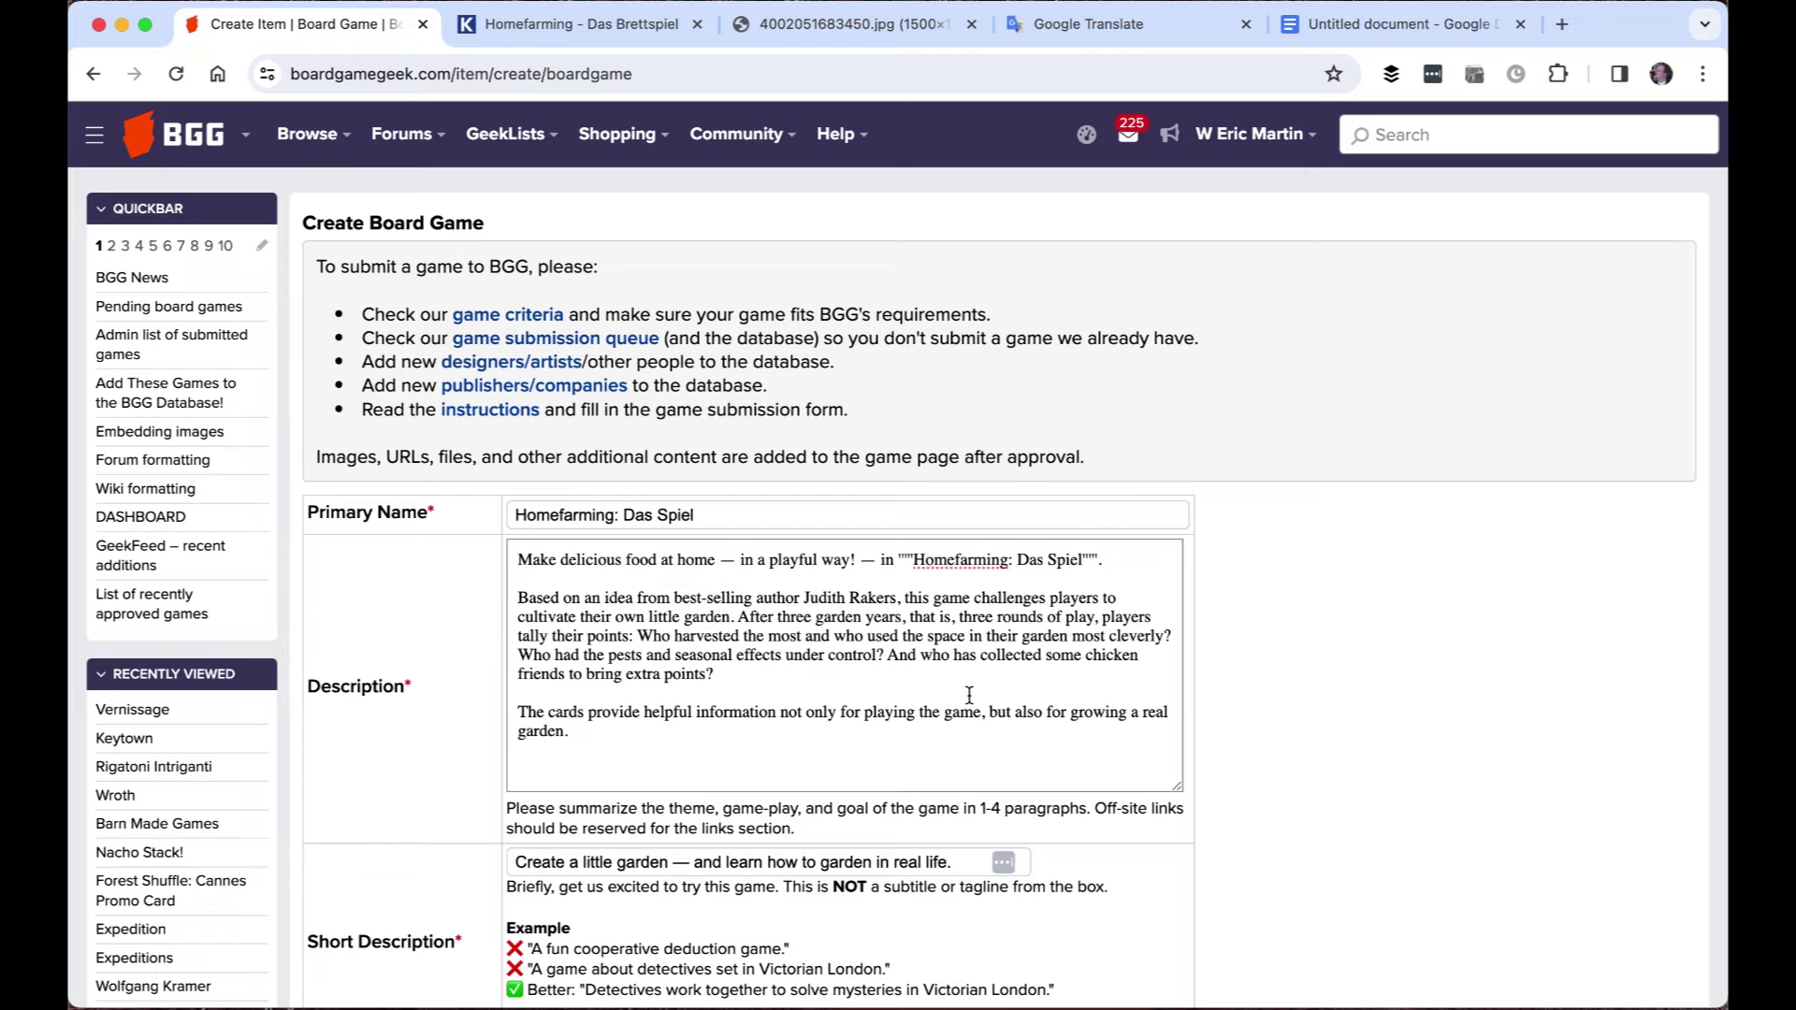
left_click(580, 24)
mouse_move(546, 150)
scroll(602, 274, "down", 2)
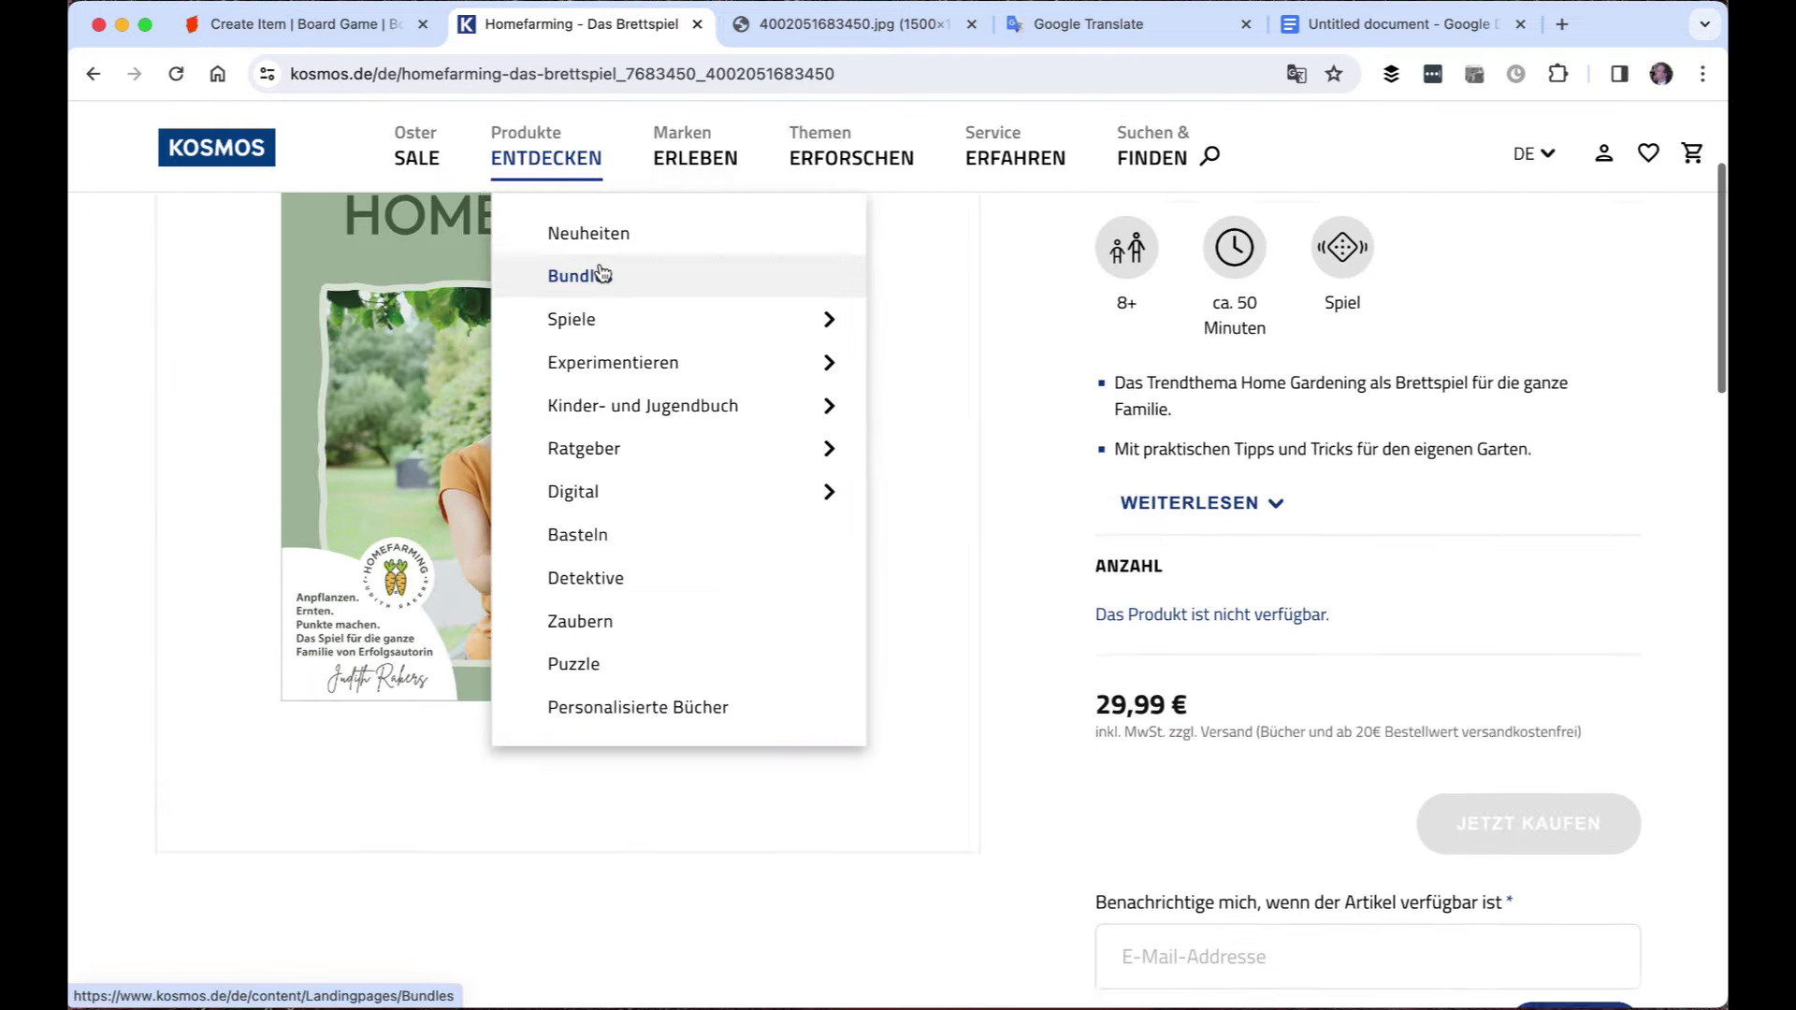
scroll(602, 274, "down", 8)
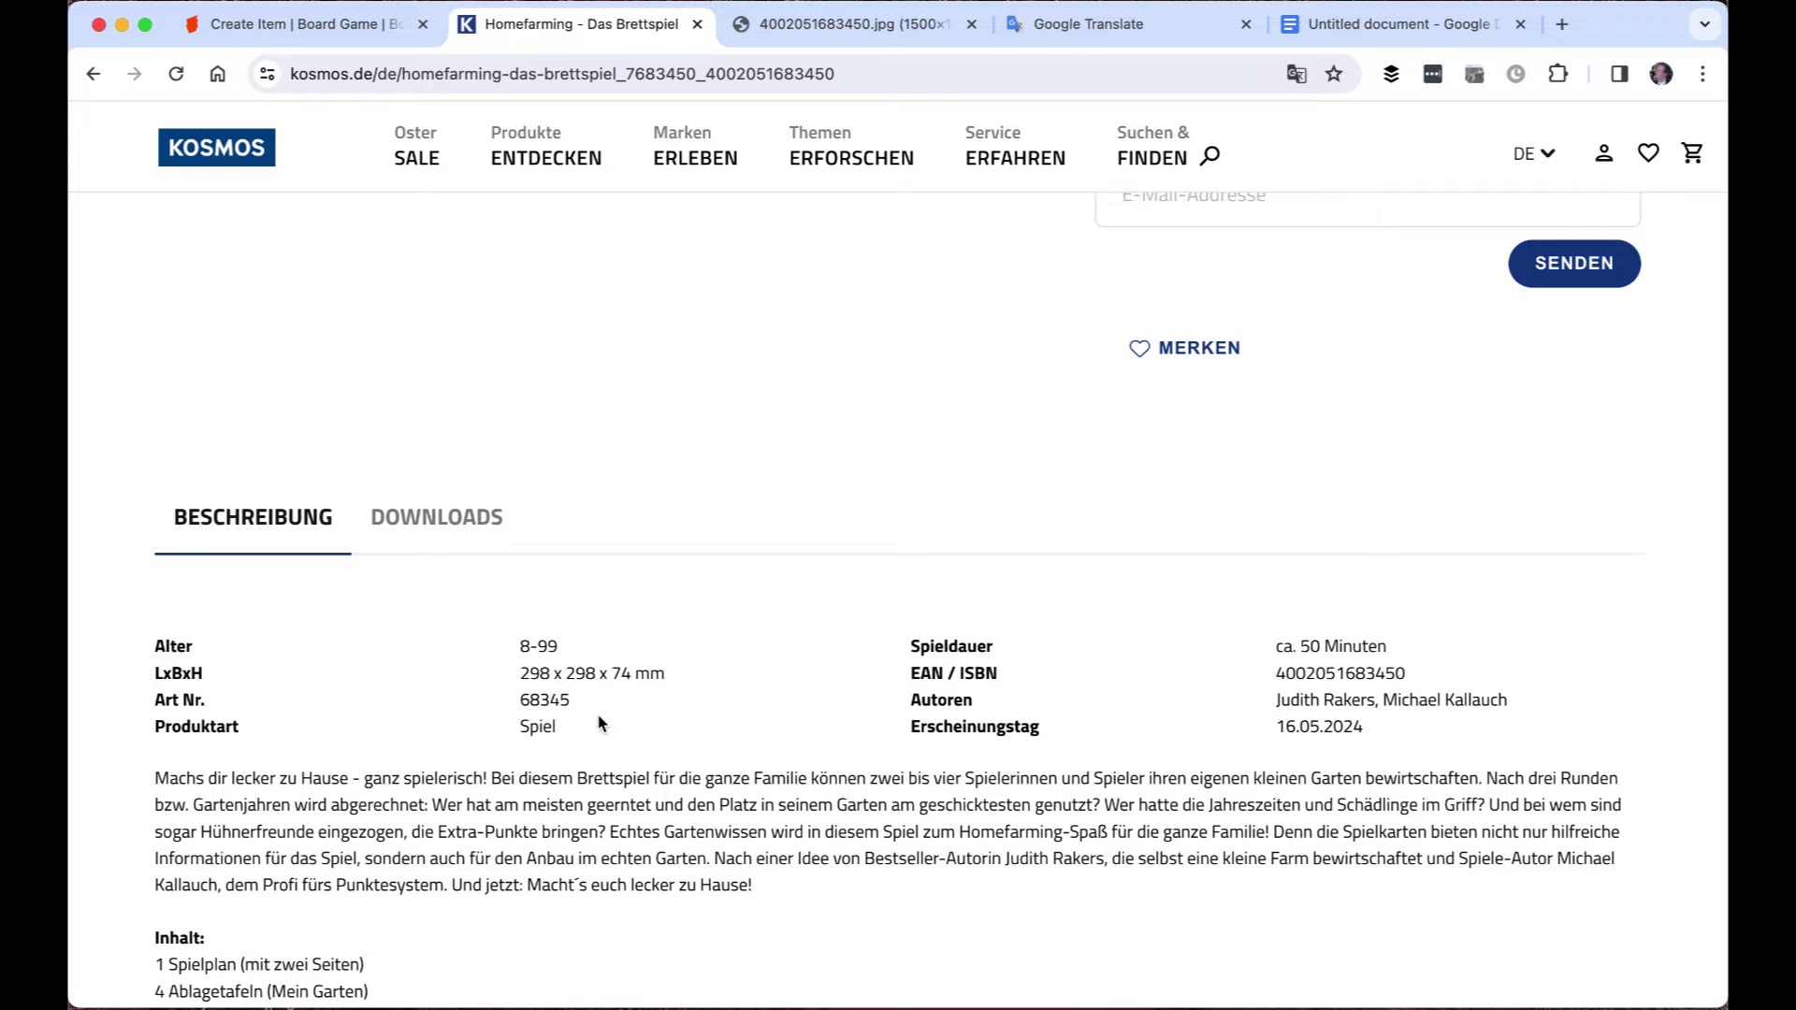
left_click(290, 24)
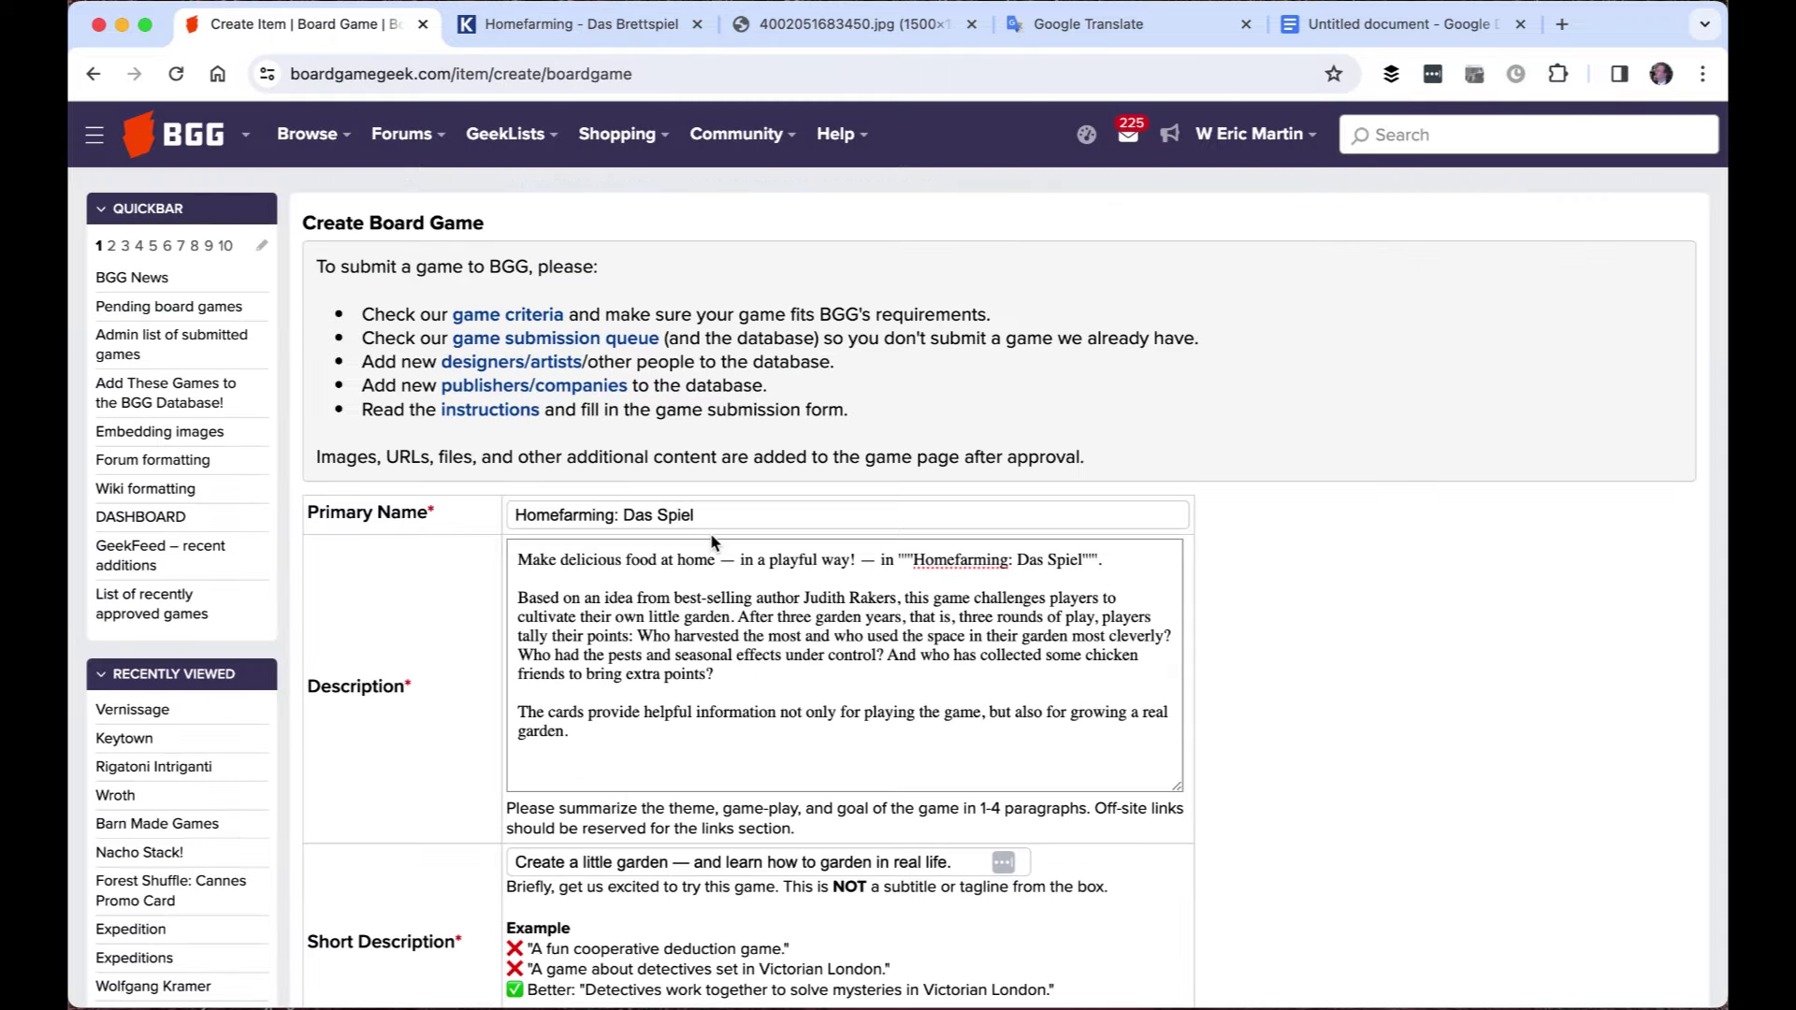
scroll(711, 538, "down", 8)
Expand the game mechanism list and collapse it again without choosing any
scroll(730, 589, "down", 3)
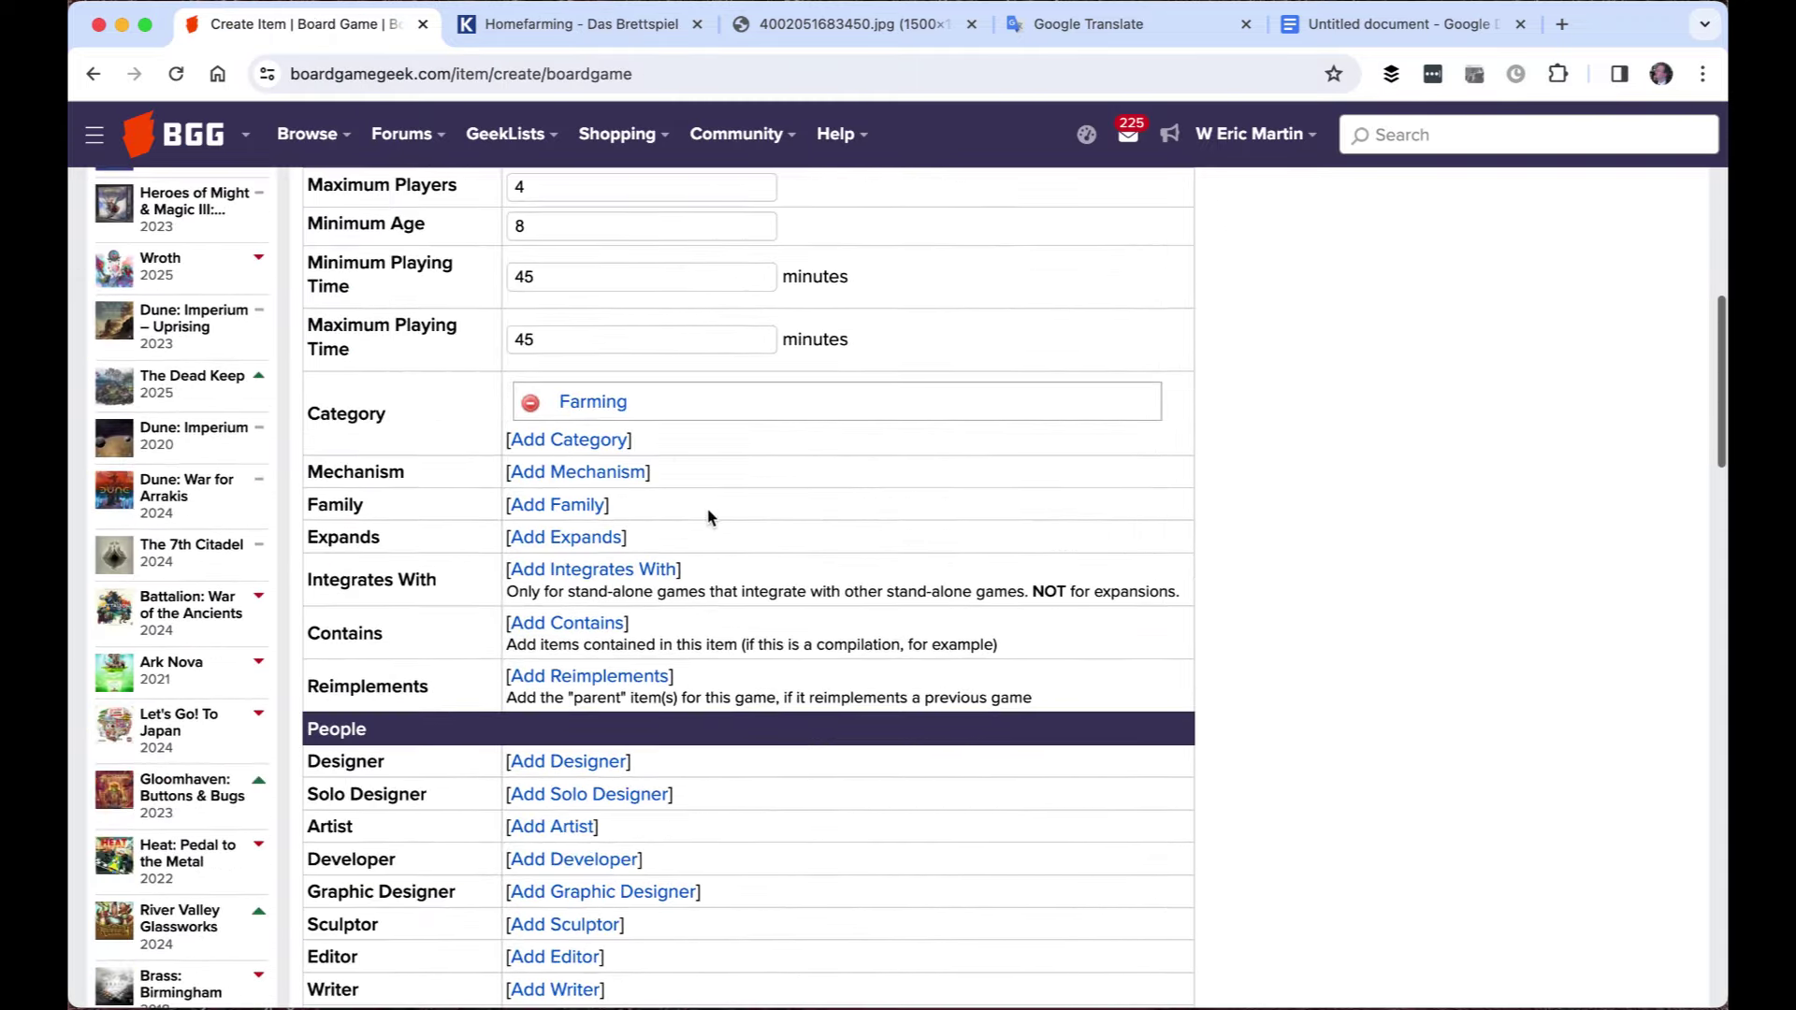
left_click(570, 473)
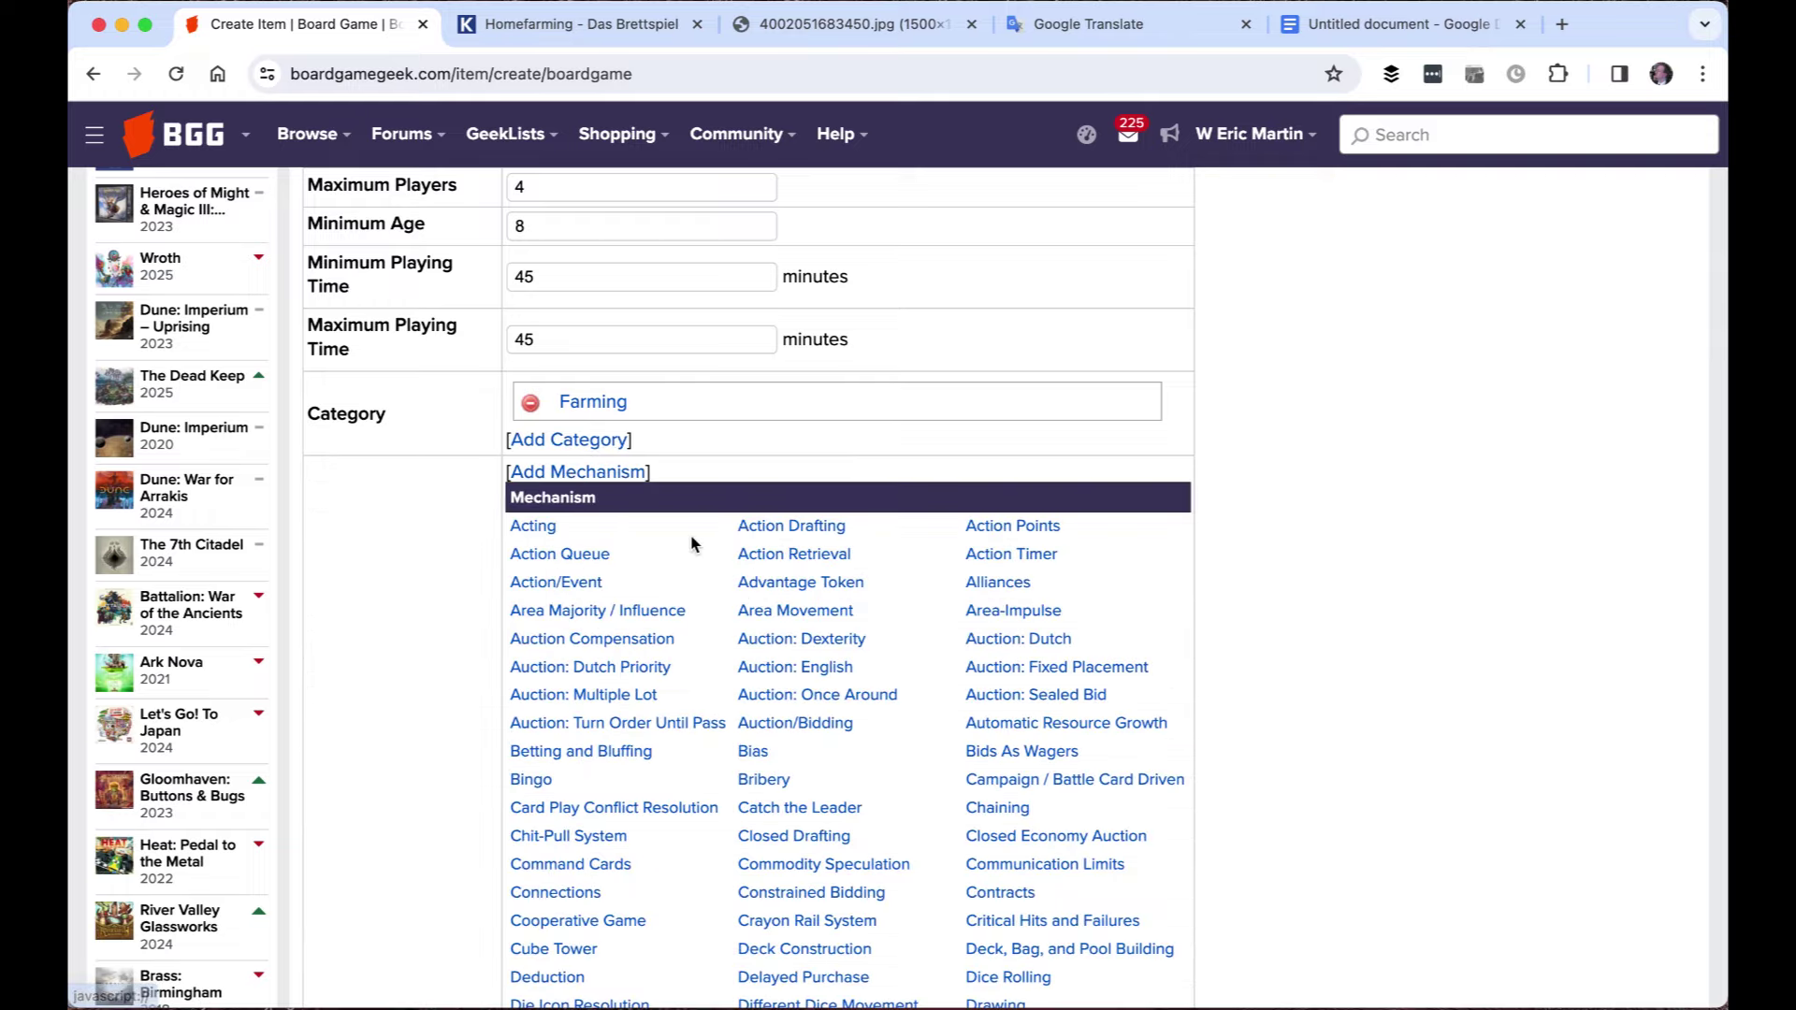
scroll(690, 538, "down", 9)
scroll(691, 543, "up", 10)
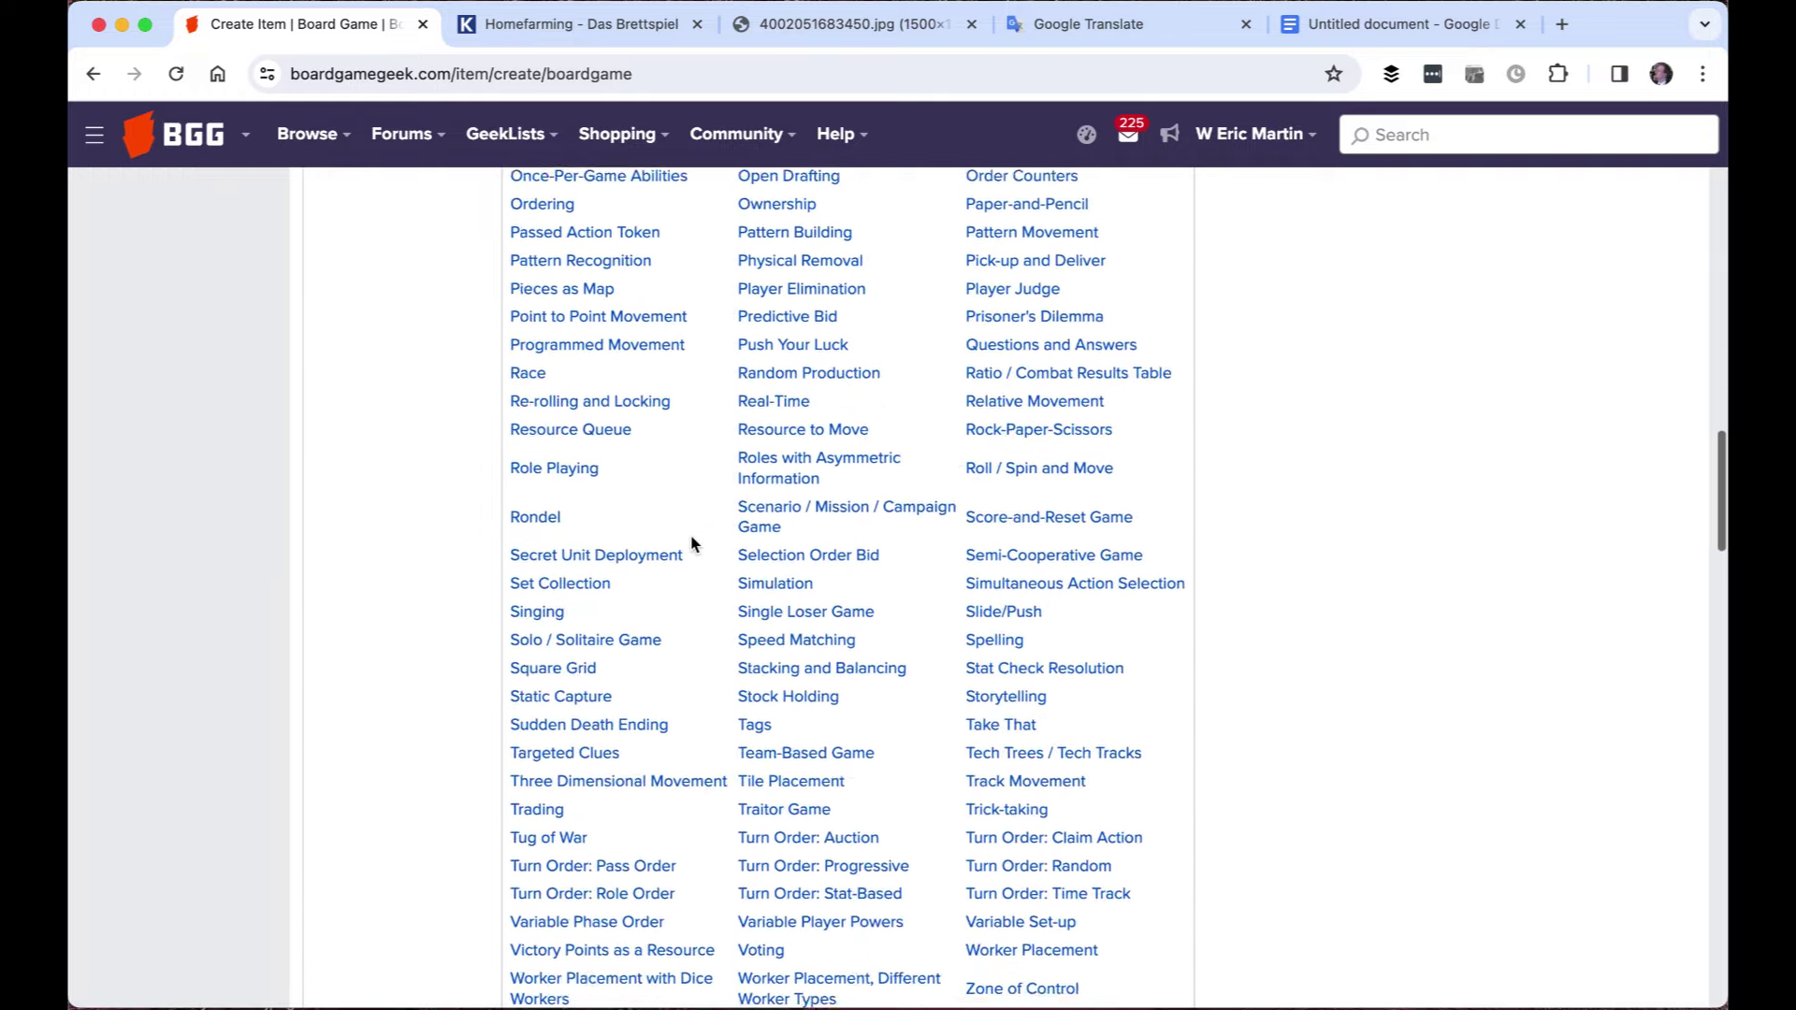
left_click(618, 407)
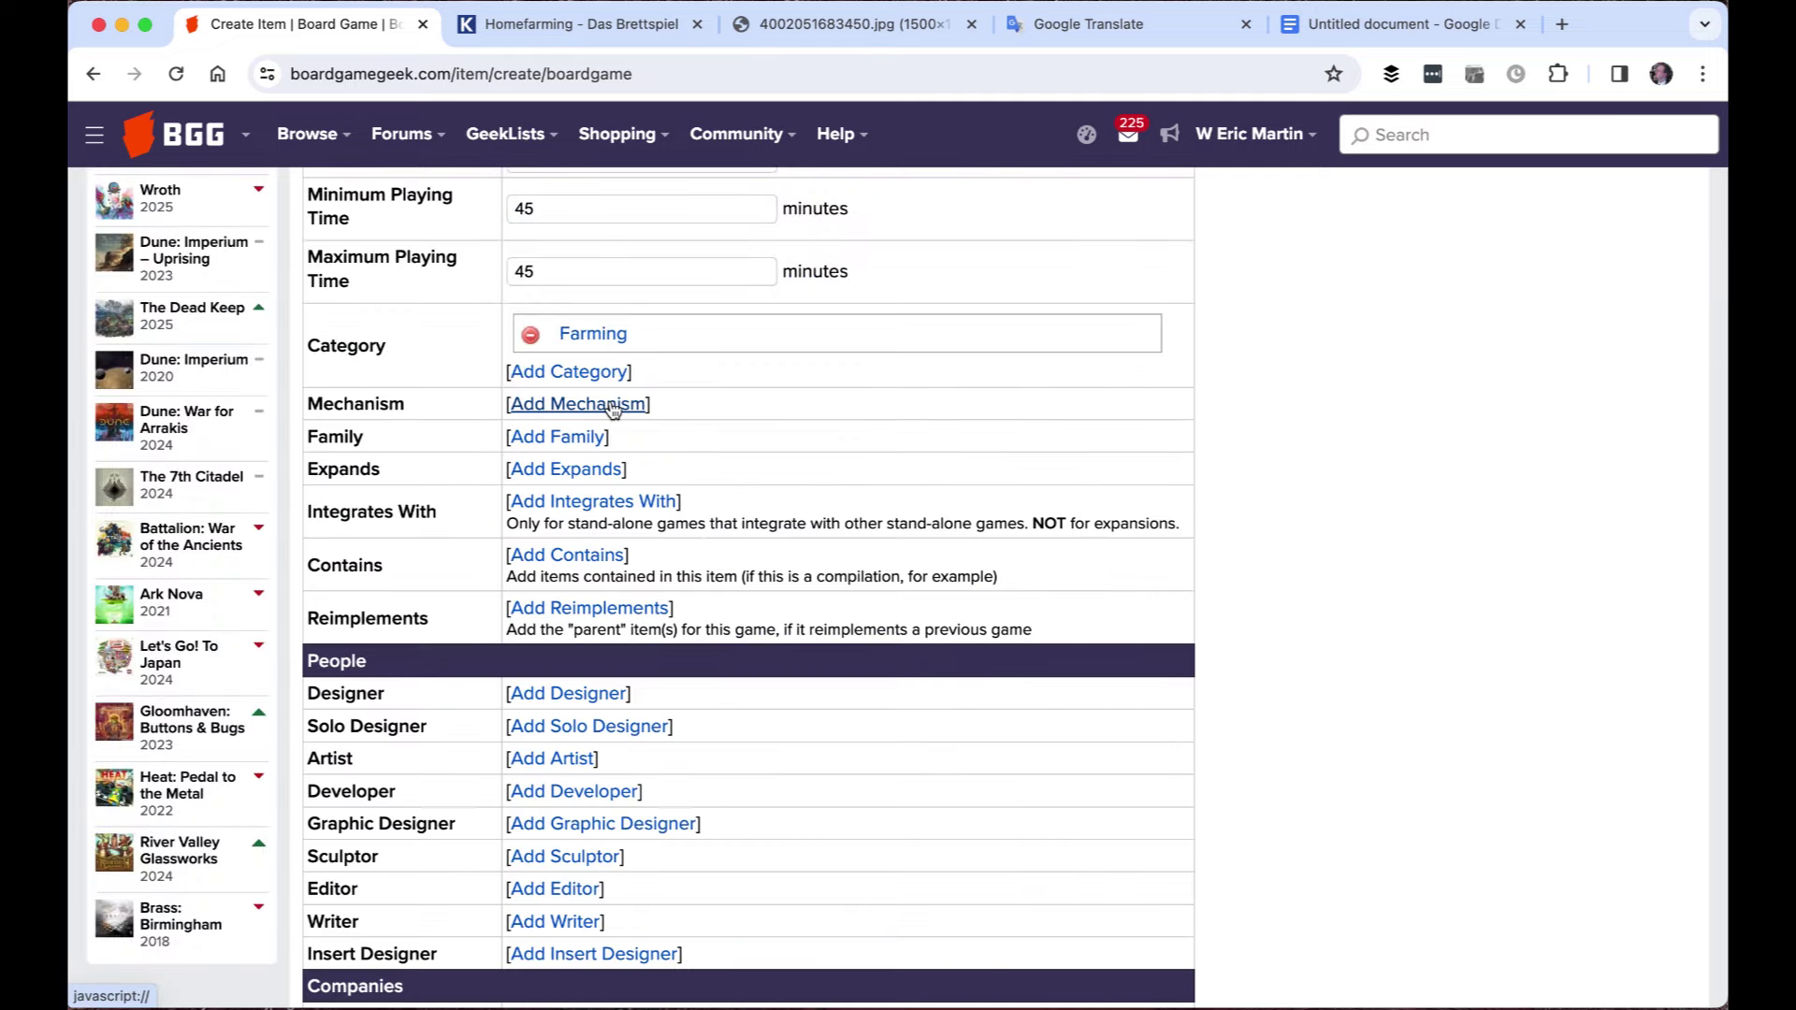
Add search boxes for Contains, Reimplements and Designer, leaving the first two empty
left_click(589, 561)
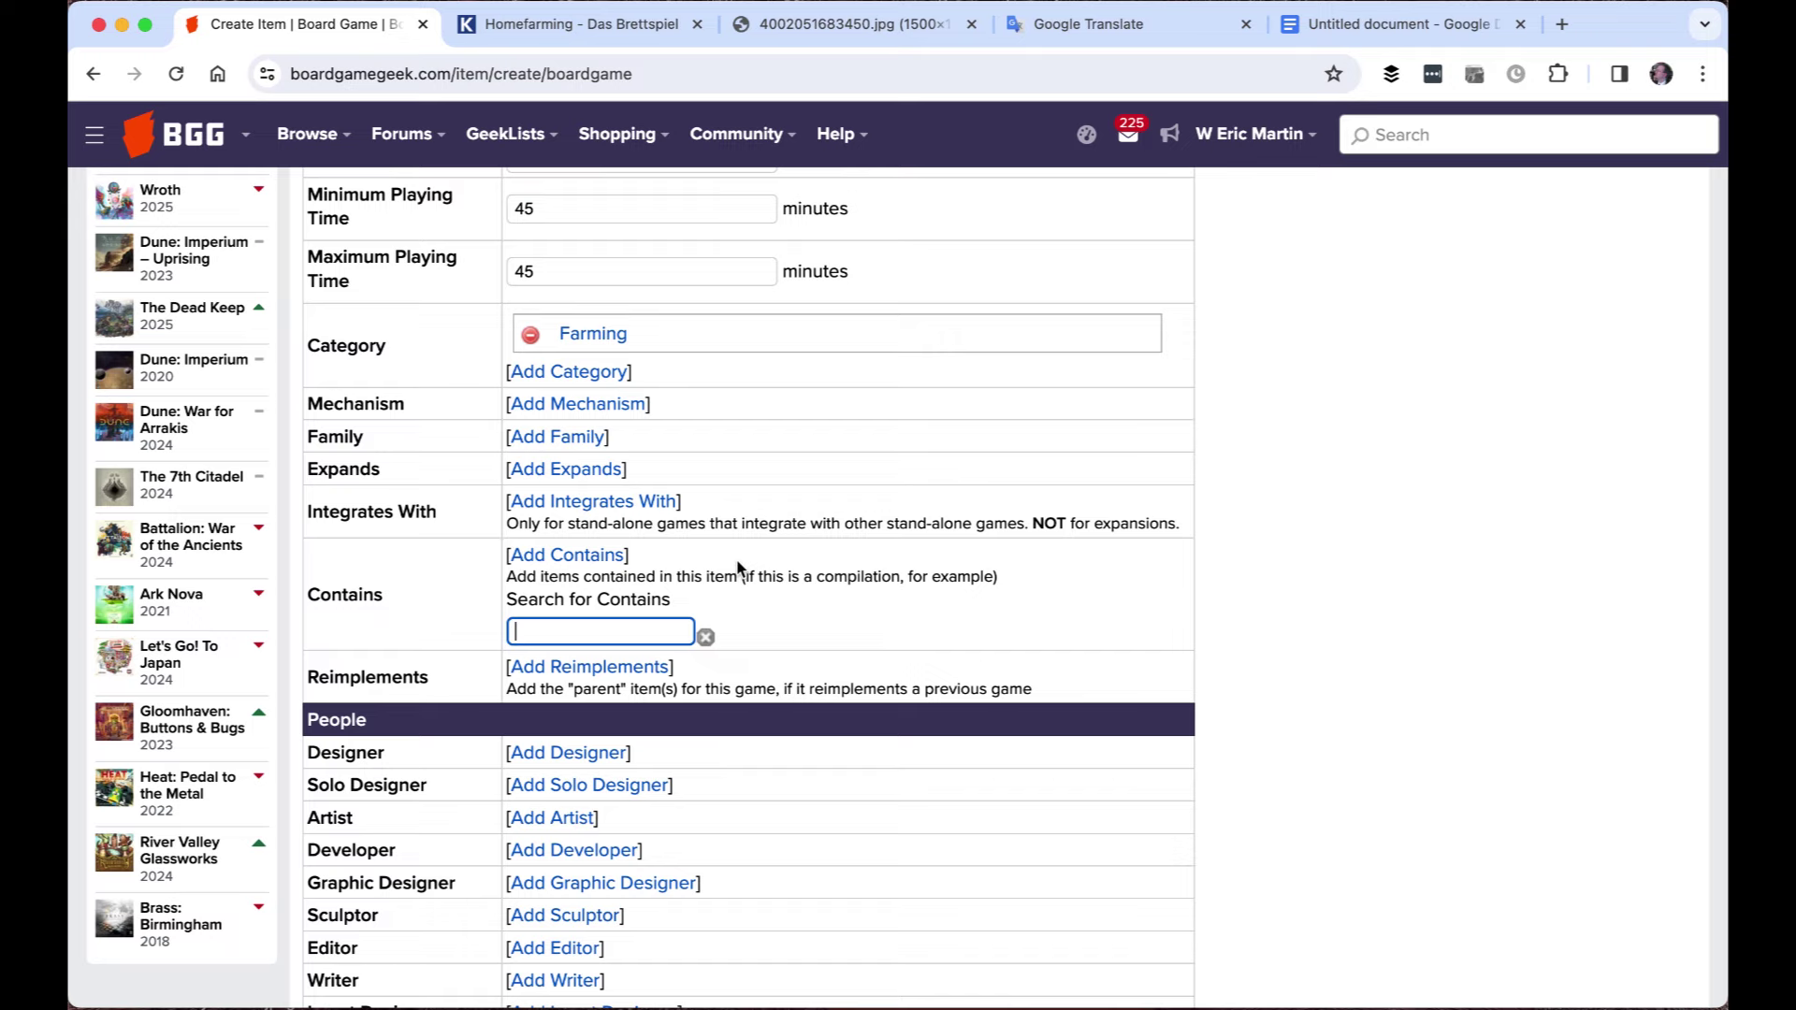
scroll(750, 570, "down", 2)
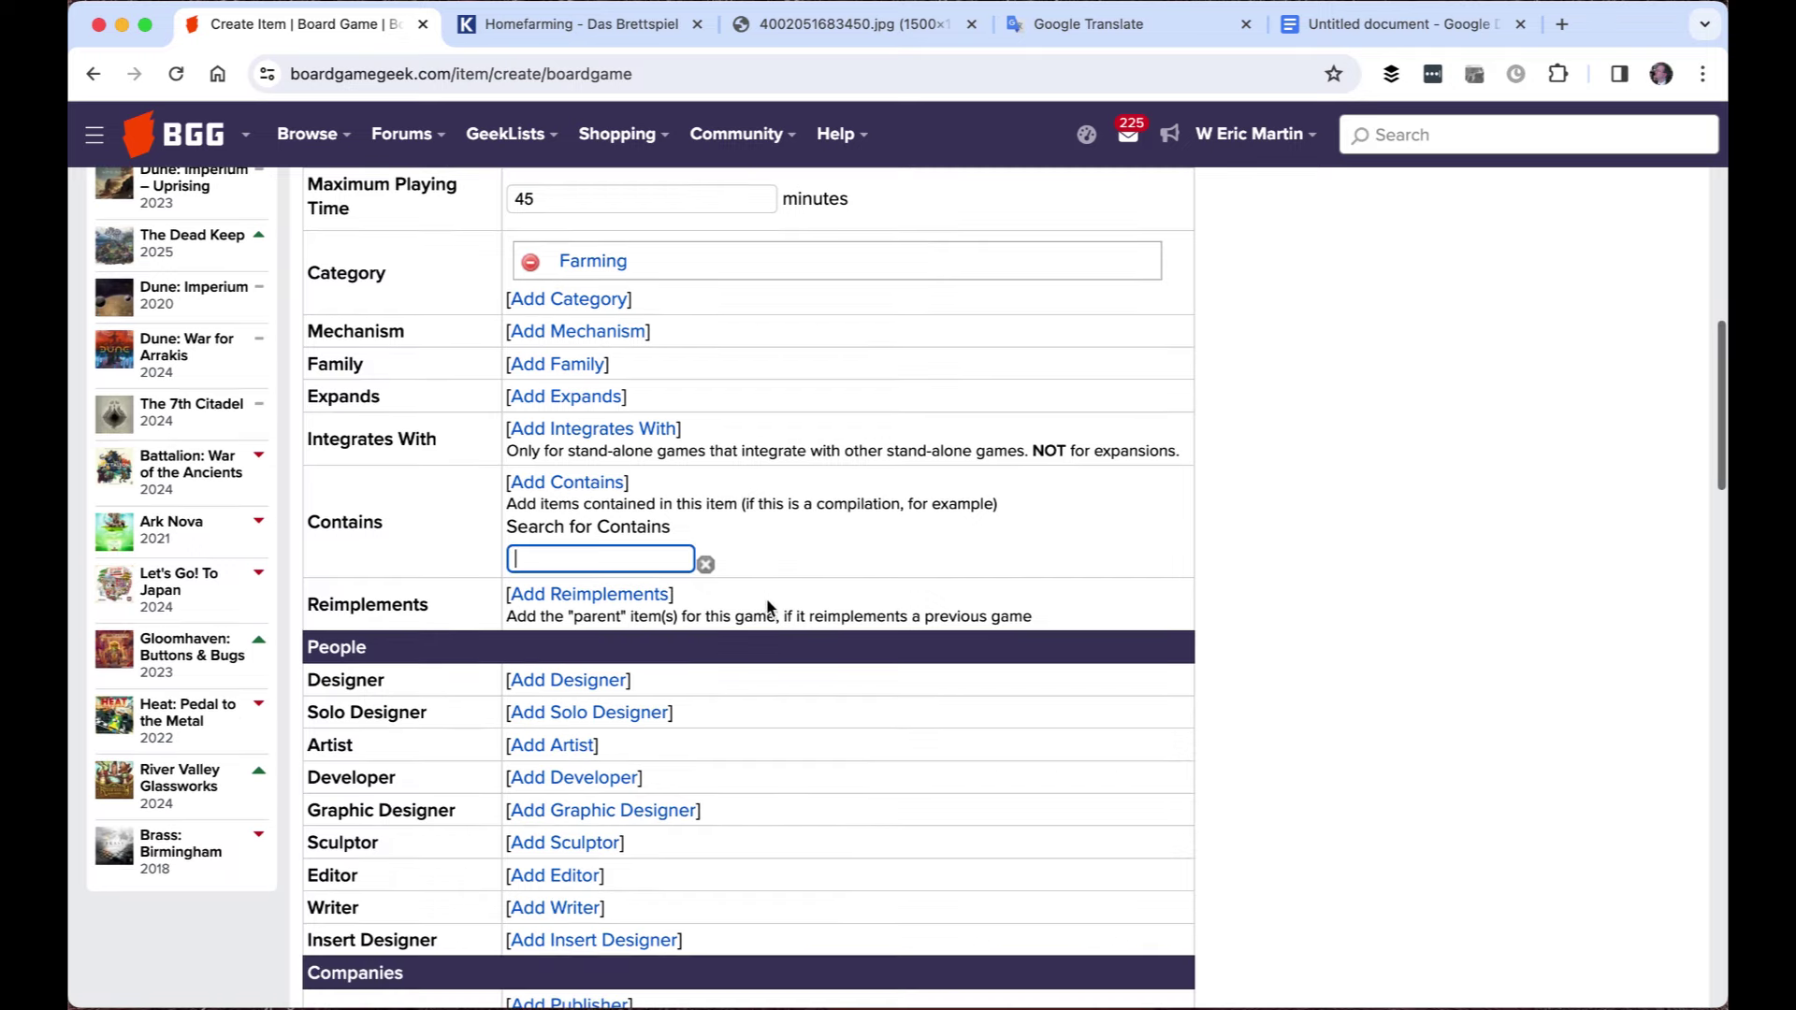
left_click(626, 602)
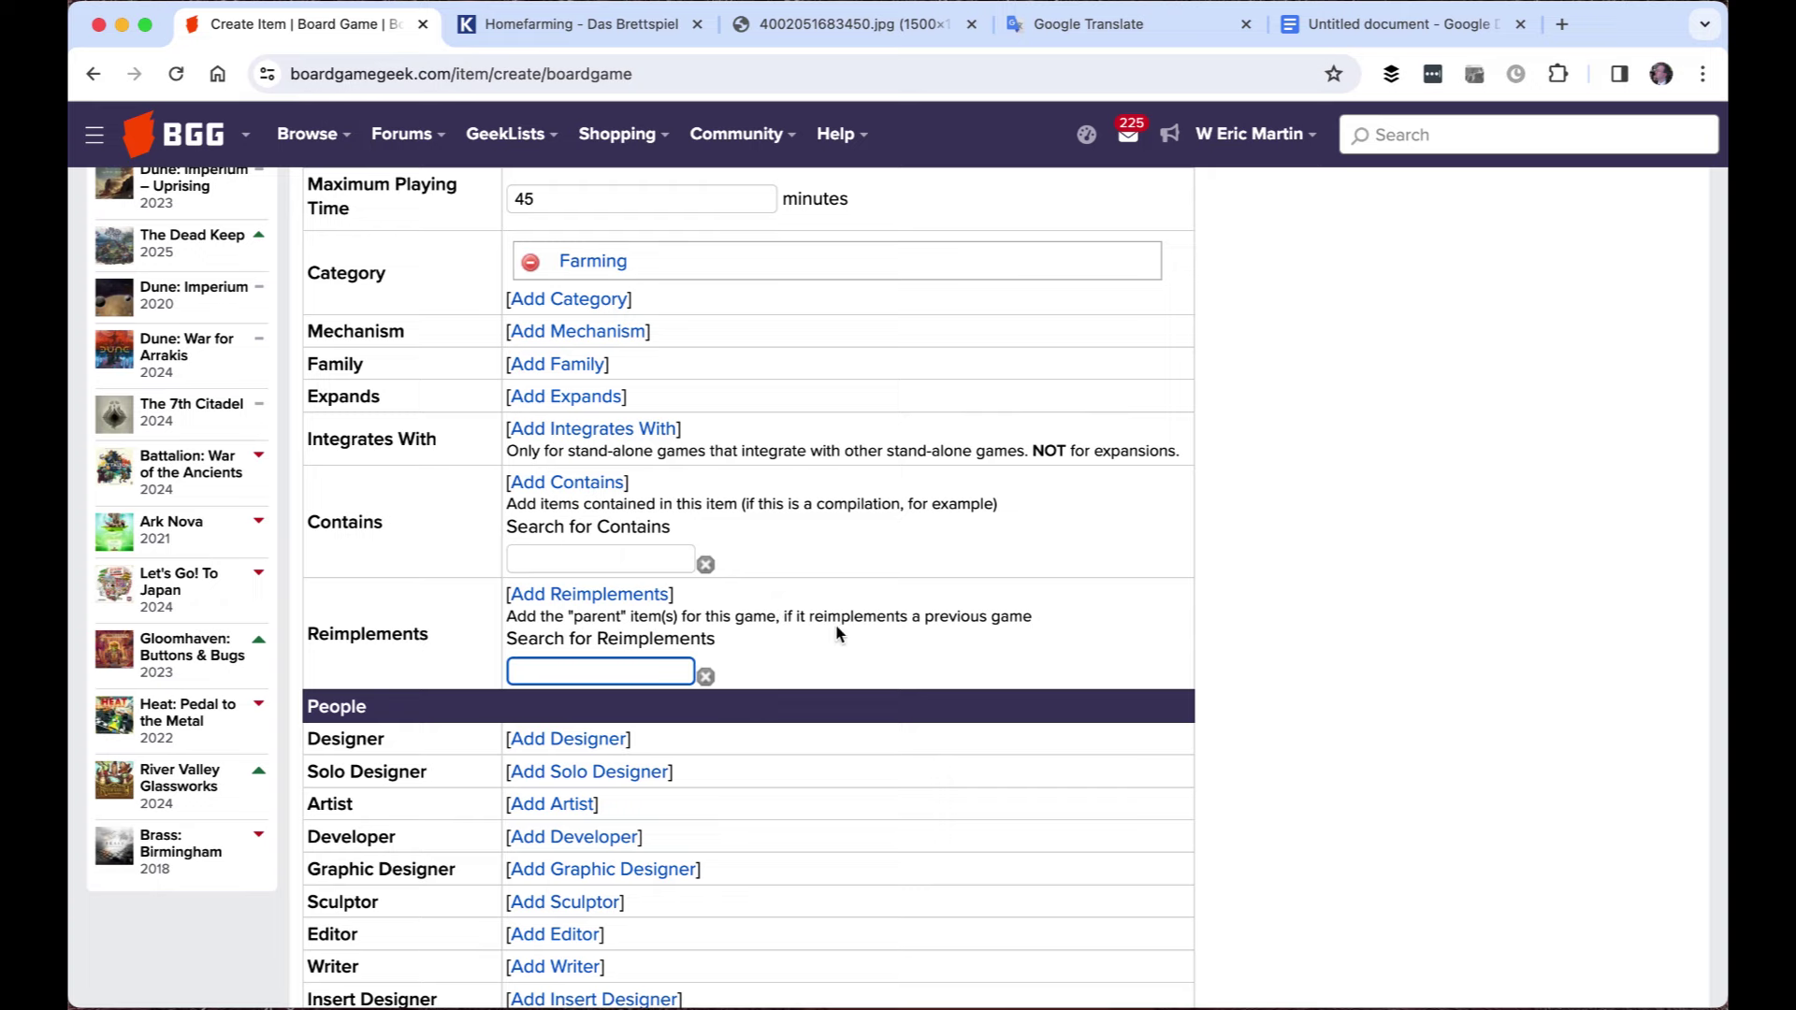
scroll(842, 613, "down", 5)
left_click(578, 515)
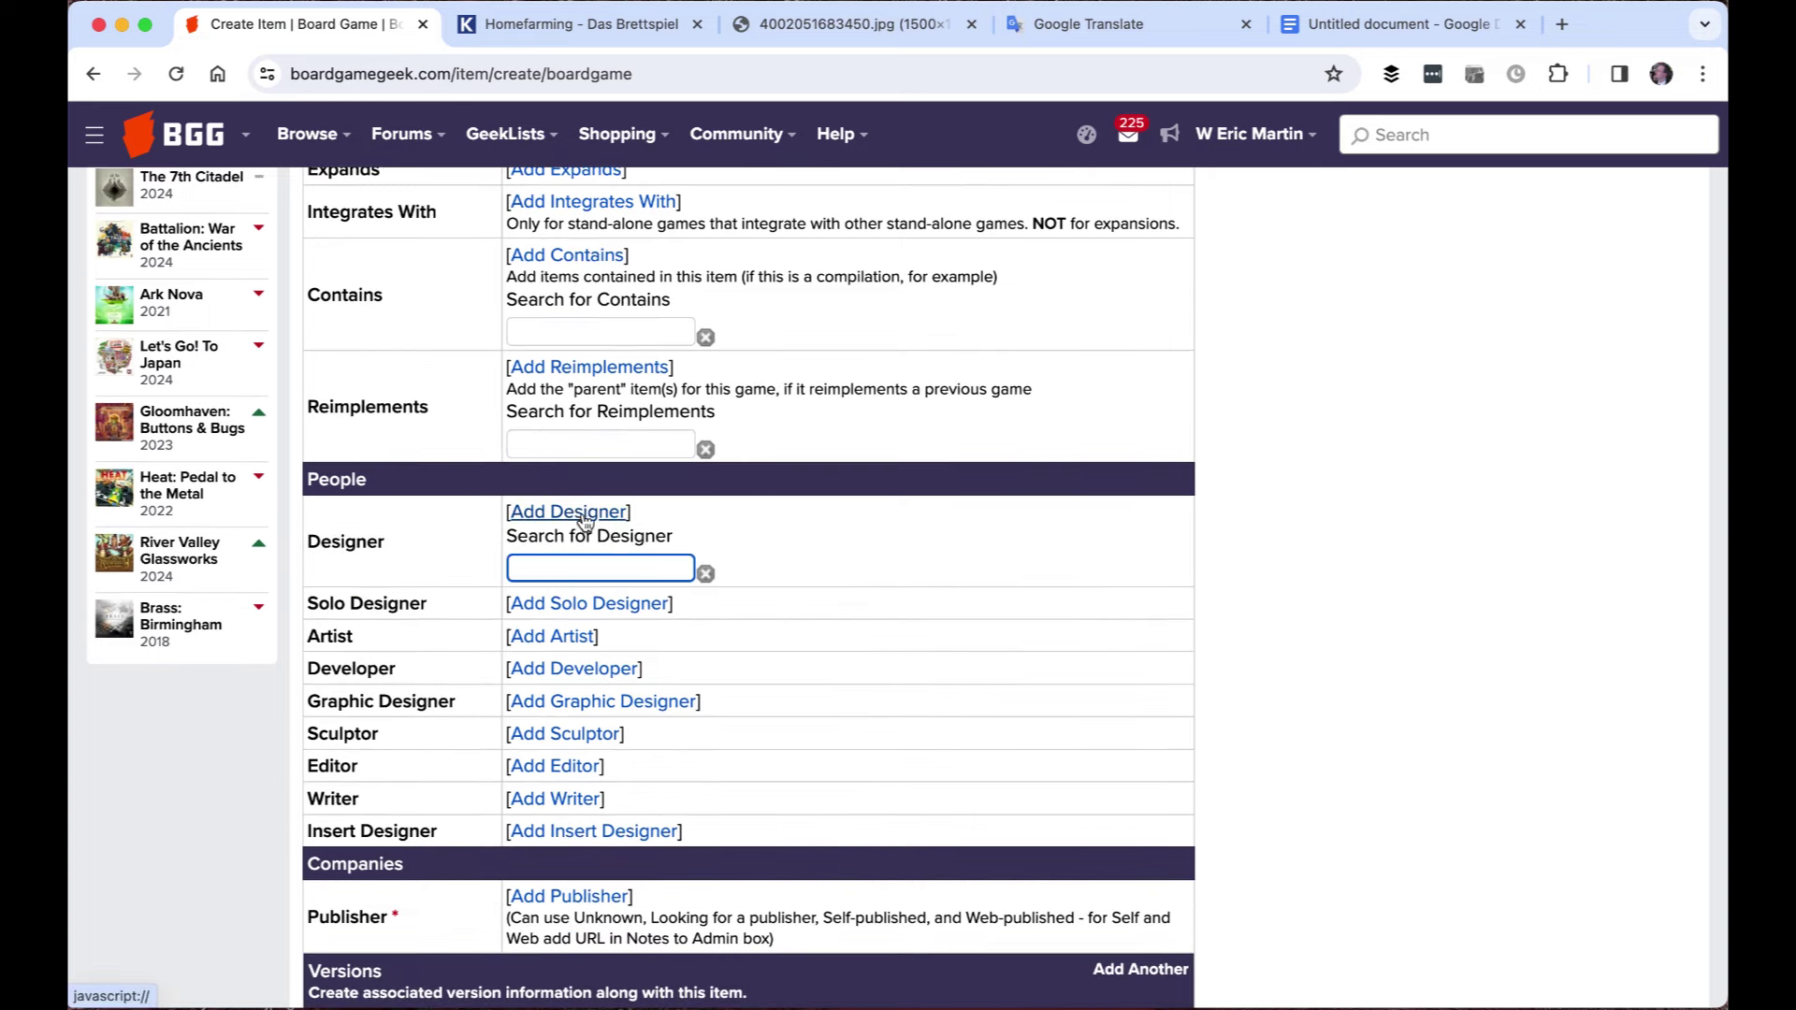
Add the Kosmos page's second author as designer; a second designer search finds no results
left_click(617, 29)
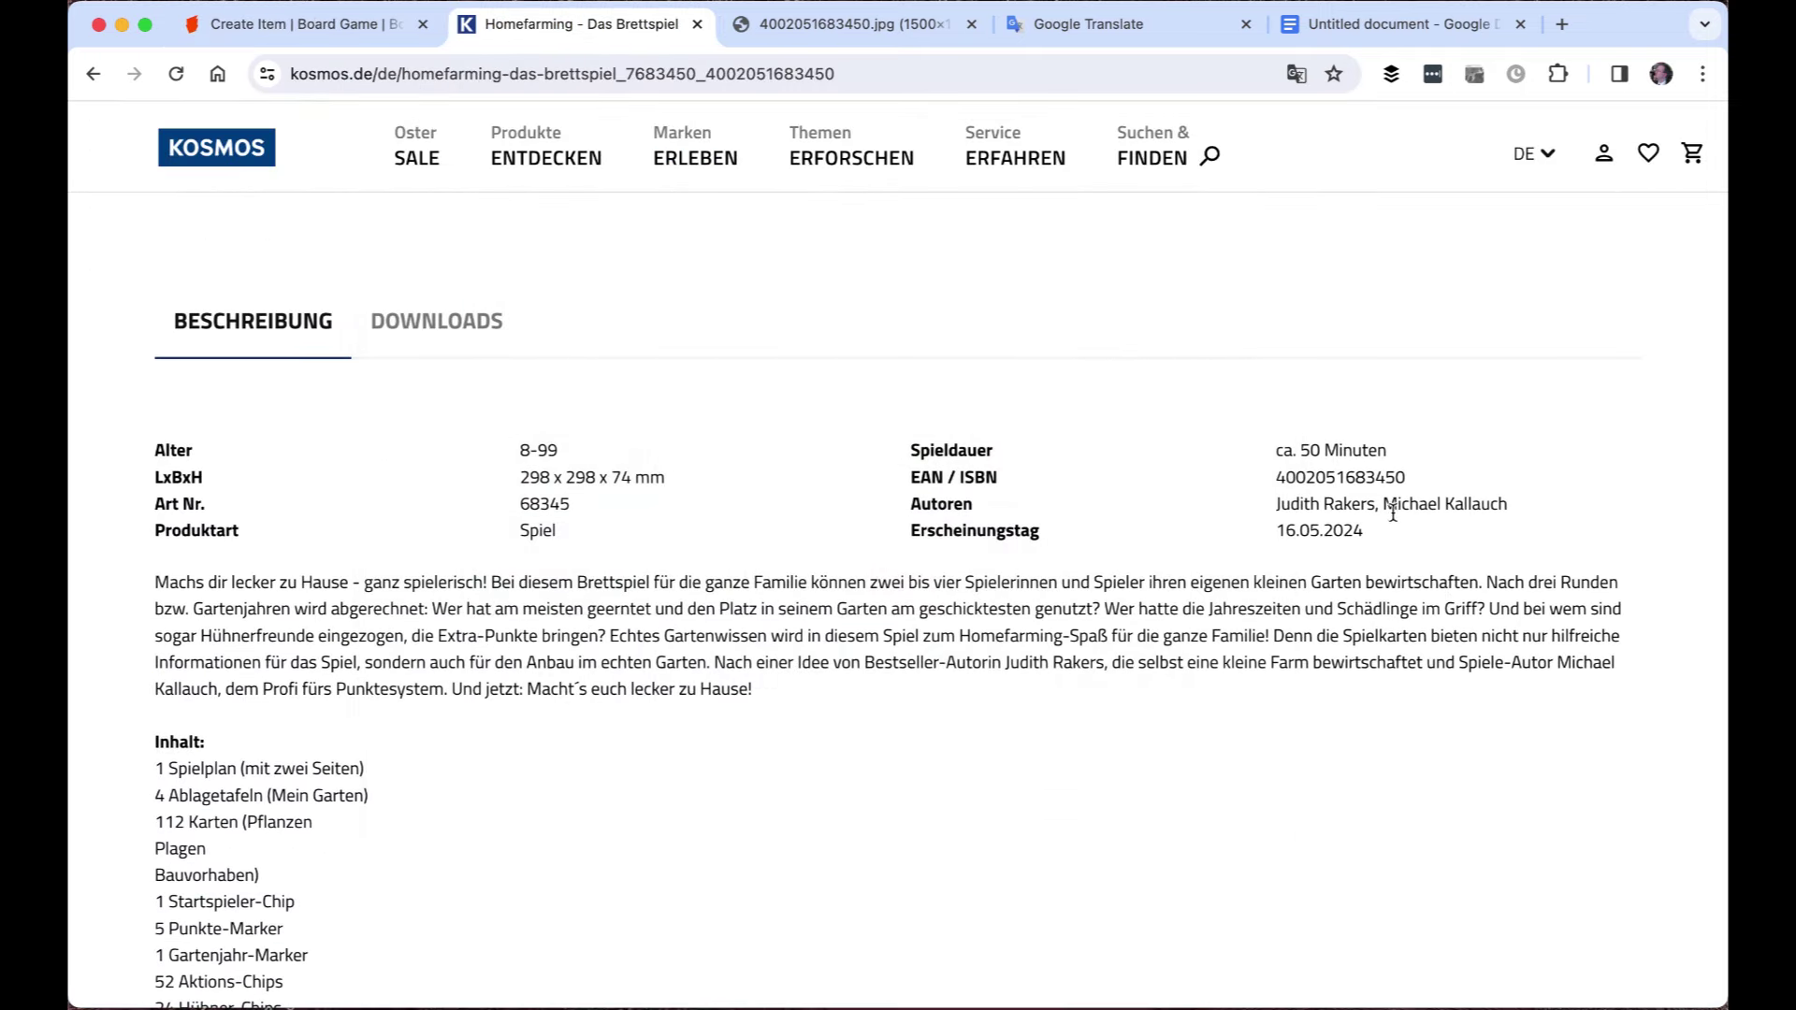
left_click_drag(1383, 503, 1516, 509)
key("super+c")
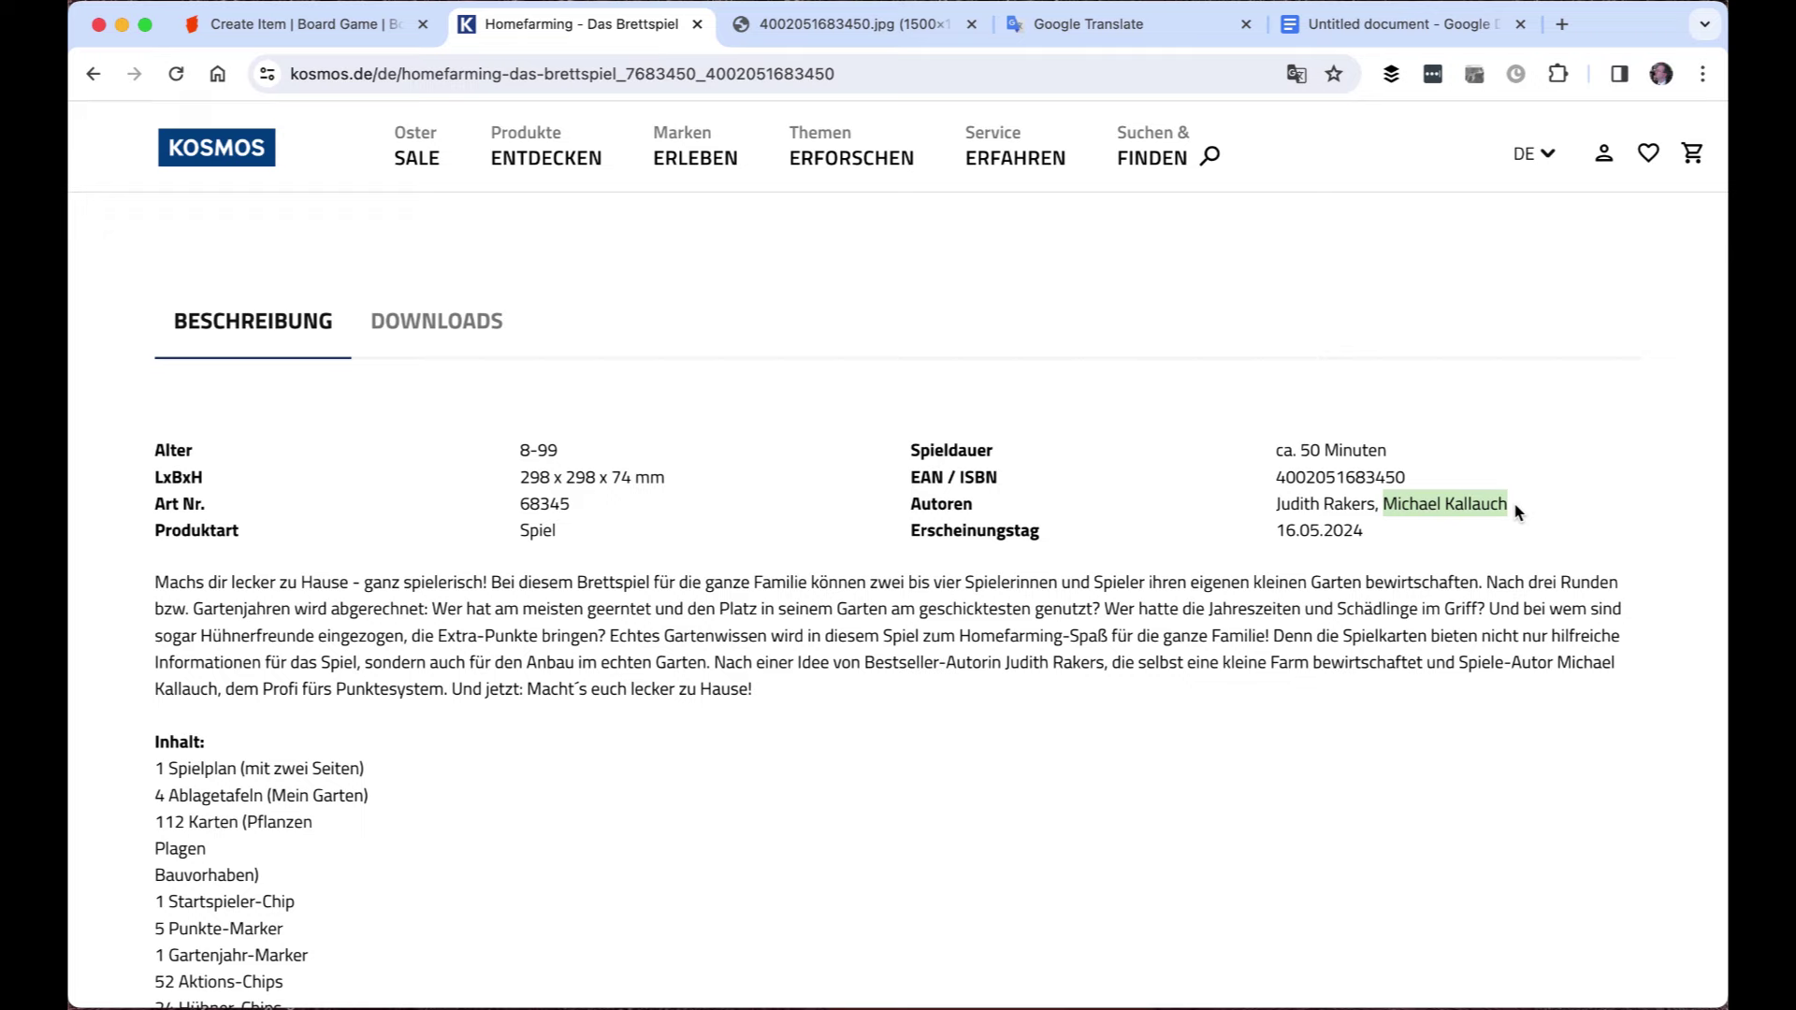
left_click(309, 25)
key("super+v")
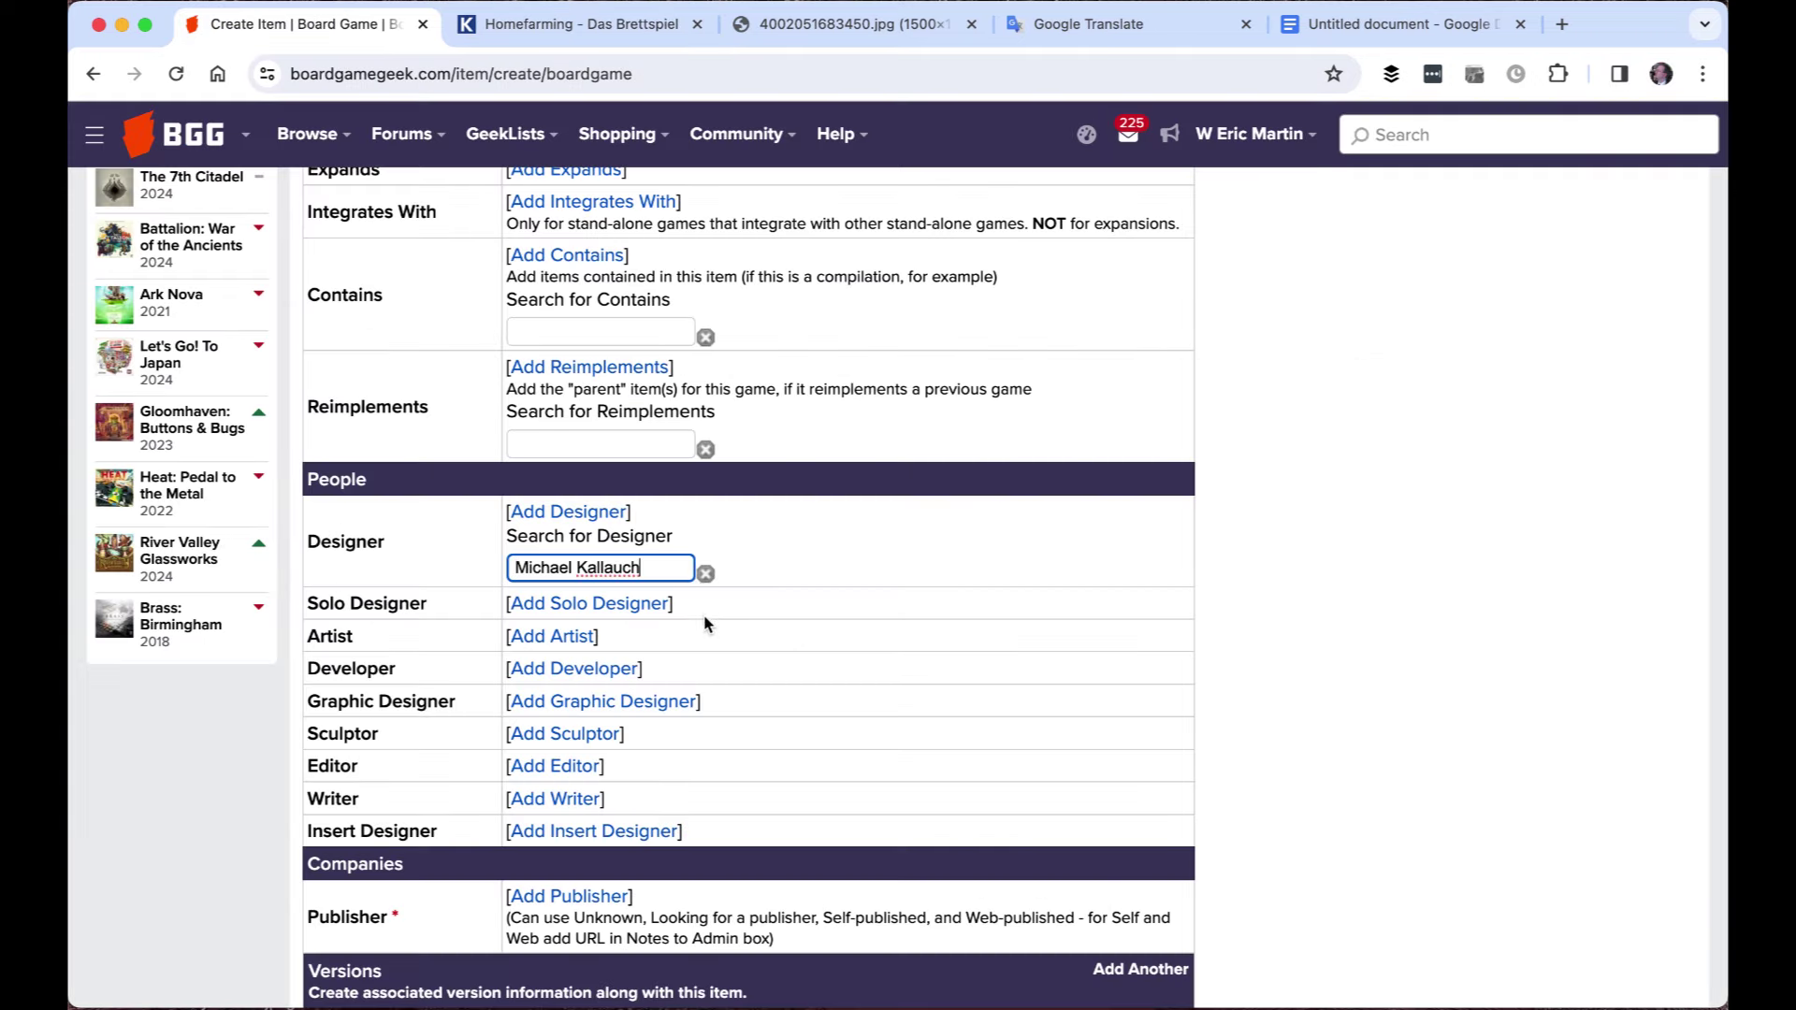
left_click(642, 637)
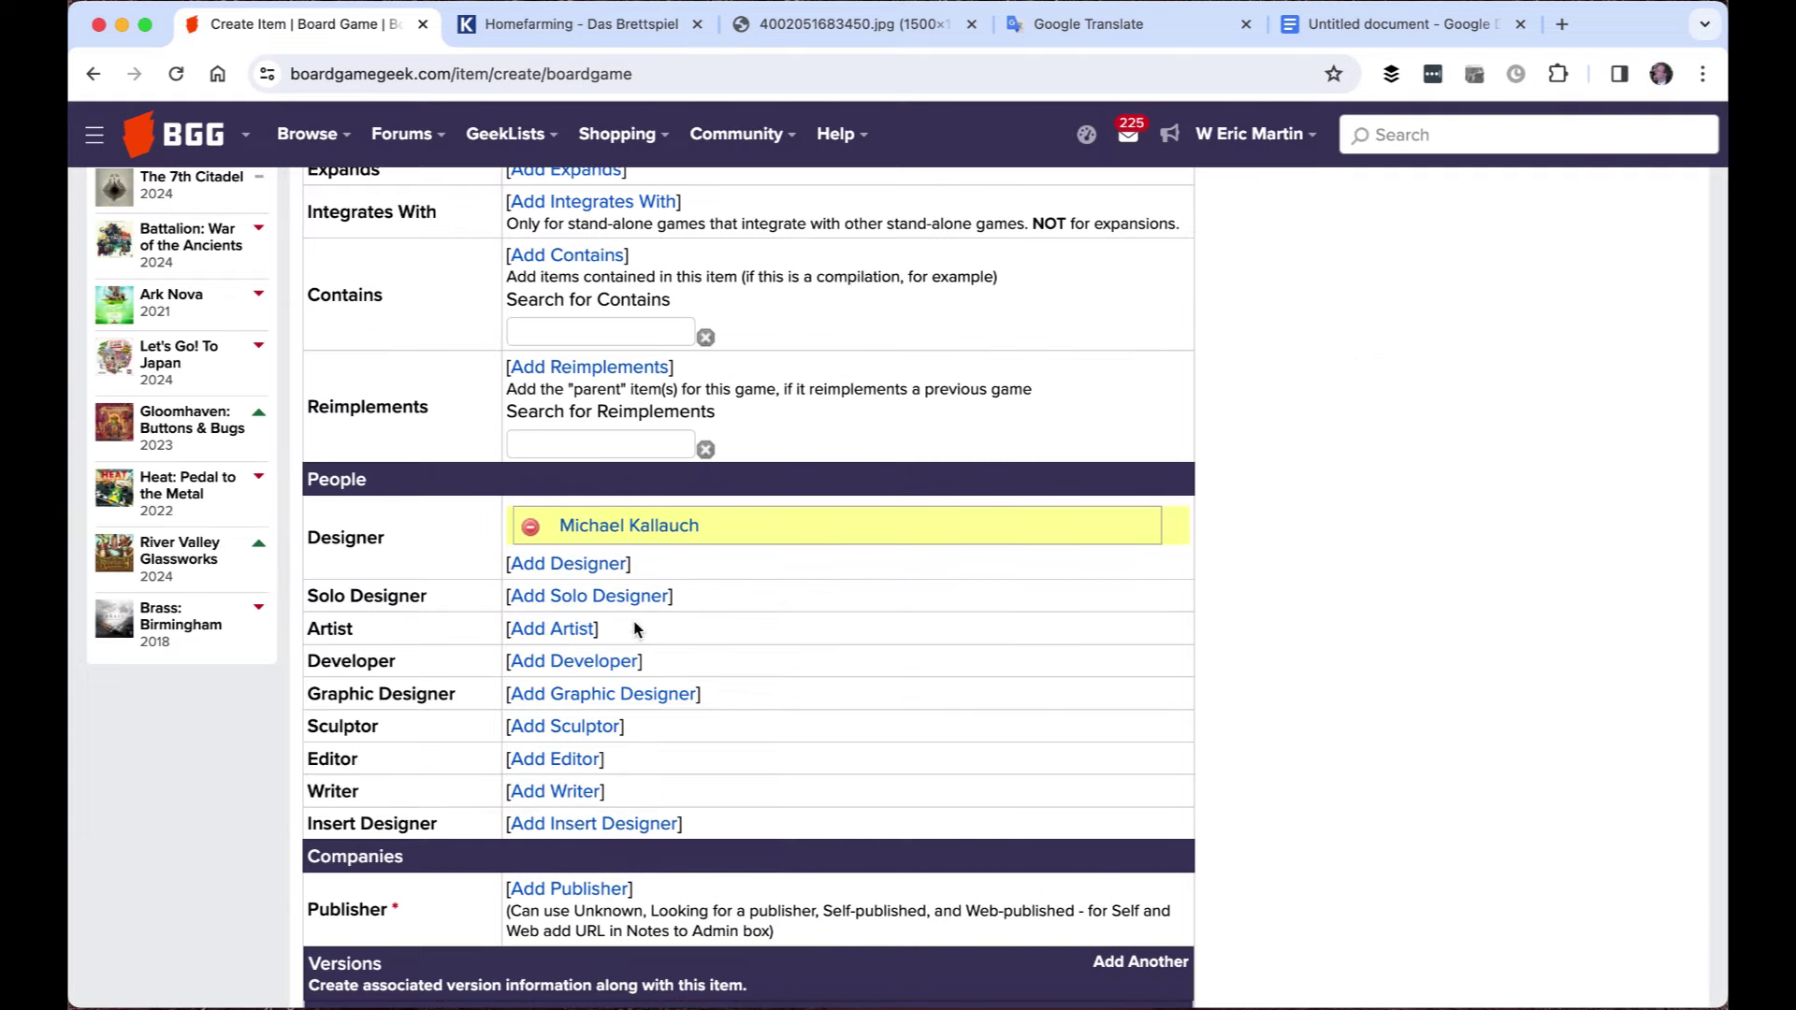
left_click(591, 563)
type("judith ")
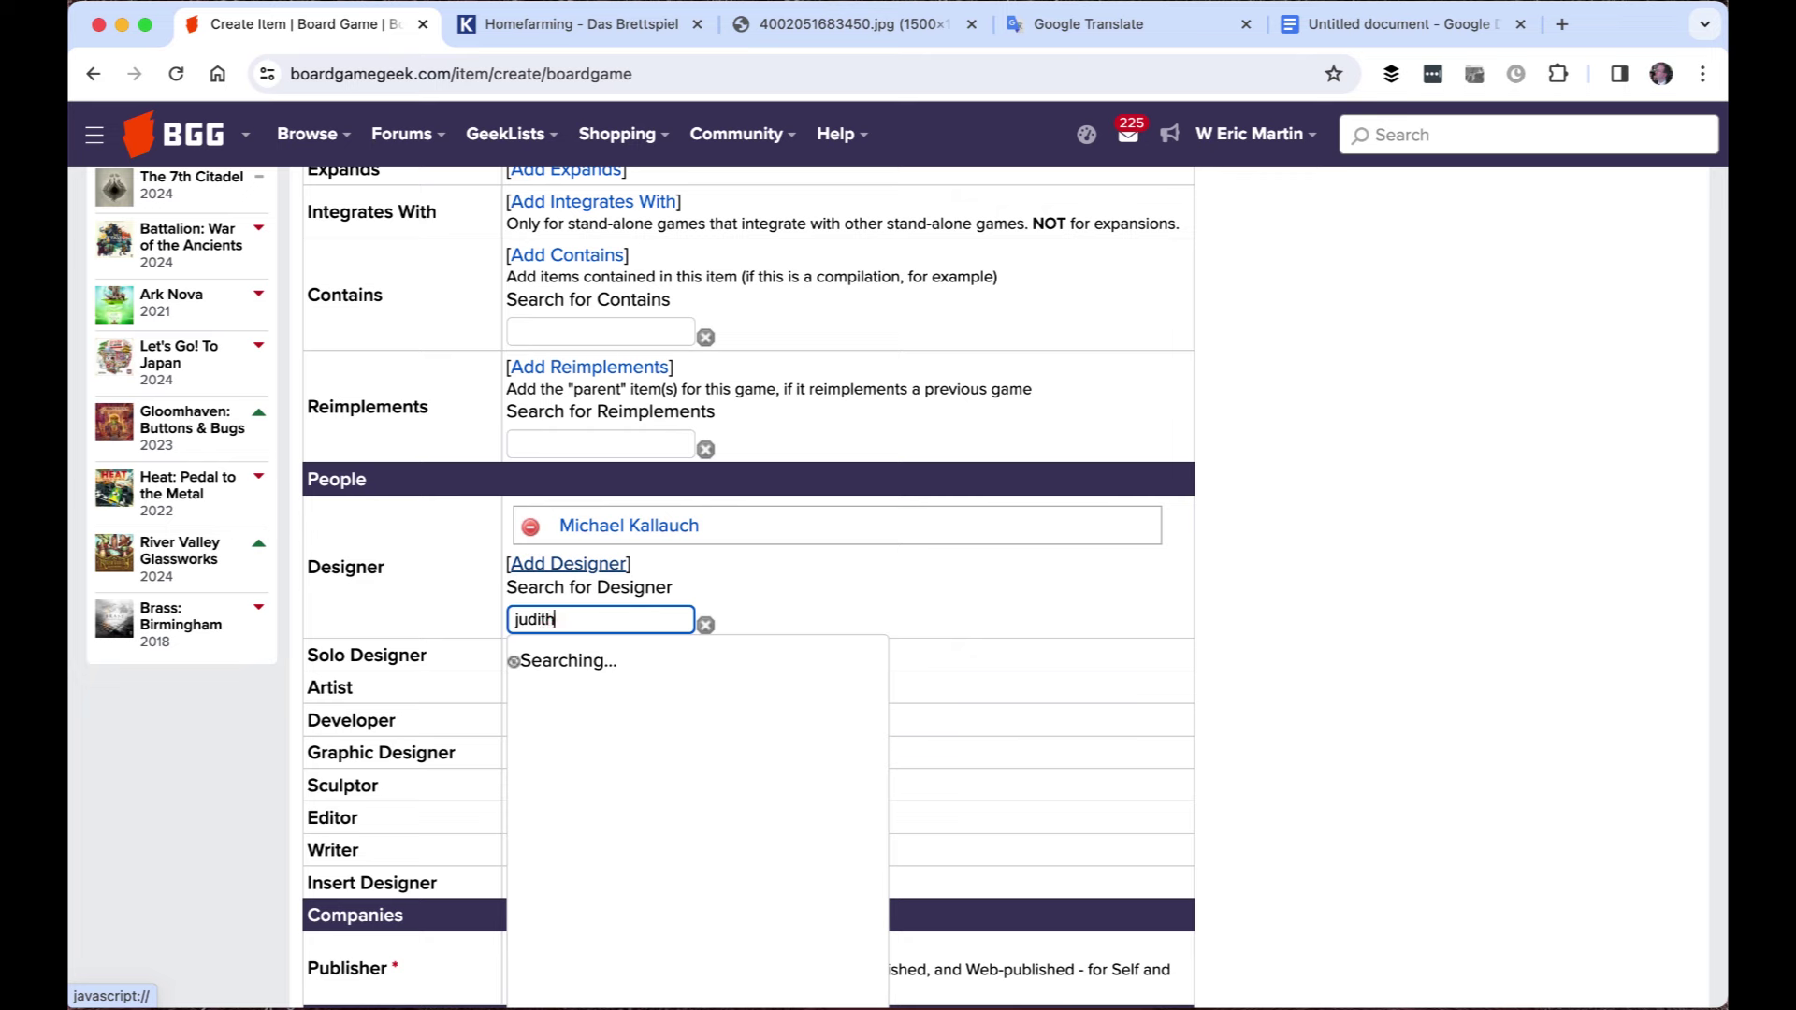
type("ra")
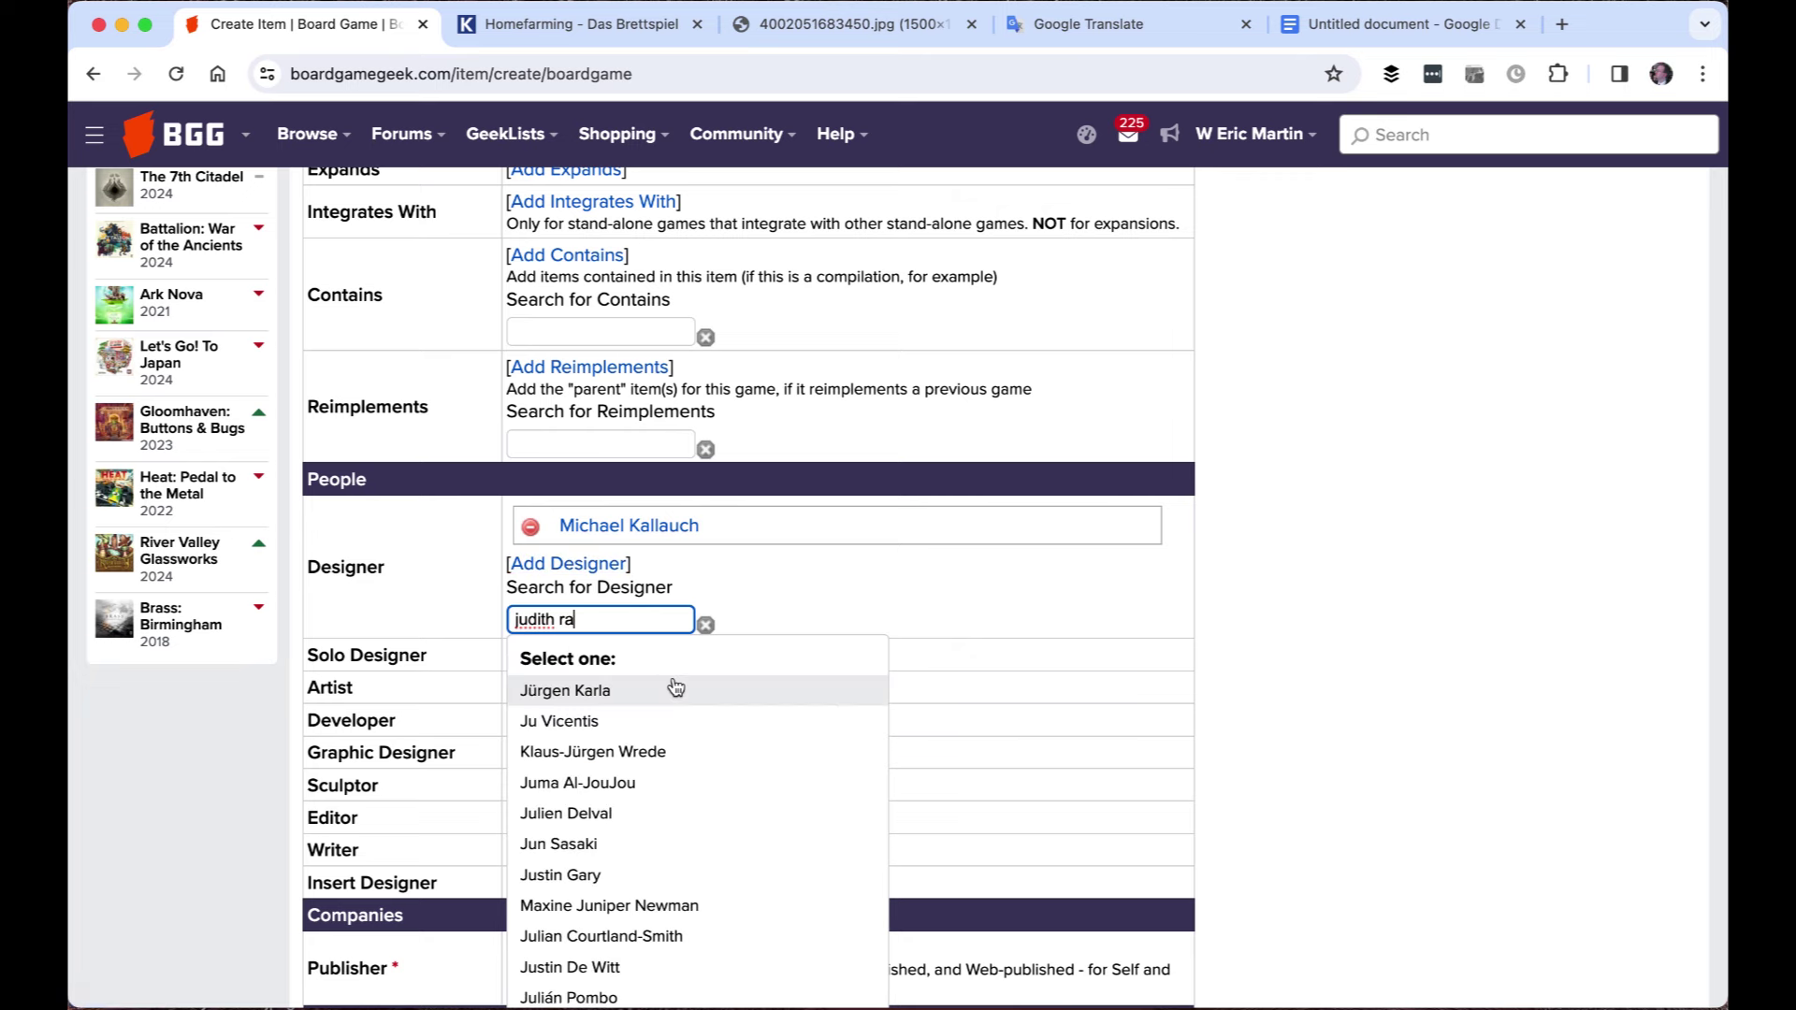
type("k")
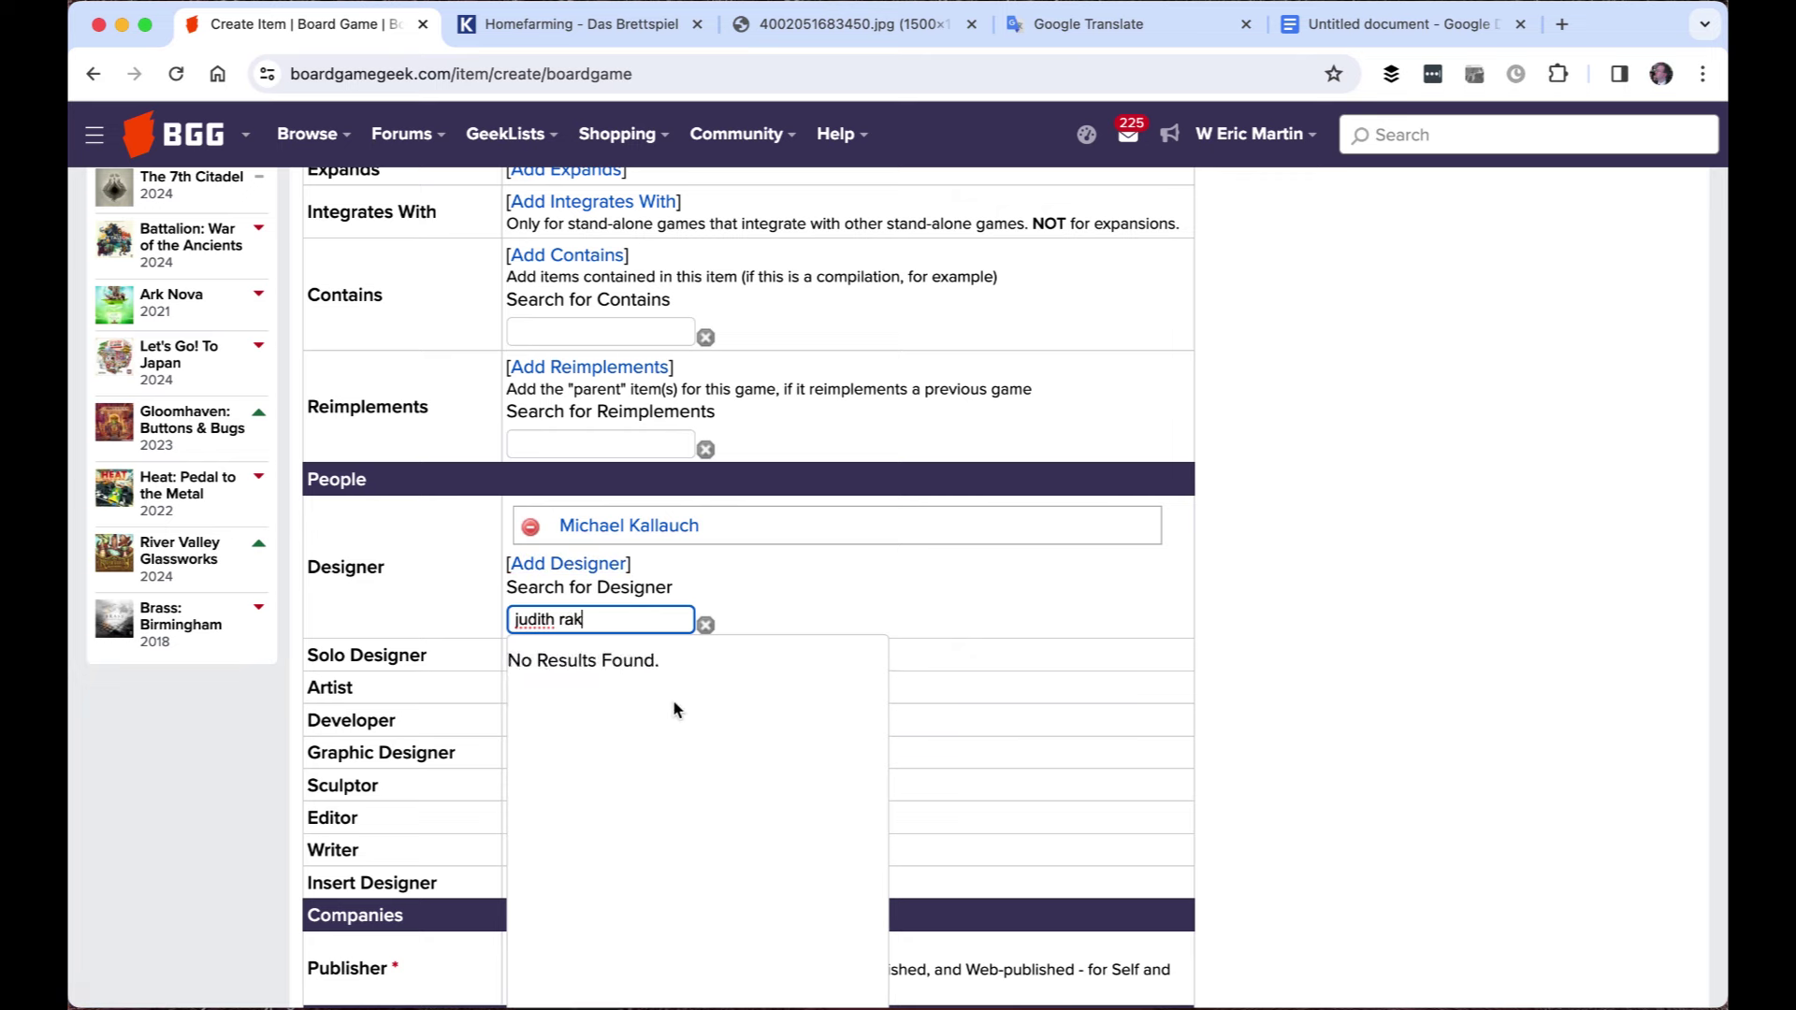
left_click(706, 624)
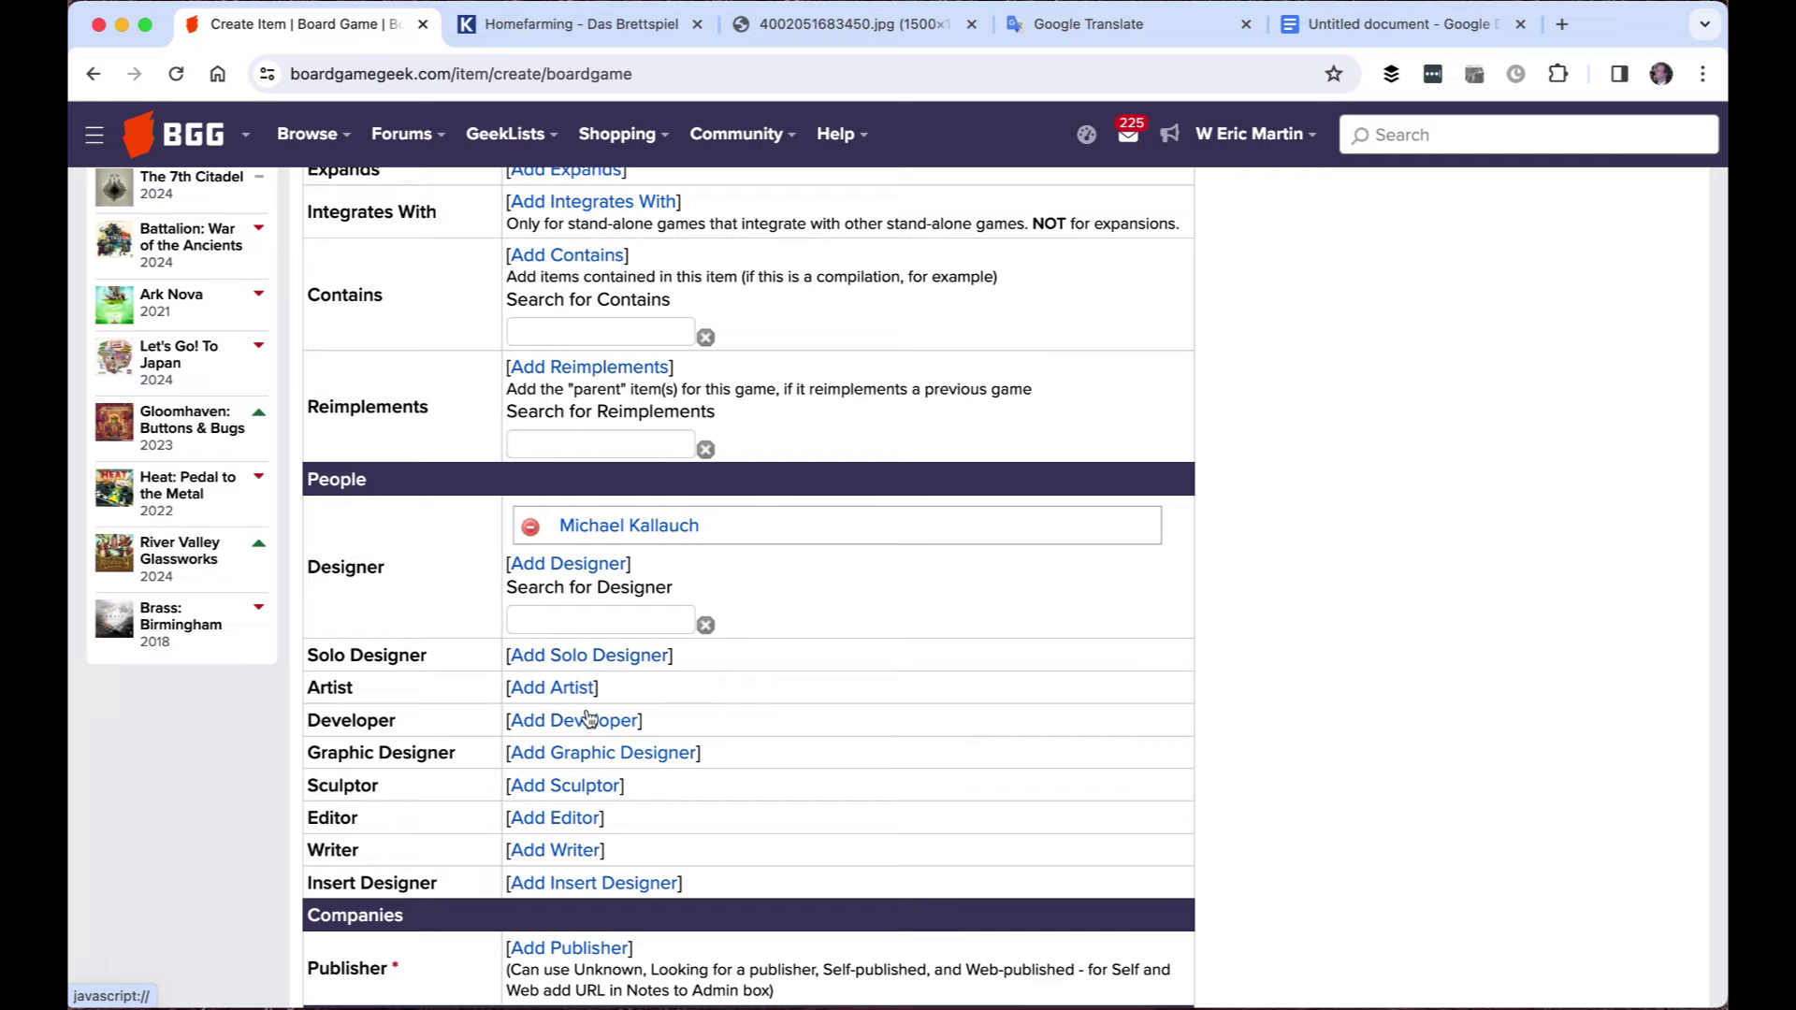
Add KOSMOS as the game's publisher
scroll(777, 660, "down", 4)
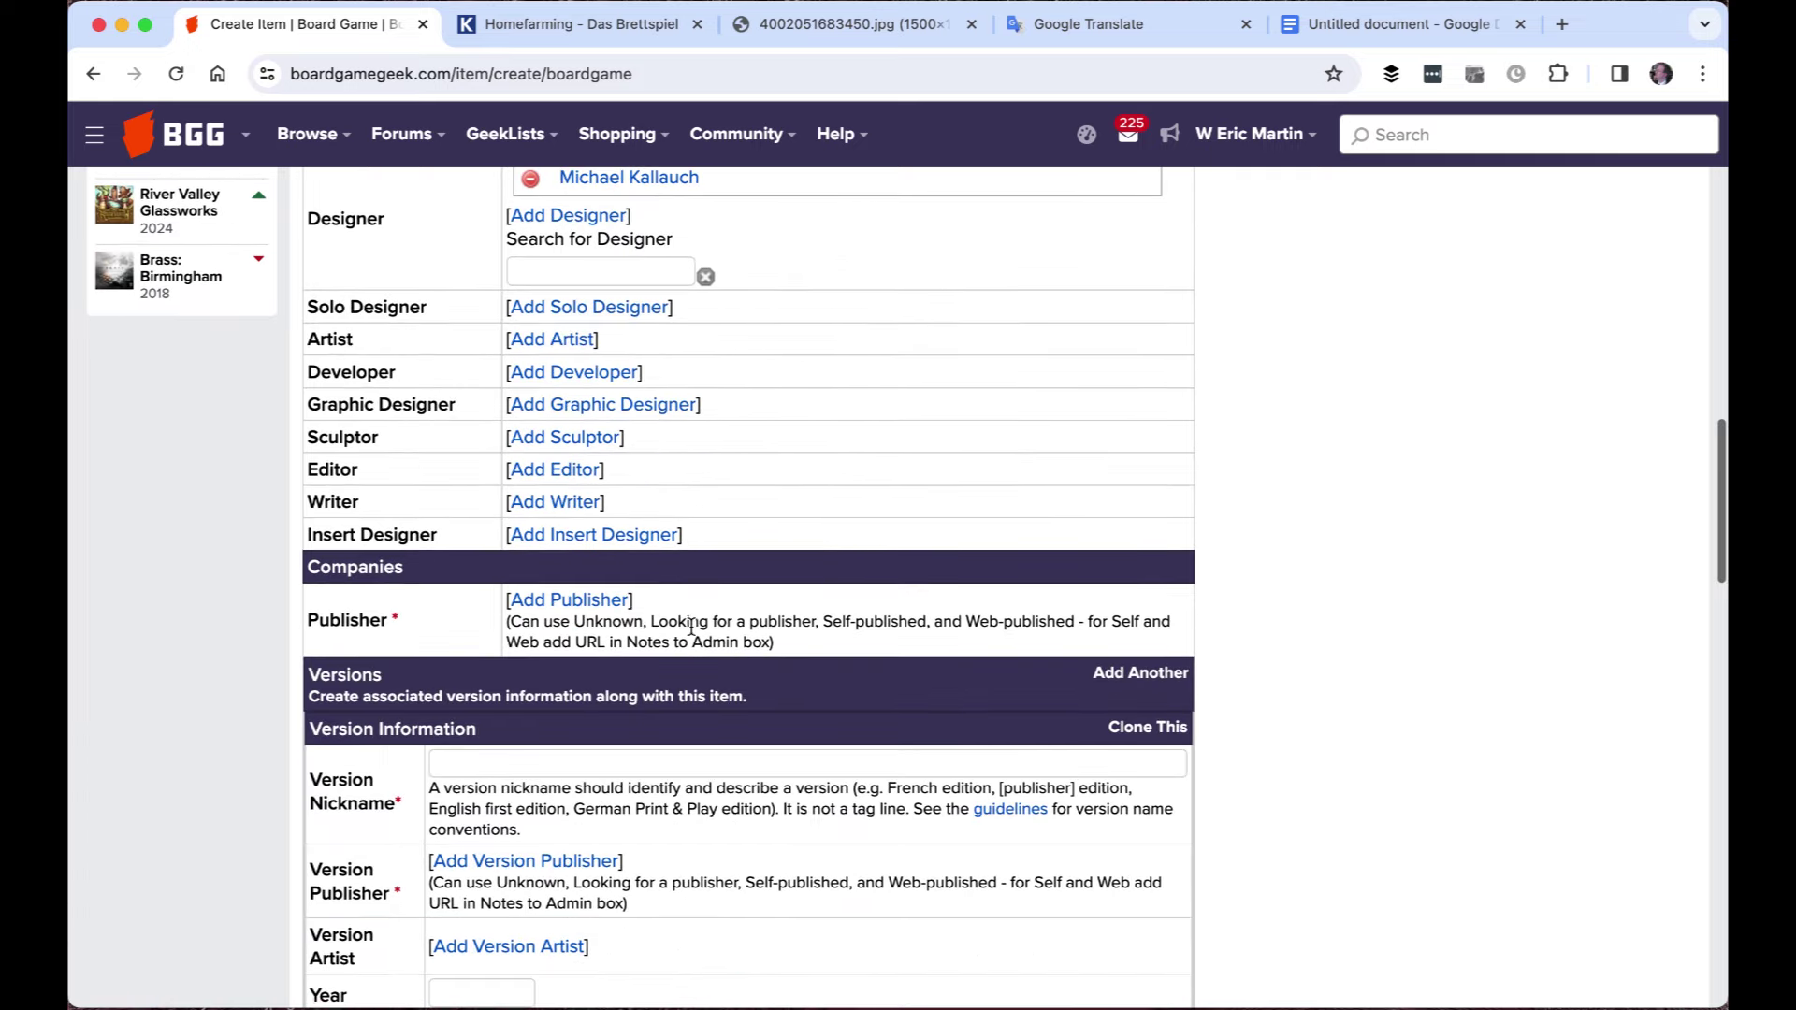
left_click(569, 601)
type("kosmos")
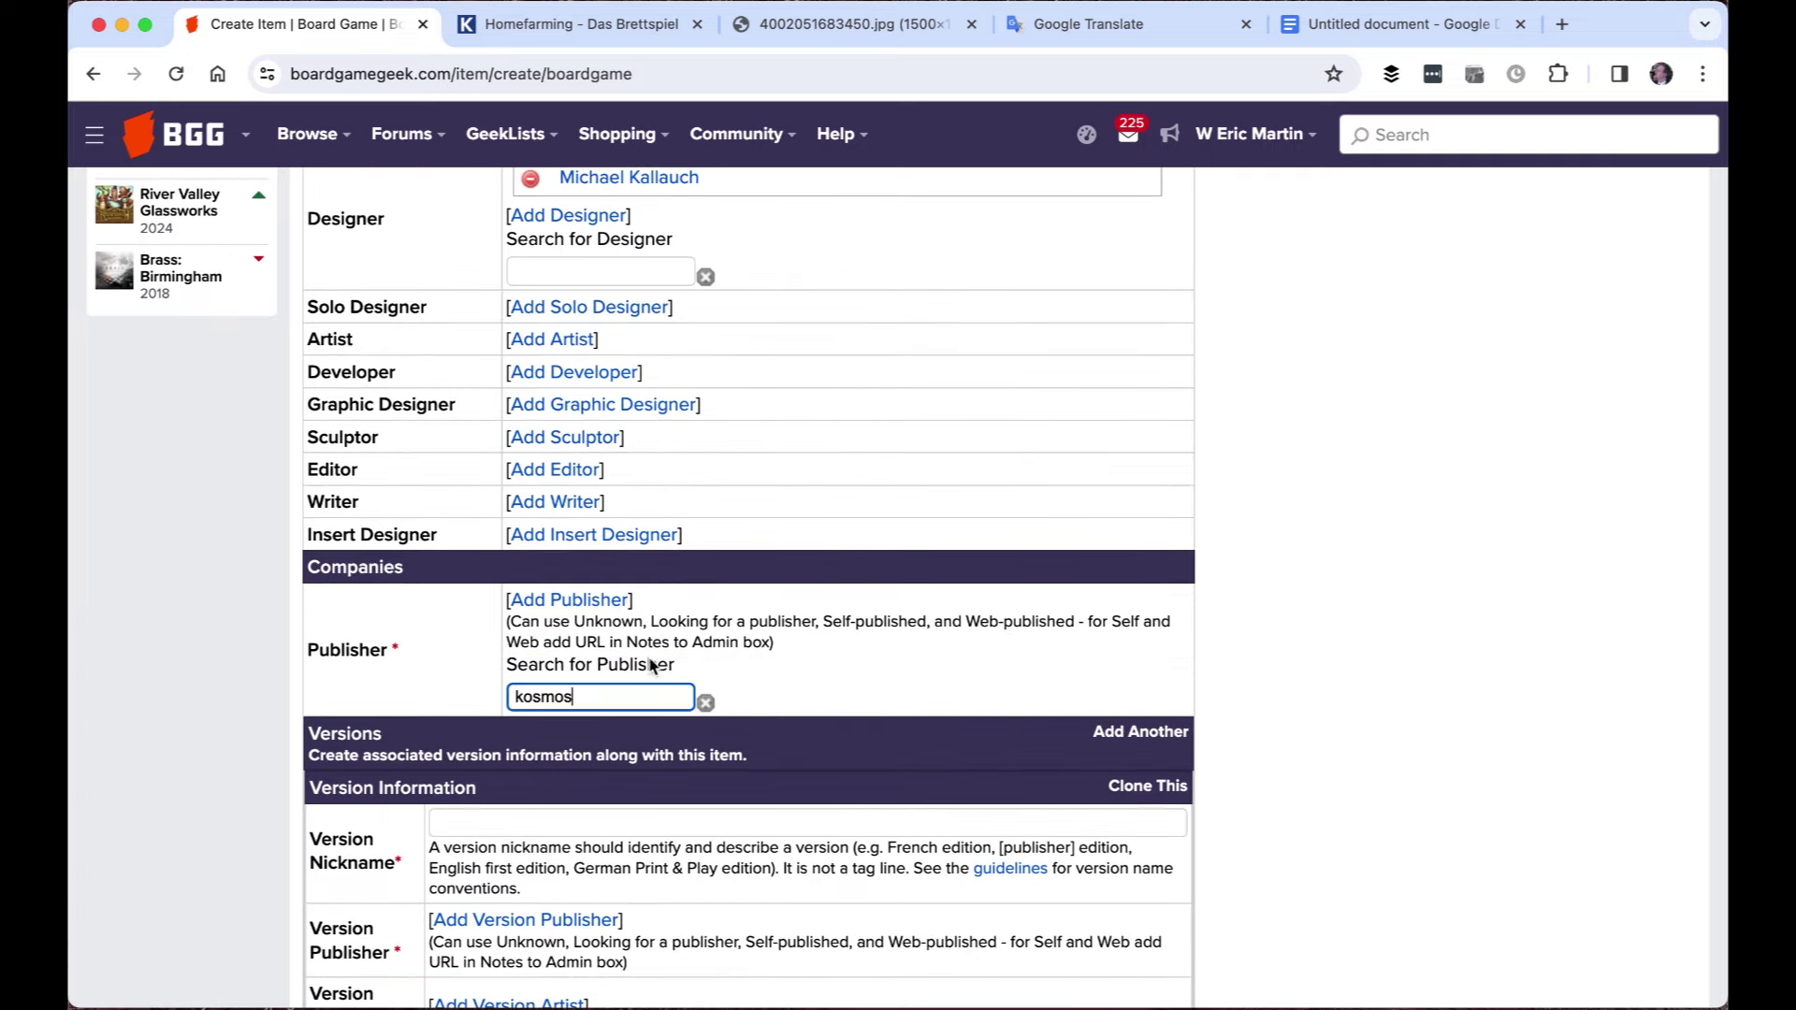
left_click(568, 765)
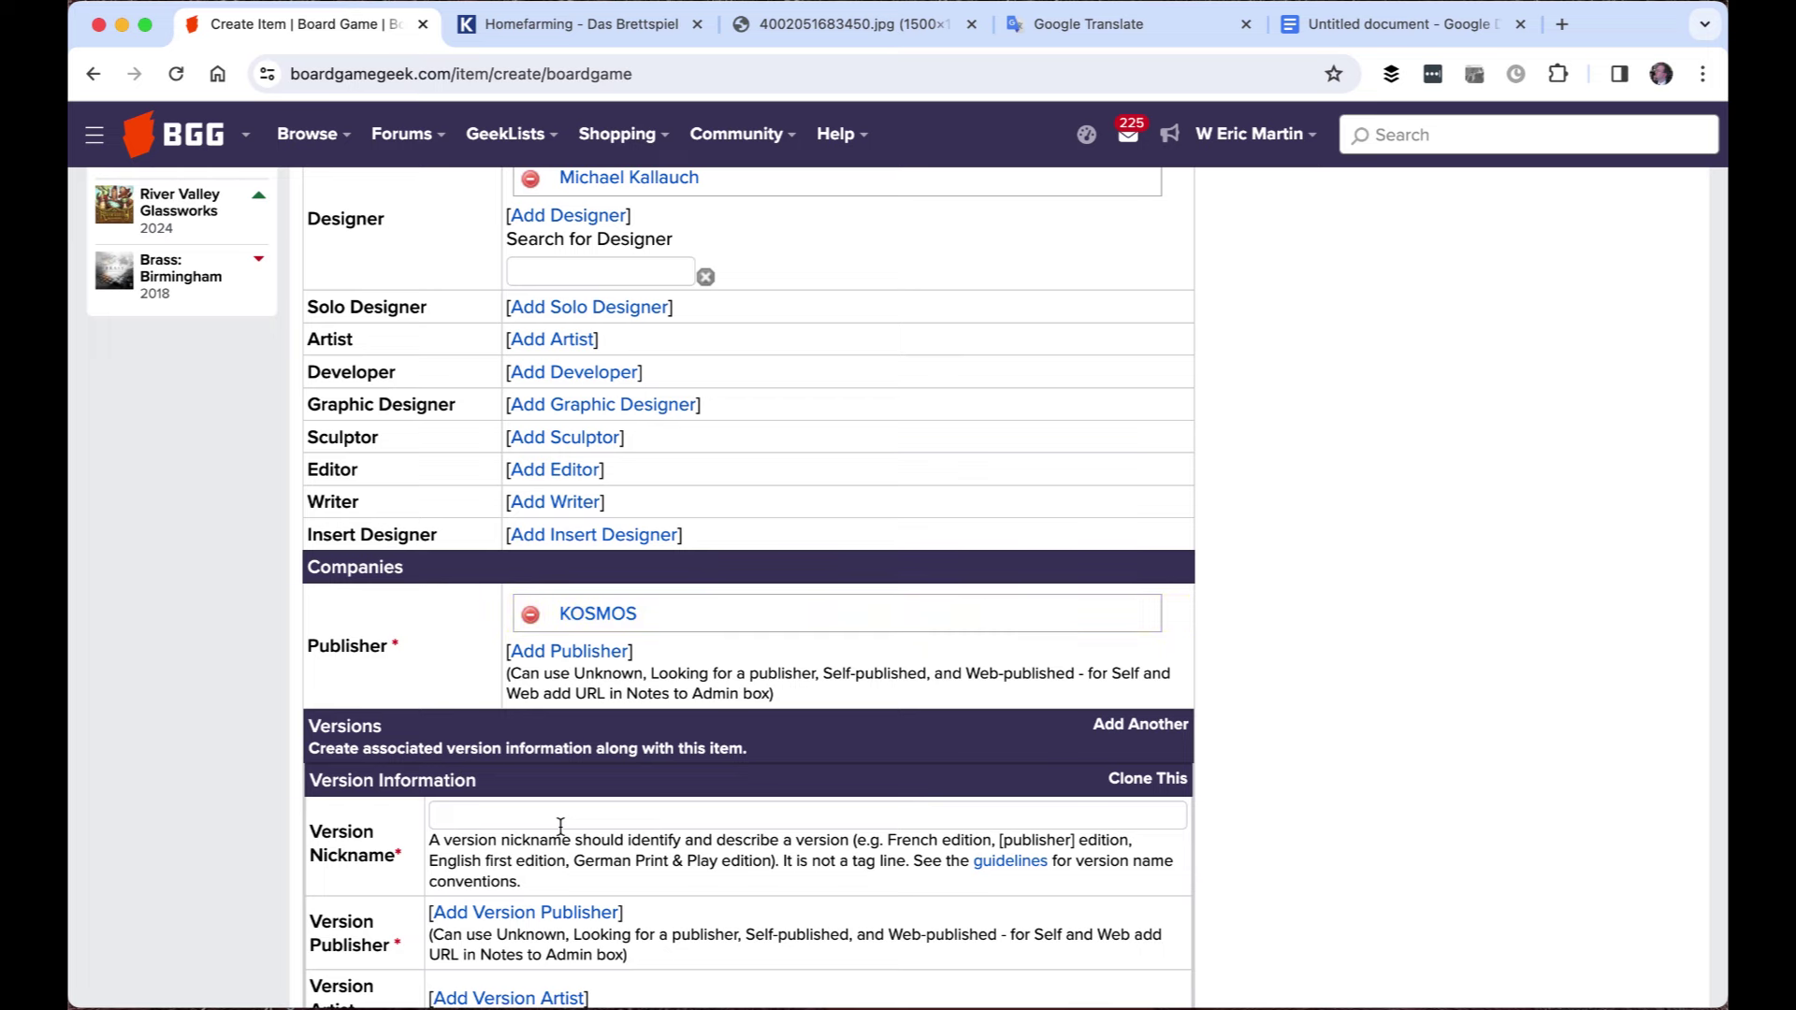
Name the version 'German edition', released 2024, with publisher KOSMOS
left_click(560, 823)
type("German ")
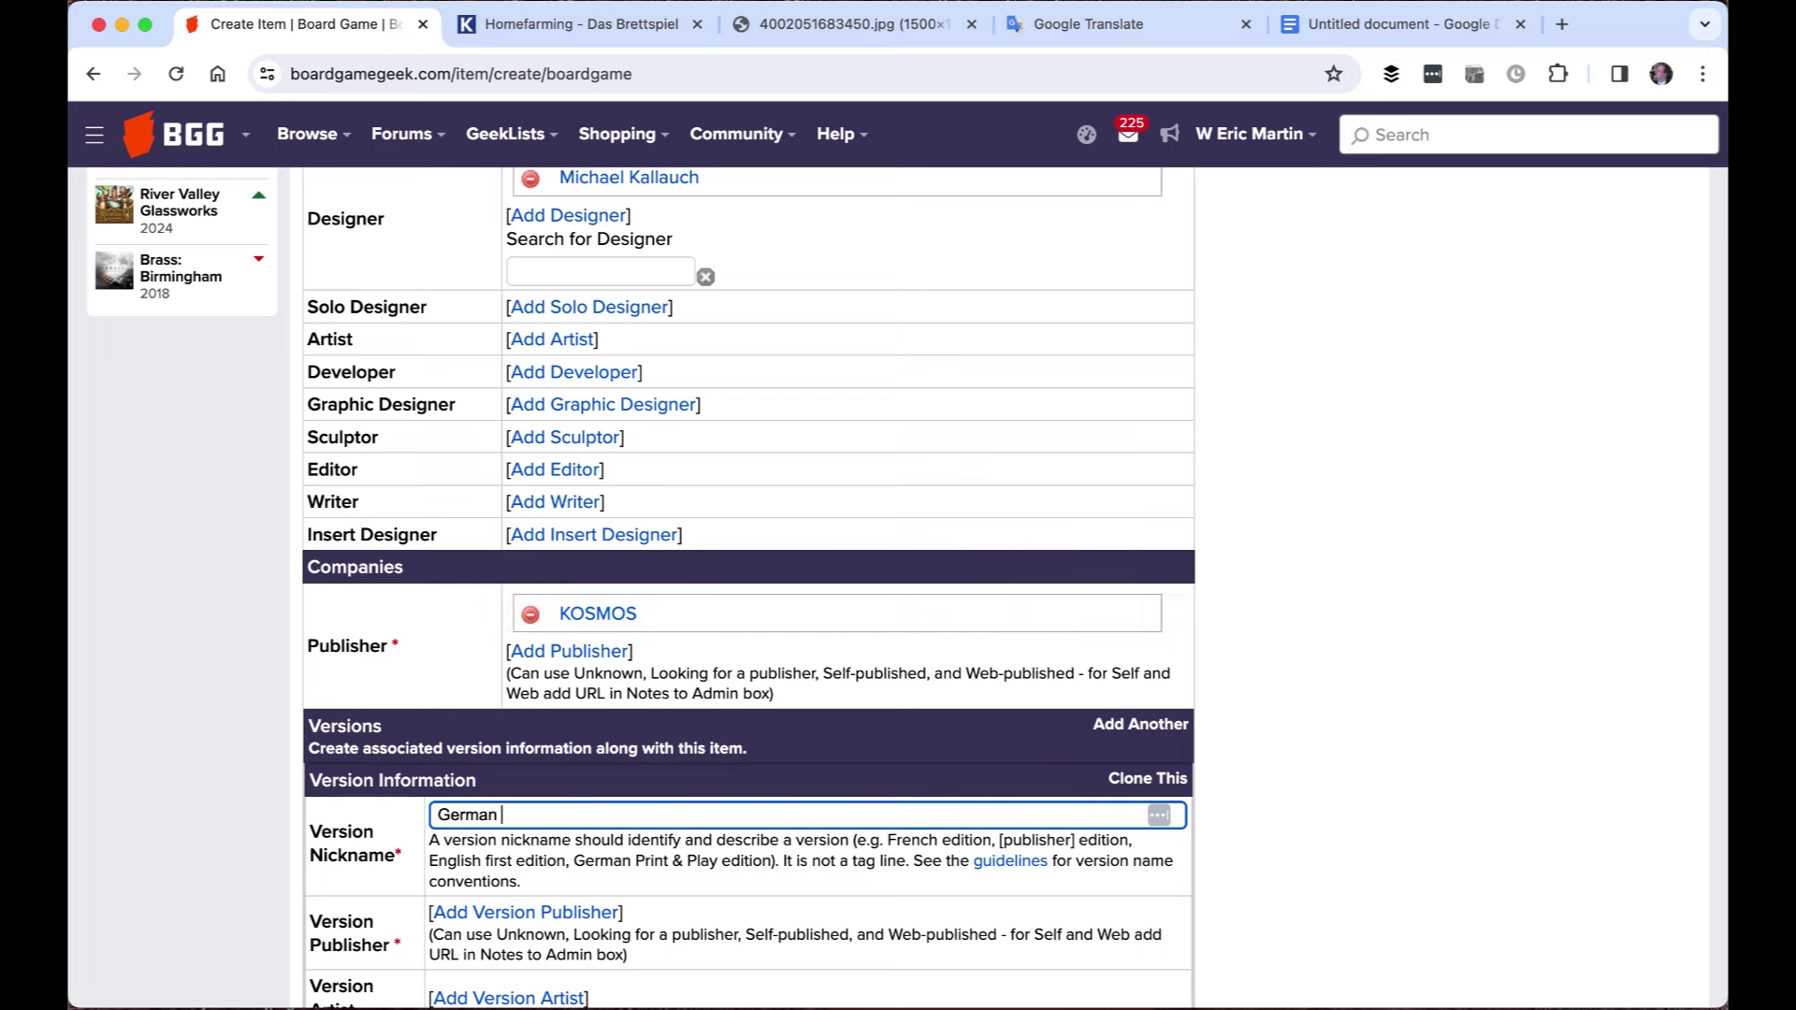
type("edition")
key("Tab")
type("2024")
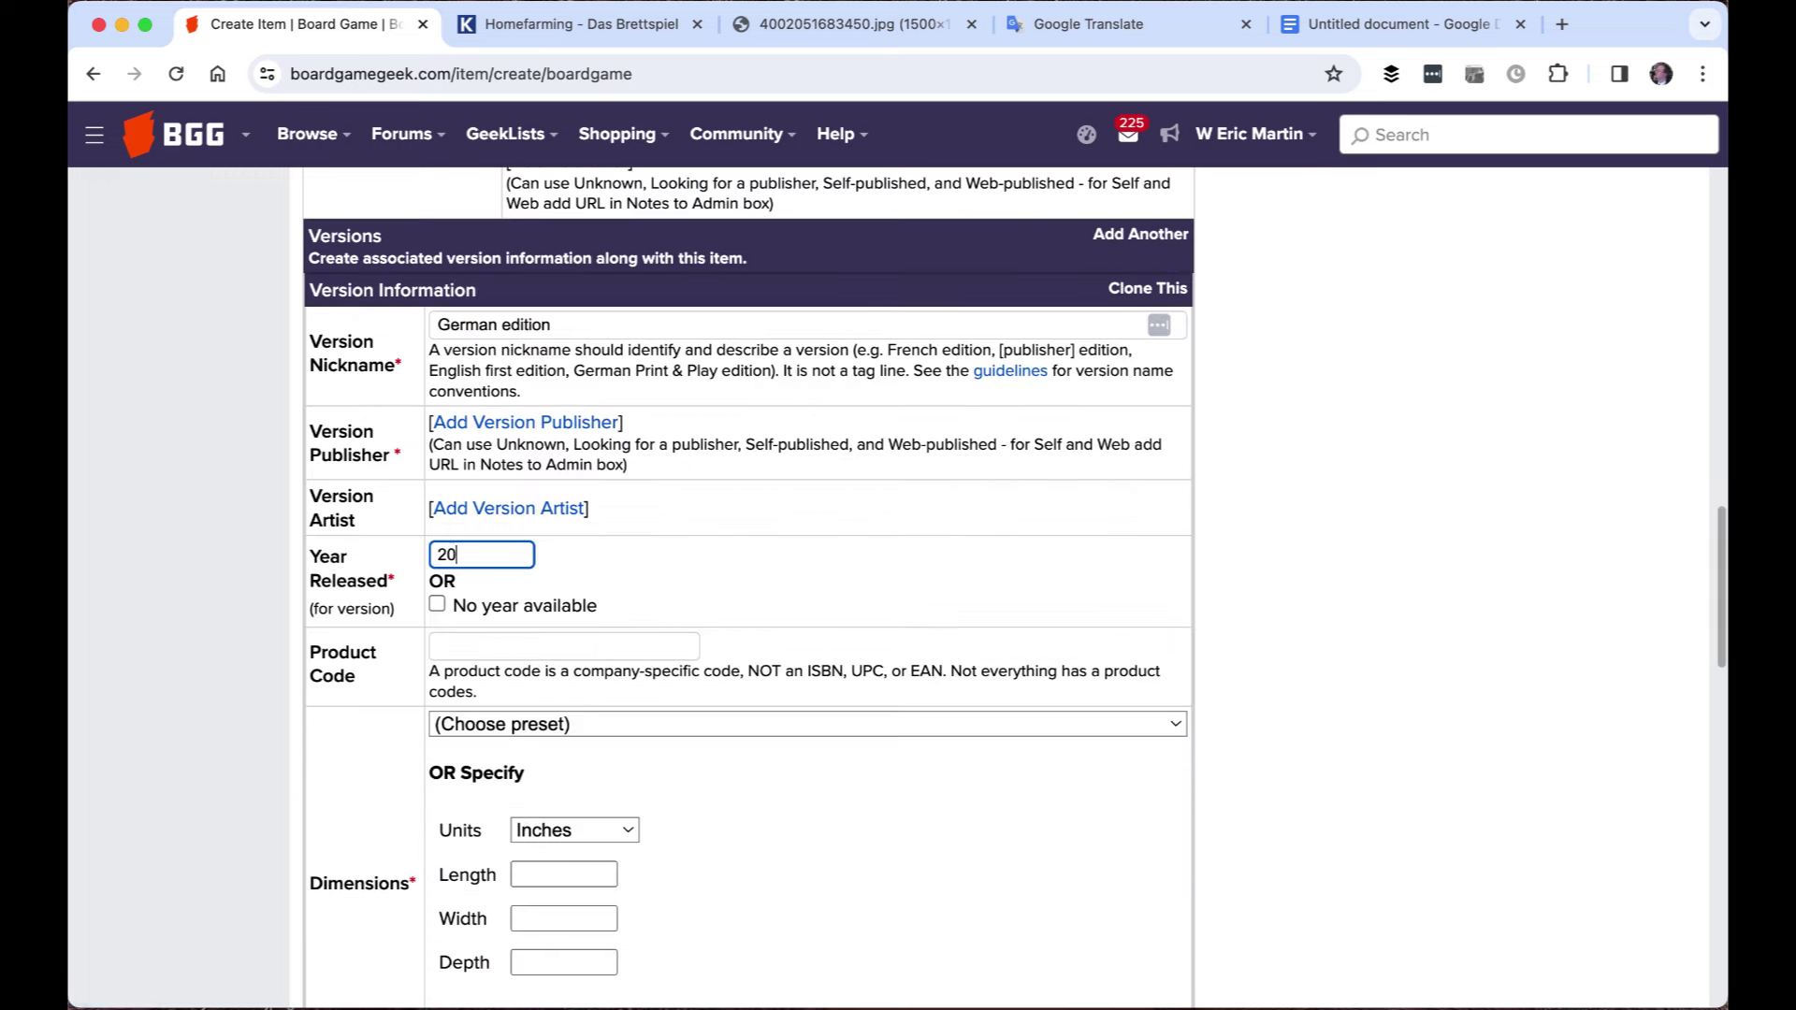
left_click(528, 422)
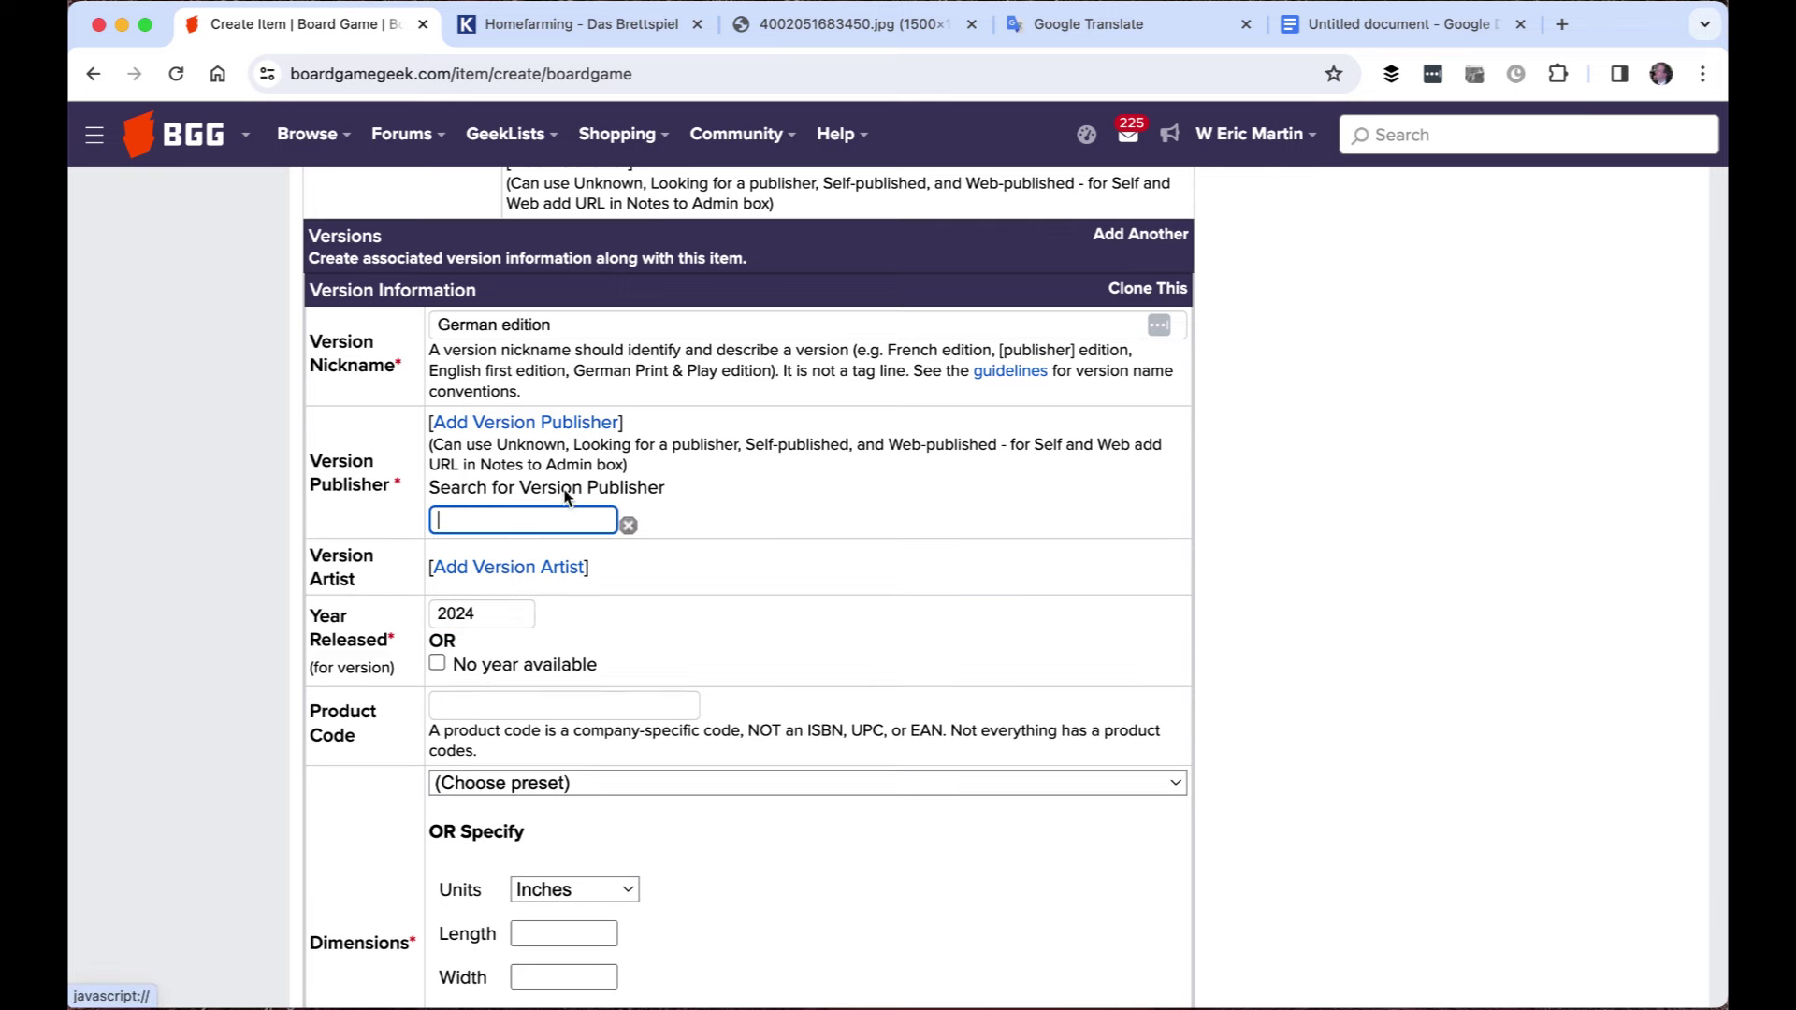
type("kosmos")
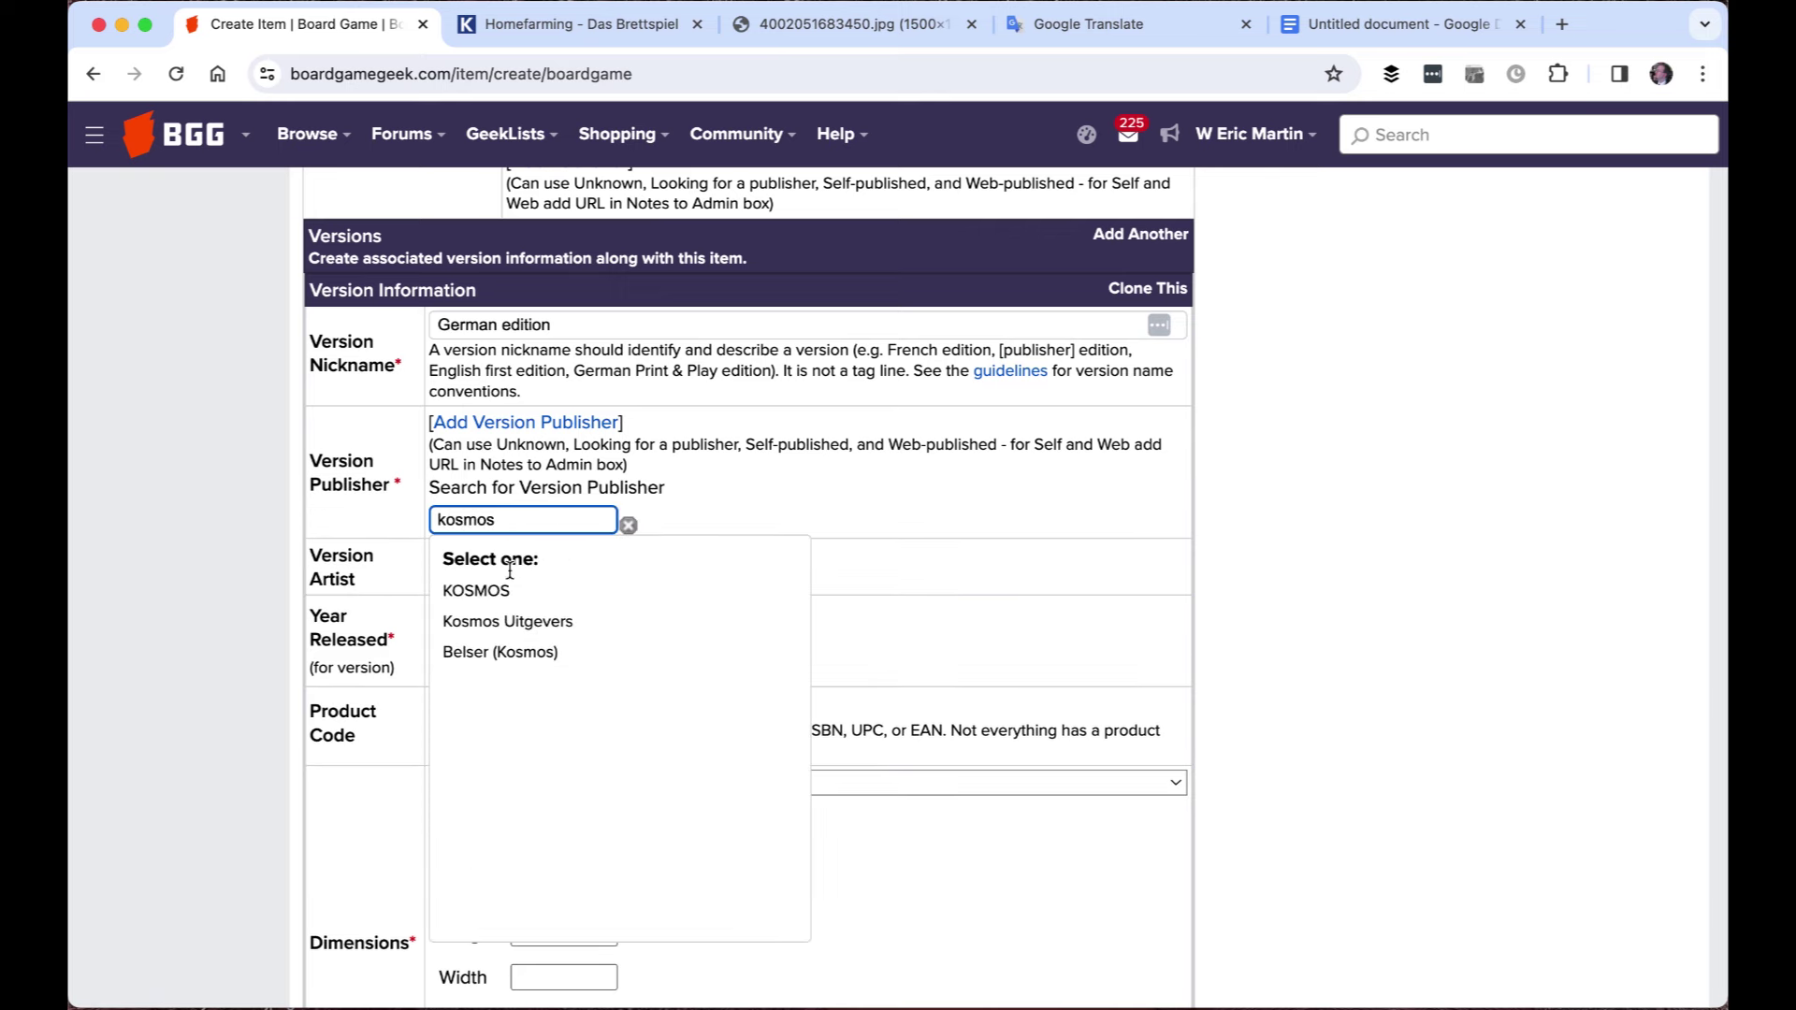
left_click(509, 590)
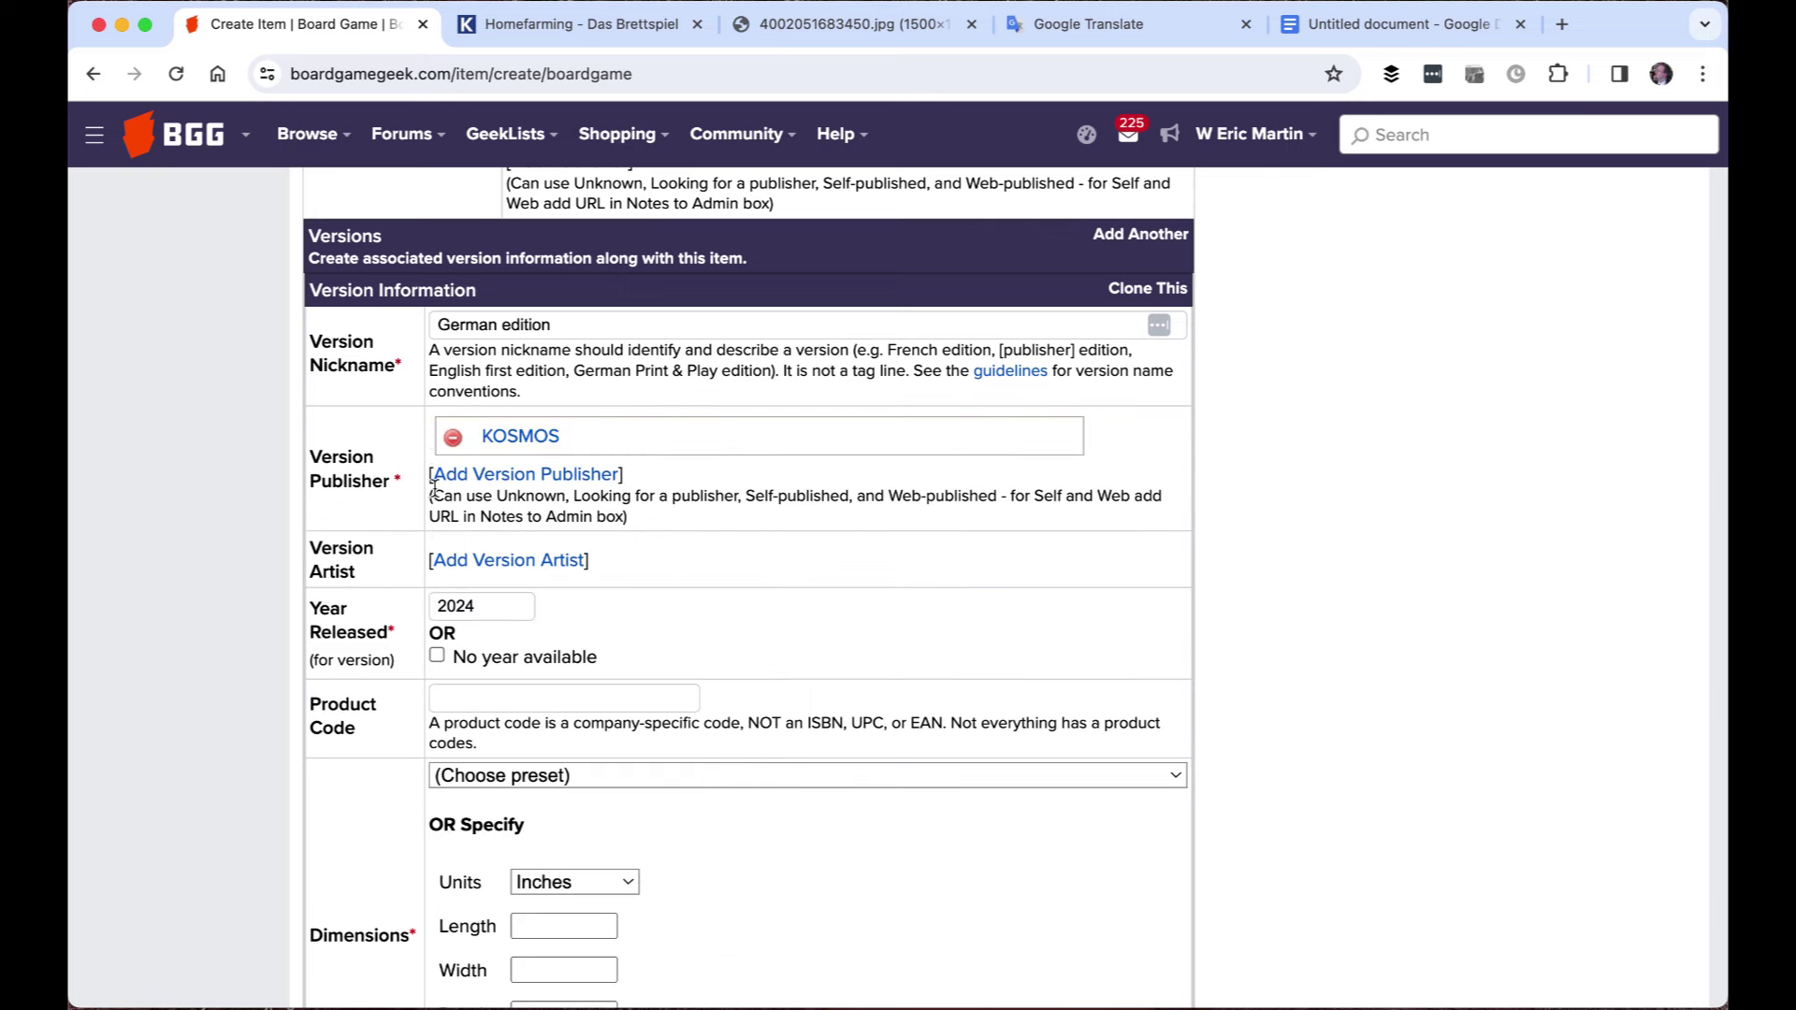
left_click(400, 369)
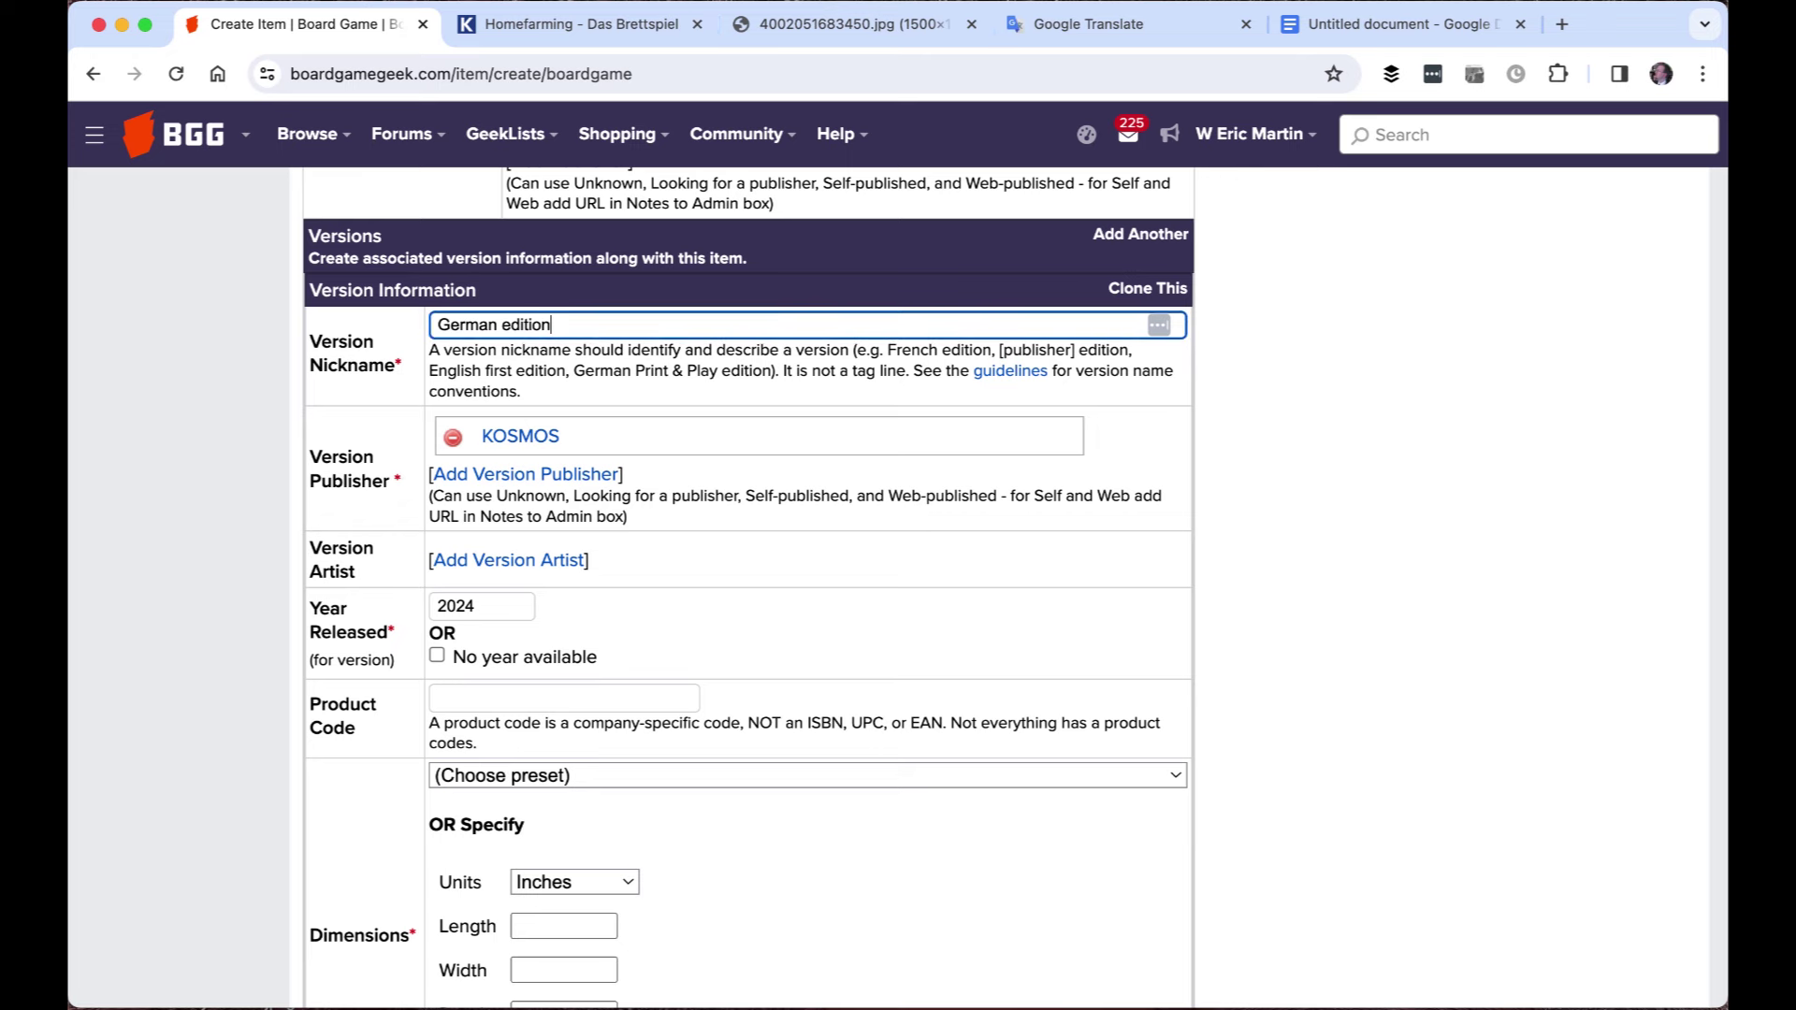
Copy article number 68345 from Kosmos into the version's Product Code
left_click(972, 24)
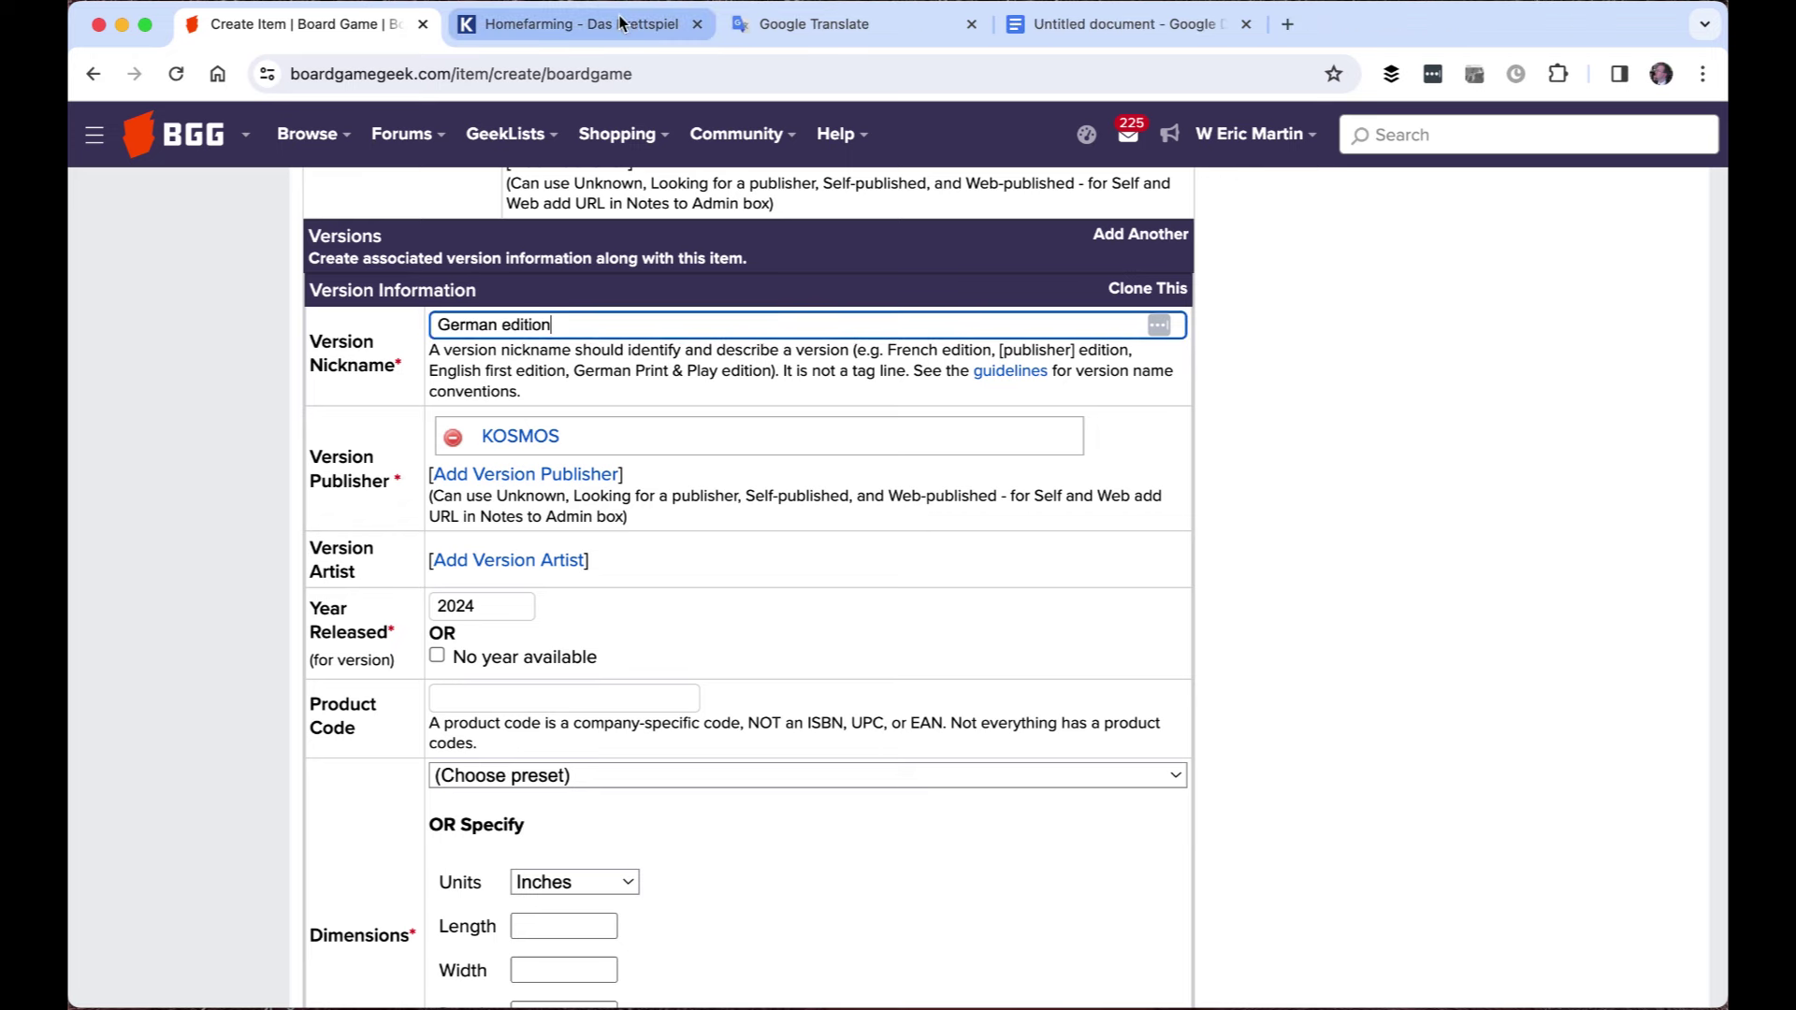
left_click(622, 26)
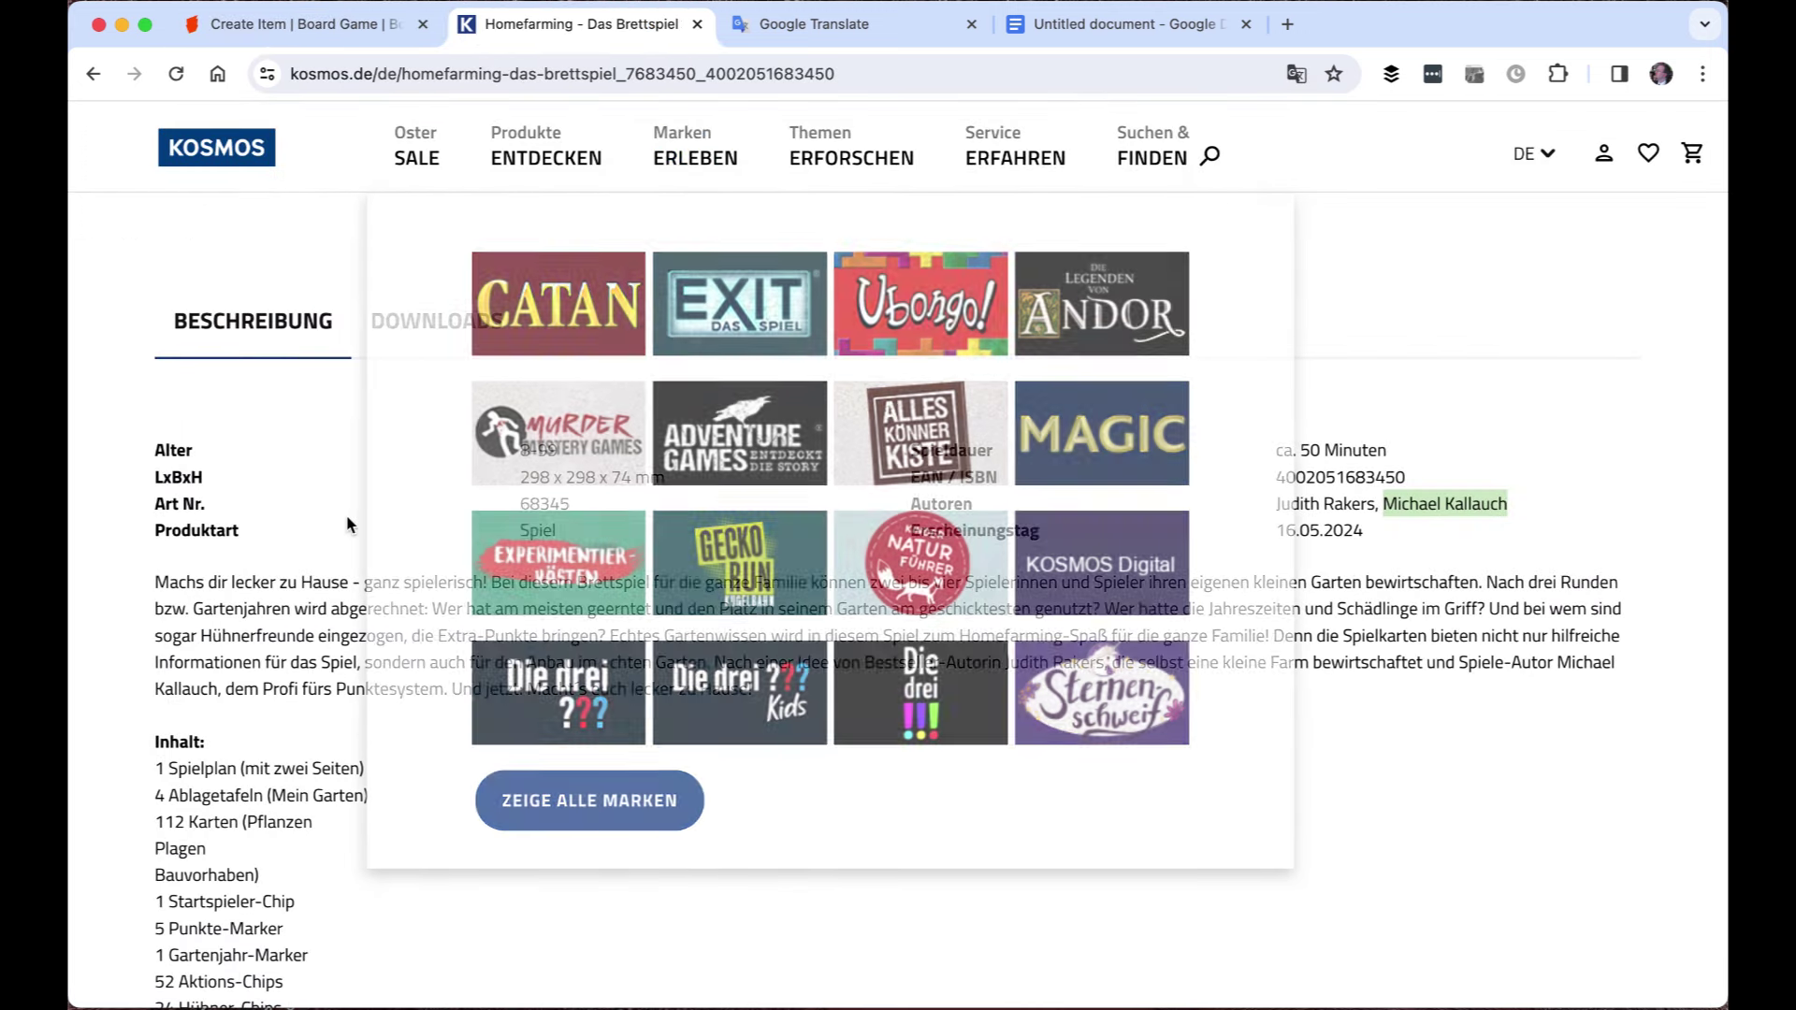
left_click_drag(570, 508, 524, 499)
key("super+c")
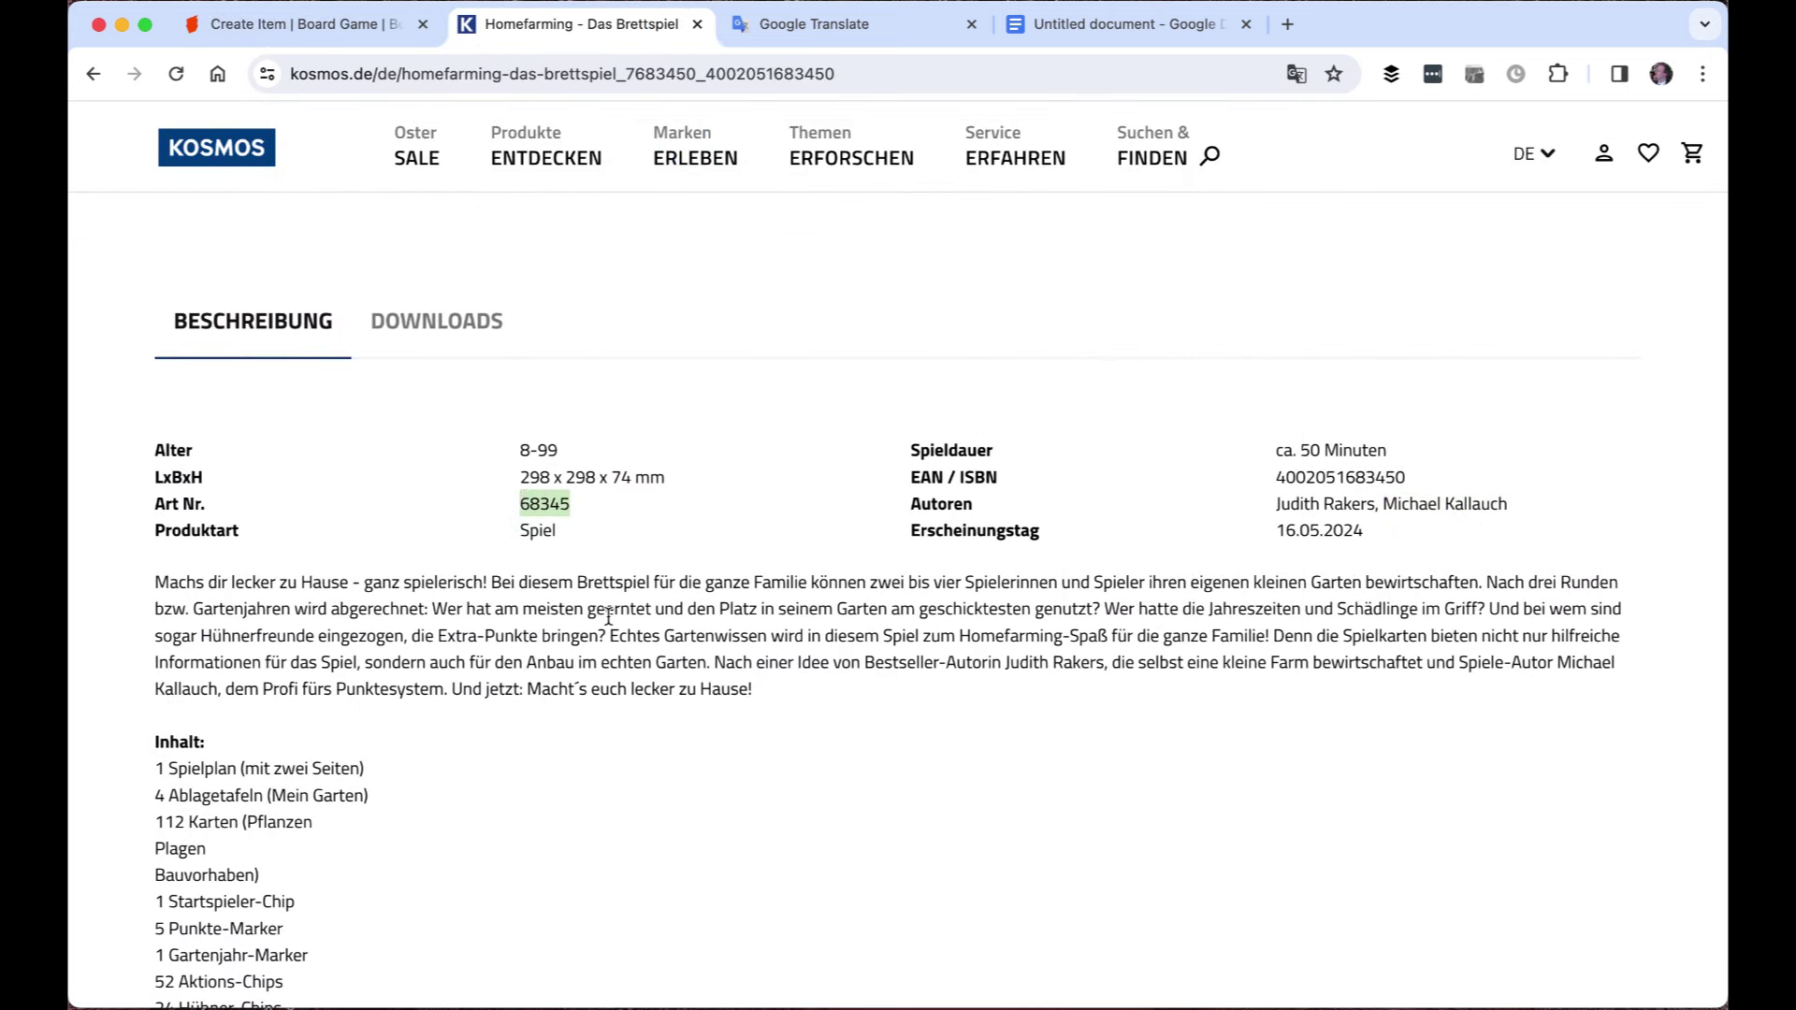
left_click(347, 17)
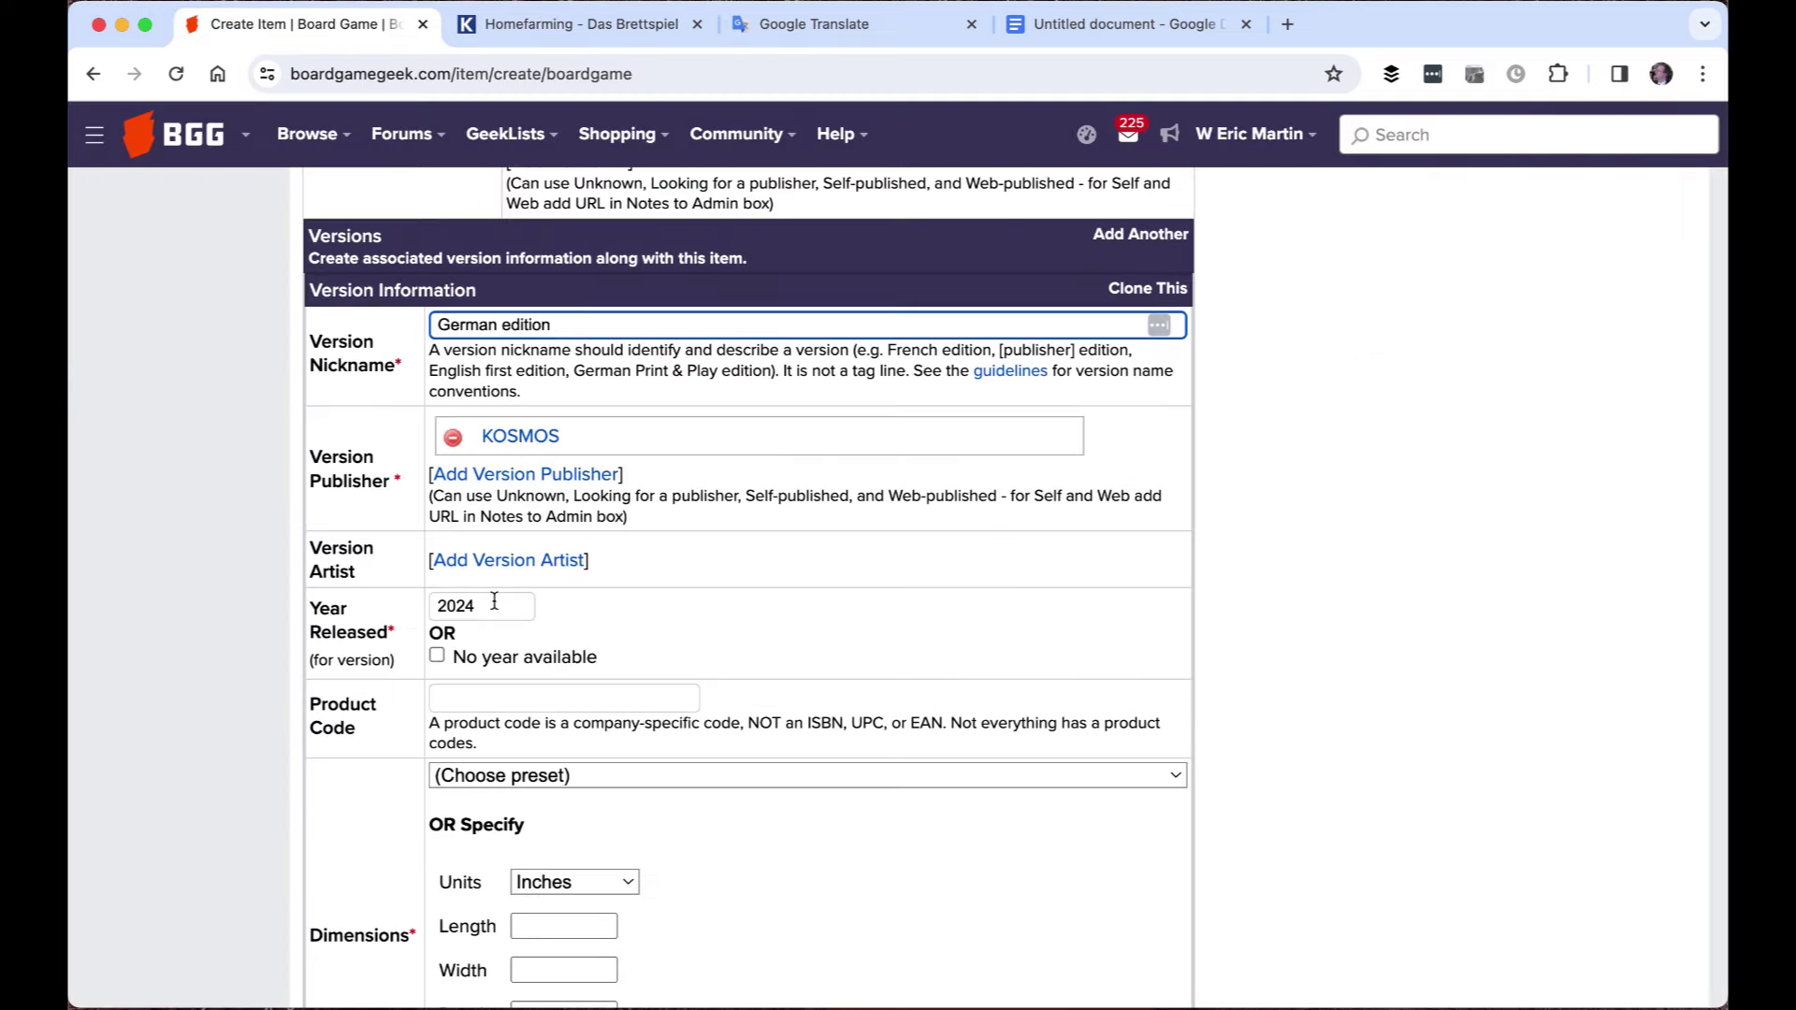
left_click(546, 690)
key("super+v")
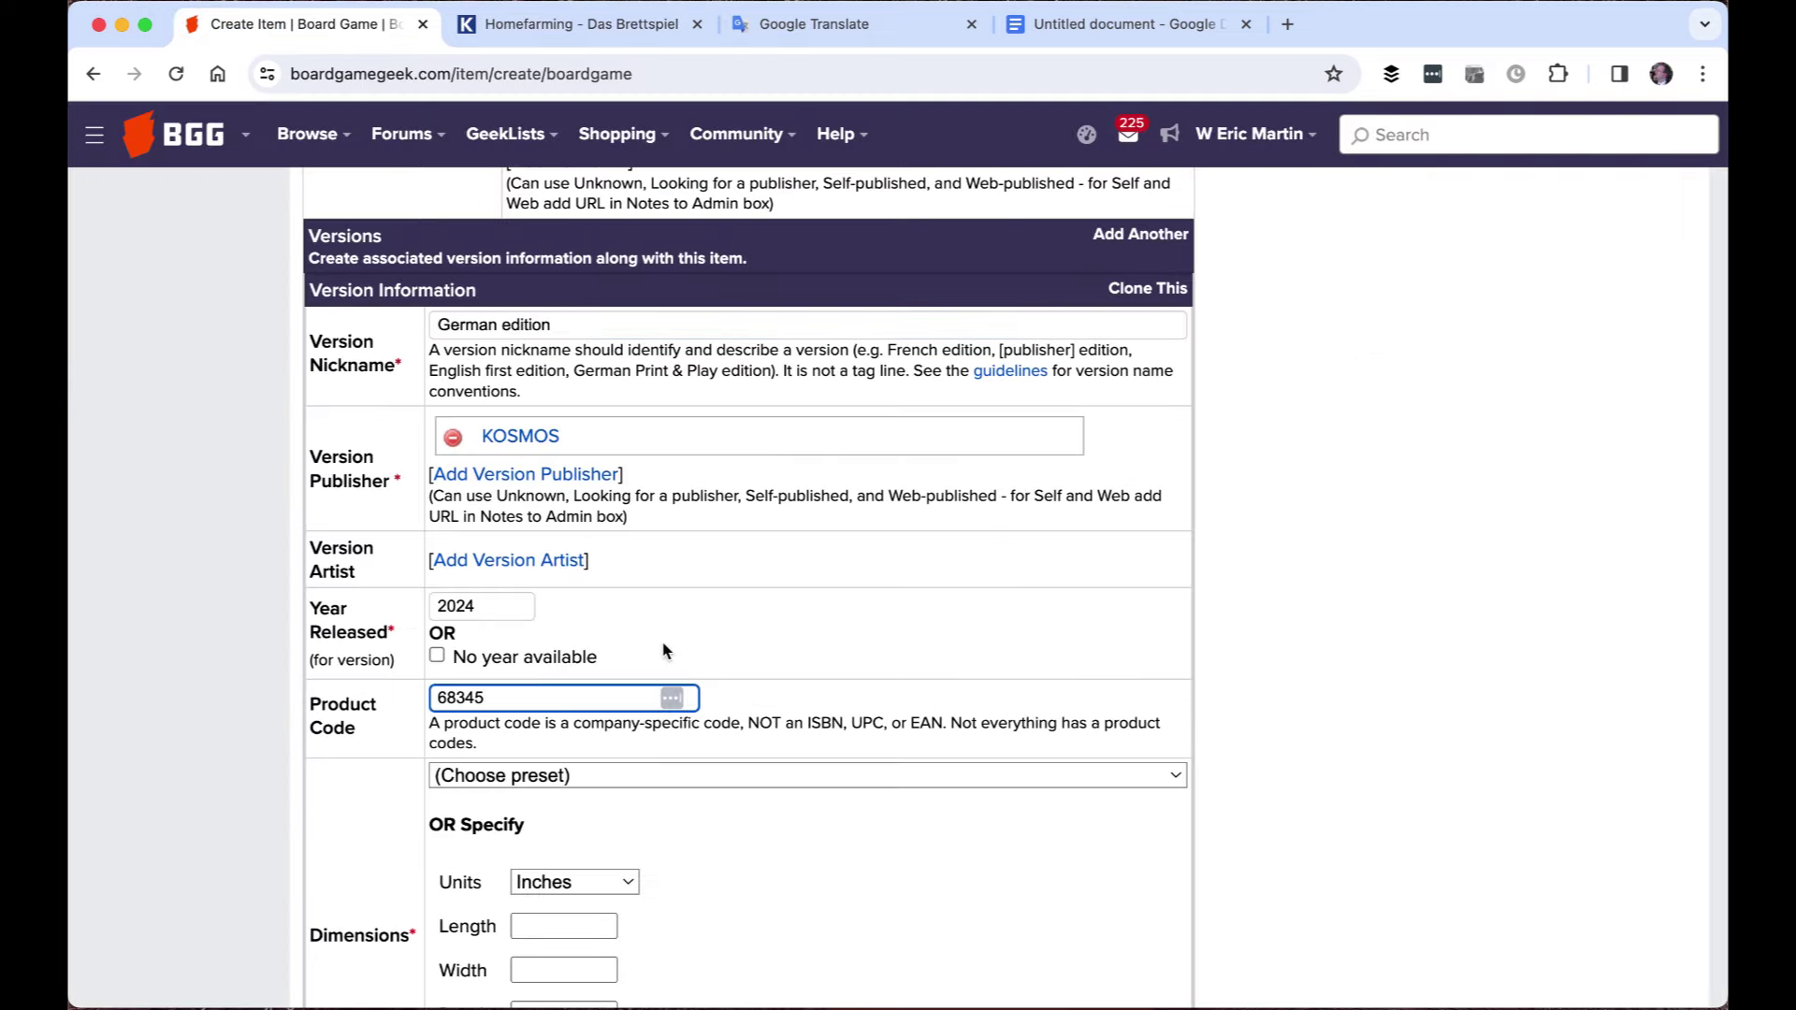
scroll(663, 645, "down", 1)
scroll(666, 648, "up", 2)
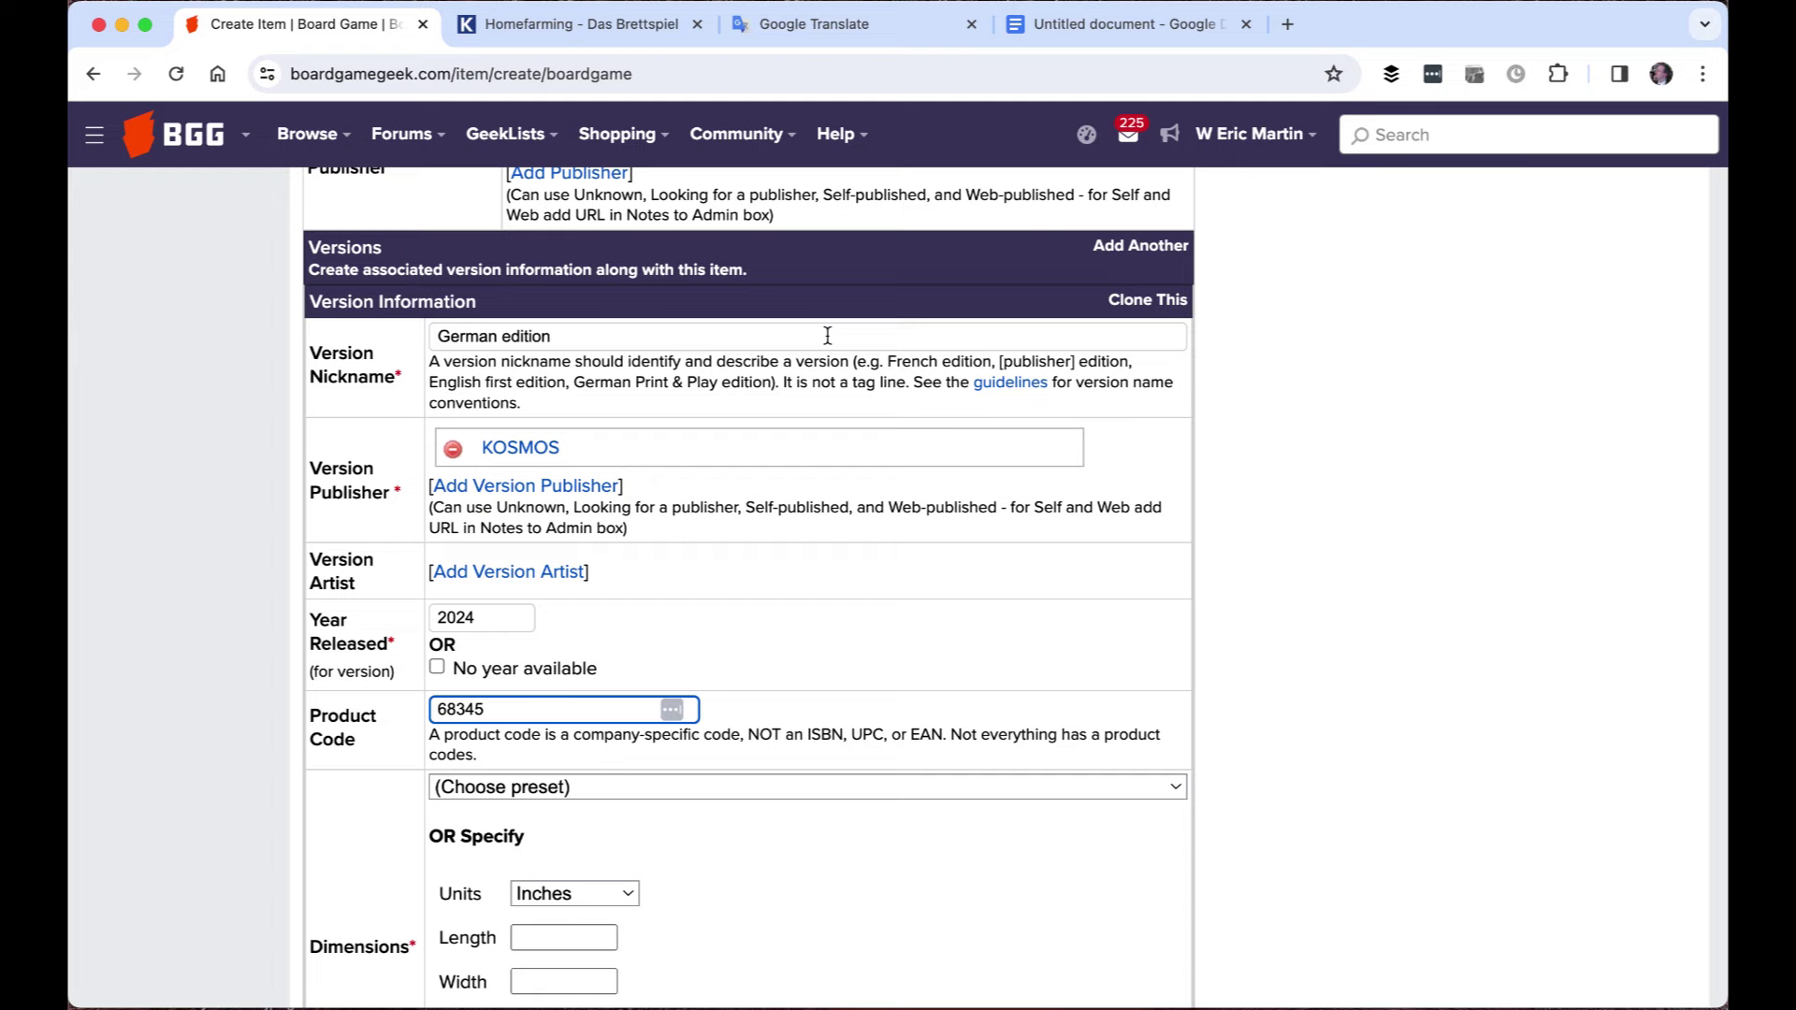
scroll(827, 336, "down", 5)
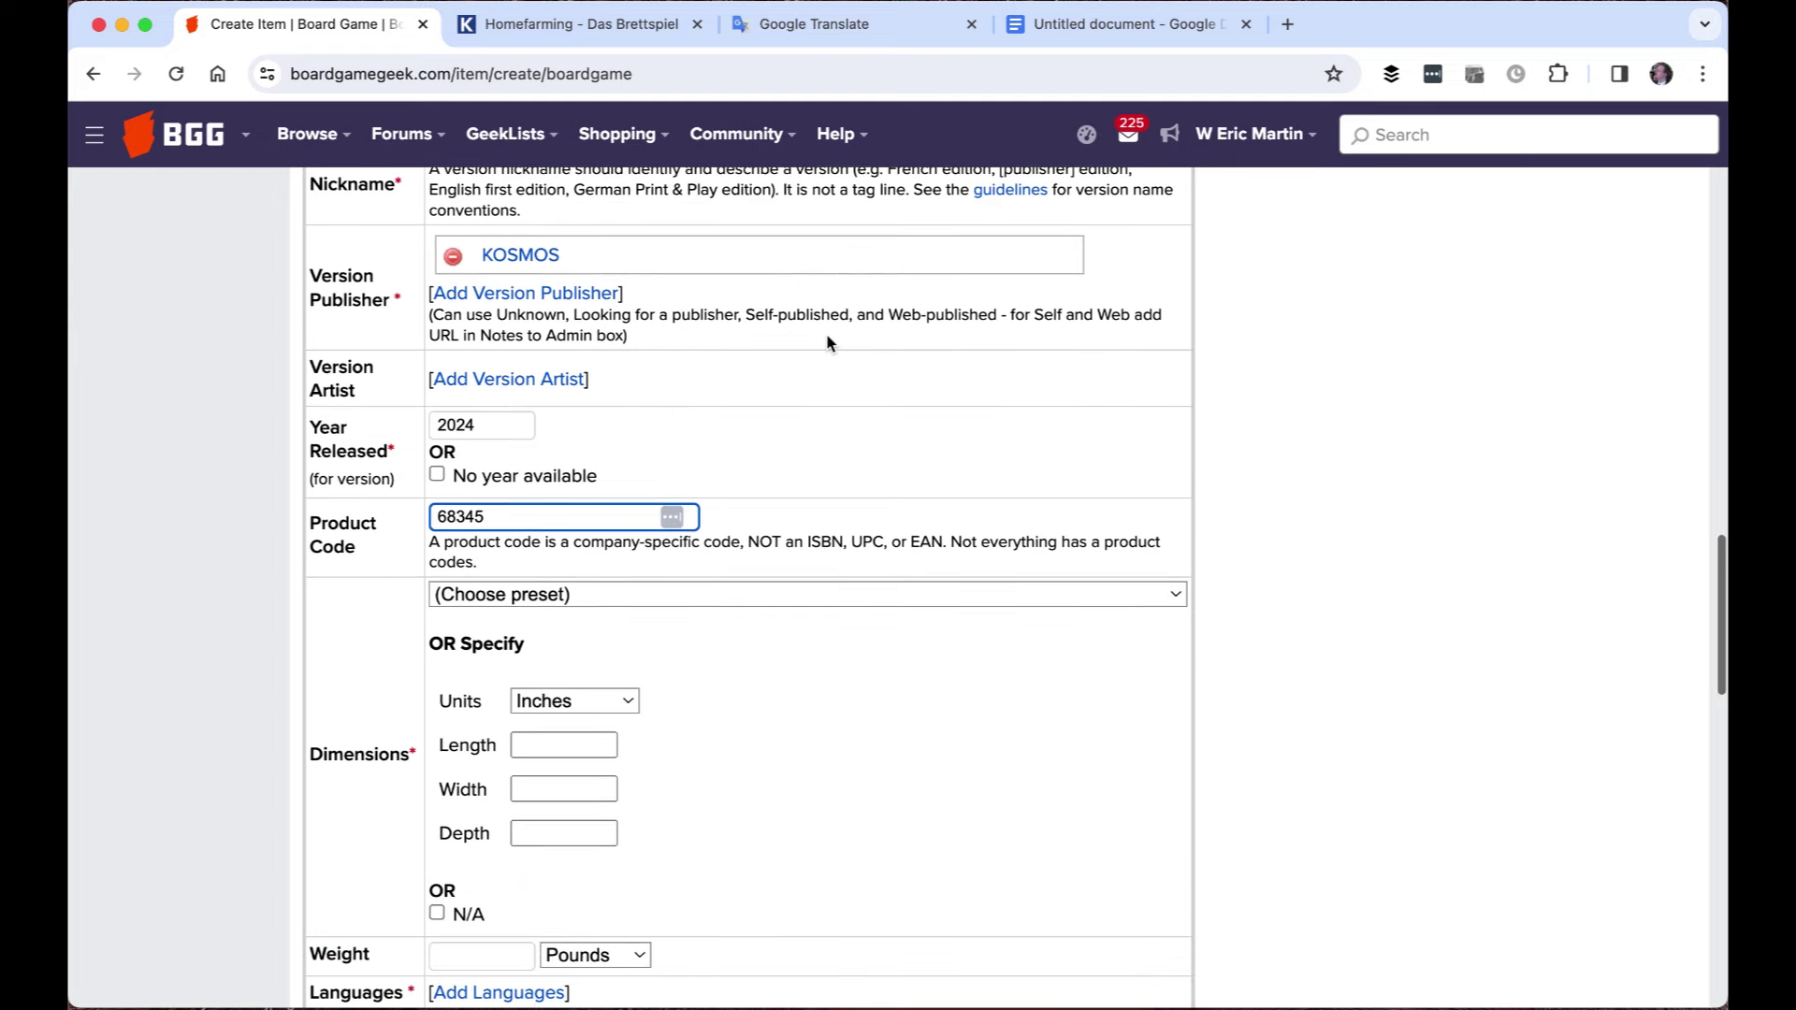
scroll(827, 342, "down", 1)
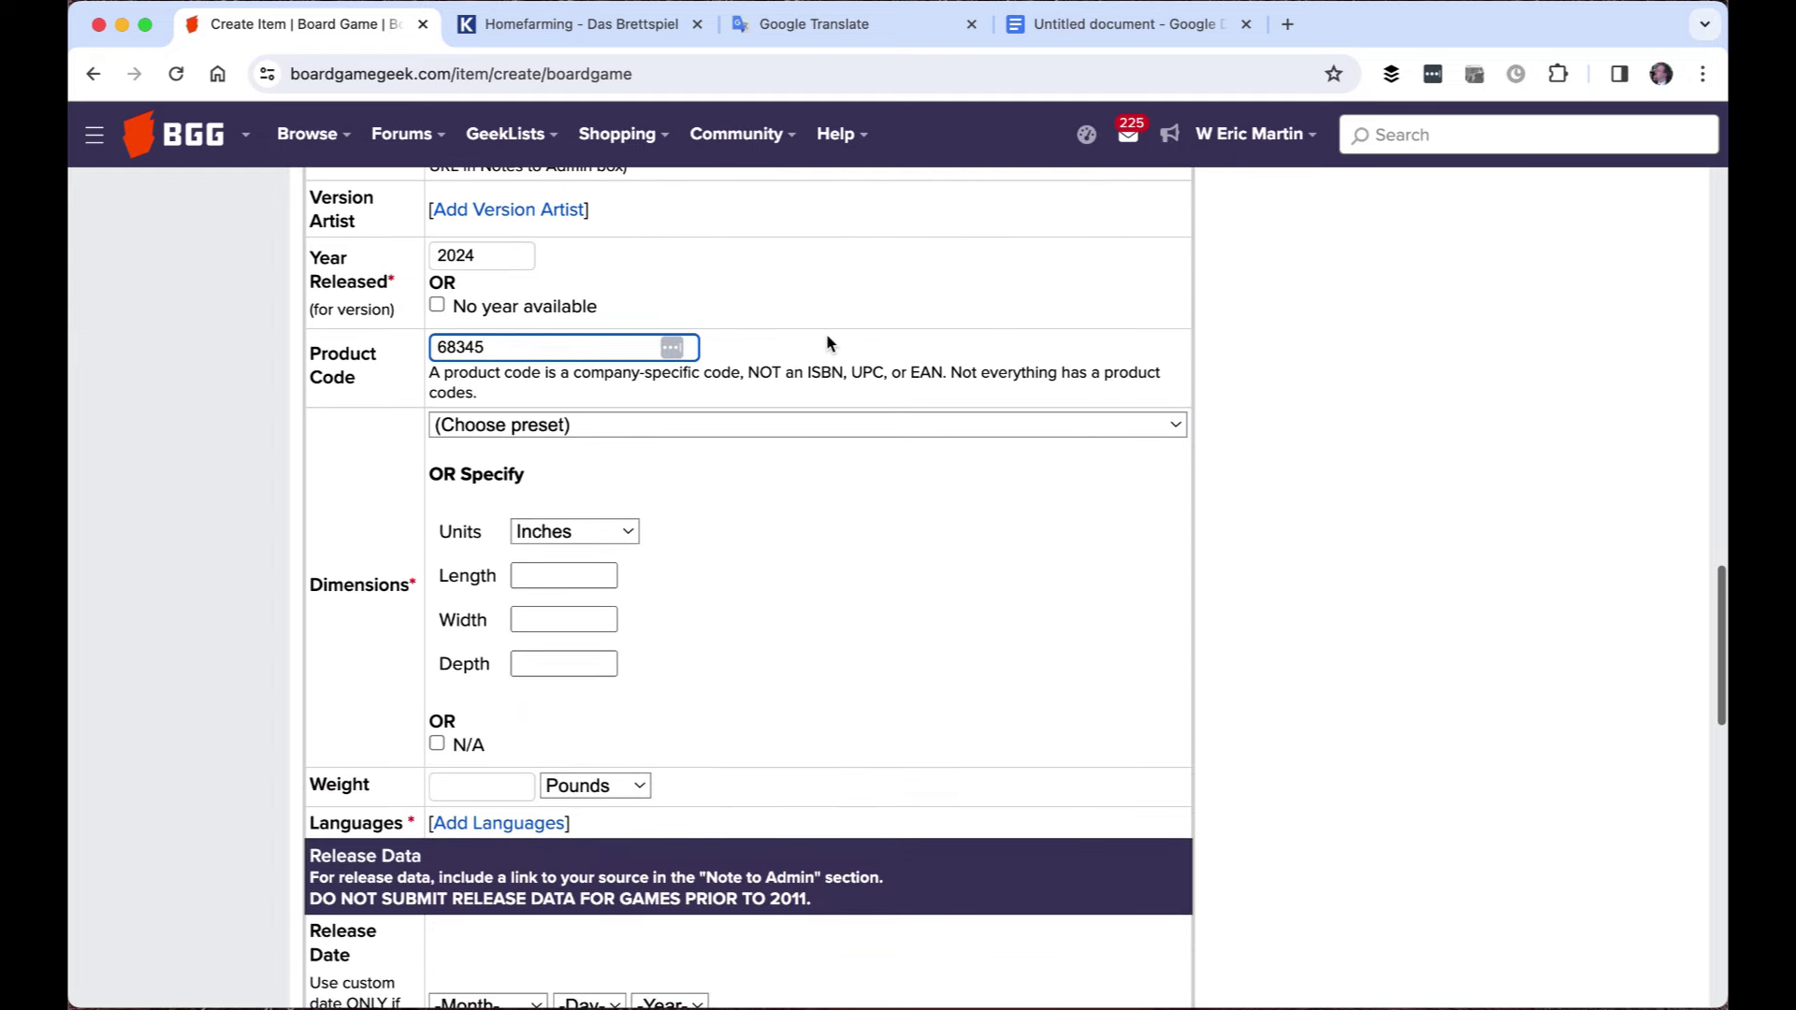
Set the box dimension units to Centimeters after checking the unit on the Kosmos product page
left_click(624, 541)
left_click(616, 560)
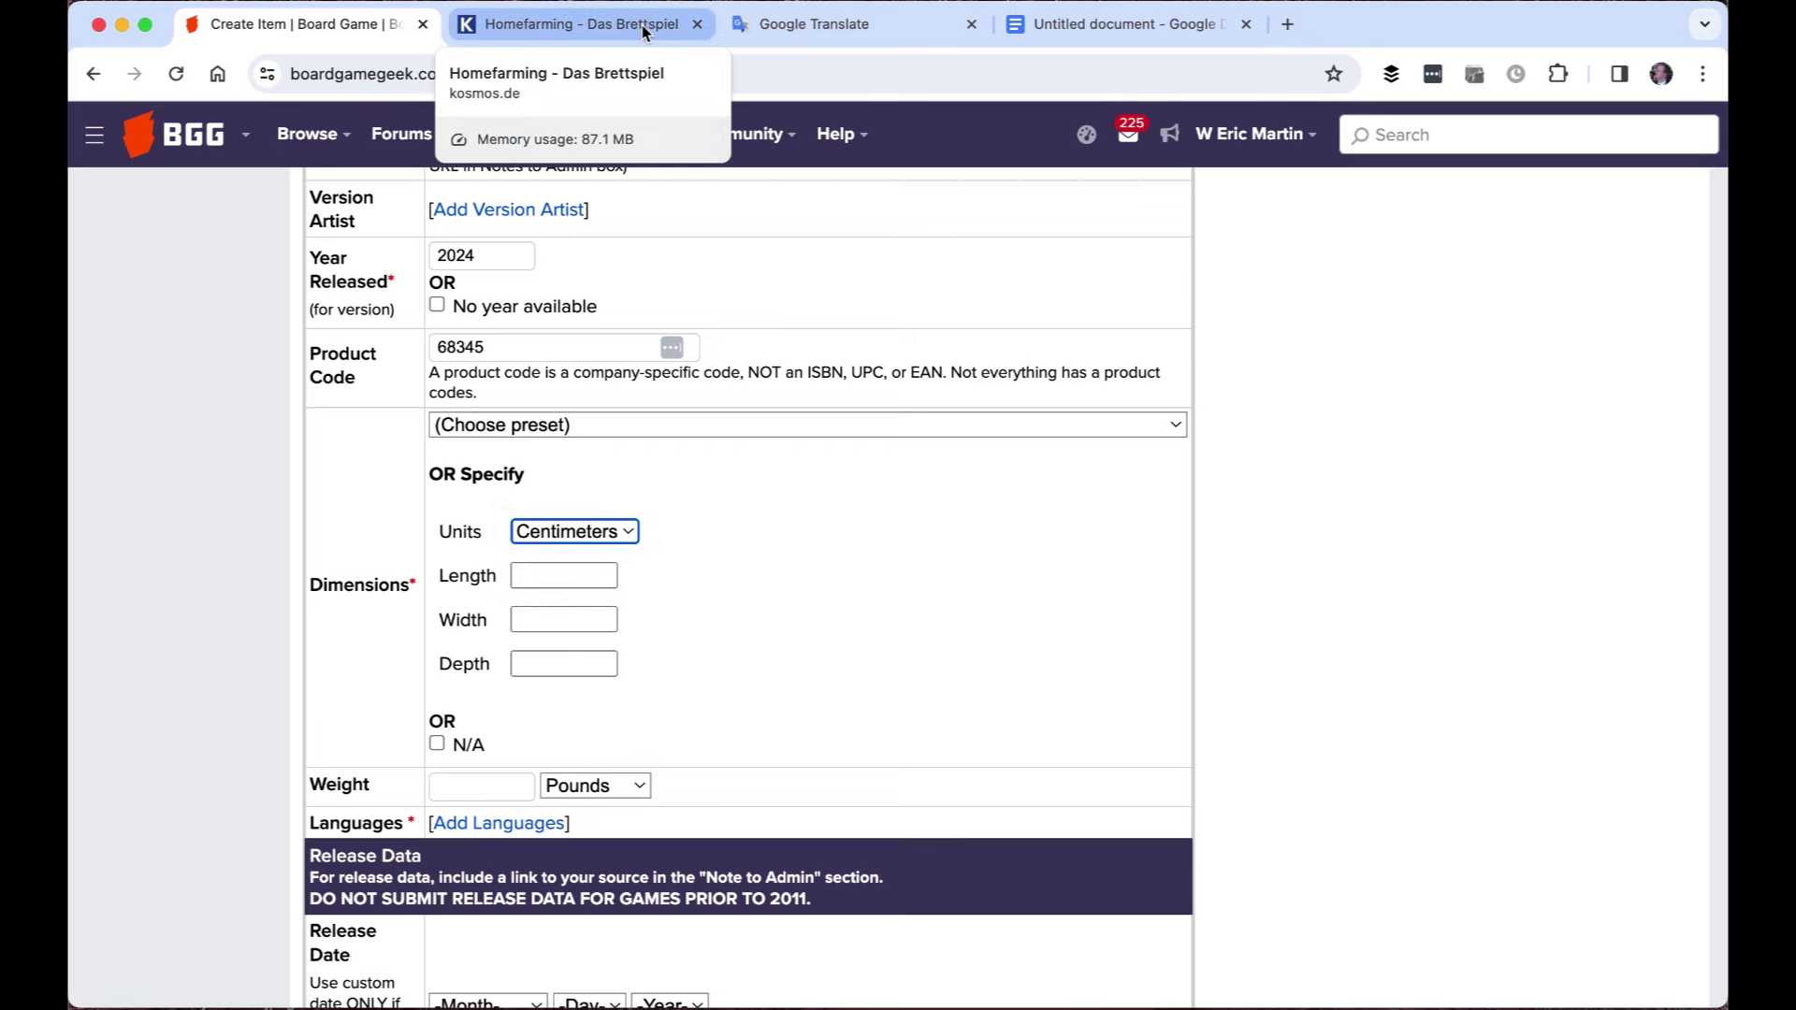
left_click(561, 23)
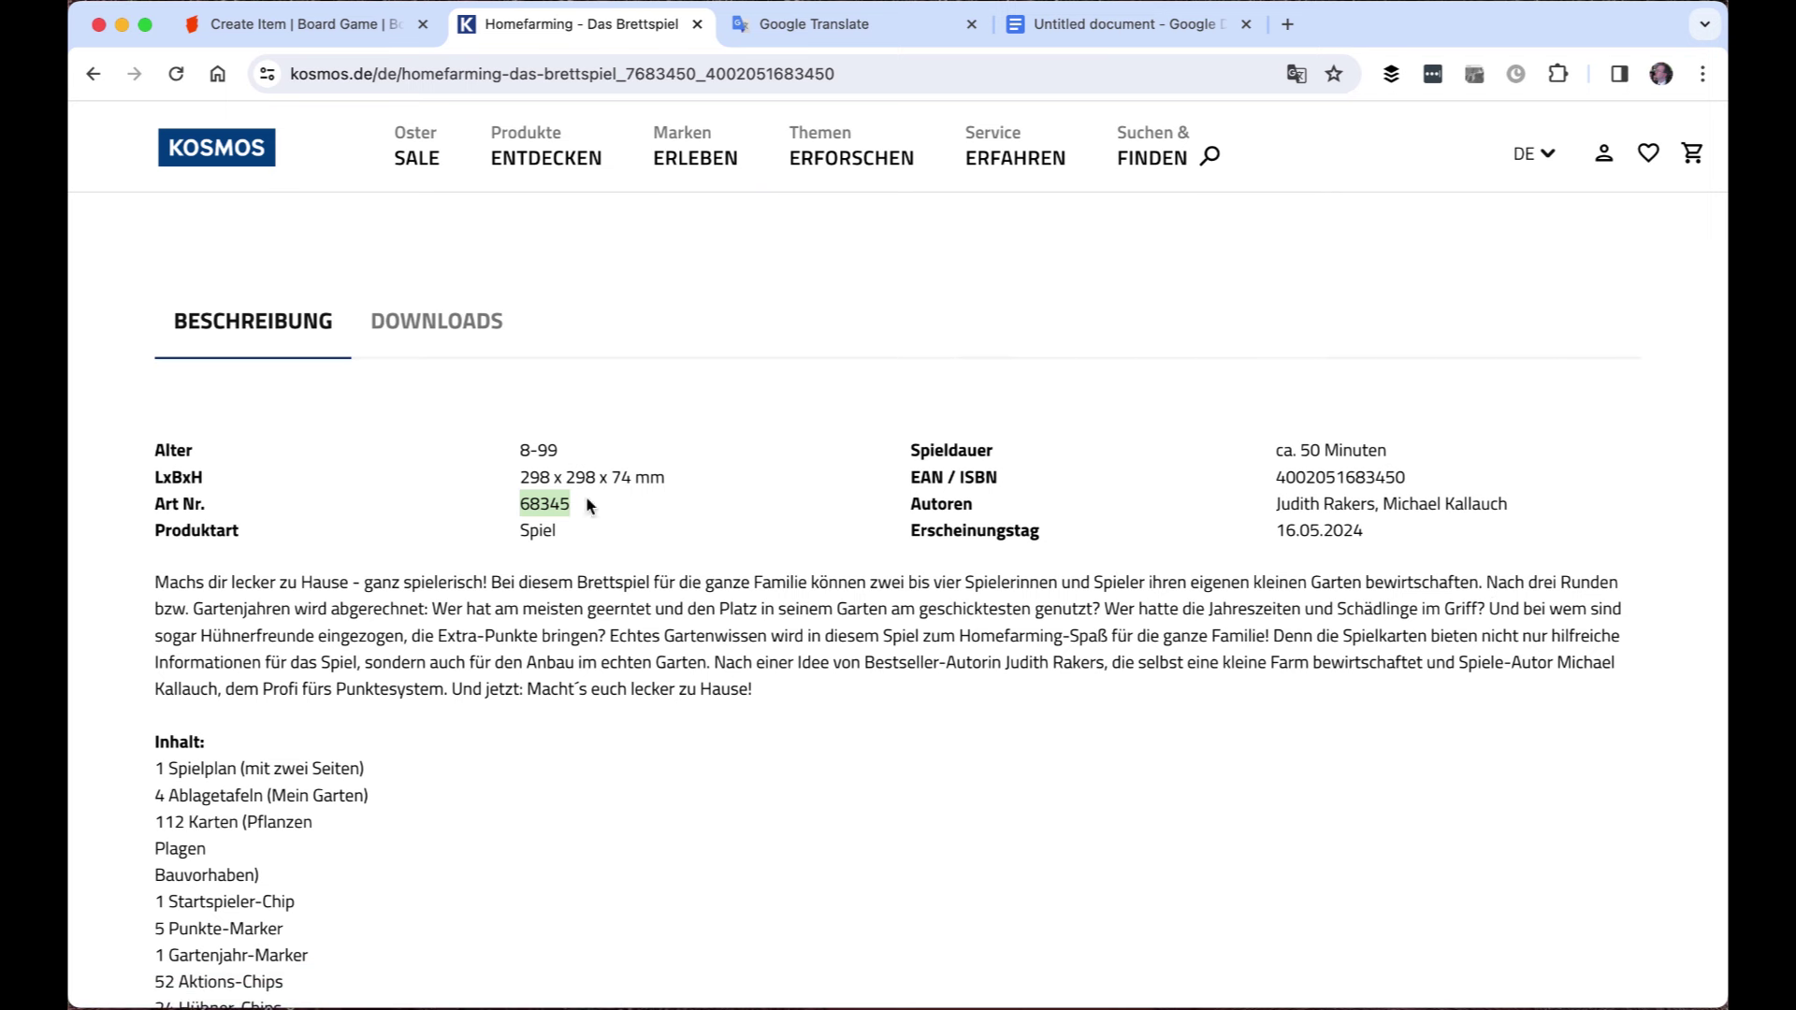
double_click(651, 477)
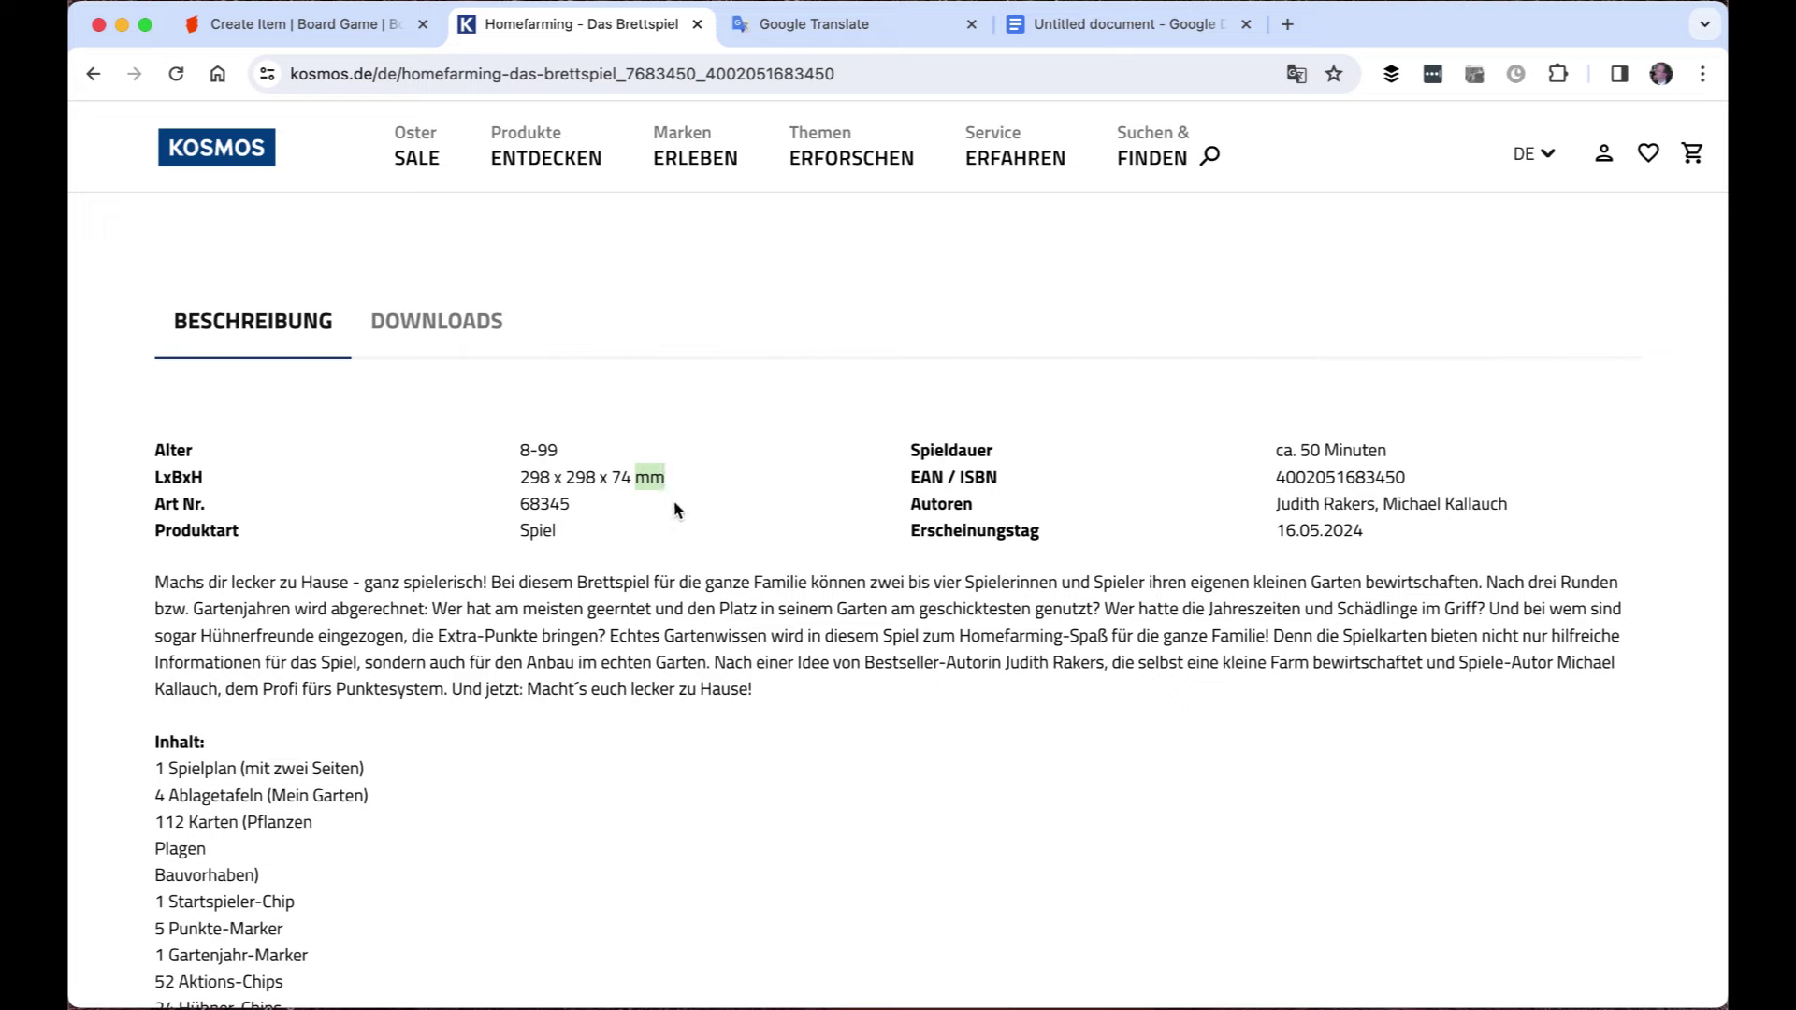
left_click(658, 476)
left_click(384, 28)
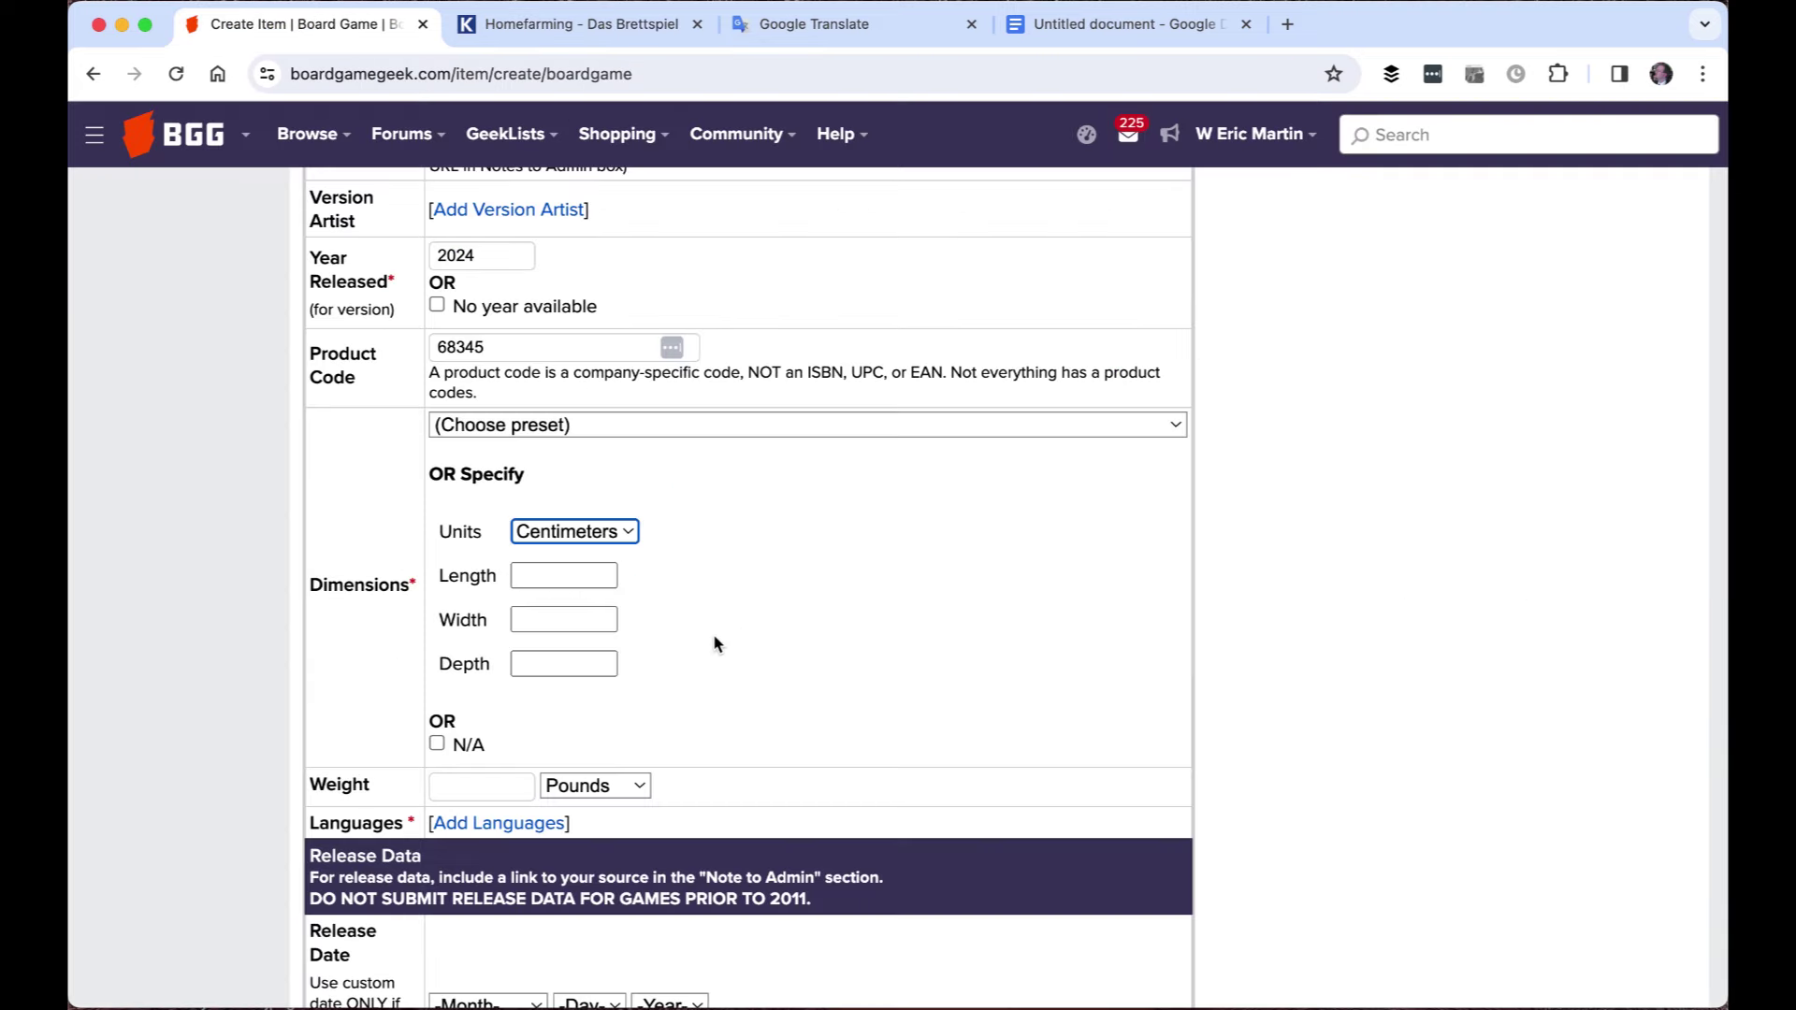
Enter box length 29.8, width 29.8 and depth 7.4, leaving the presets unchosen
left_click(566, 576)
type("29.8")
key("Tab")
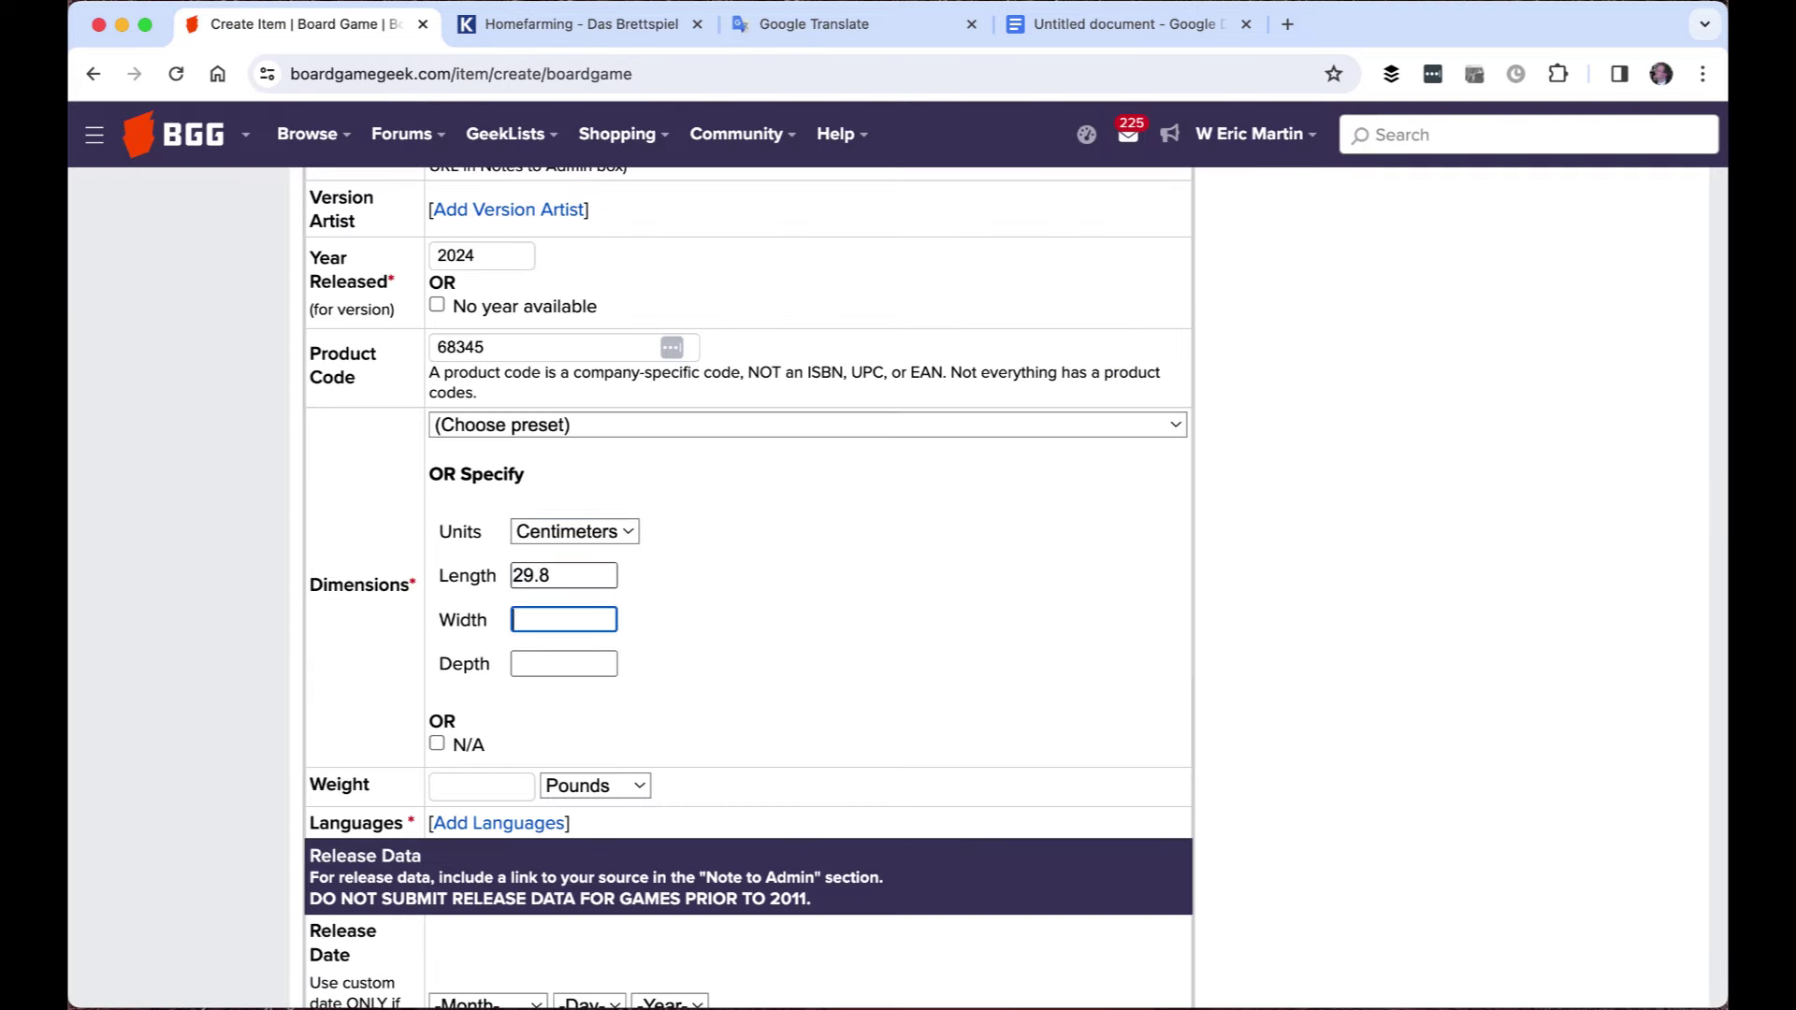
type("29.8")
key("Tab")
type("7.")
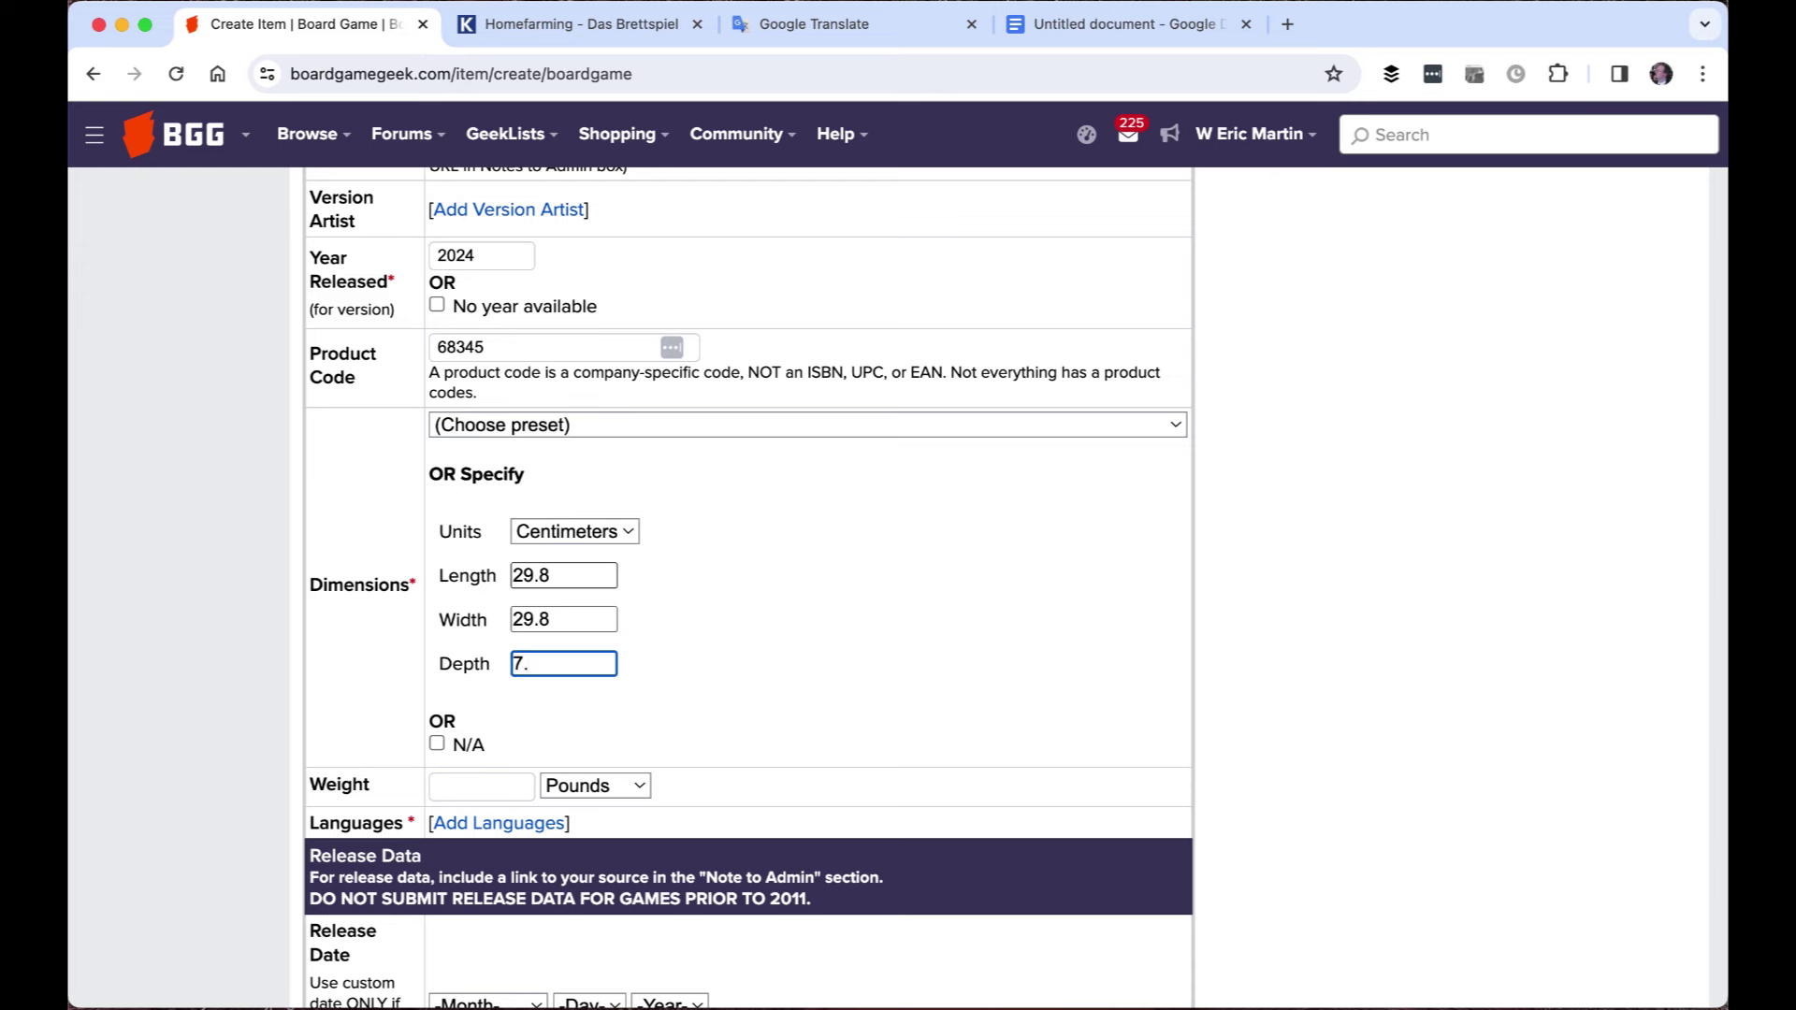
type("4")
left_click(715, 432)
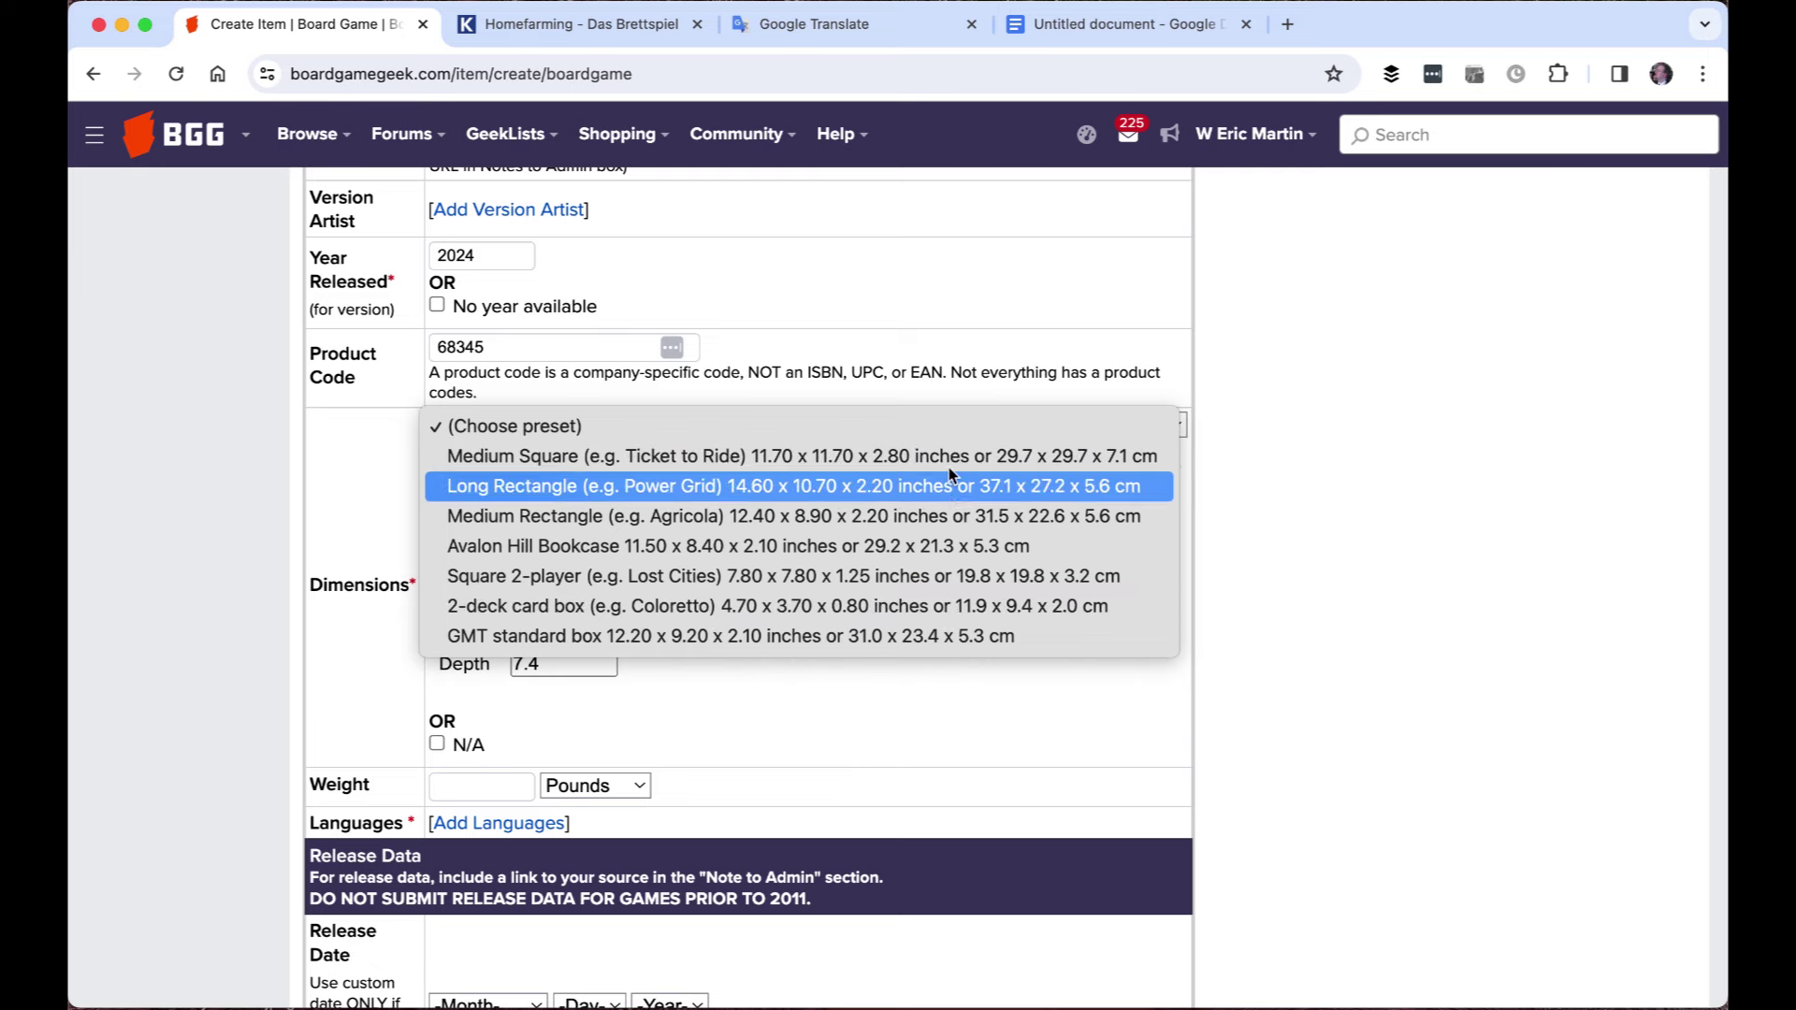
left_click(996, 748)
scroll(979, 580, "down", 3)
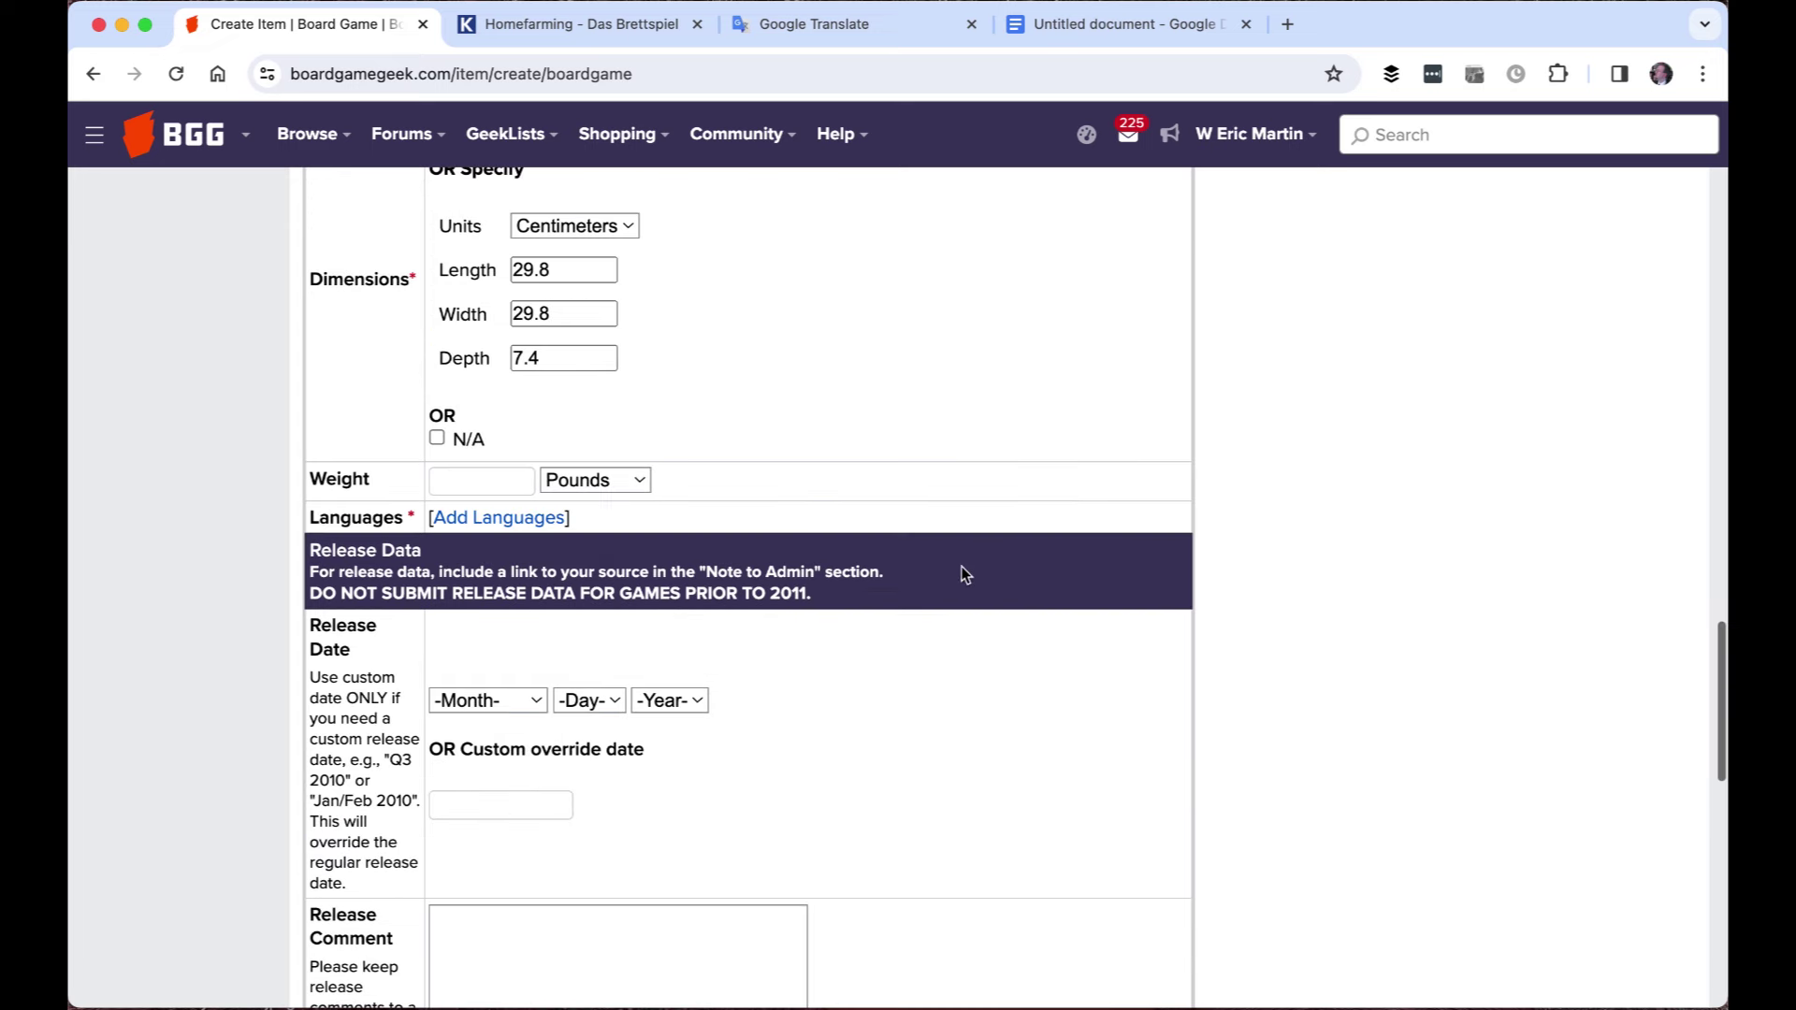
Add German as the version's language
left_click(501, 517)
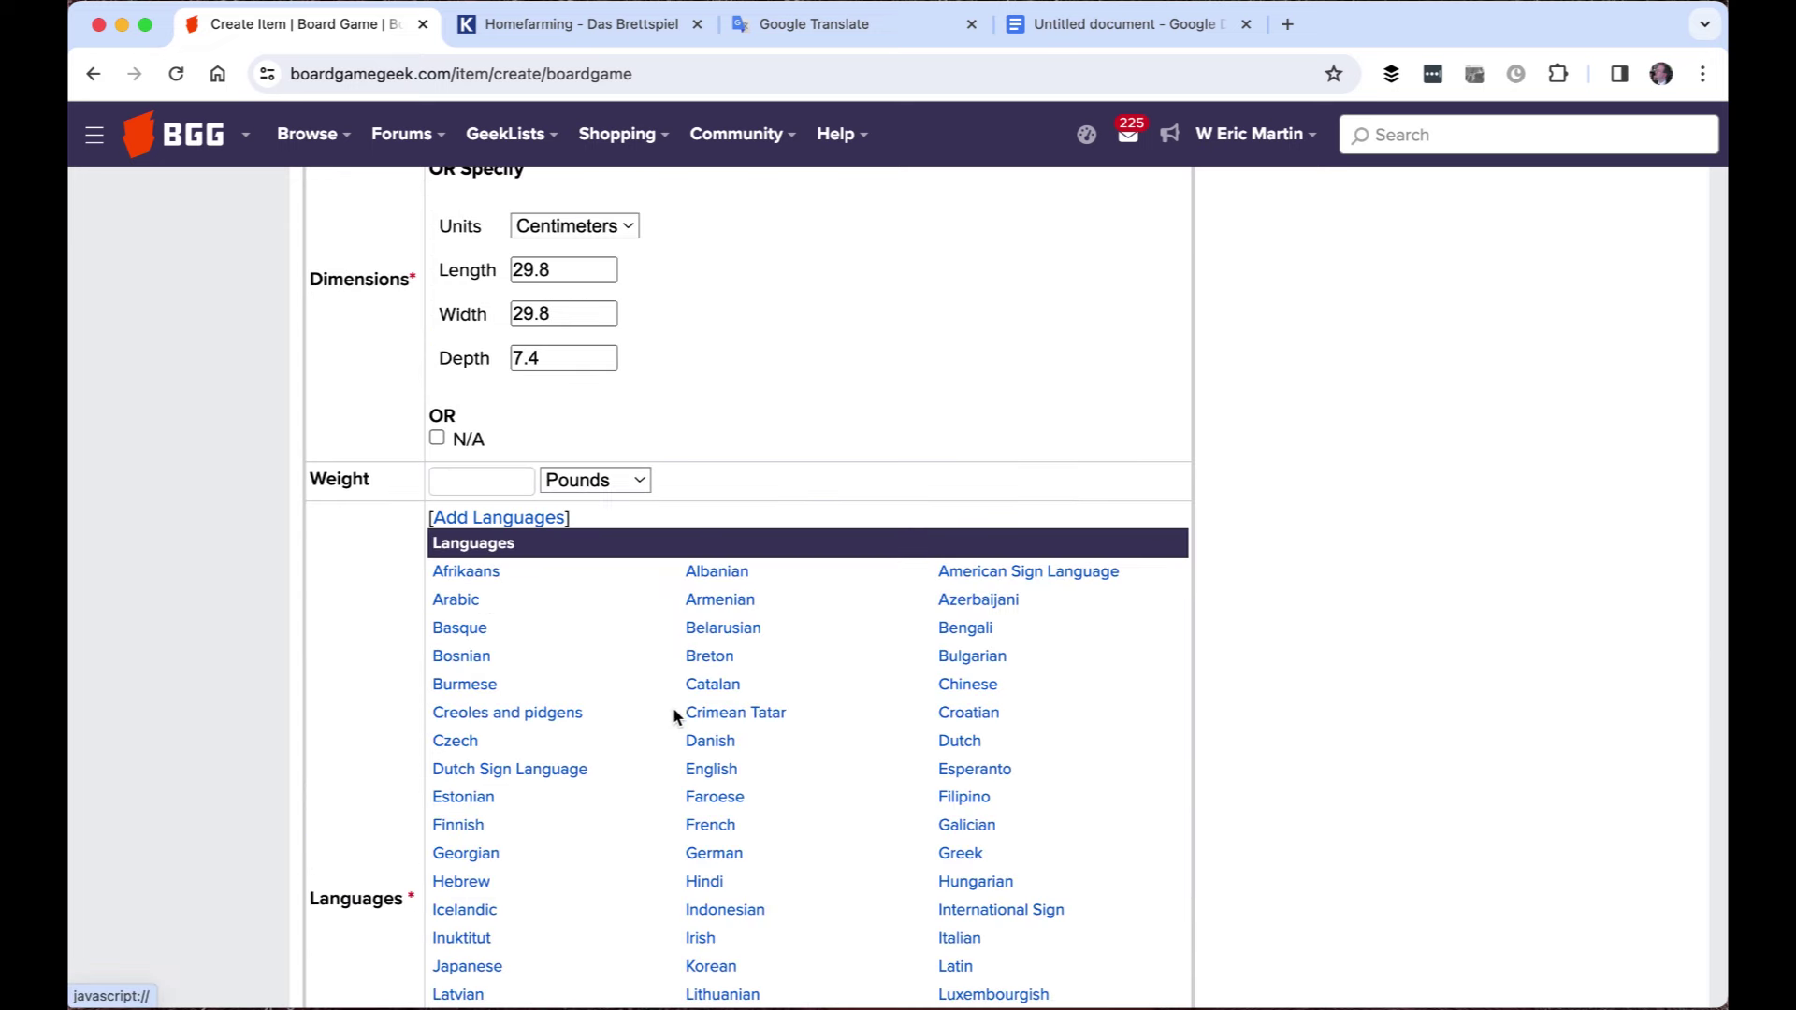
left_click(718, 859)
scroll(742, 530, "down", 3)
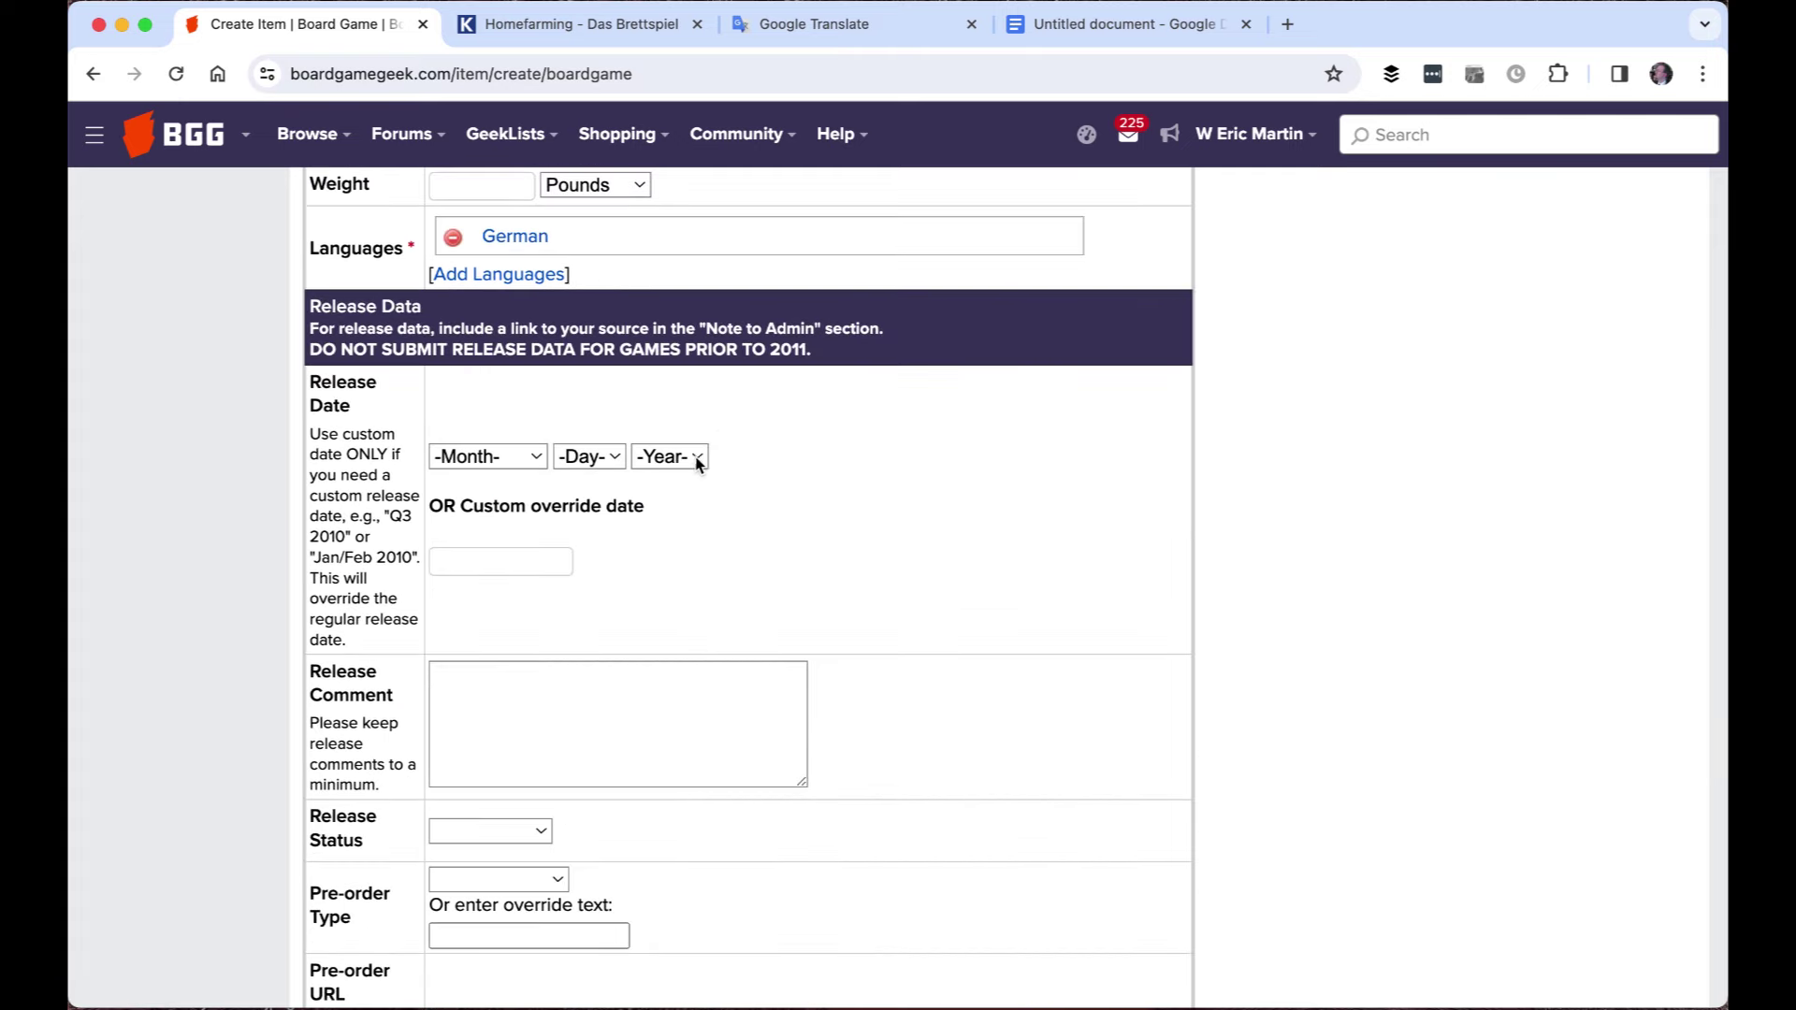
Set the release date to 2024, May, 16, as shown on the Kosmos page
left_click(588, 27)
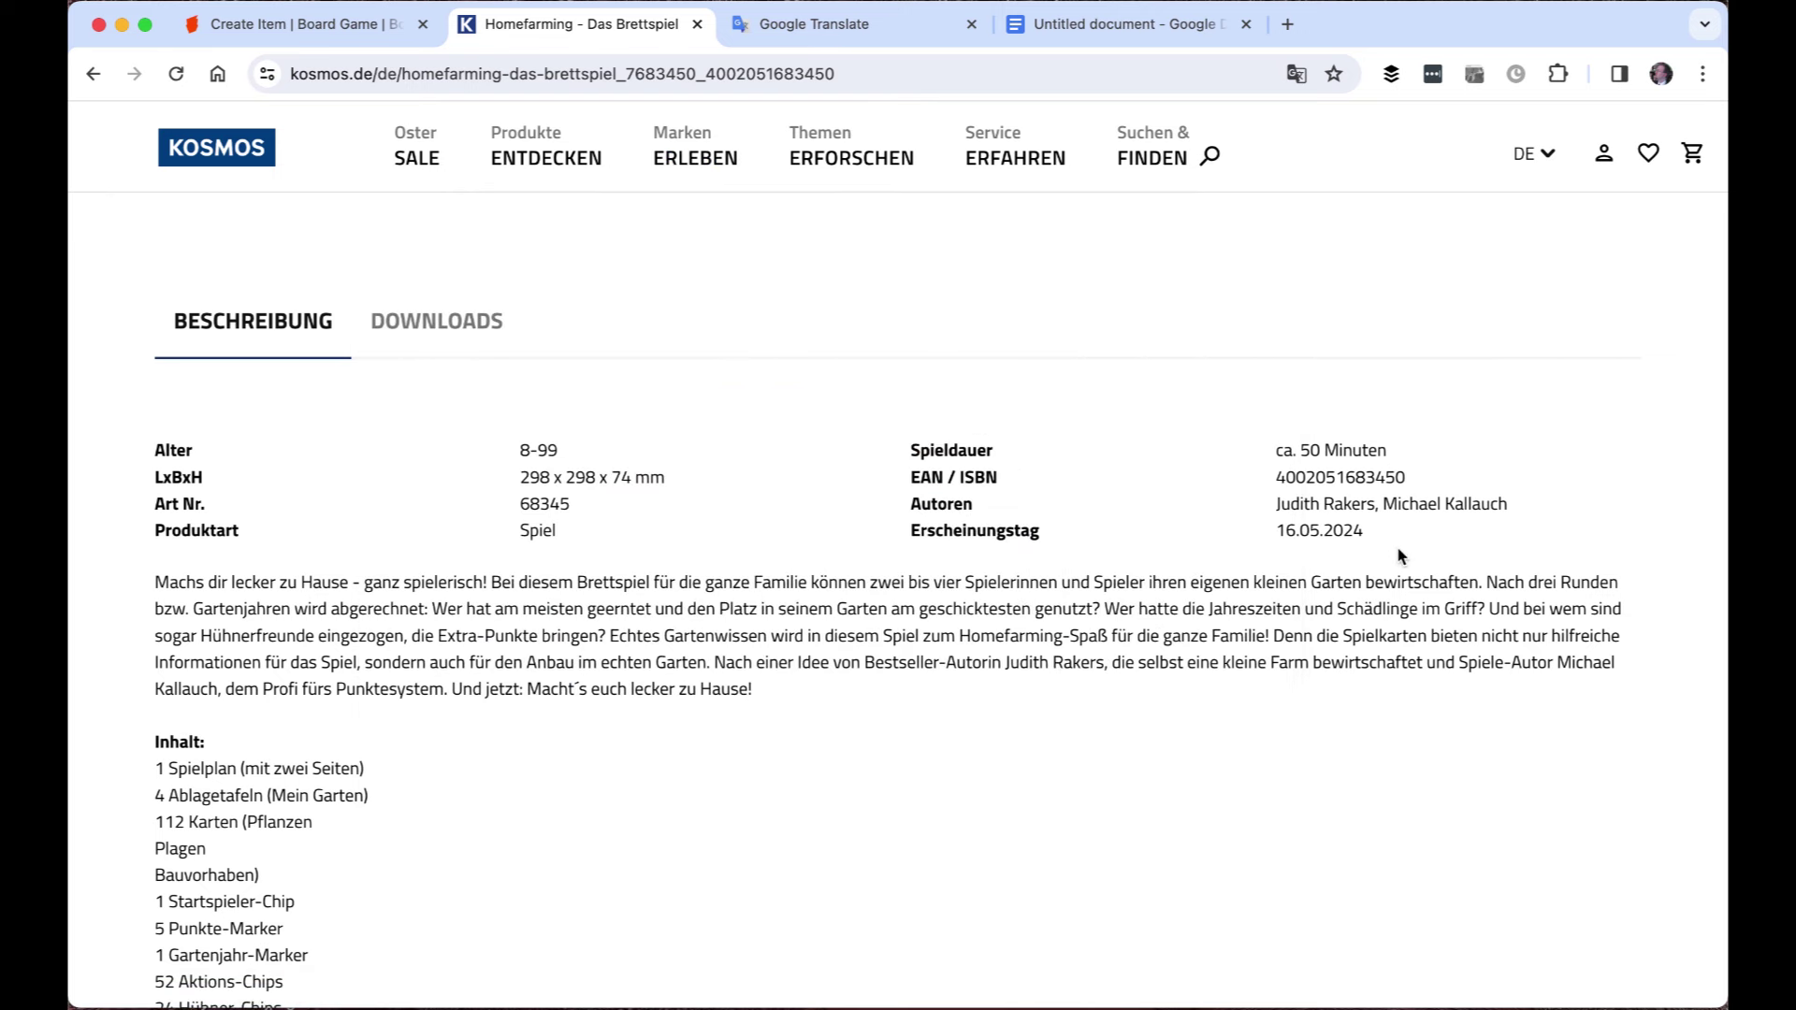
left_click_drag(1367, 536, 907, 533)
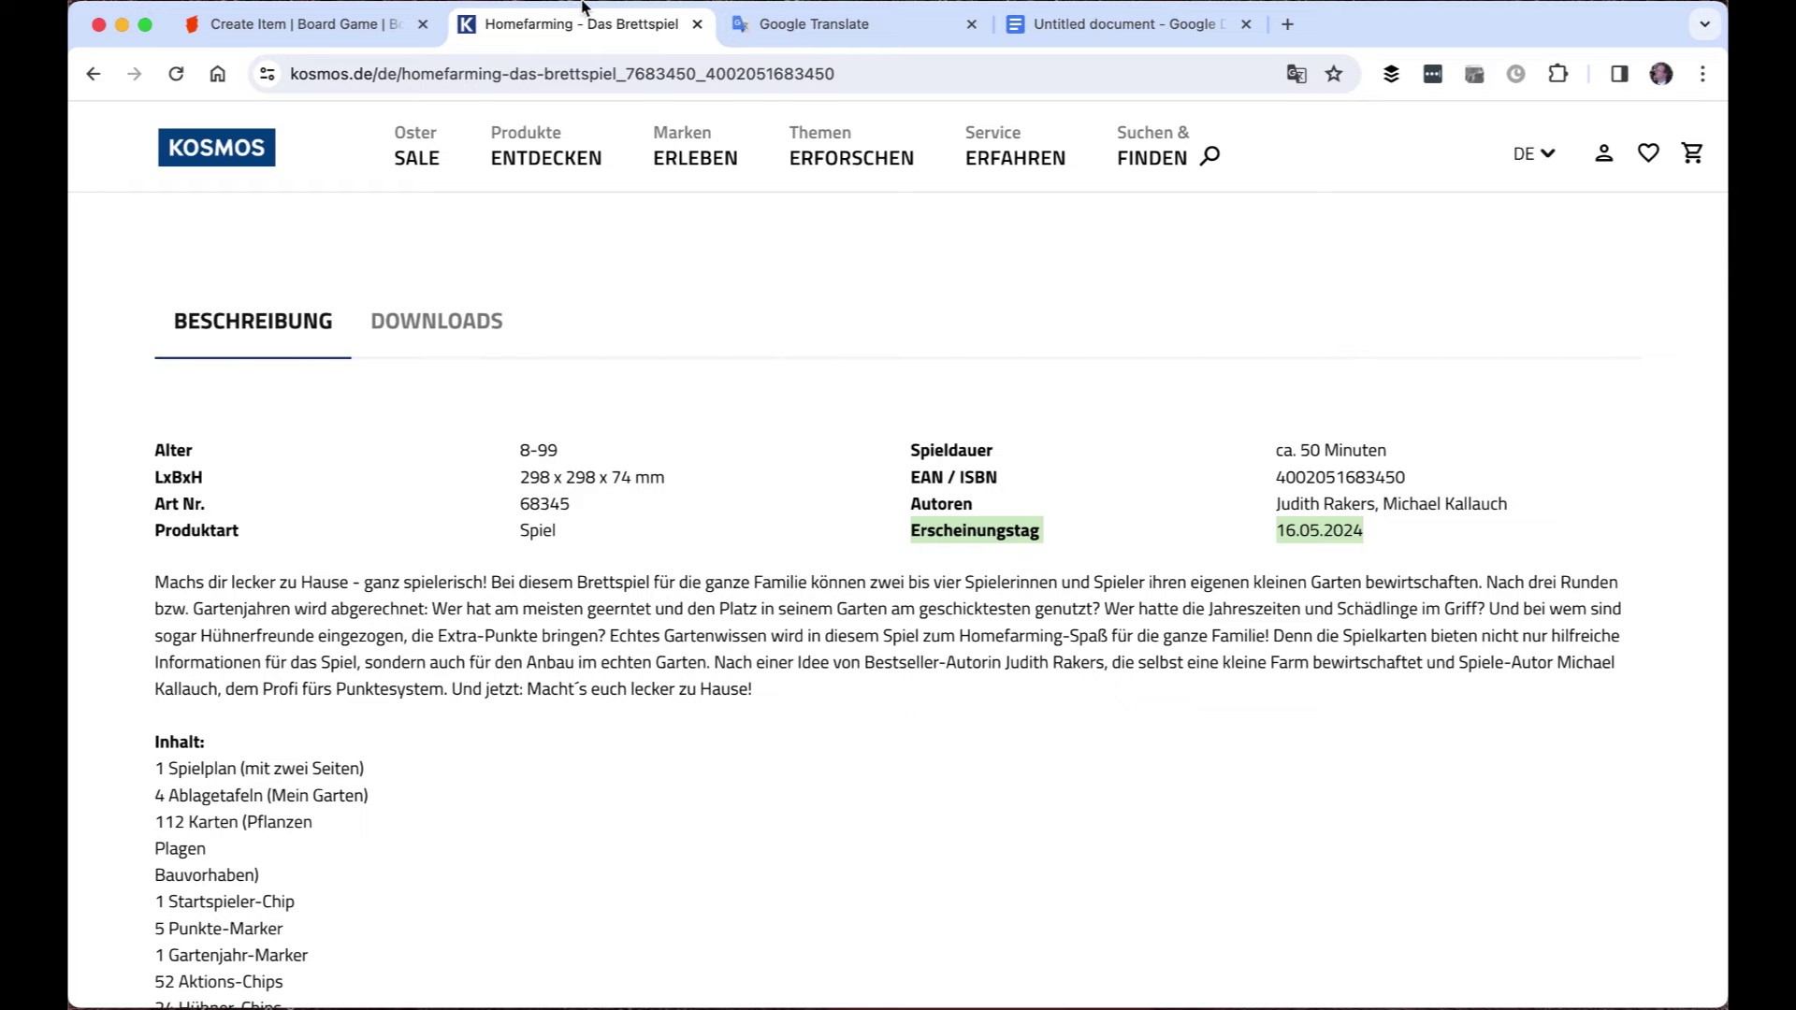
left_click(353, 33)
scroll(715, 473, "down", 1)
left_click(681, 360)
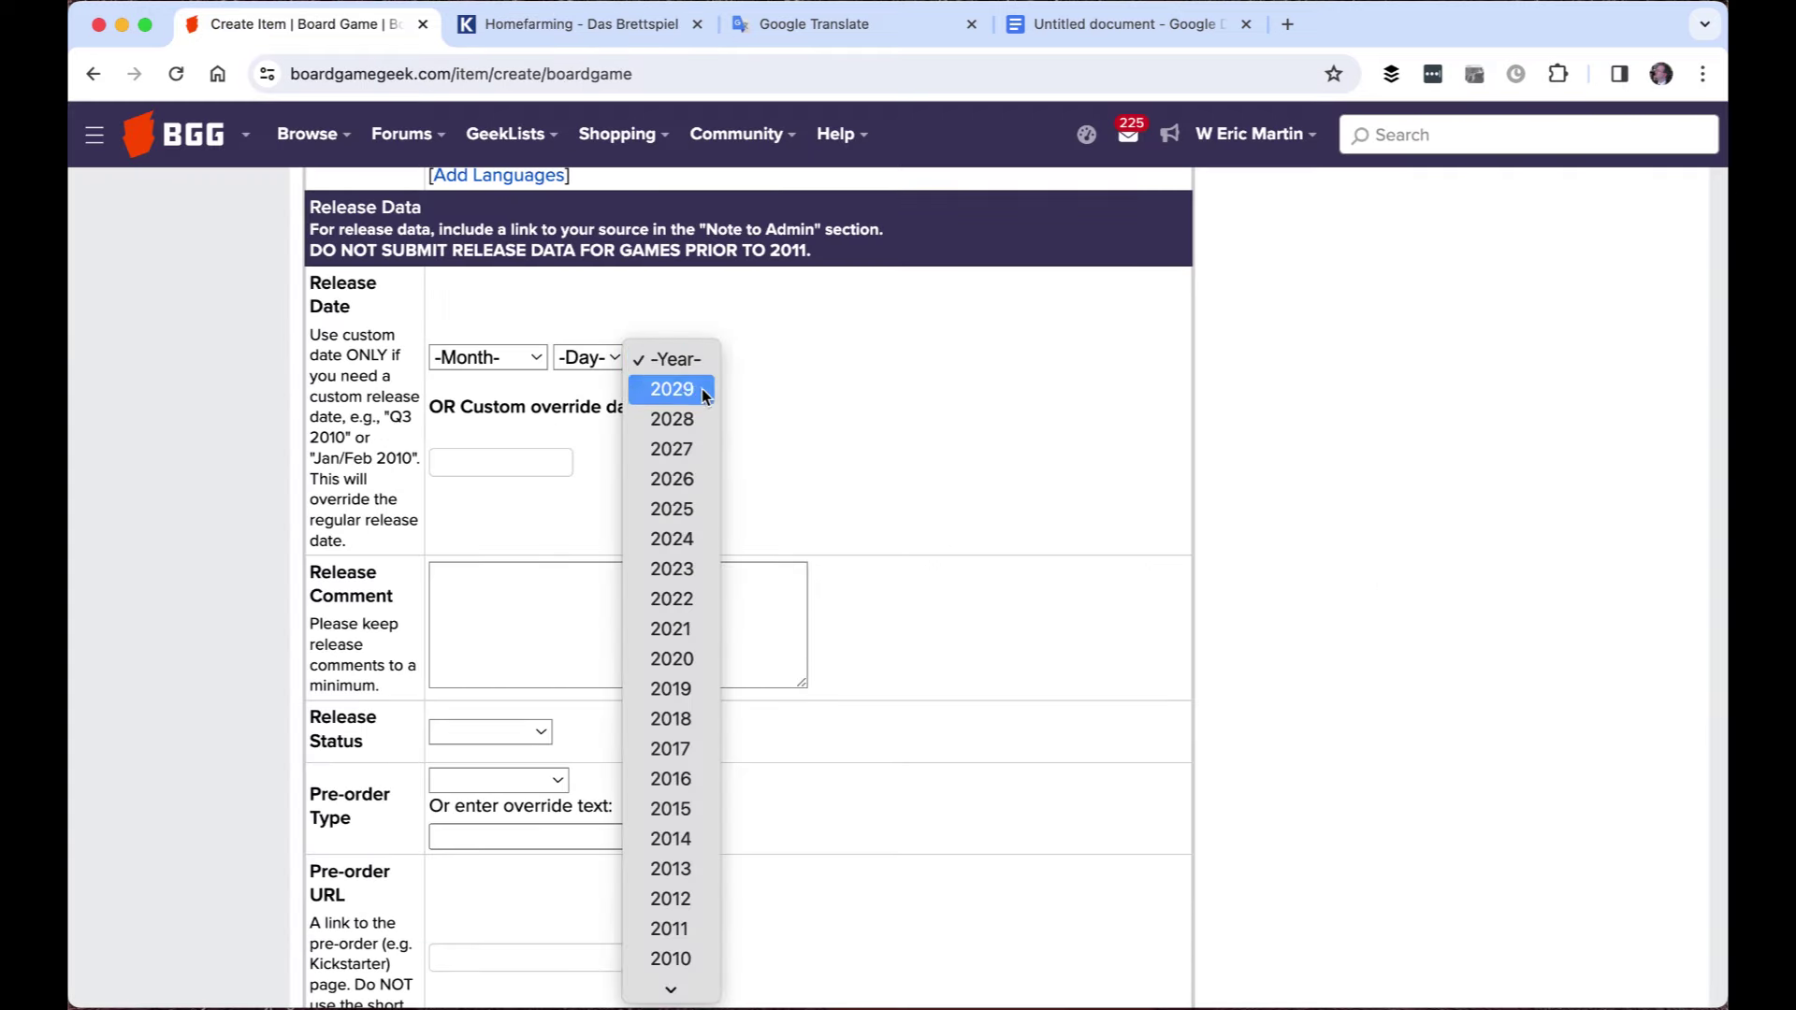
left_click(708, 538)
left_click(509, 358)
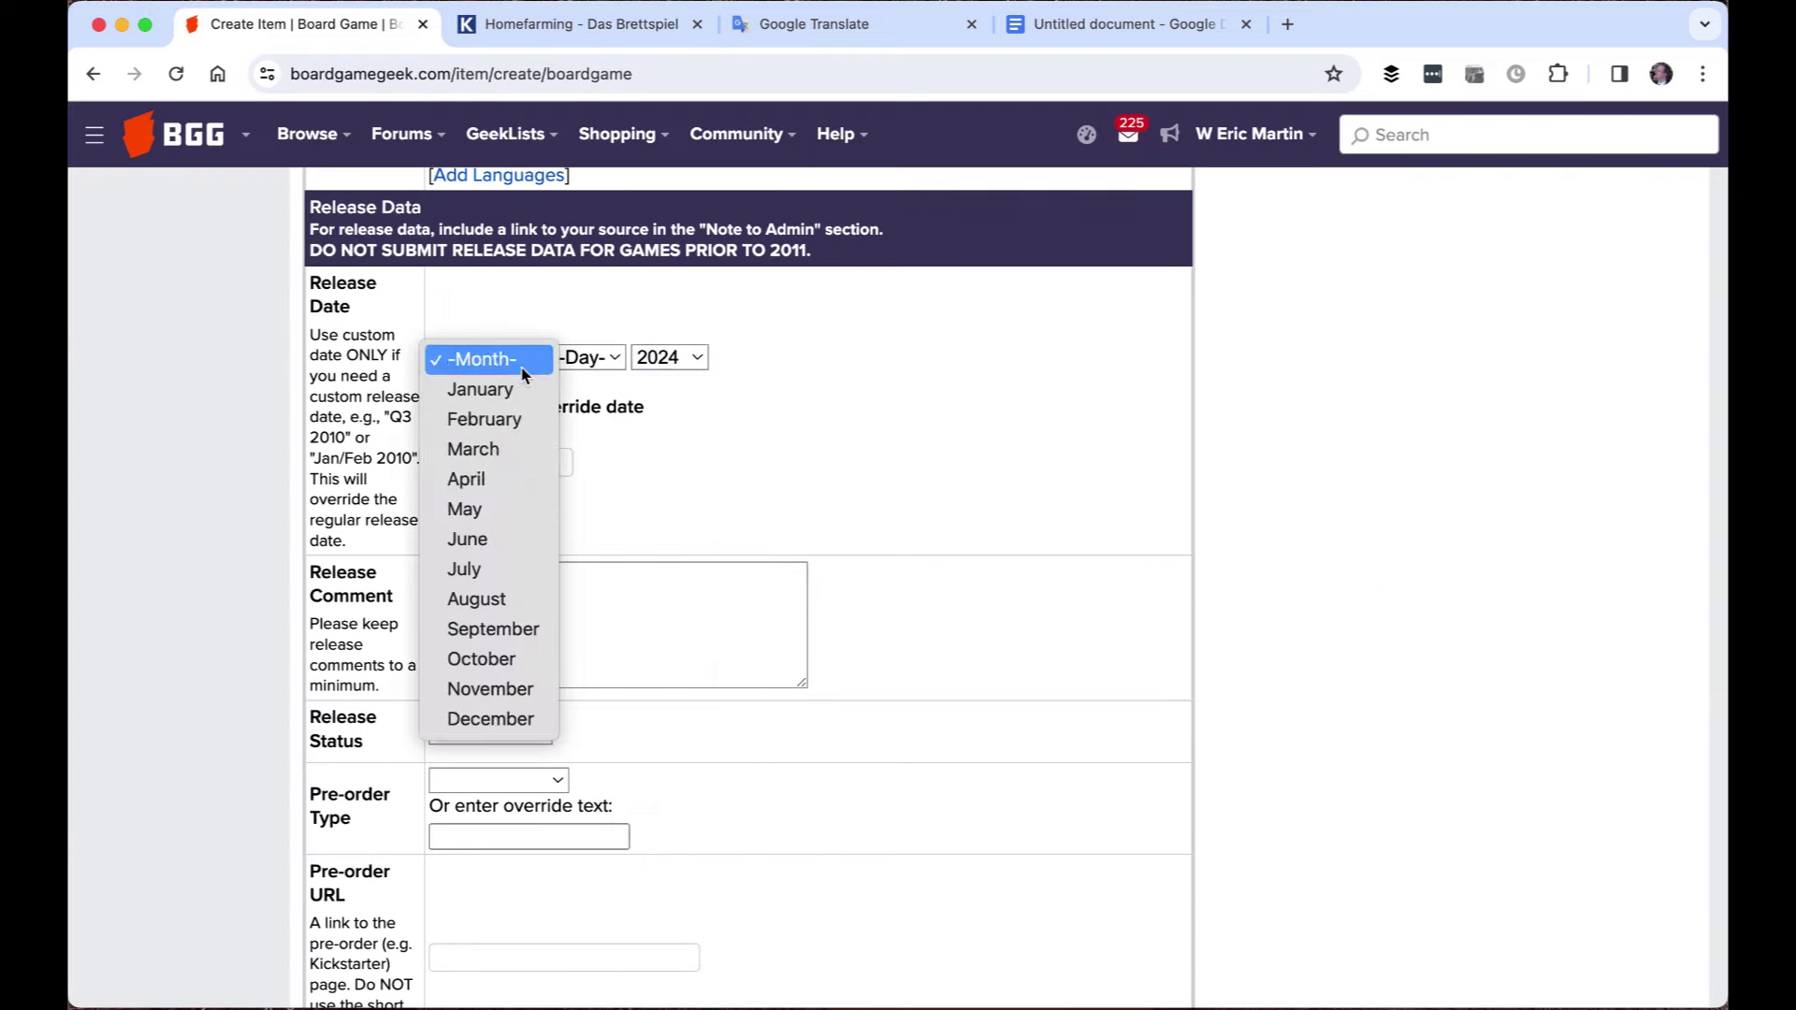
left_click(525, 501)
left_click(599, 359)
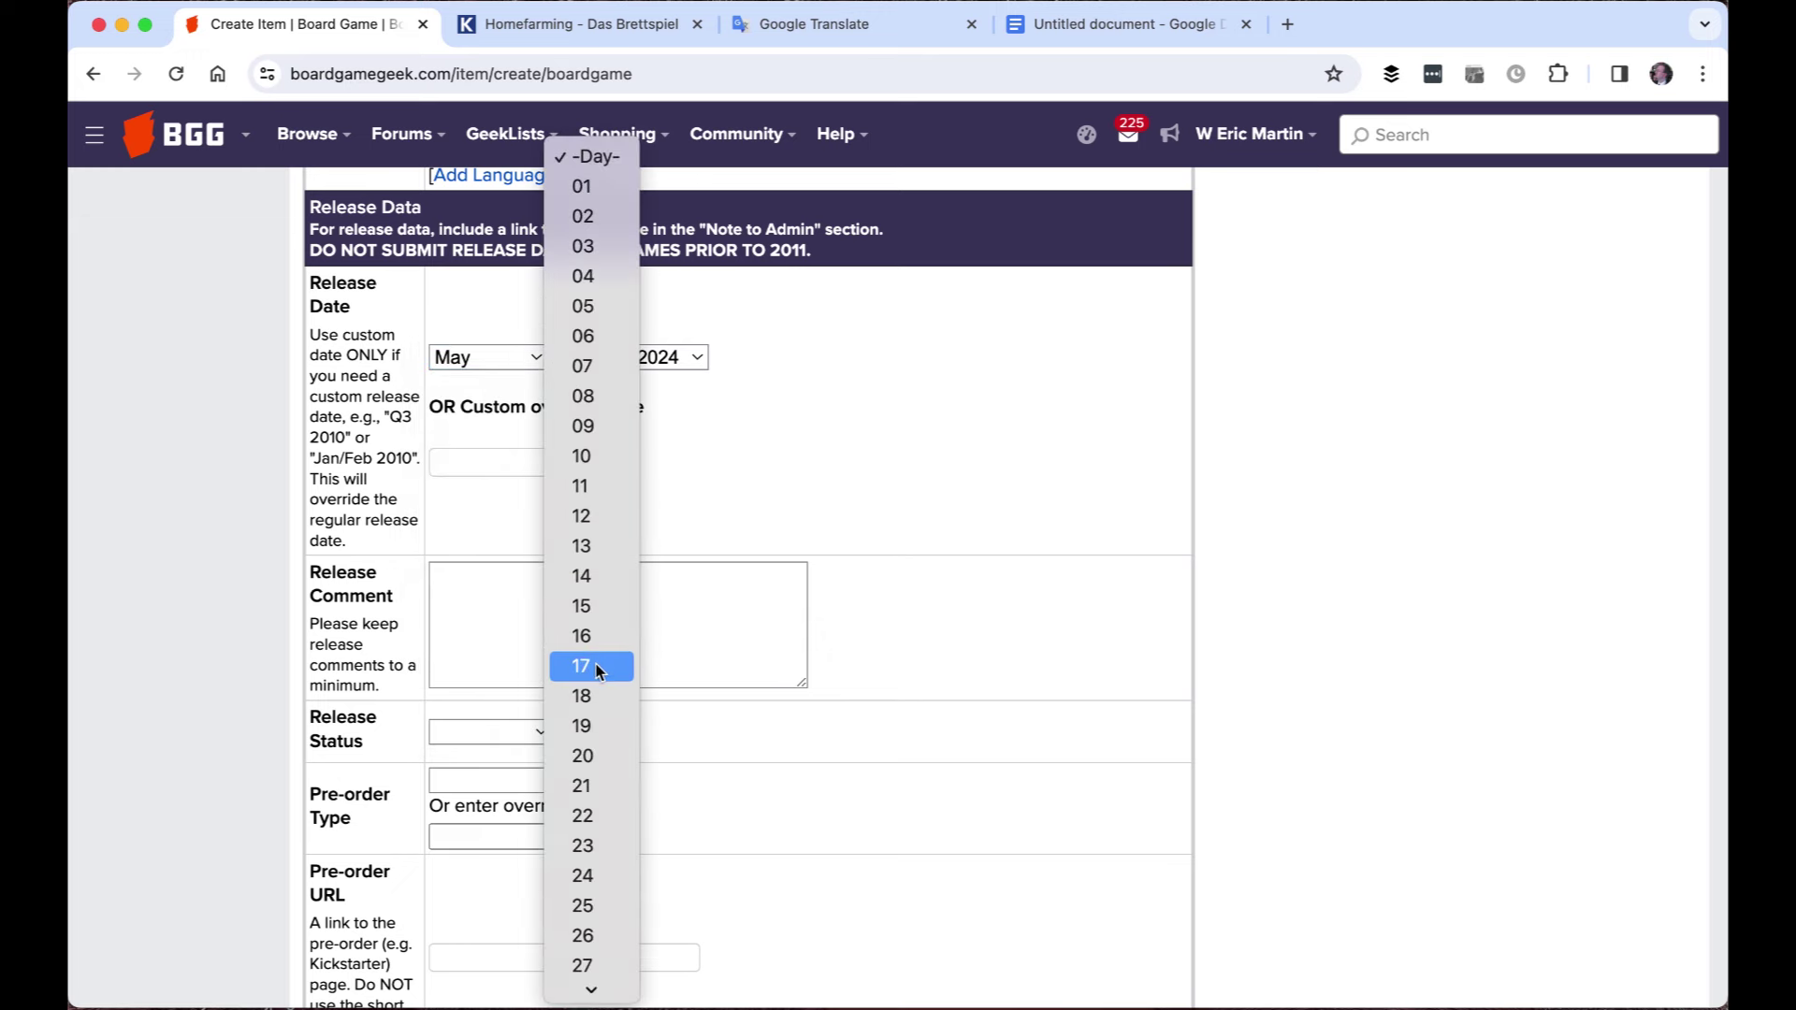
left_click(596, 638)
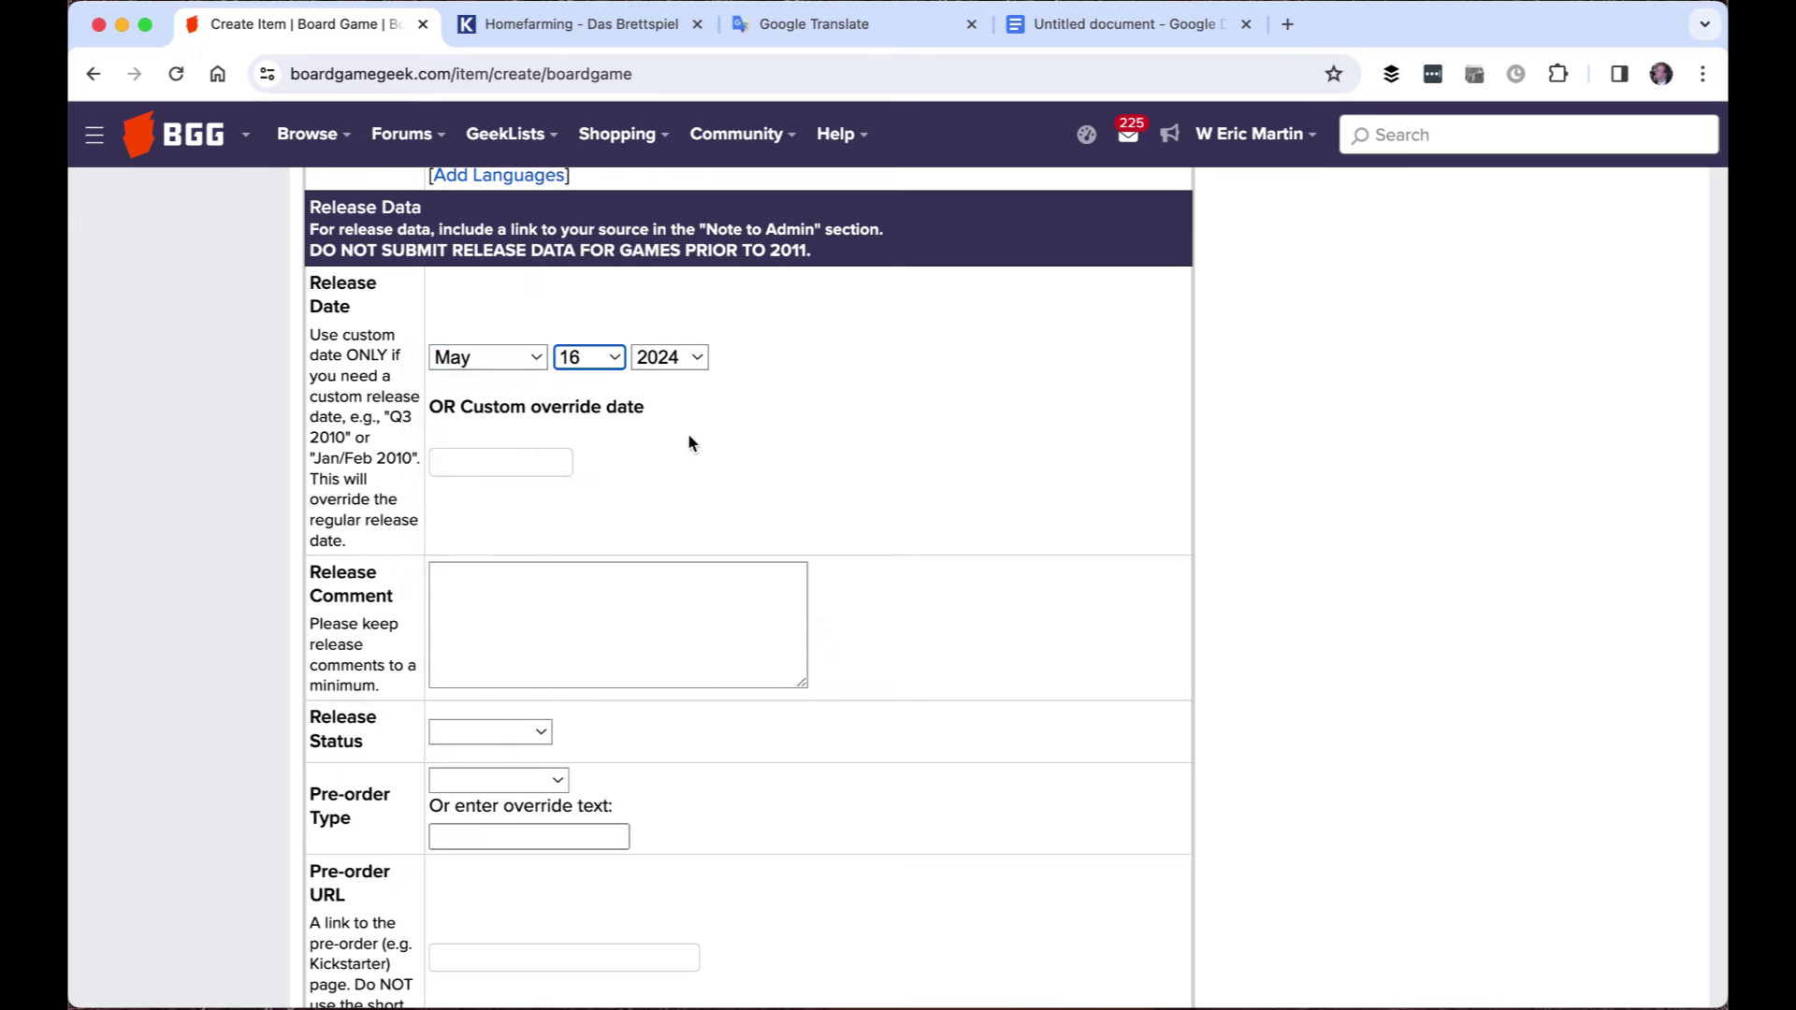
Leave the custom override date empty after briefly typing a date there
left_click(535, 464)
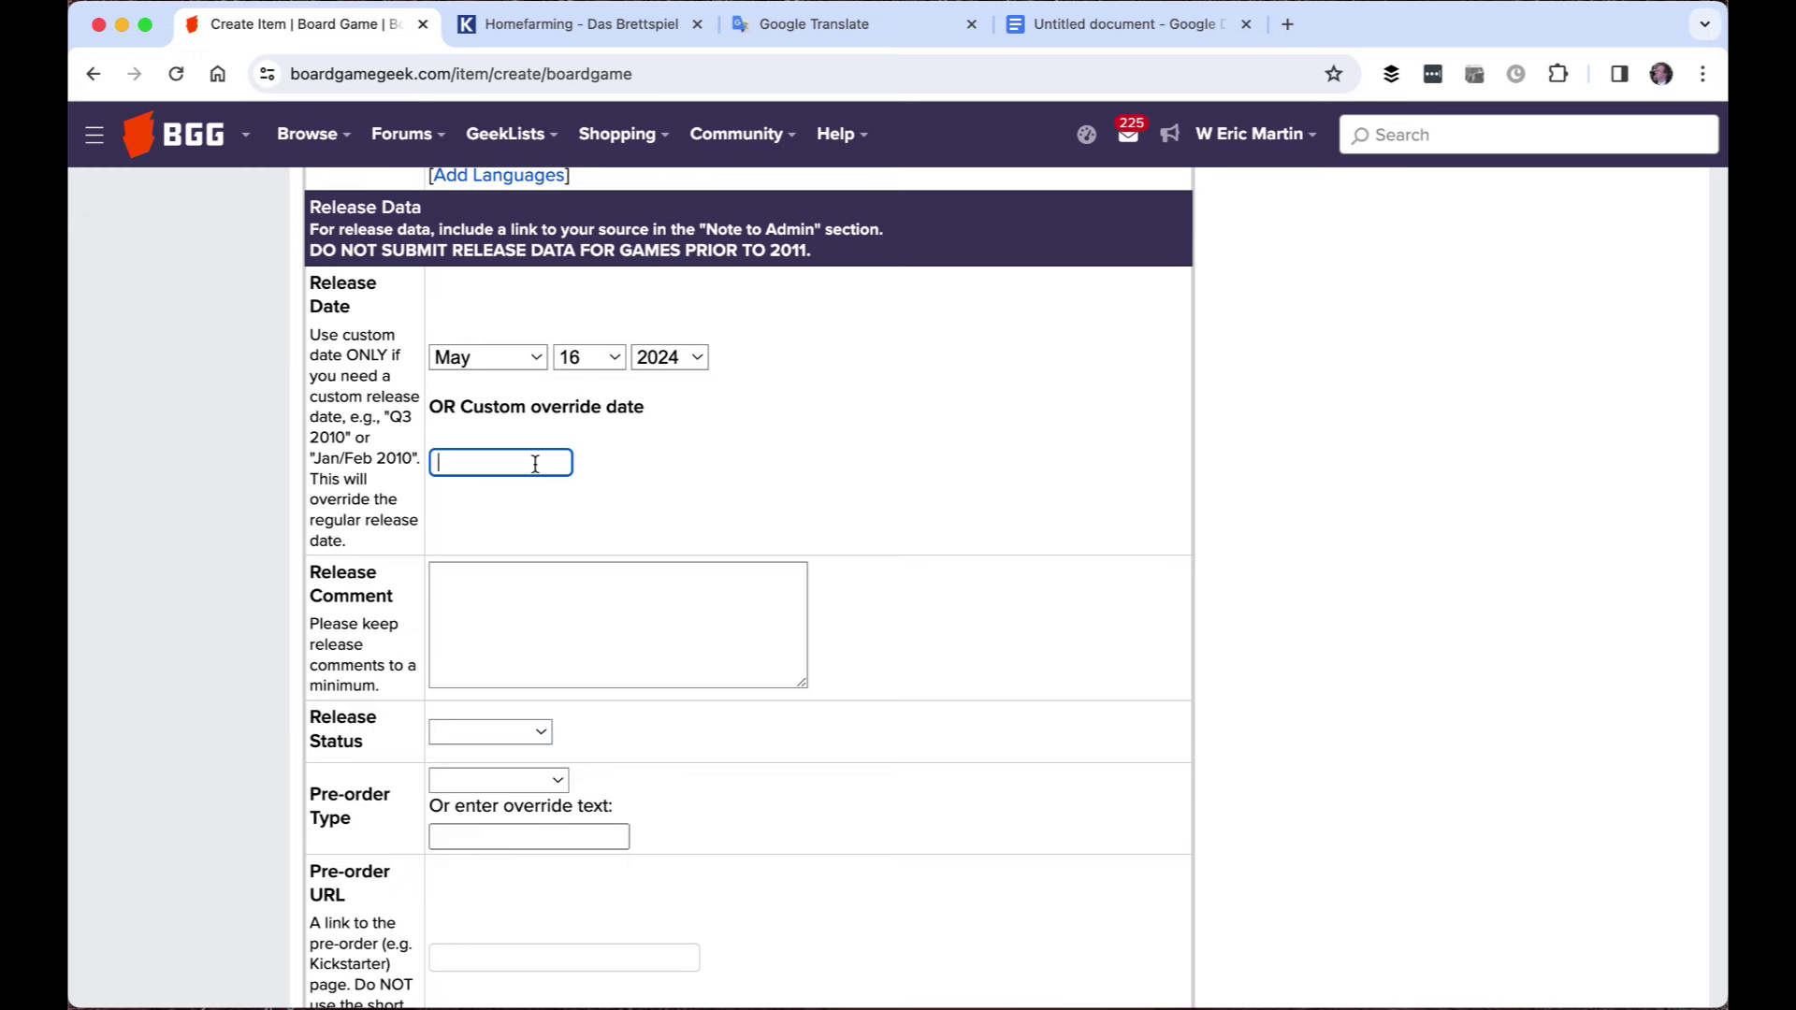
type("16/5/2024")
left_click_drag(516, 460, 408, 458)
key("BackSpace")
scroll(683, 571, "down", 2)
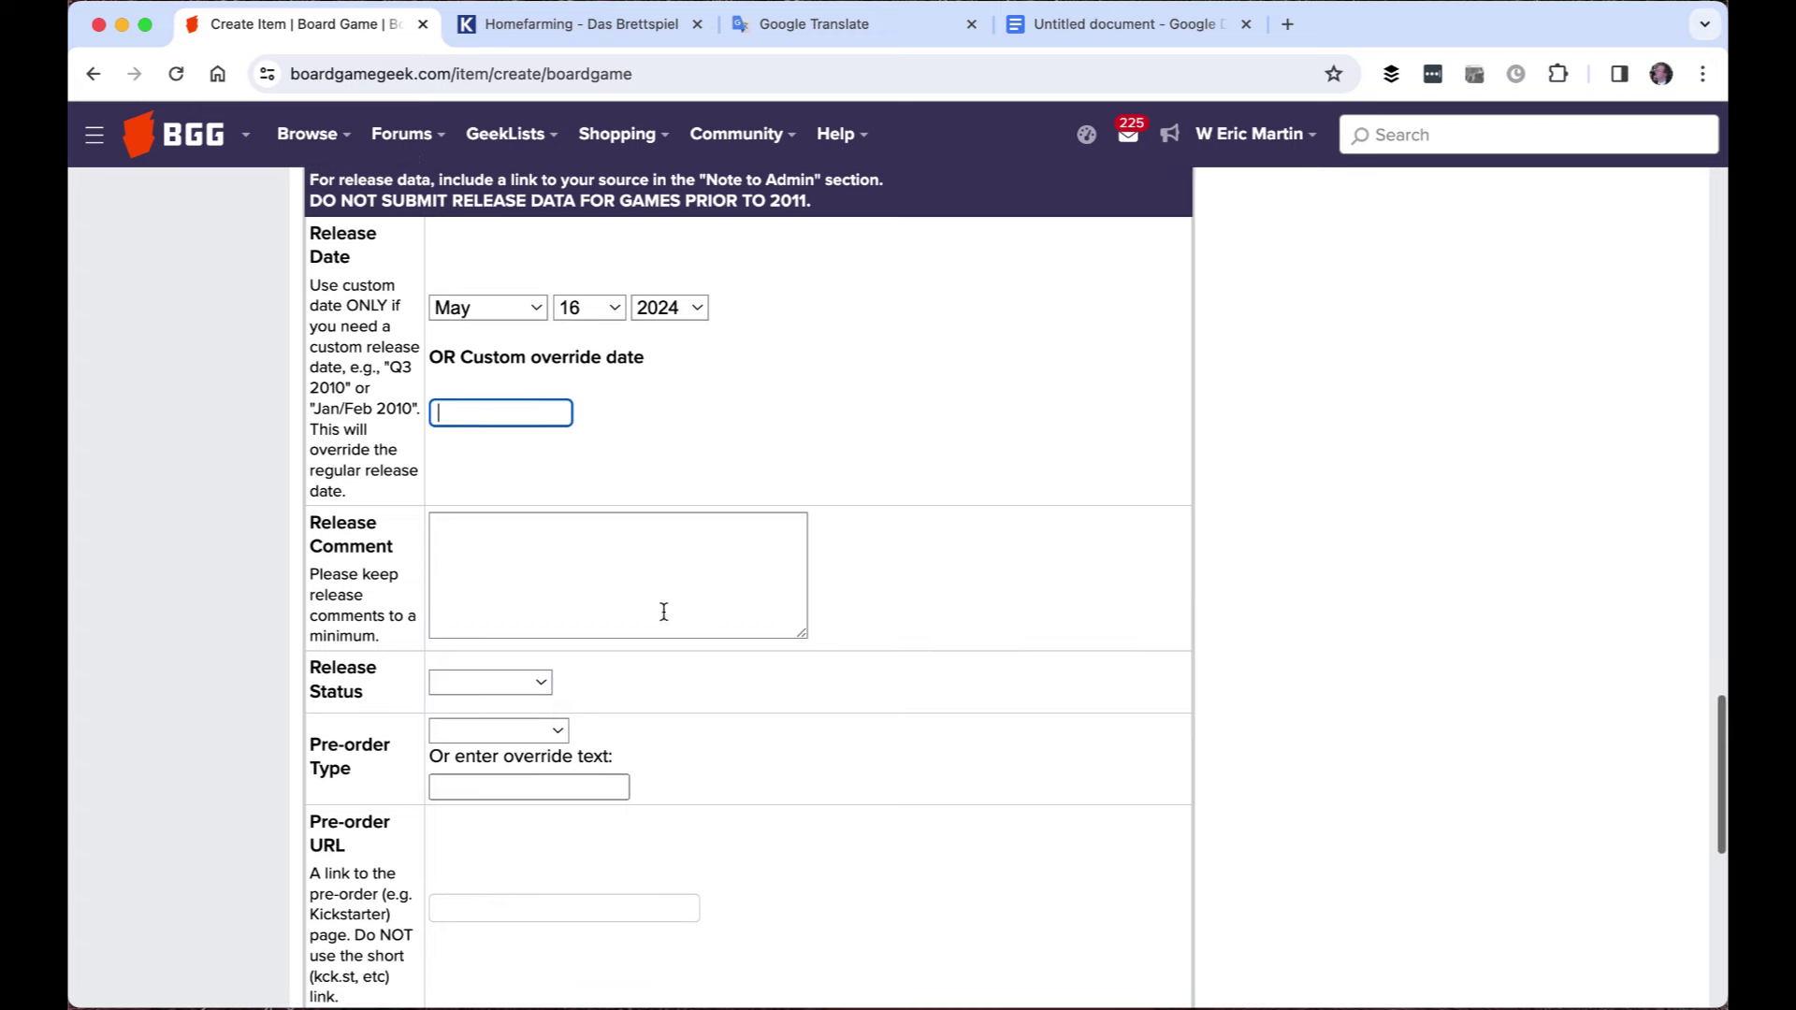
Mark the release status as Unreleased and edit the release comment field
left_click(524, 618)
left_click(495, 645)
left_click(472, 465)
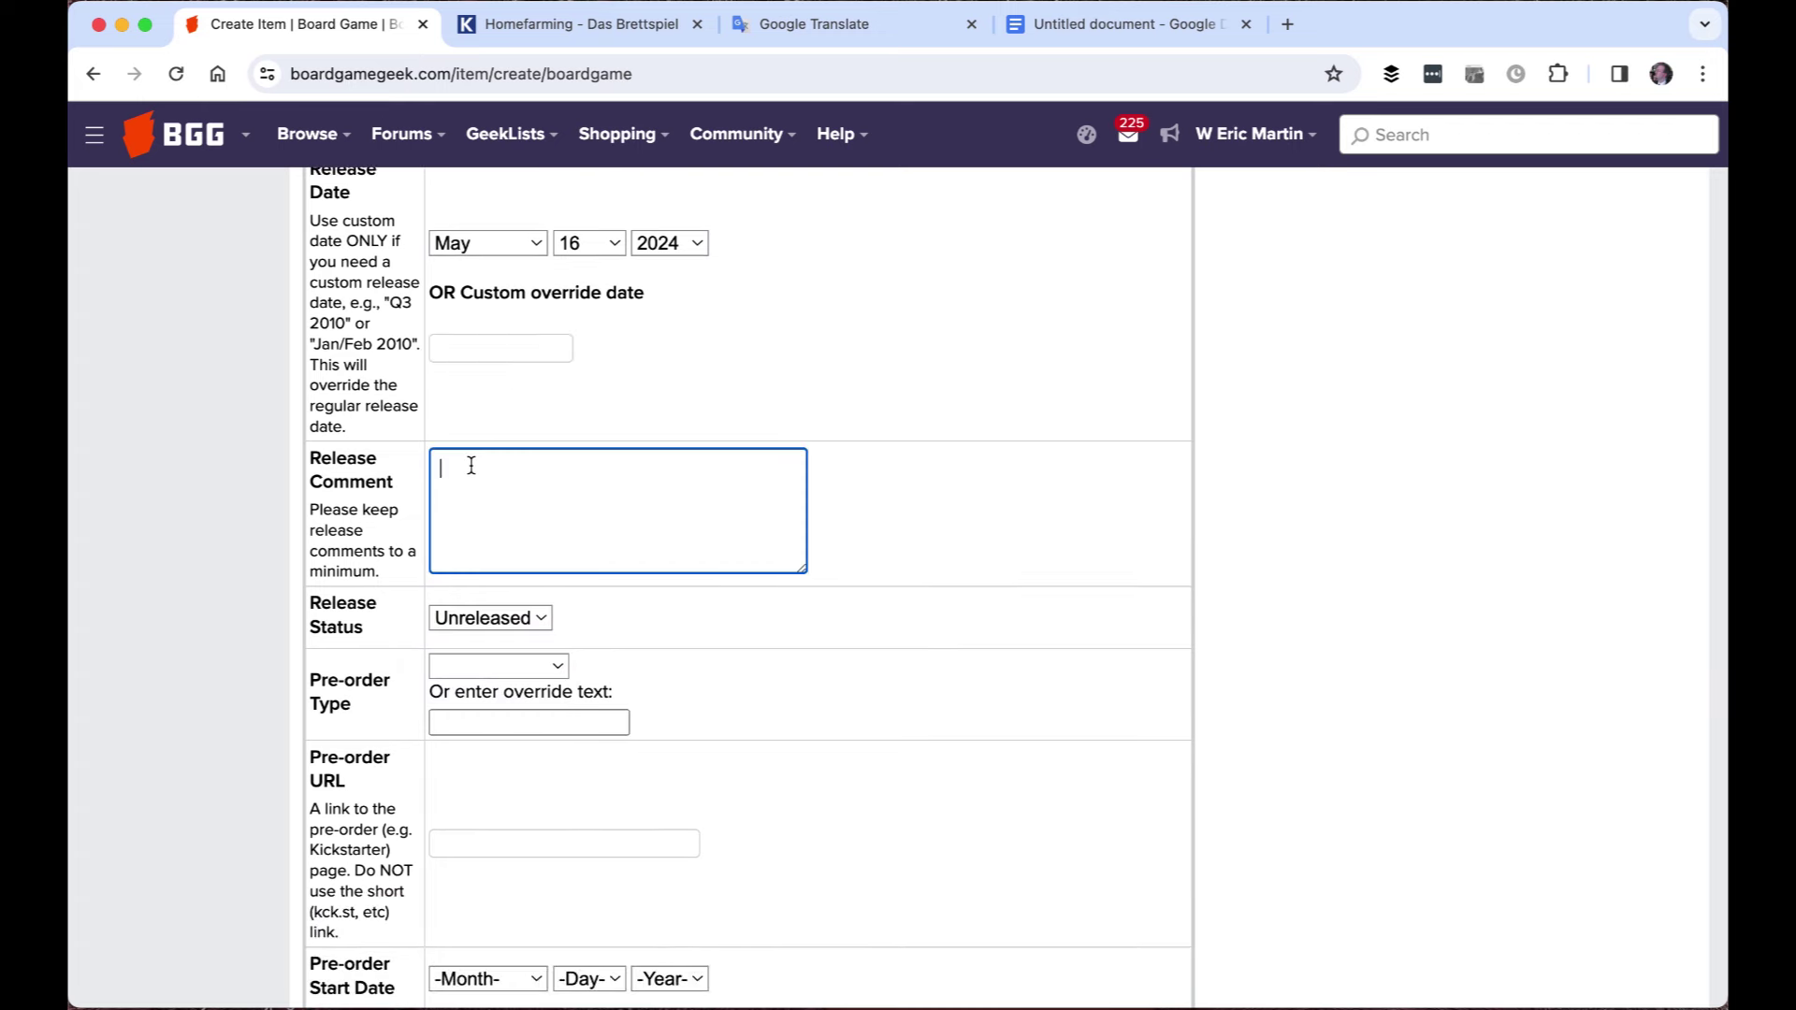
type("SPIEL")
key("BackSpace")
key("BackSpace")
key("BackSpace")
key("BackSpace")
scroll(706, 524, "down", 3)
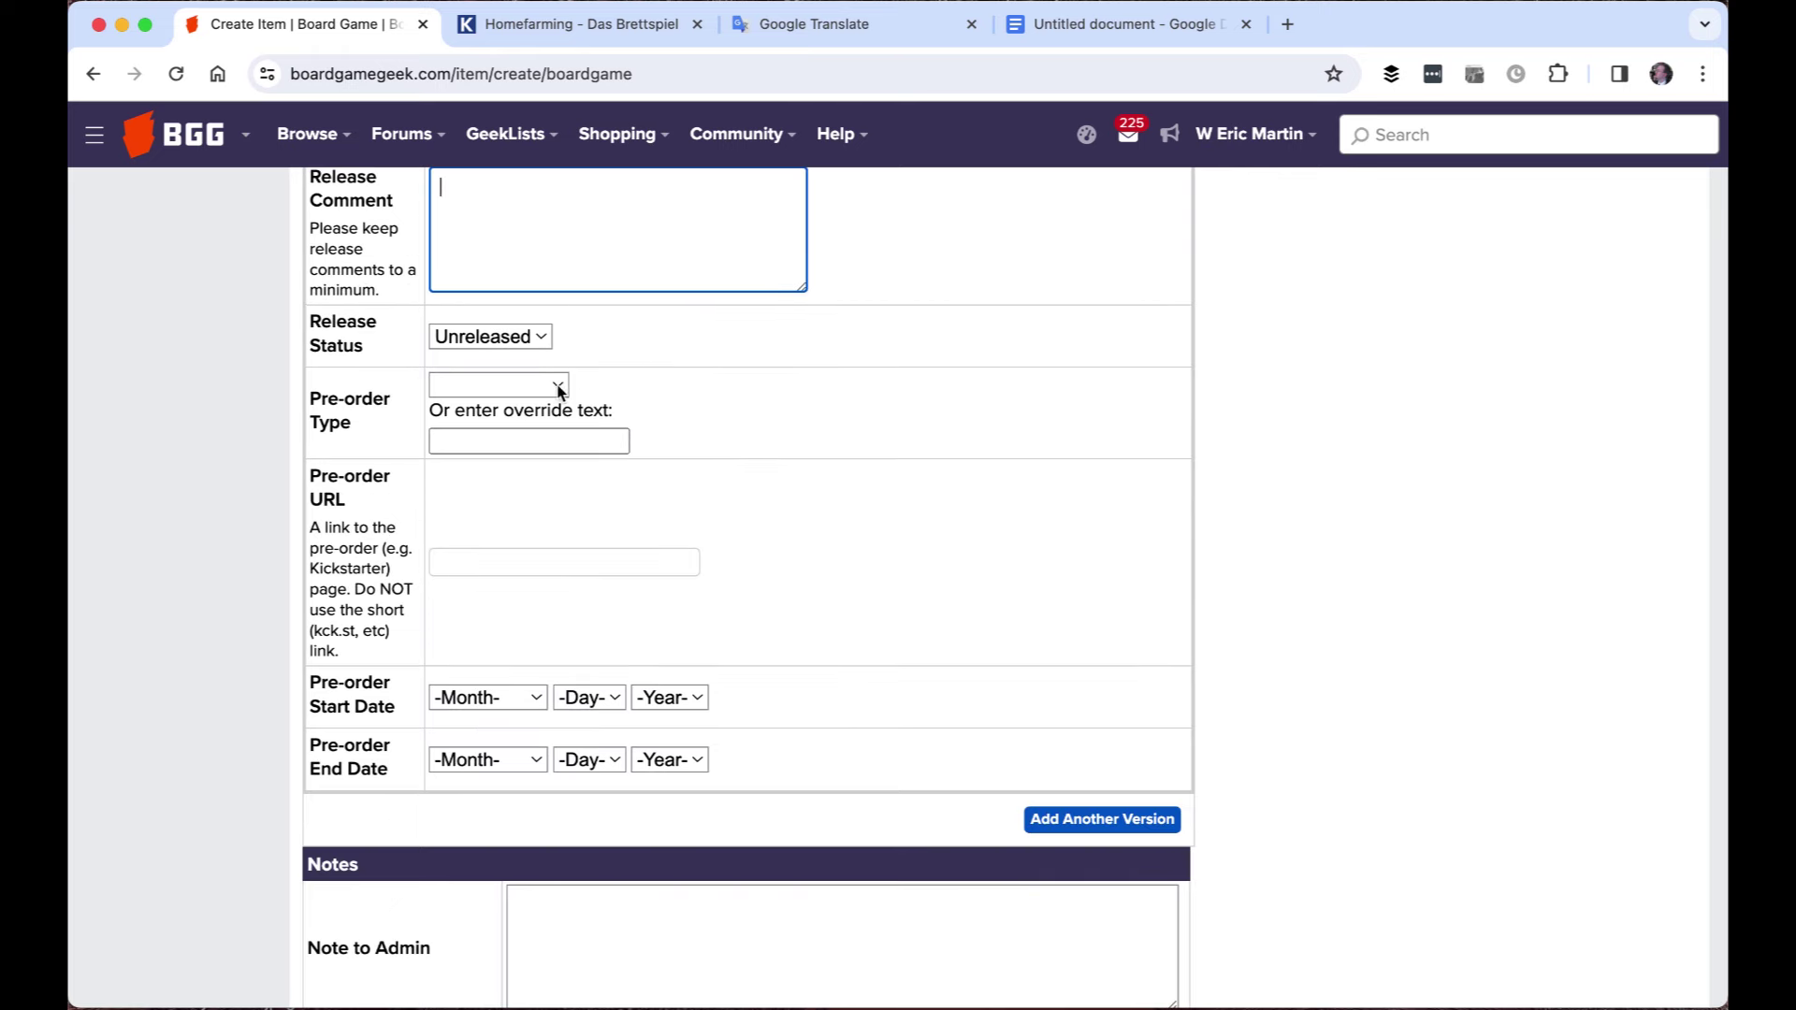
Set Pre-order Type back to the blank option instead of Kickstarter
left_click(558, 387)
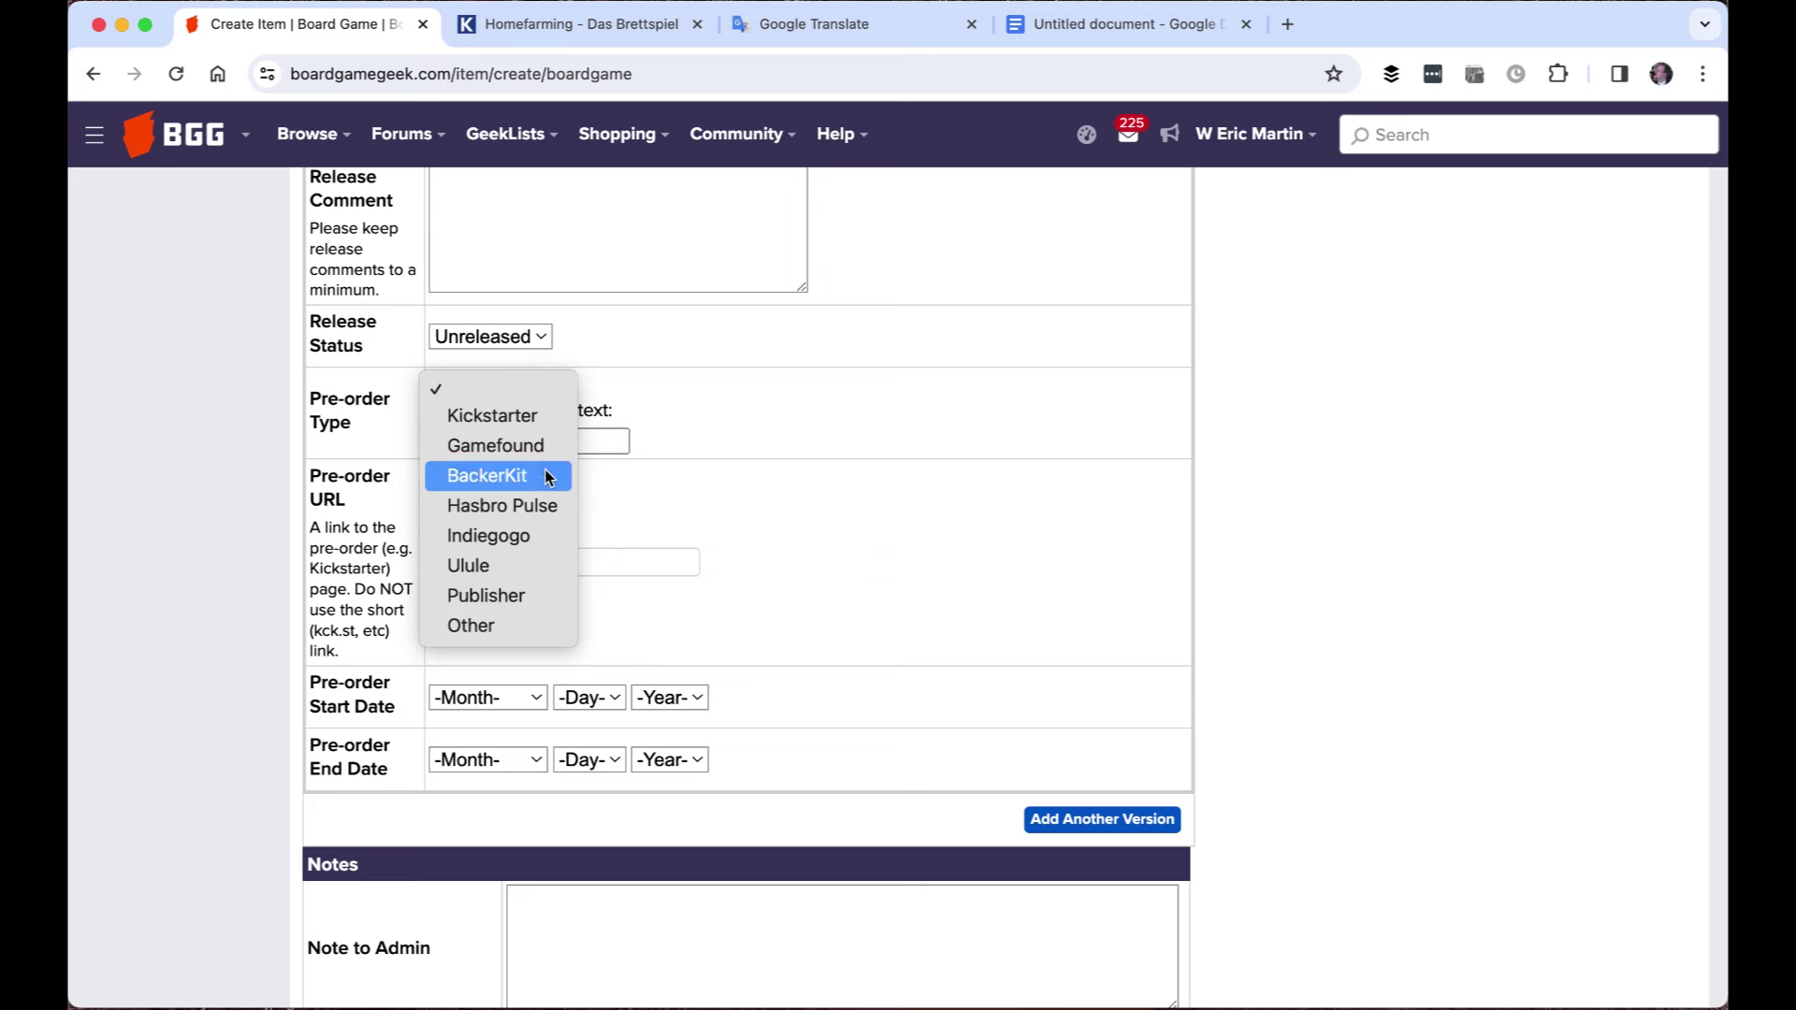
left_click(524, 414)
left_click(525, 562)
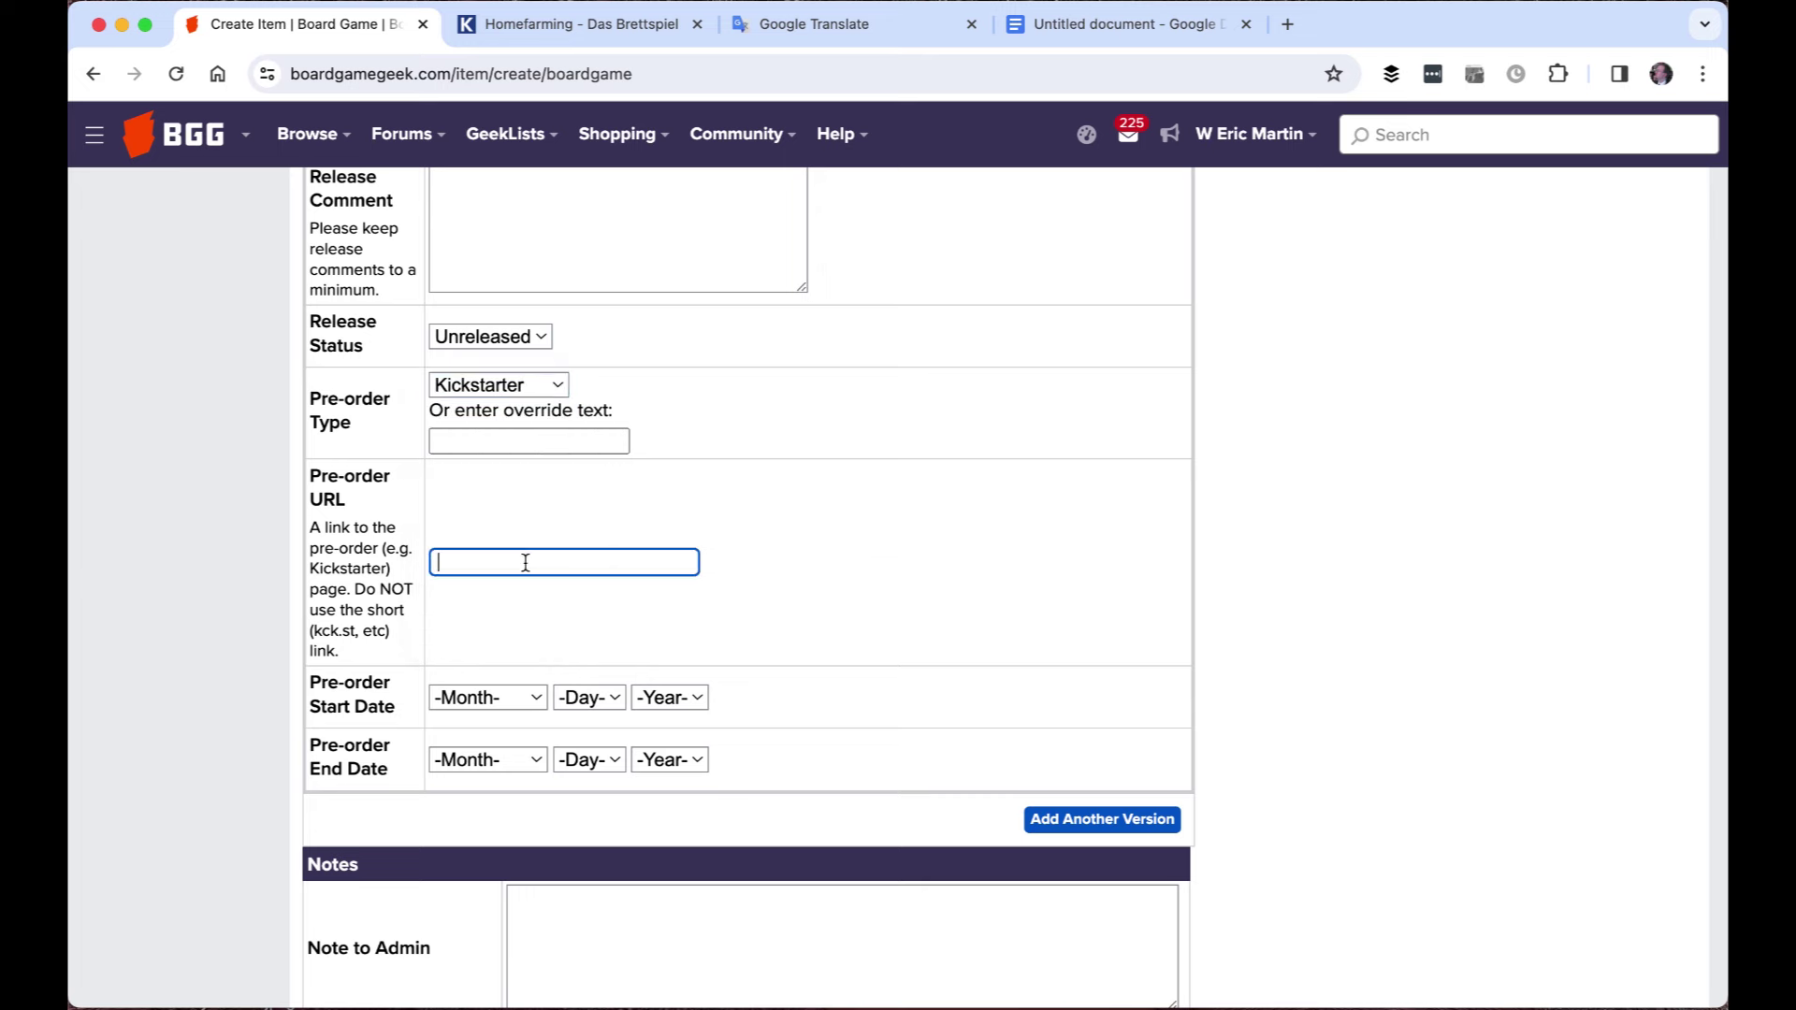
left_click(520, 704)
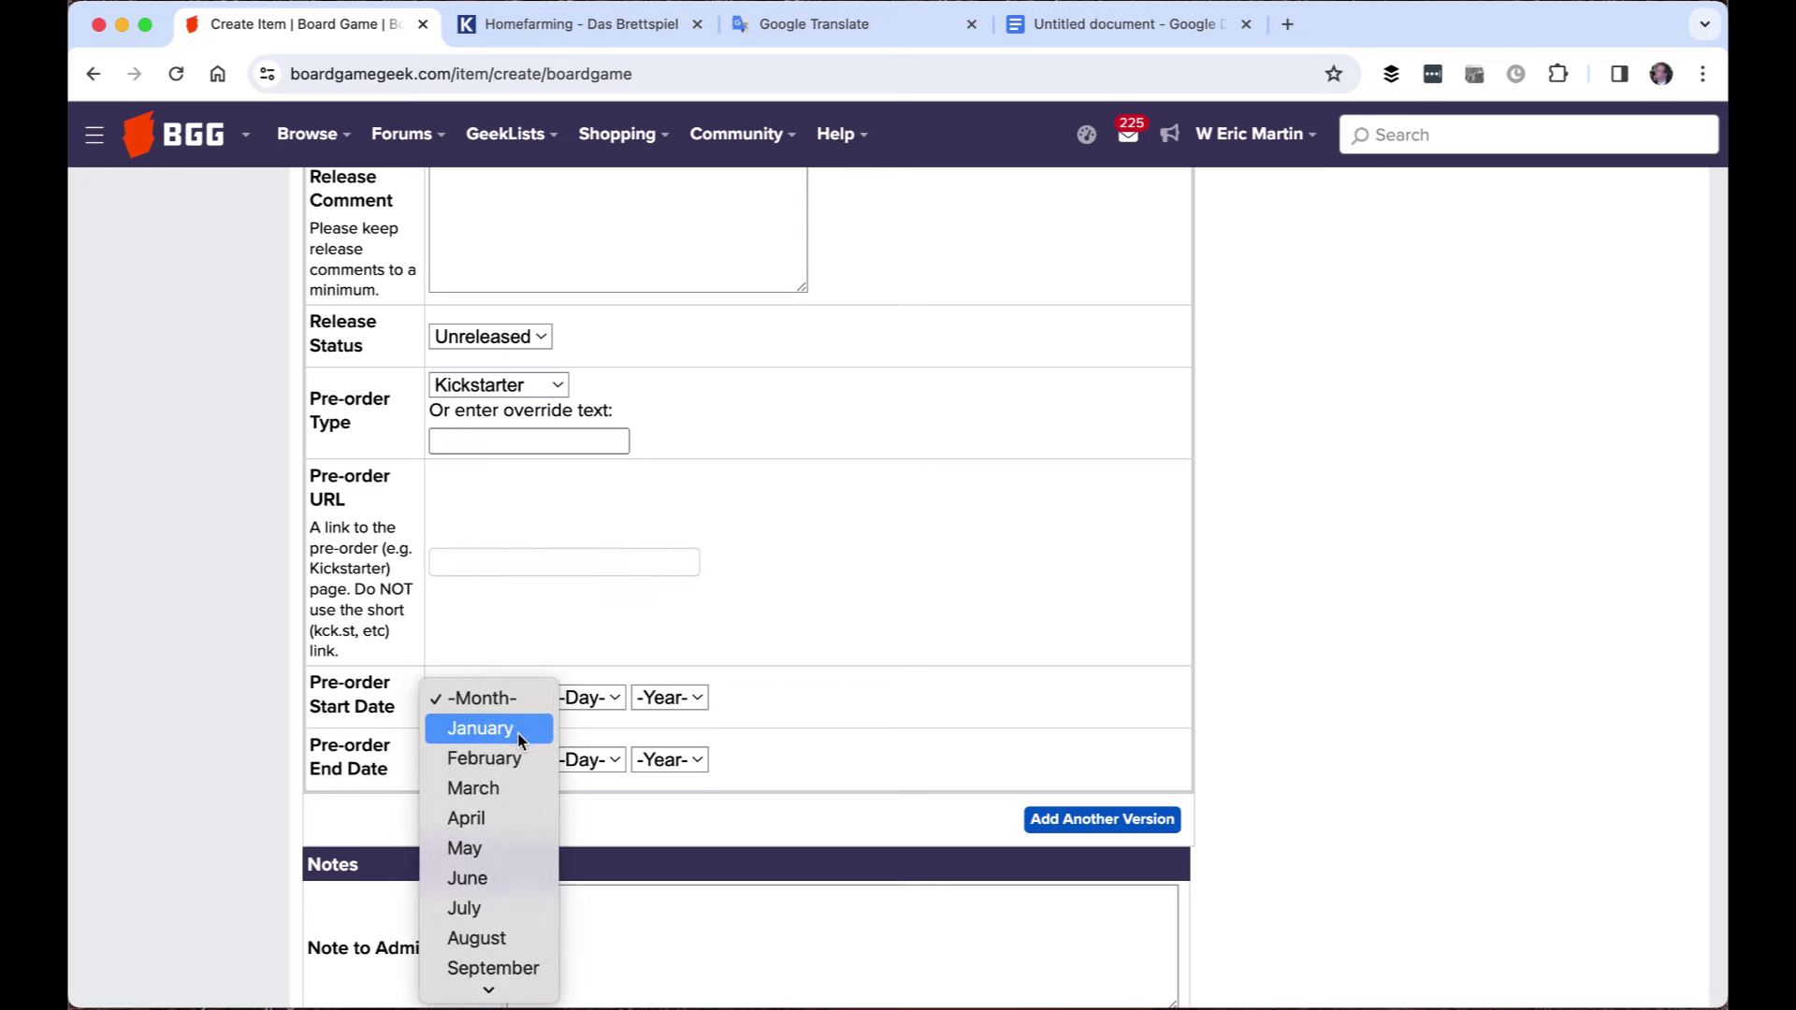
left_click(559, 391)
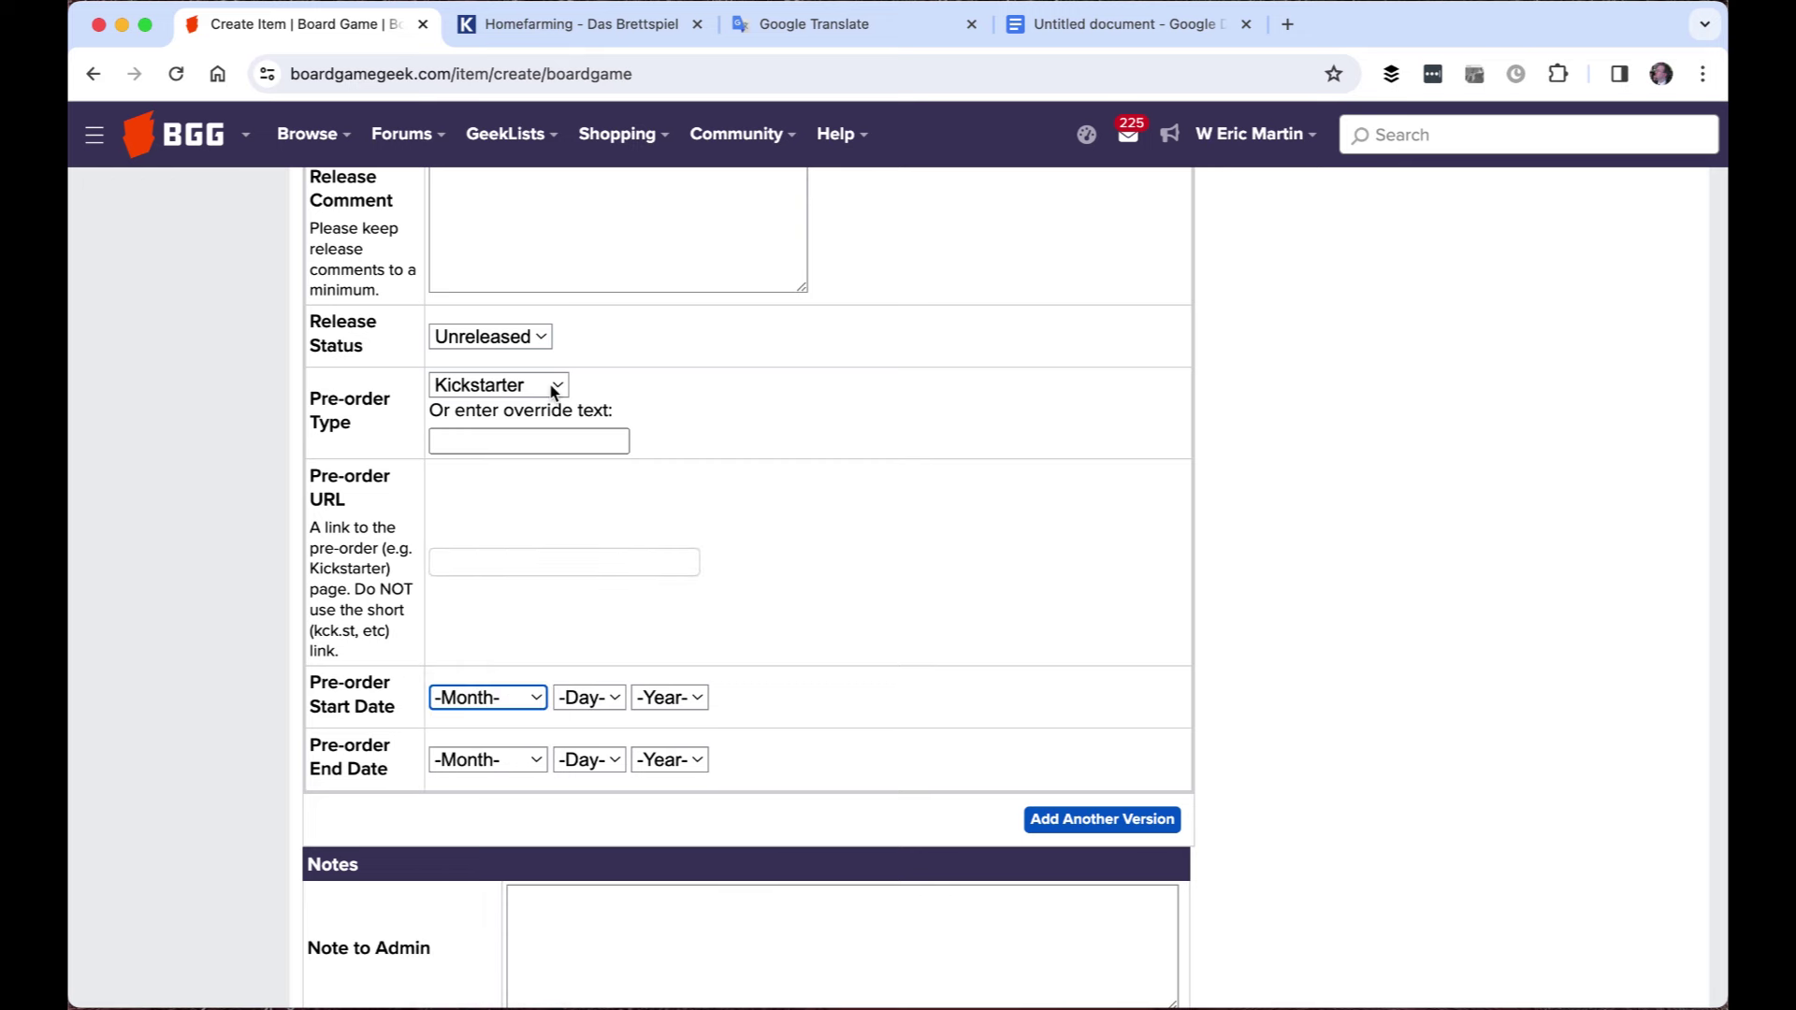
left_click(555, 385)
left_click(530, 364)
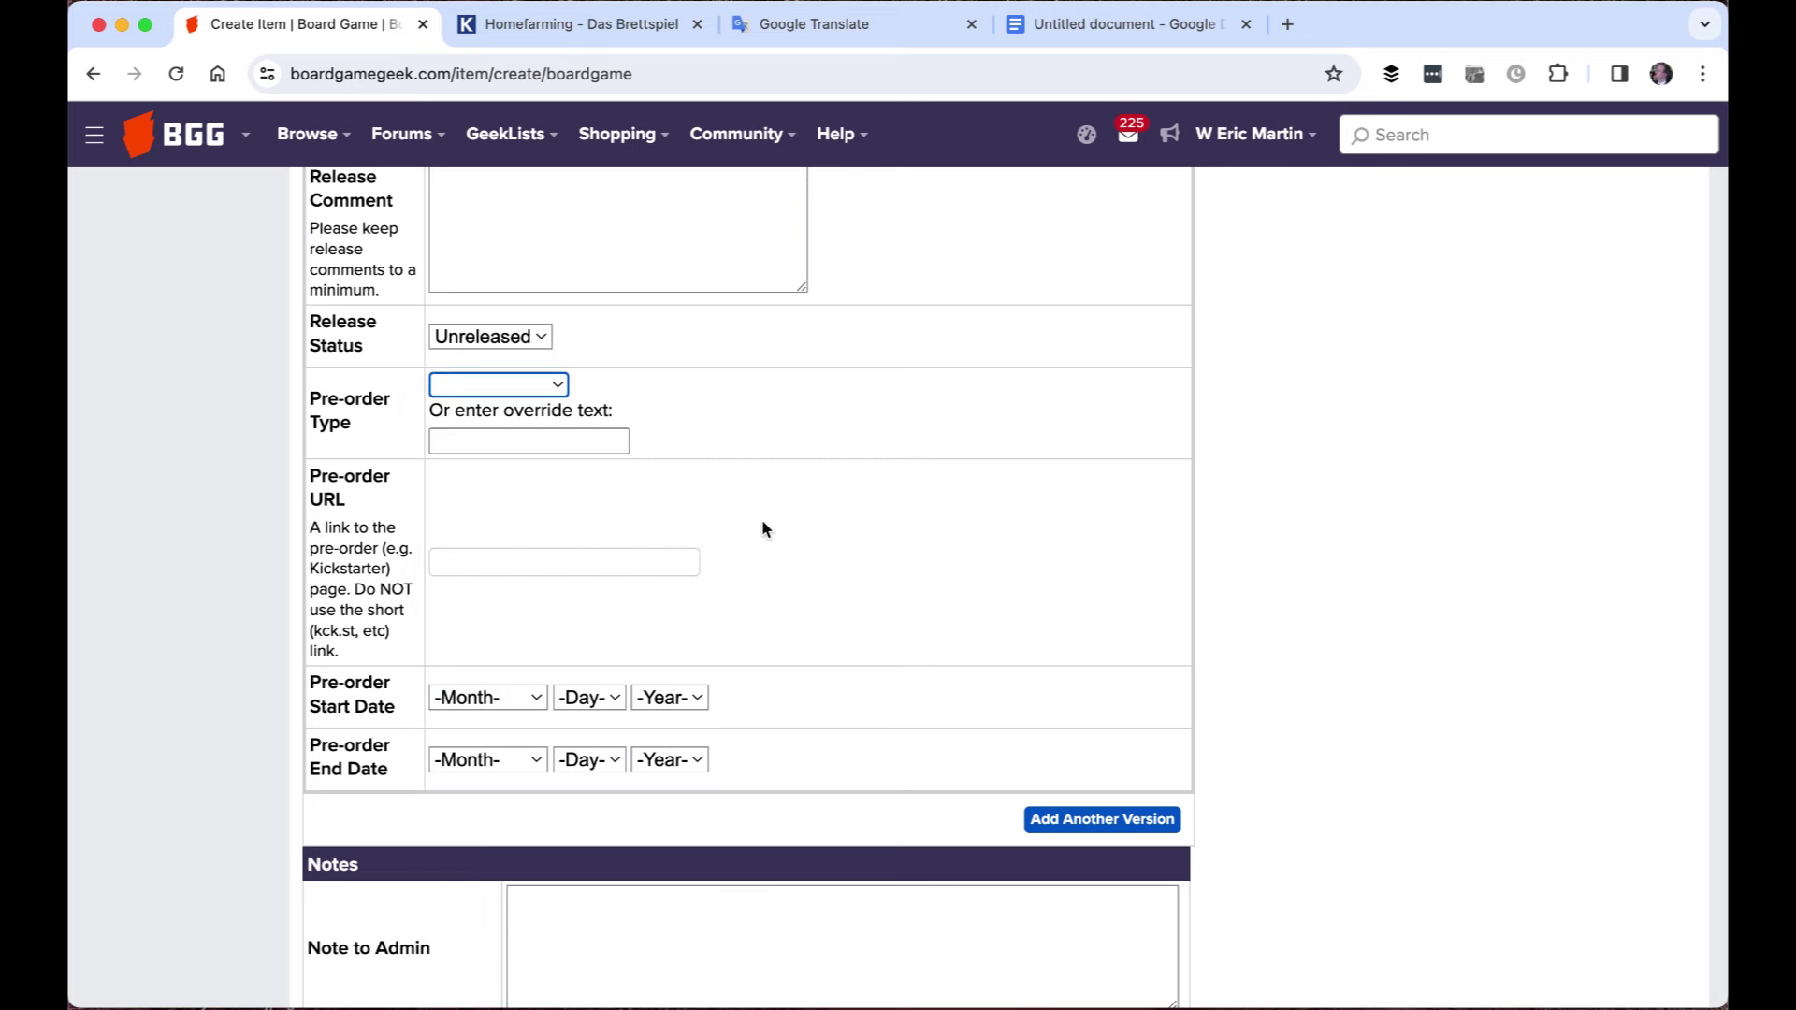
In a new tab, open the Crowdfunding Countdown wiki page and highlight its listing criteria
key("super+t")
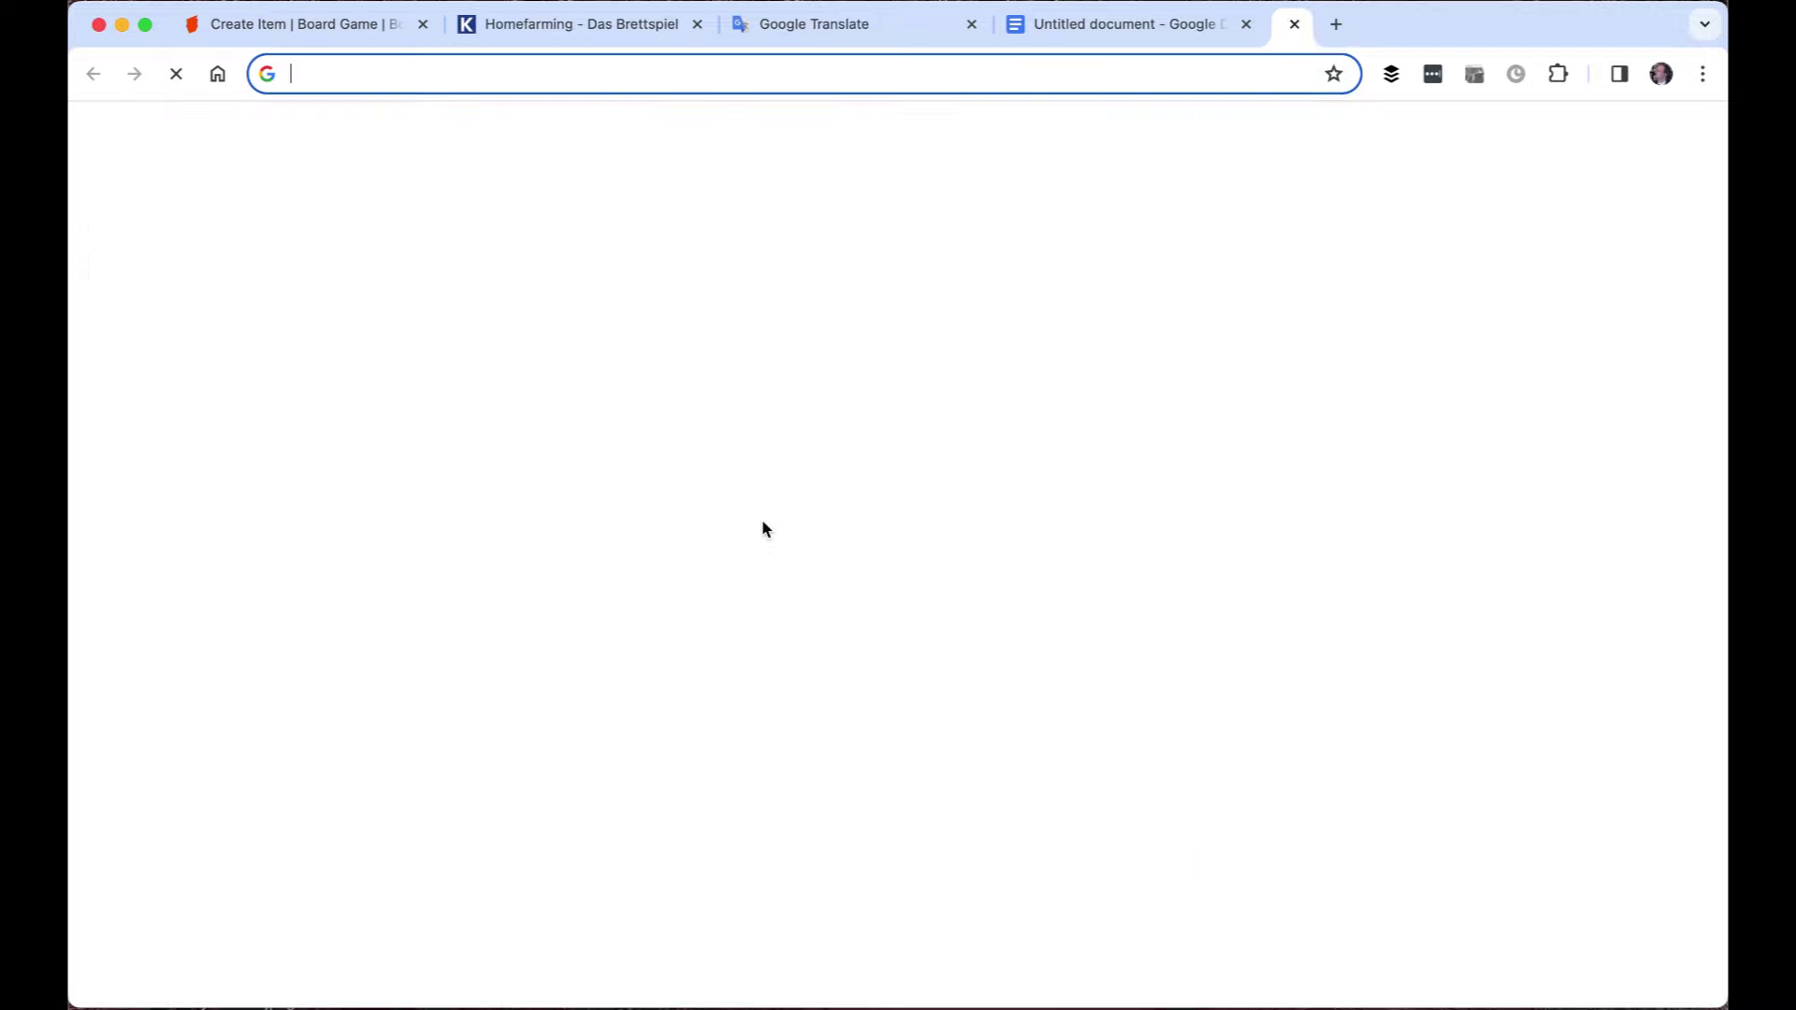
type("boa")
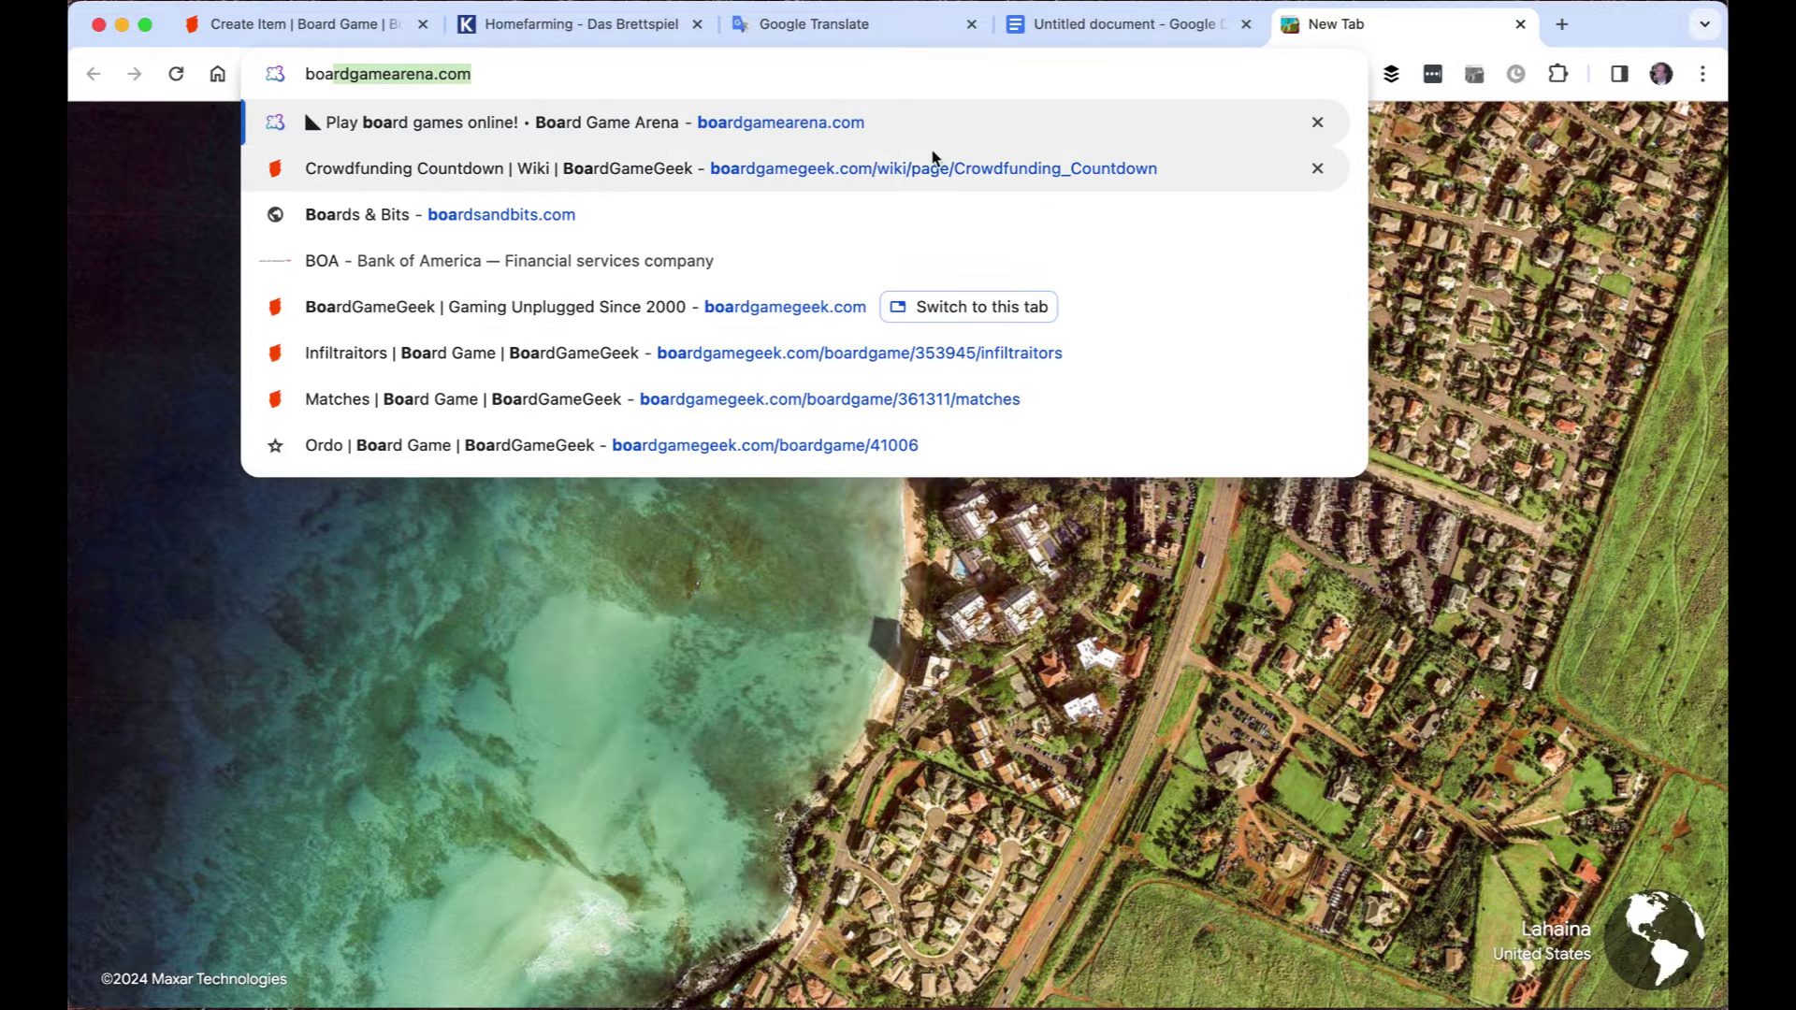
left_click(945, 170)
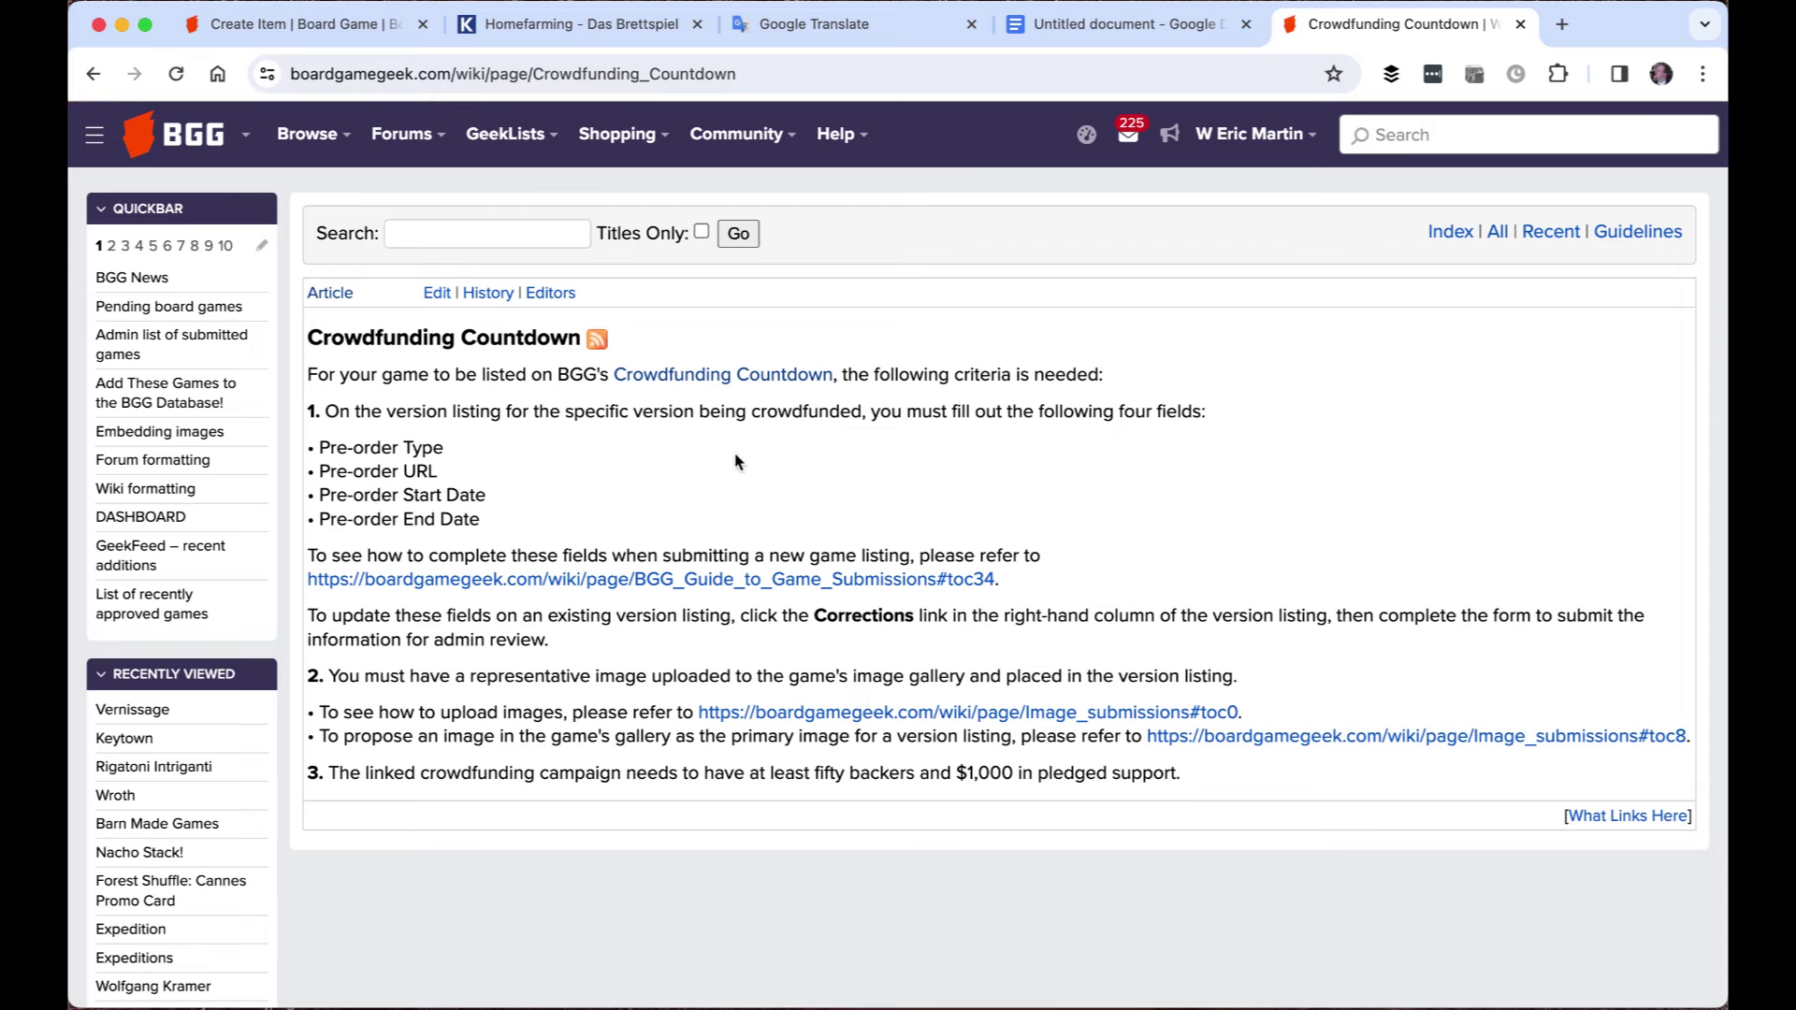
left_click_drag(308, 342, 1082, 805)
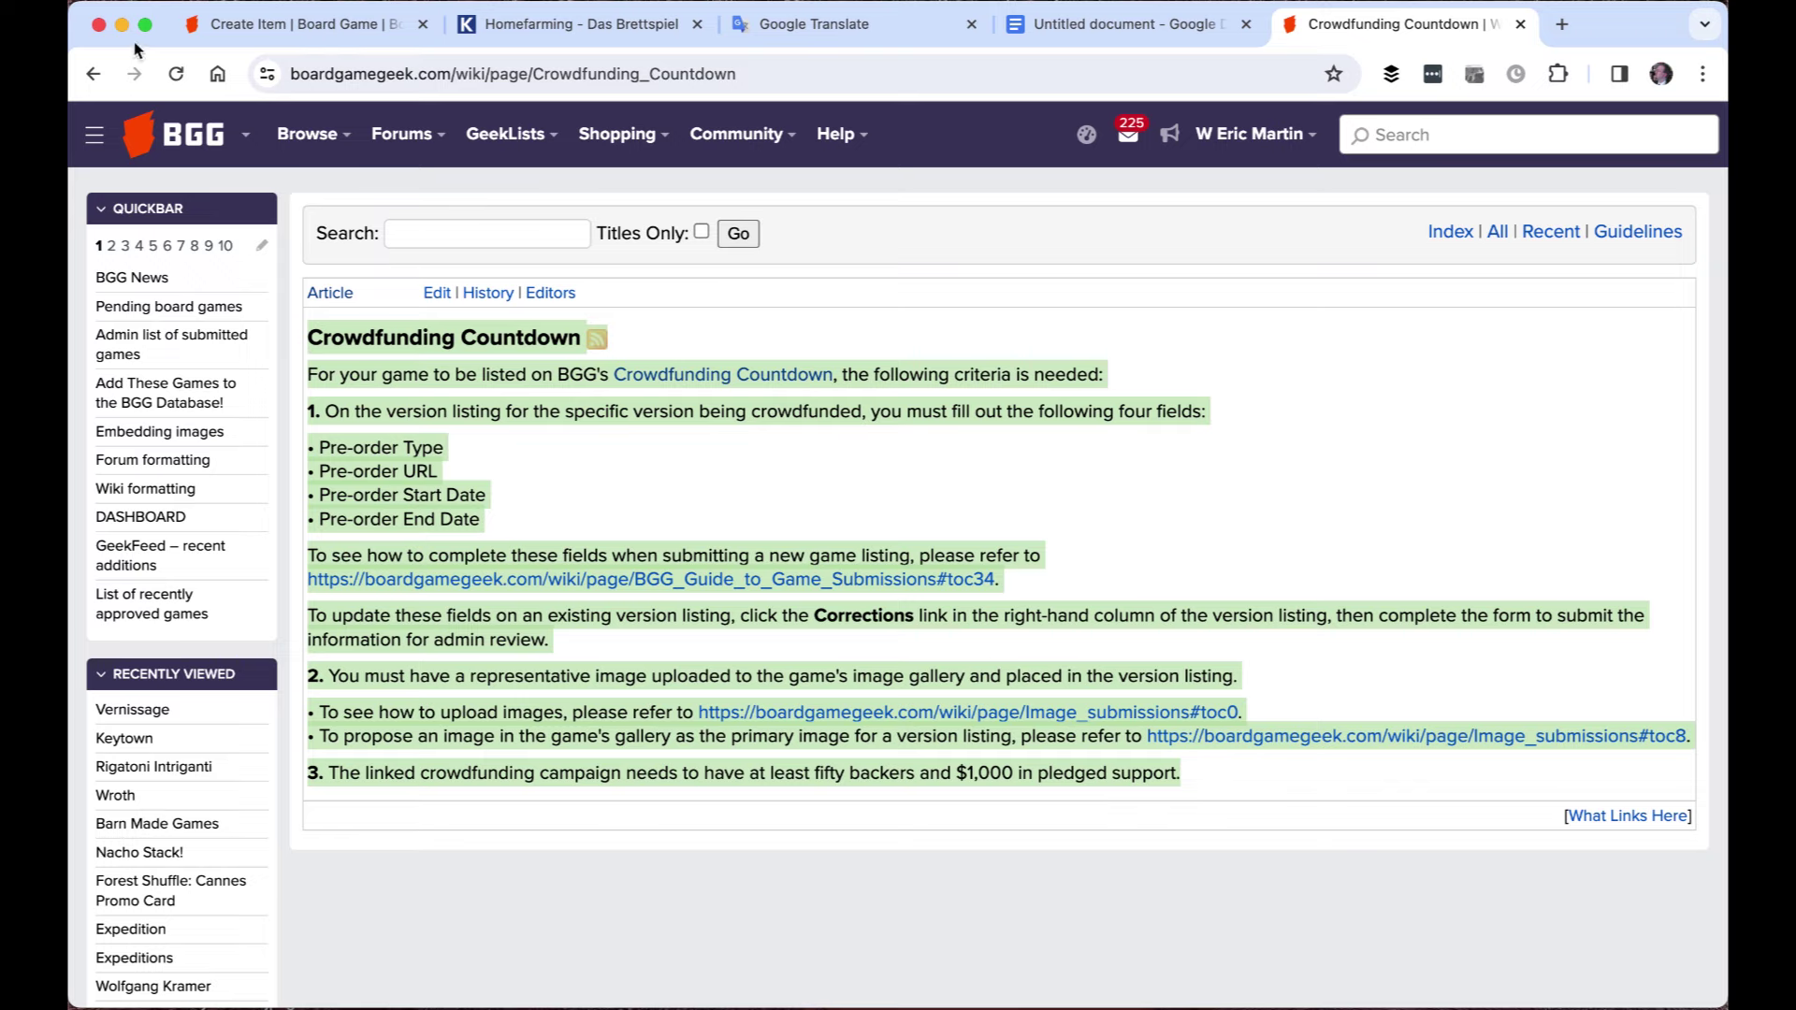
Open SEE ALL under Crowdfunding Countdown on the BGG home page, then return to the wiki page
left_click(190, 134)
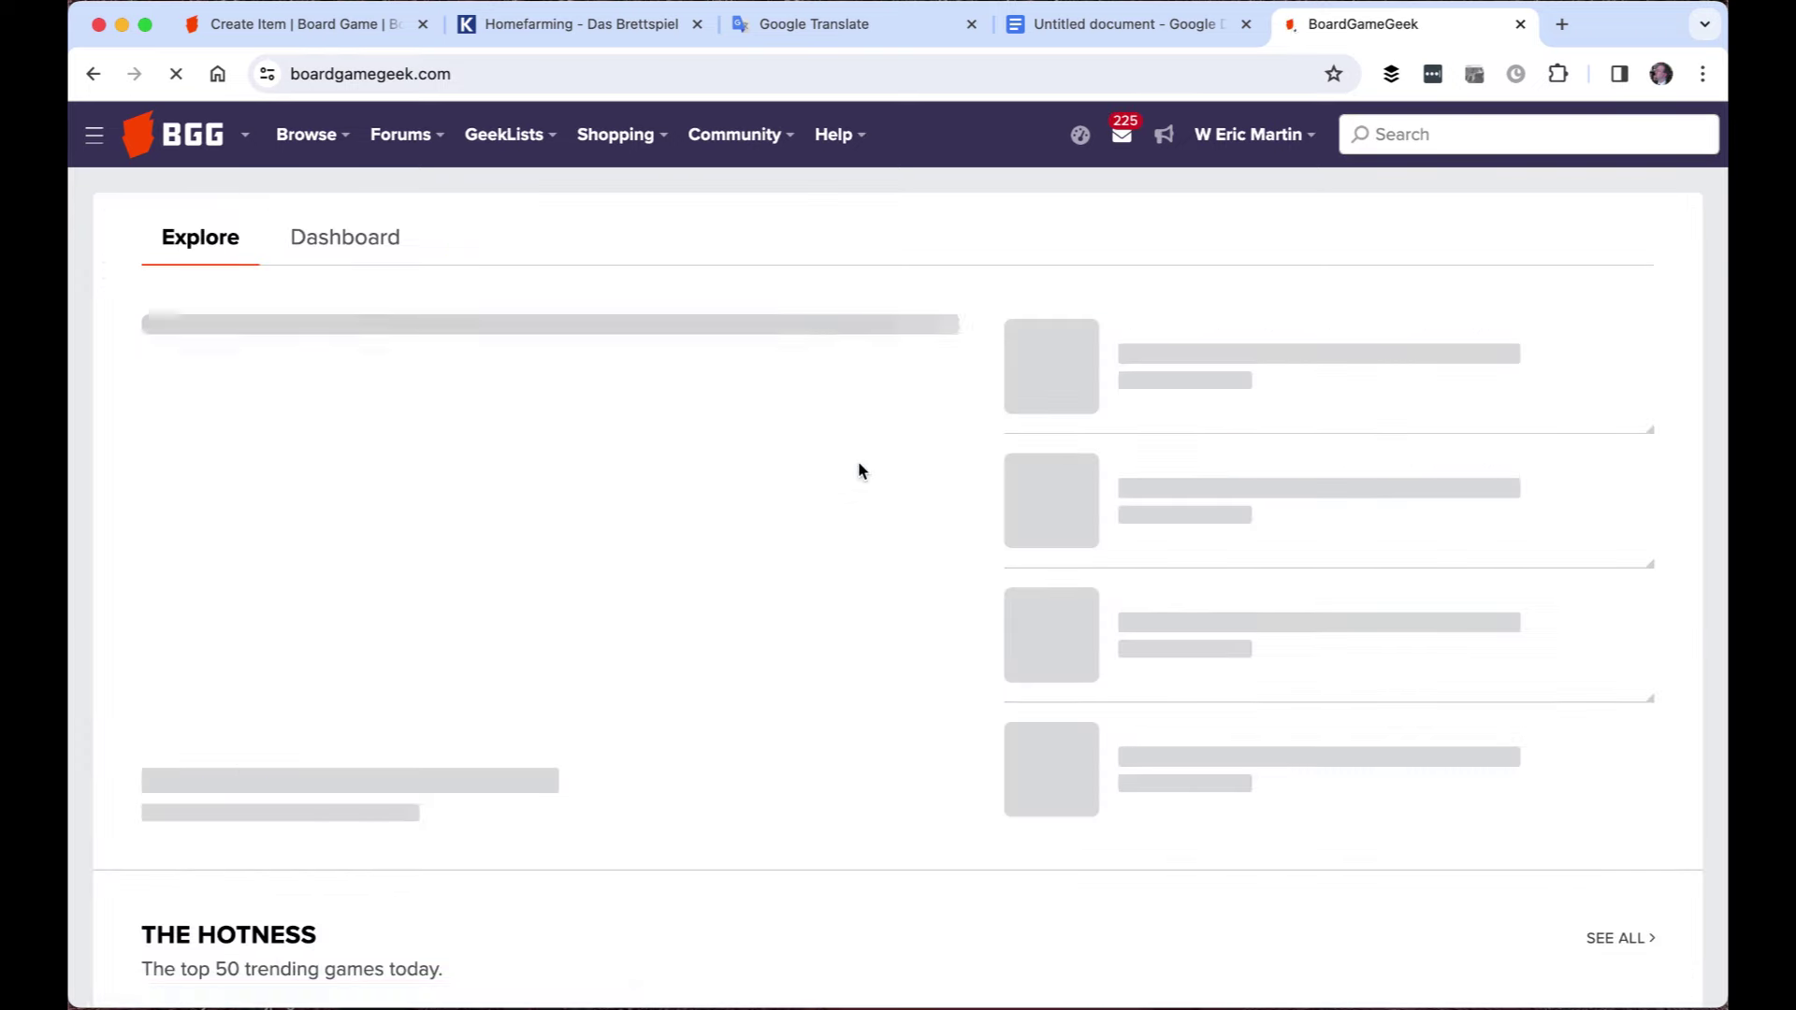
scroll(862, 471, "down", 5)
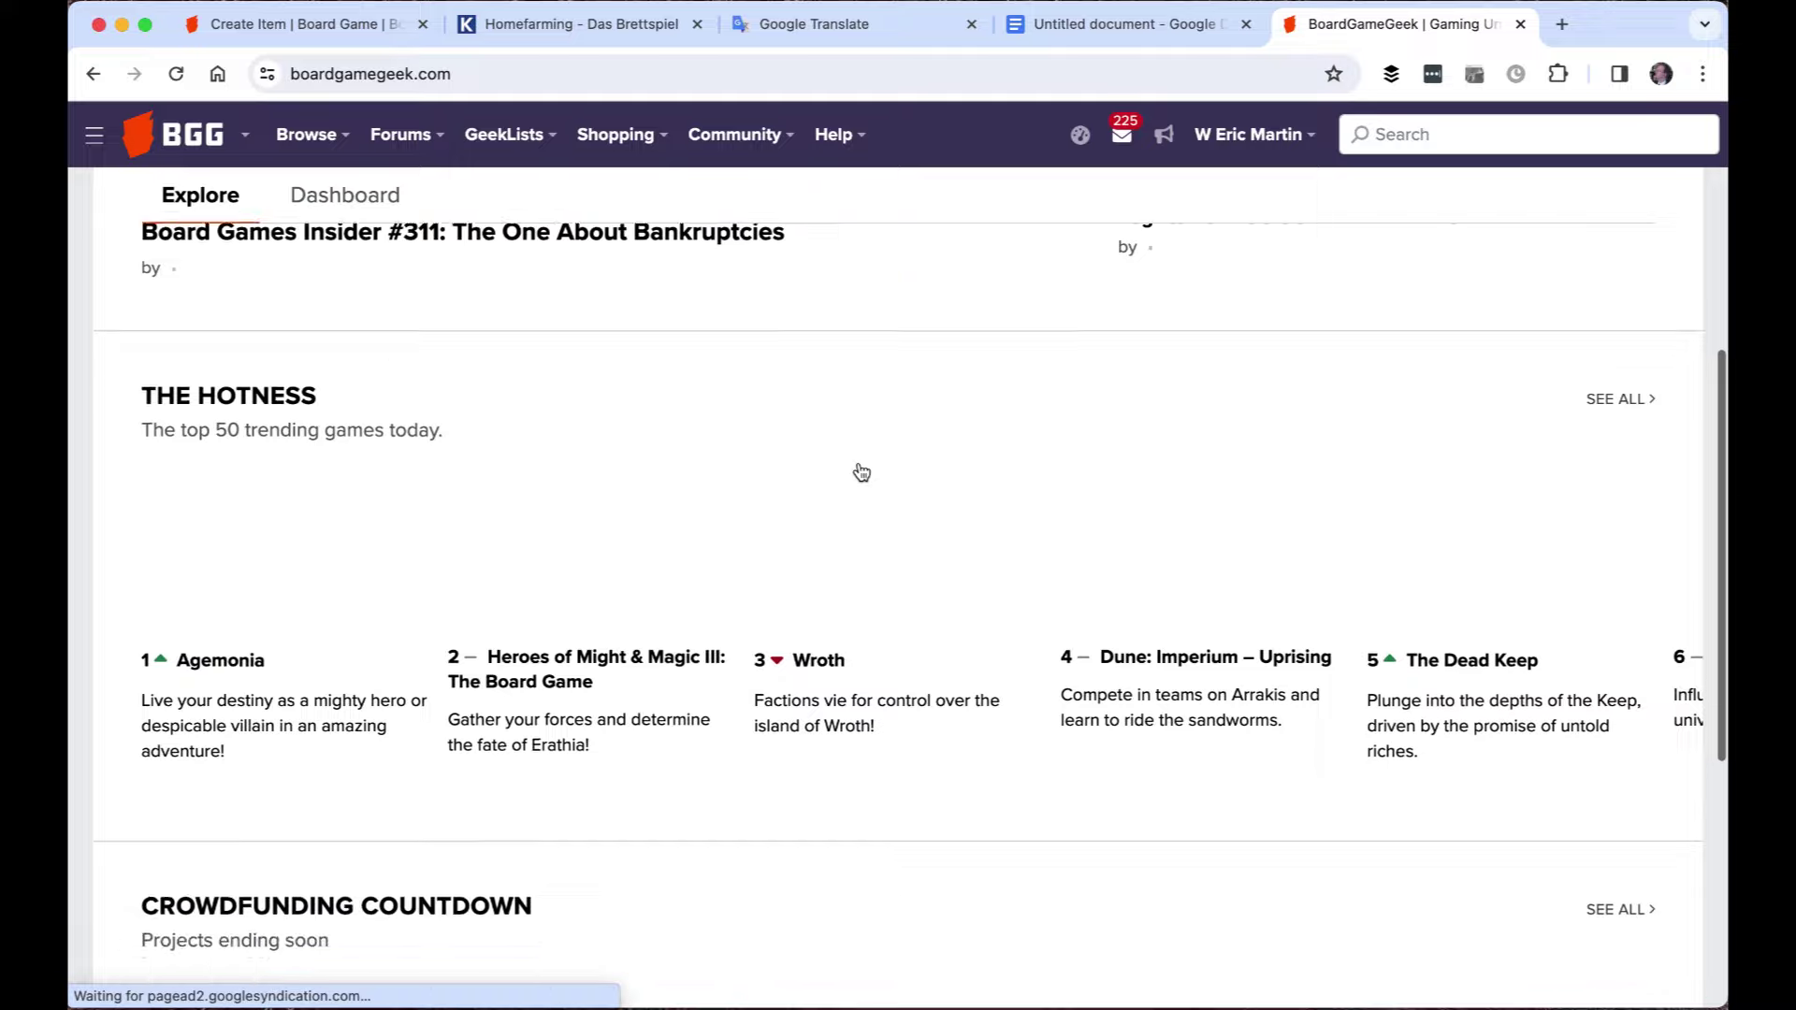
scroll(862, 470, "down", 3)
scroll(390, 670, "down", 1)
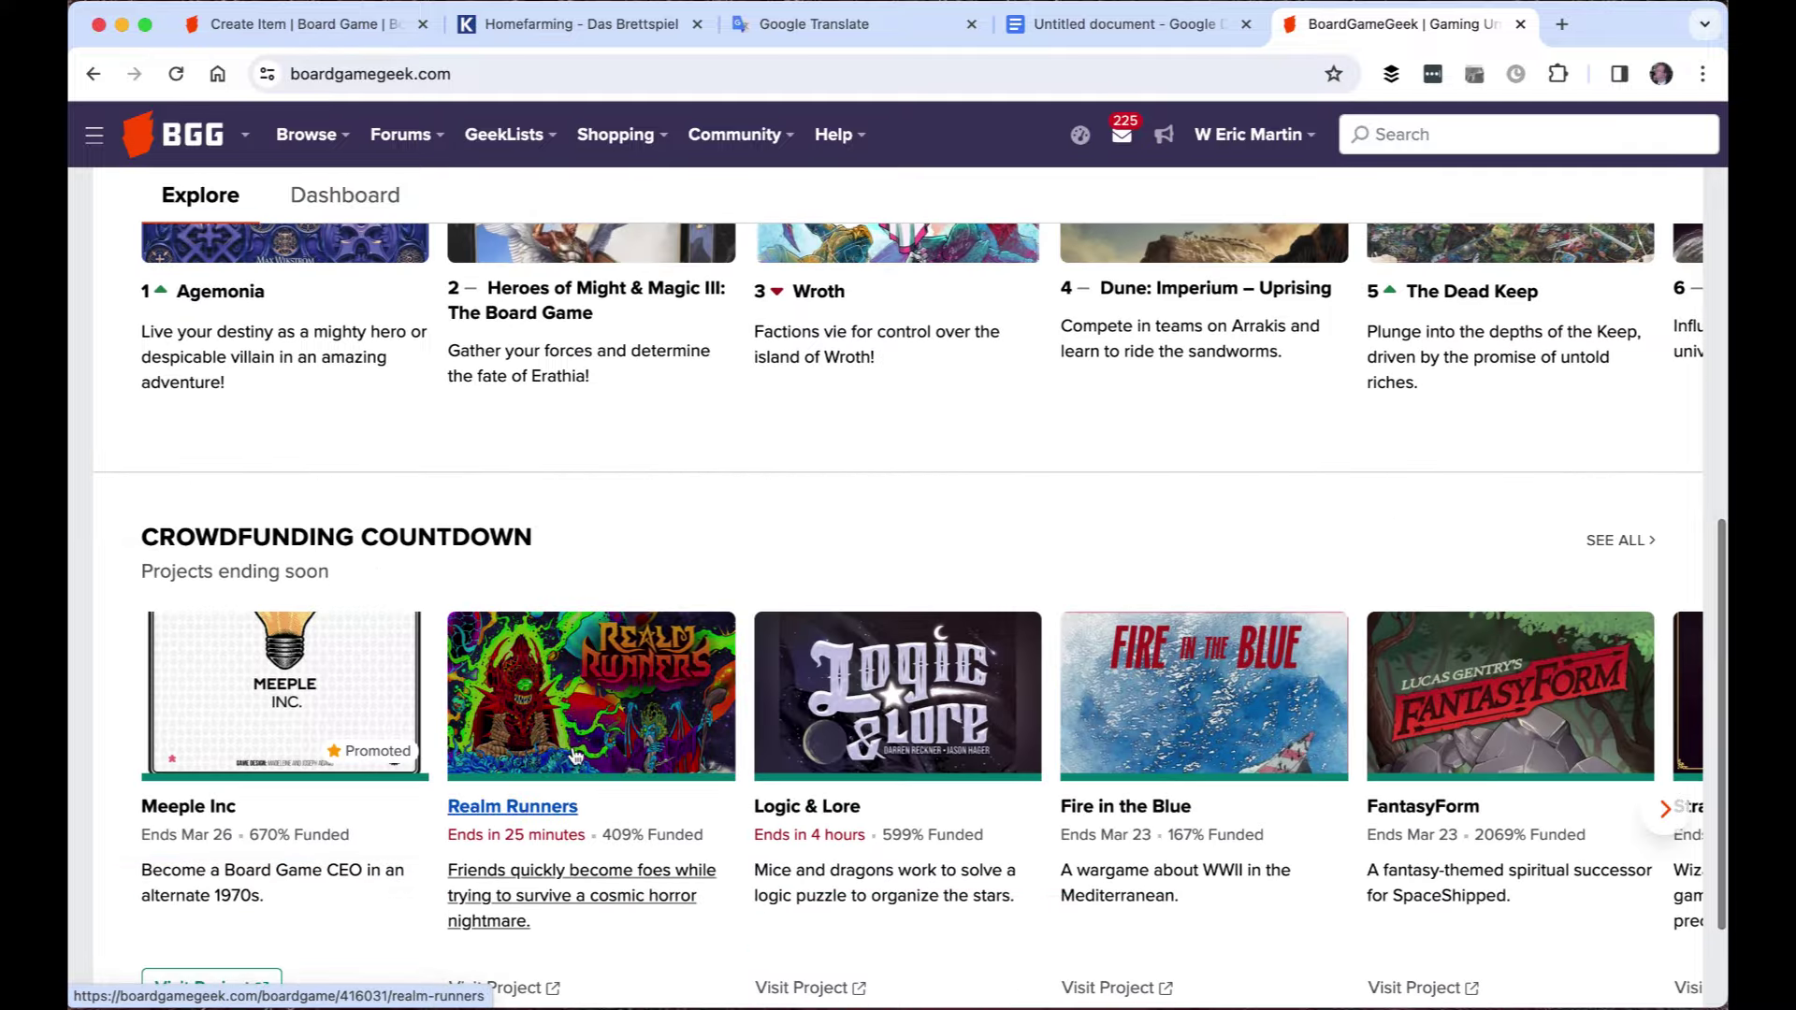
scroll(575, 756, "down", 1)
scroll(655, 758, "right", 5)
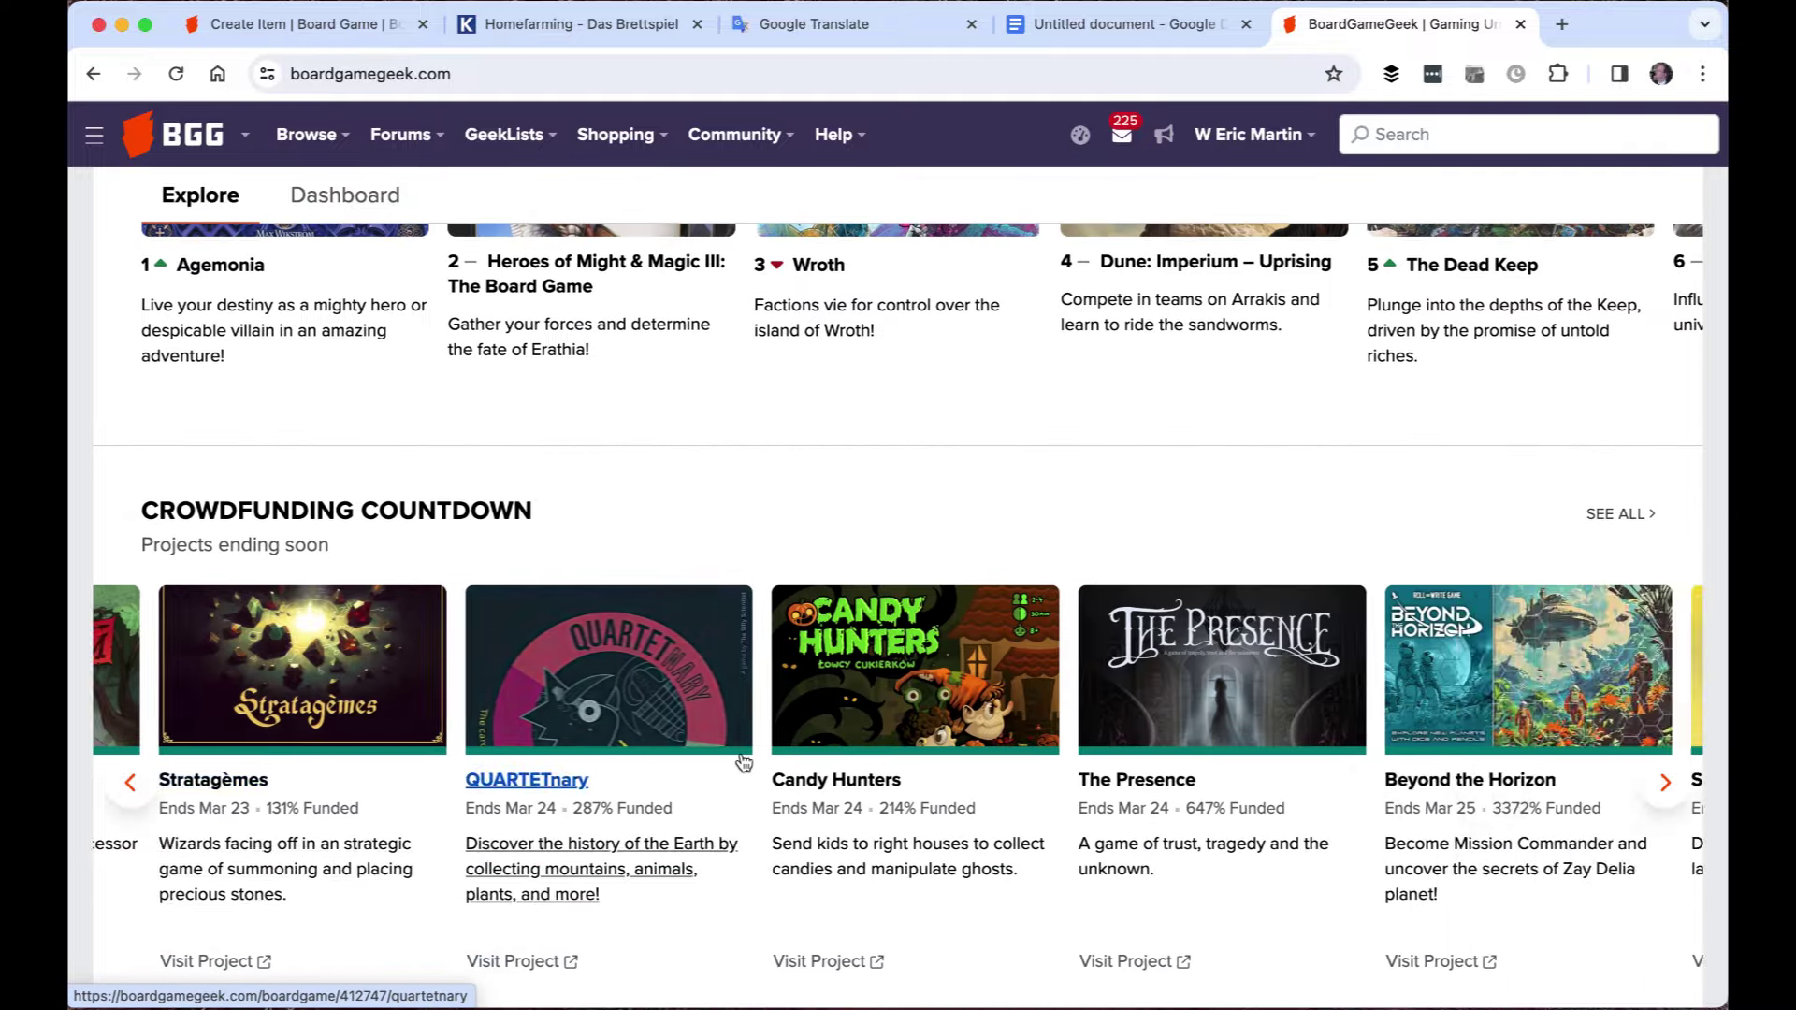
scroll(744, 763, "right", 15)
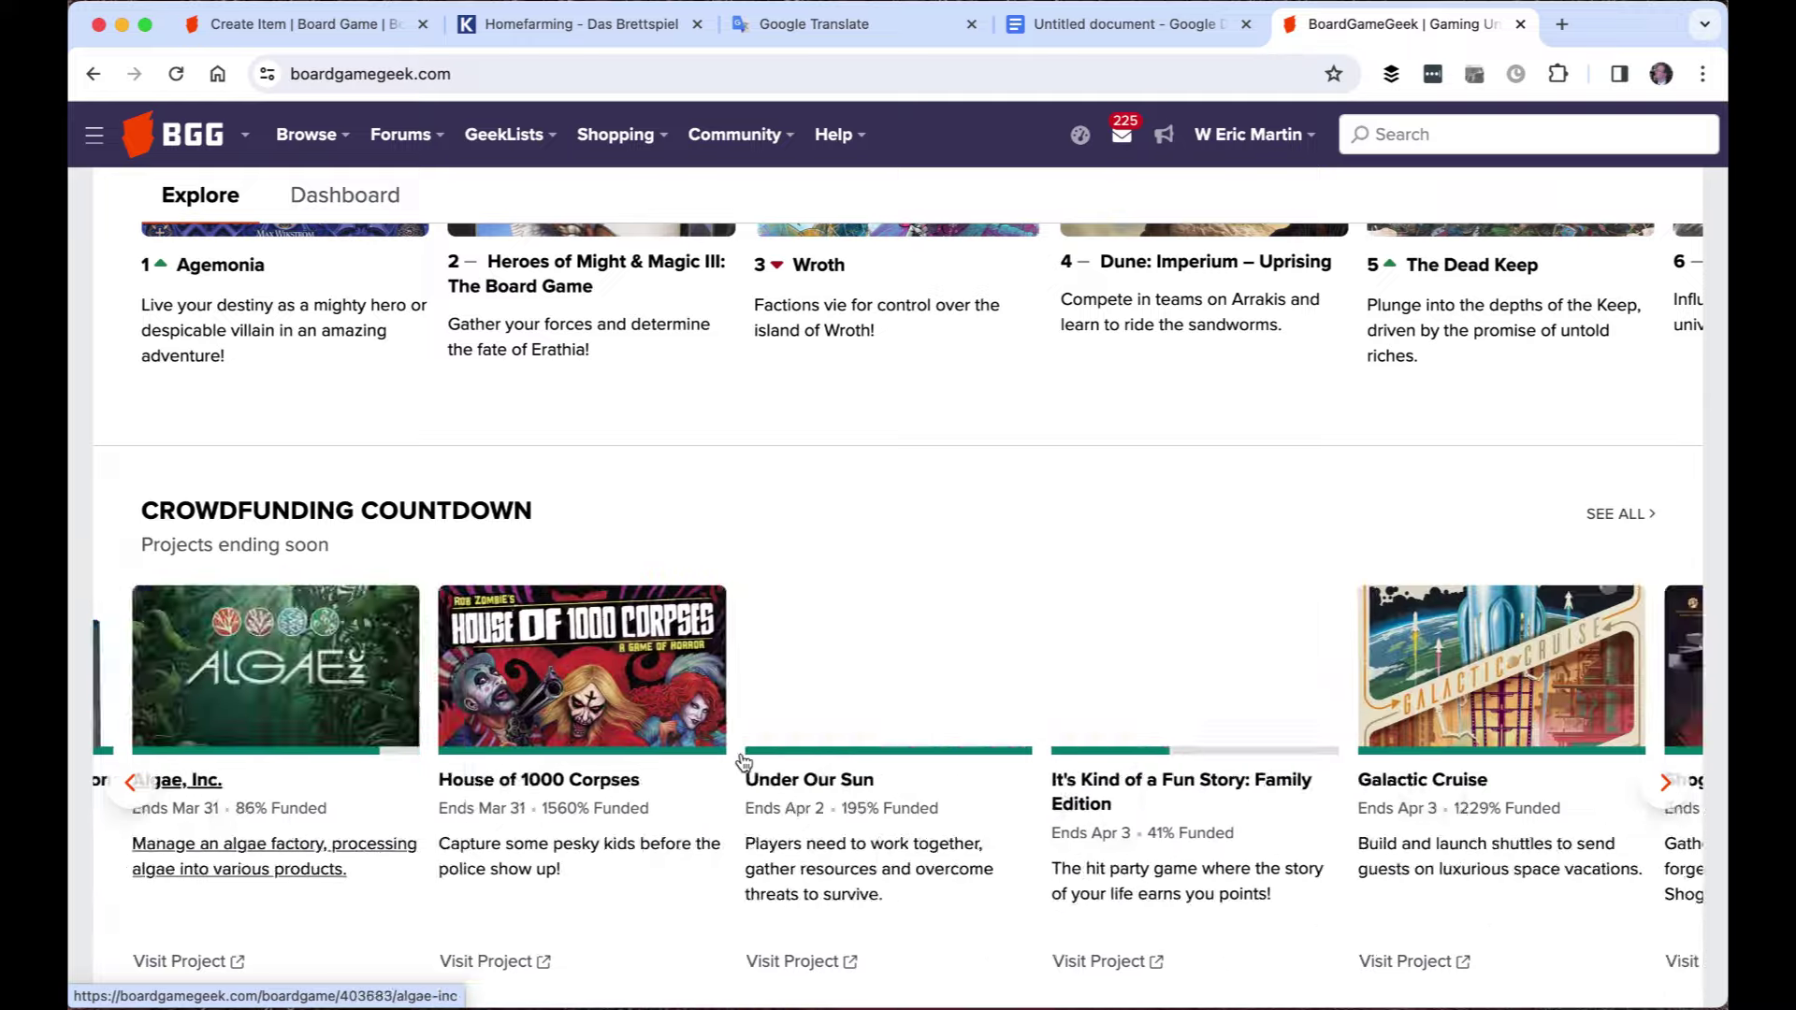
scroll(744, 763, "right", 10)
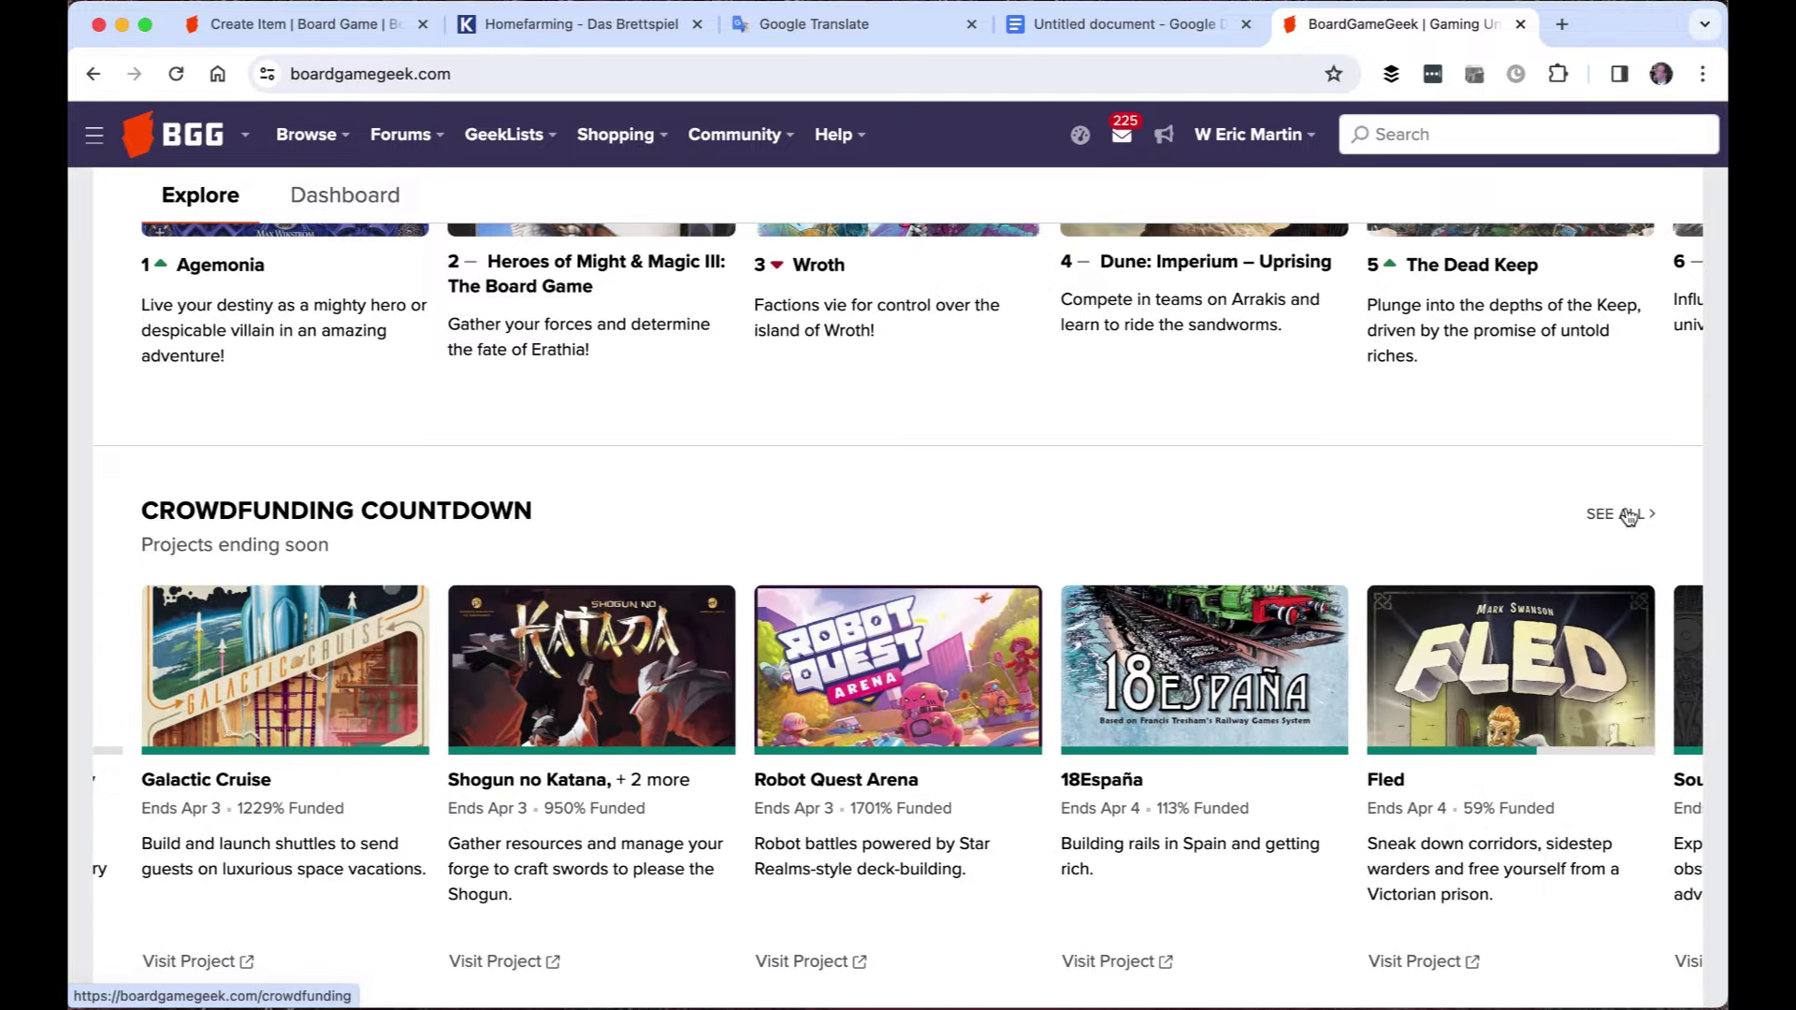
left_click(1627, 516)
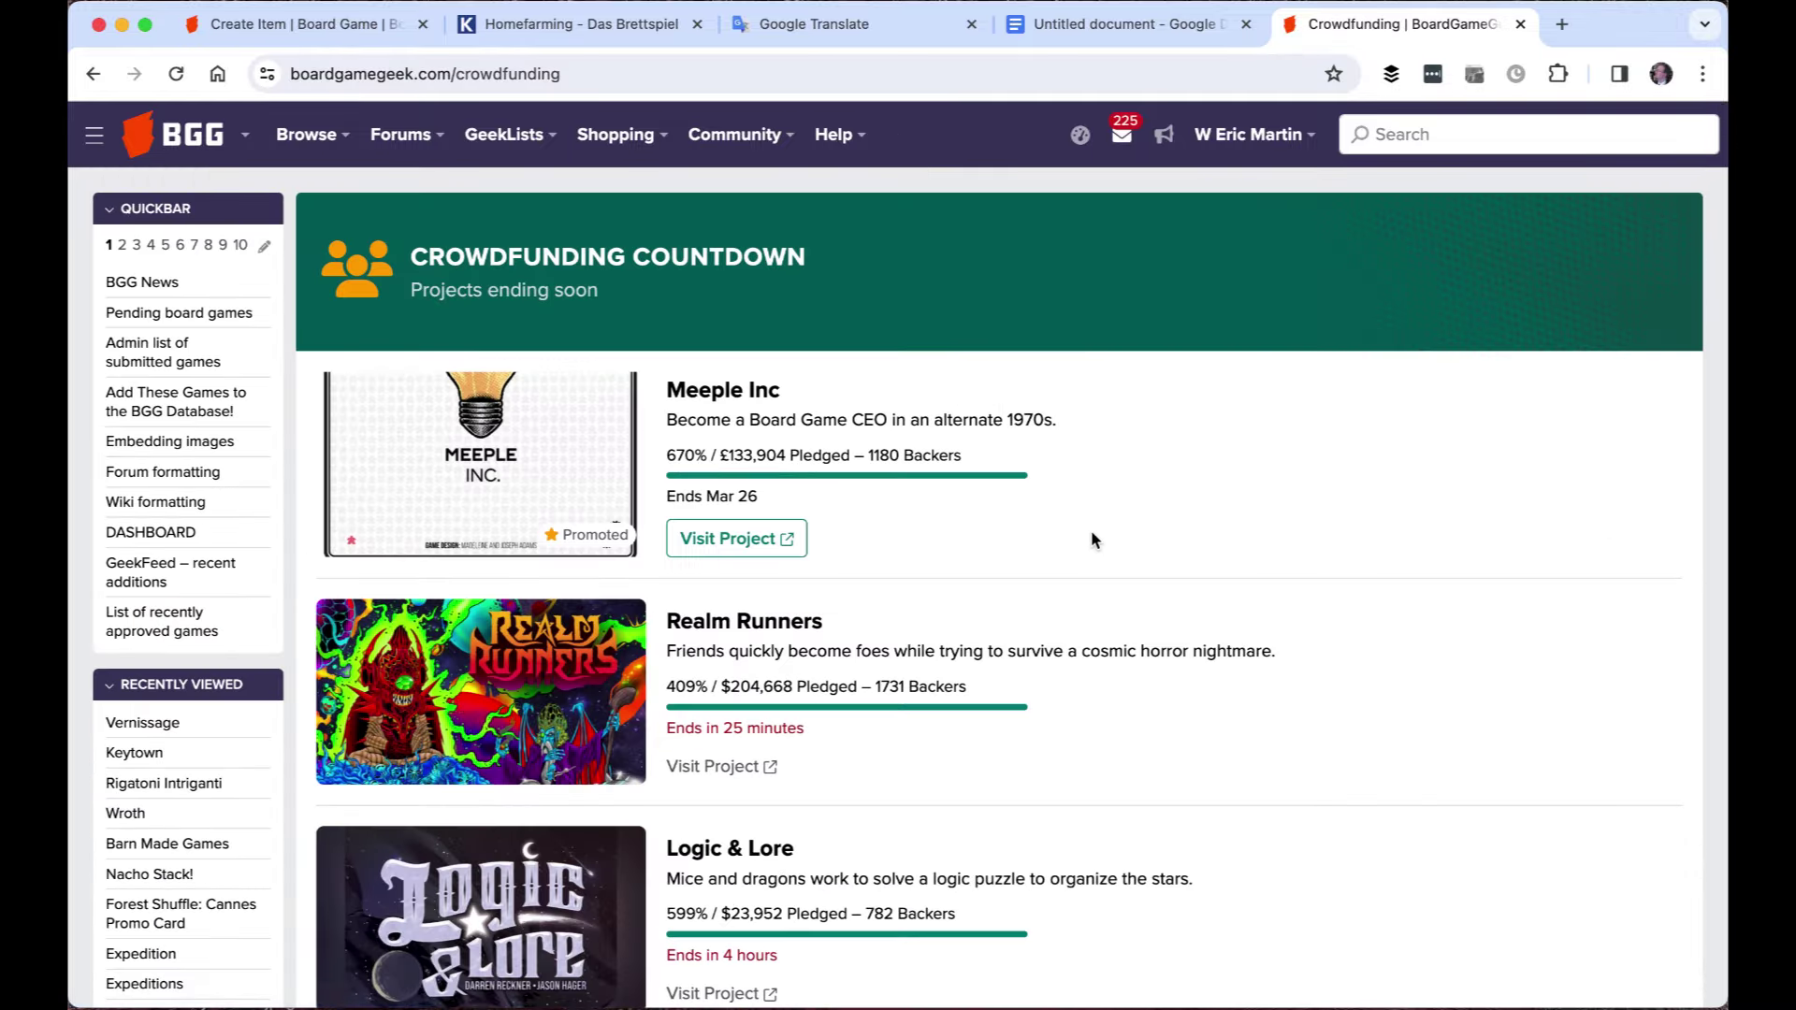
scroll(1091, 532, "down", 5)
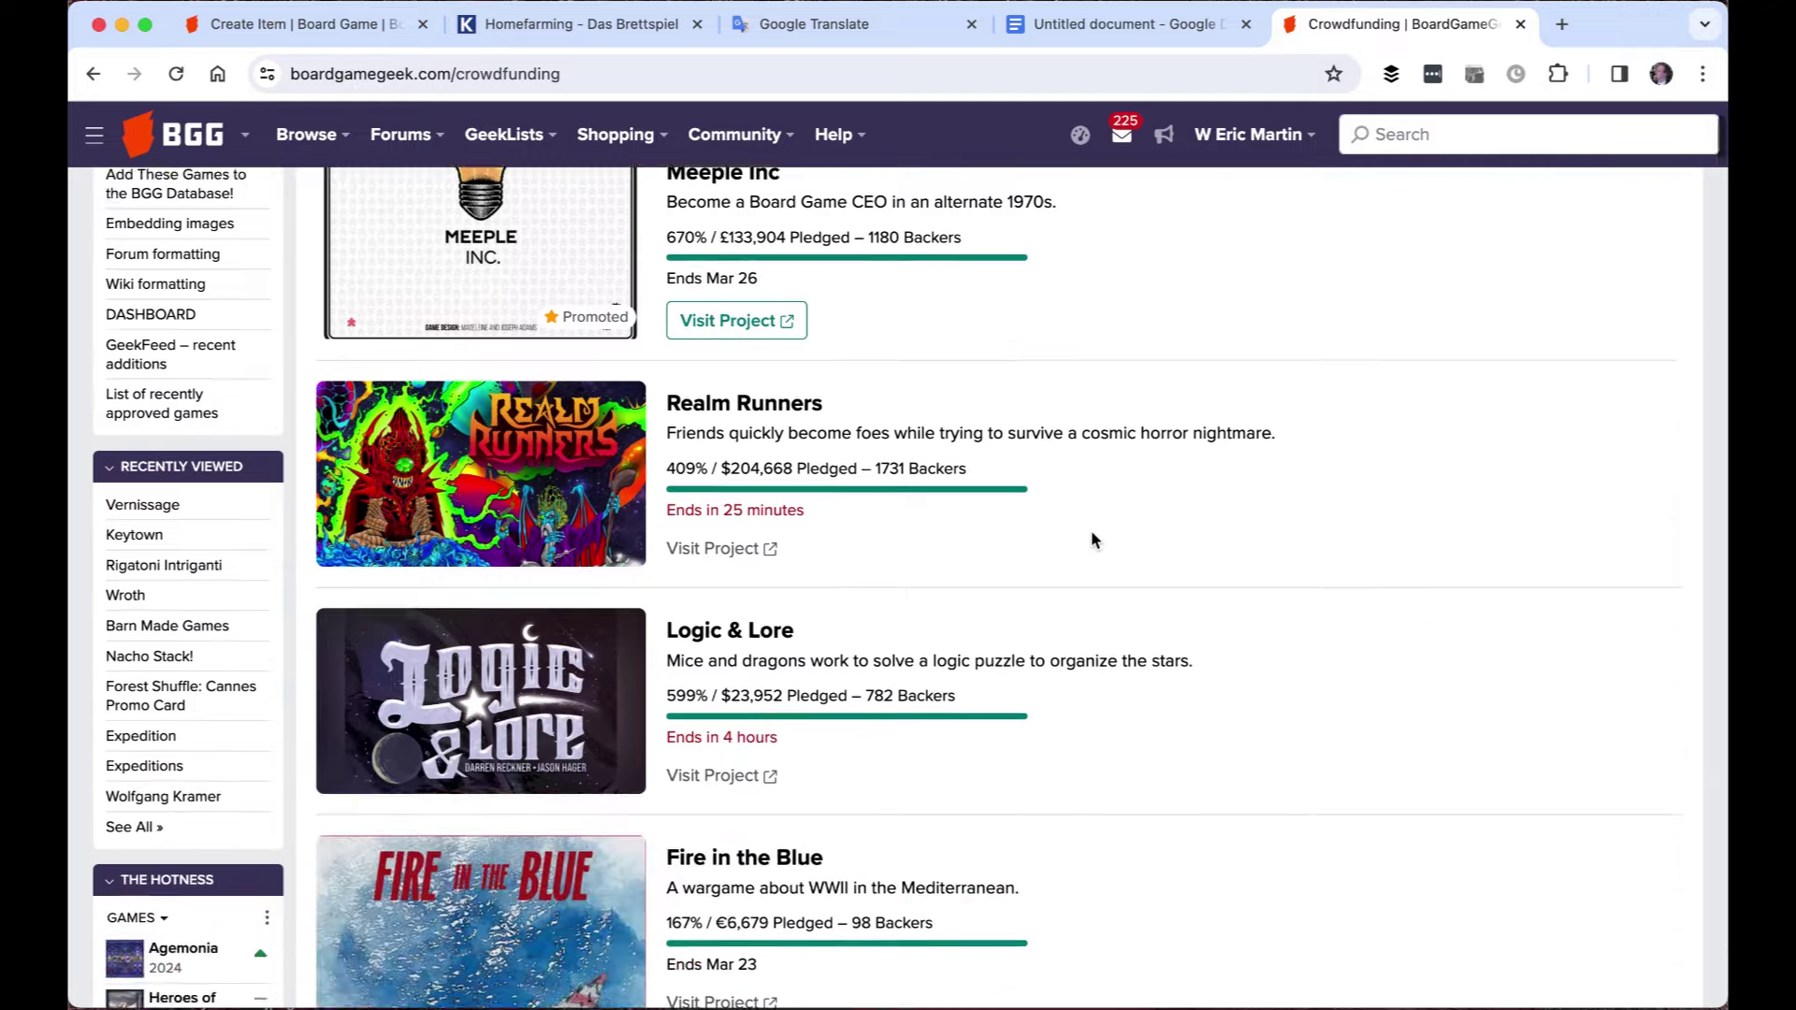
scroll(1092, 532, "down", 5)
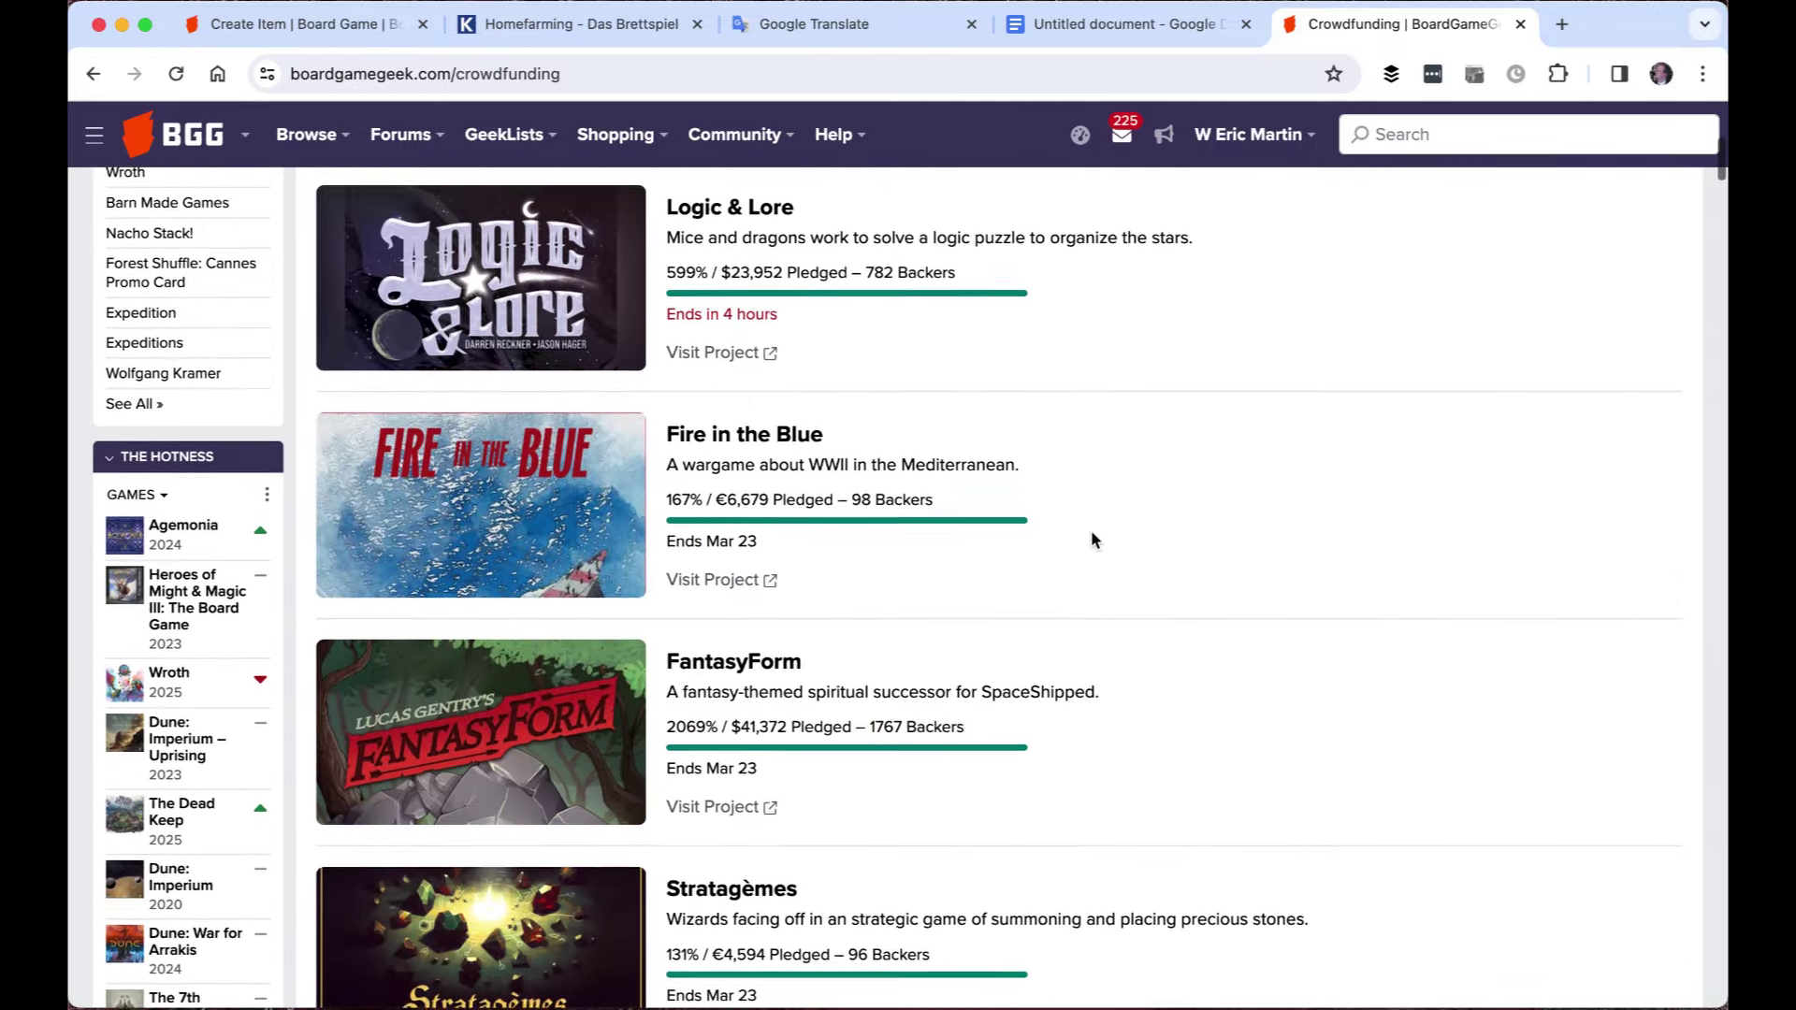
right_click(93, 74)
left_click(157, 154)
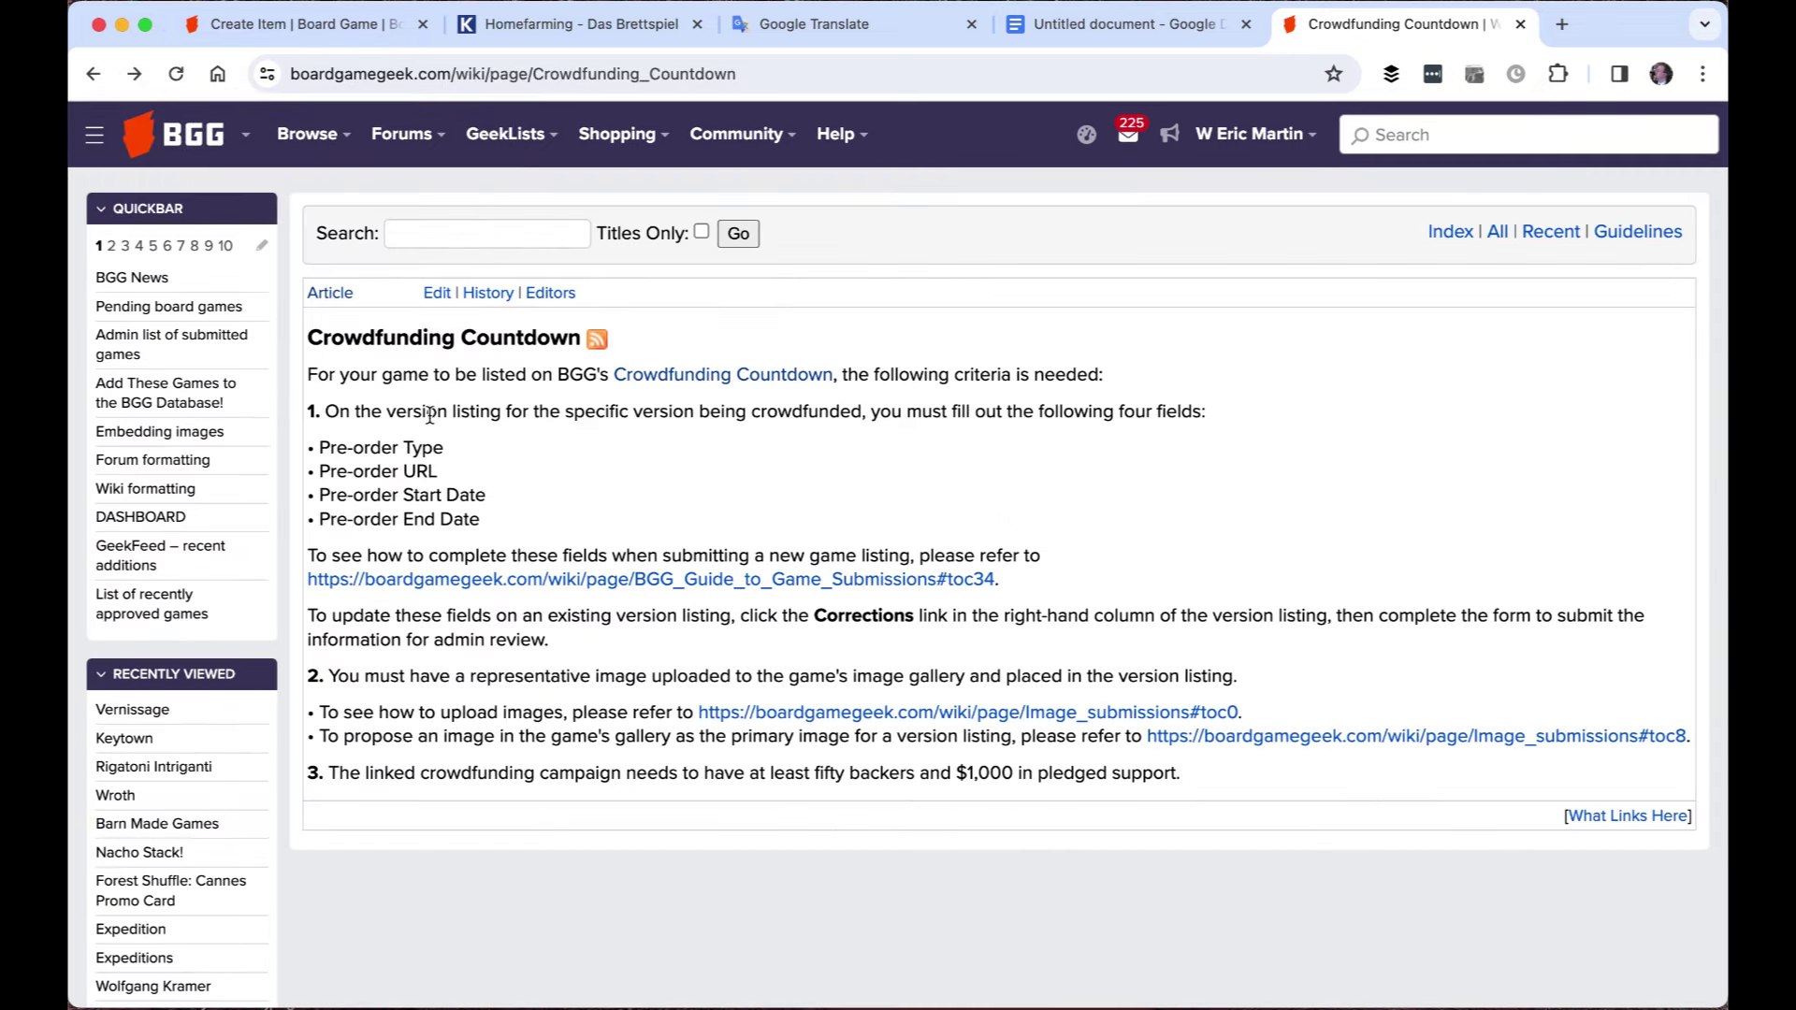
Highlight the wiki's requirements: four pre-order fields, a representative image, and backer minimums
left_click_drag(427, 411, 546, 542)
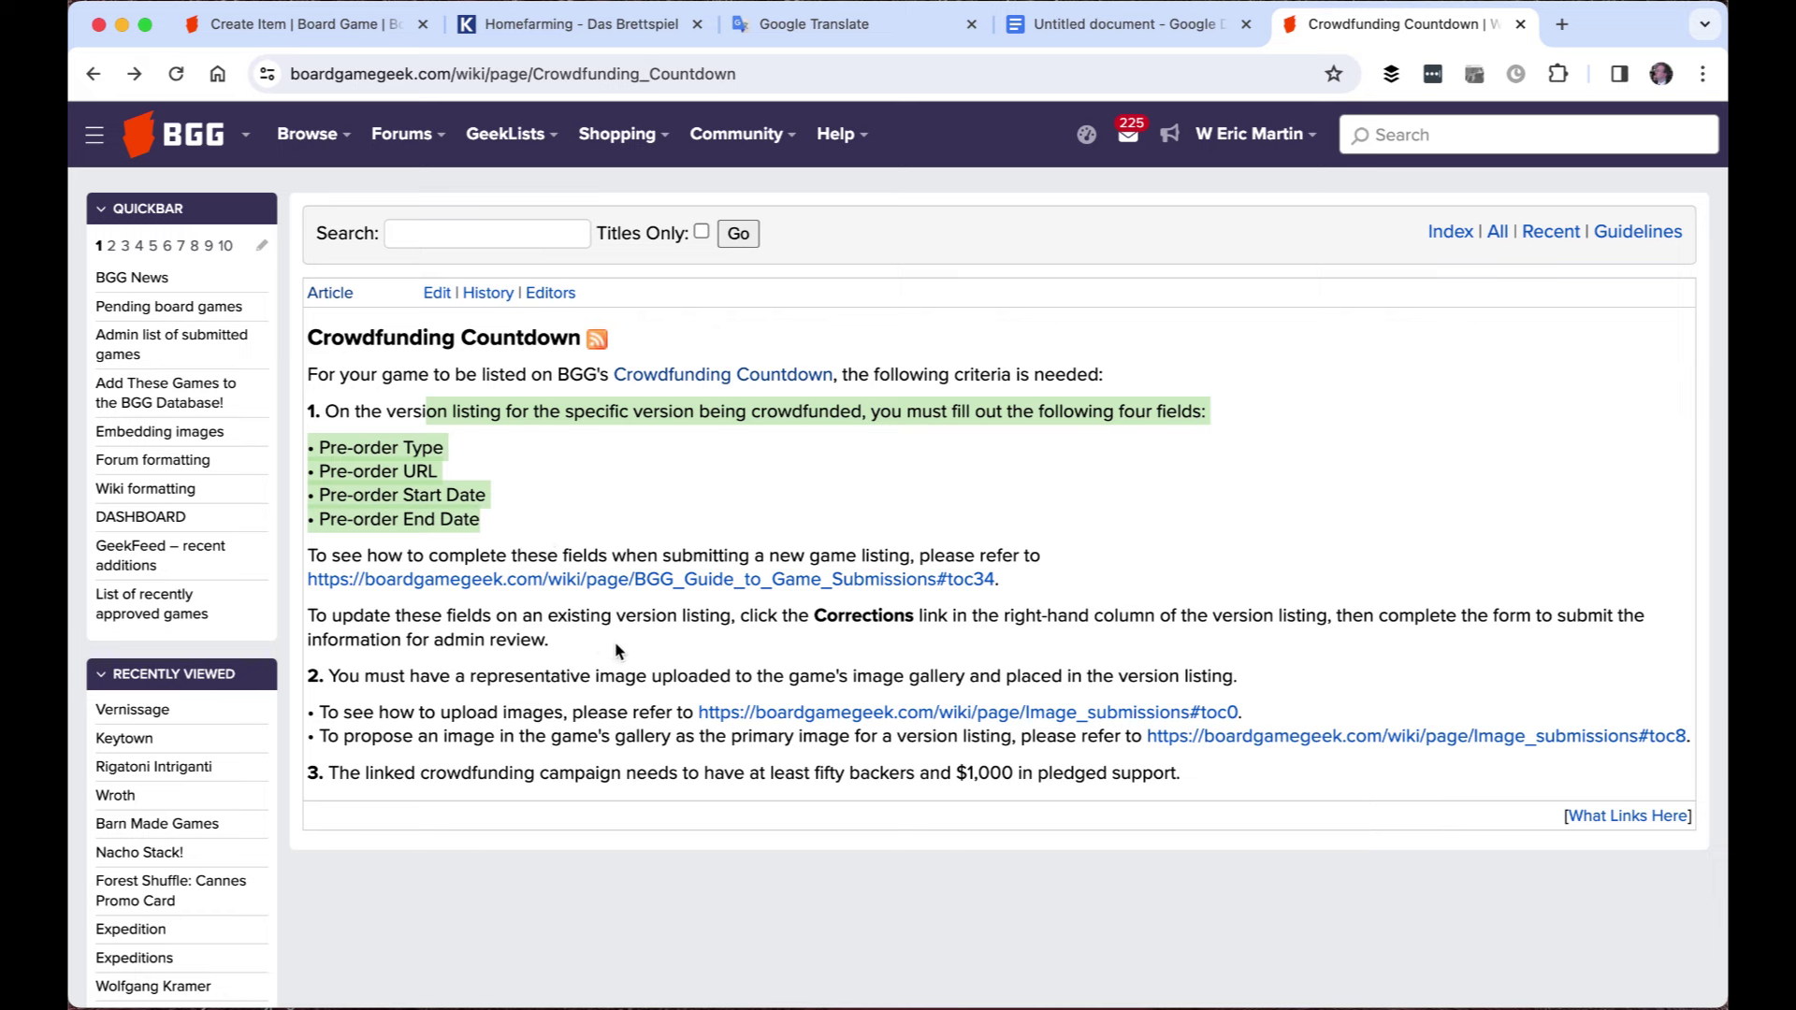
left_click_drag(452, 678, 666, 679)
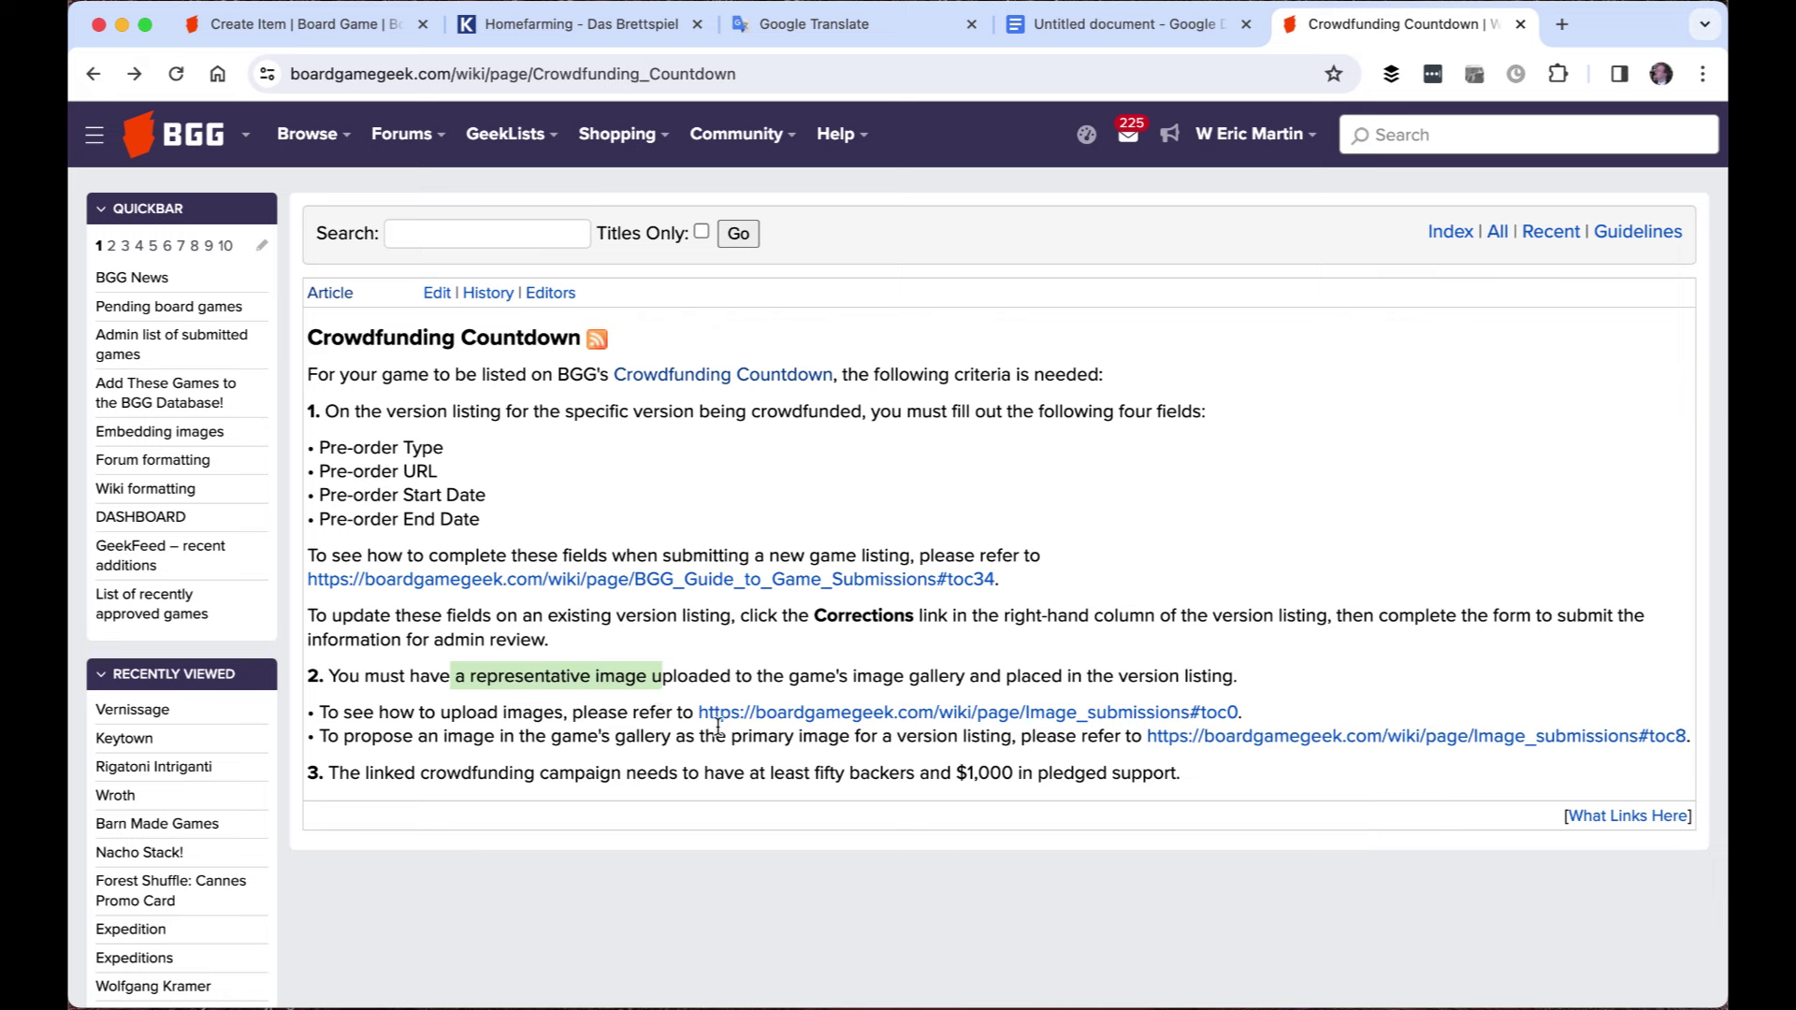
left_click(677, 716)
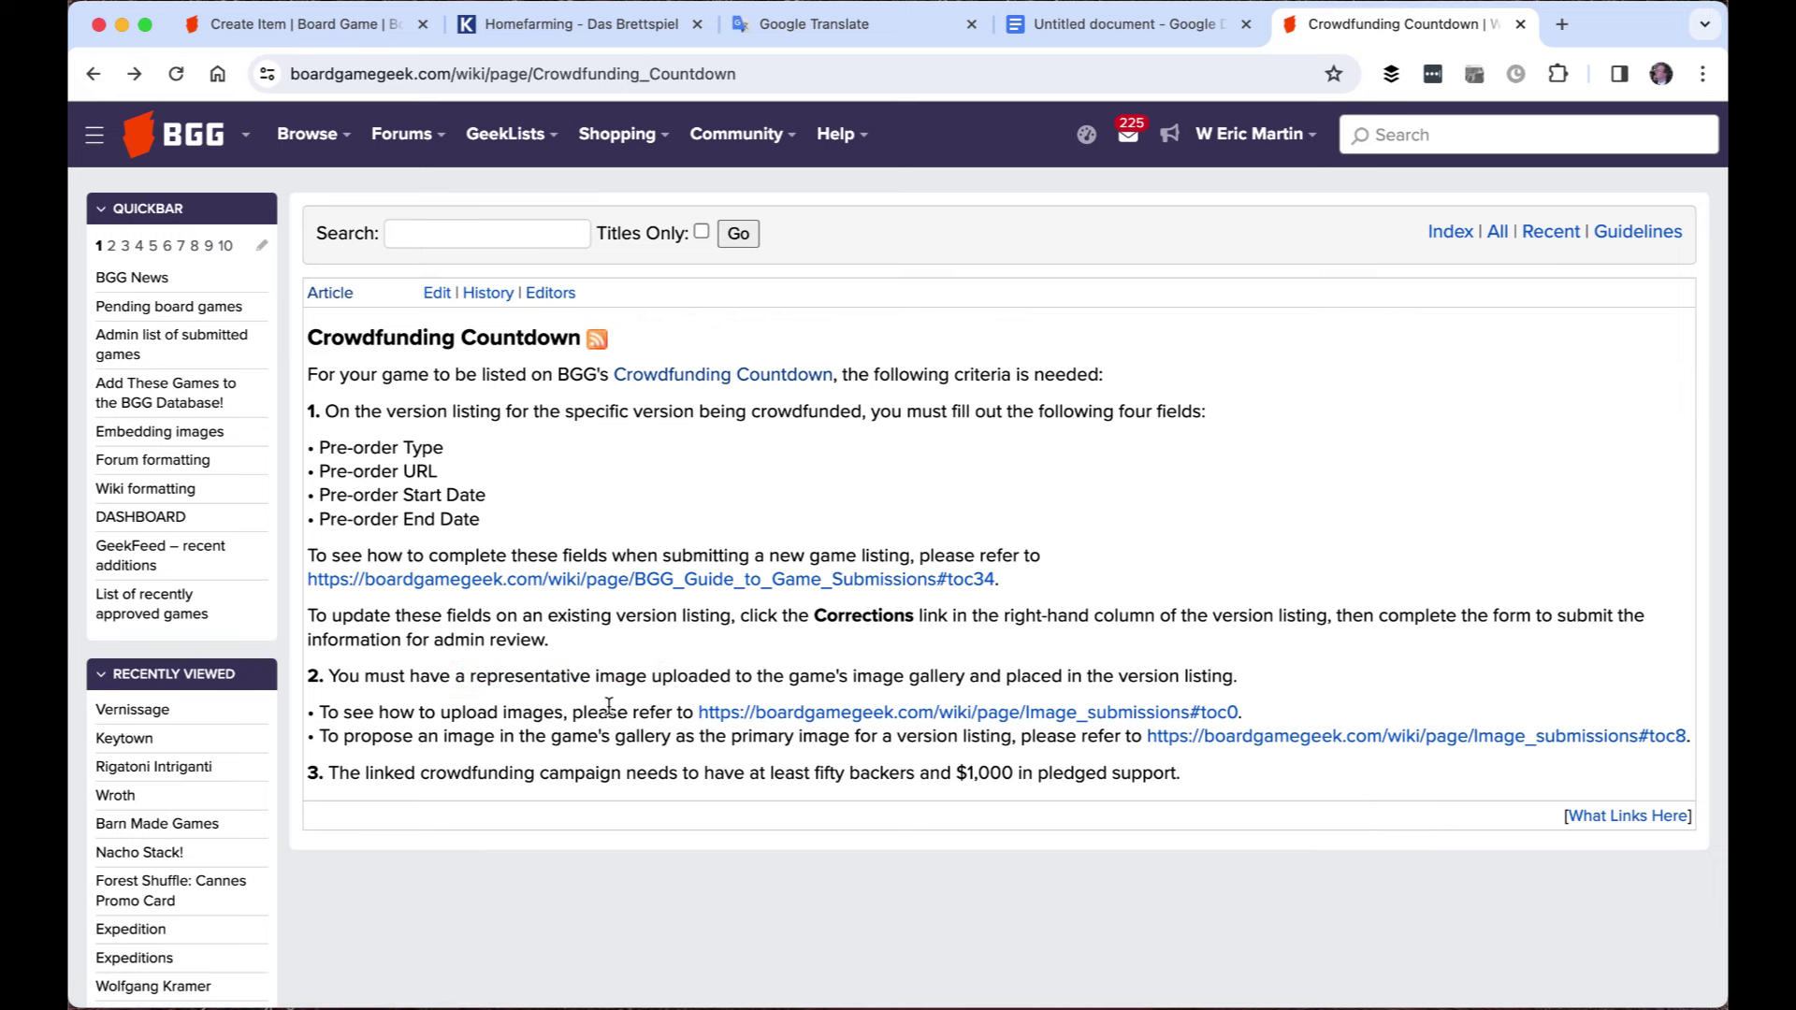
left_click_drag(608, 711, 710, 778)
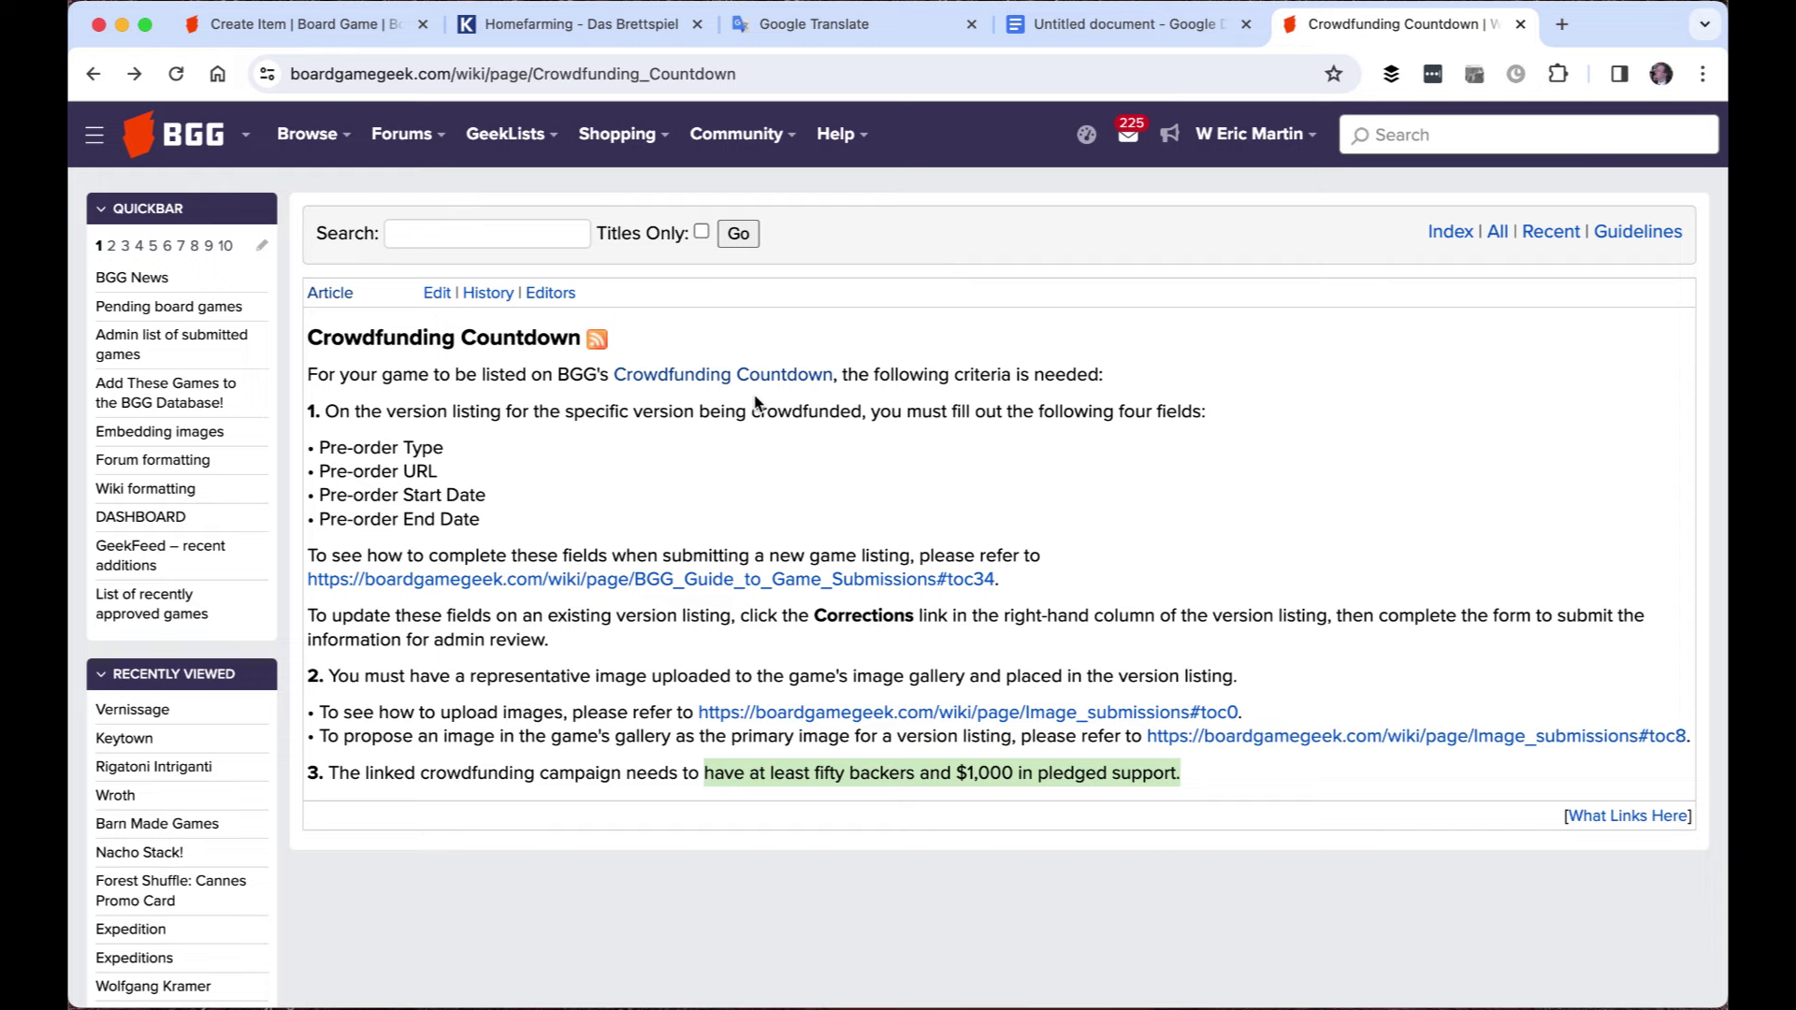
Write the admin note 'Details from:' with the Kosmos page URL and 'I'm the designer!'
left_click(369, 11)
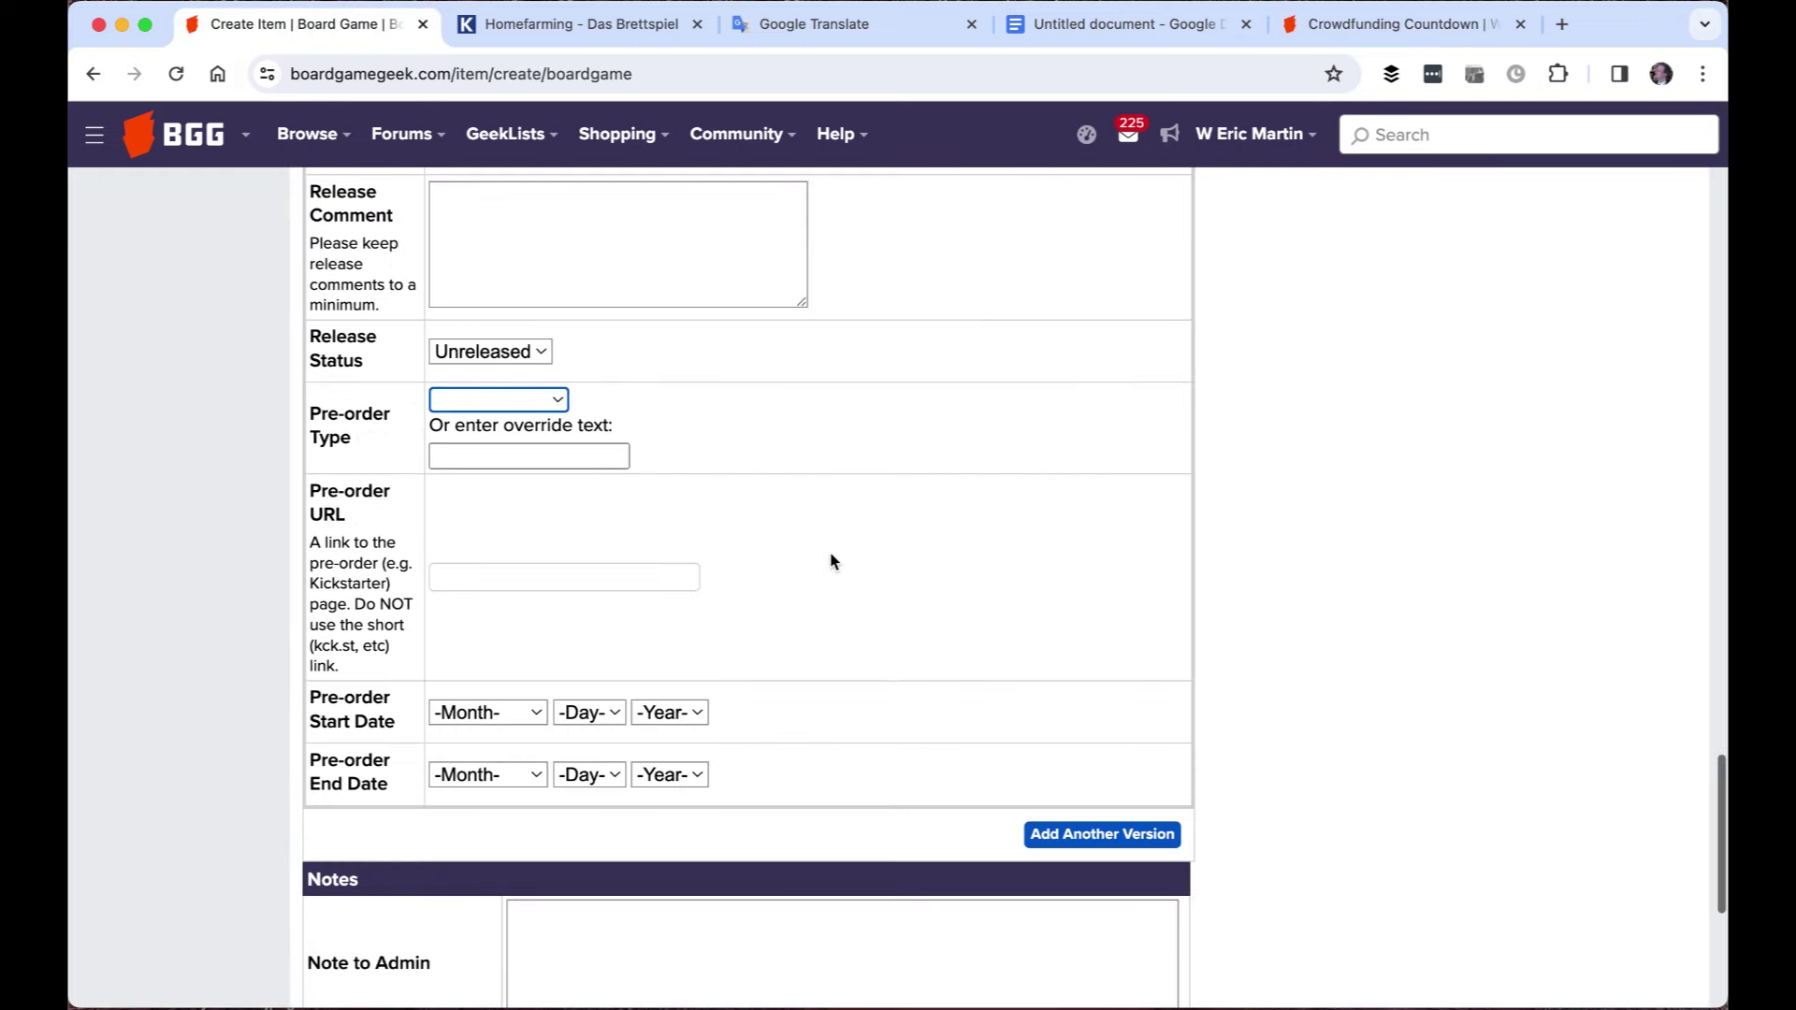
scroll(589, 348, "down", 1)
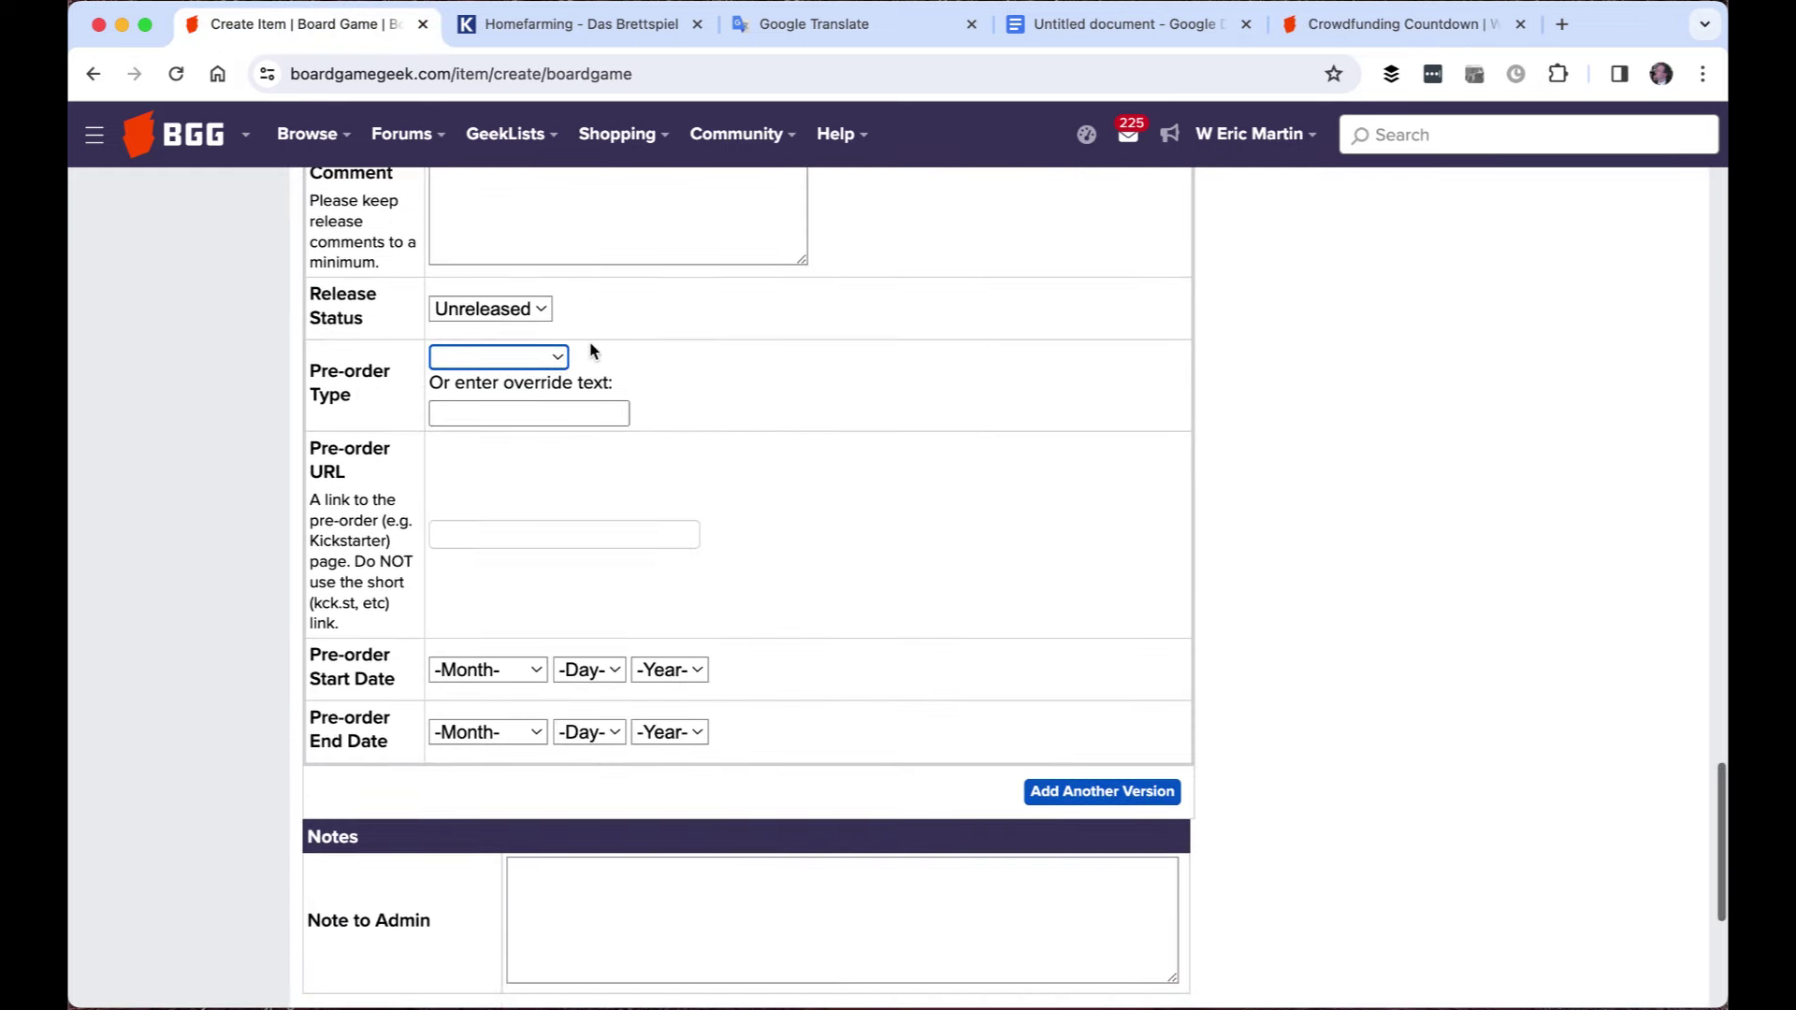
scroll(591, 349, "down", 9)
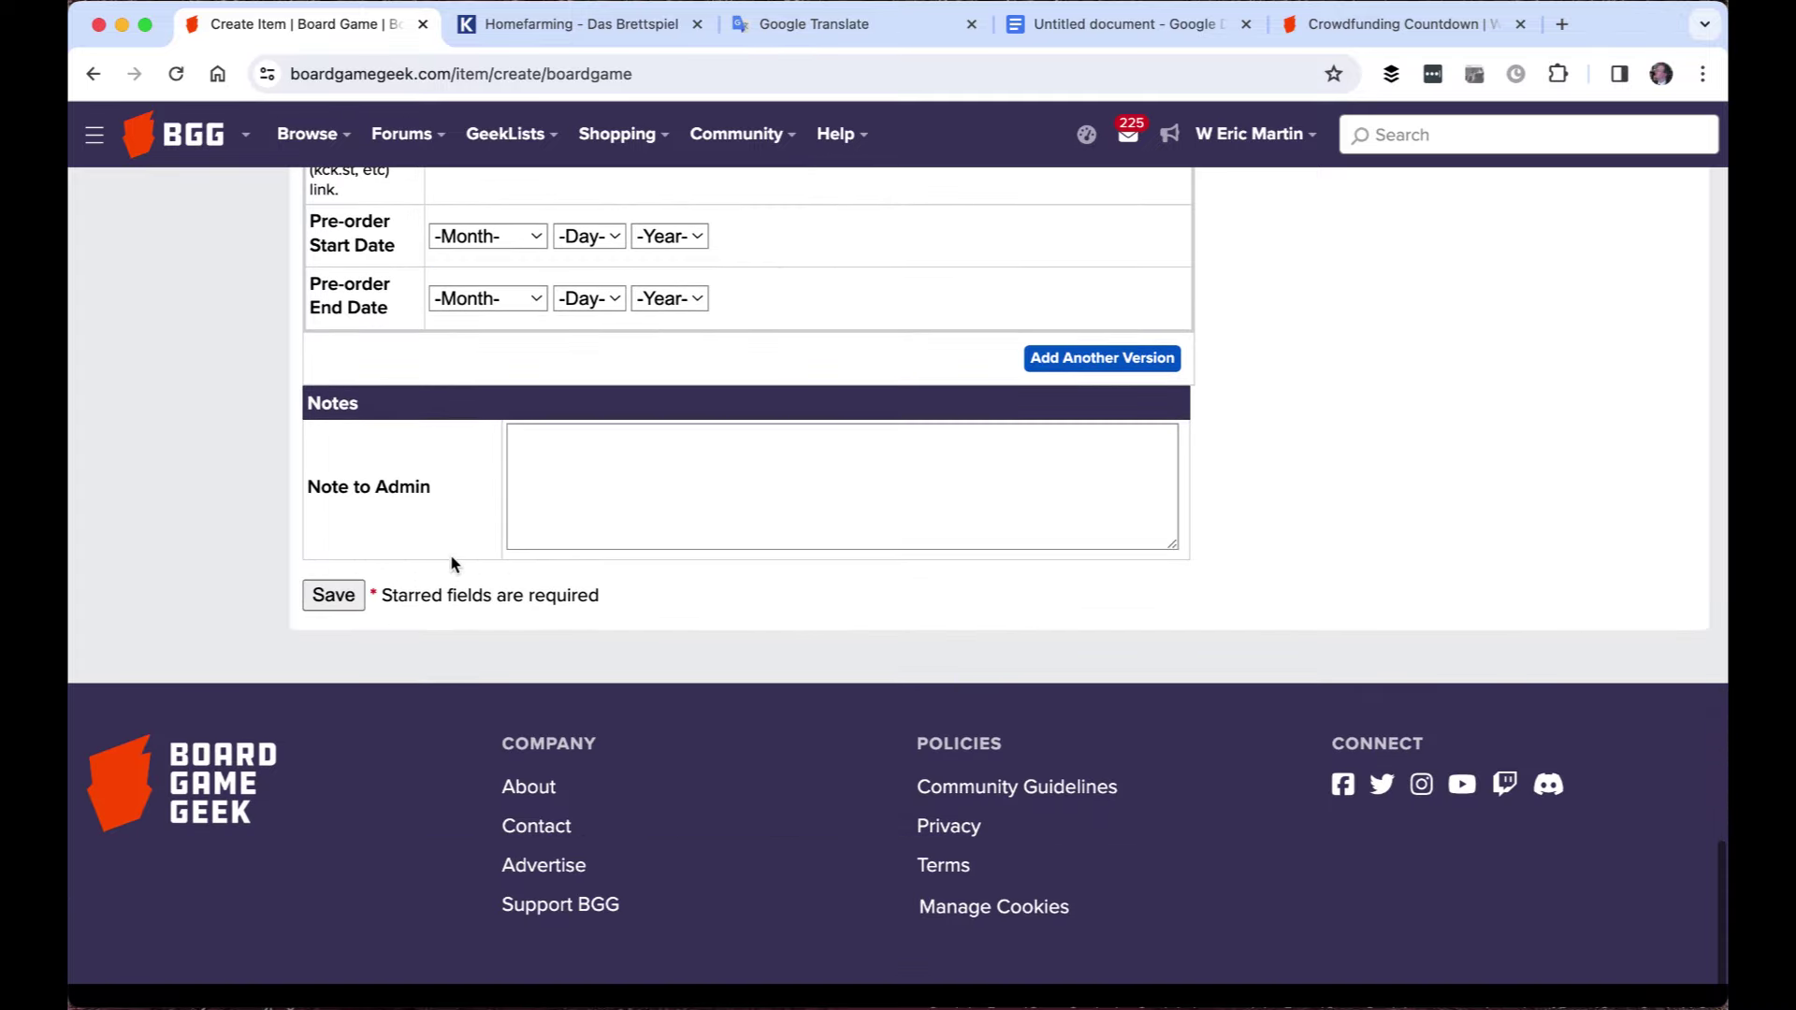
left_click(607, 470)
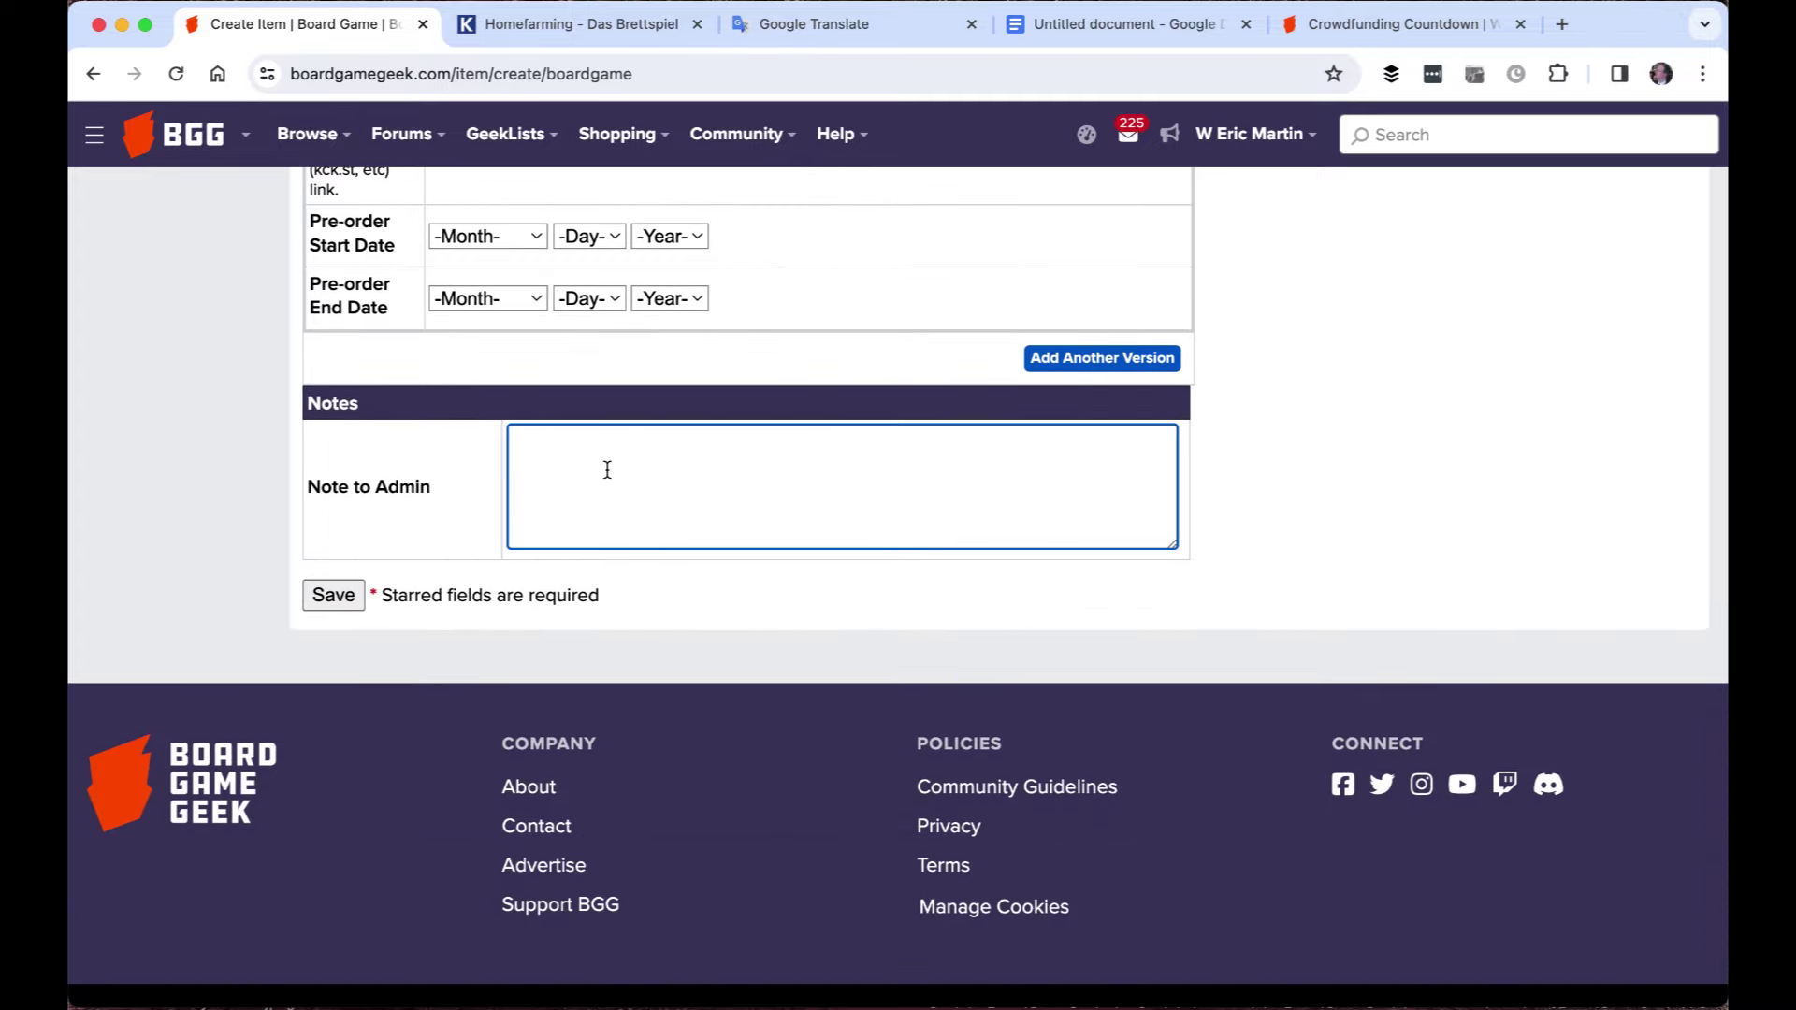
left_click(591, 28)
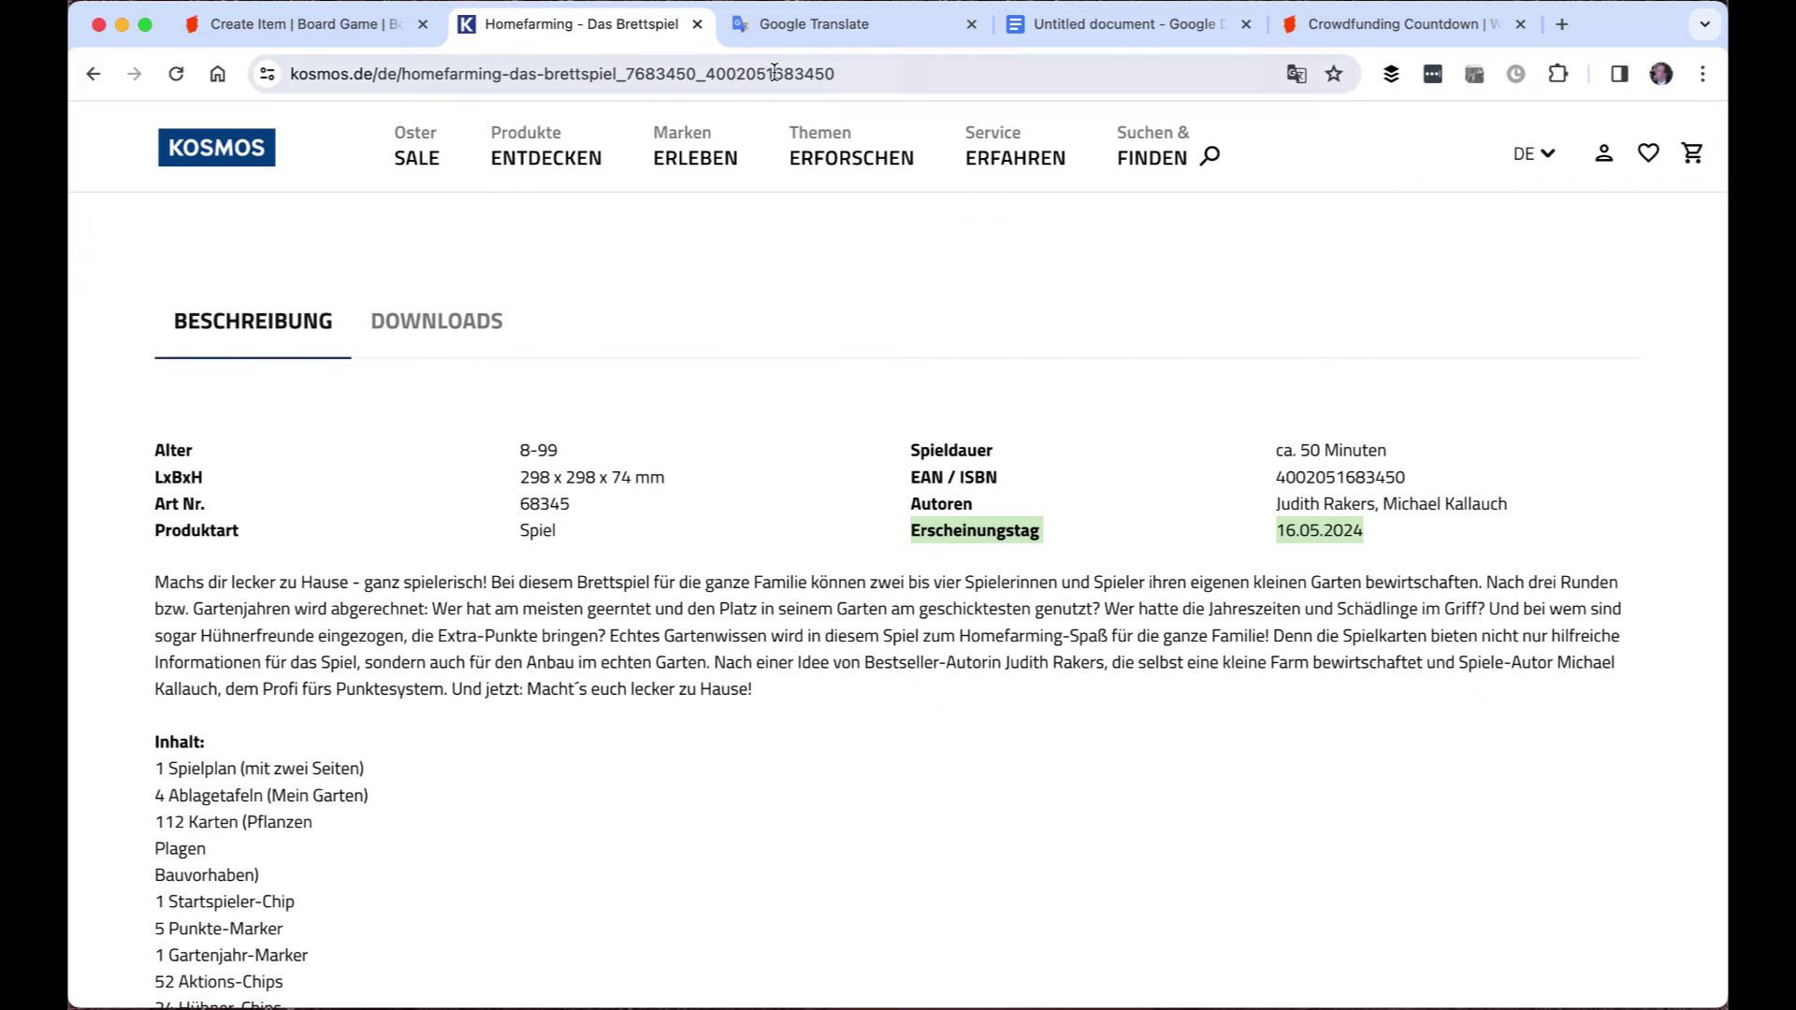
left_click(829, 61)
key("super+c")
key("ctrl+shift+Tab")
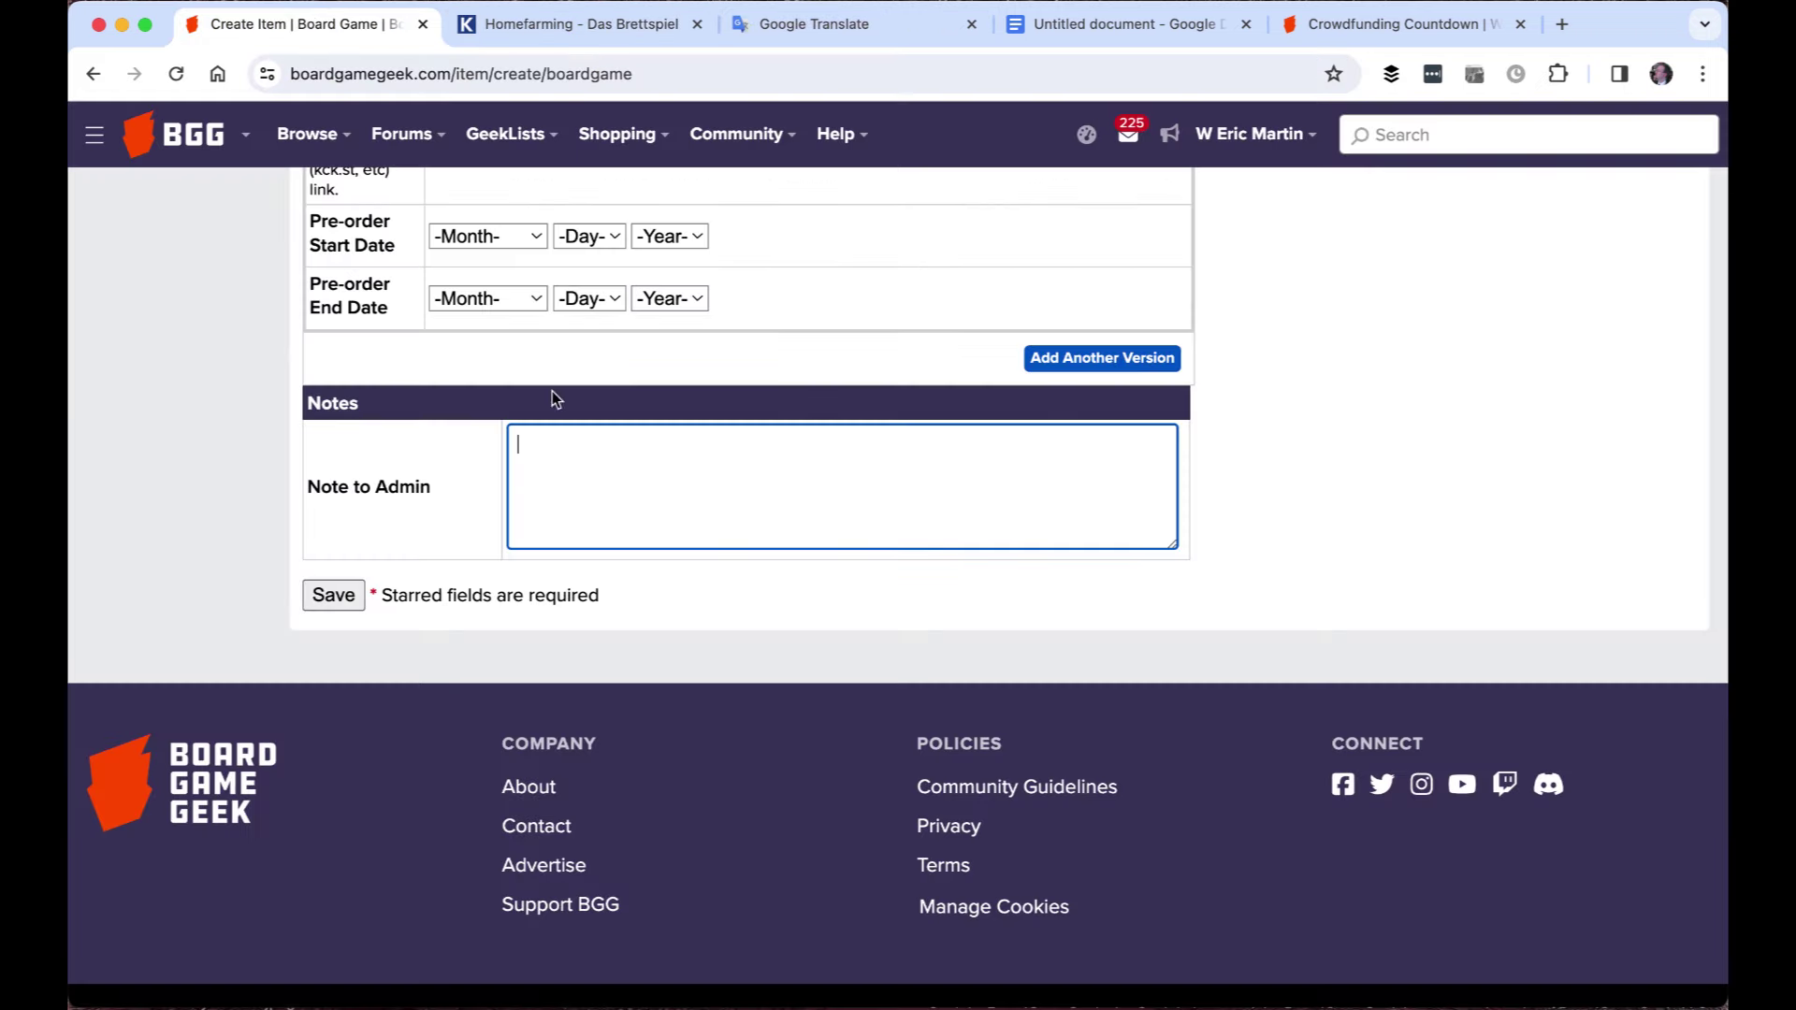
type("Details from:")
key("super+v")
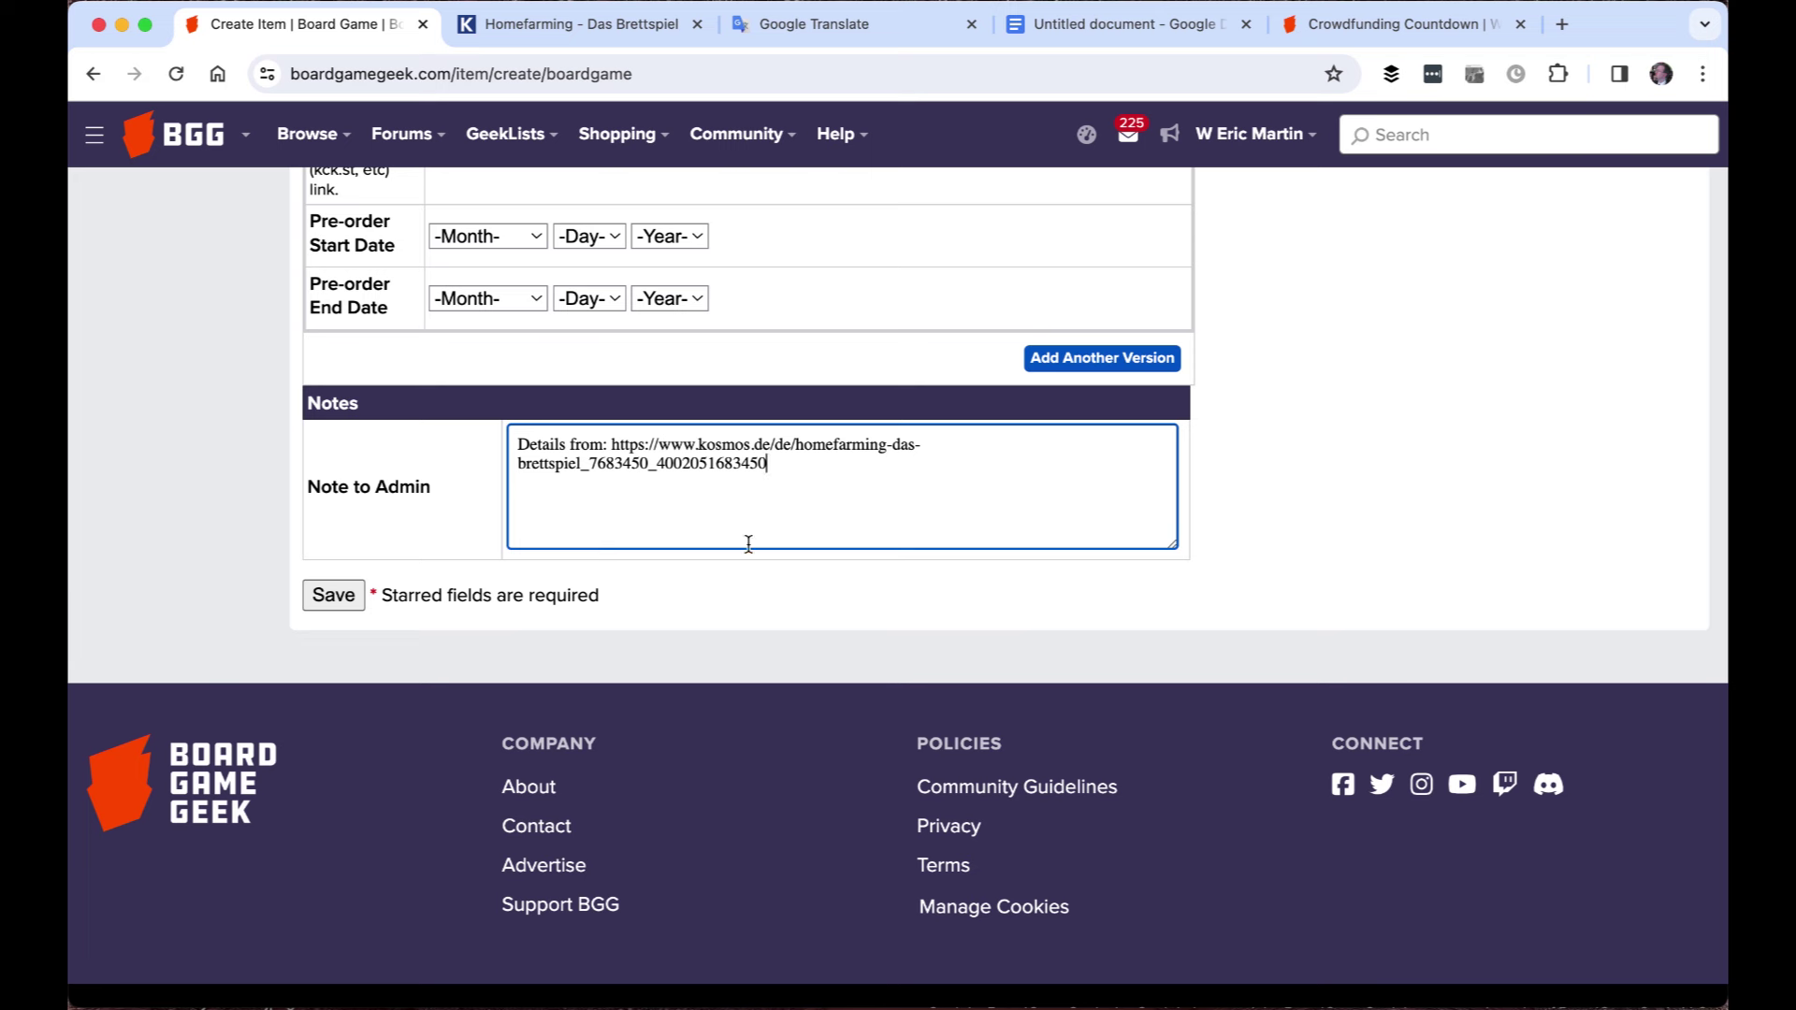
key("Return")
key("Return")
type("I'm the designer!")
Save the Homefarming: Das Spiel game submission
scroll(739, 468, "up", 1)
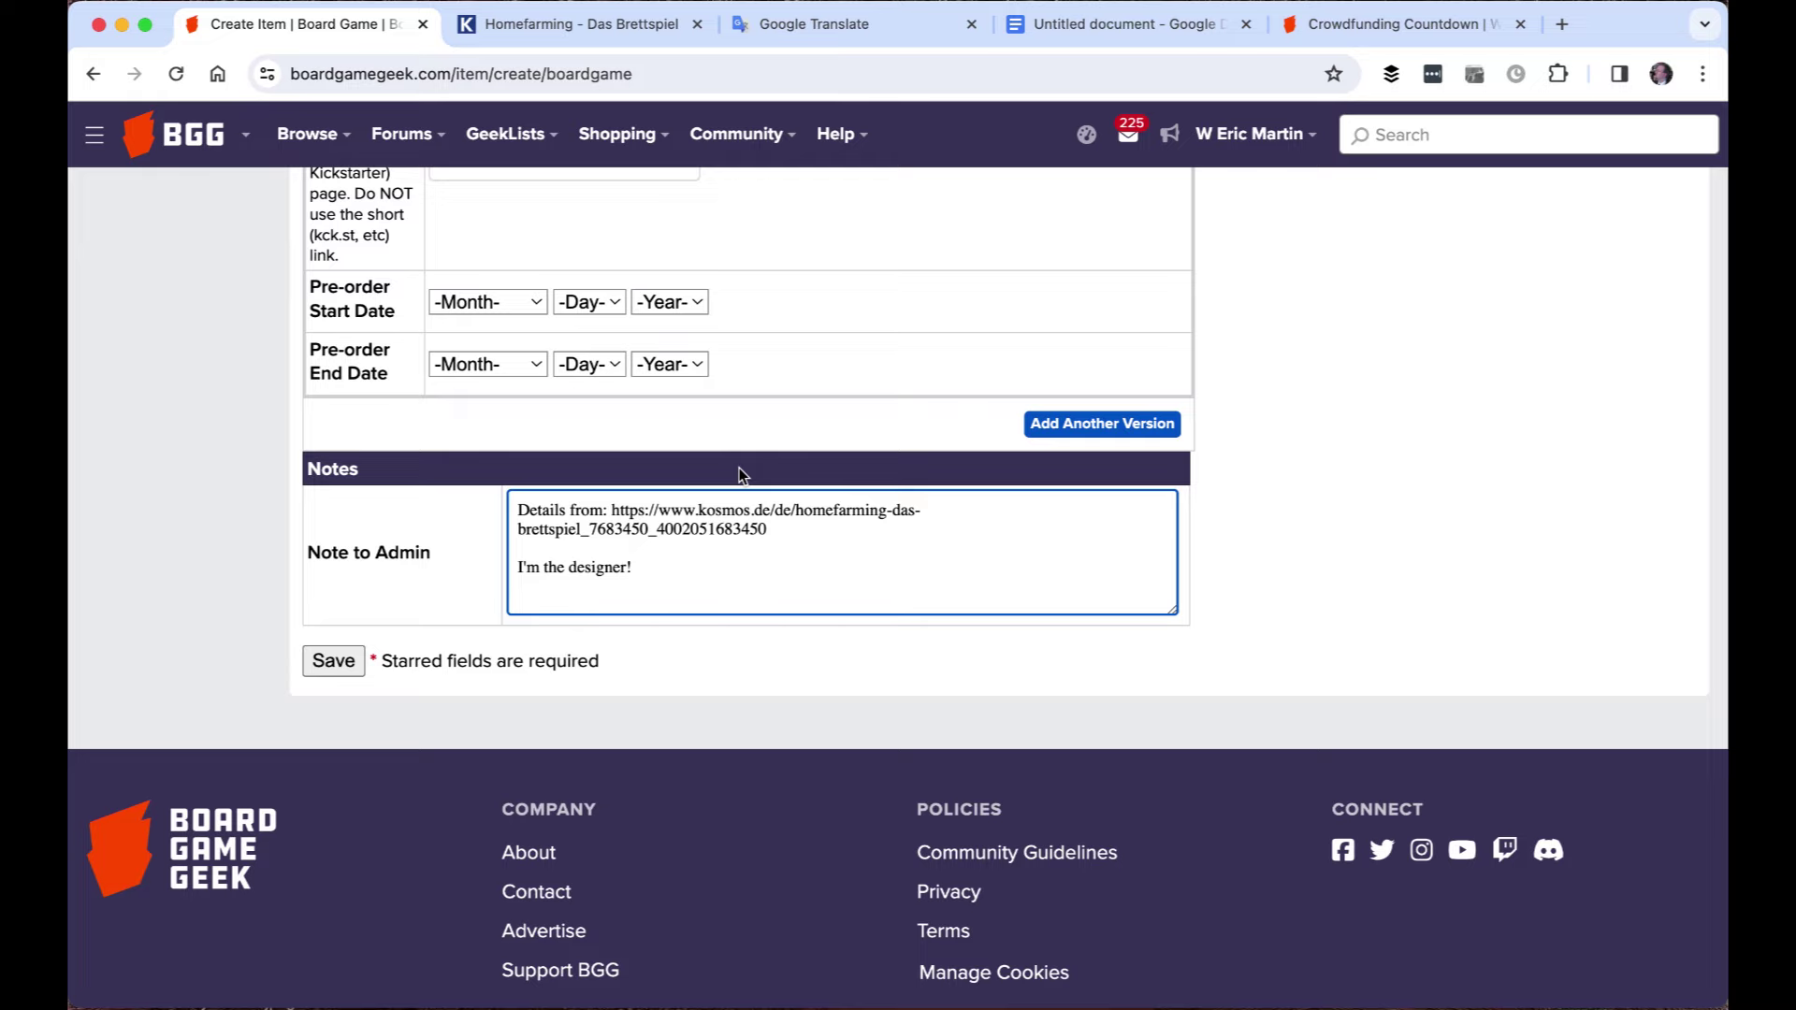
scroll(739, 476, "up", 10)
scroll(739, 475, "up", 12)
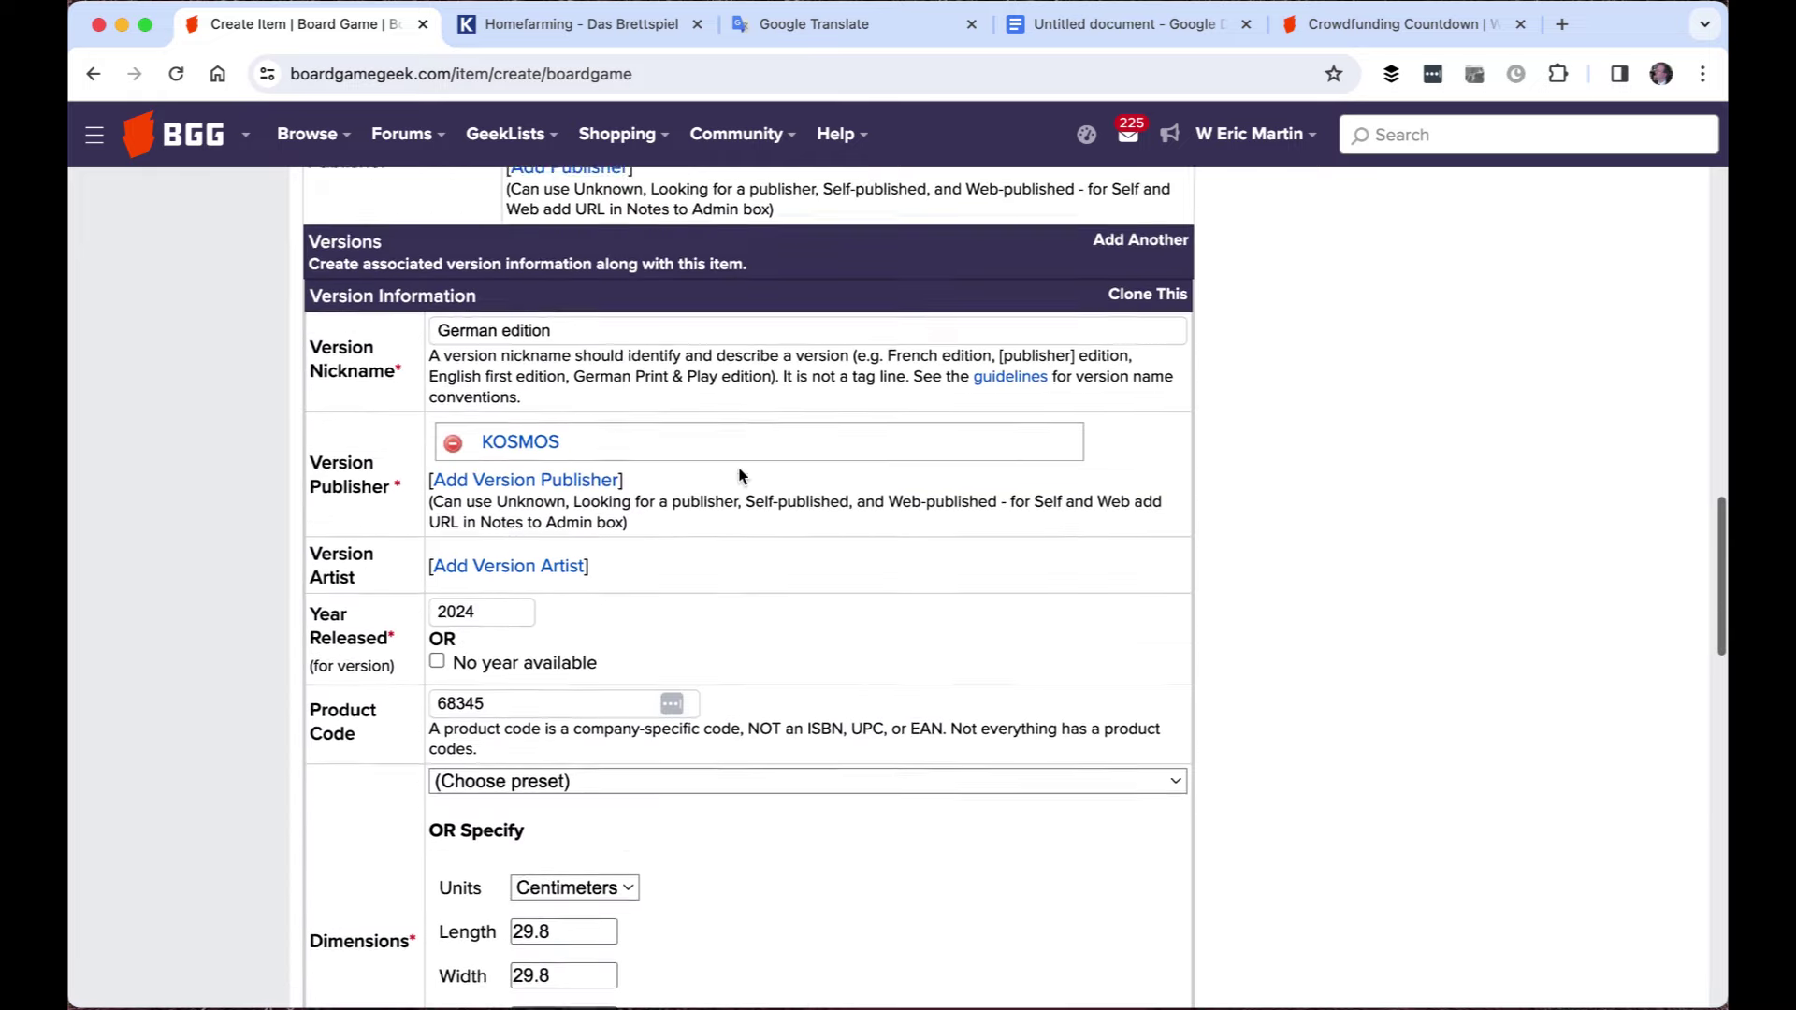
scroll(739, 475, "down", 20)
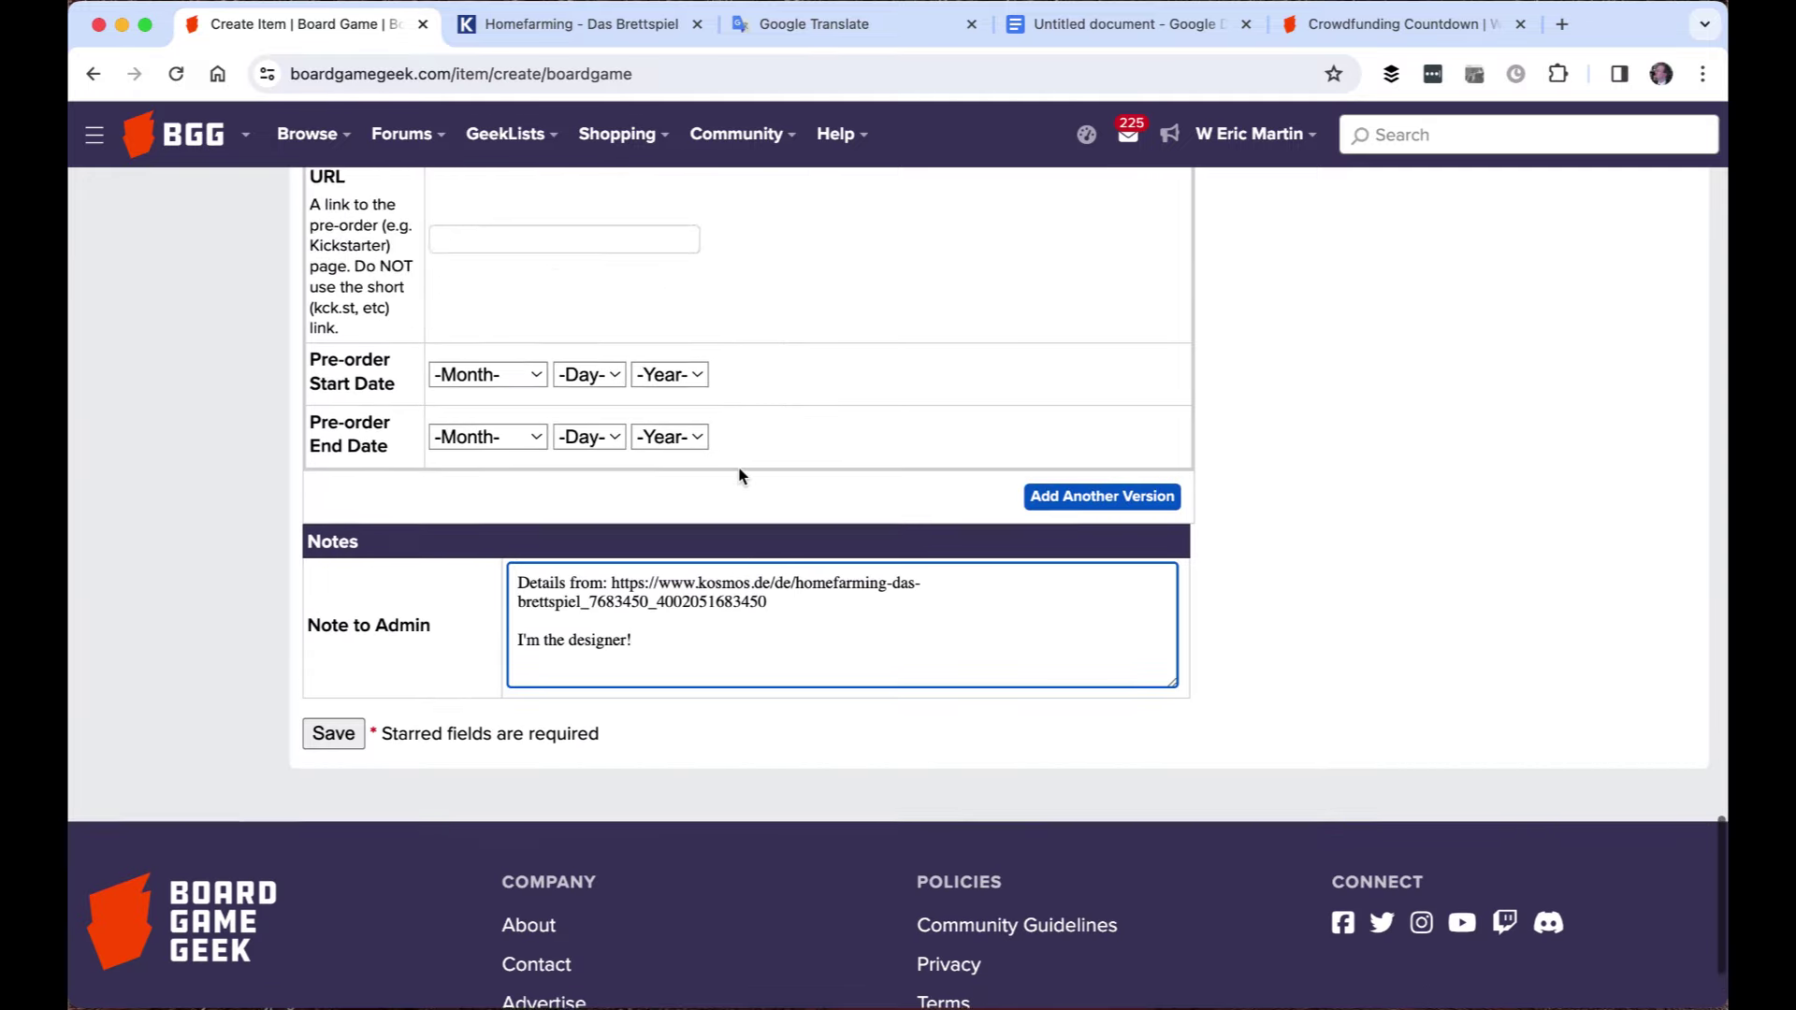
left_click(334, 647)
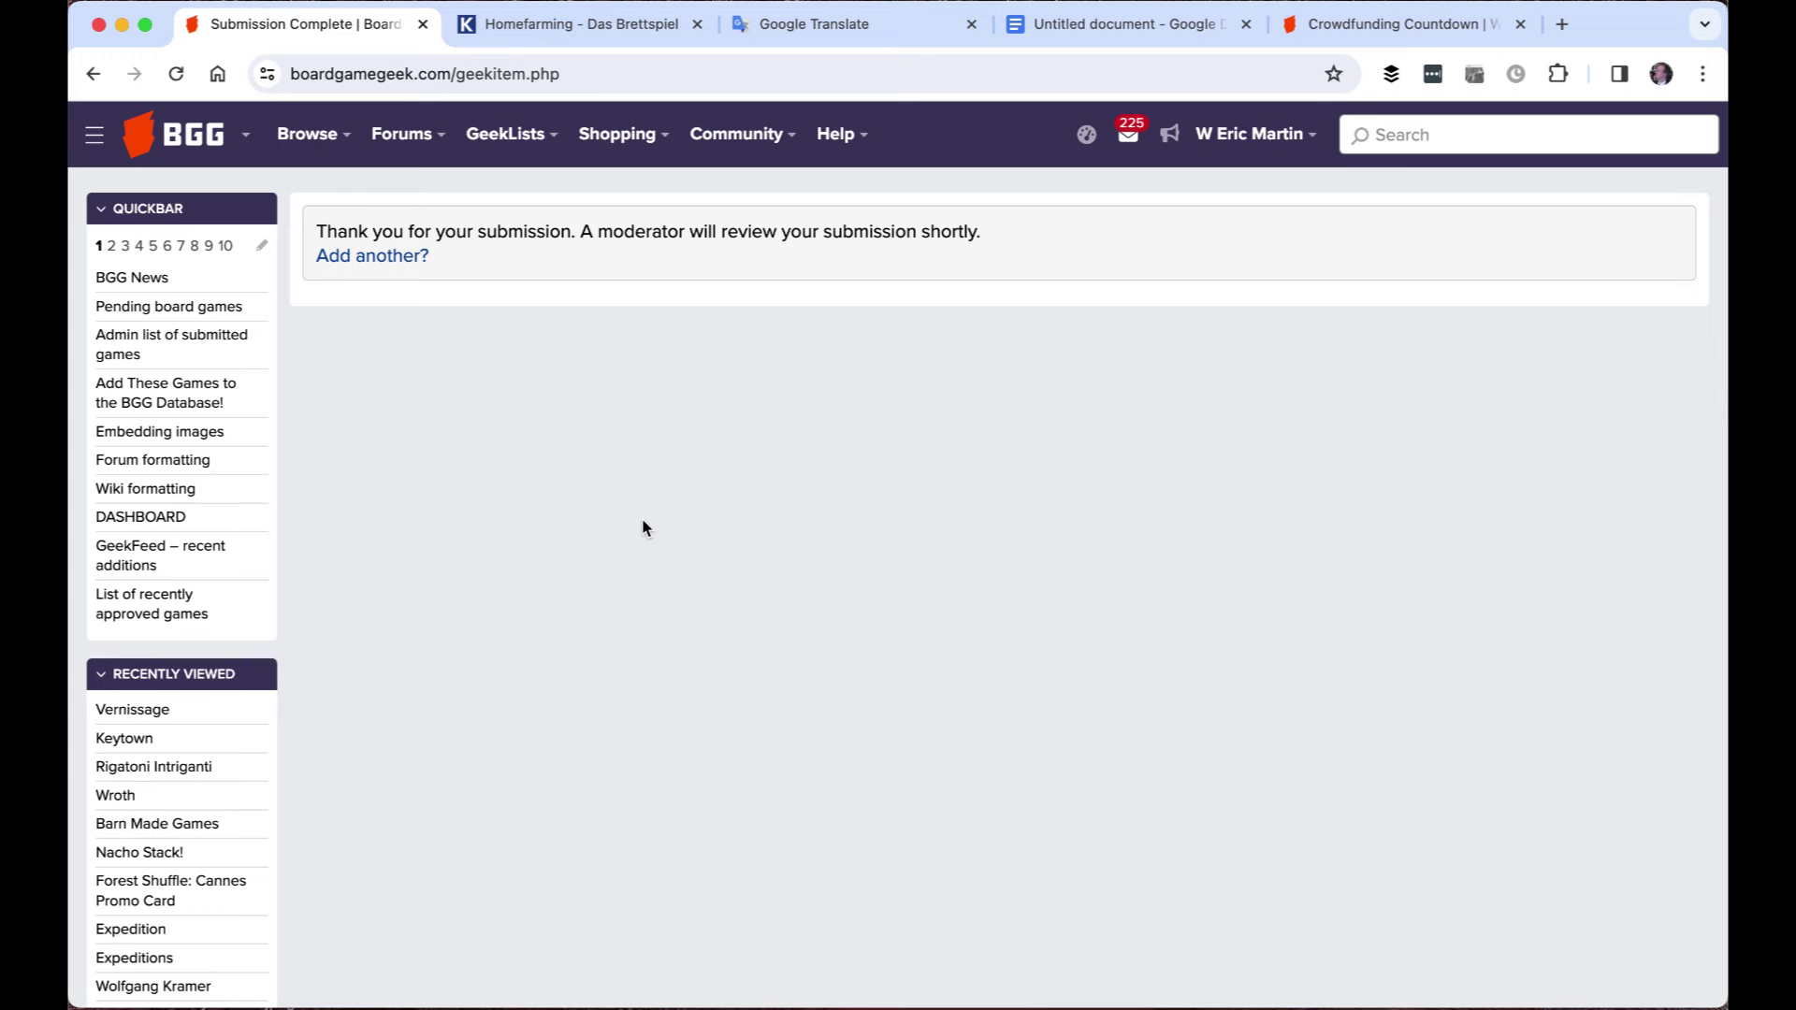
Open 'Pending board games' from the Quickbar
left_click(200, 308)
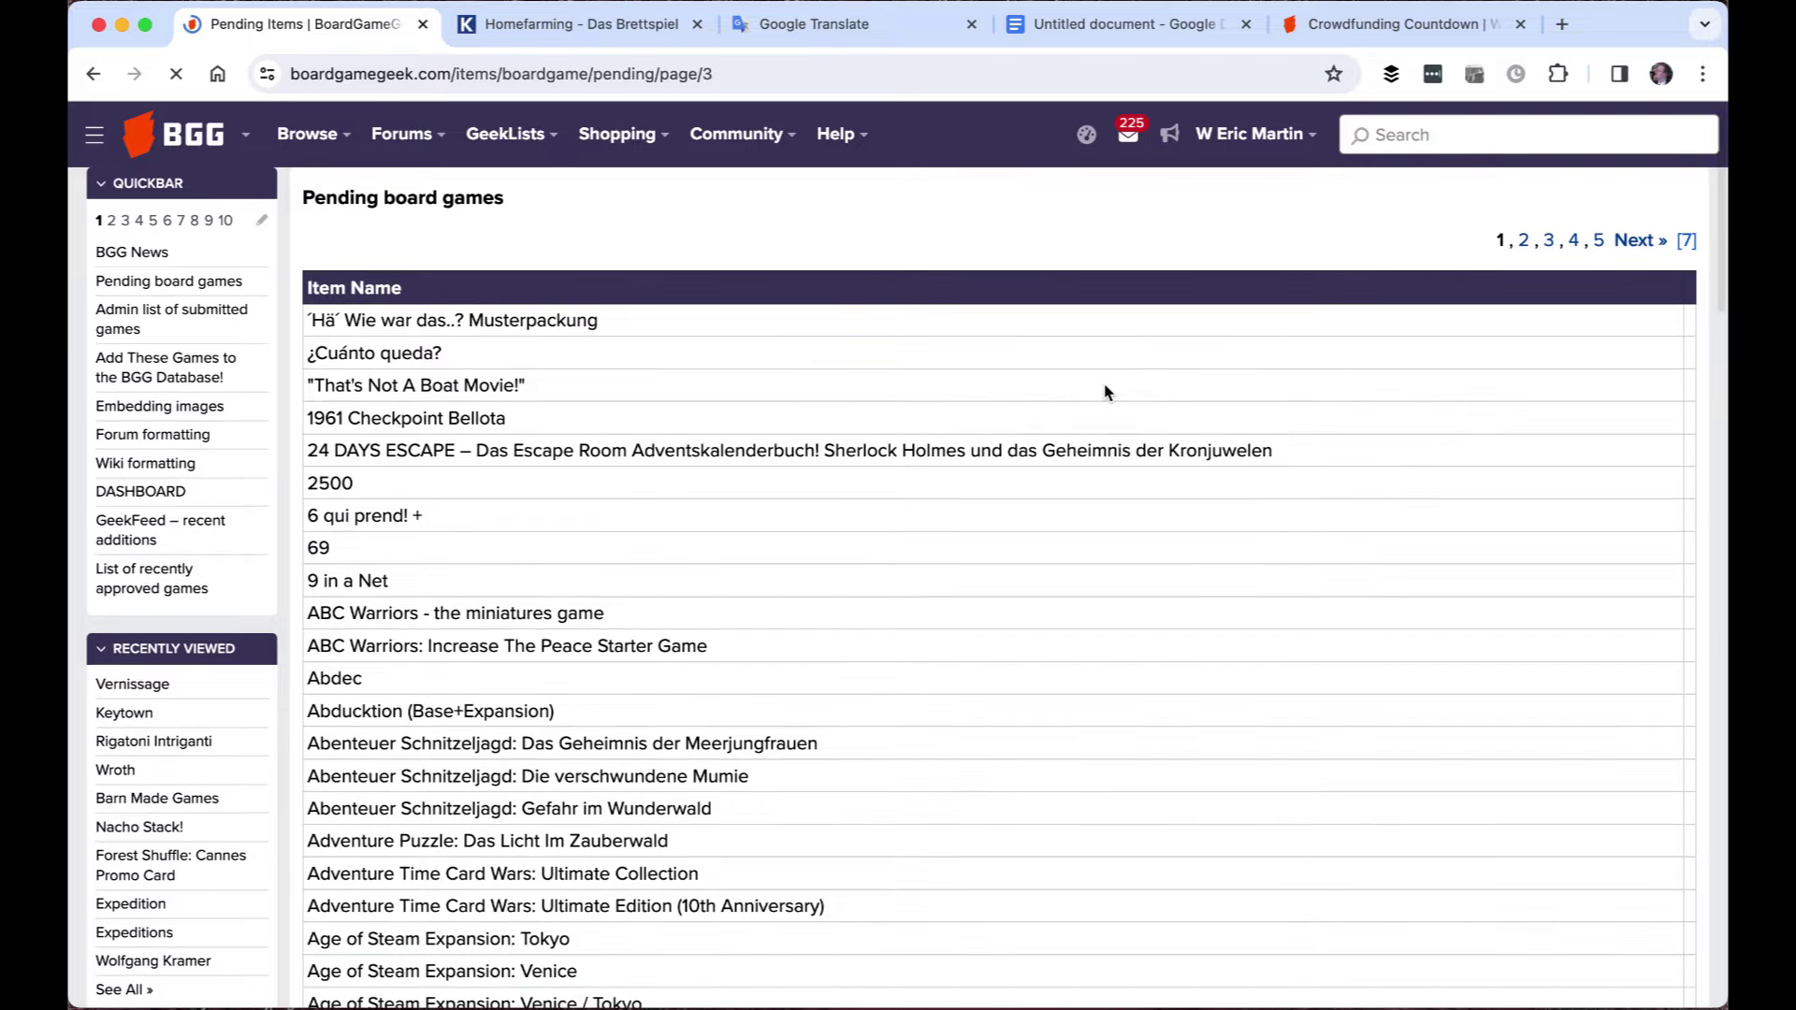
scroll(1107, 393, "down", 10)
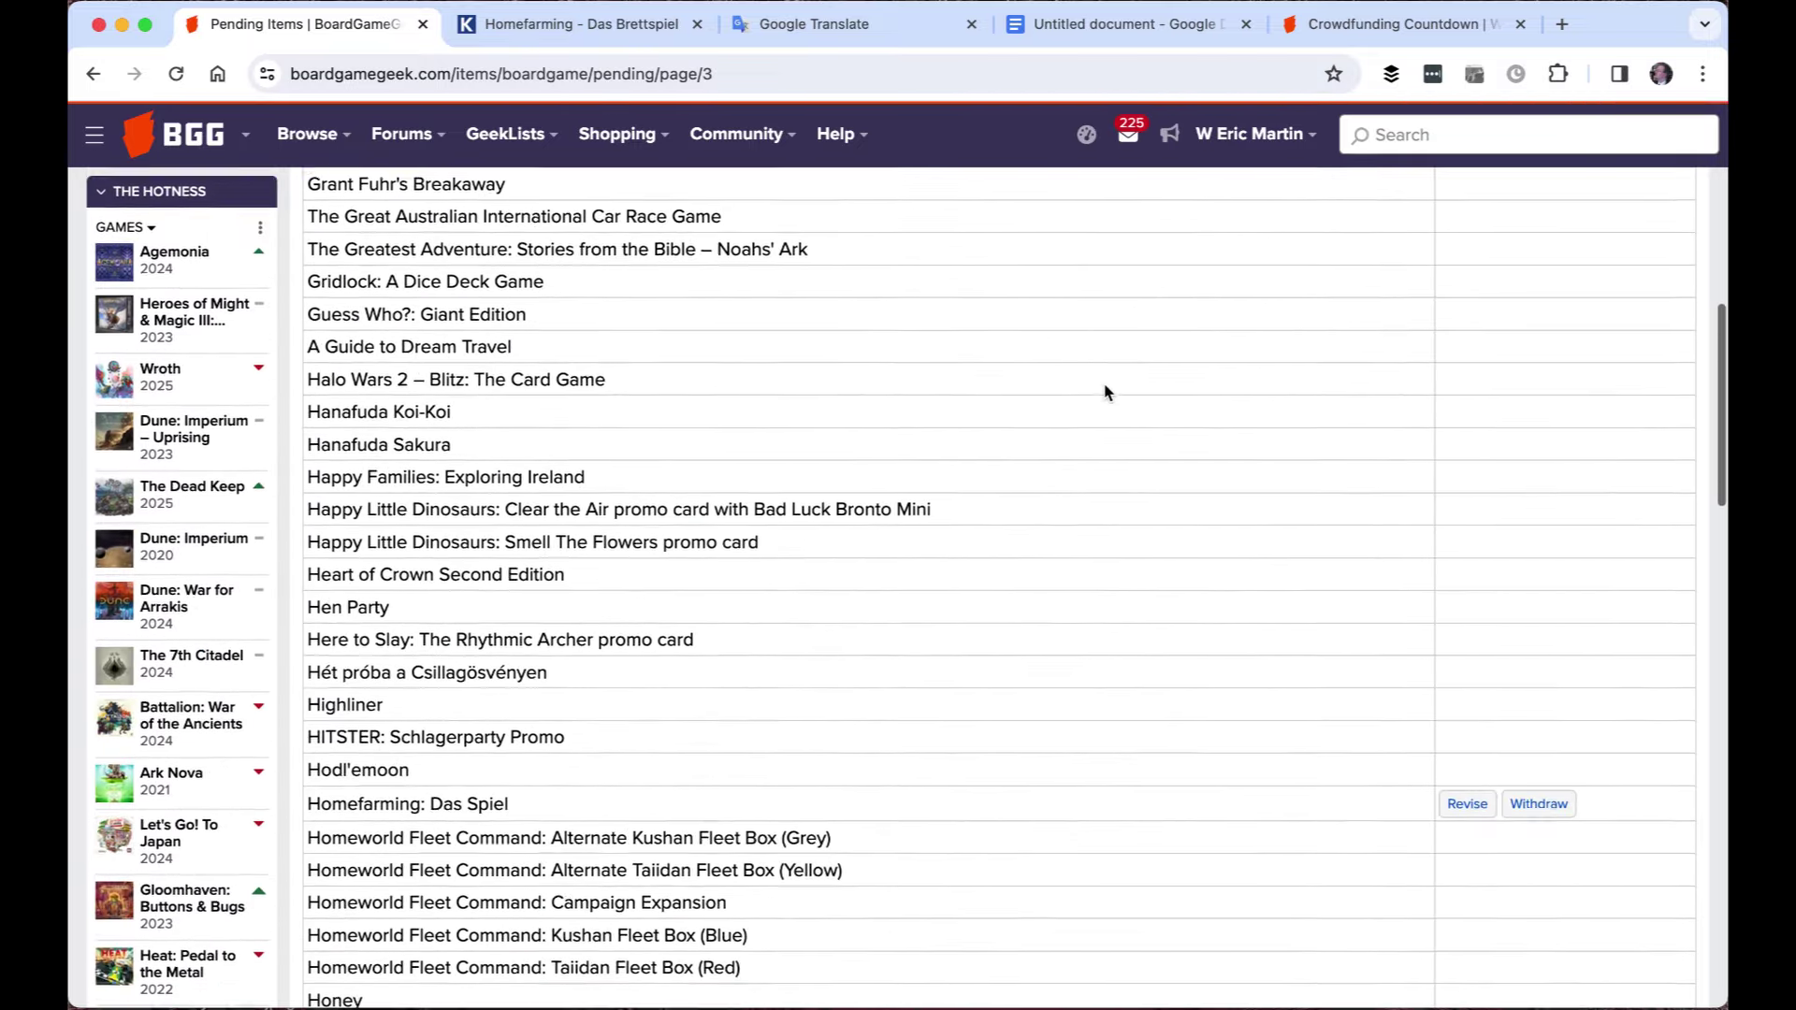
scroll(1106, 393, "down", 1)
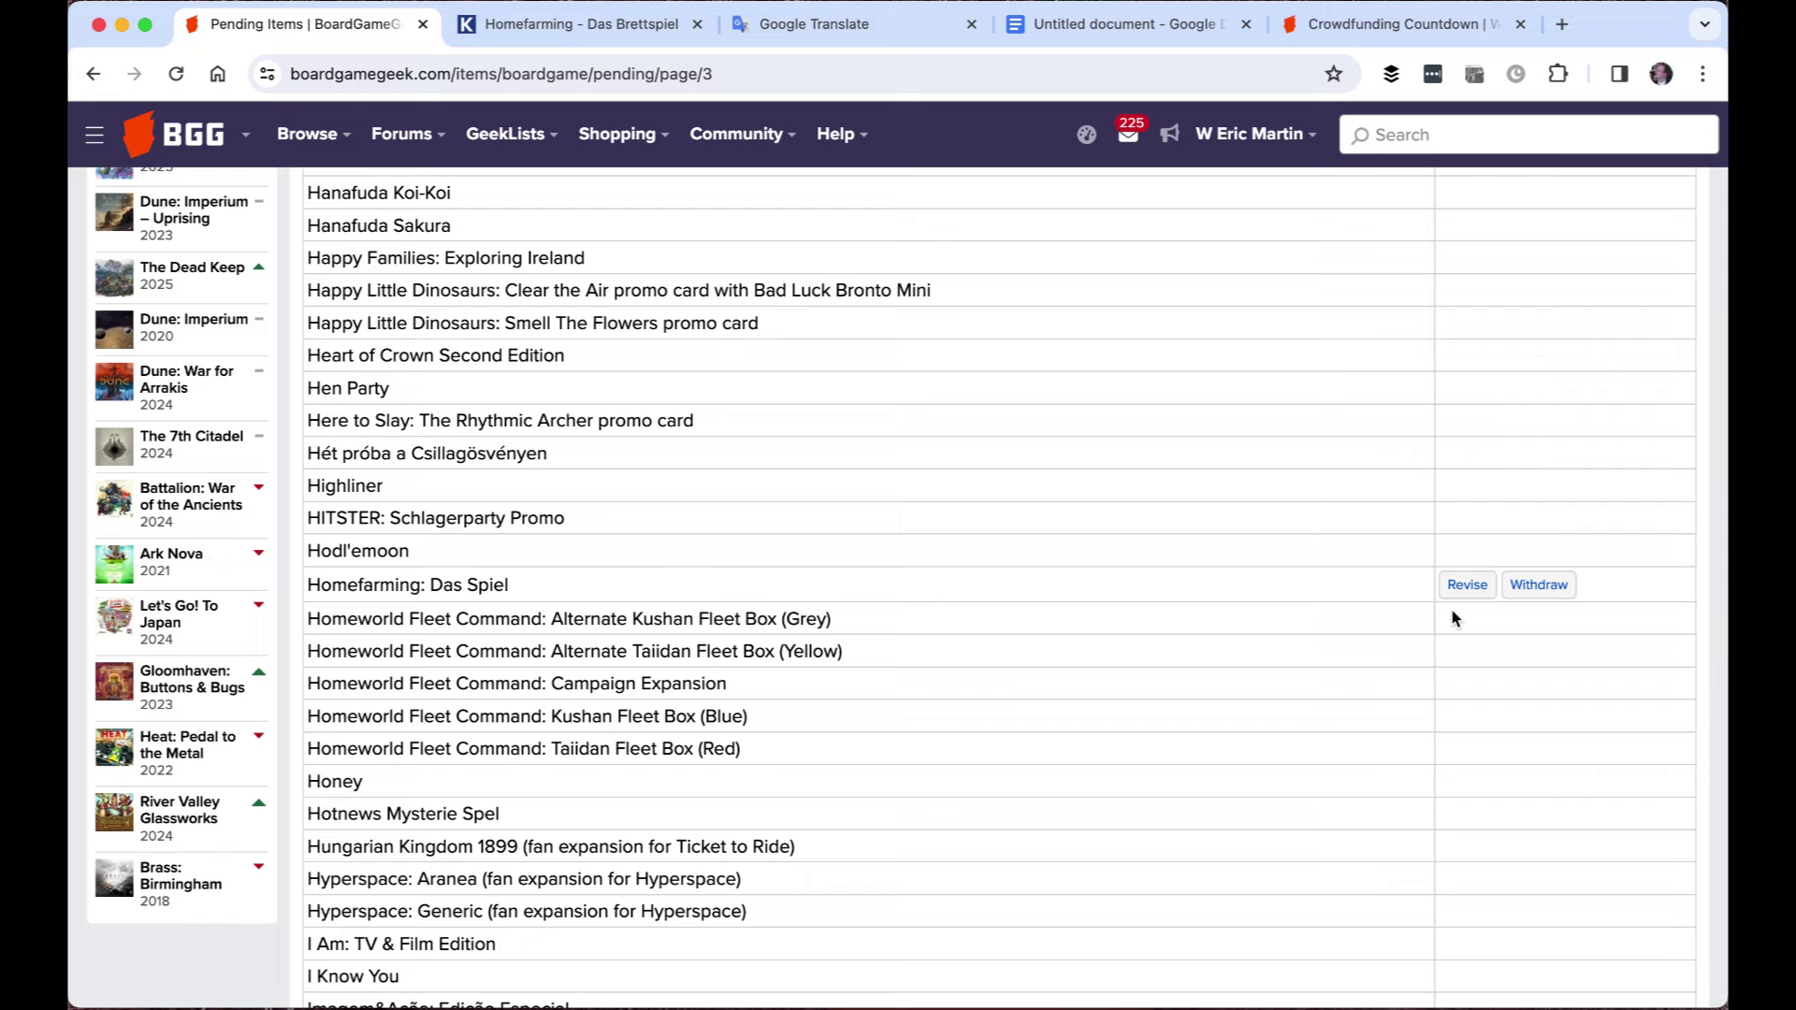
scroll(1455, 617, "down", 1)
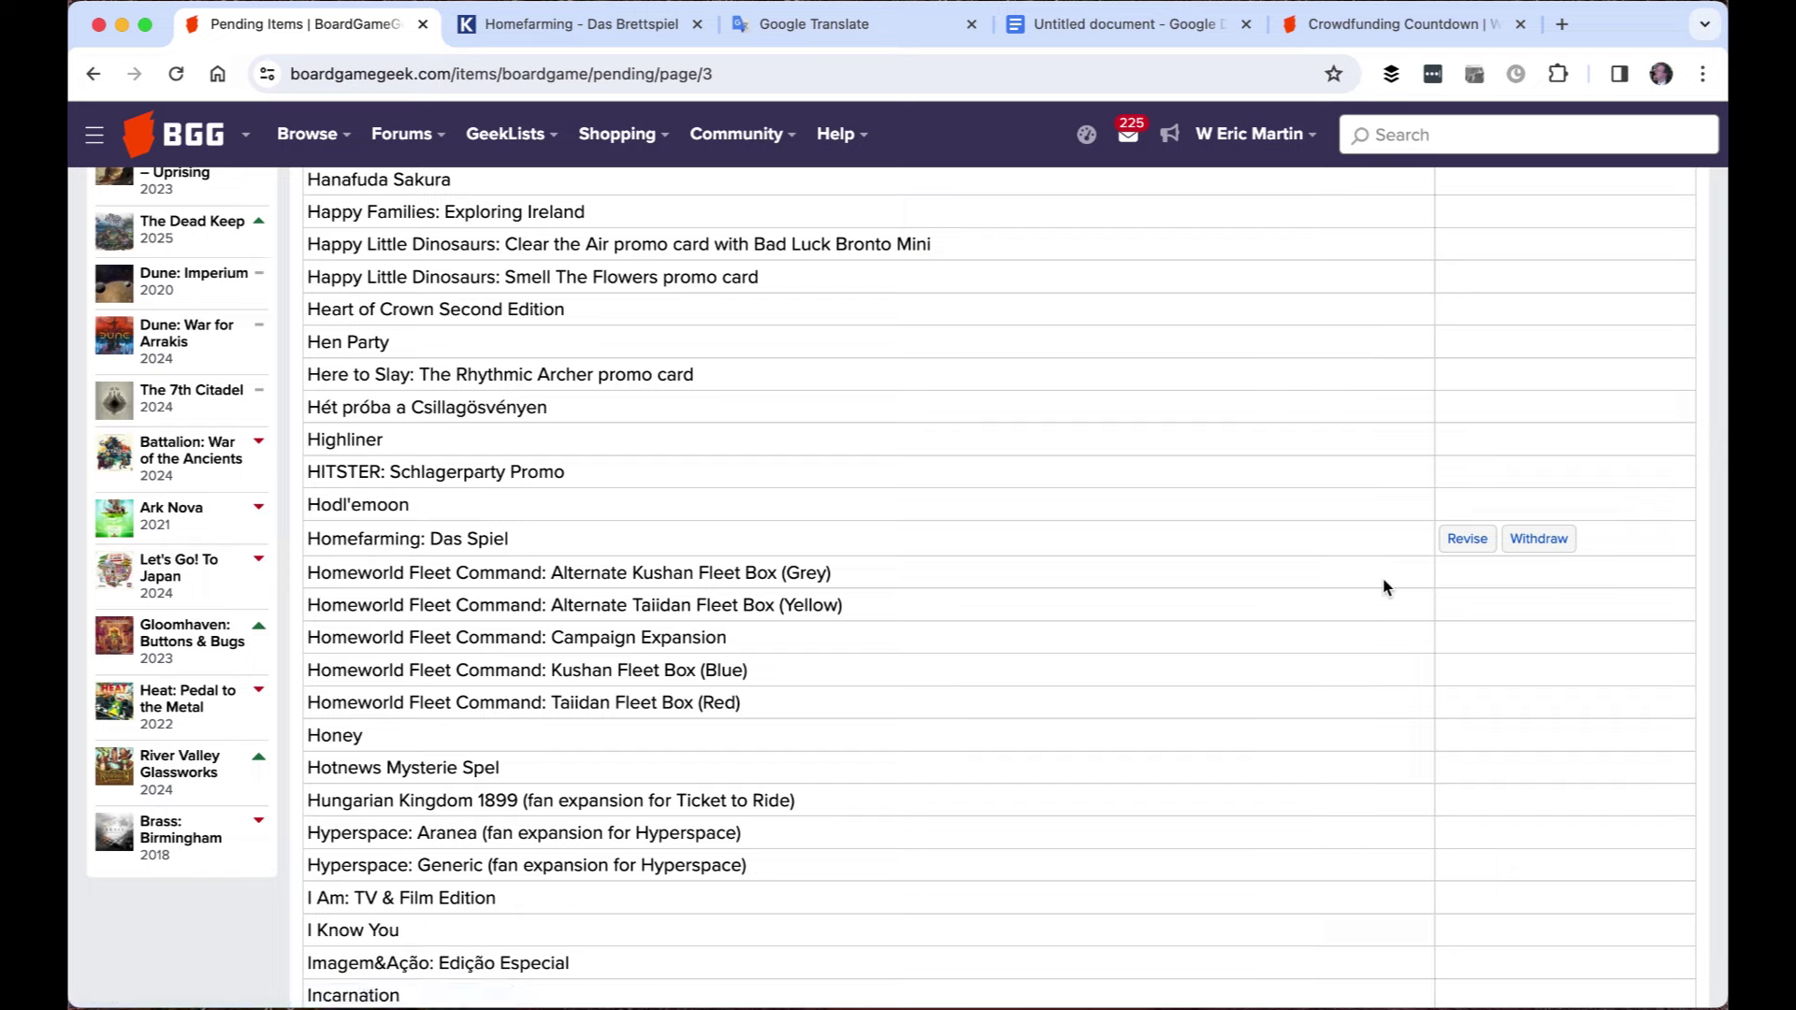
left_click(1370, 26)
Start a Community > Contribute > Person entry with the designer's full name, and open a new tab
left_click(769, 138)
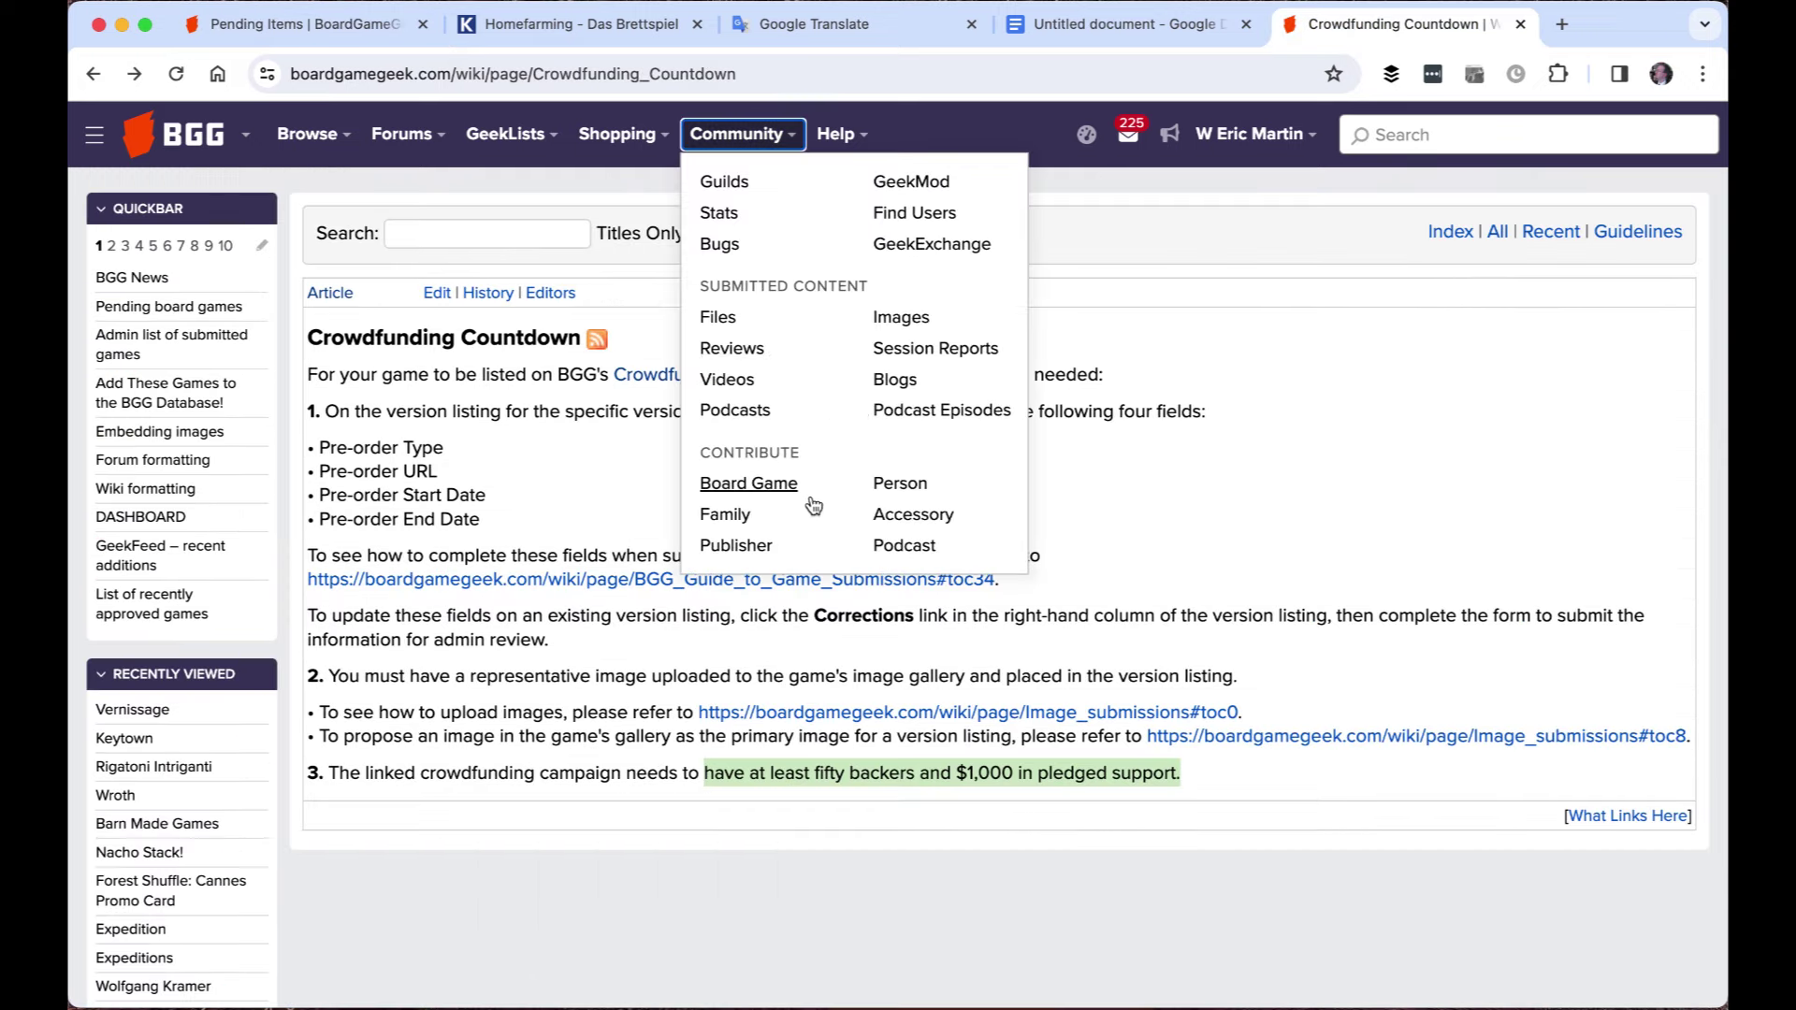
left_click(894, 483)
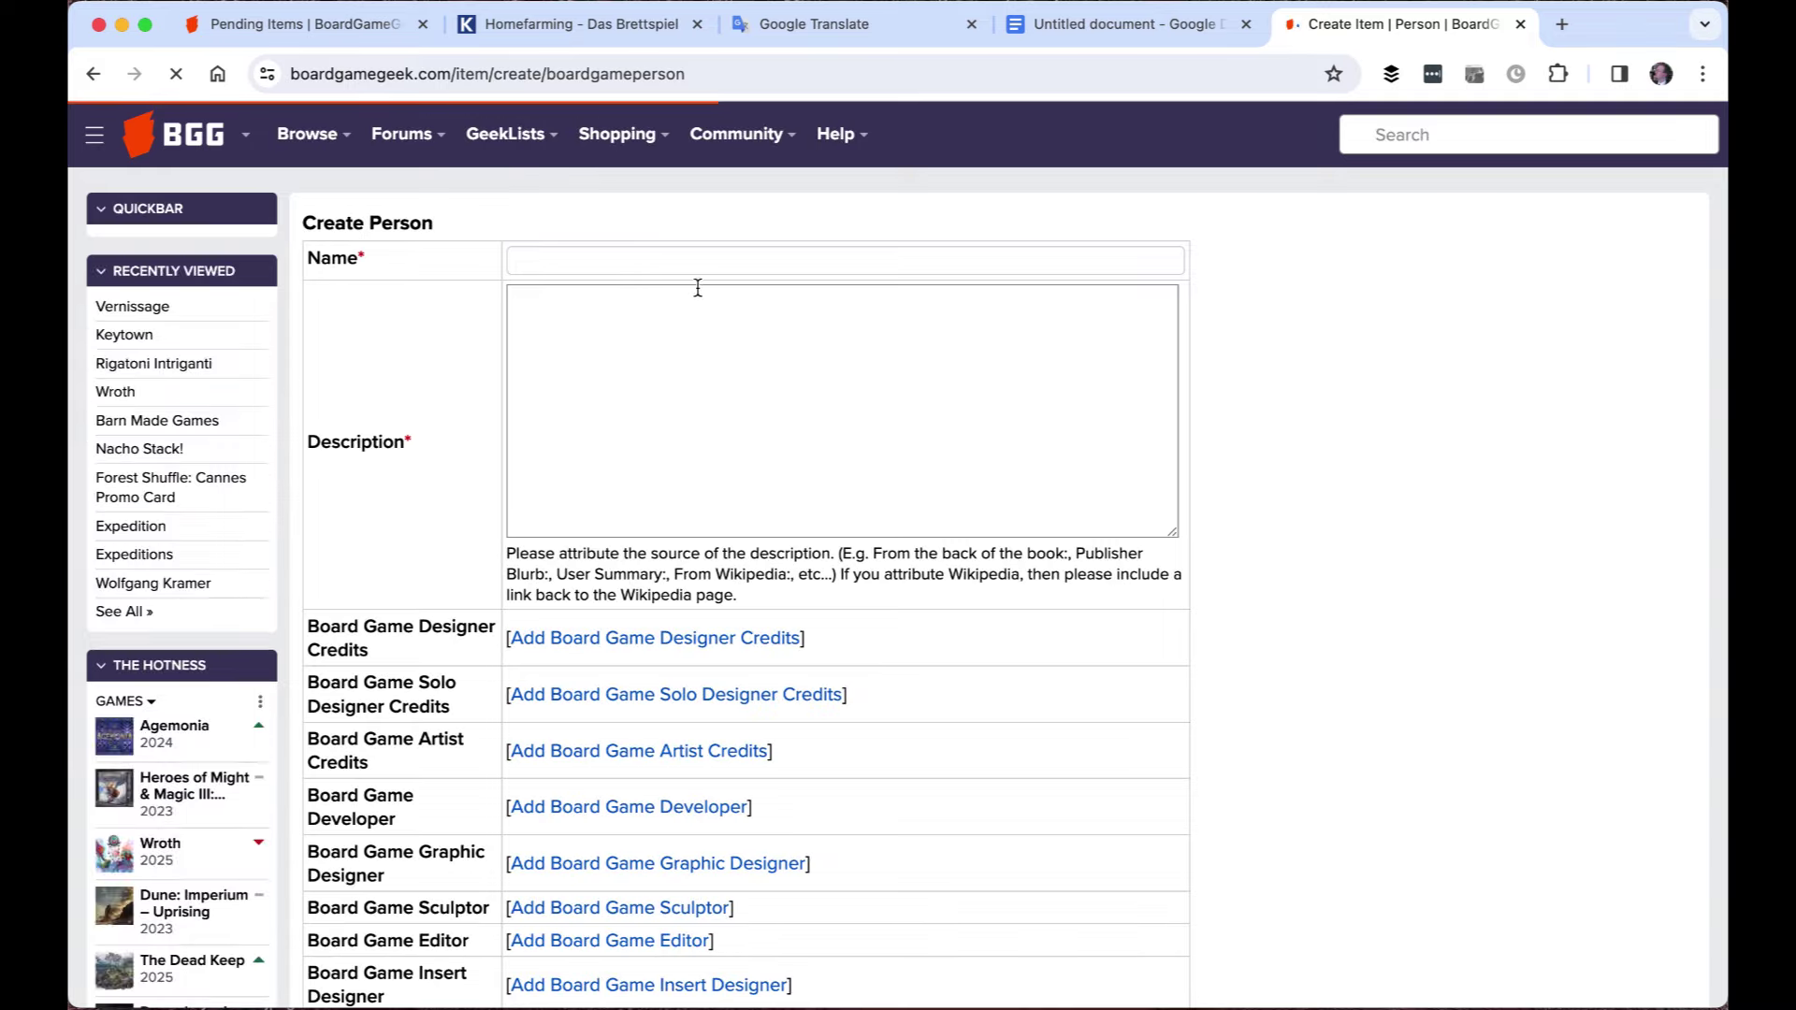
left_click(698, 263)
type("Judith Rakers")
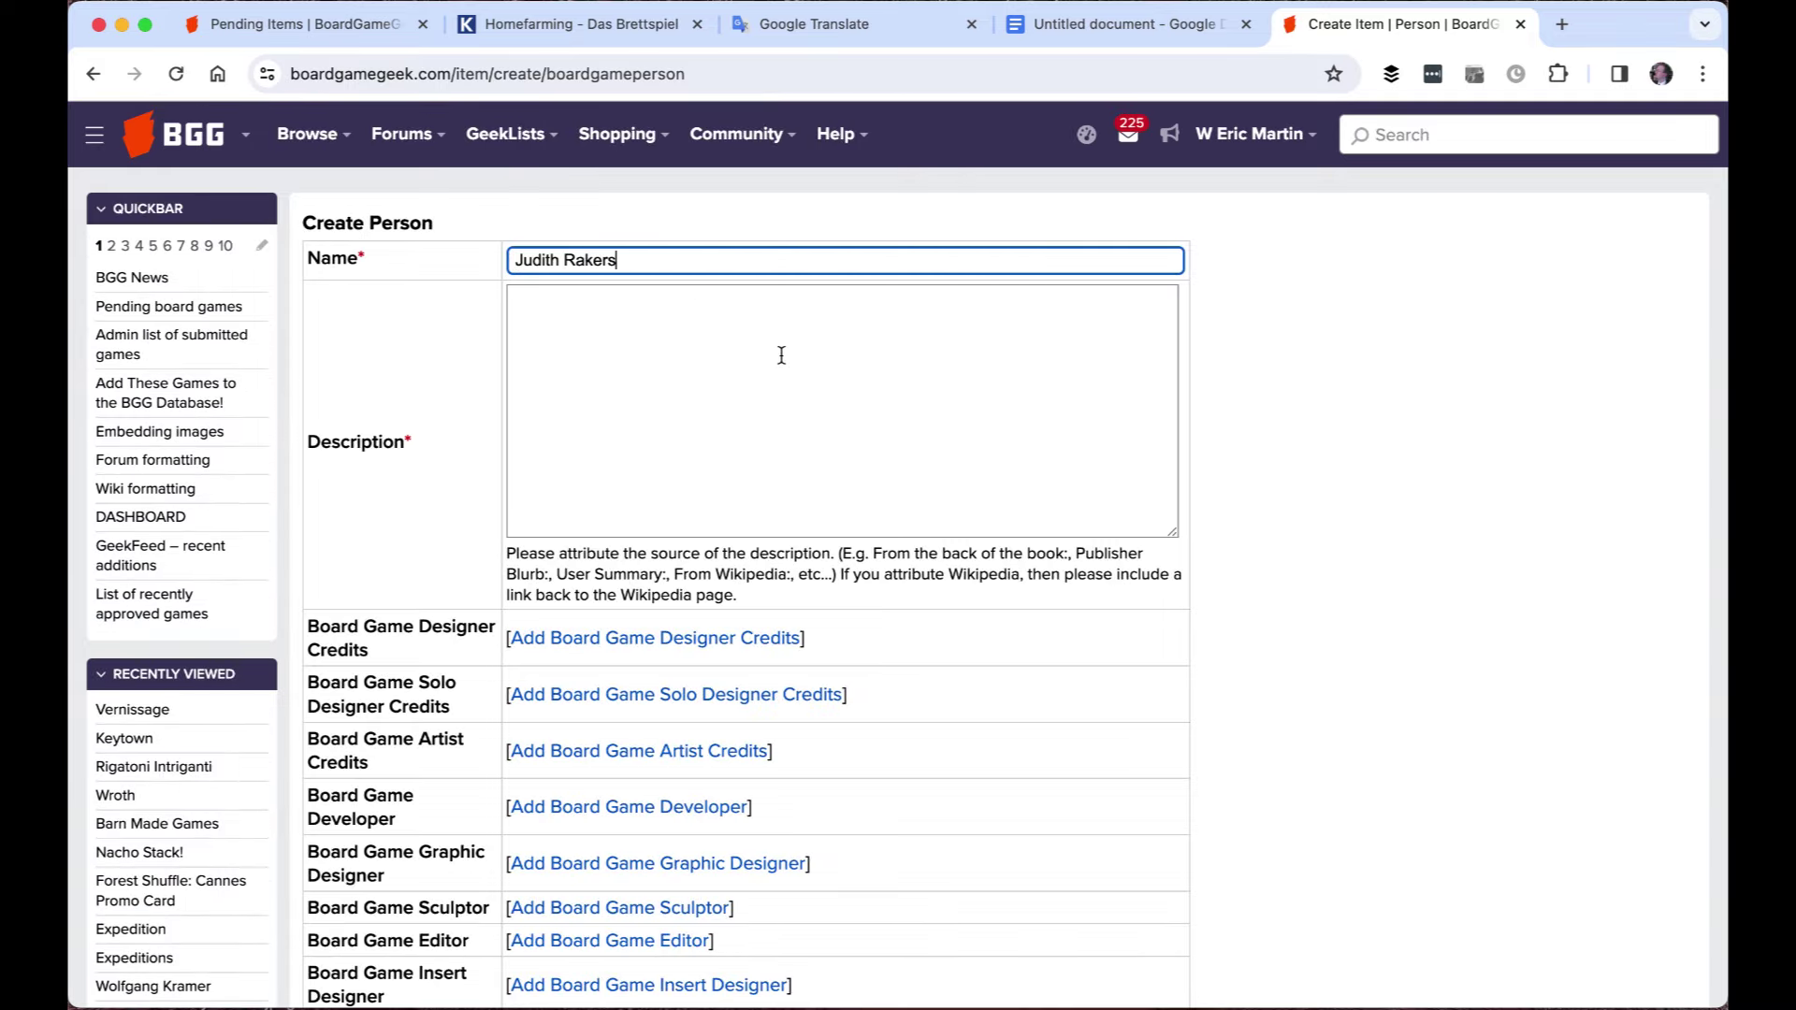
key("super+t")
Search Google for the designer's name in quotes and select the About panel's one-line description
type("\"ju")
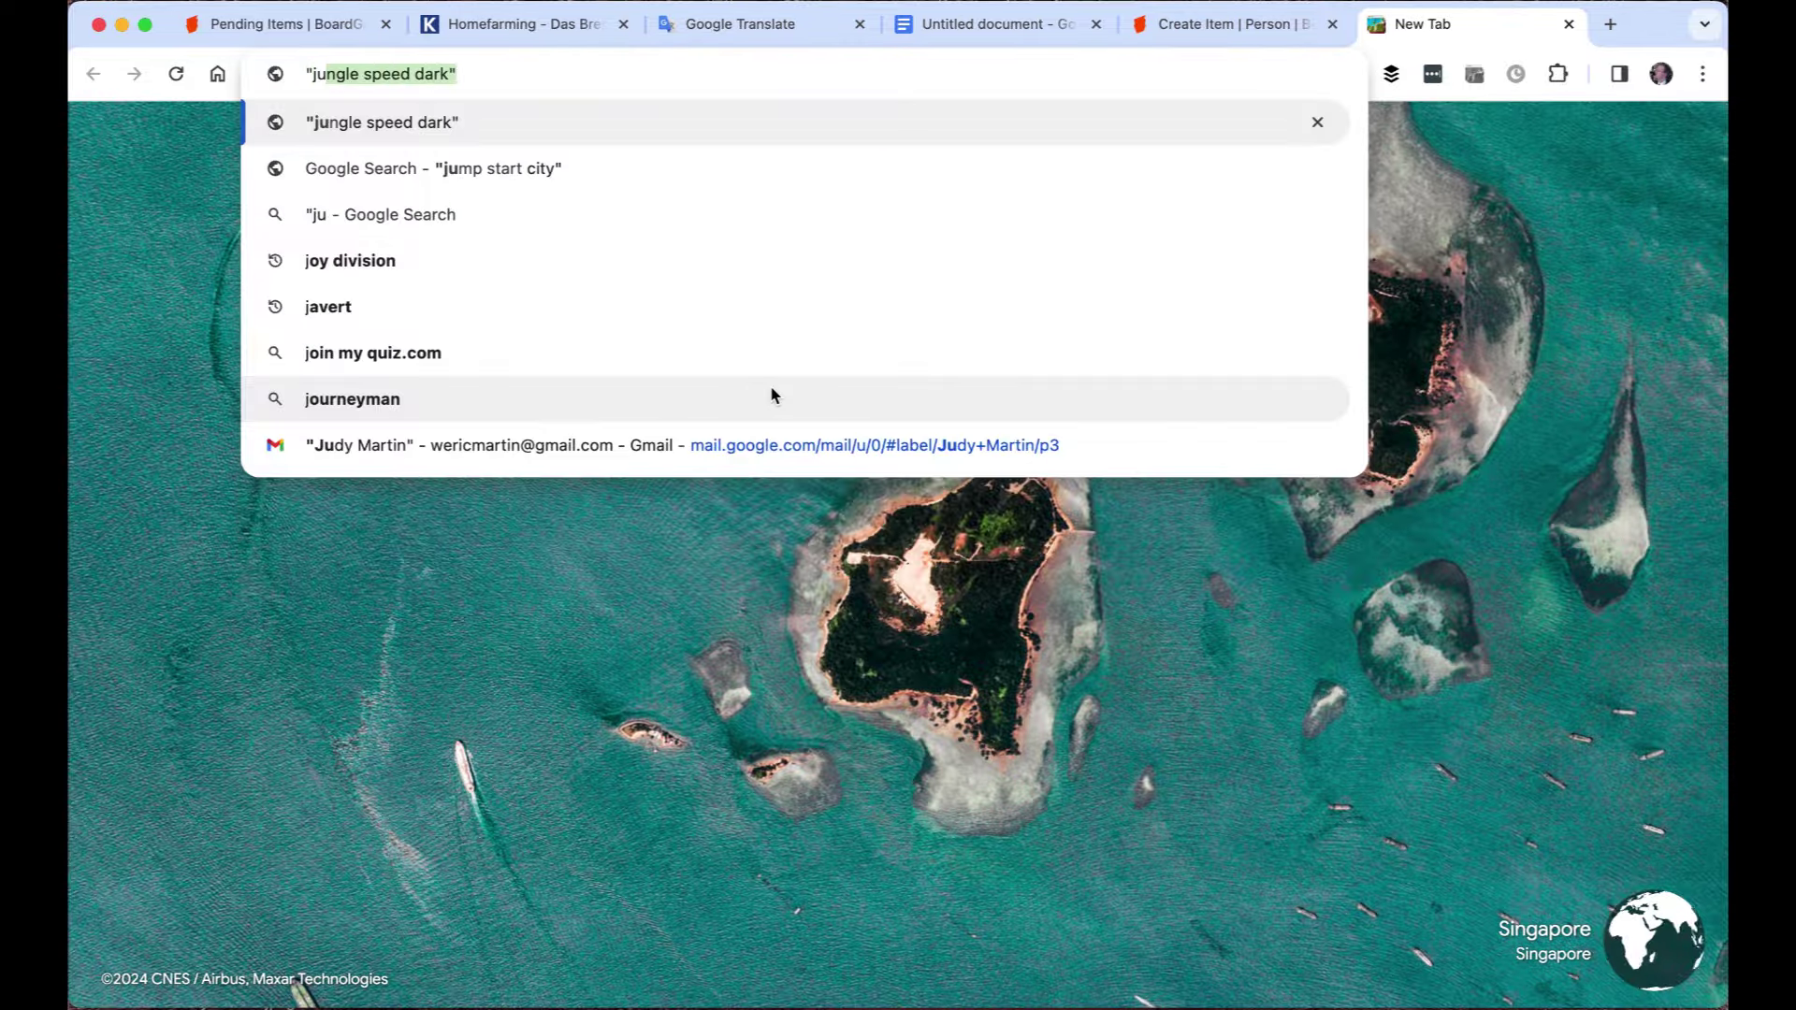
type("dith rakers\"")
key("Return")
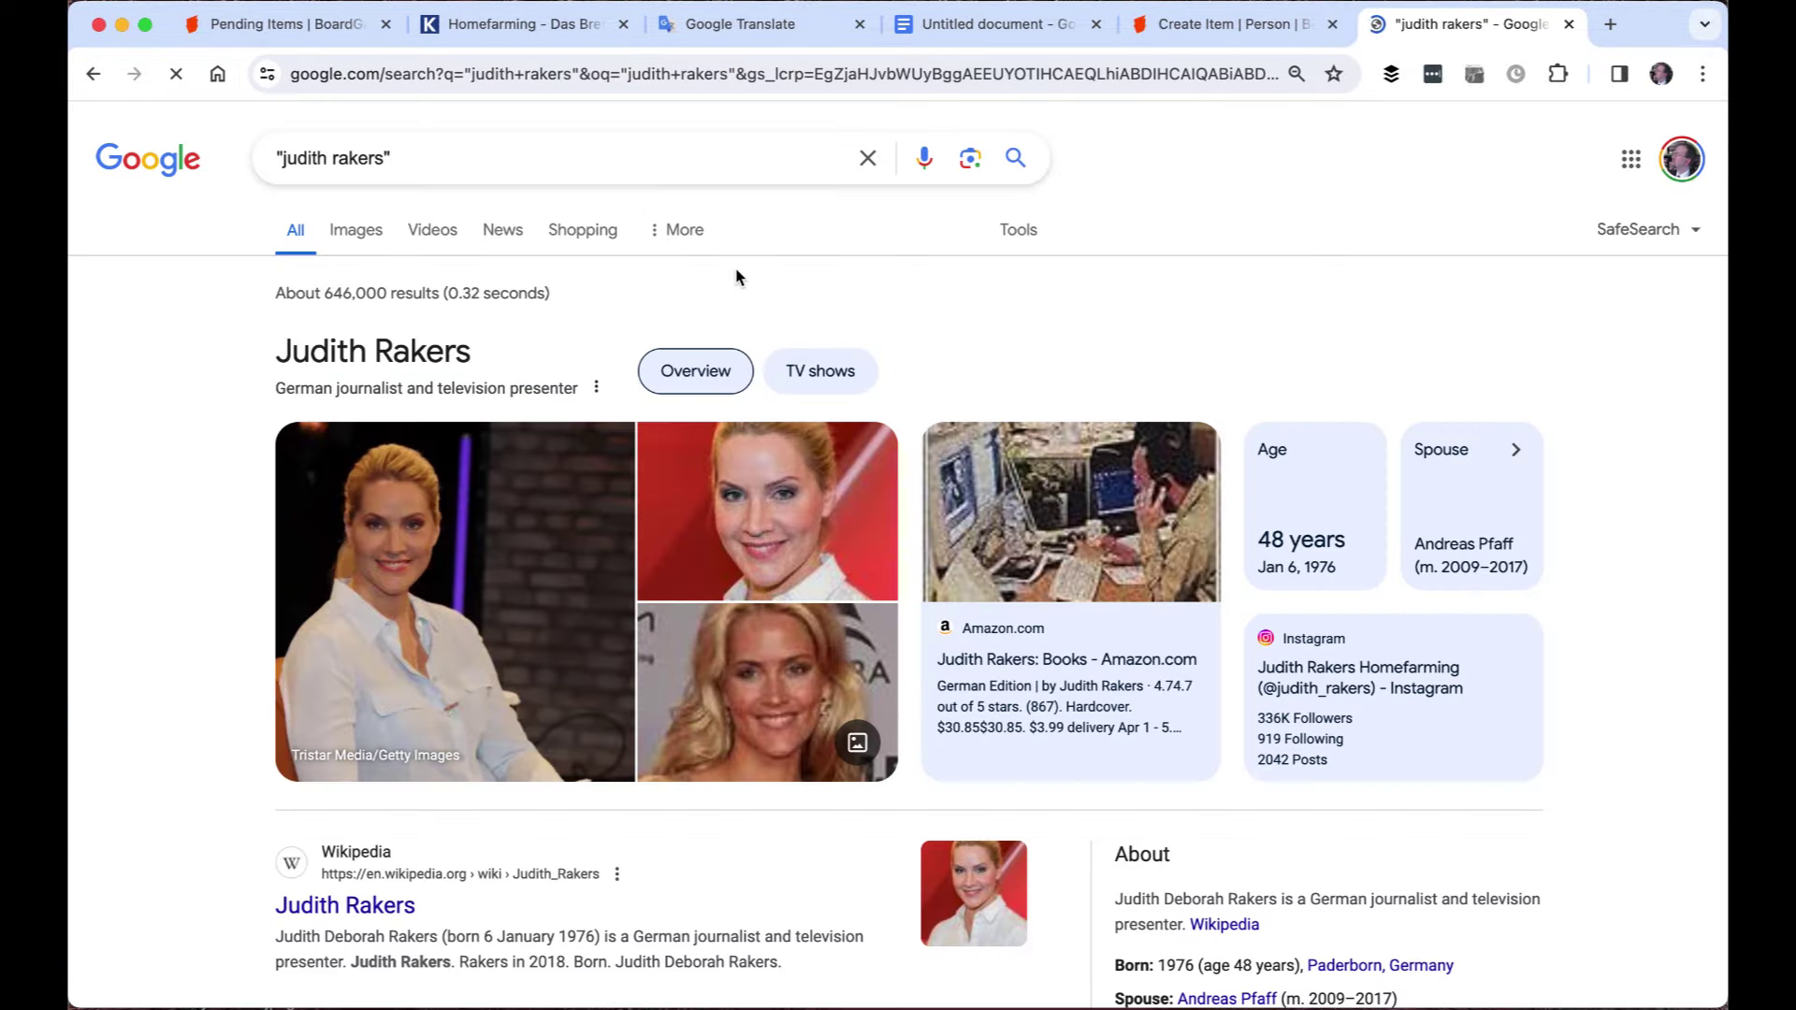
scroll(737, 277, "down", 5)
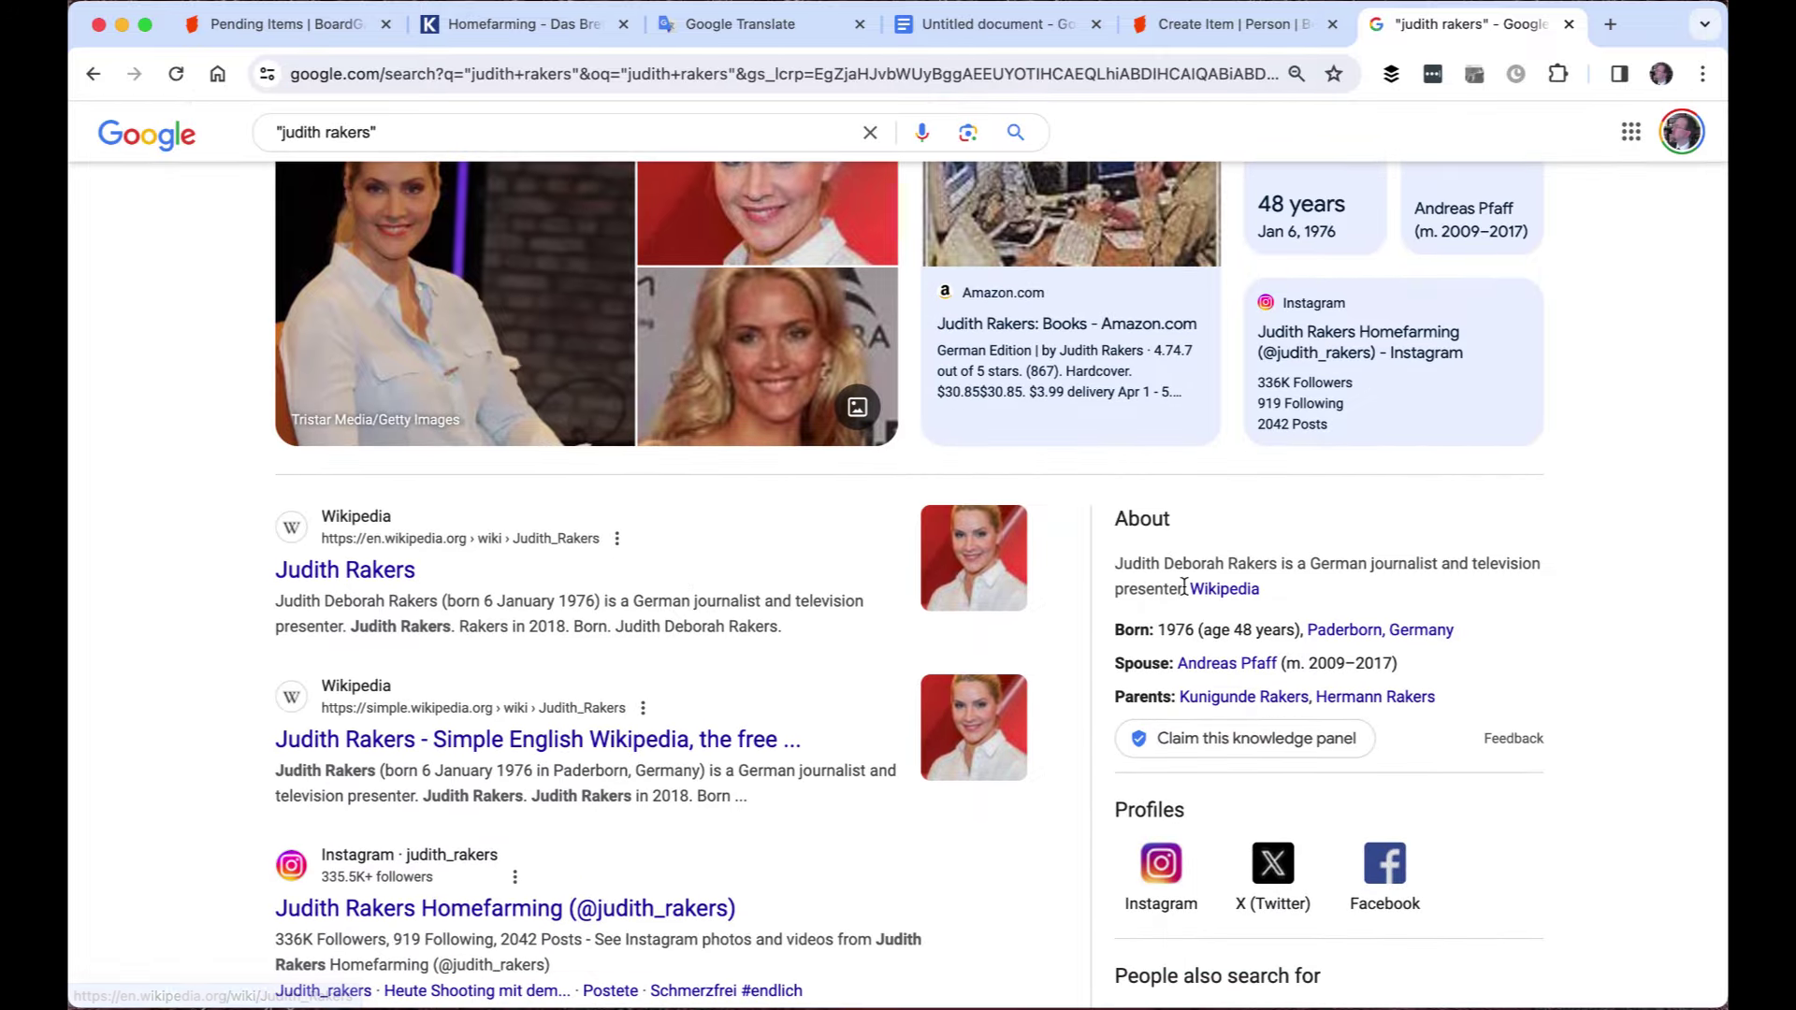
left_click_drag(1186, 589, 1119, 563)
key("super+c")
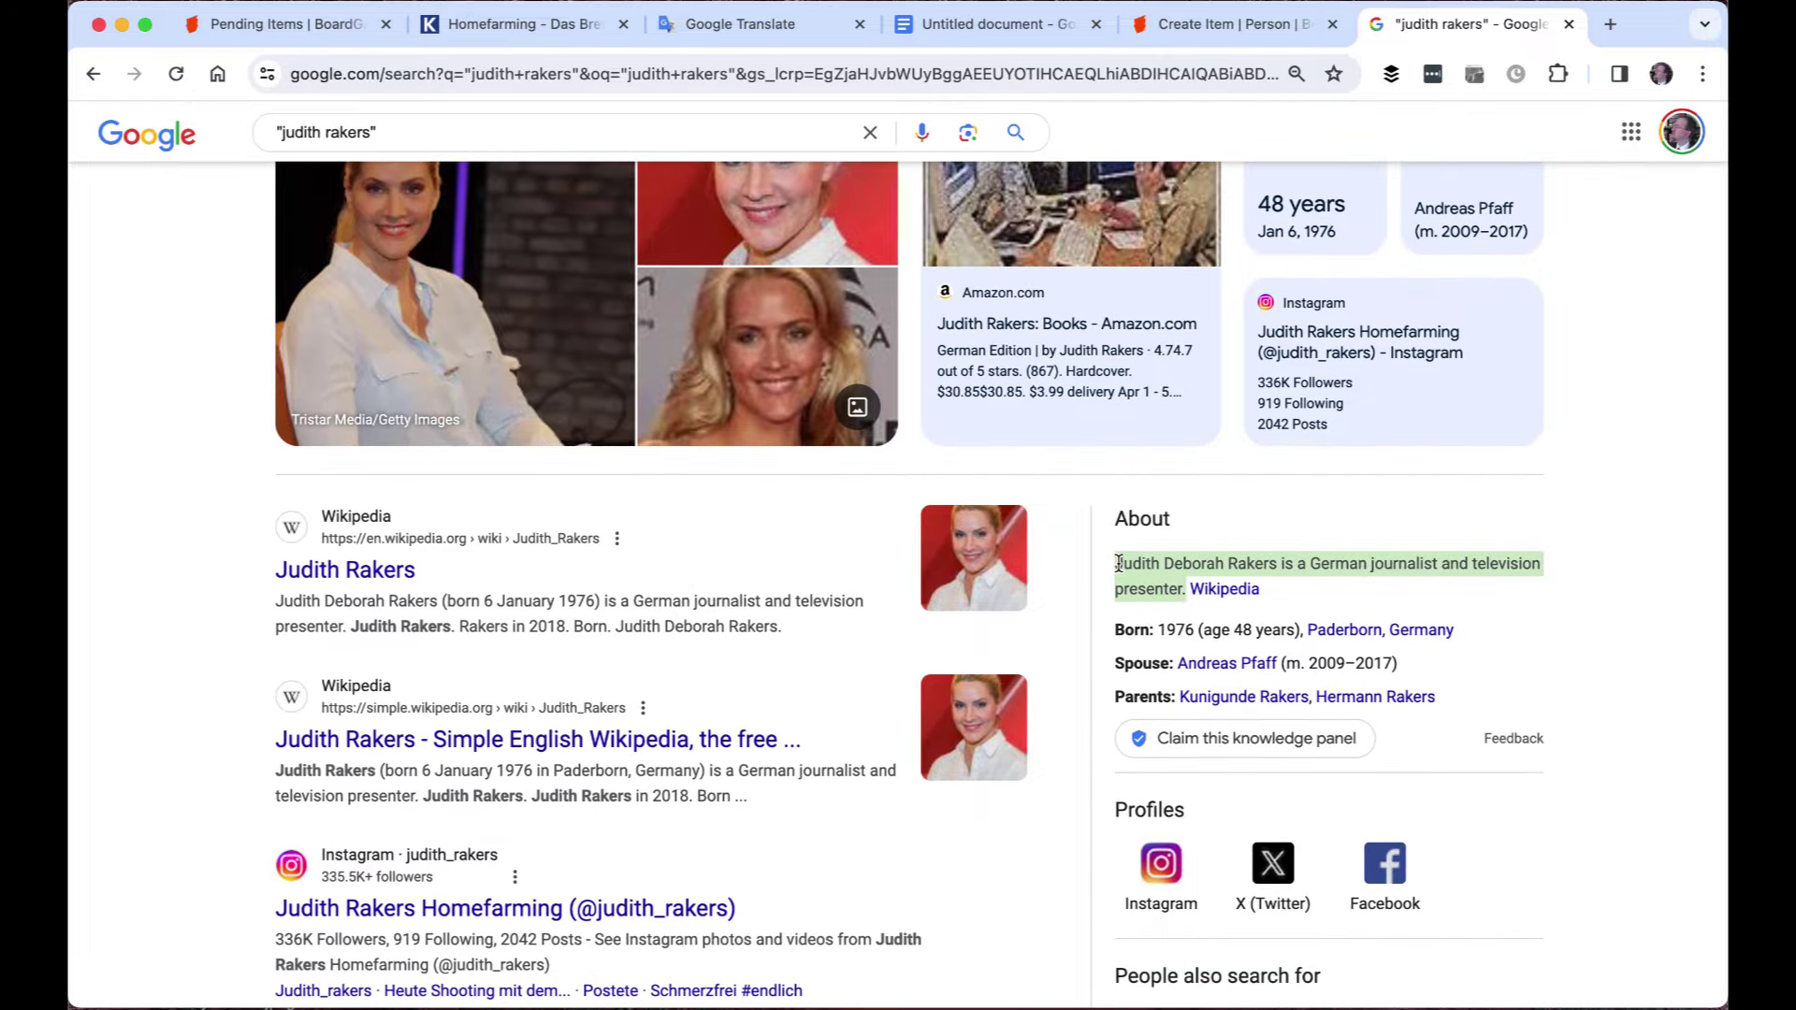
Paste the description with the name bolded in ''' markup, removing the middle name
left_click(1233, 23)
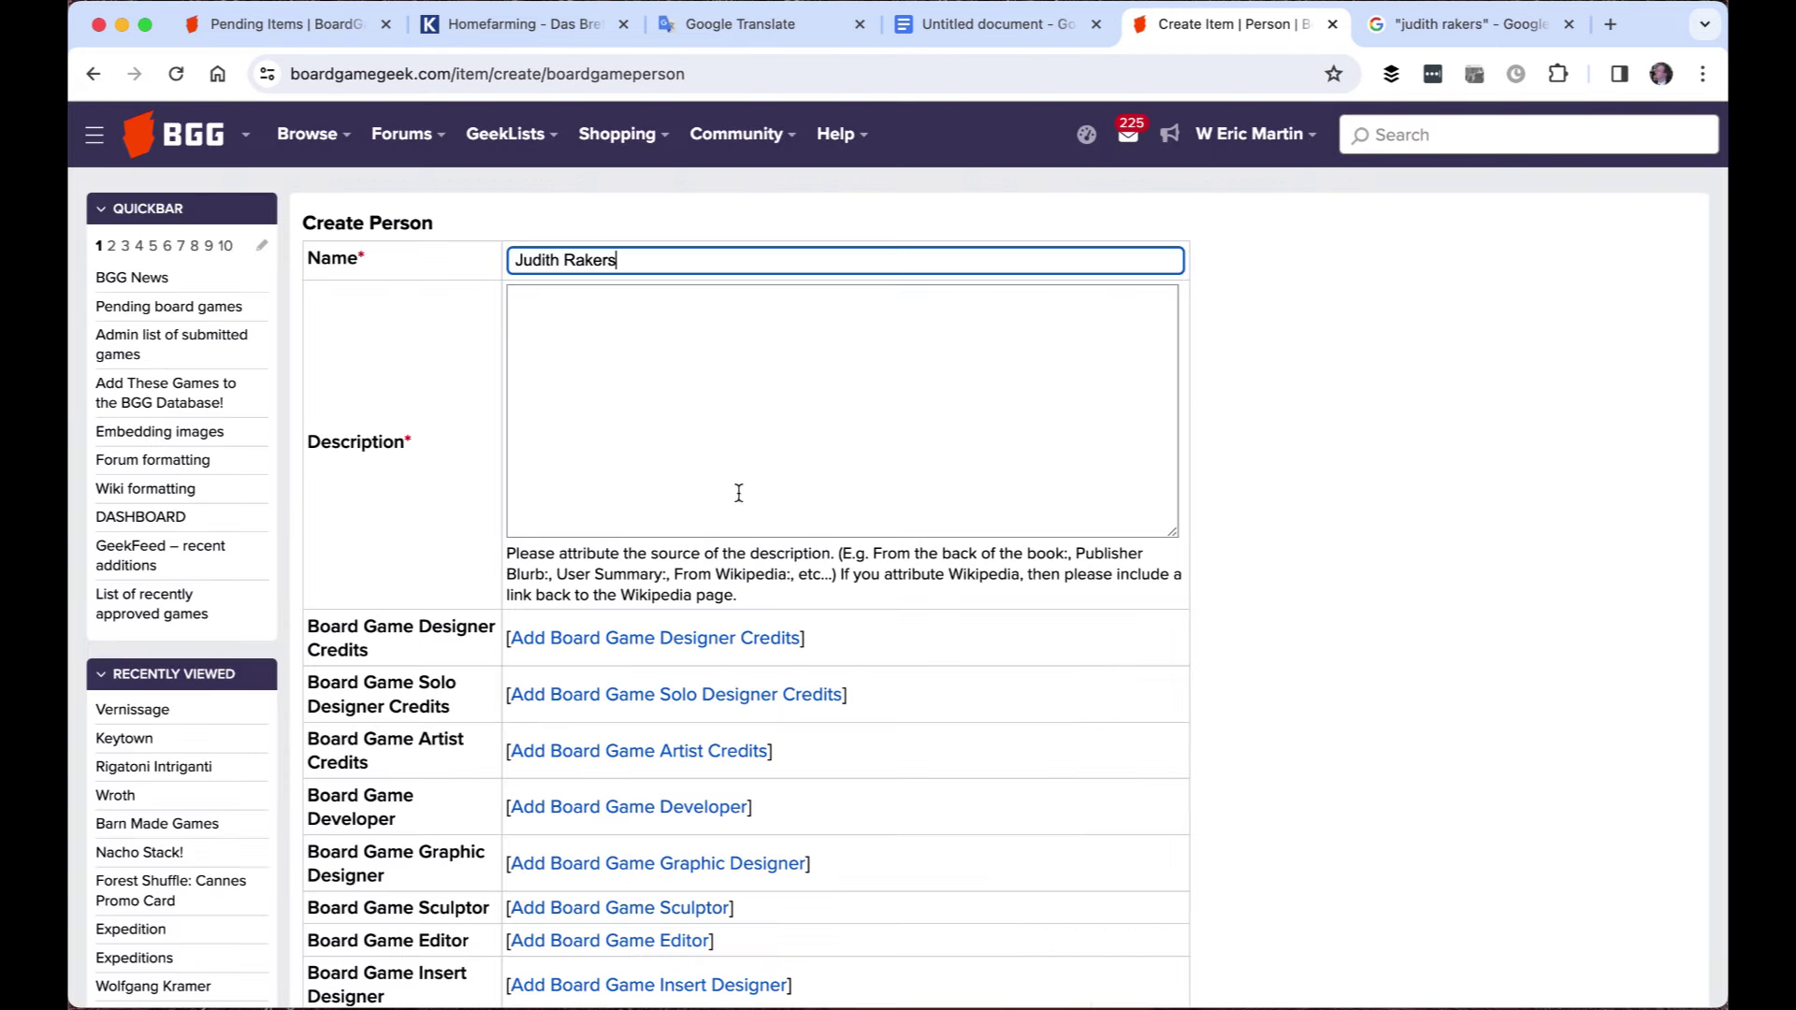
left_click(727, 446)
type("'''")
key("super+v")
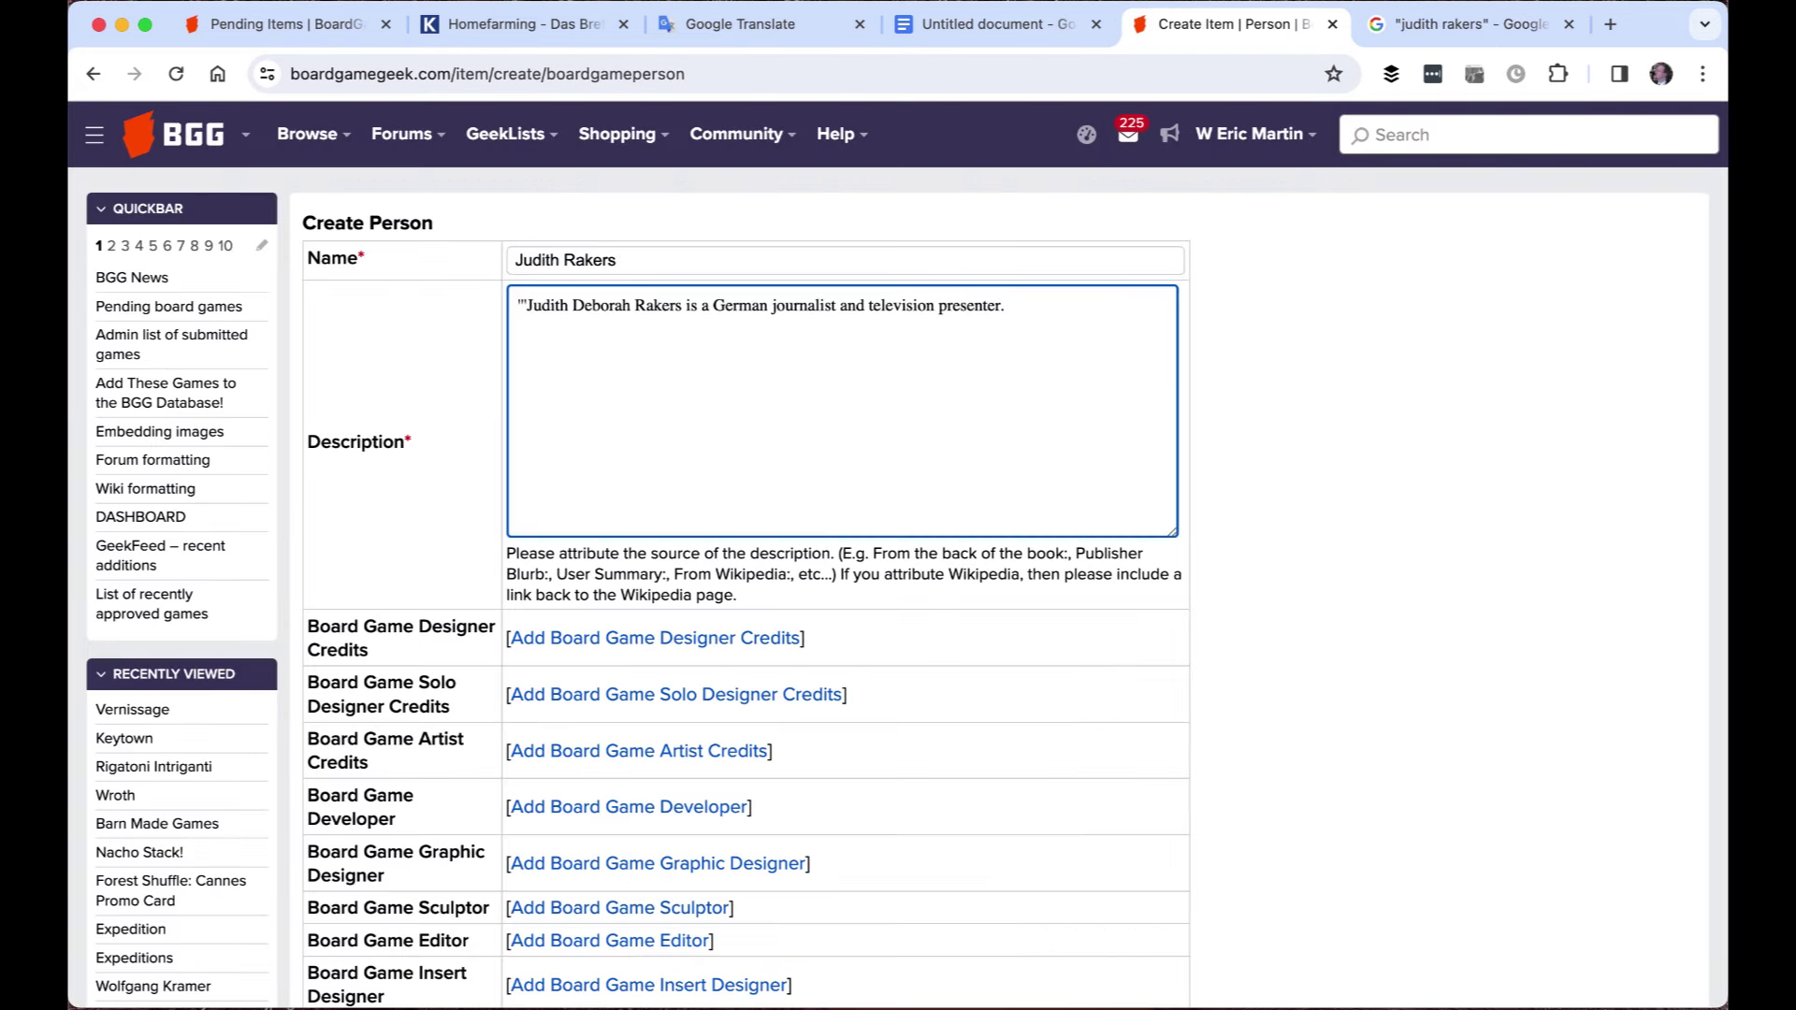
left_click(682, 302)
type("'''")
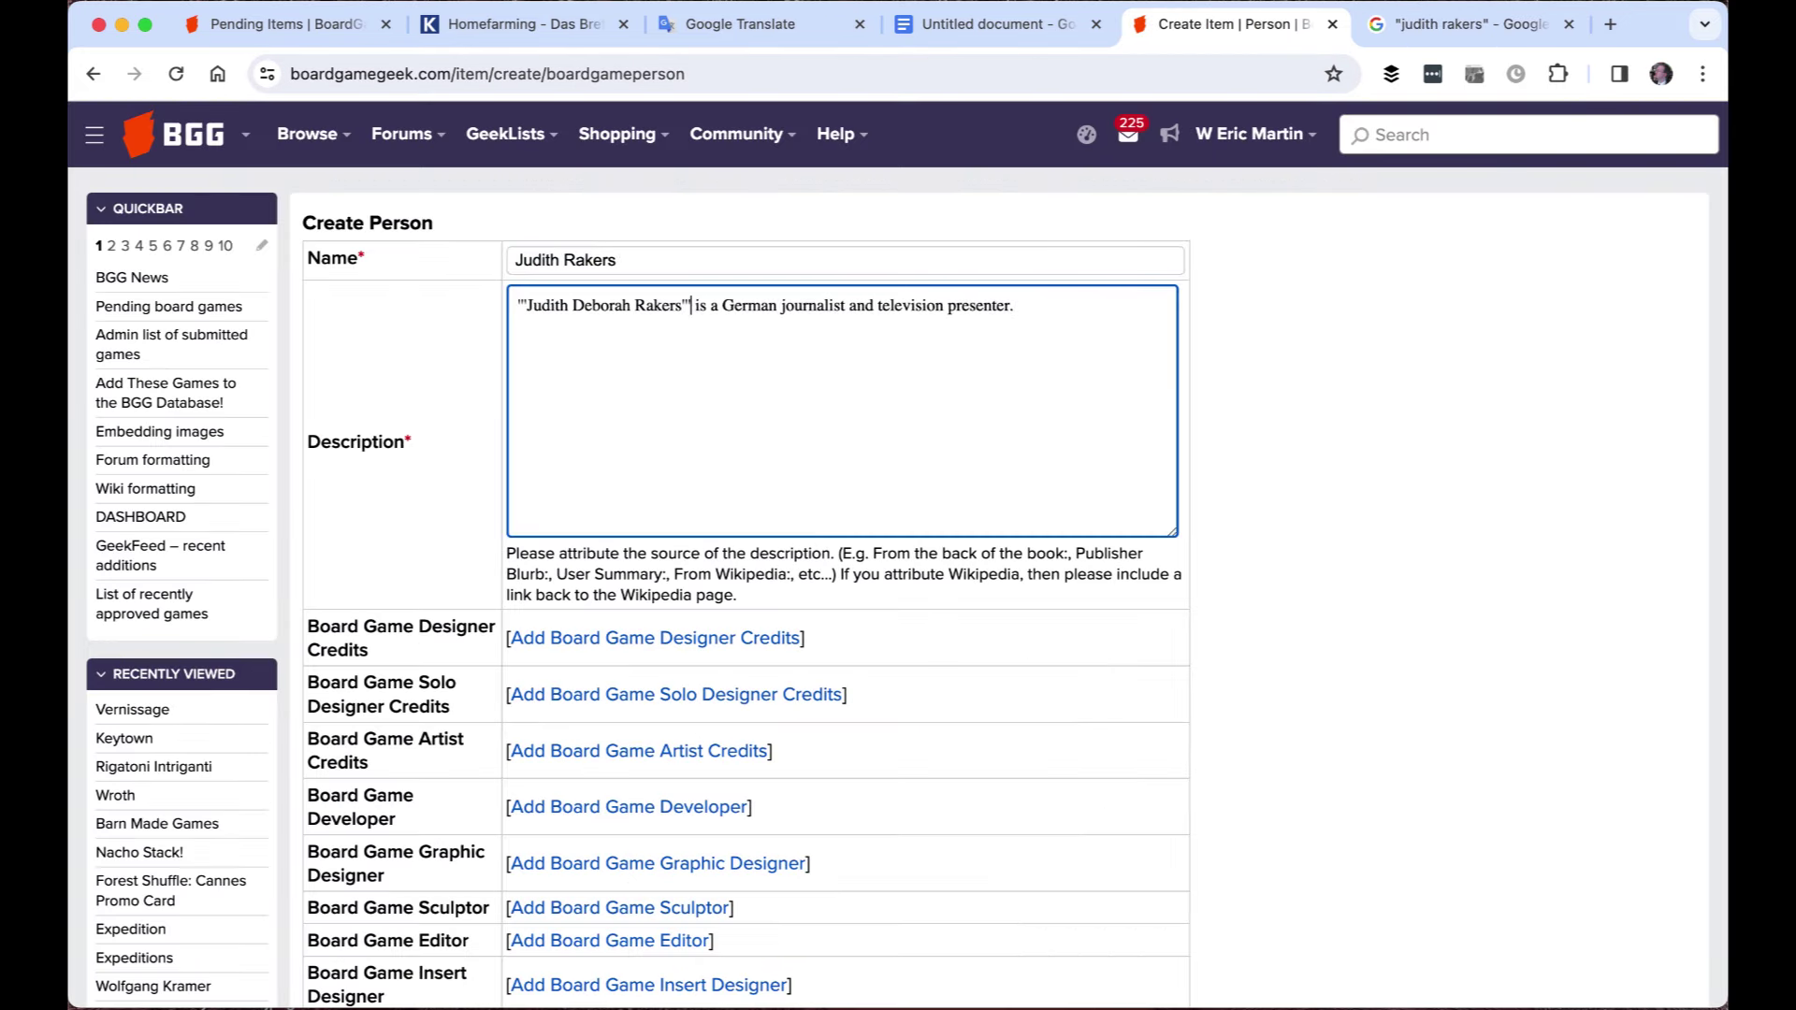
double_click(608, 305)
key("BackSpace")
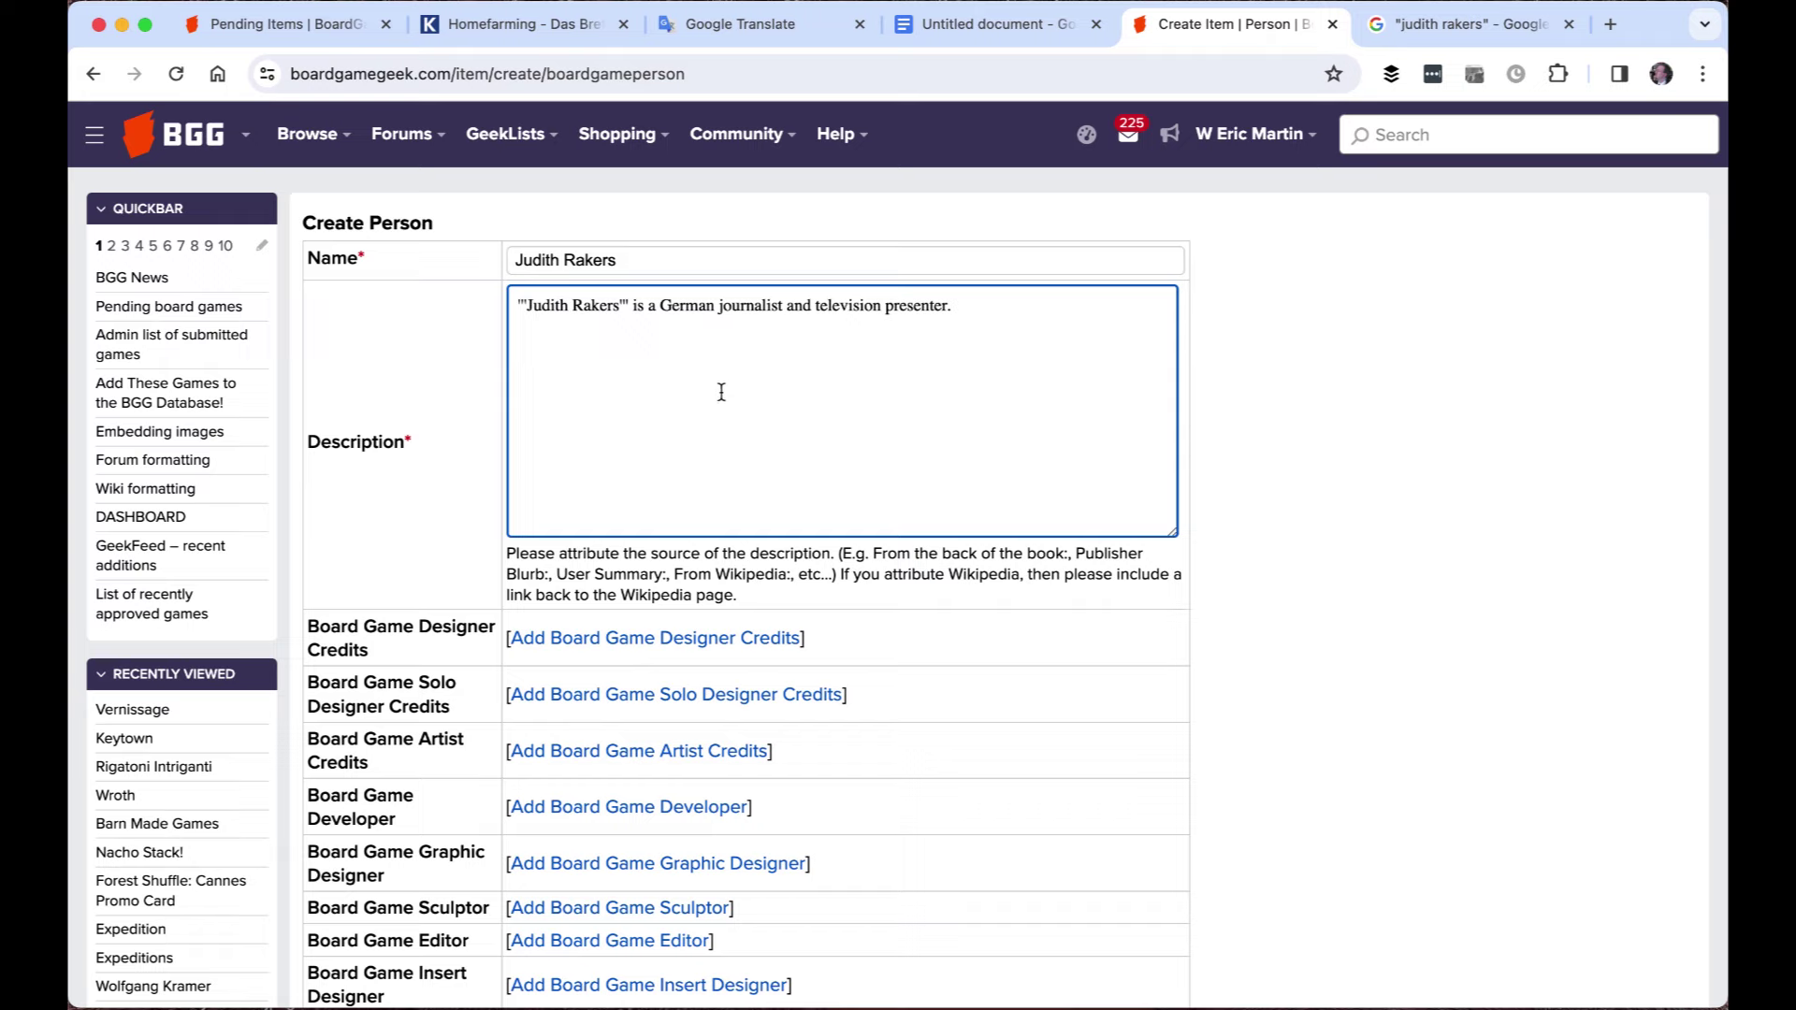
Add a Board Game Designer credit for Homefarming: Das Spiel
scroll(914, 388, "down", 1)
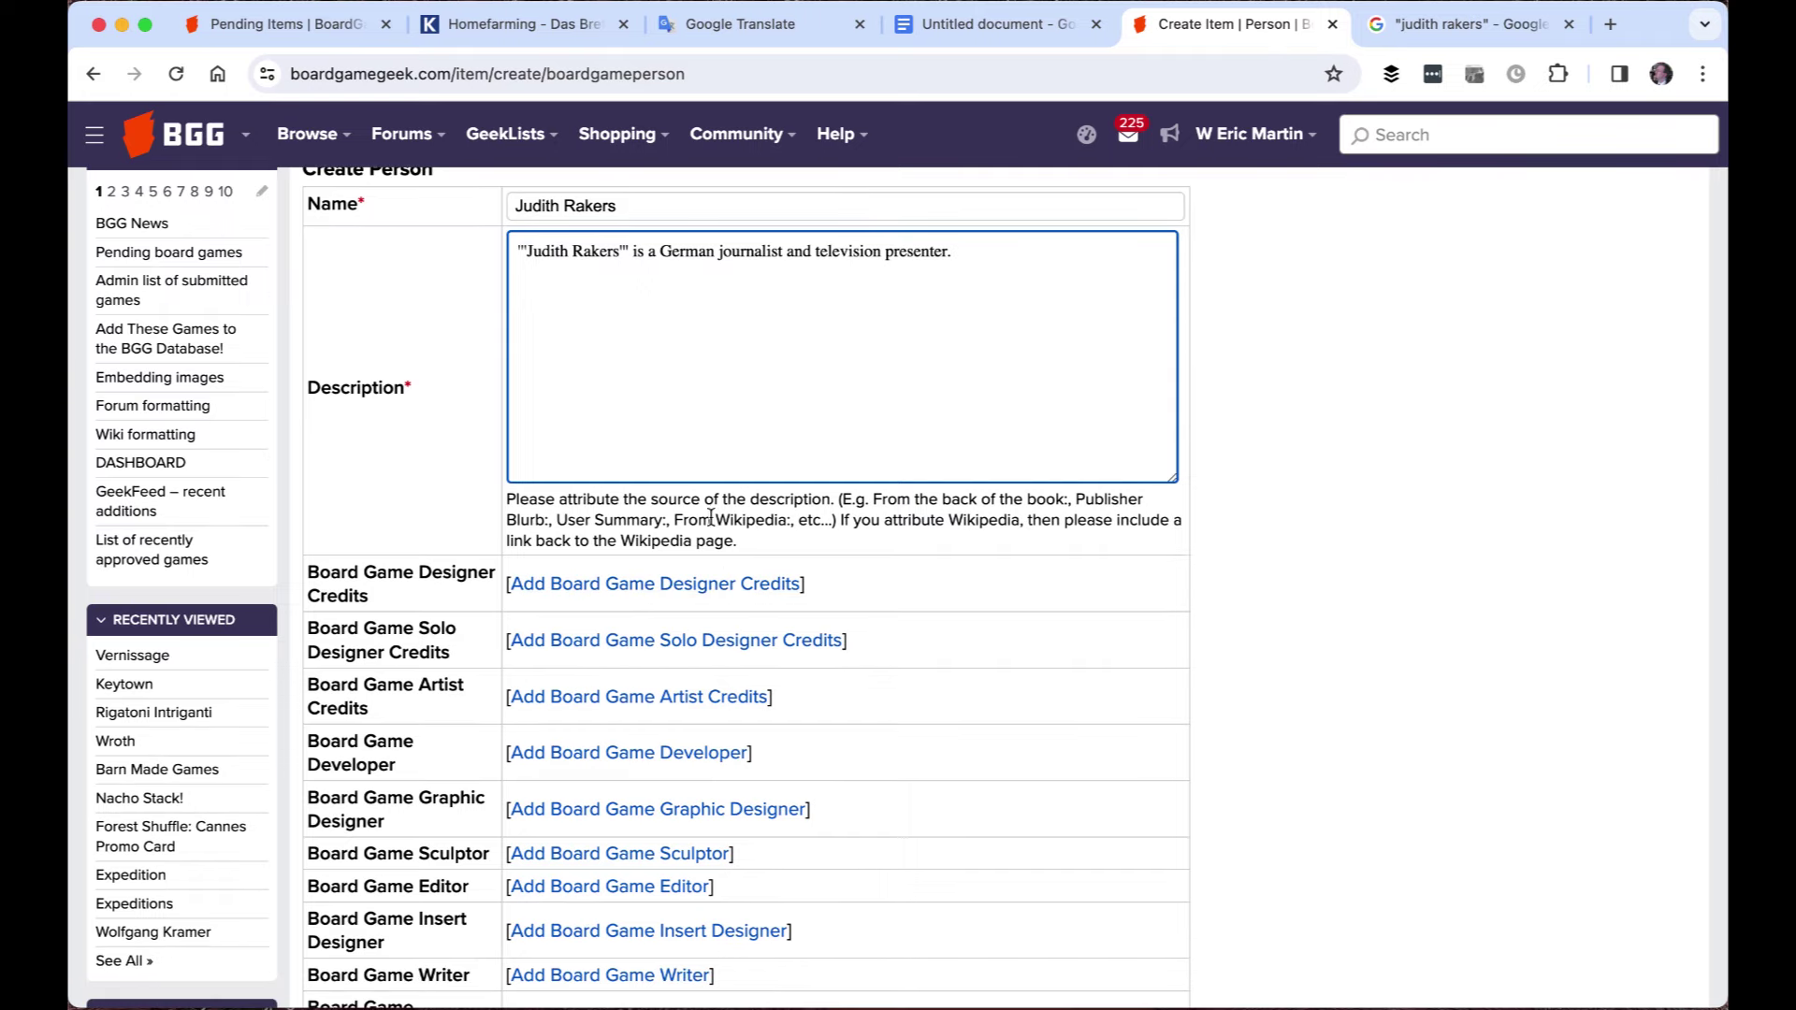
left_click(679, 589)
type("homefar")
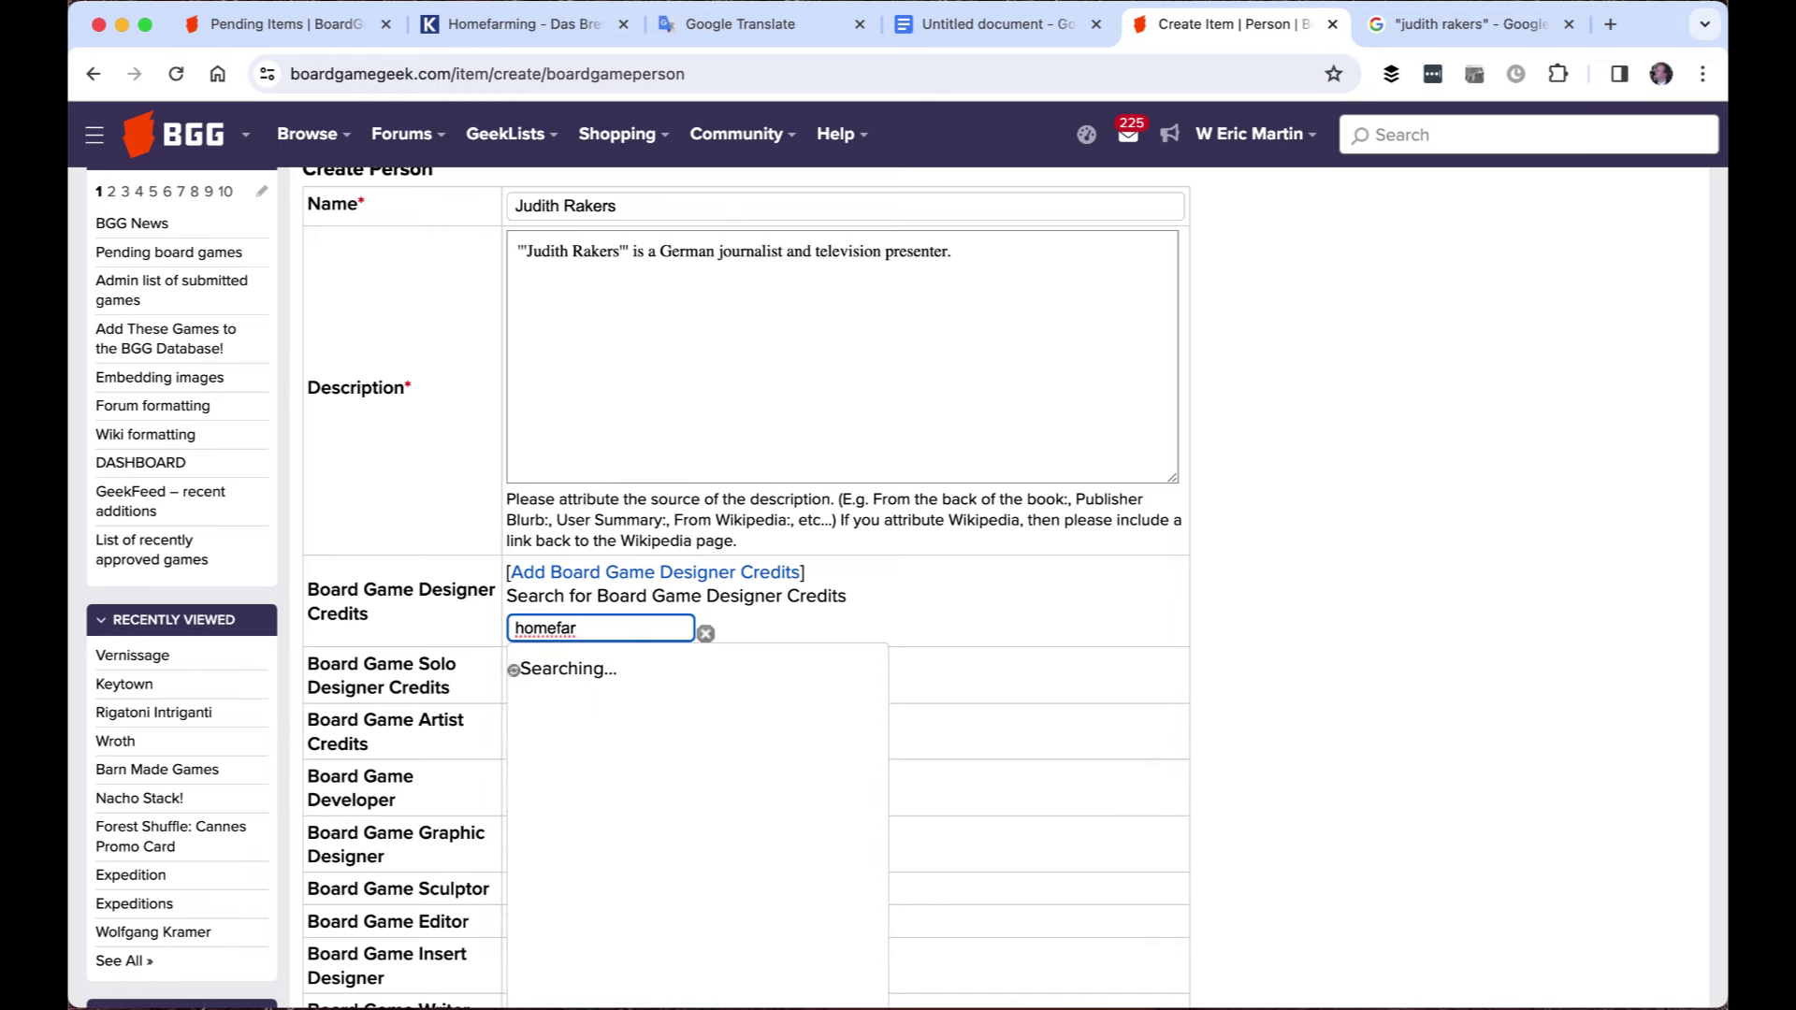
left_click(674, 699)
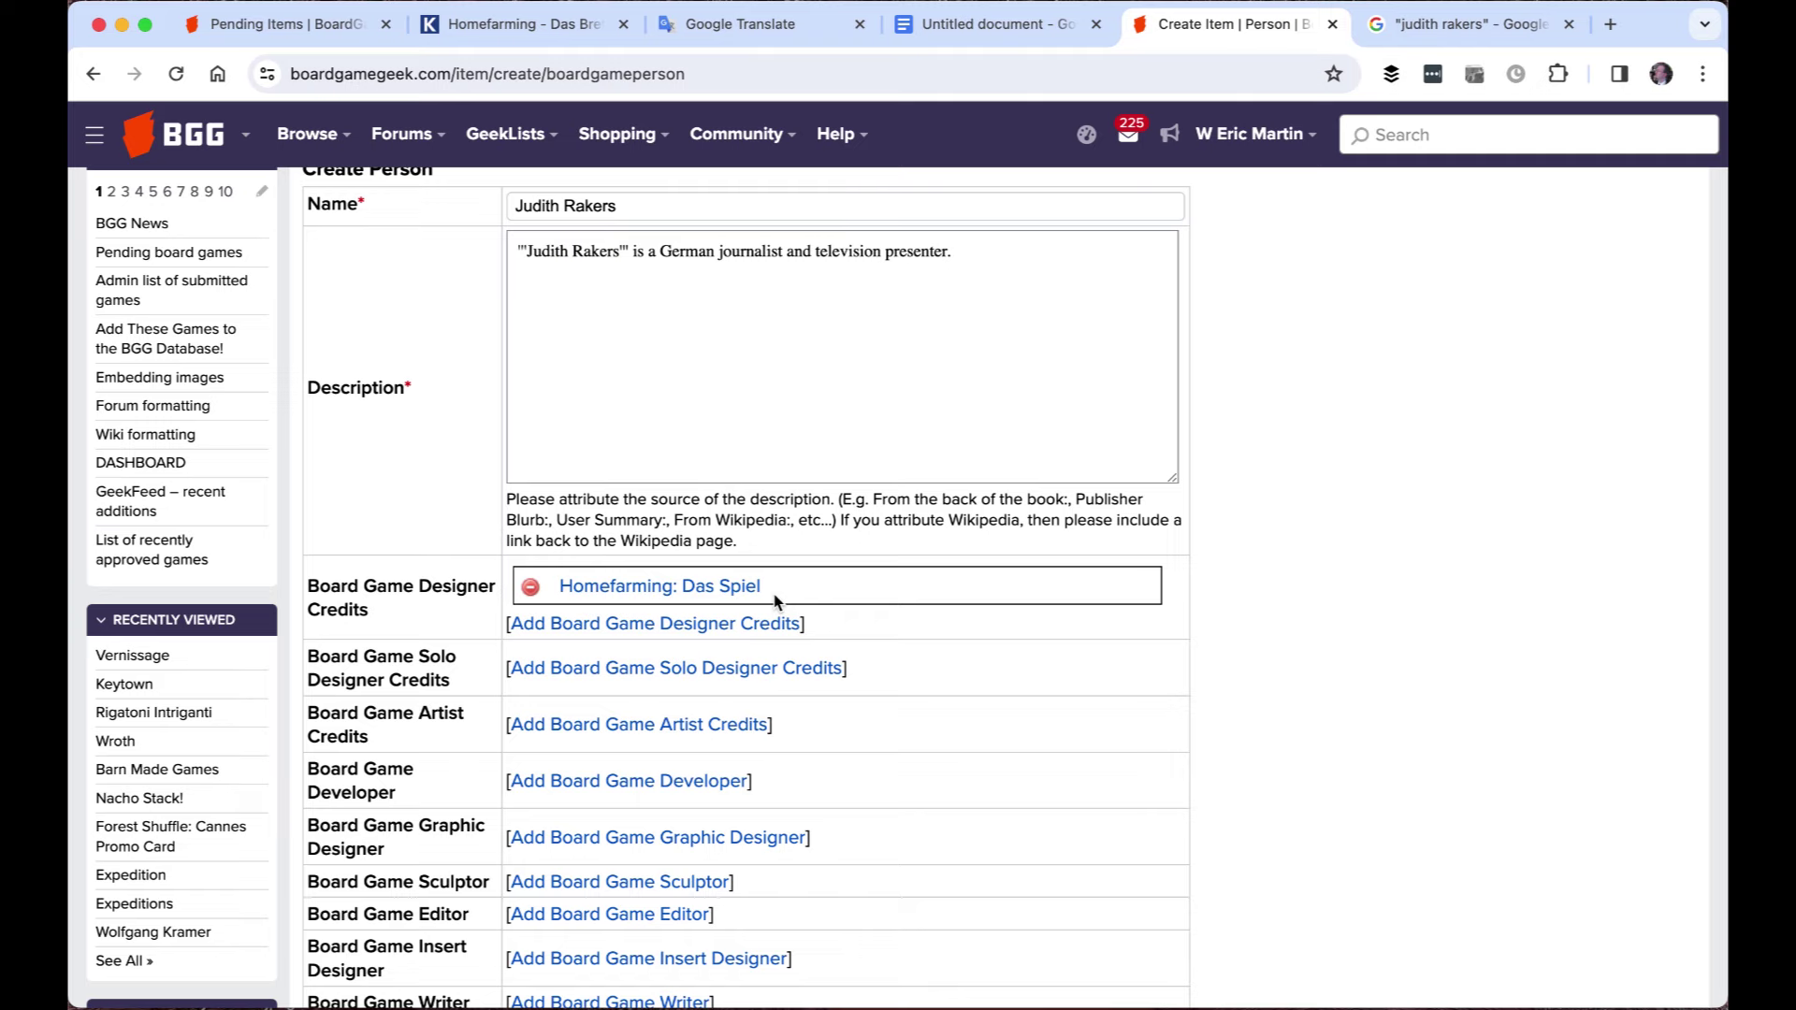
Review the name, note and description fields, then save the person entry
triple_click(613, 196)
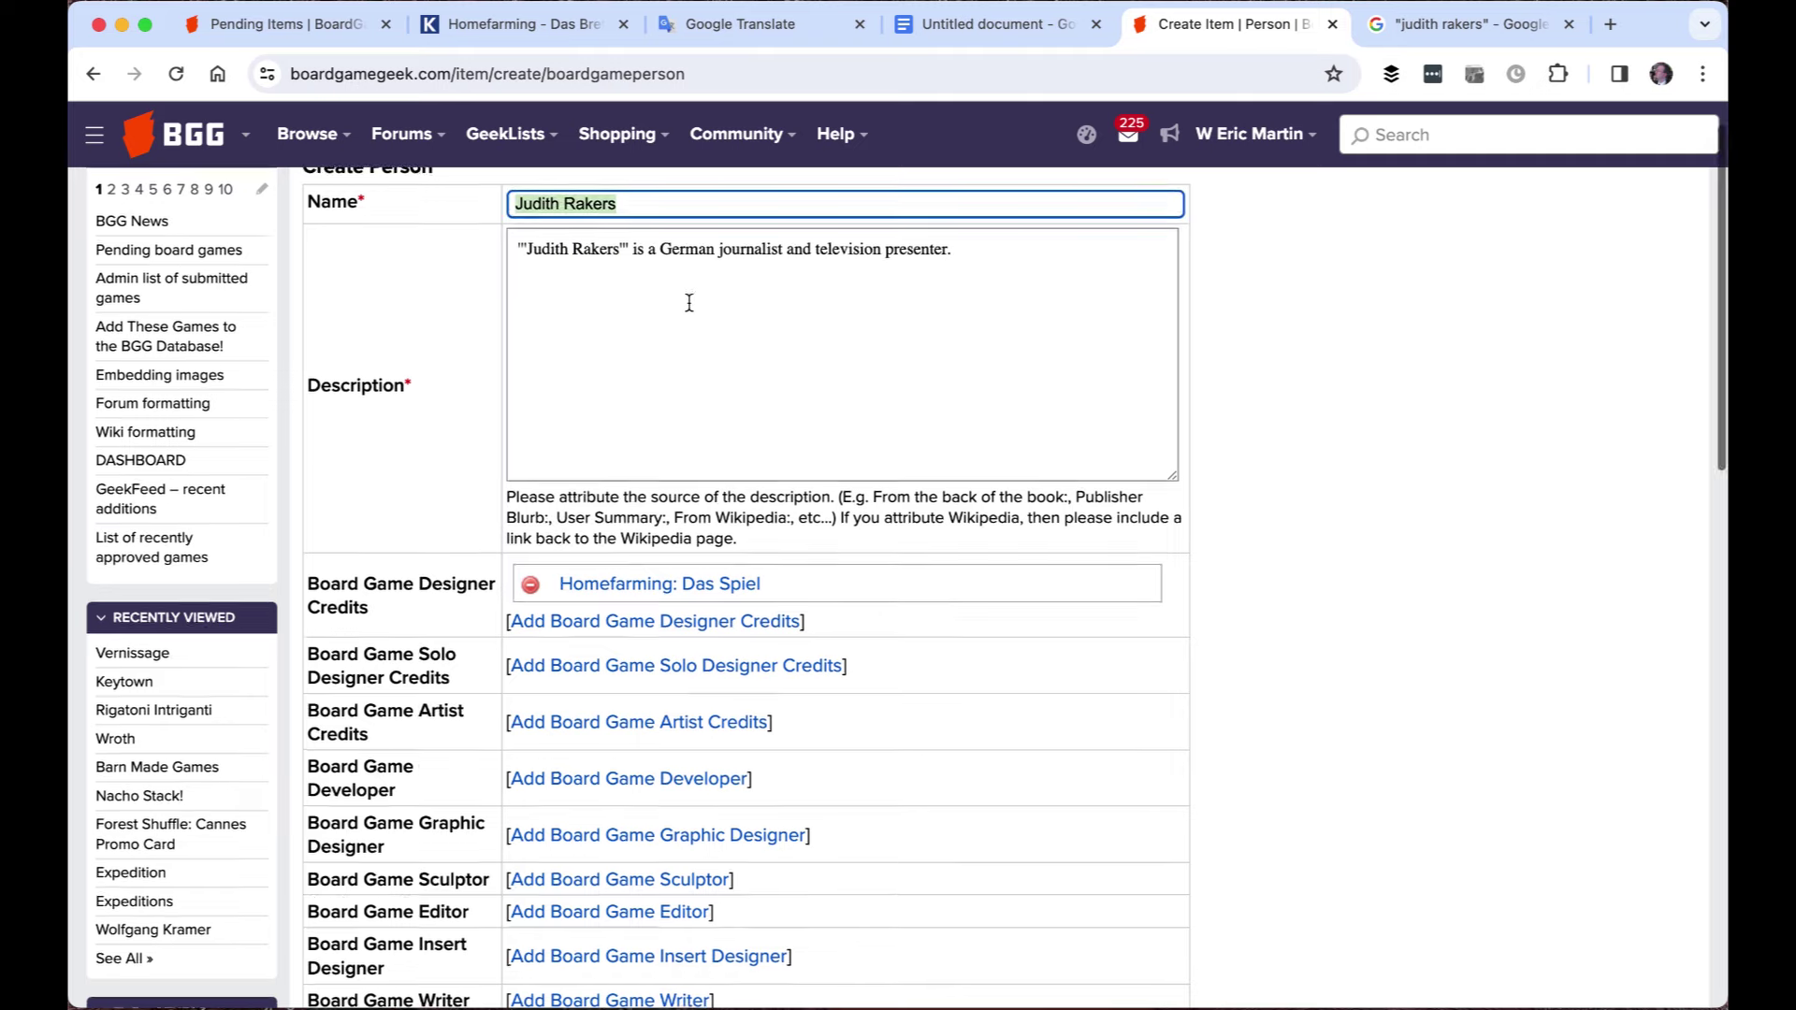
scroll(689, 302, "down", 5)
scroll(811, 410, "down", 4)
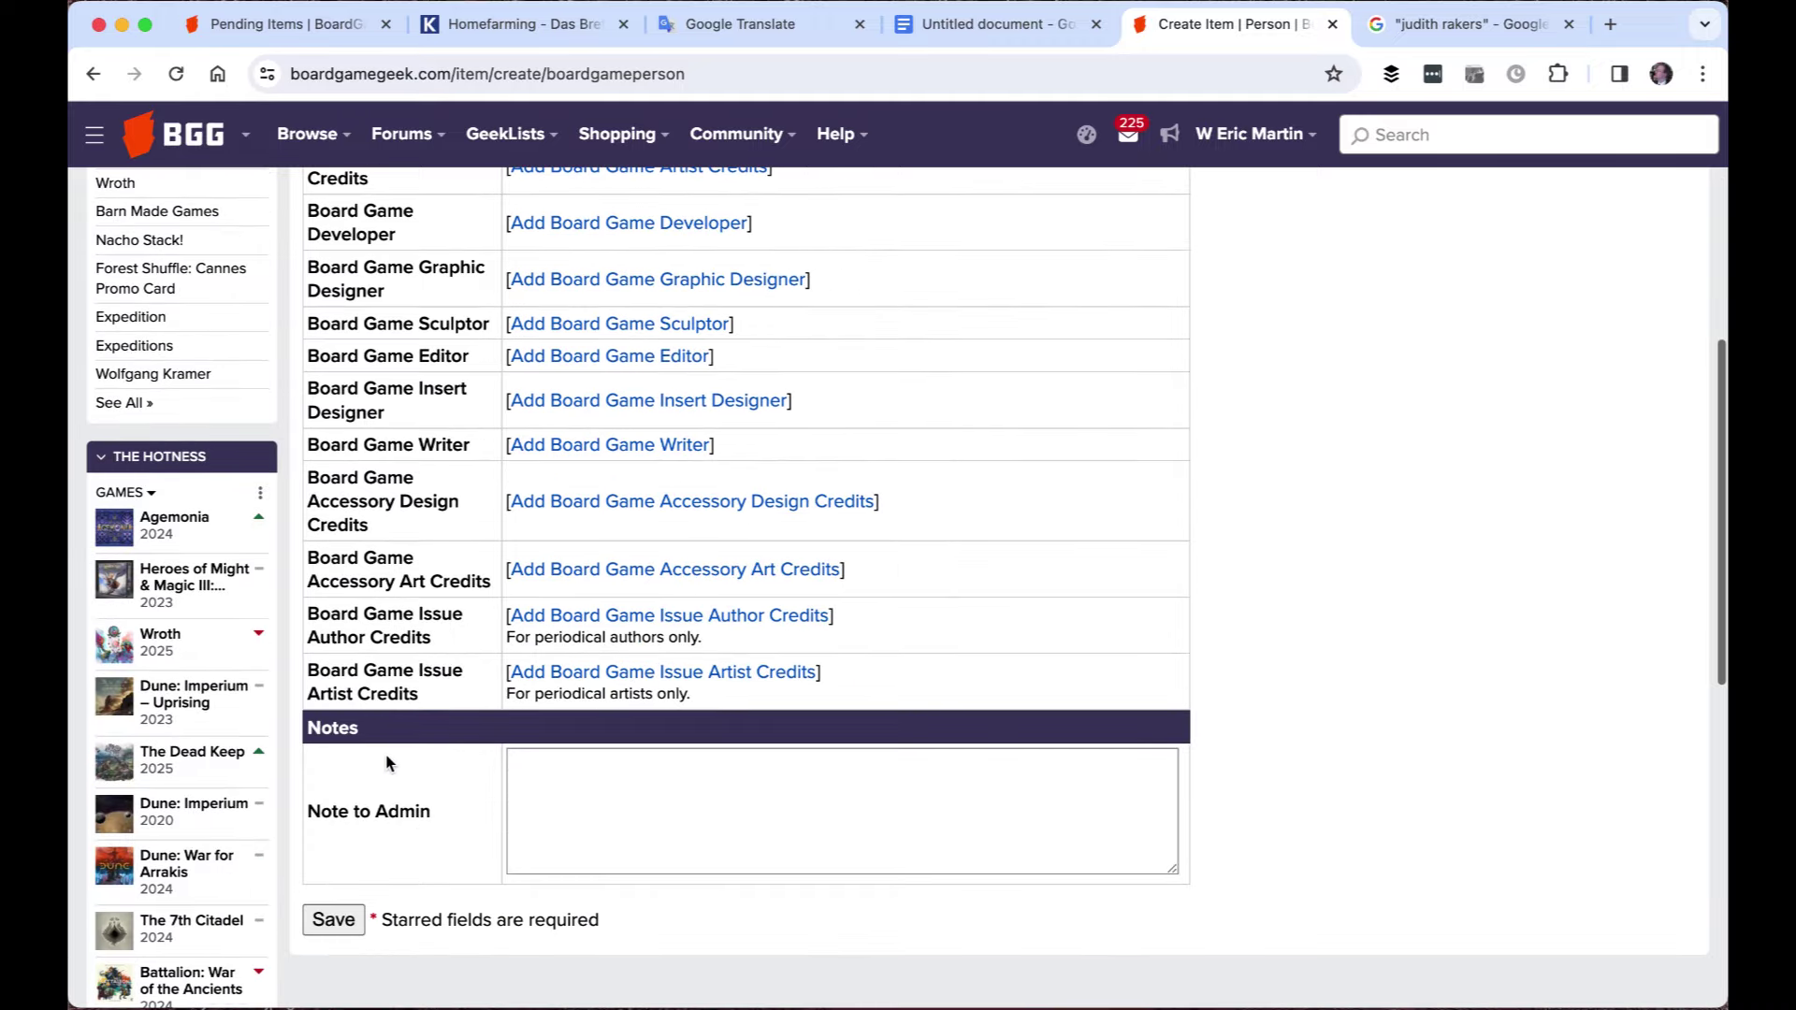
left_click(611, 788)
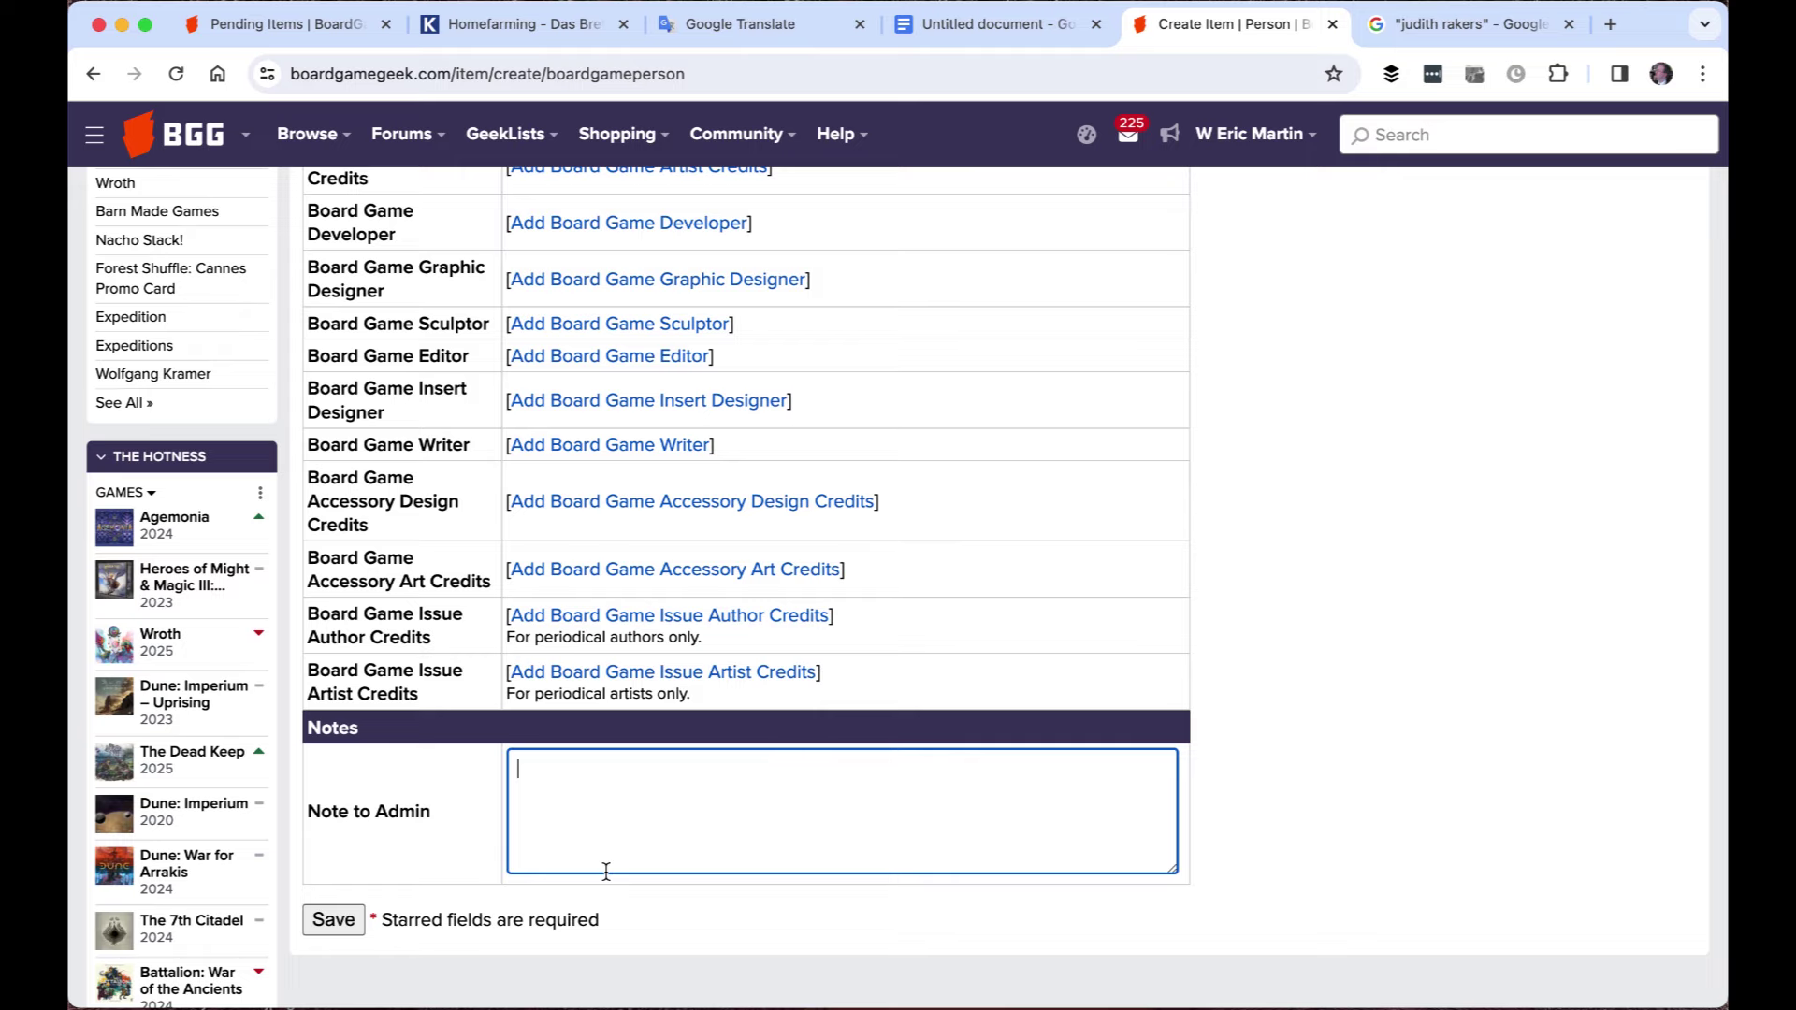
scroll(654, 898, "up", 7)
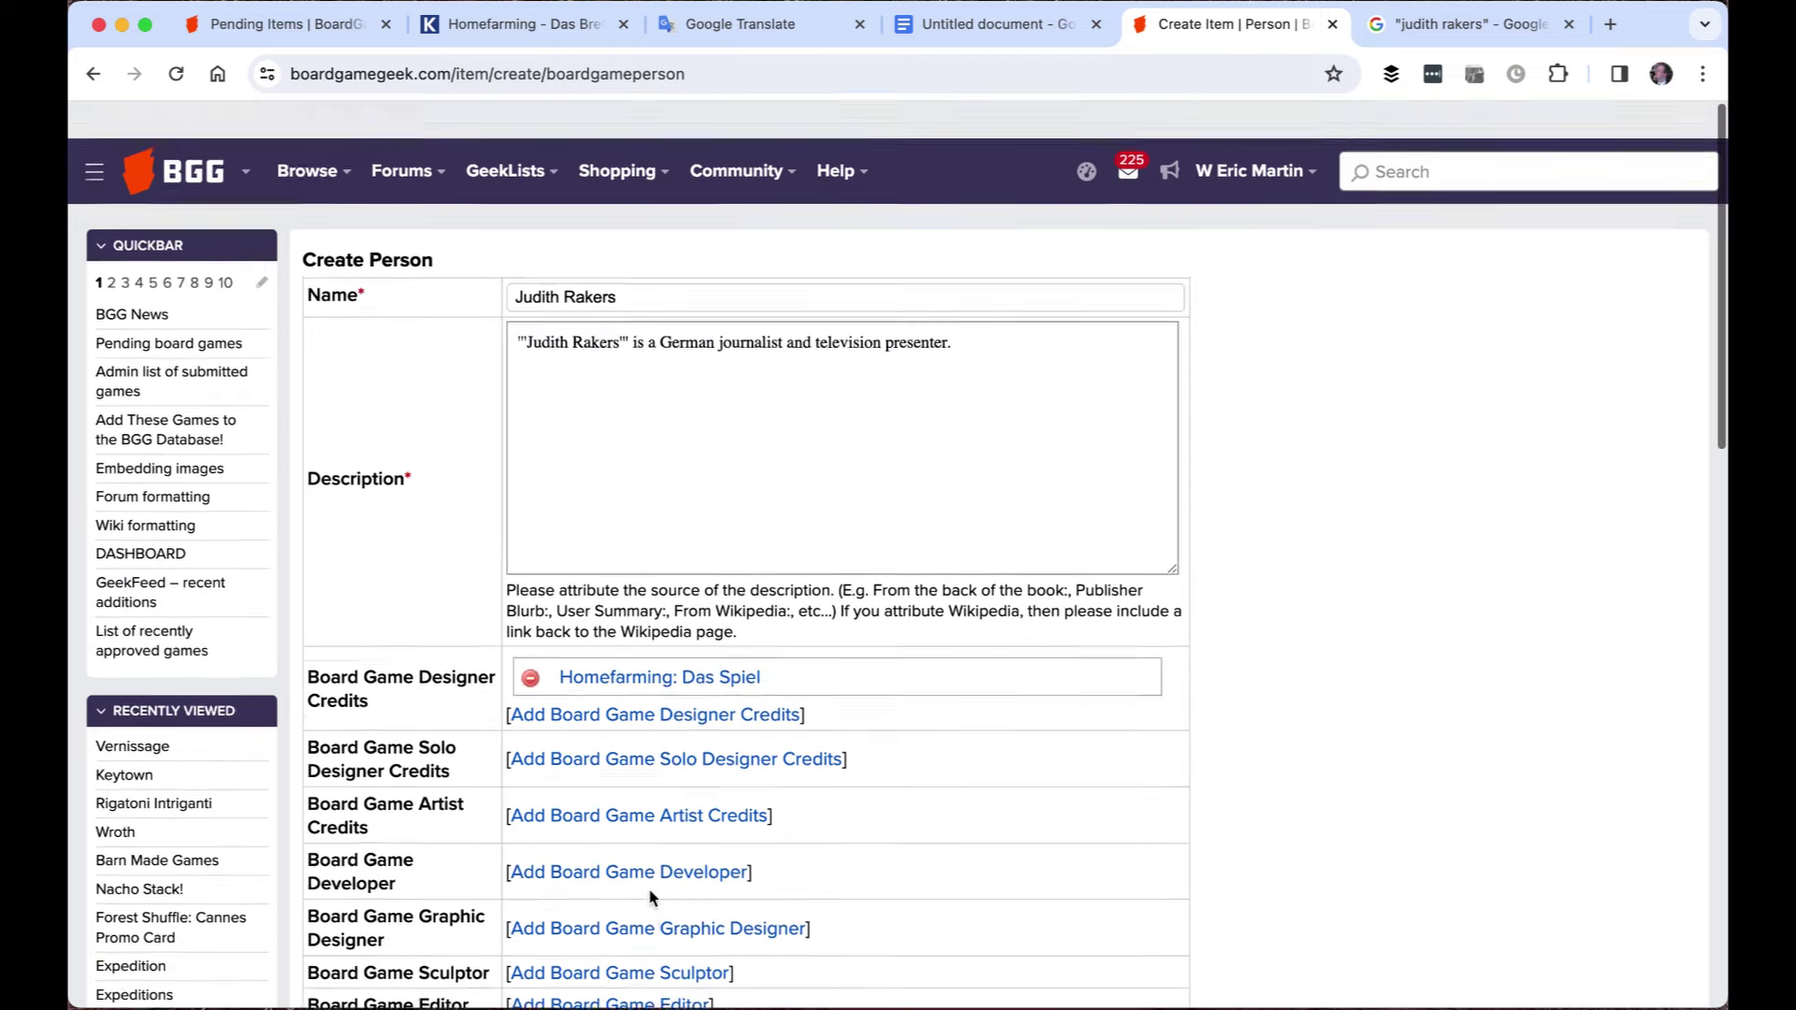
left_click(796, 490)
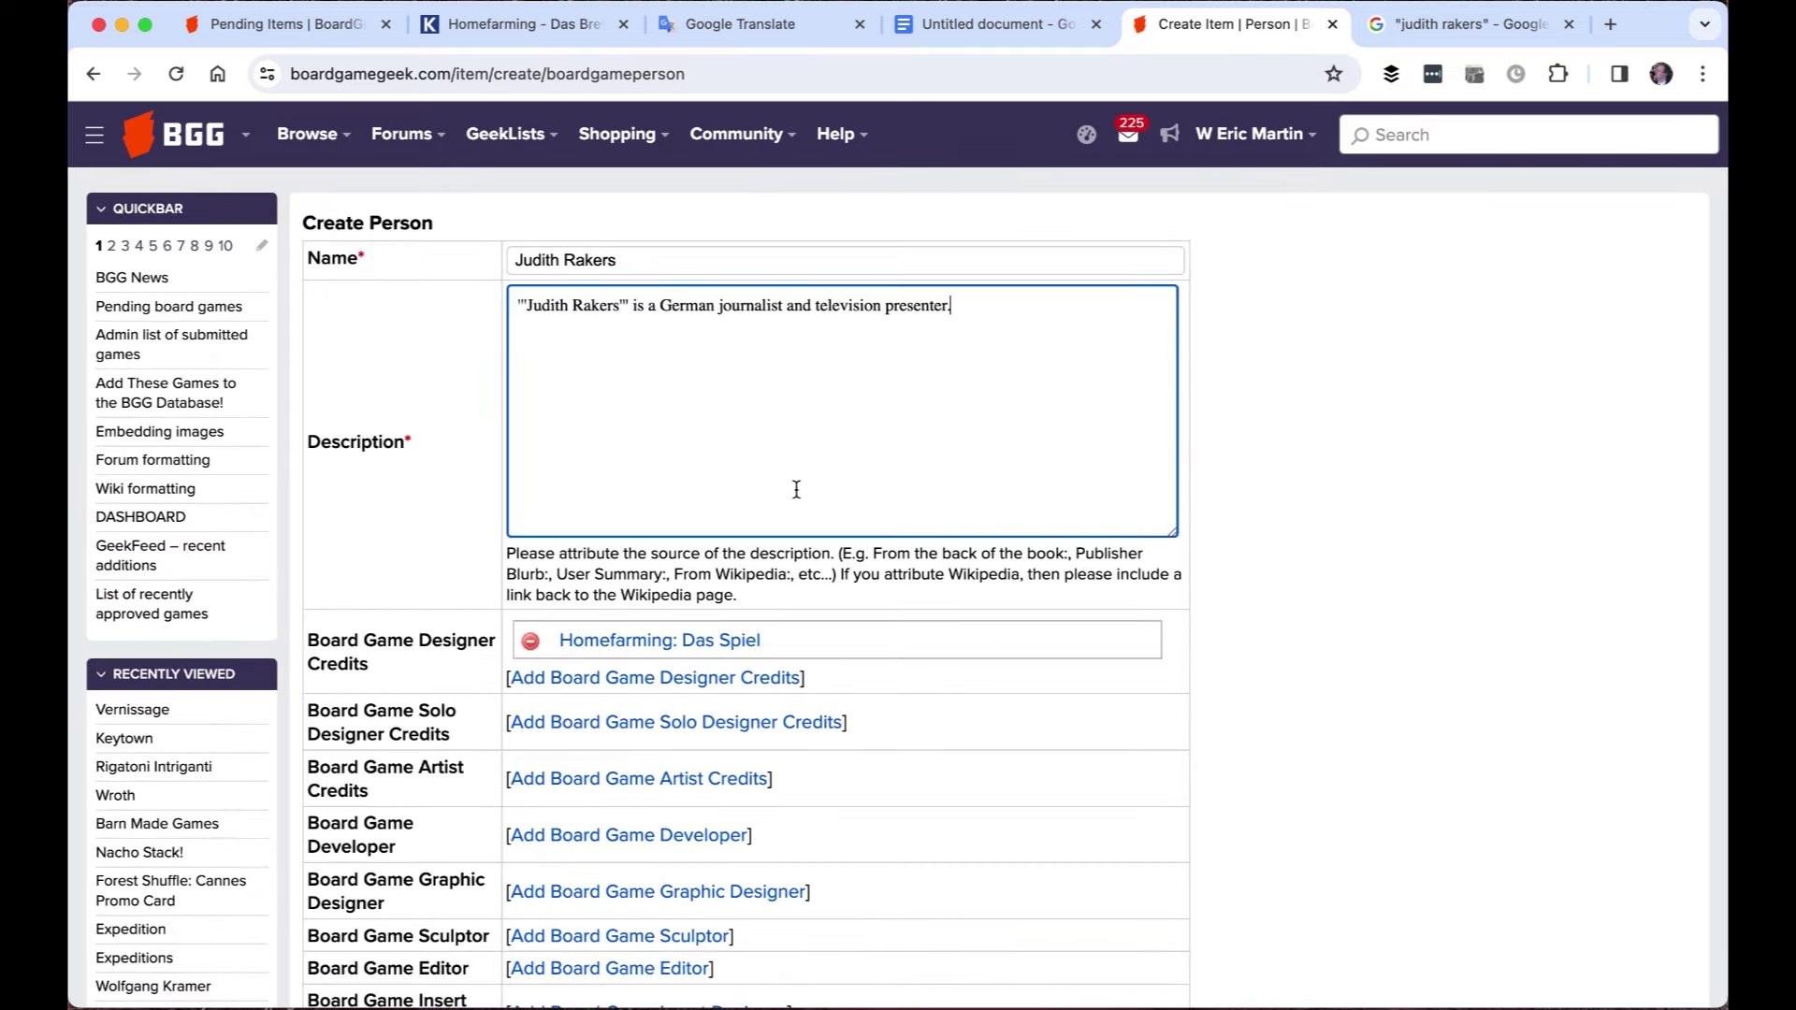
triple_click(793, 295)
left_click(764, 478)
scroll(761, 569, "down", 10)
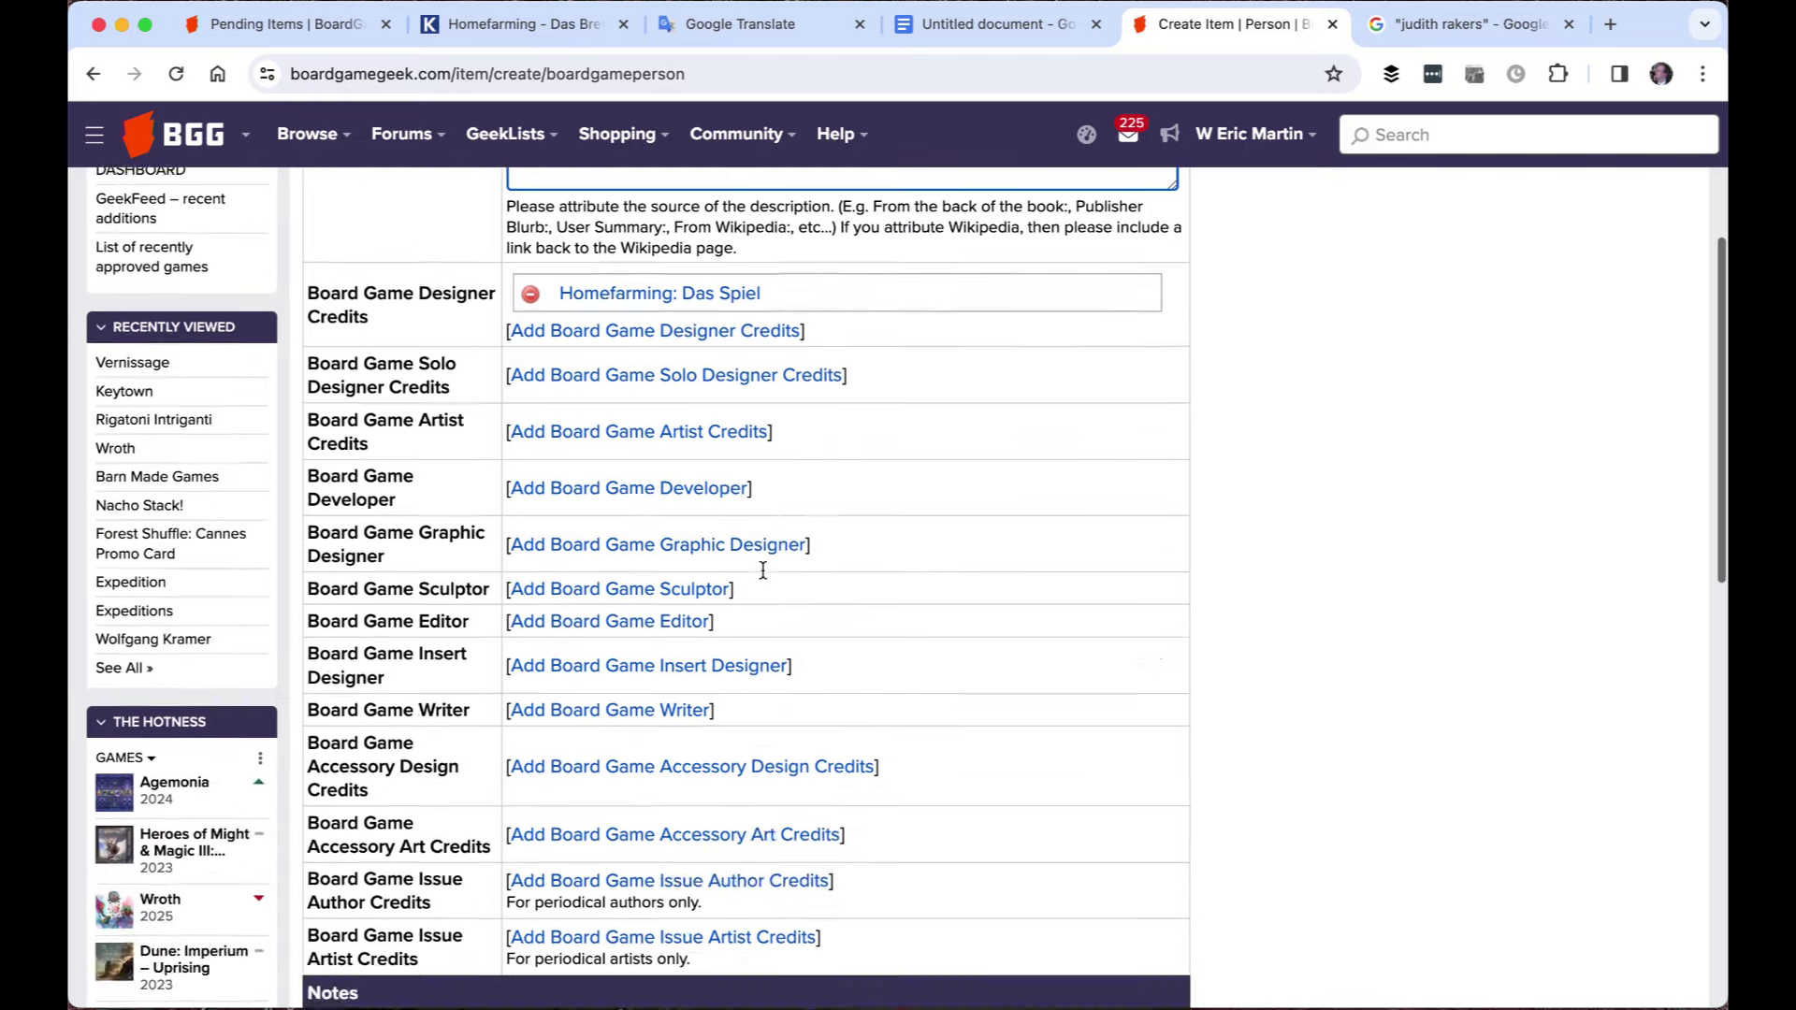
left_click(323, 558)
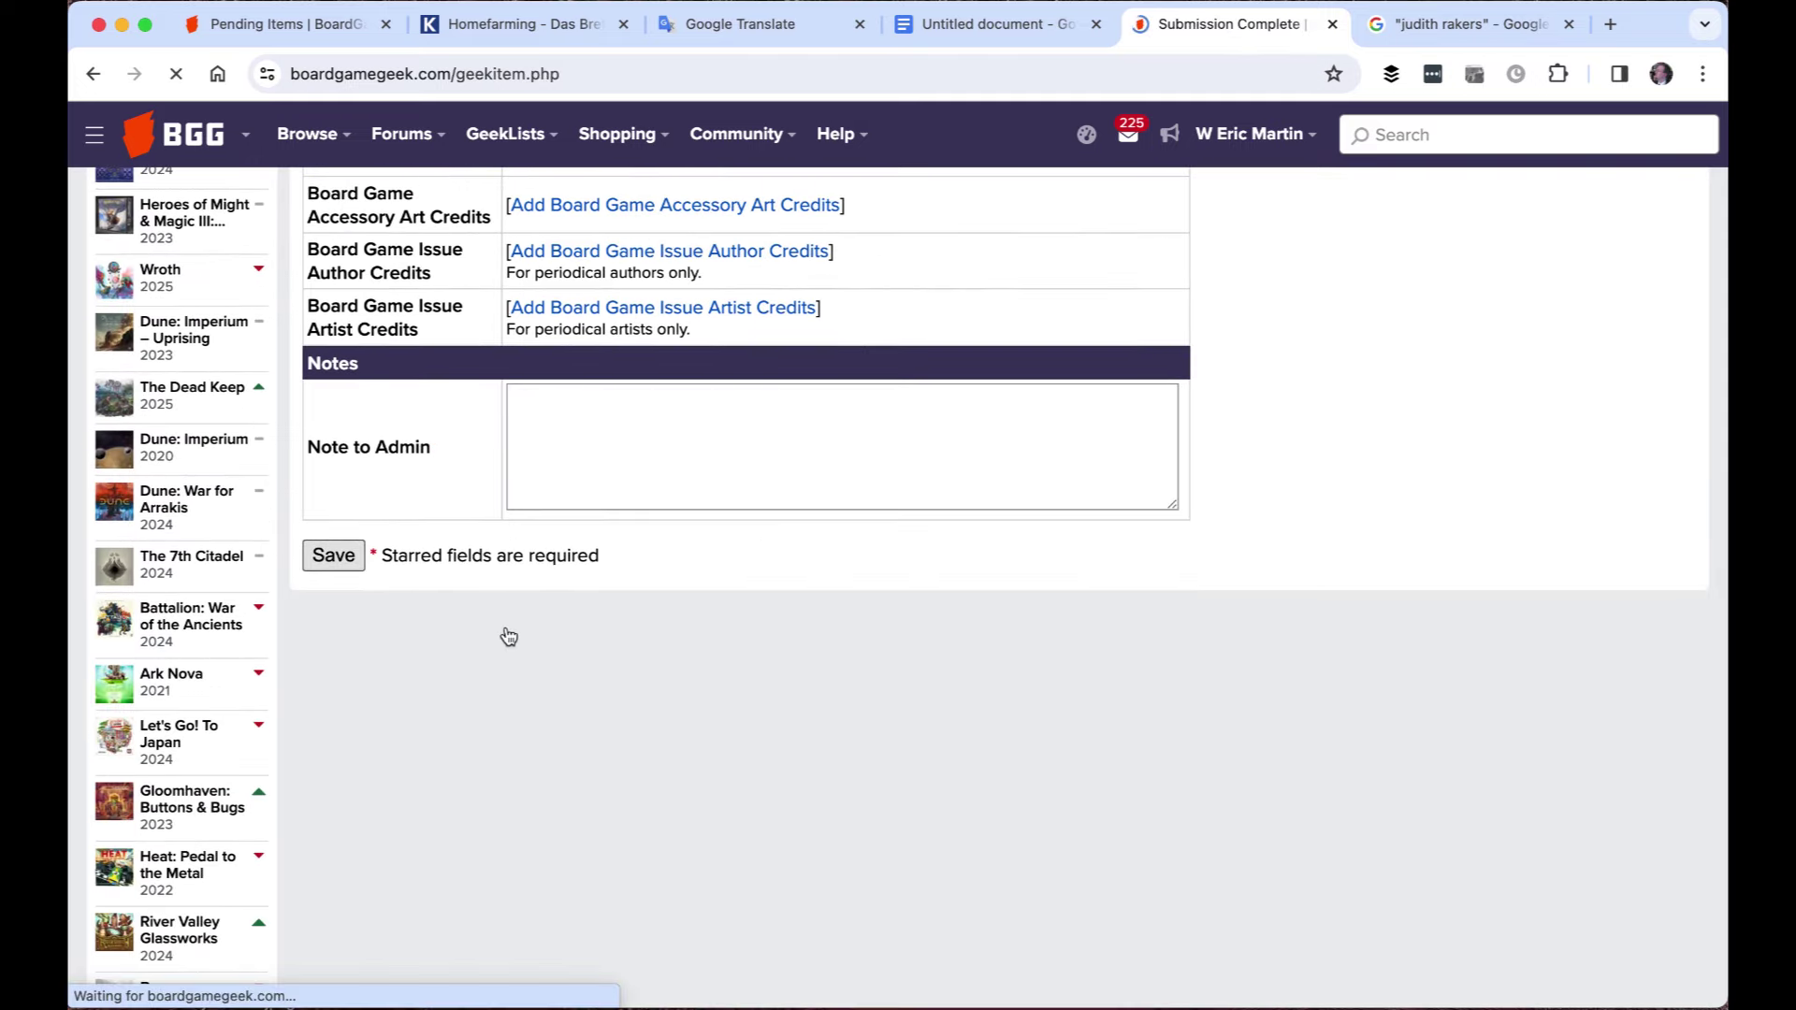
Return to the Pending Items tab to view the pending board game designers list
key("super+1")
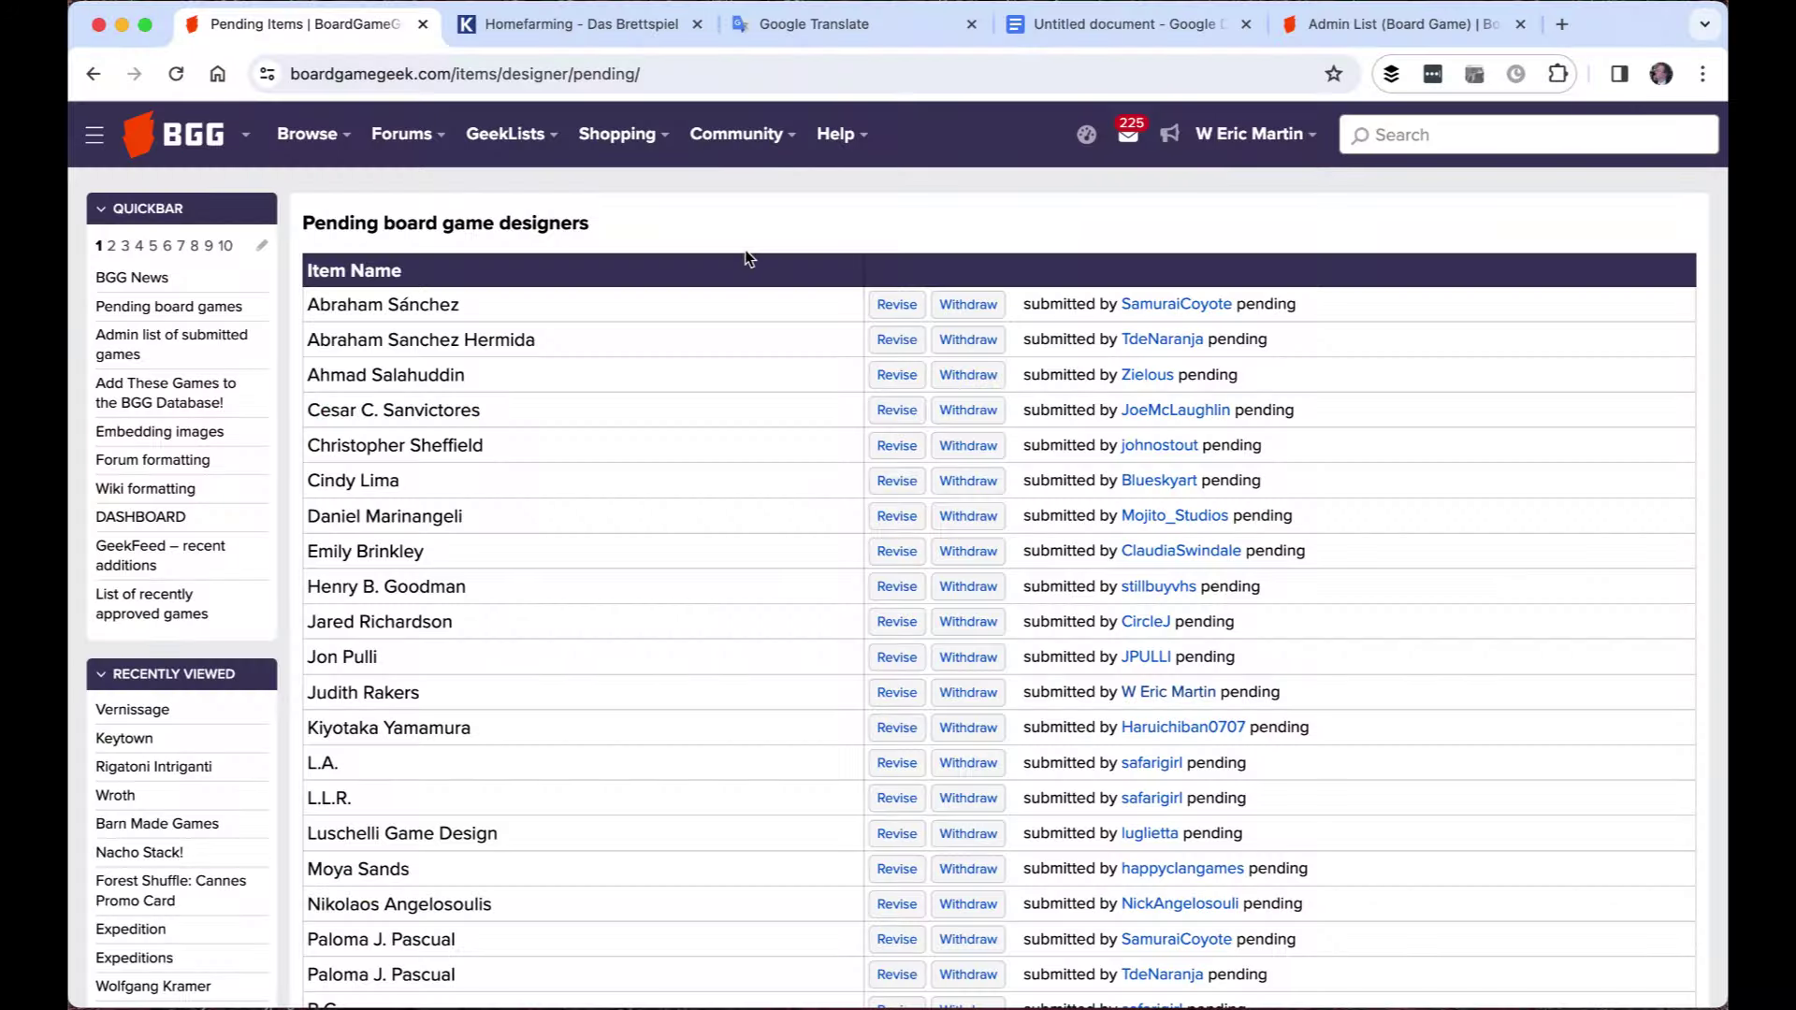
Look over the pending designers, then go to the Quickbar's 'Admin list of submitted games'
left_click(660, 58)
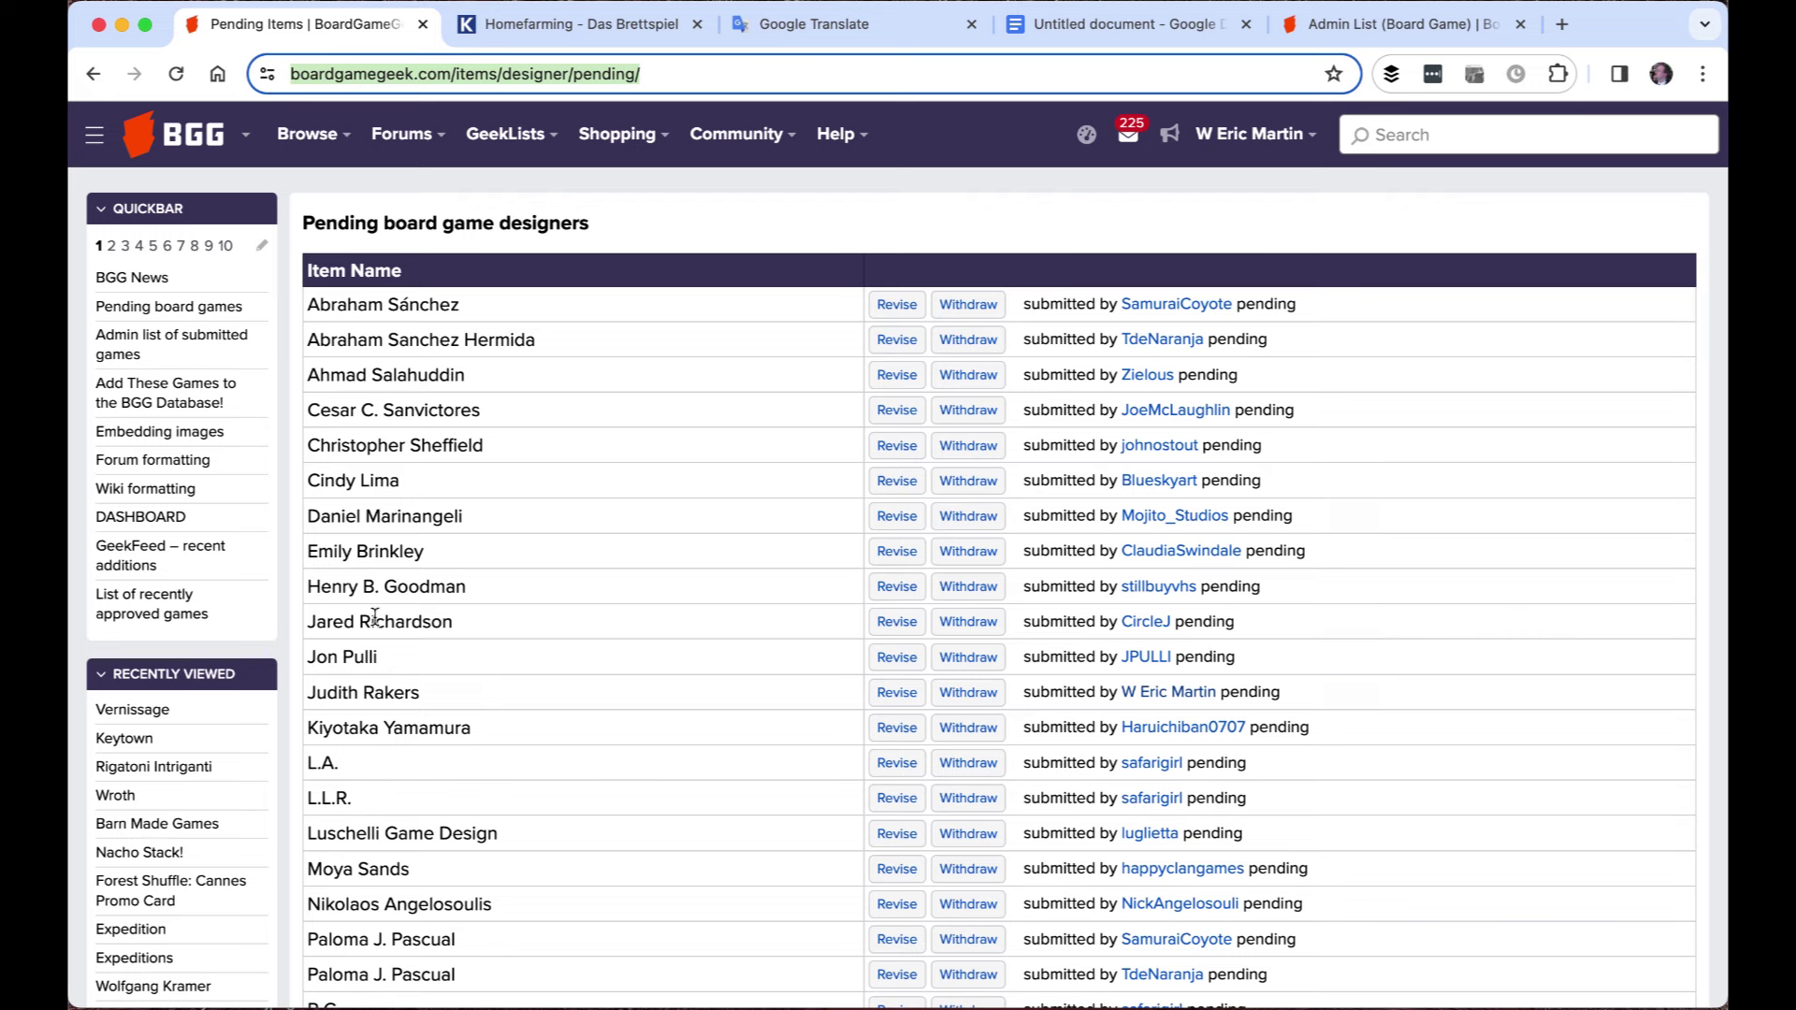
left_click(897, 551)
left_click(898, 728)
scroll(1259, 533, "down", 3)
scroll(1260, 538, "down", 2)
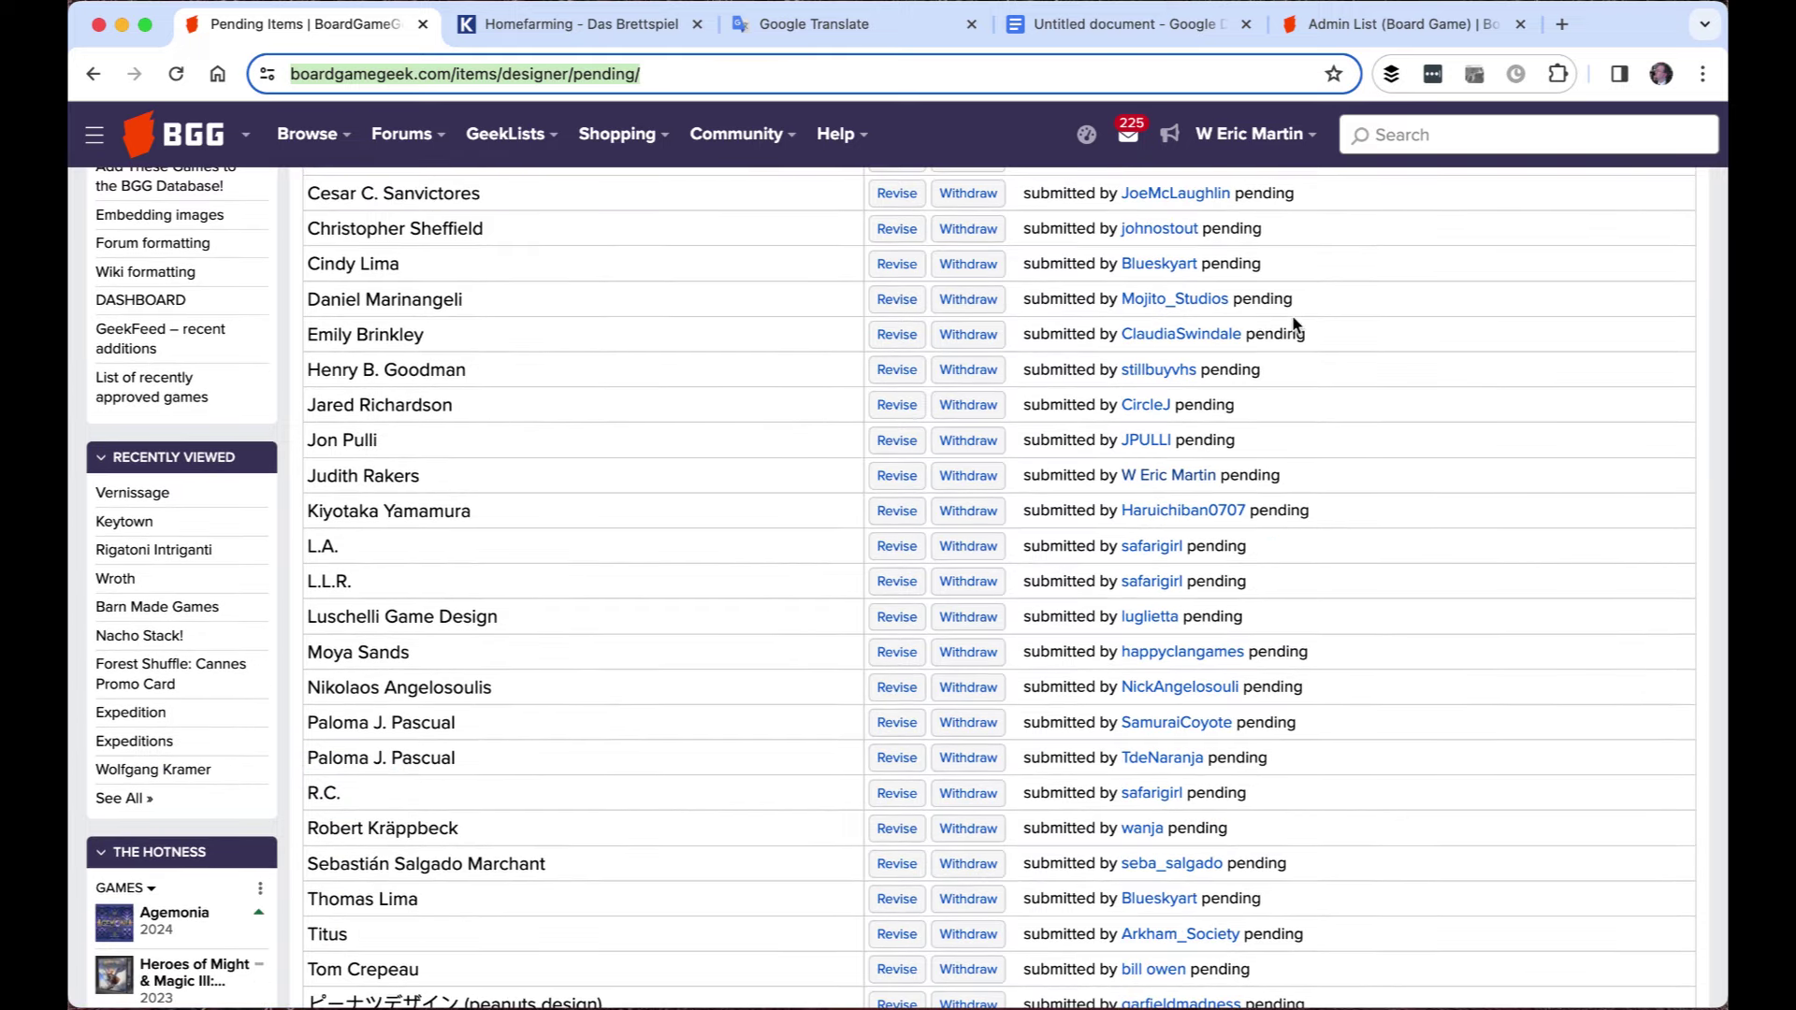
left_click_drag(1300, 298, 1120, 299)
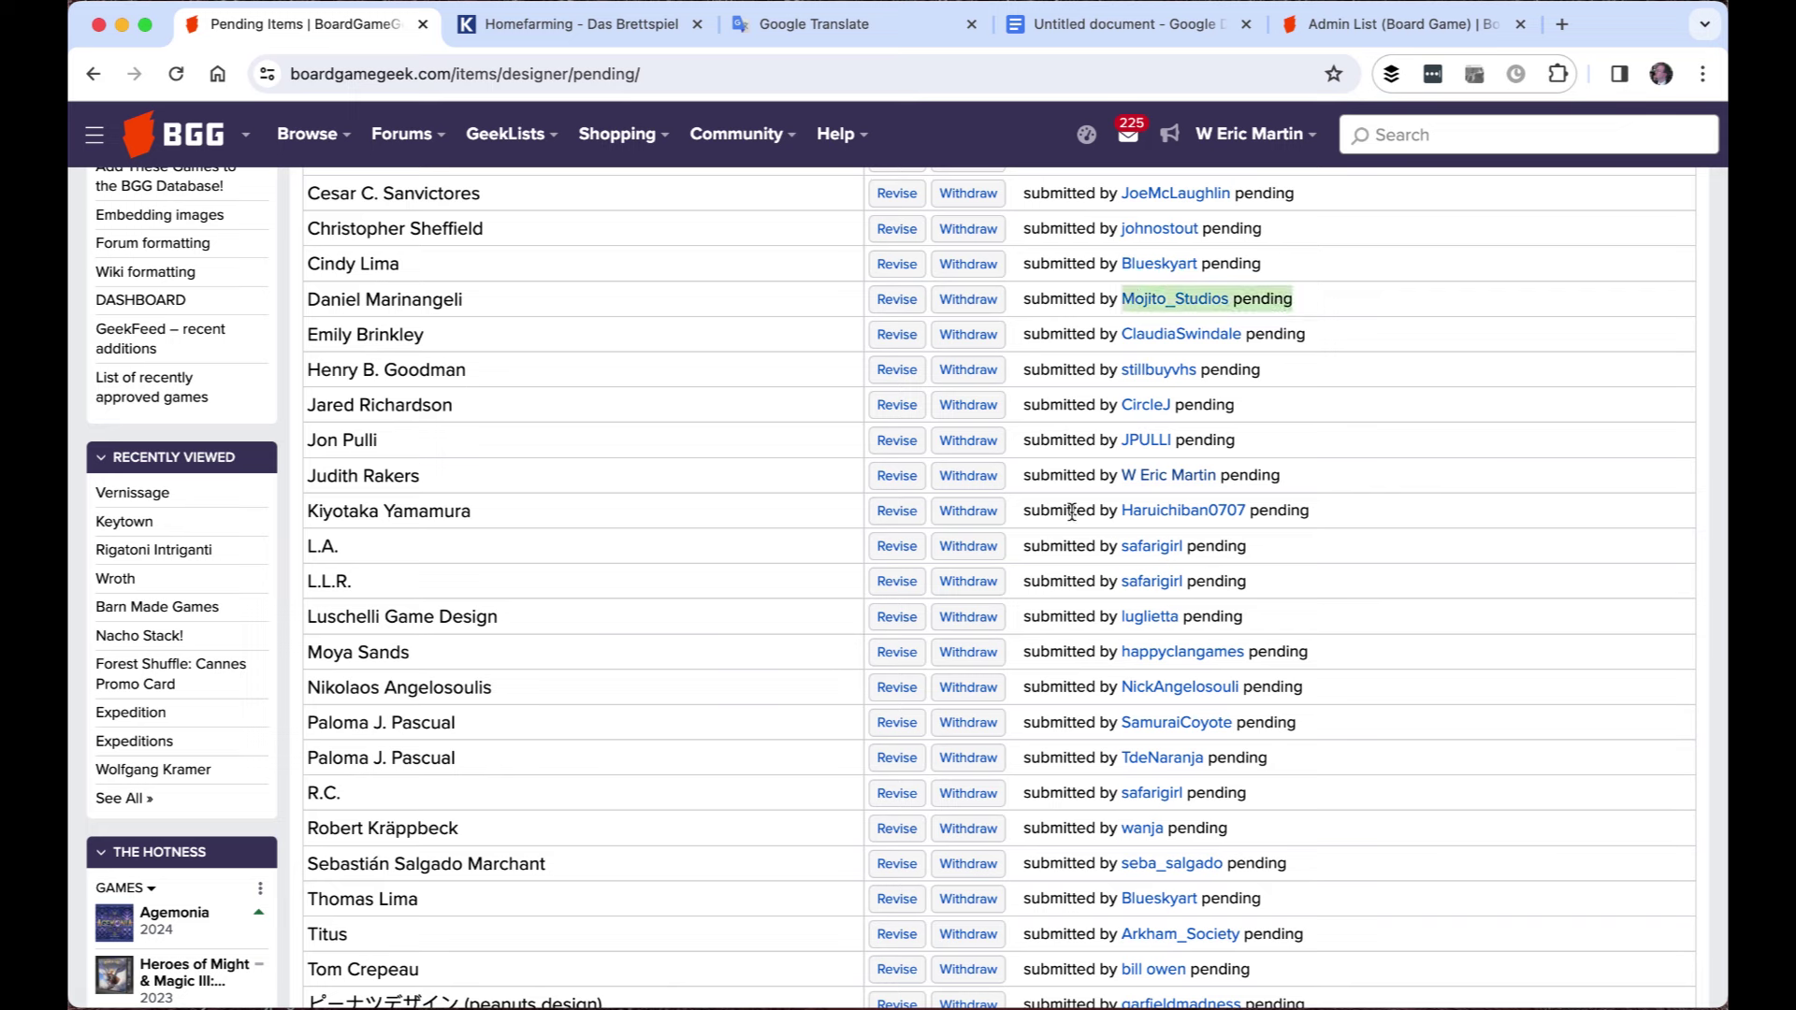
scroll(931, 672, "up", 5)
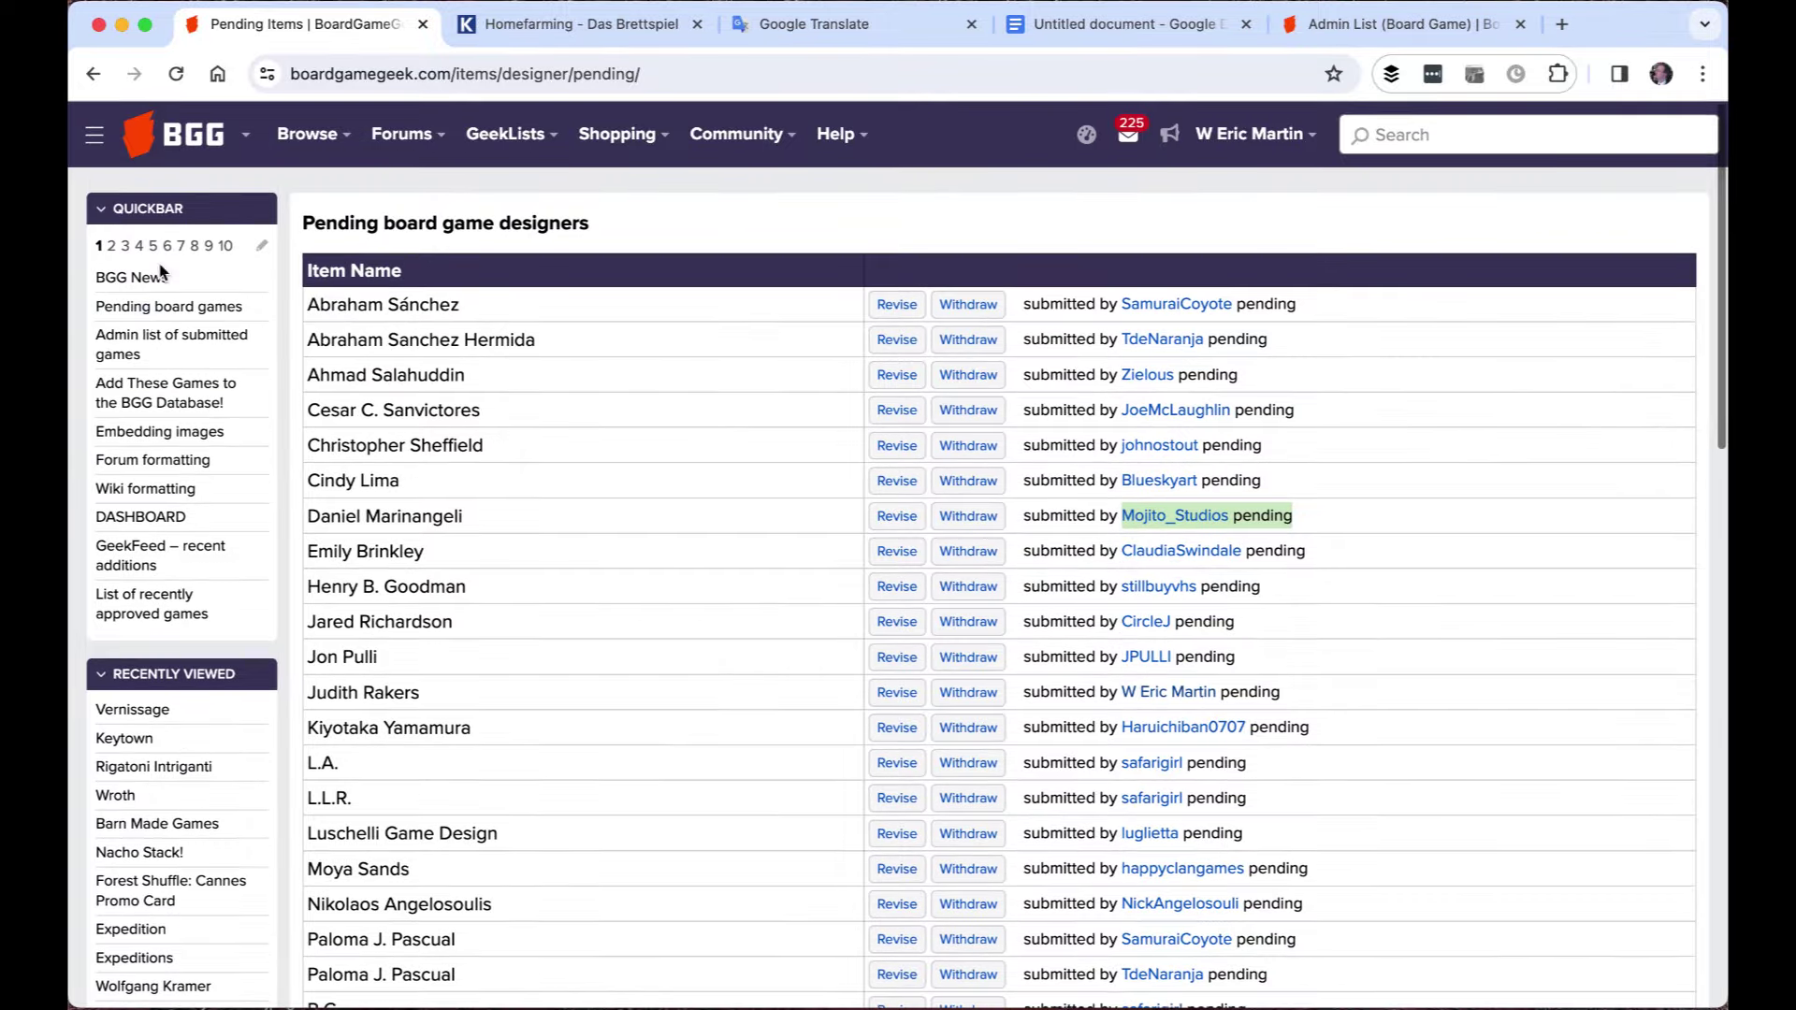
left_click(167, 339)
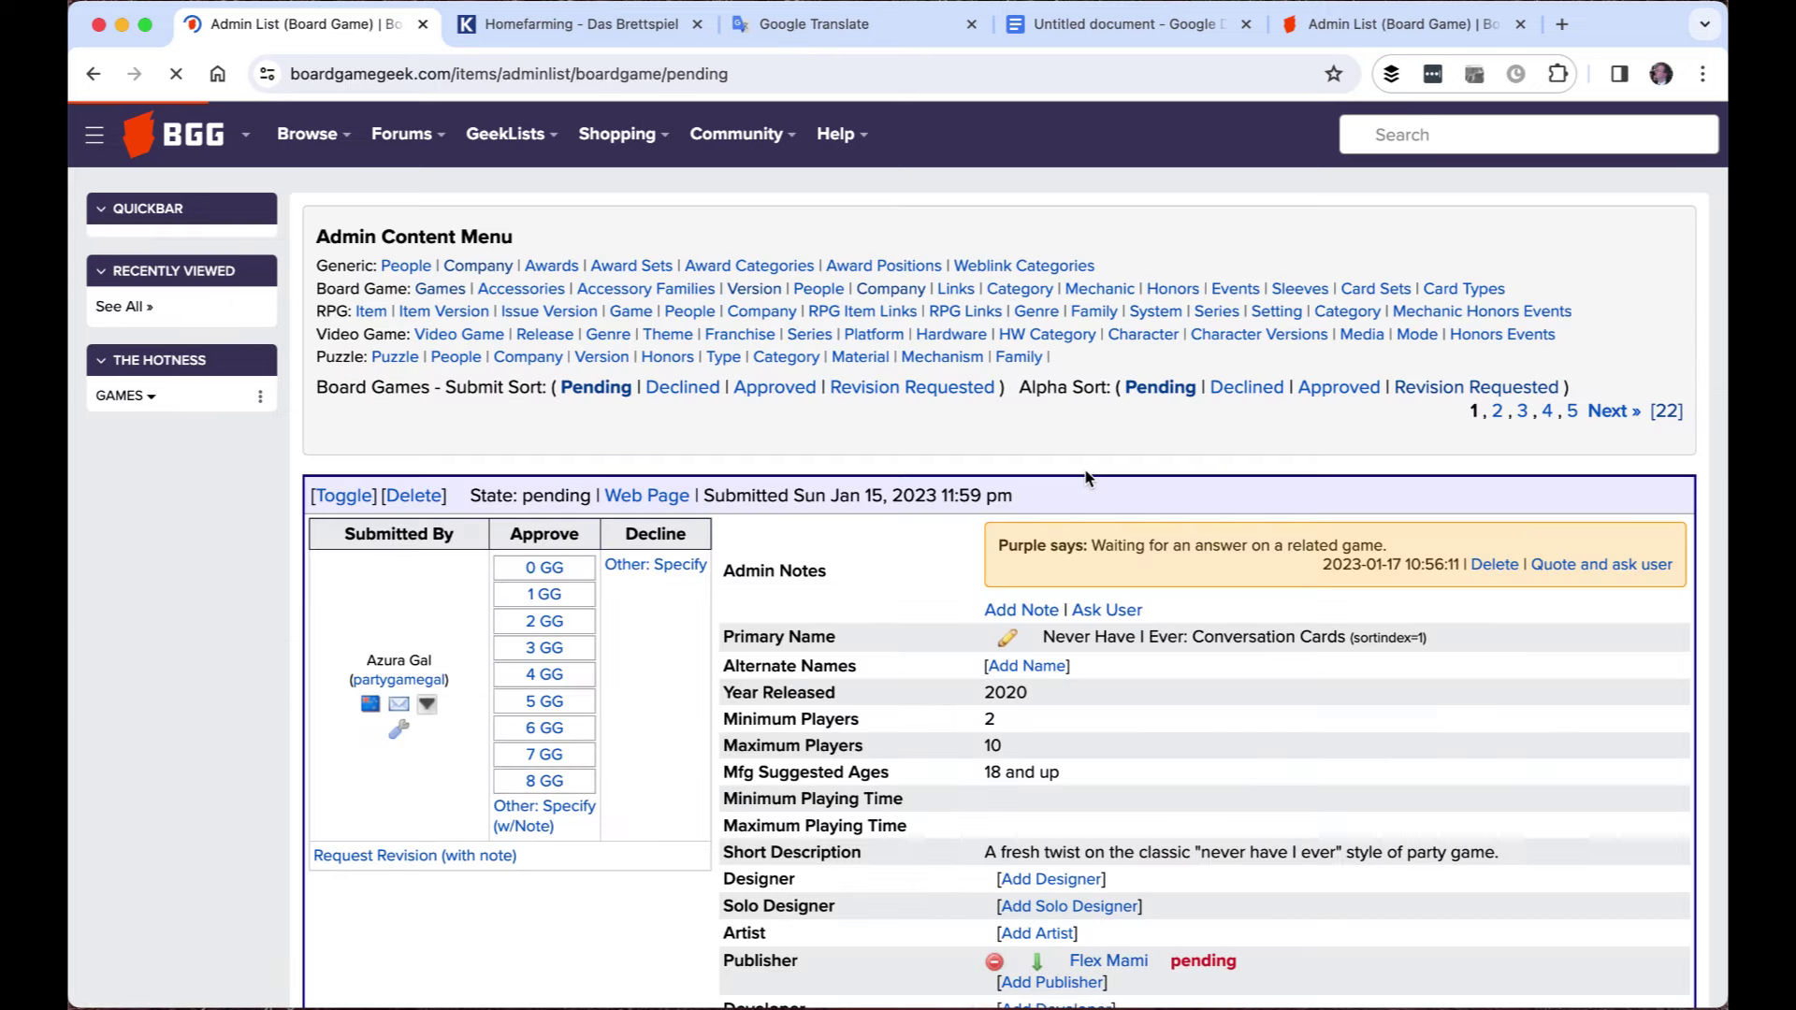
Go to page 22 of pending submissions and find the Homefarming entry with note 'I'm the designer!'
left_click(1668, 413)
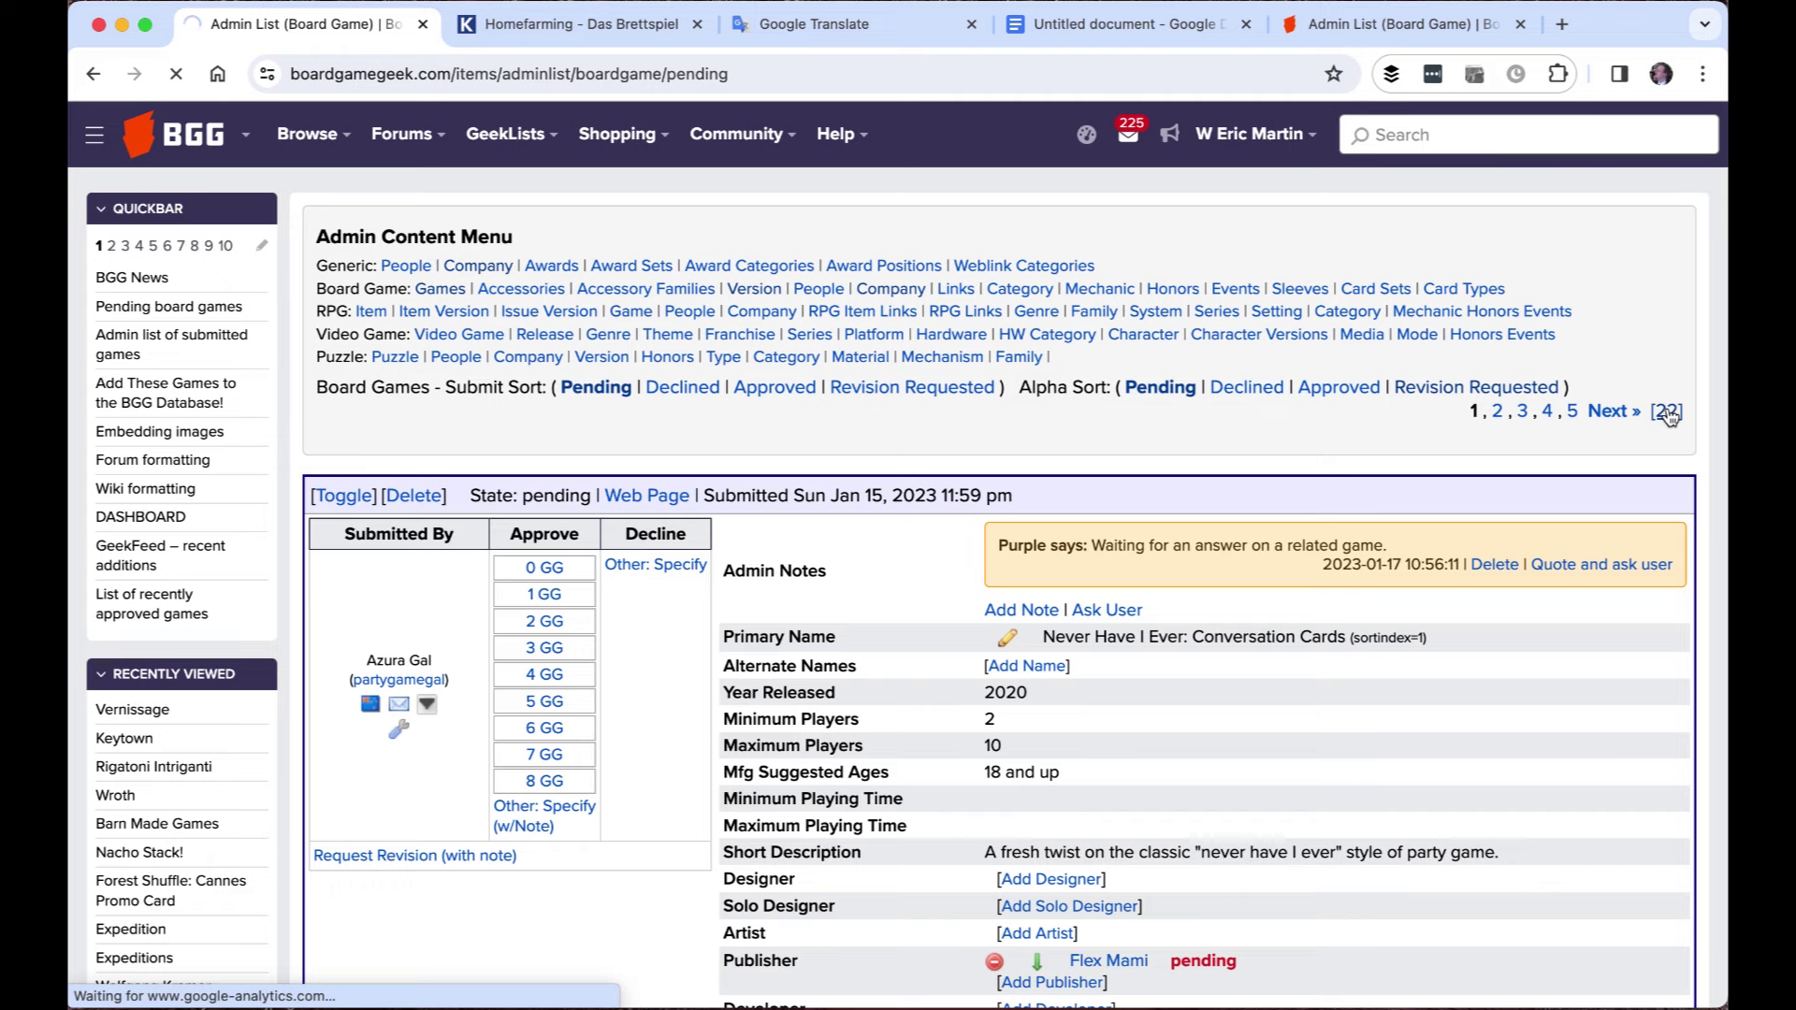
left_click(1669, 417)
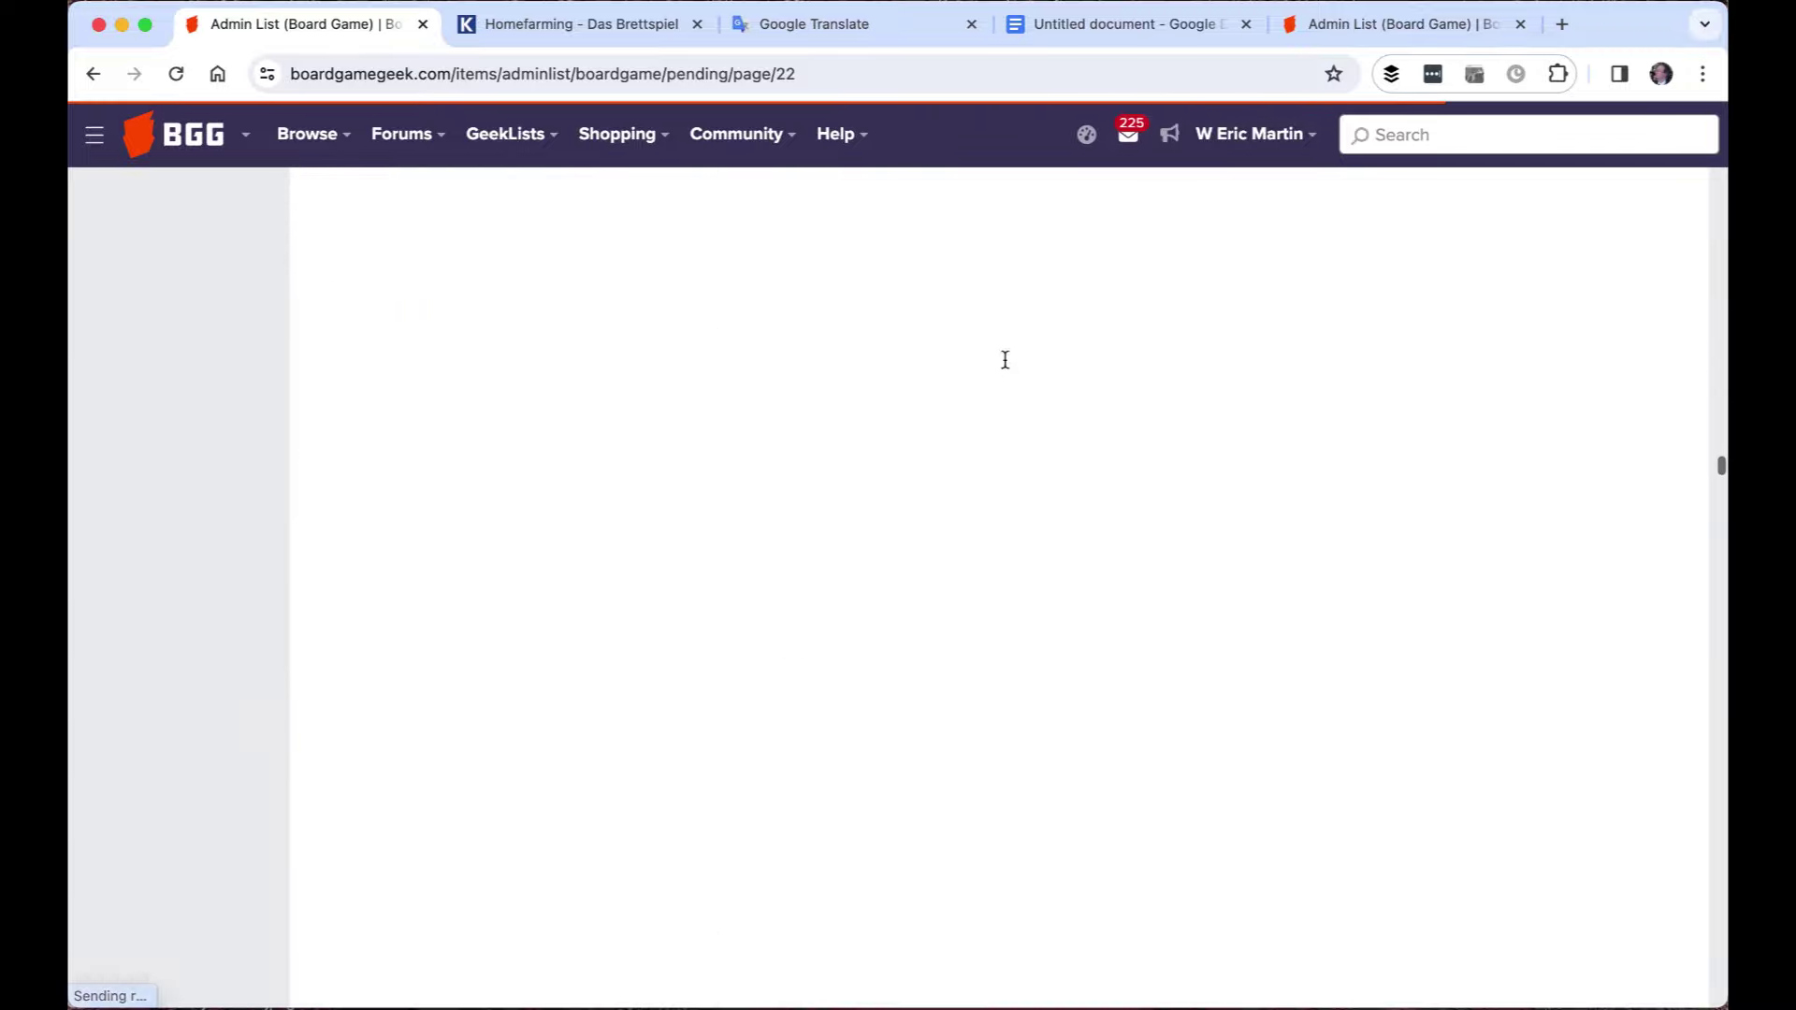
scroll(1005, 360, "down", 10)
scroll(1005, 360, "down", 20)
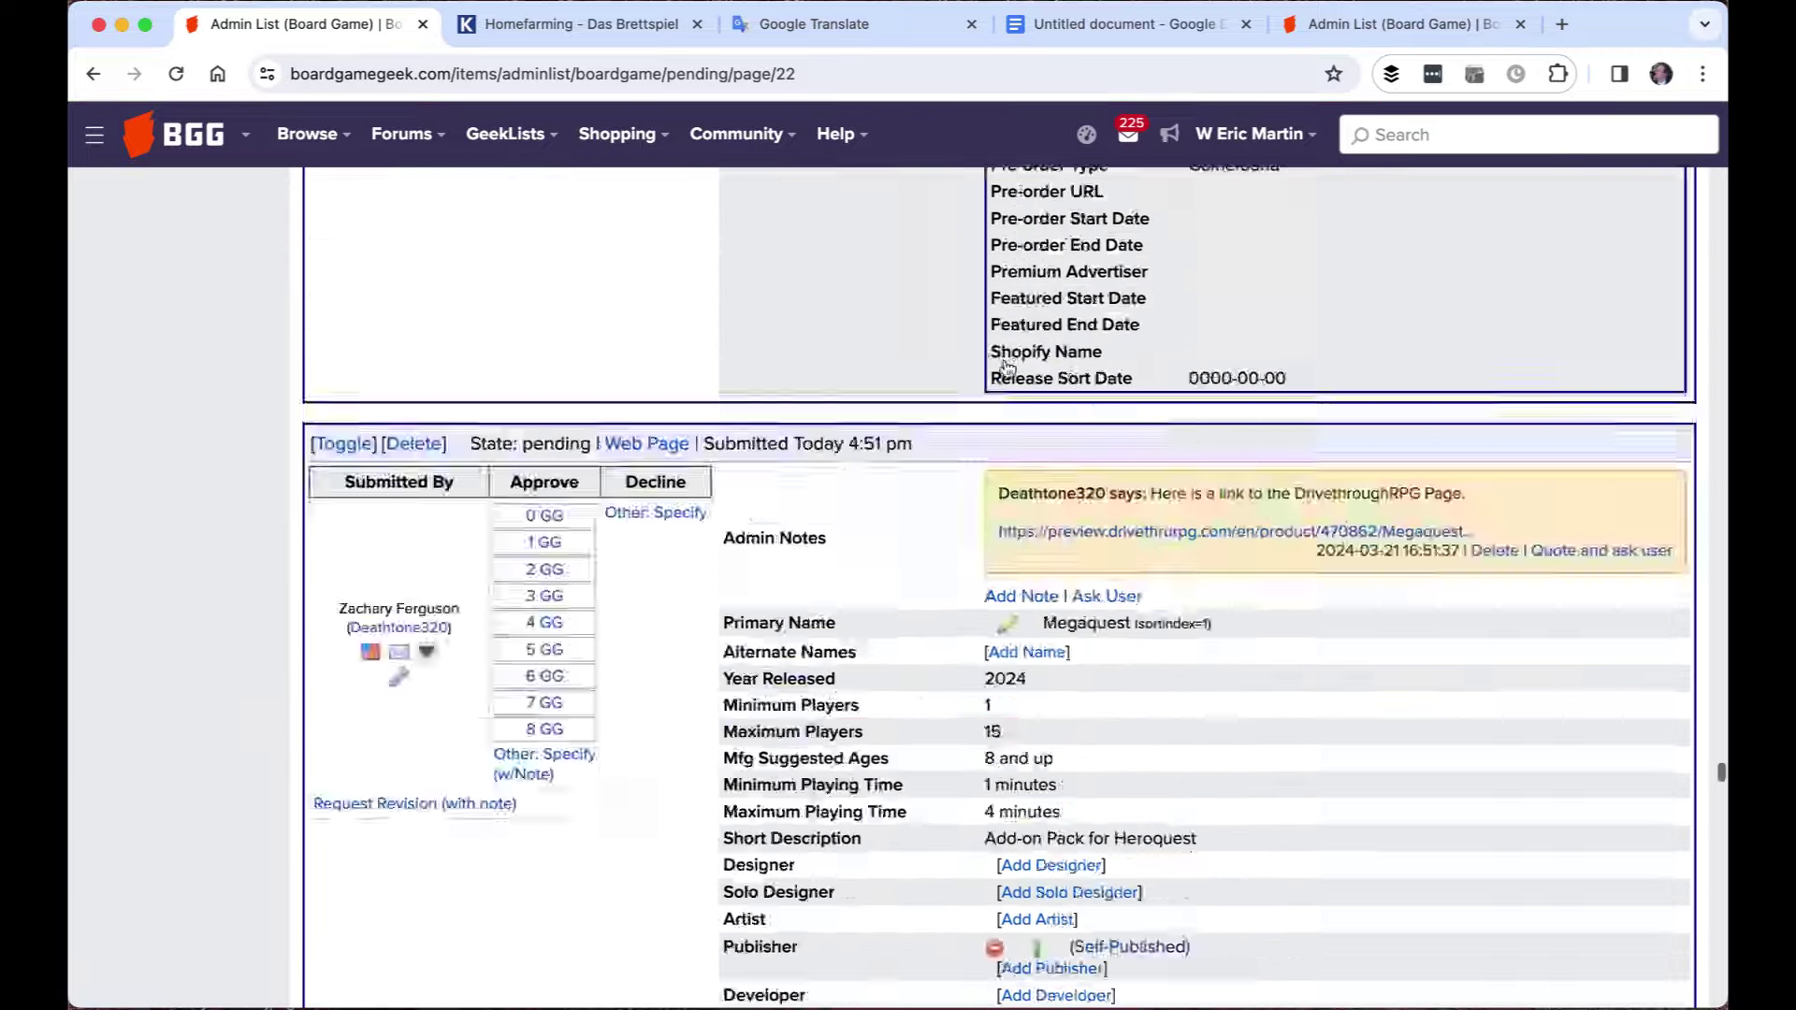
scroll(1005, 361, "up", 8)
scroll(1005, 360, "down", 7)
scroll(1004, 360, "down", 20)
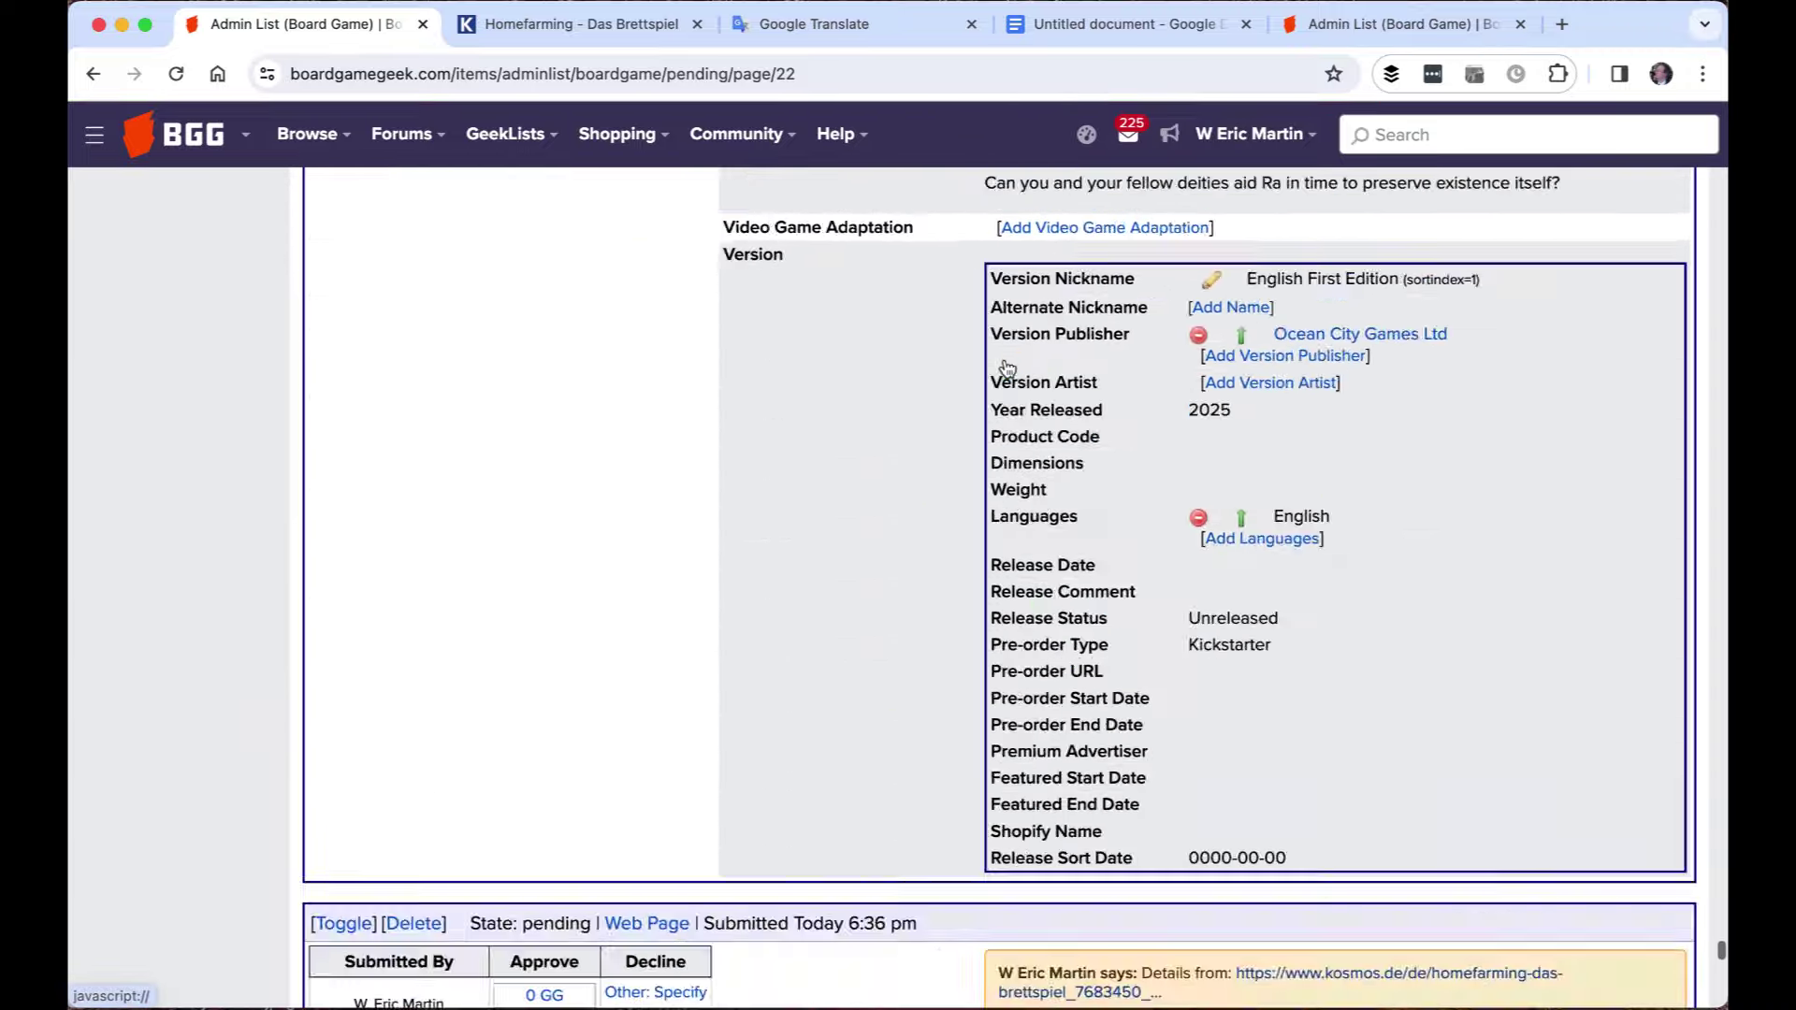
scroll(1007, 368, "up", 8)
scroll(1007, 367, "up", 2)
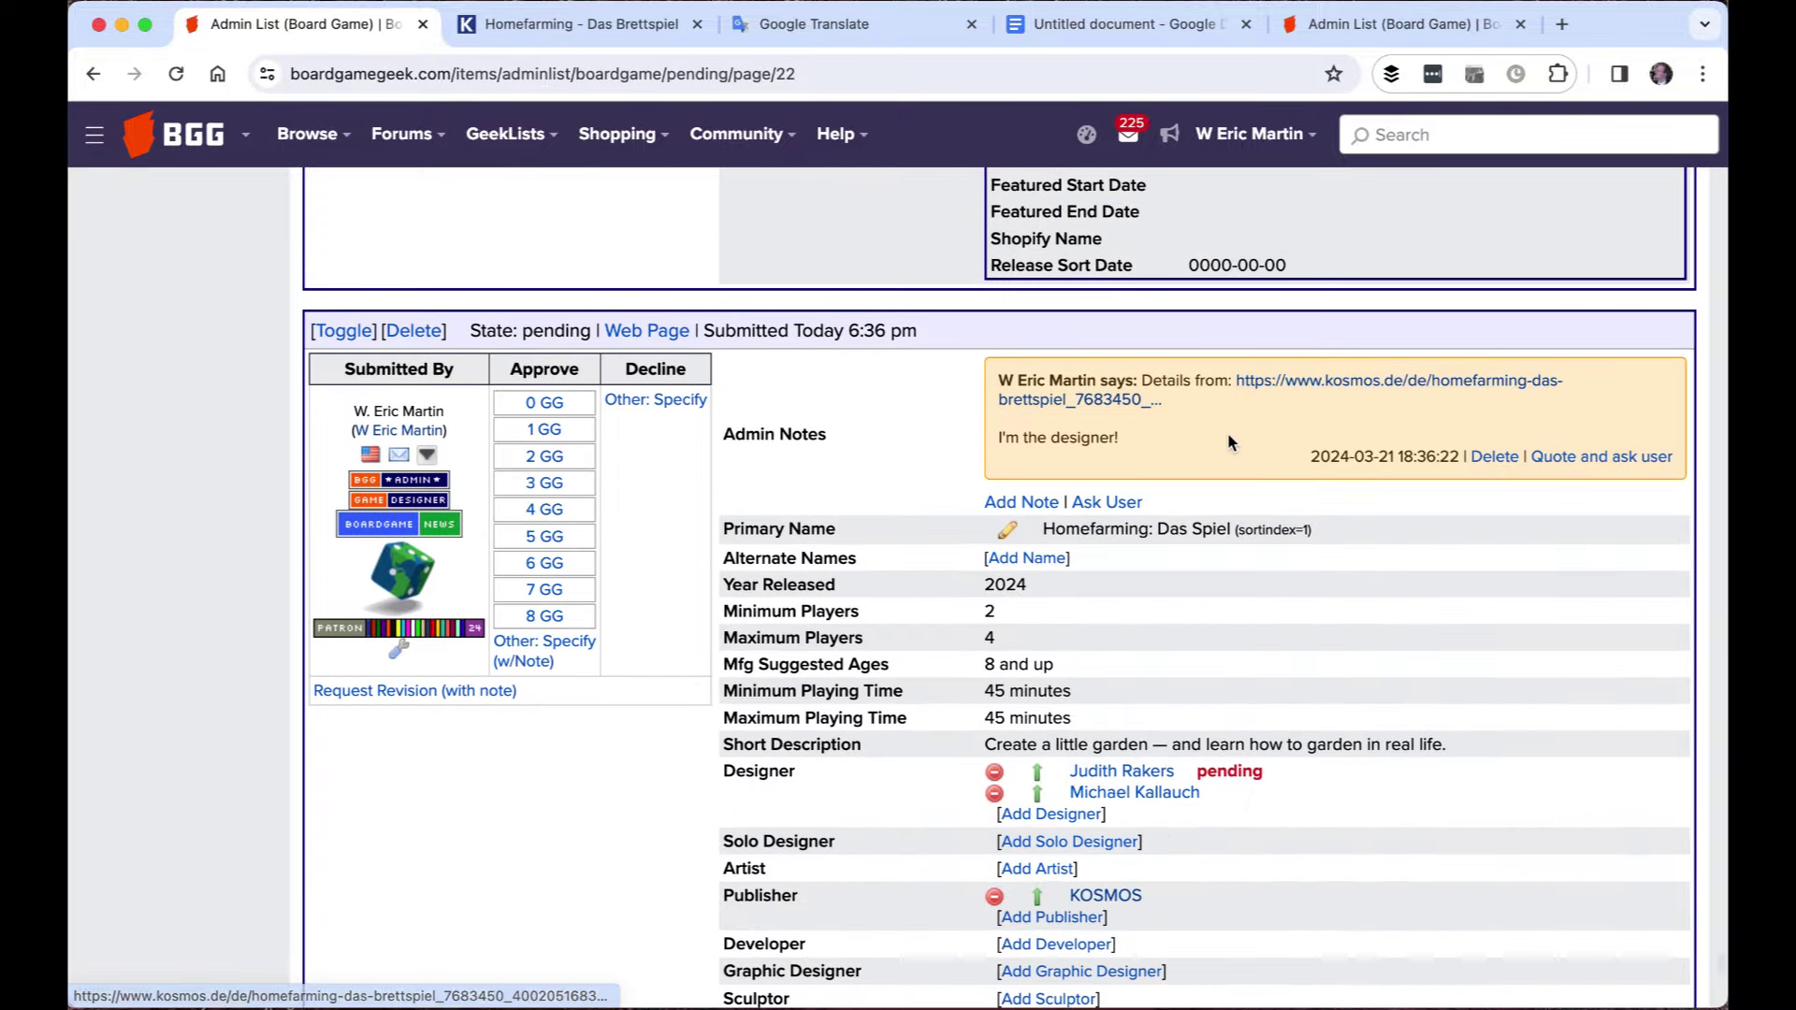
left_click_drag(1141, 442, 995, 438)
left_click(1250, 472)
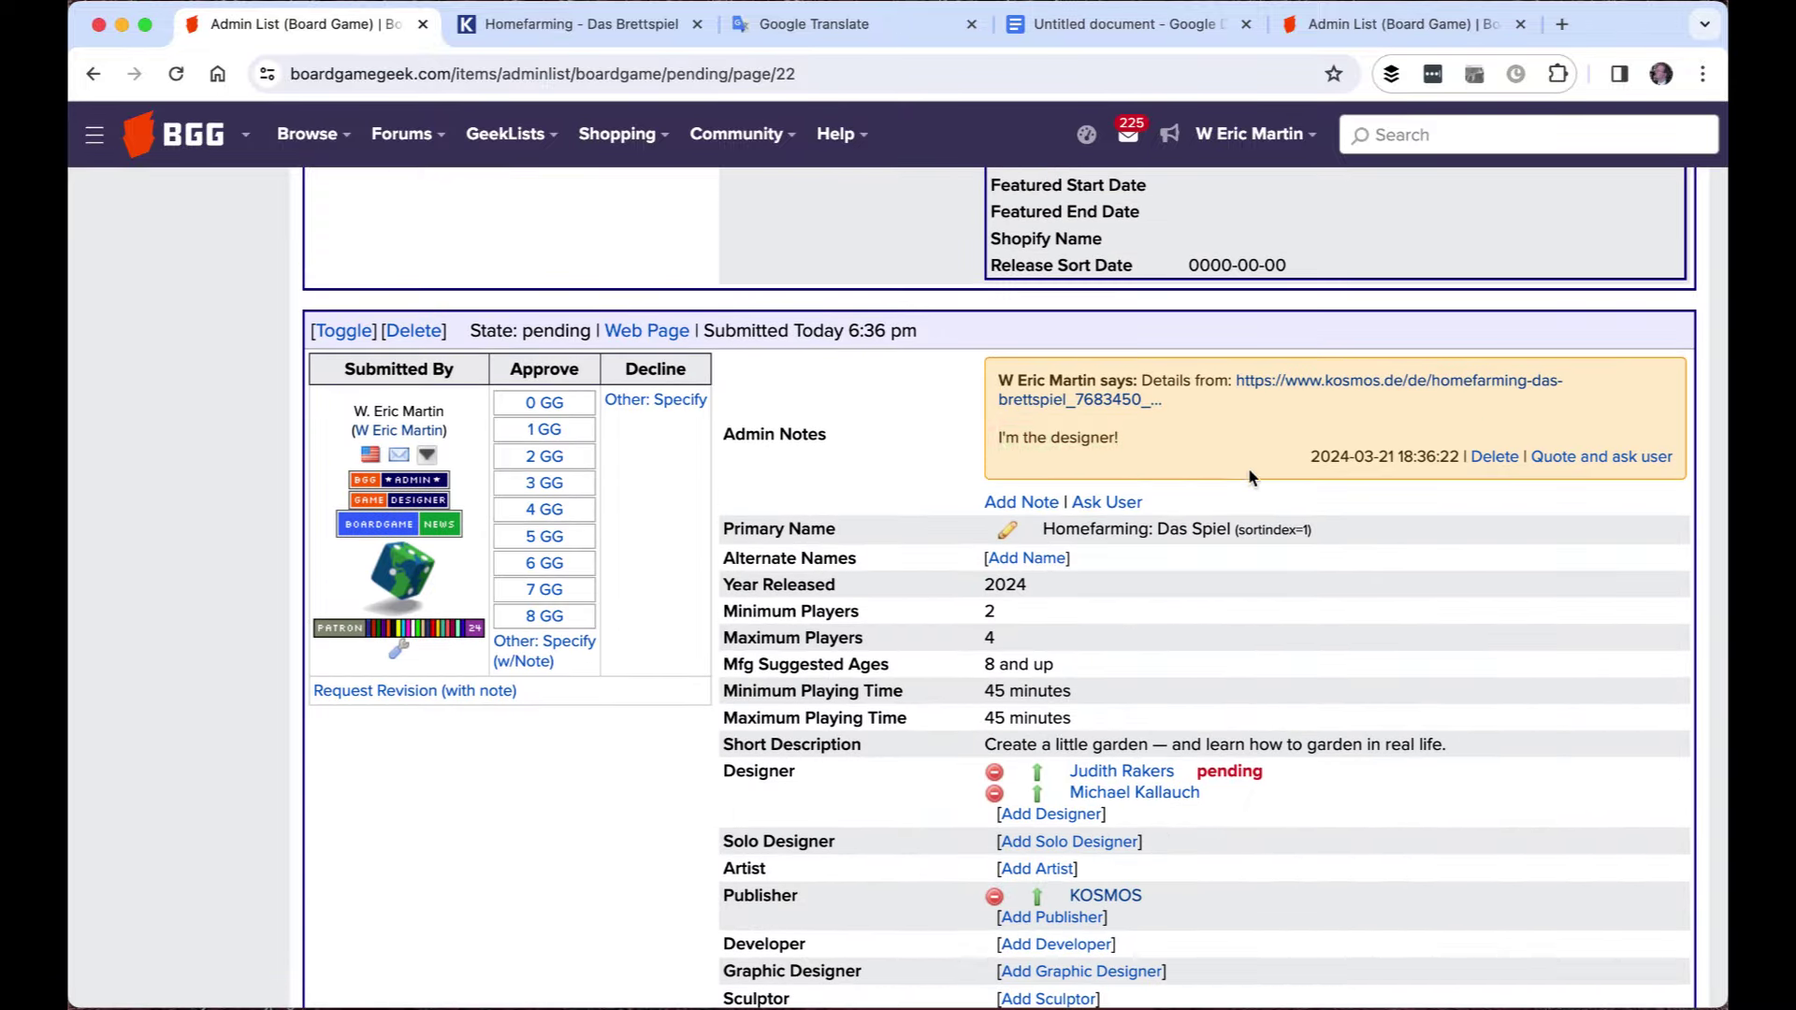
Open the Release Sort Date (0000-00-00) editor in the Homefarming Version table
scroll(1264, 457, "down", 5)
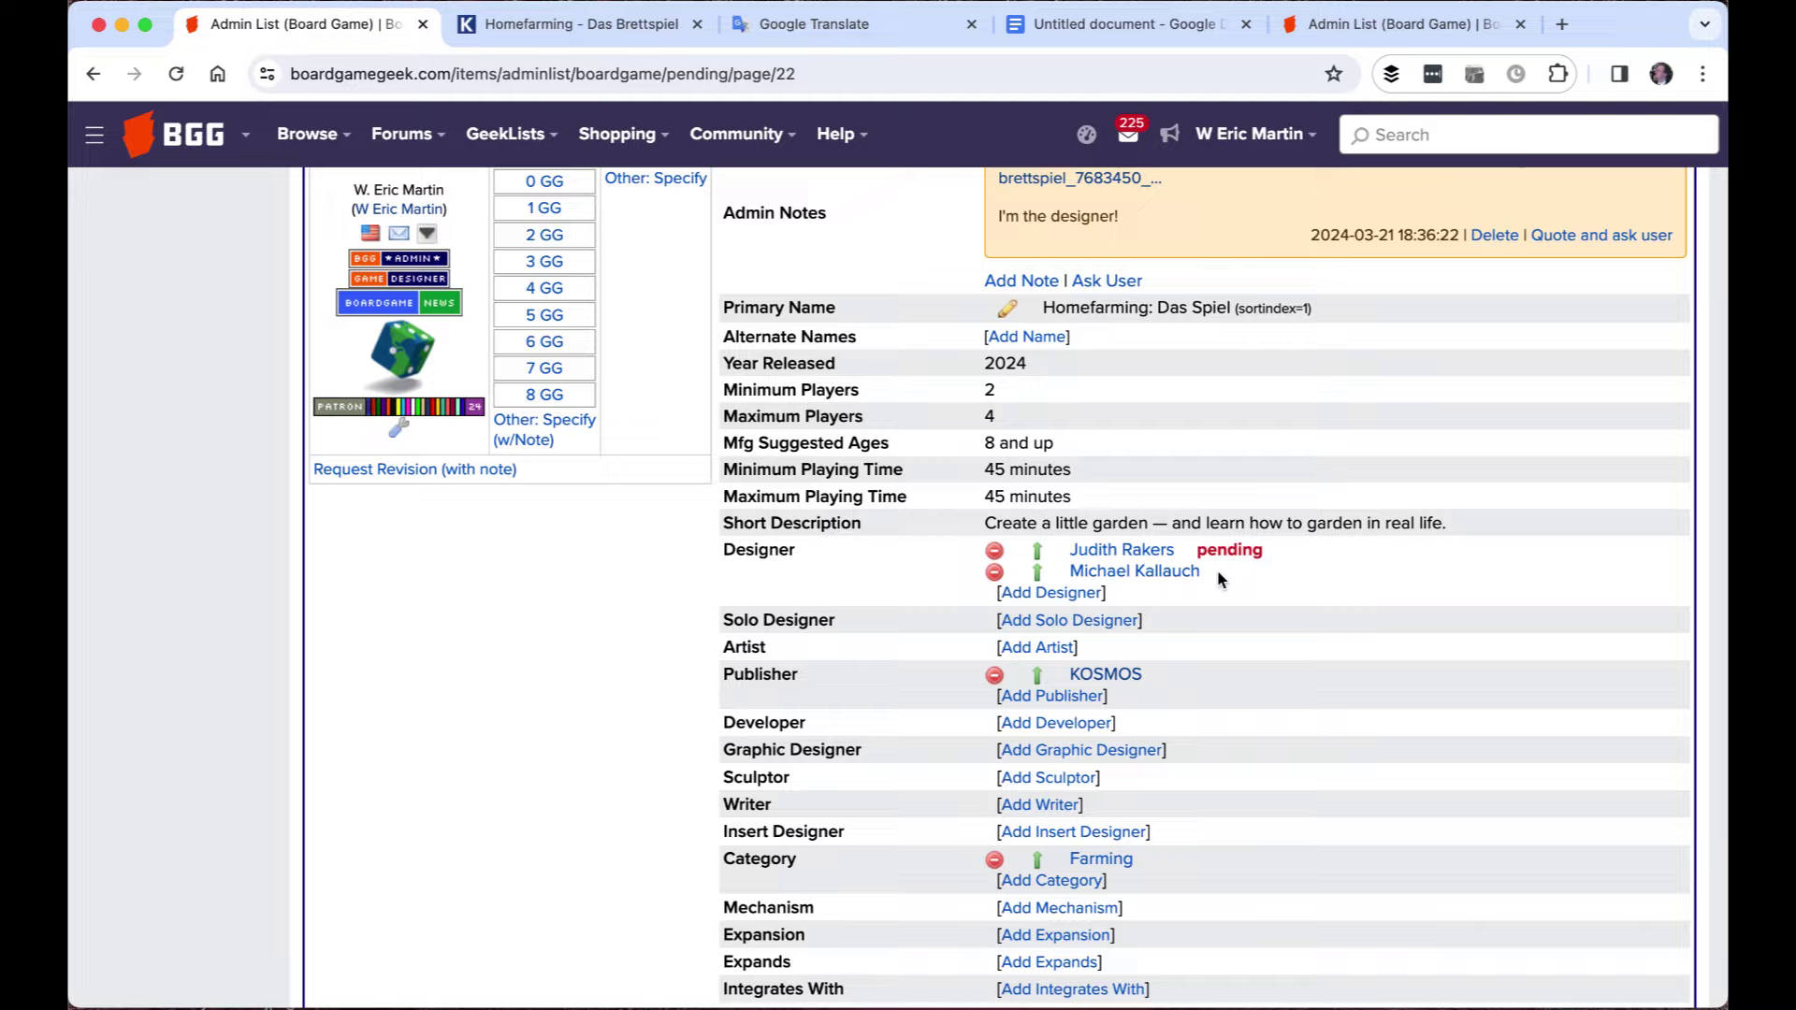
scroll(1216, 570, "down", 20)
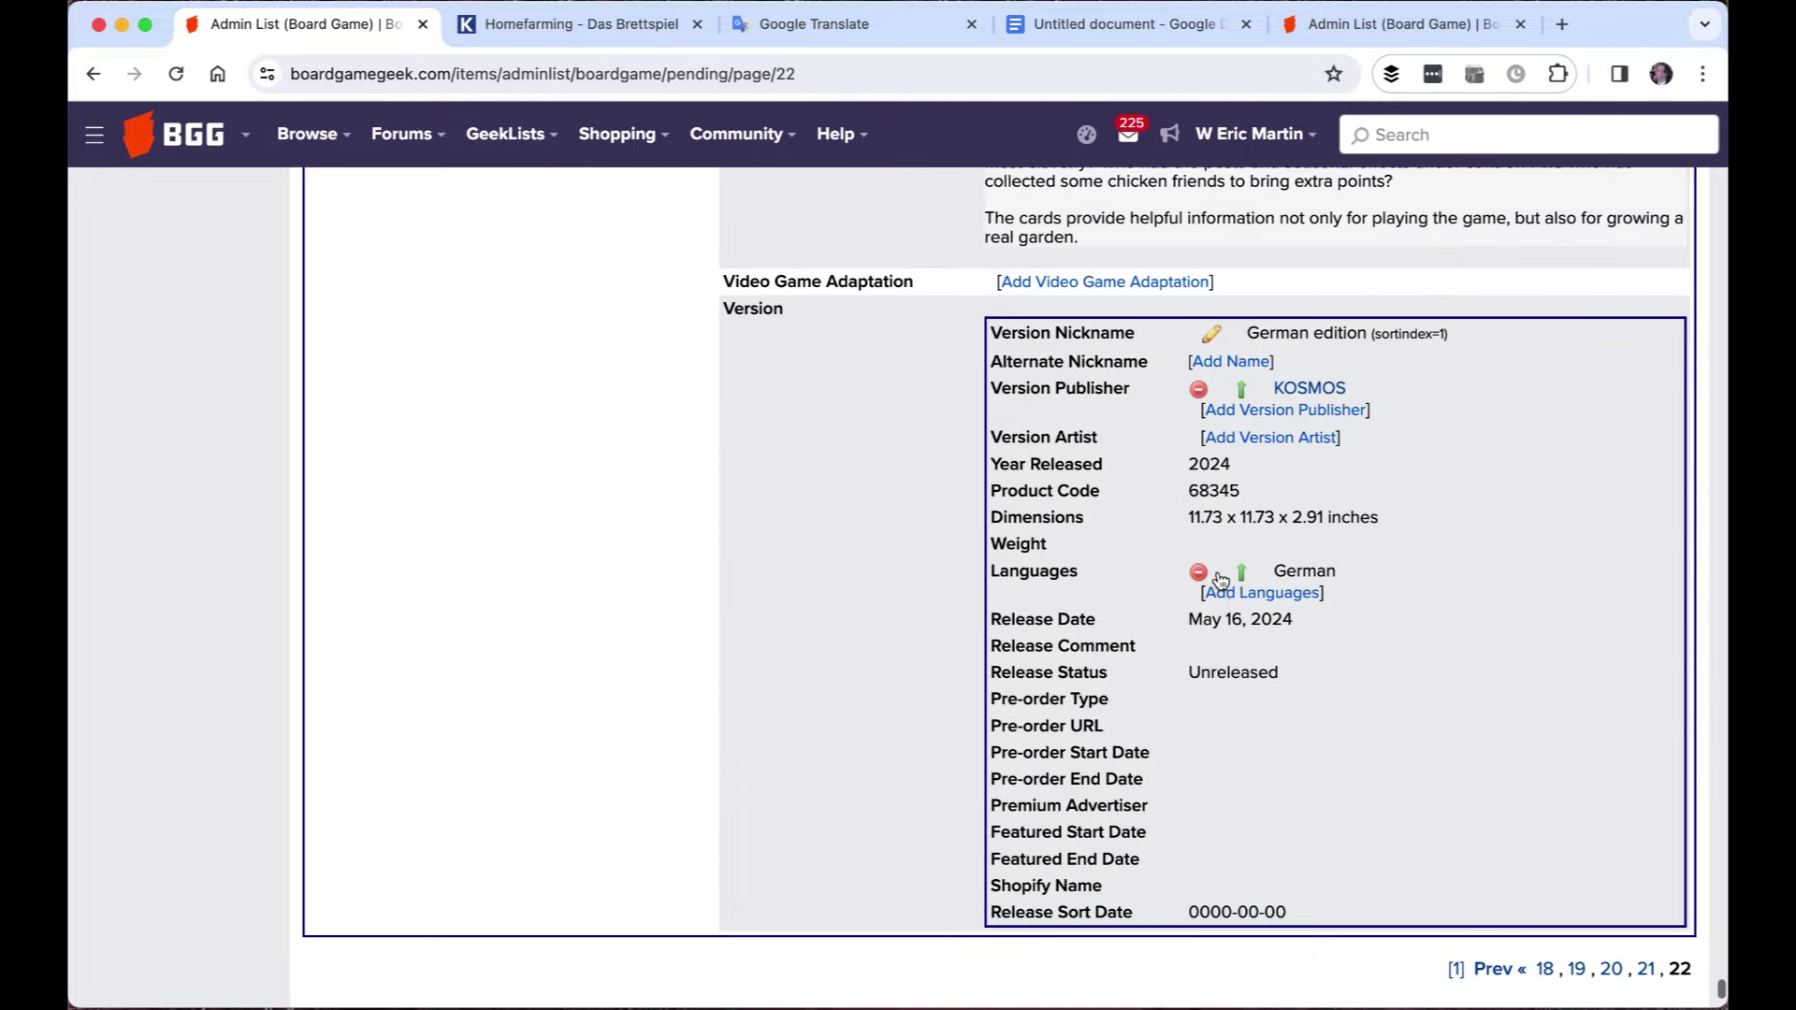
scroll(1219, 576, "down", 2)
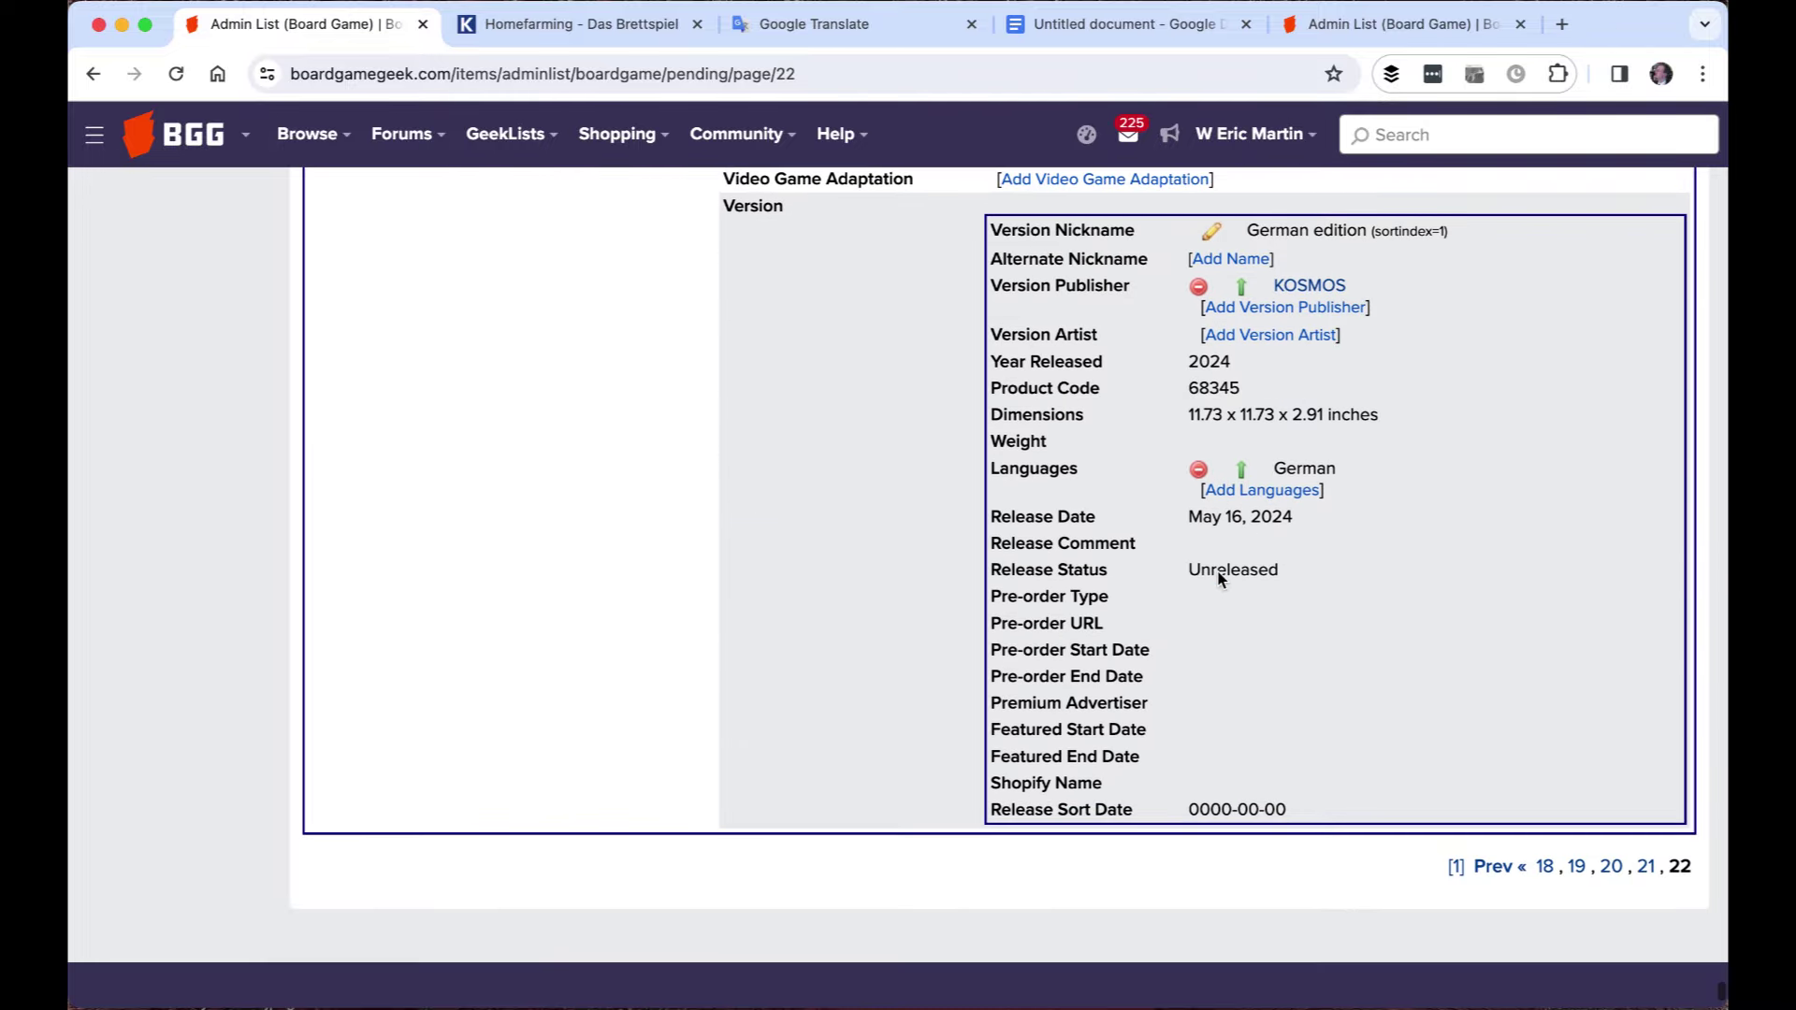
left_click(1222, 811)
Set the German edition's release sort date to 2024-05-16, save it, and recheck it
scroll(1437, 736, "down", 3)
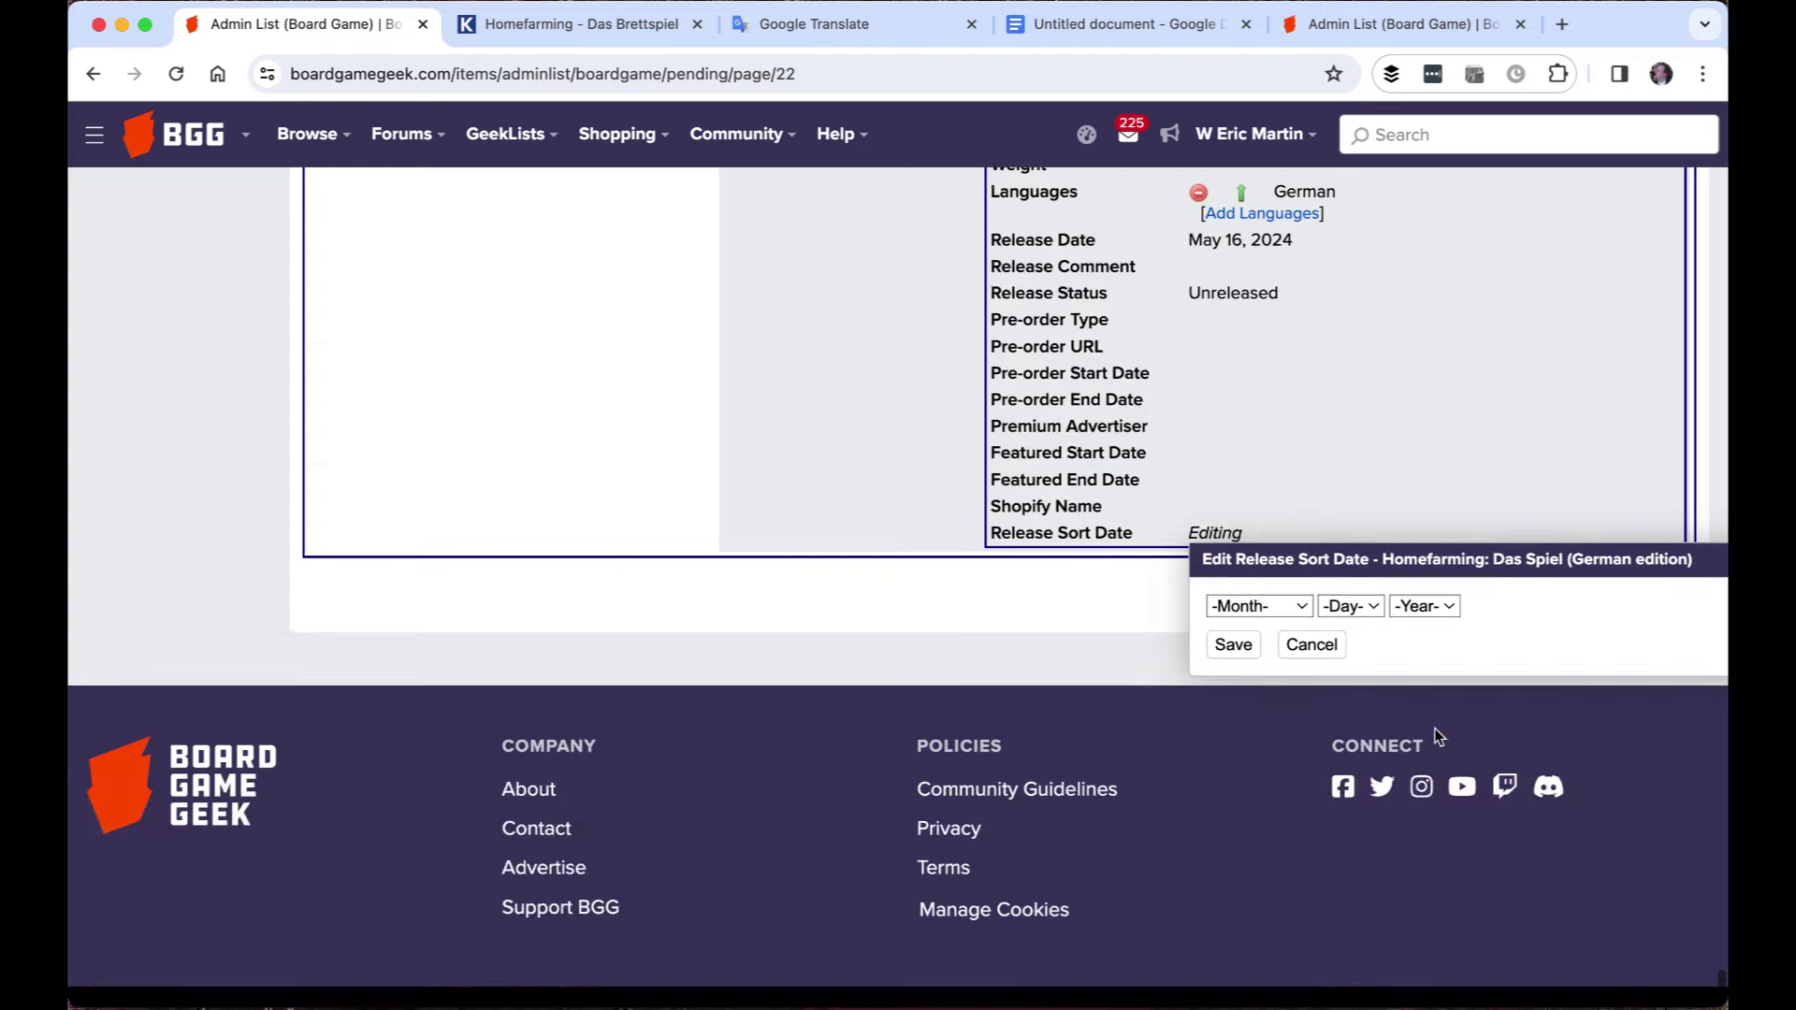
left_click(1447, 606)
left_click(1424, 769)
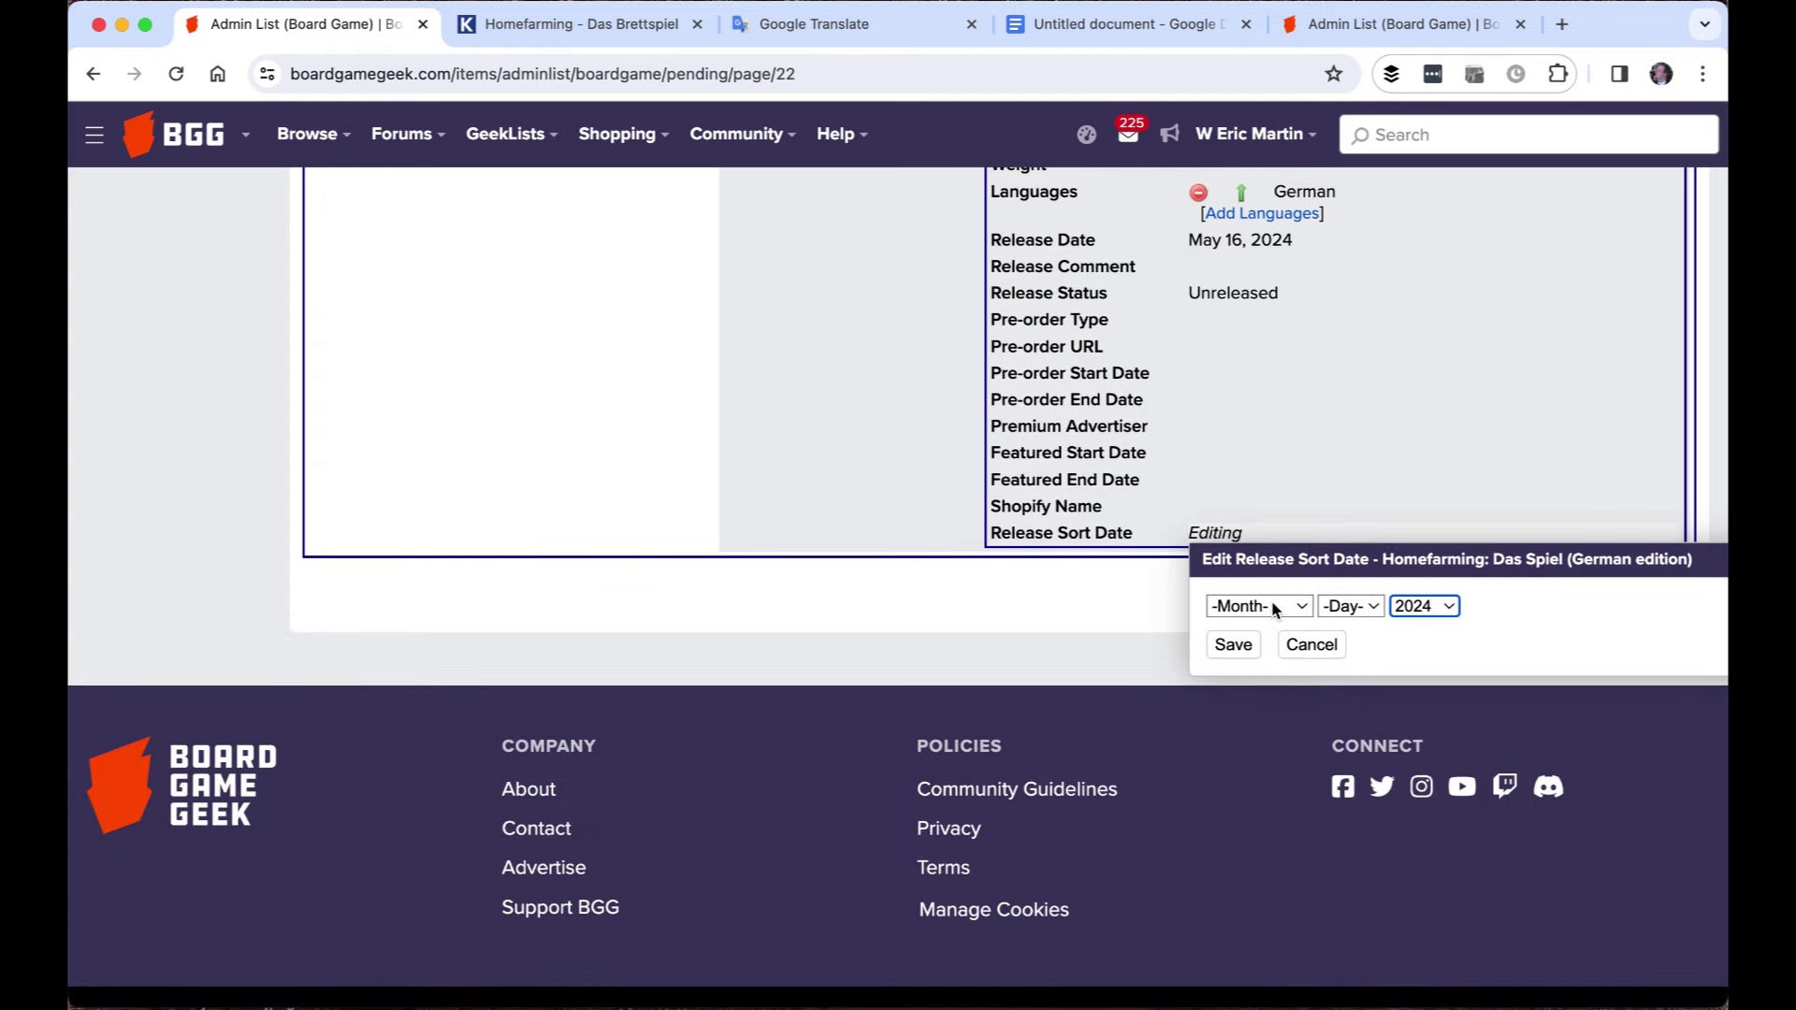
left_click(1274, 609)
left_click(1270, 743)
left_click(1354, 606)
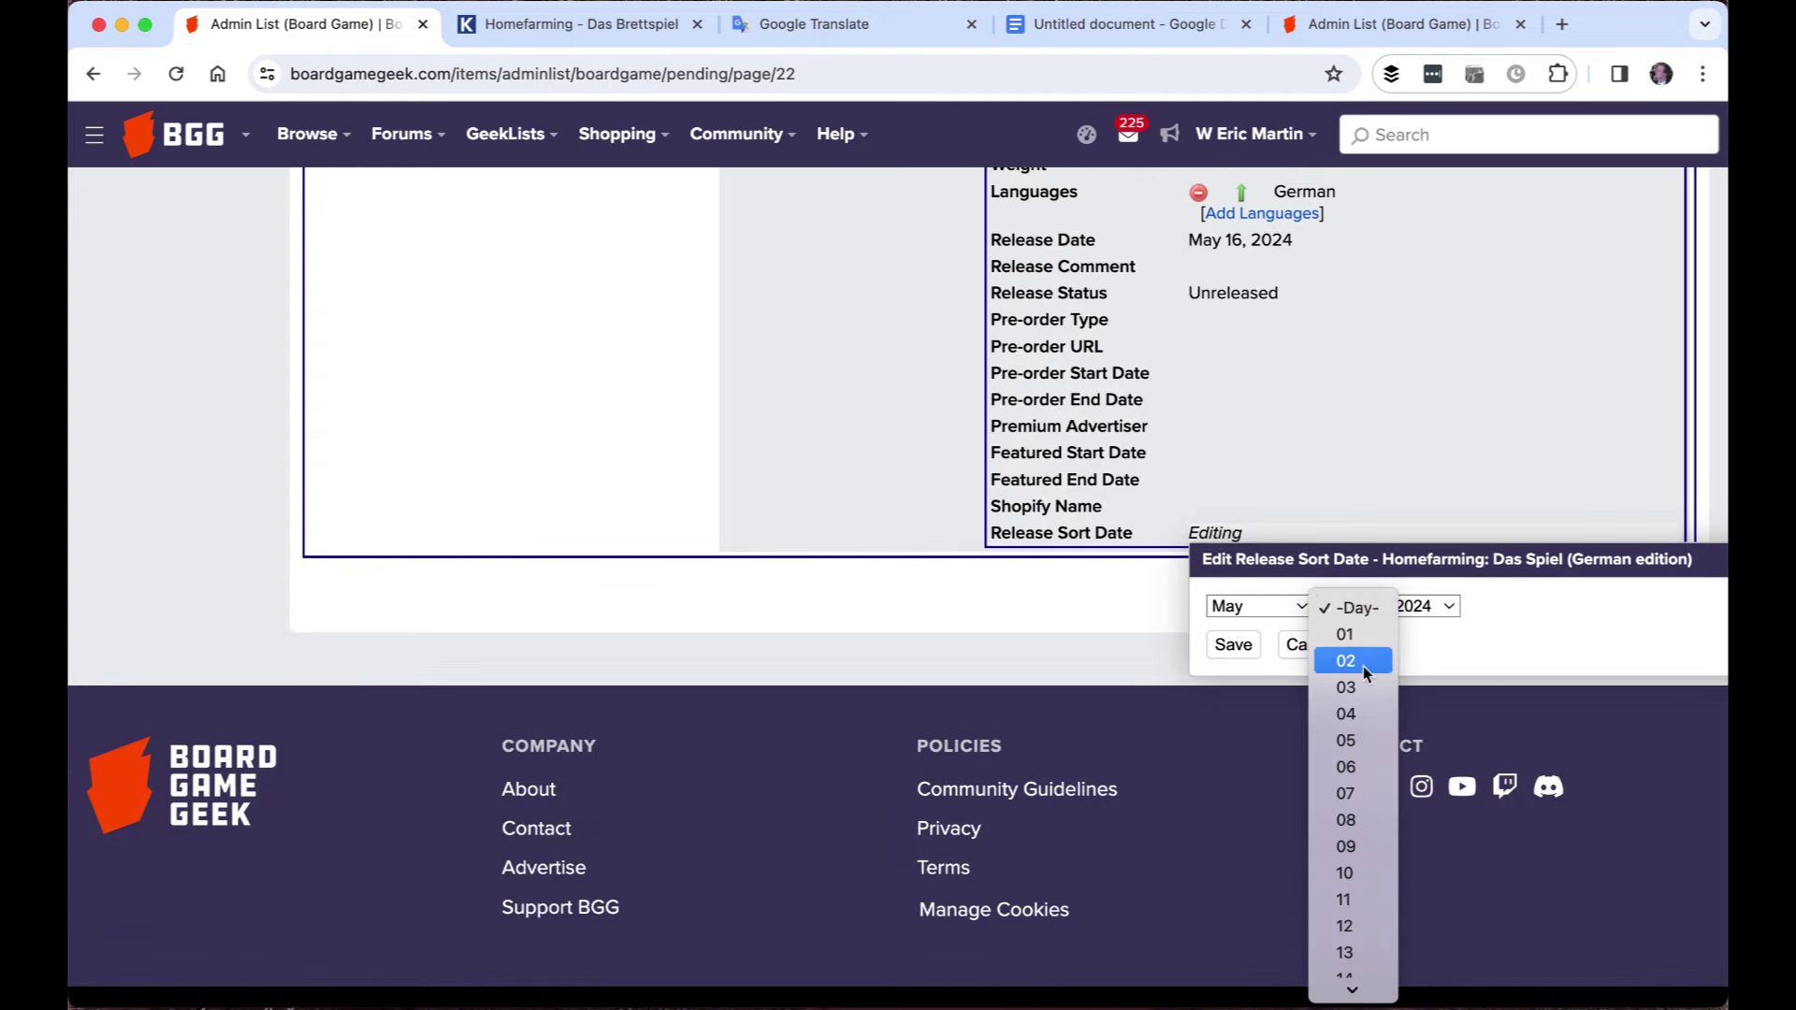
scroll(1364, 673, "down", 5)
left_click(1354, 587)
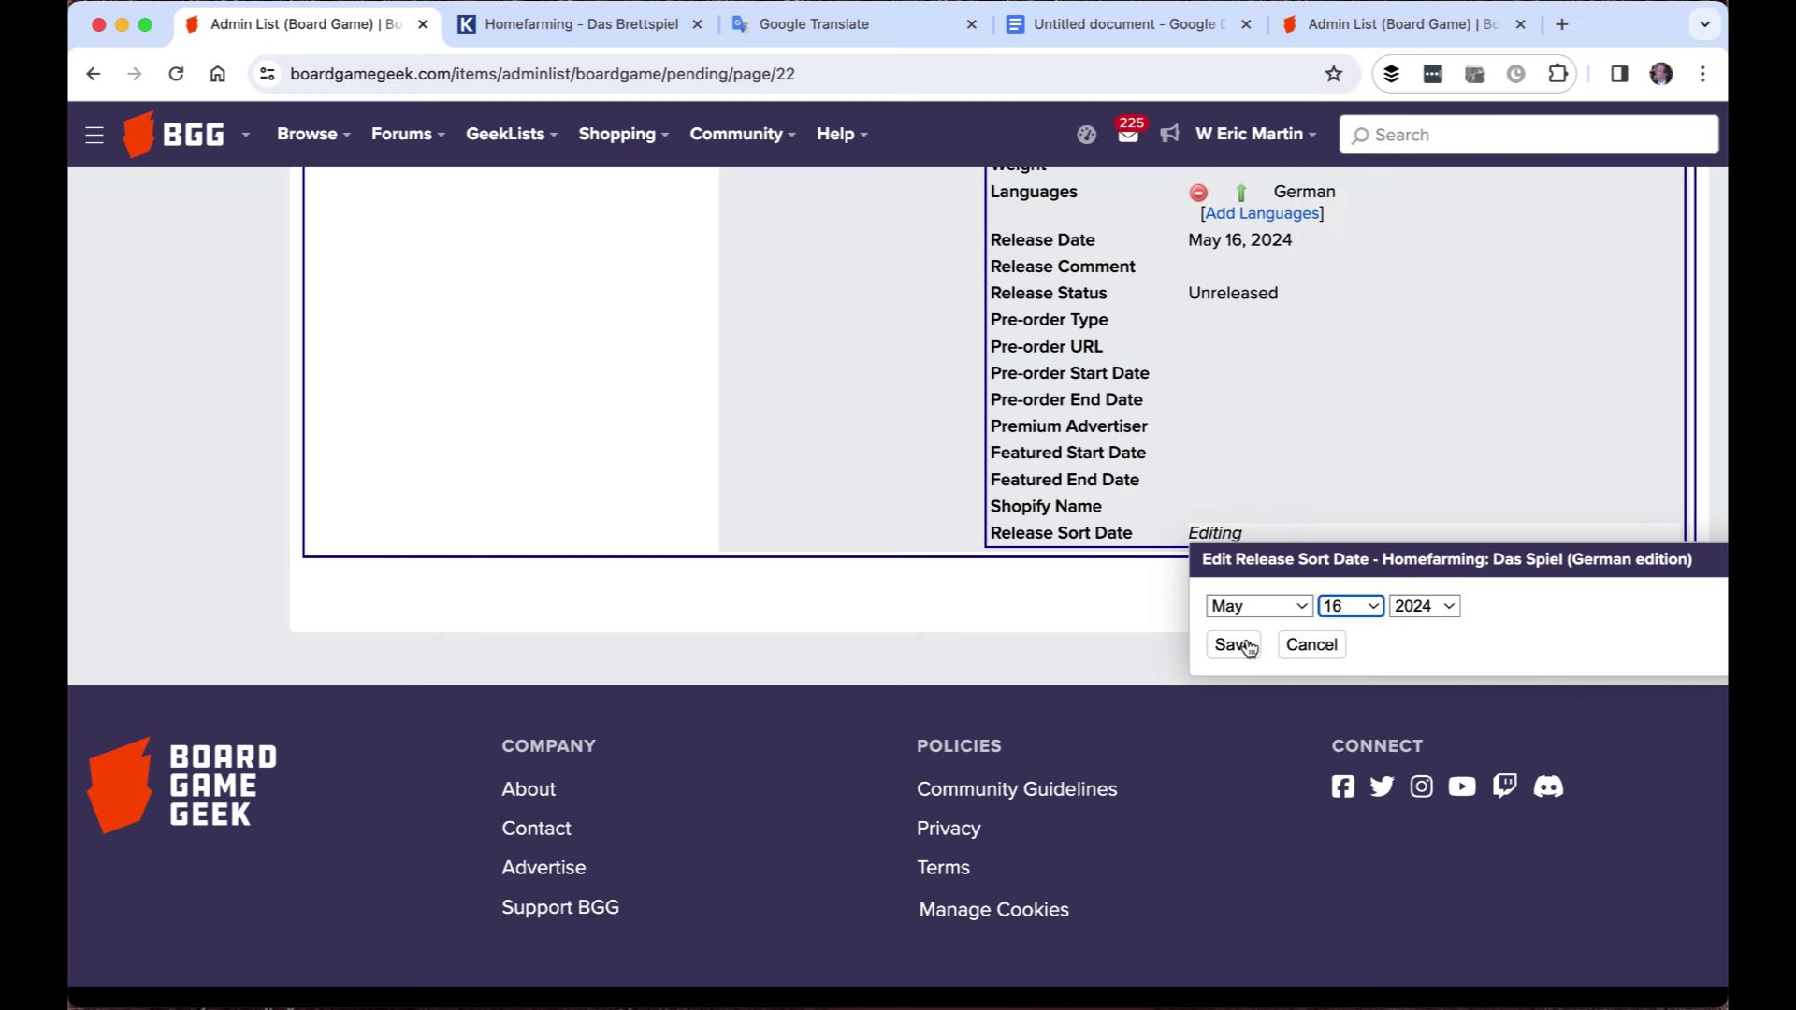
left_click(1235, 645)
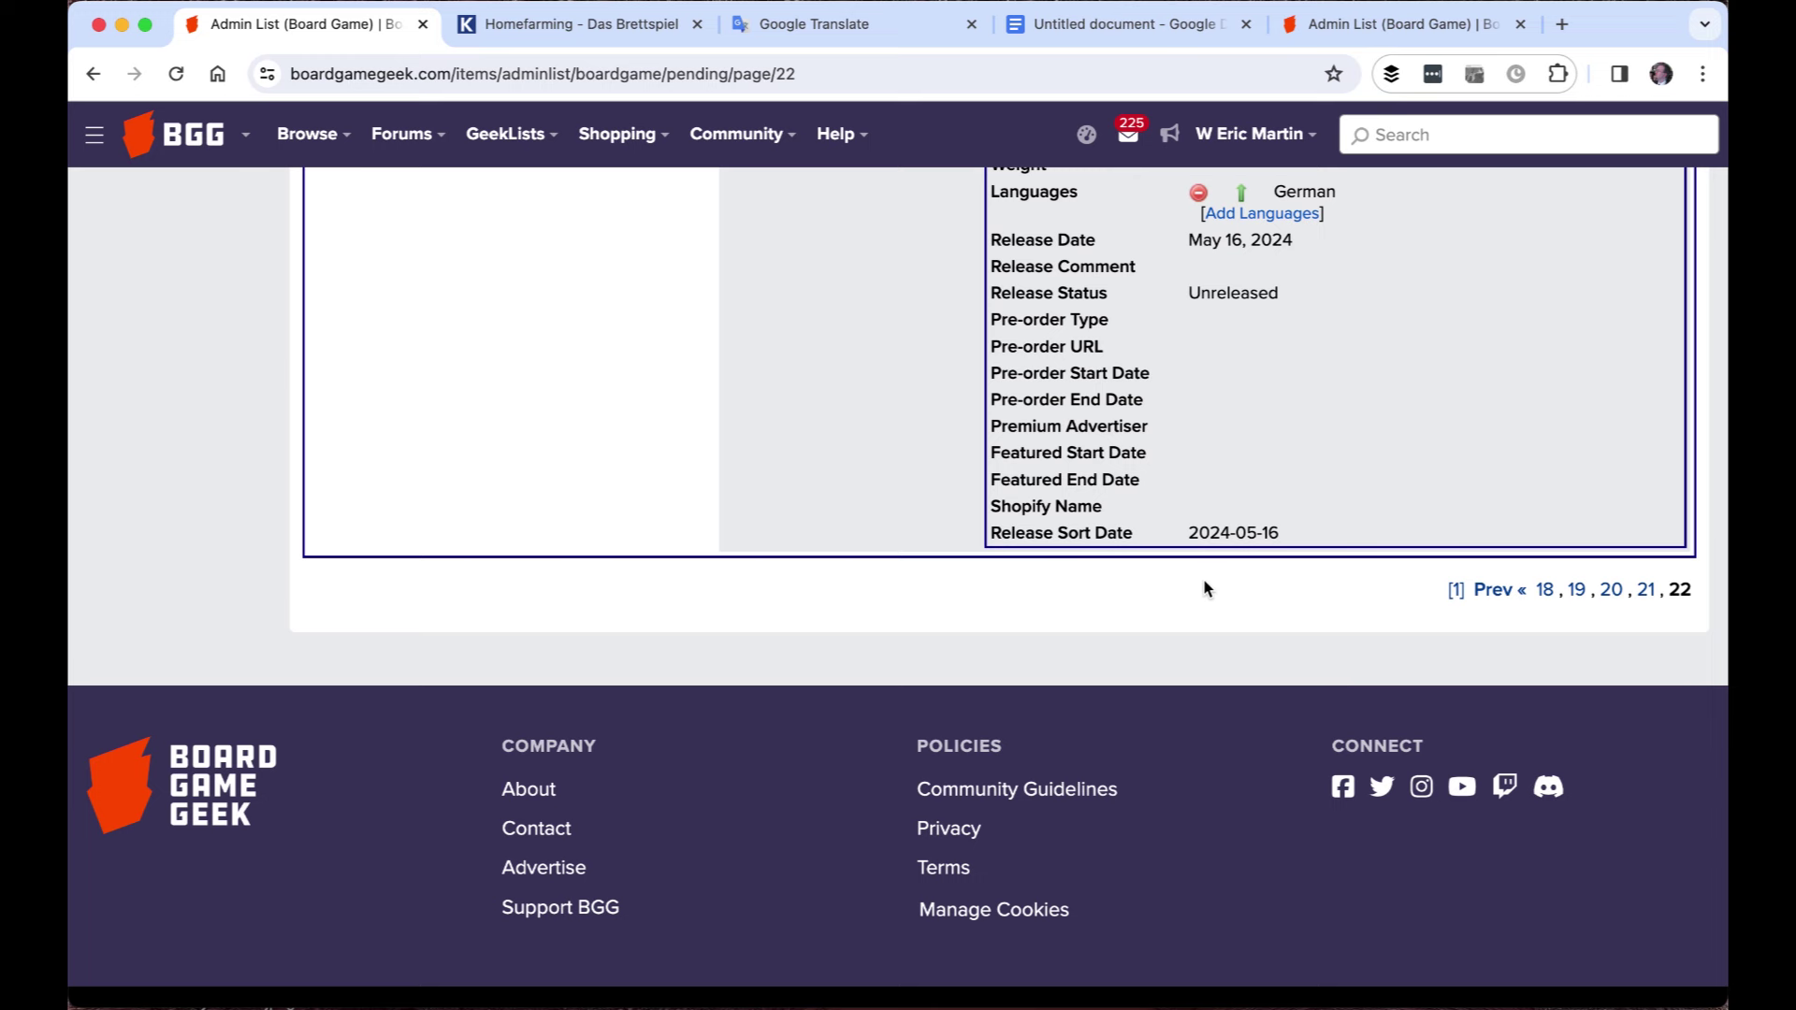
left_click(1233, 535)
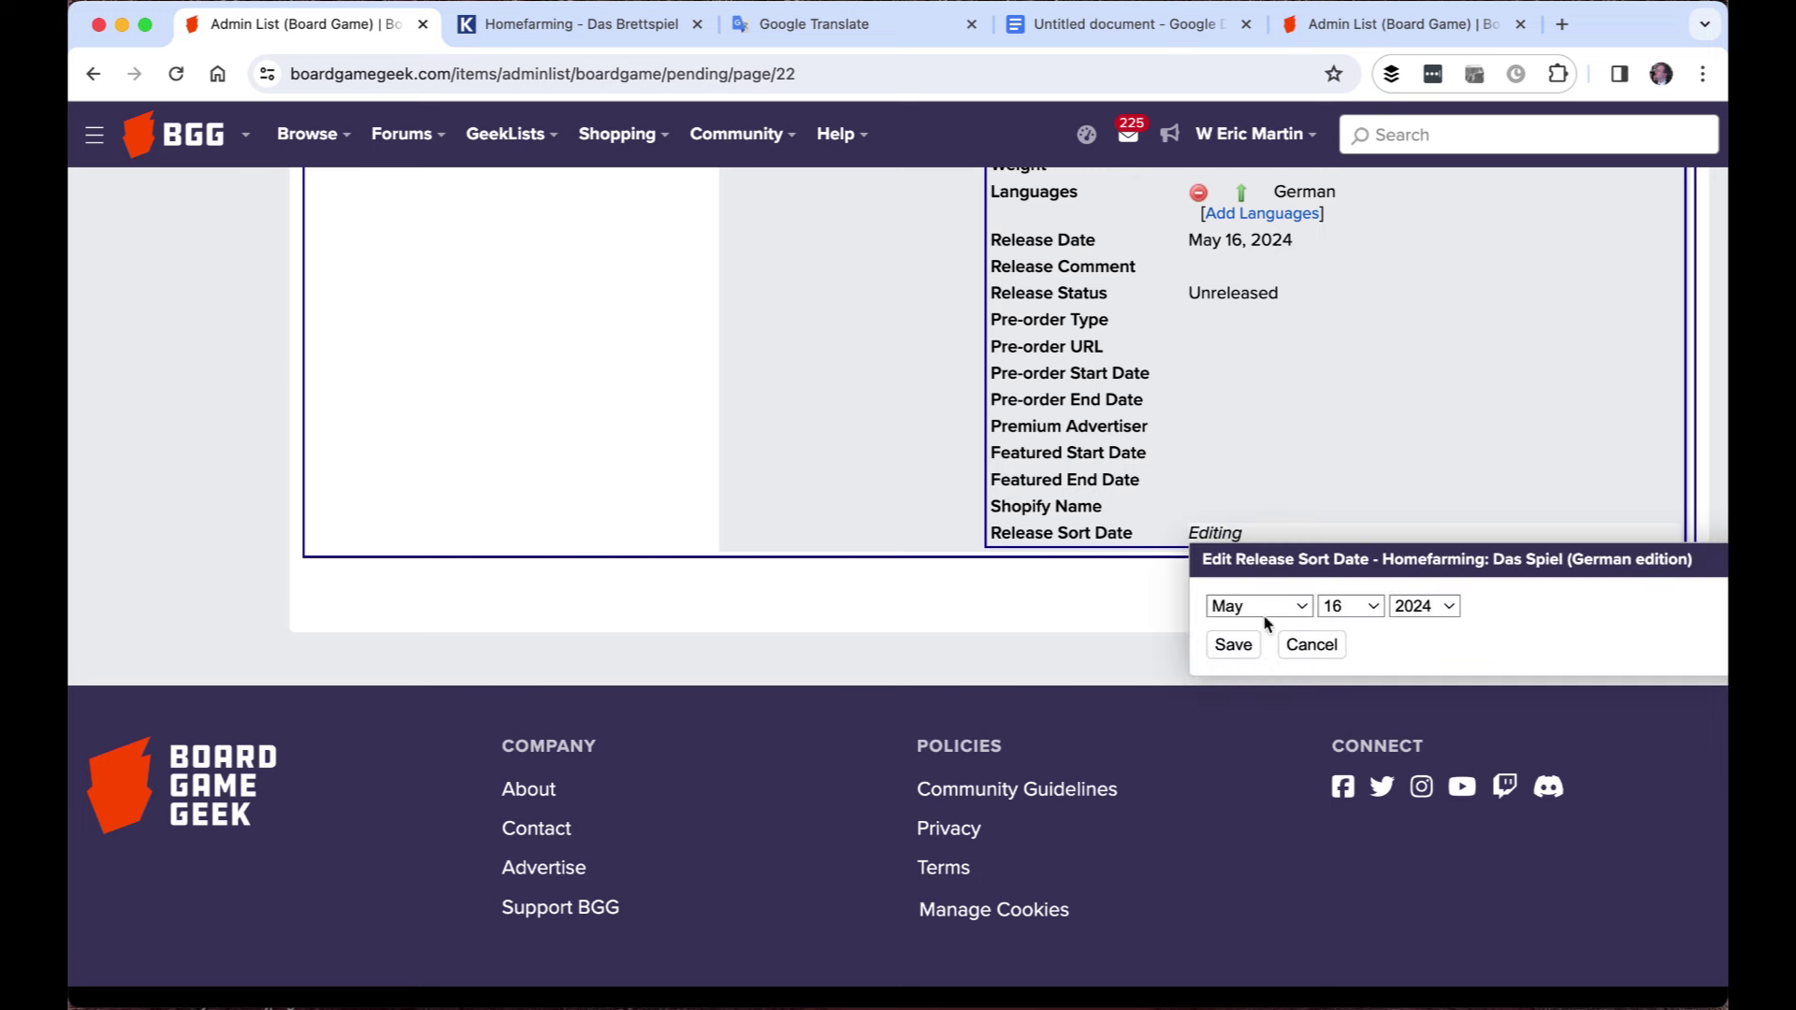
left_click(1298, 645)
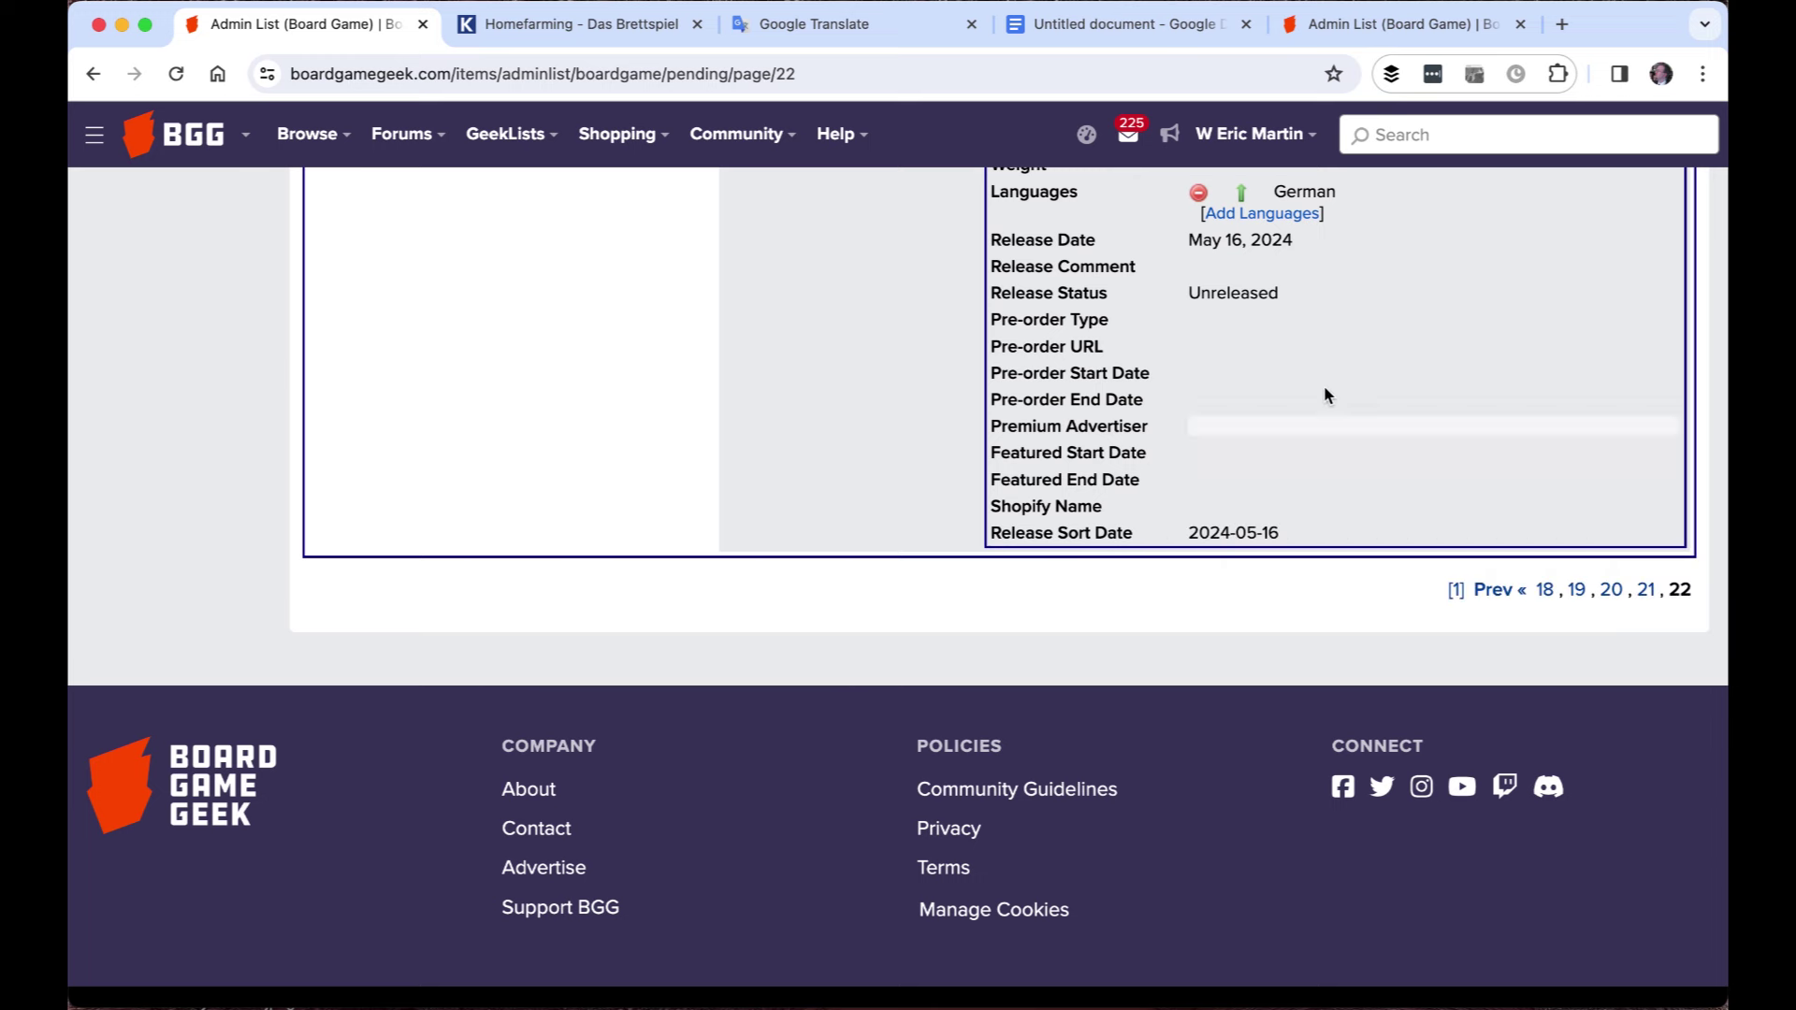
Try Q2/Q3, Fall and Sep/Oct as release date override text, then clear the override
left_click(1284, 239)
left_click(1376, 353)
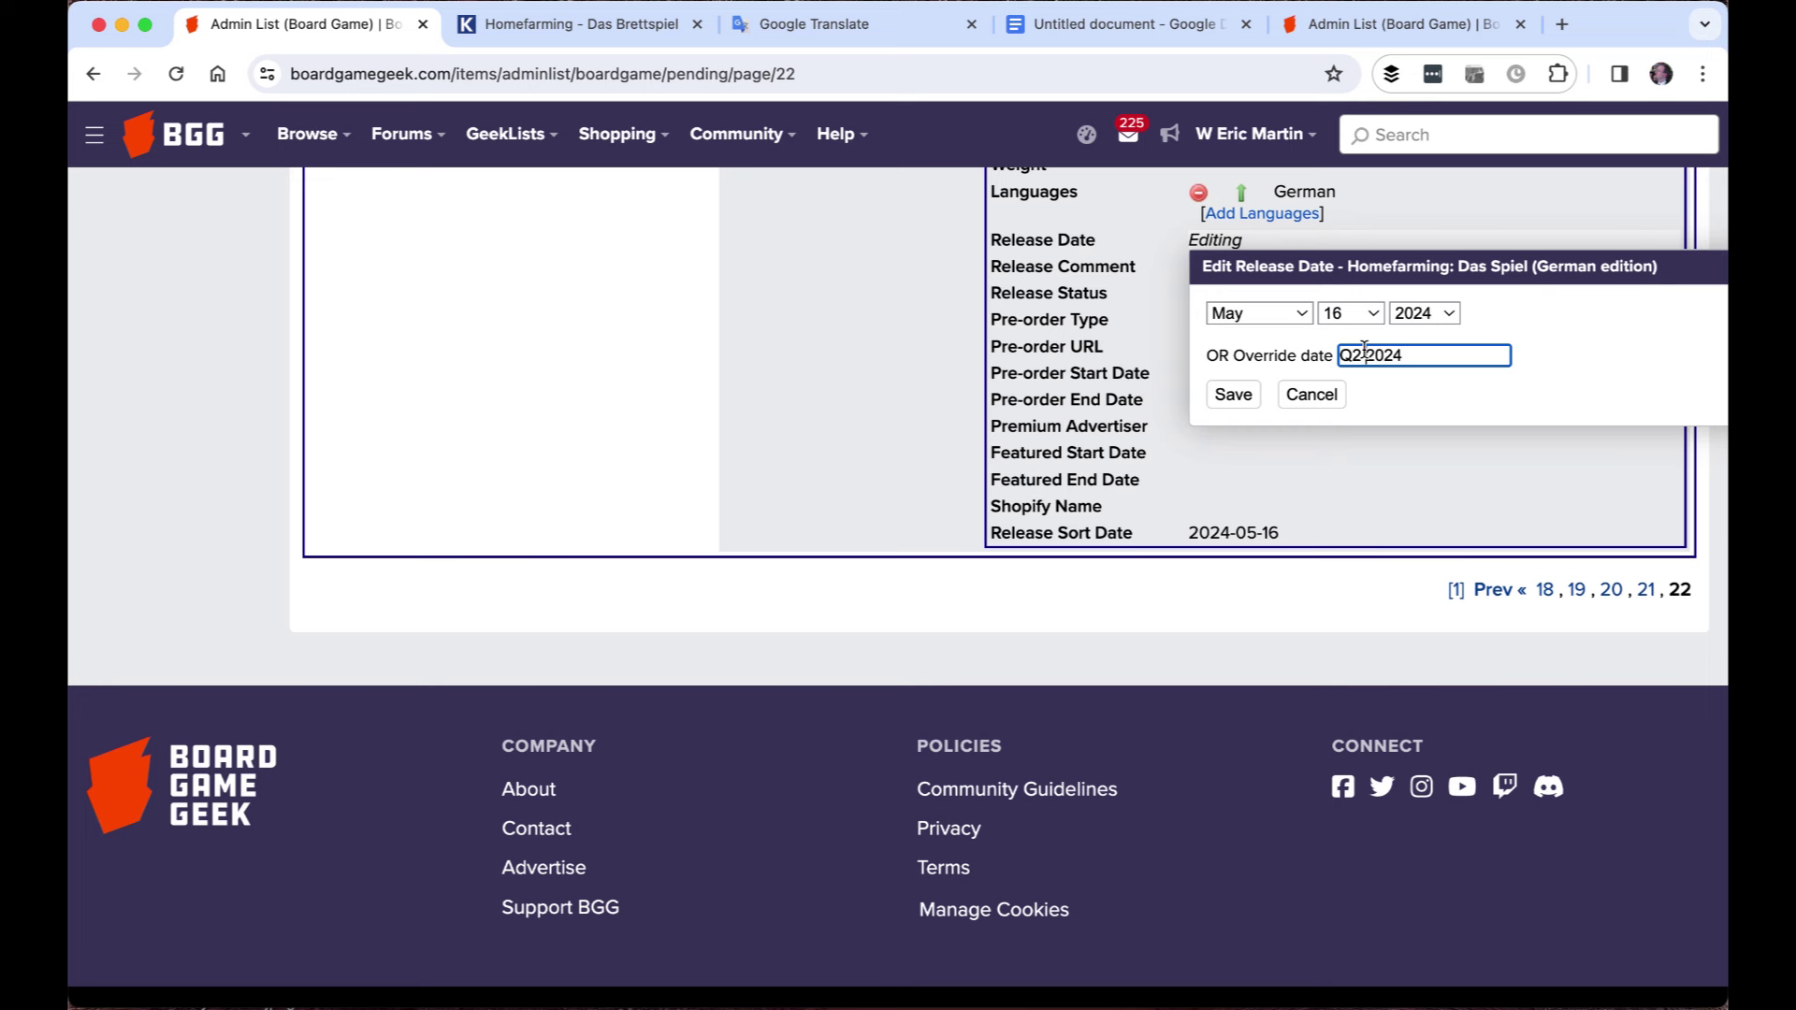
type("/Q3")
left_click_drag(1382, 357, 1340, 356)
type("Fall")
left_click_drag(1368, 352, 1291, 360)
type("M")
key("BackSpace")
type("Sep/Oct")
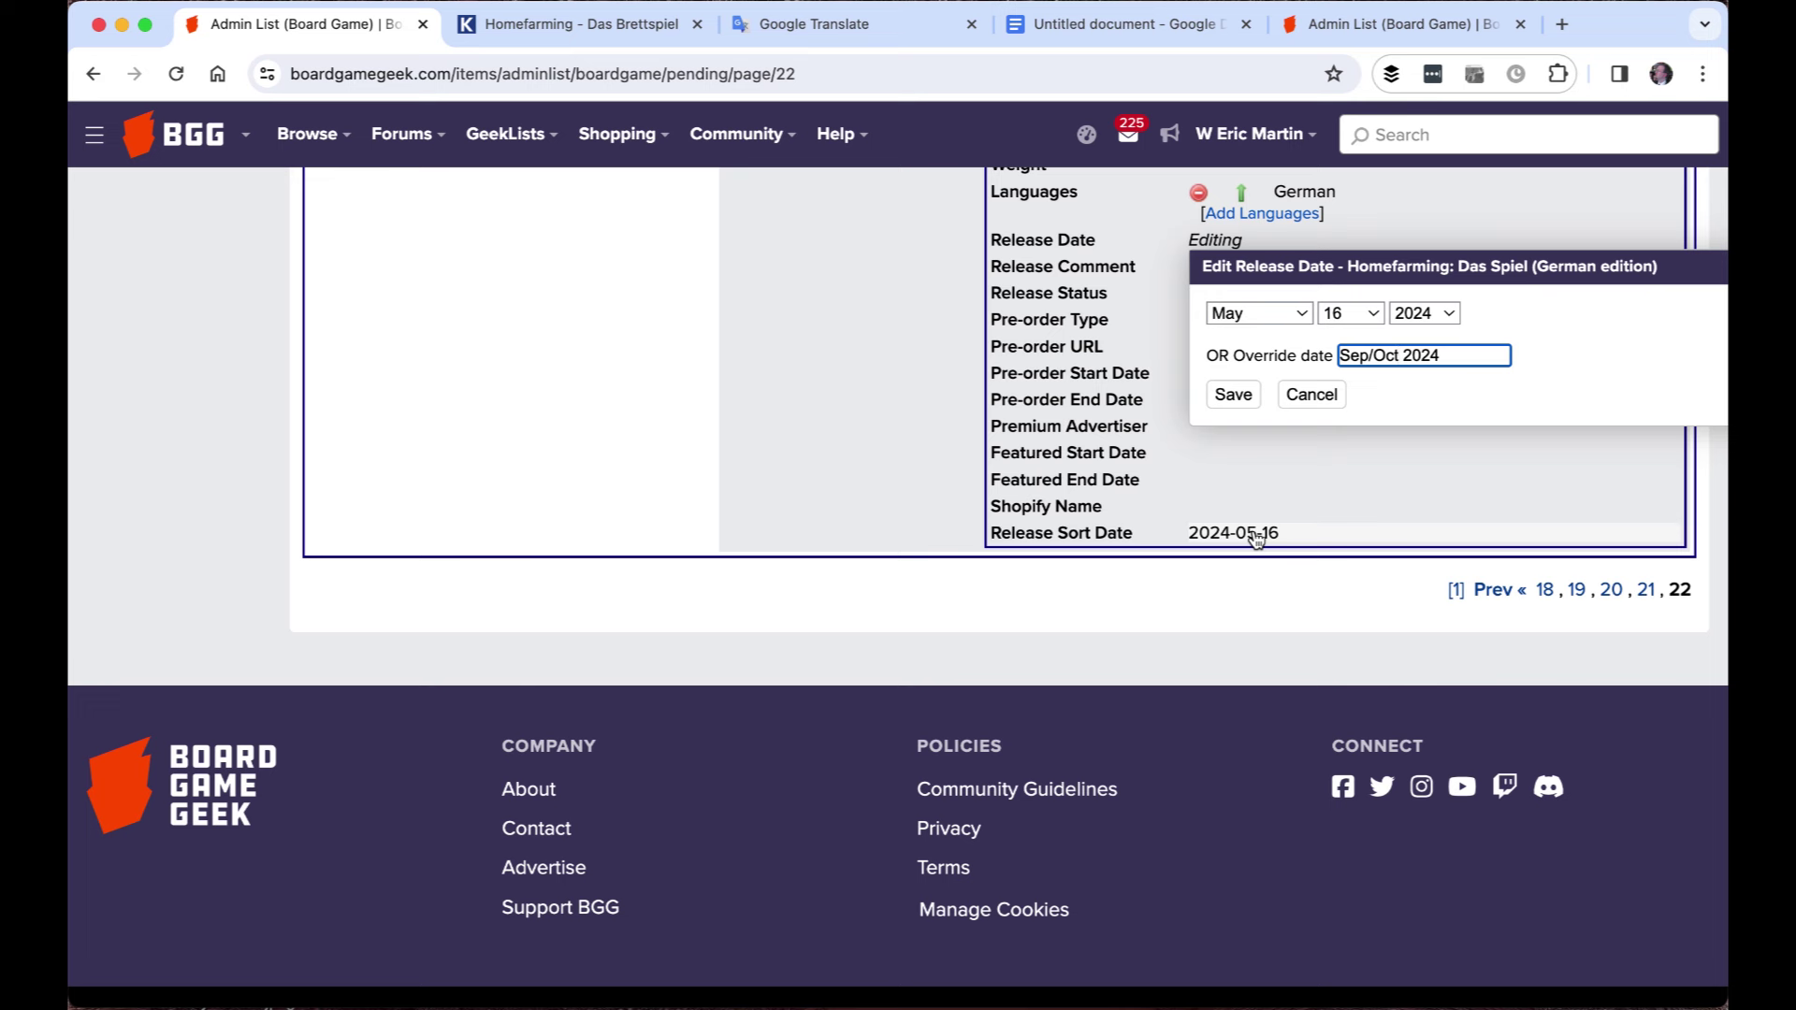
double_click(1396, 346)
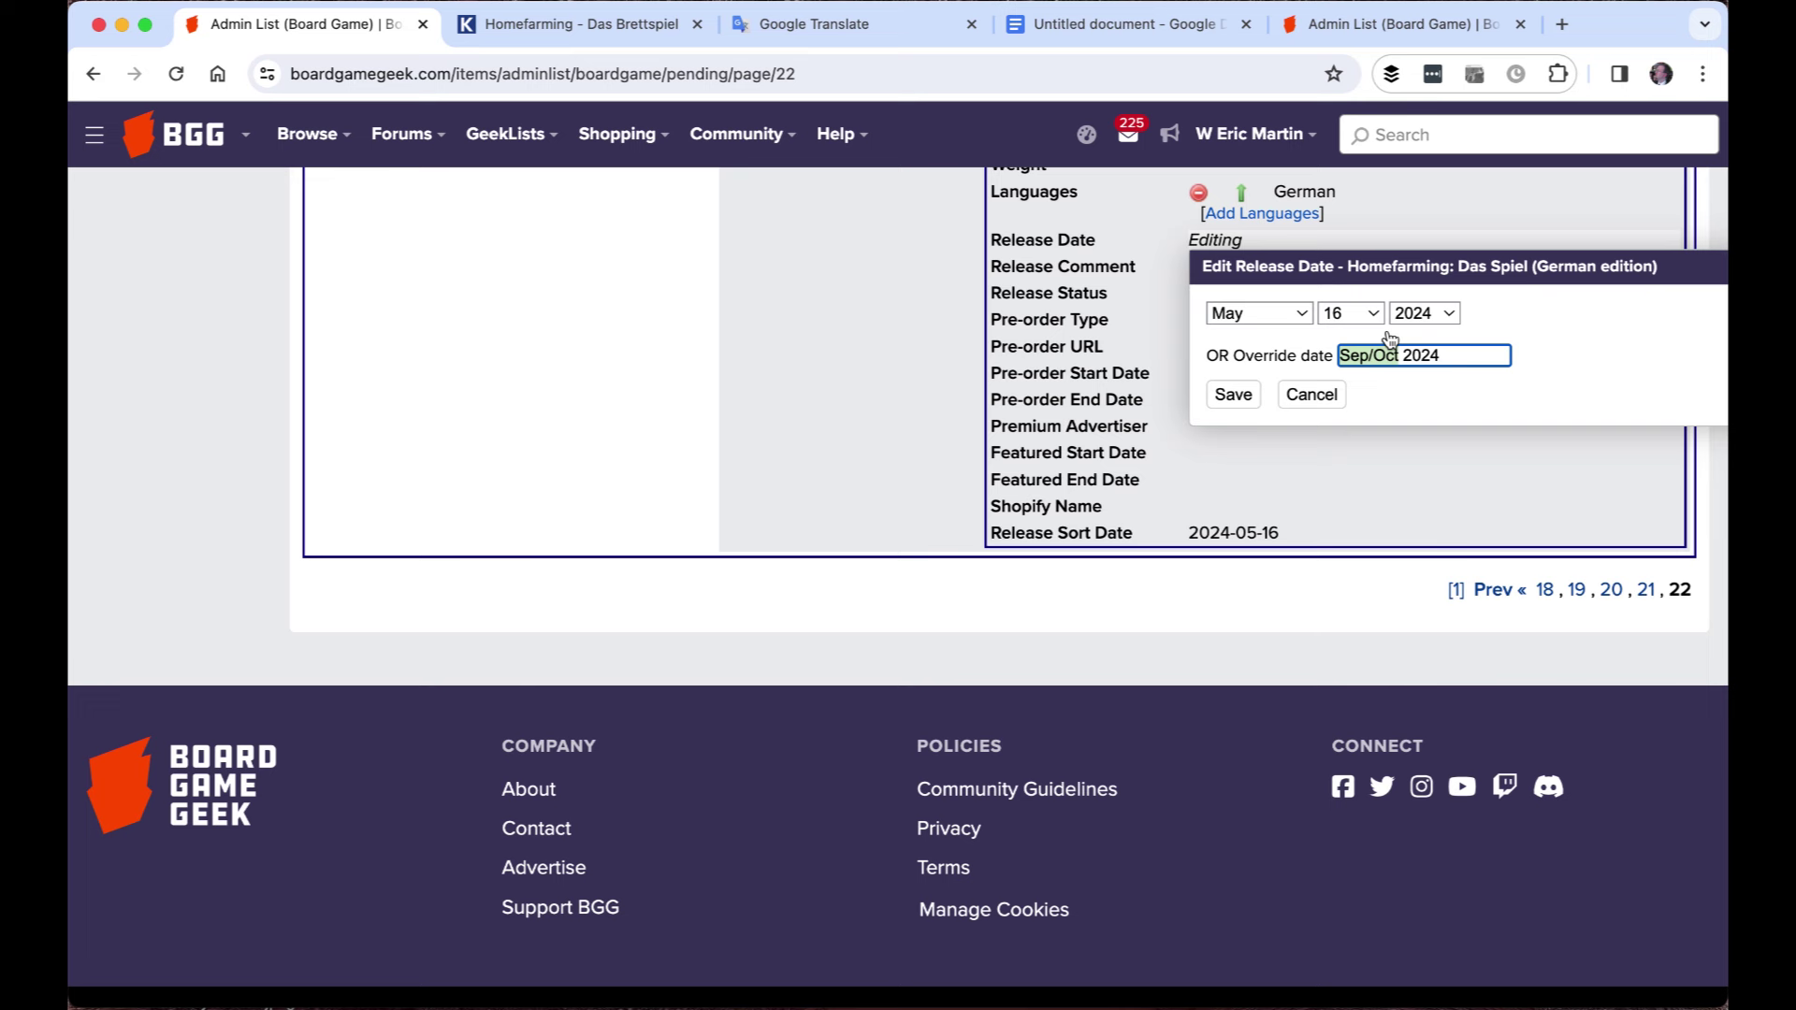
left_click(1448, 356, "shift")
key("BackSpace")
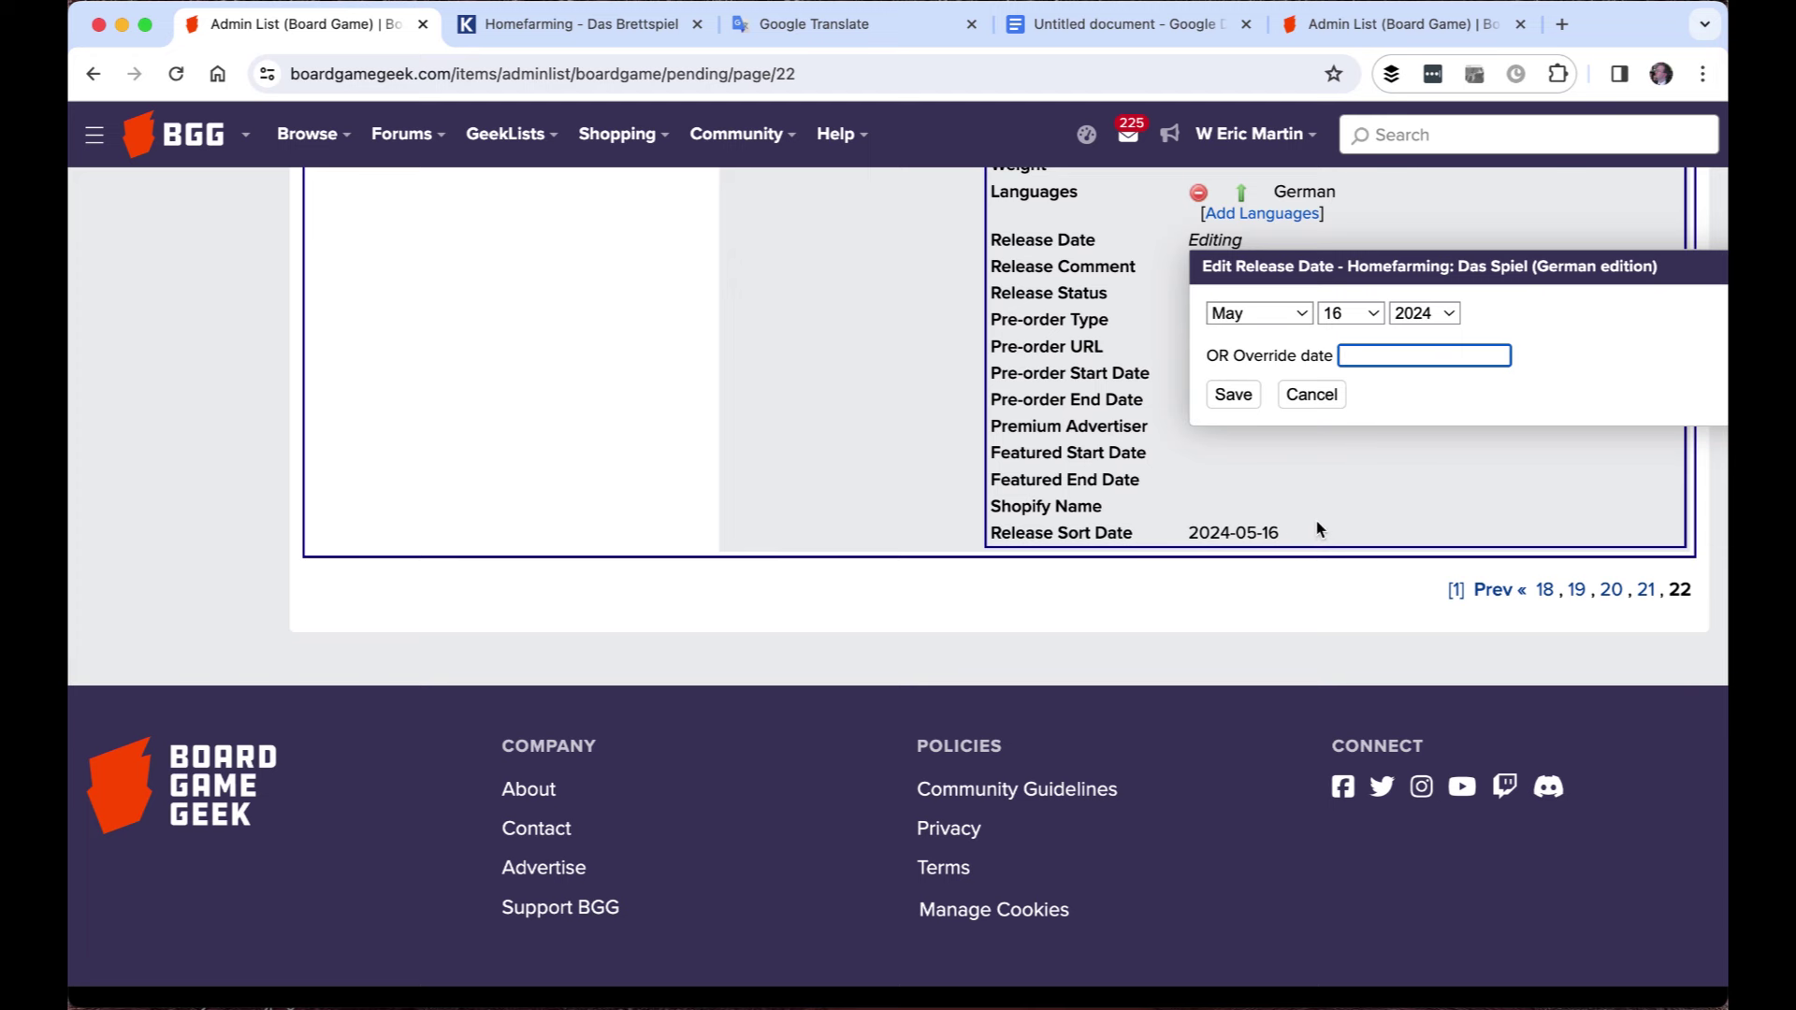
left_click(1323, 402)
Approve the Homefarming correction submission, dismissing a Towers of Ra! revision note
scroll(1345, 468, "up", 5)
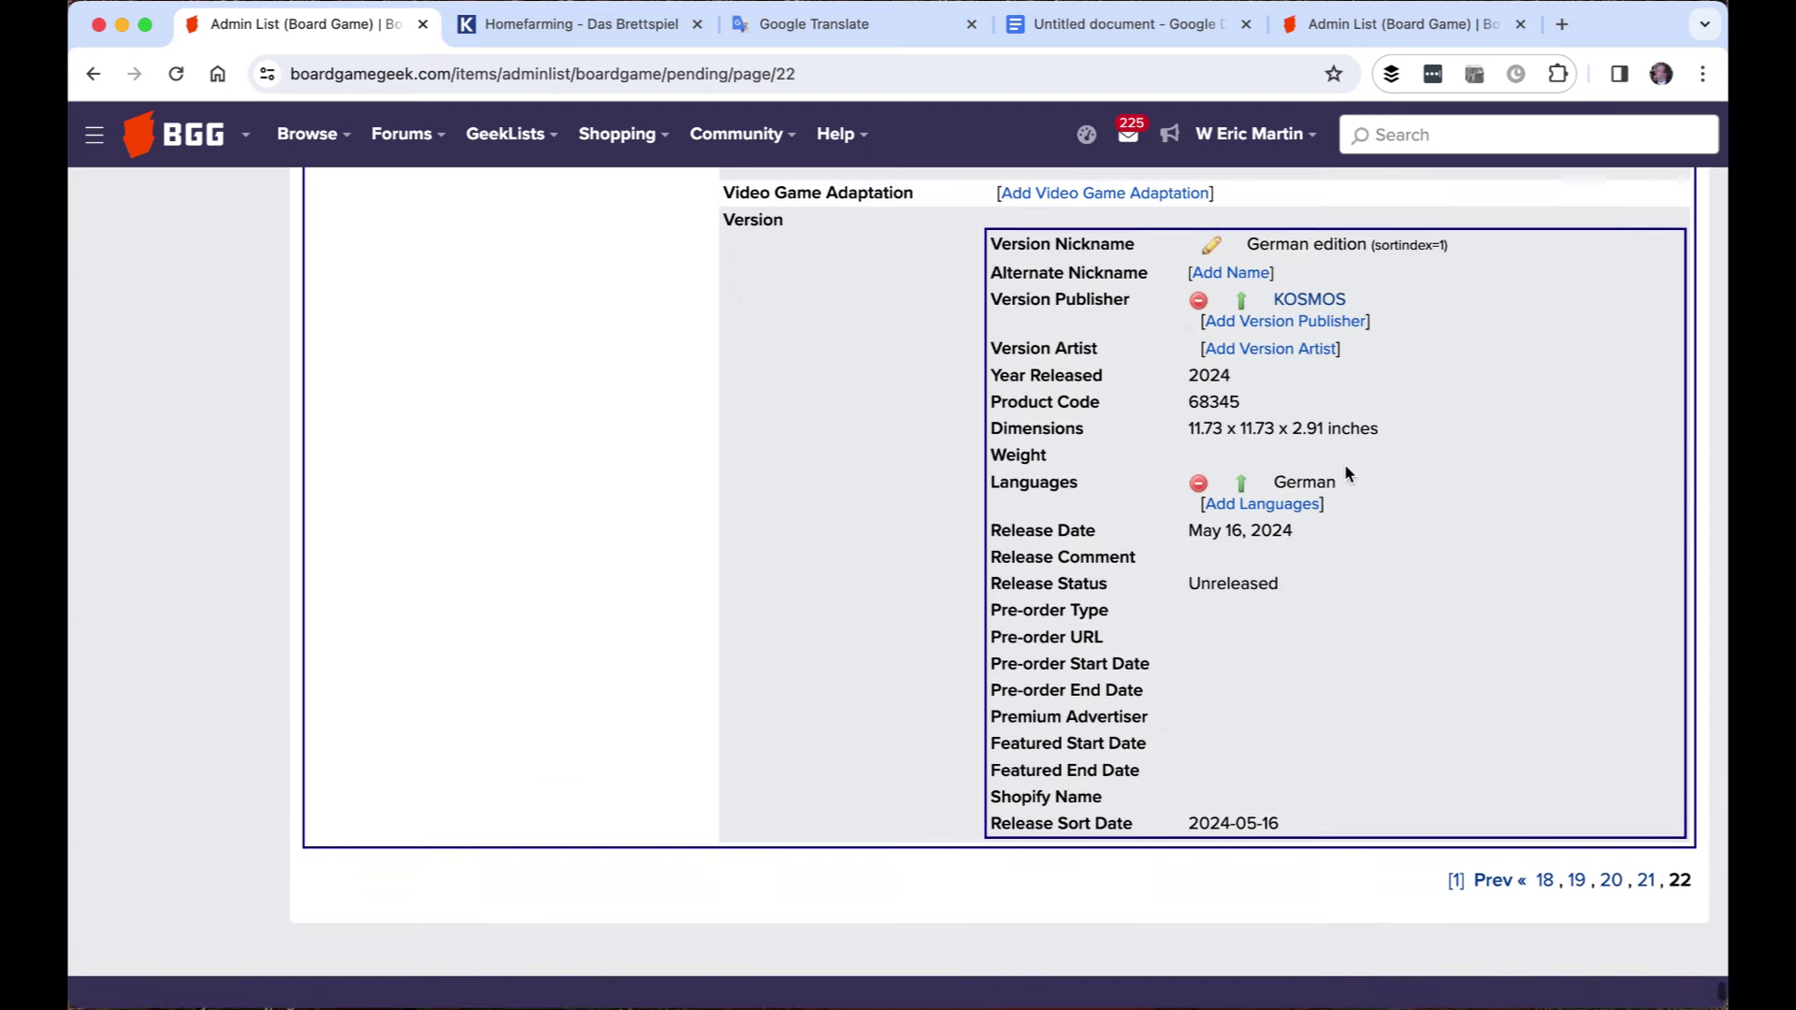
scroll(1396, 553, "up", 8)
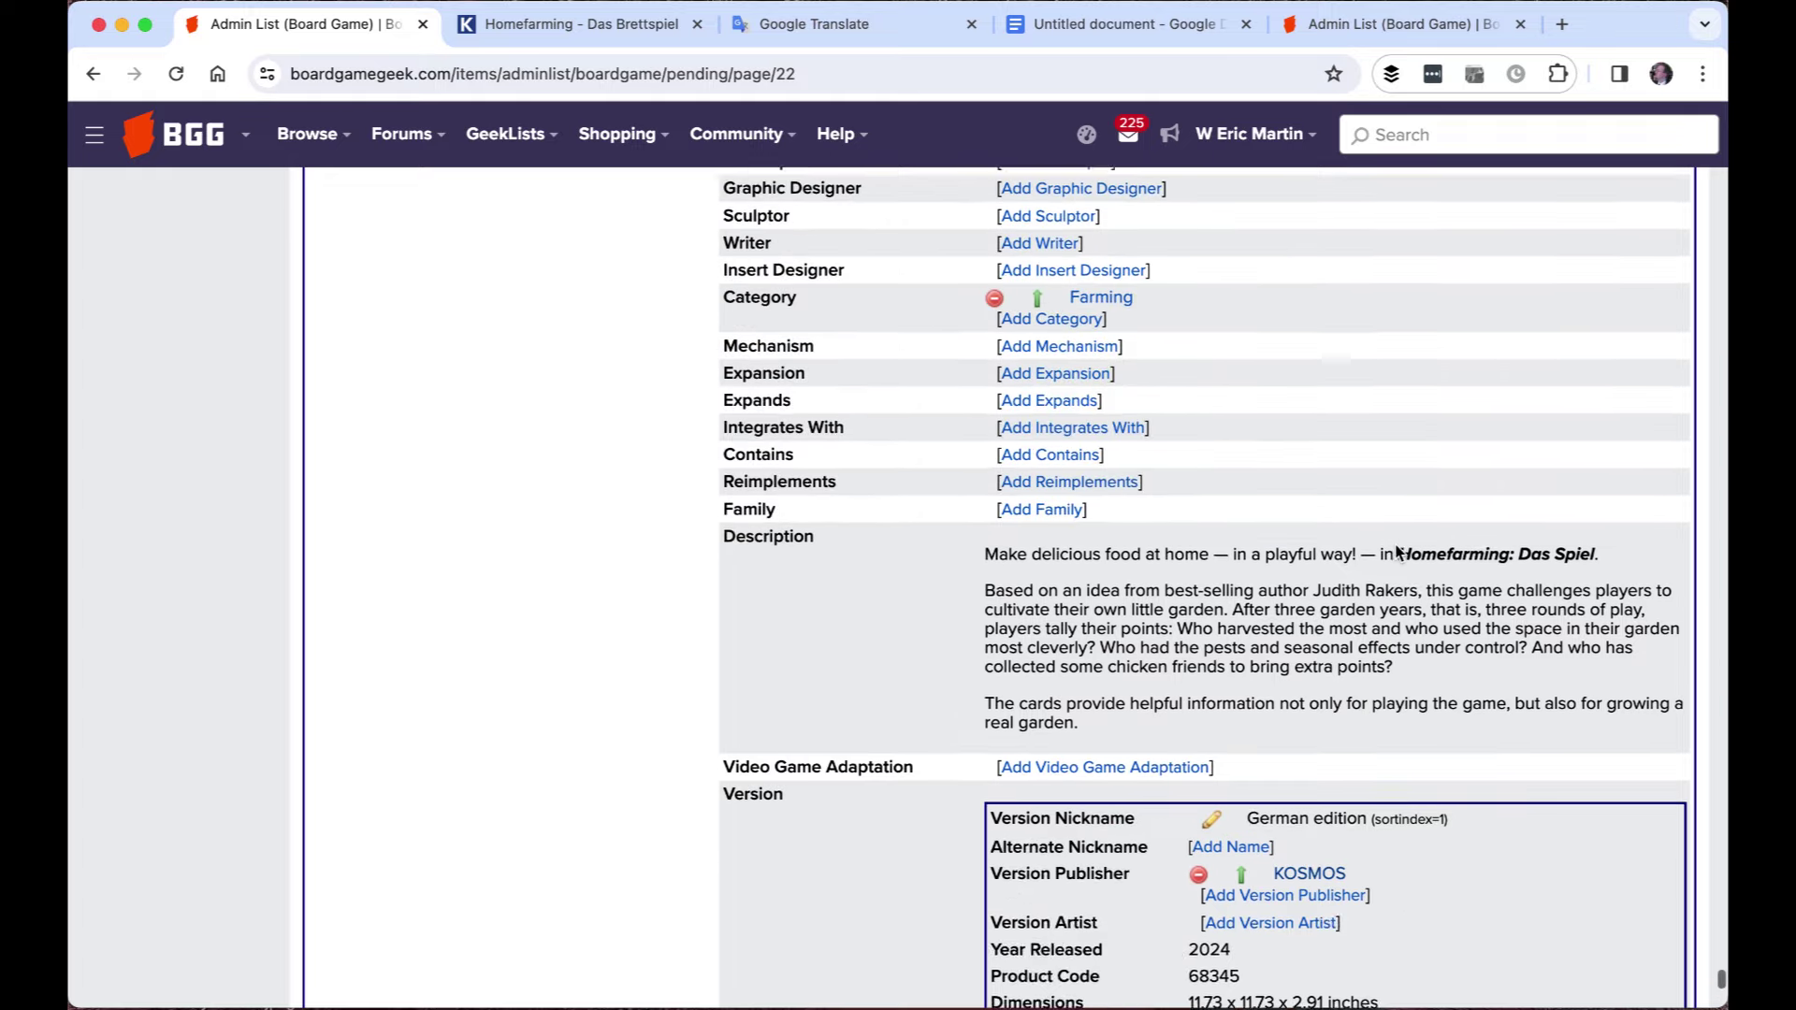
scroll(1396, 553, "up", 4)
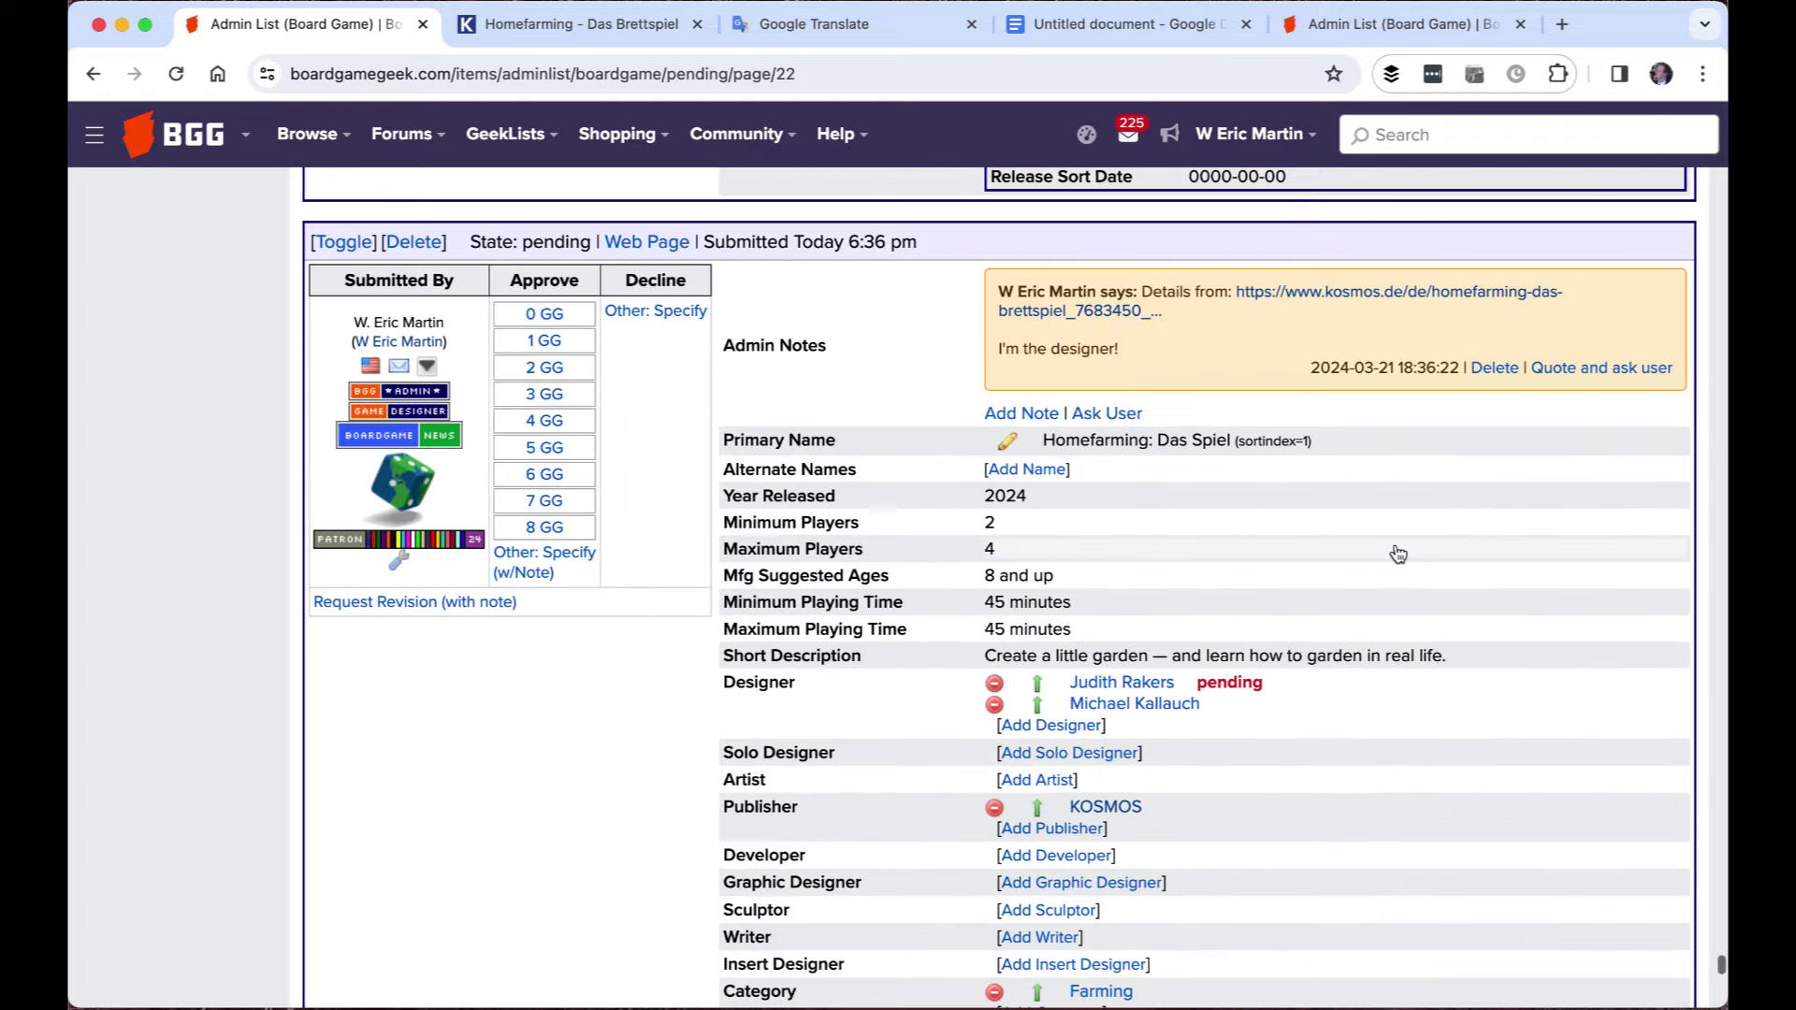
left_click(546, 397)
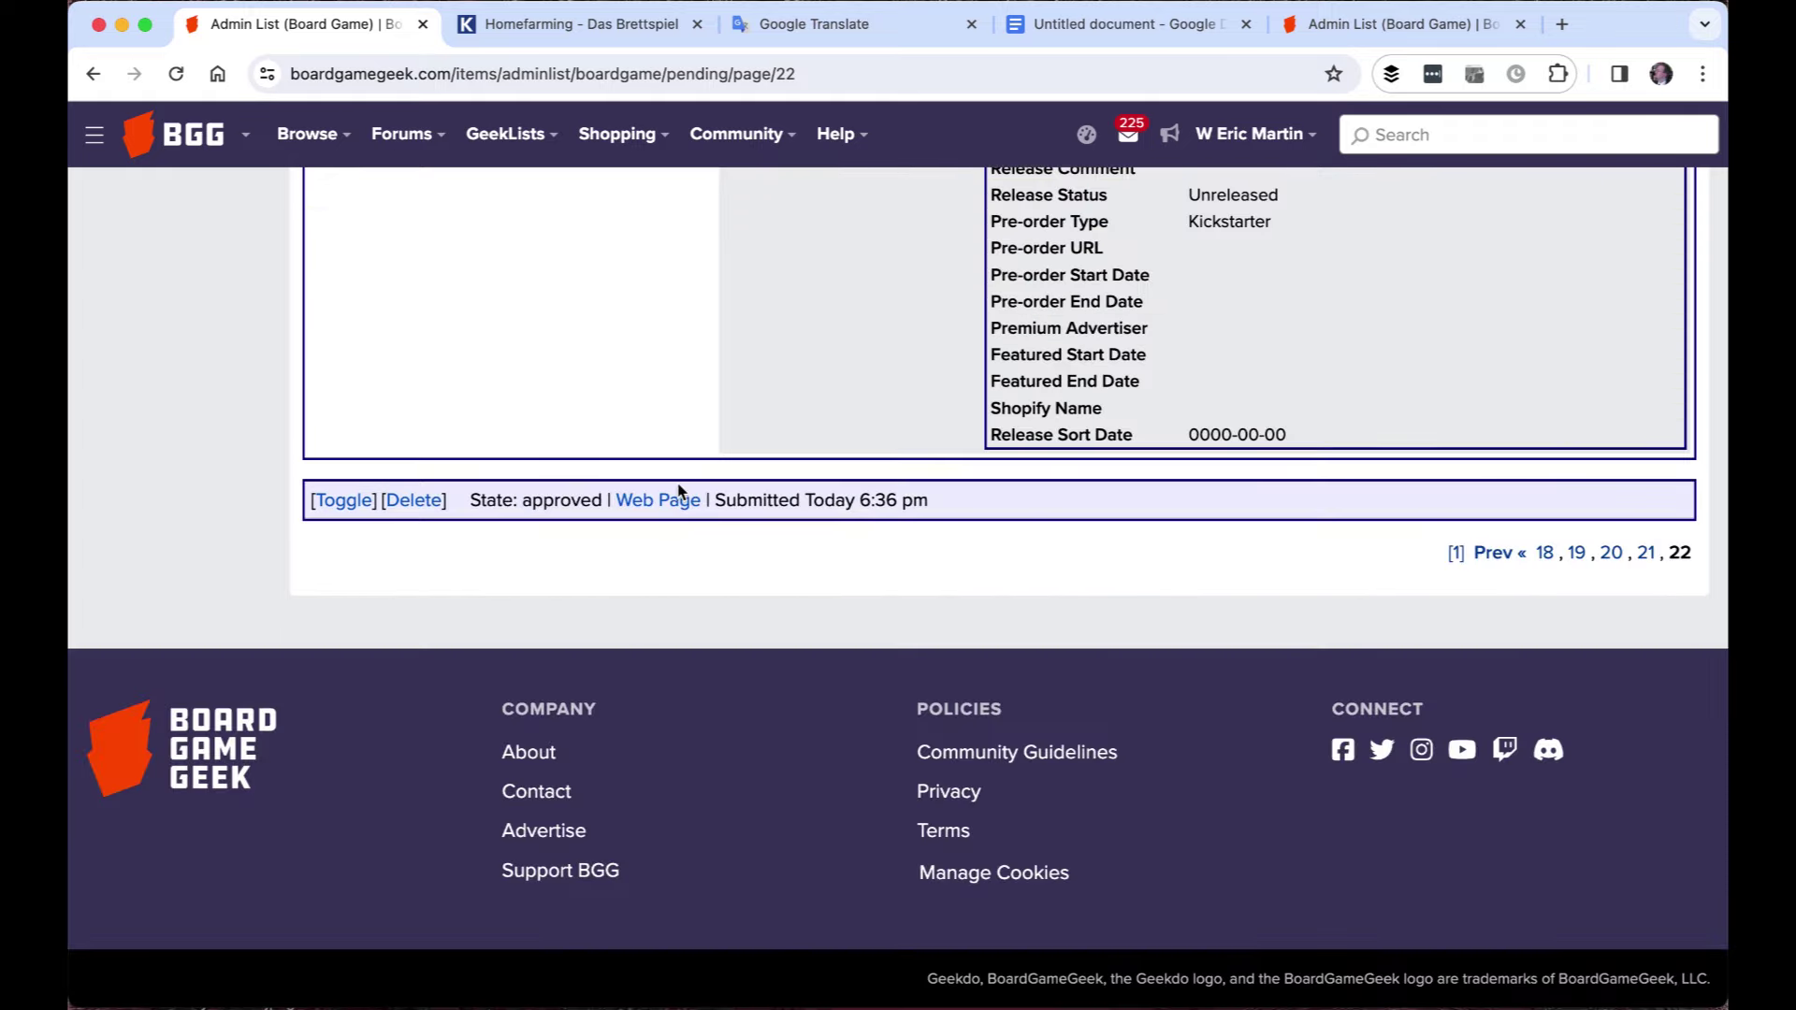
scroll(720, 621, "up", 15)
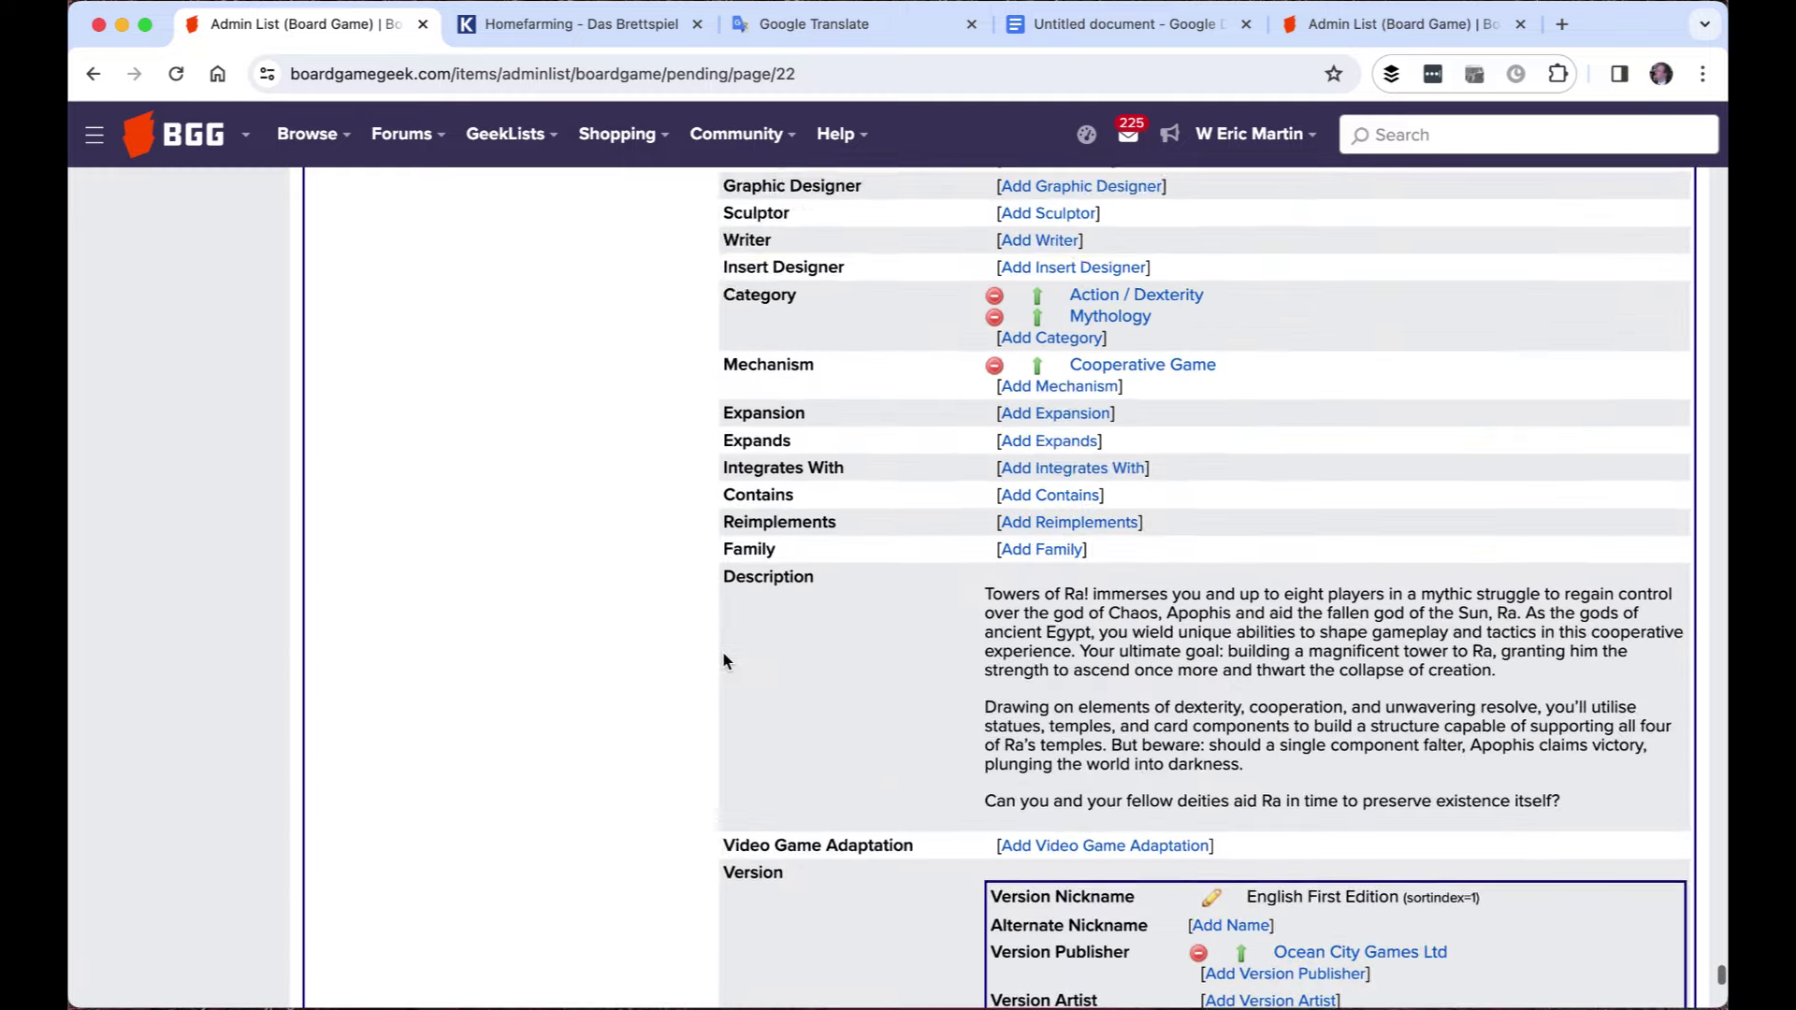
scroll(725, 655, "up", 3)
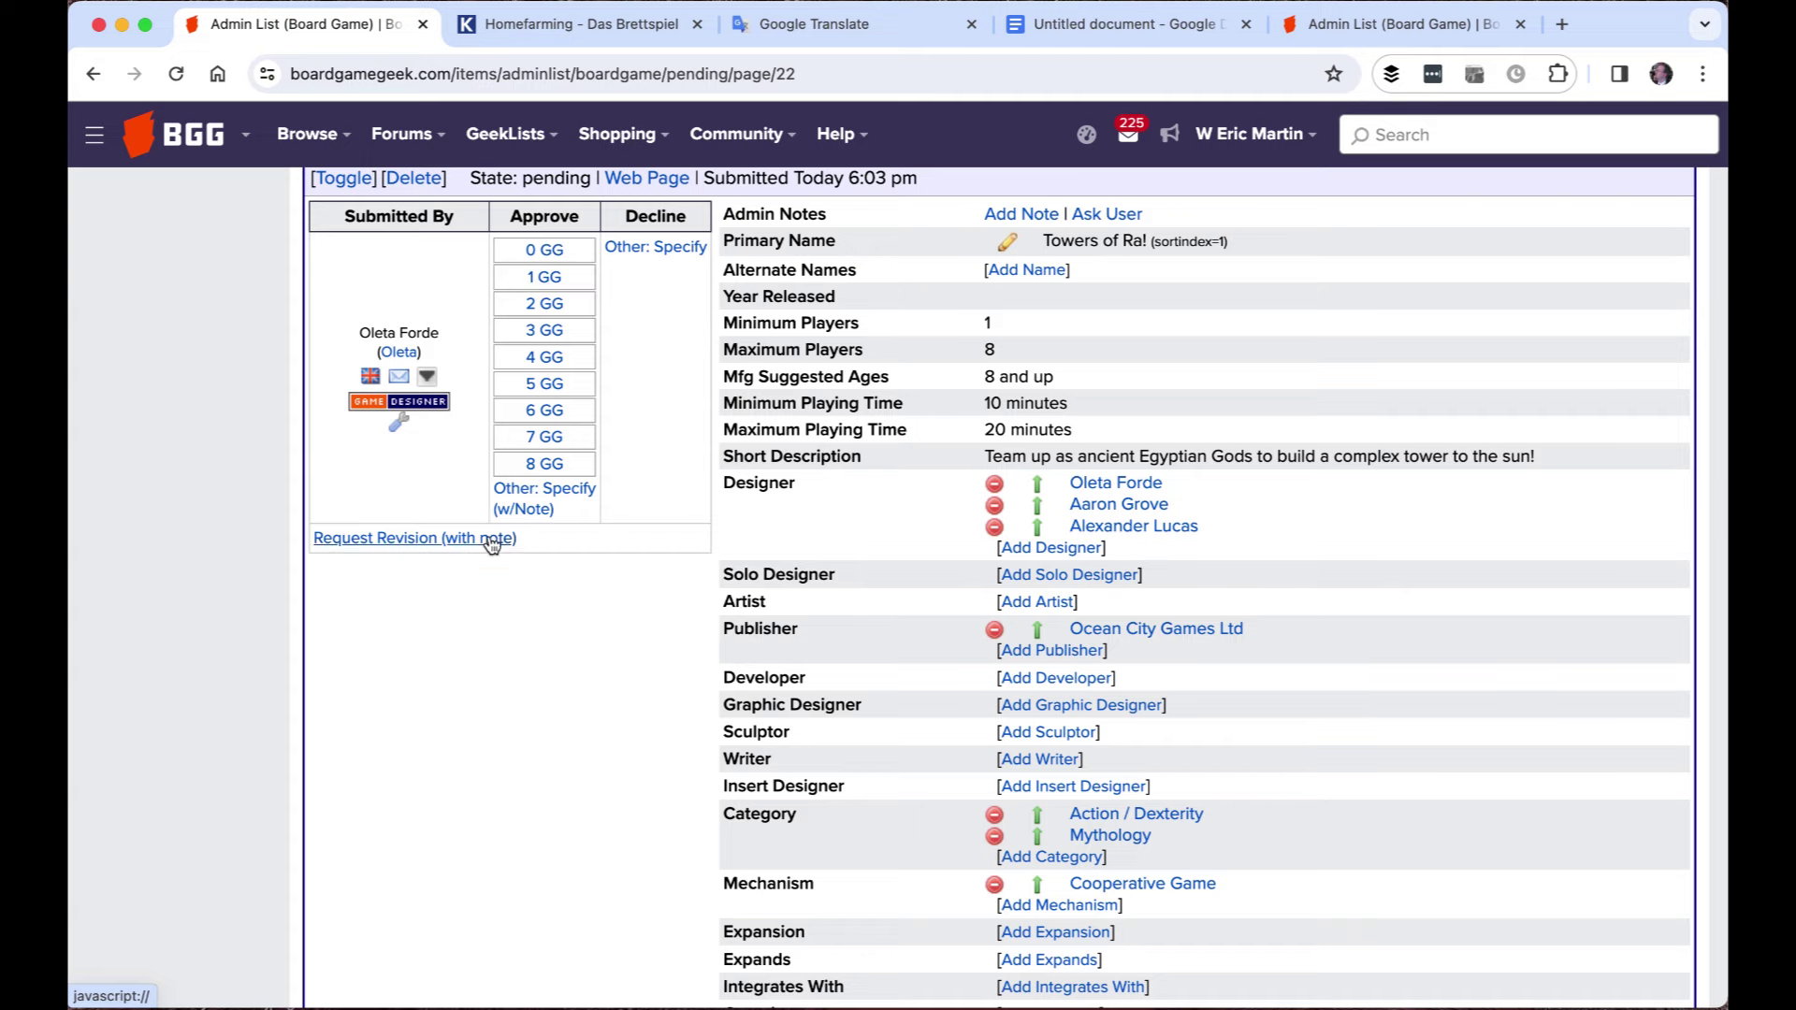
left_click(455, 542)
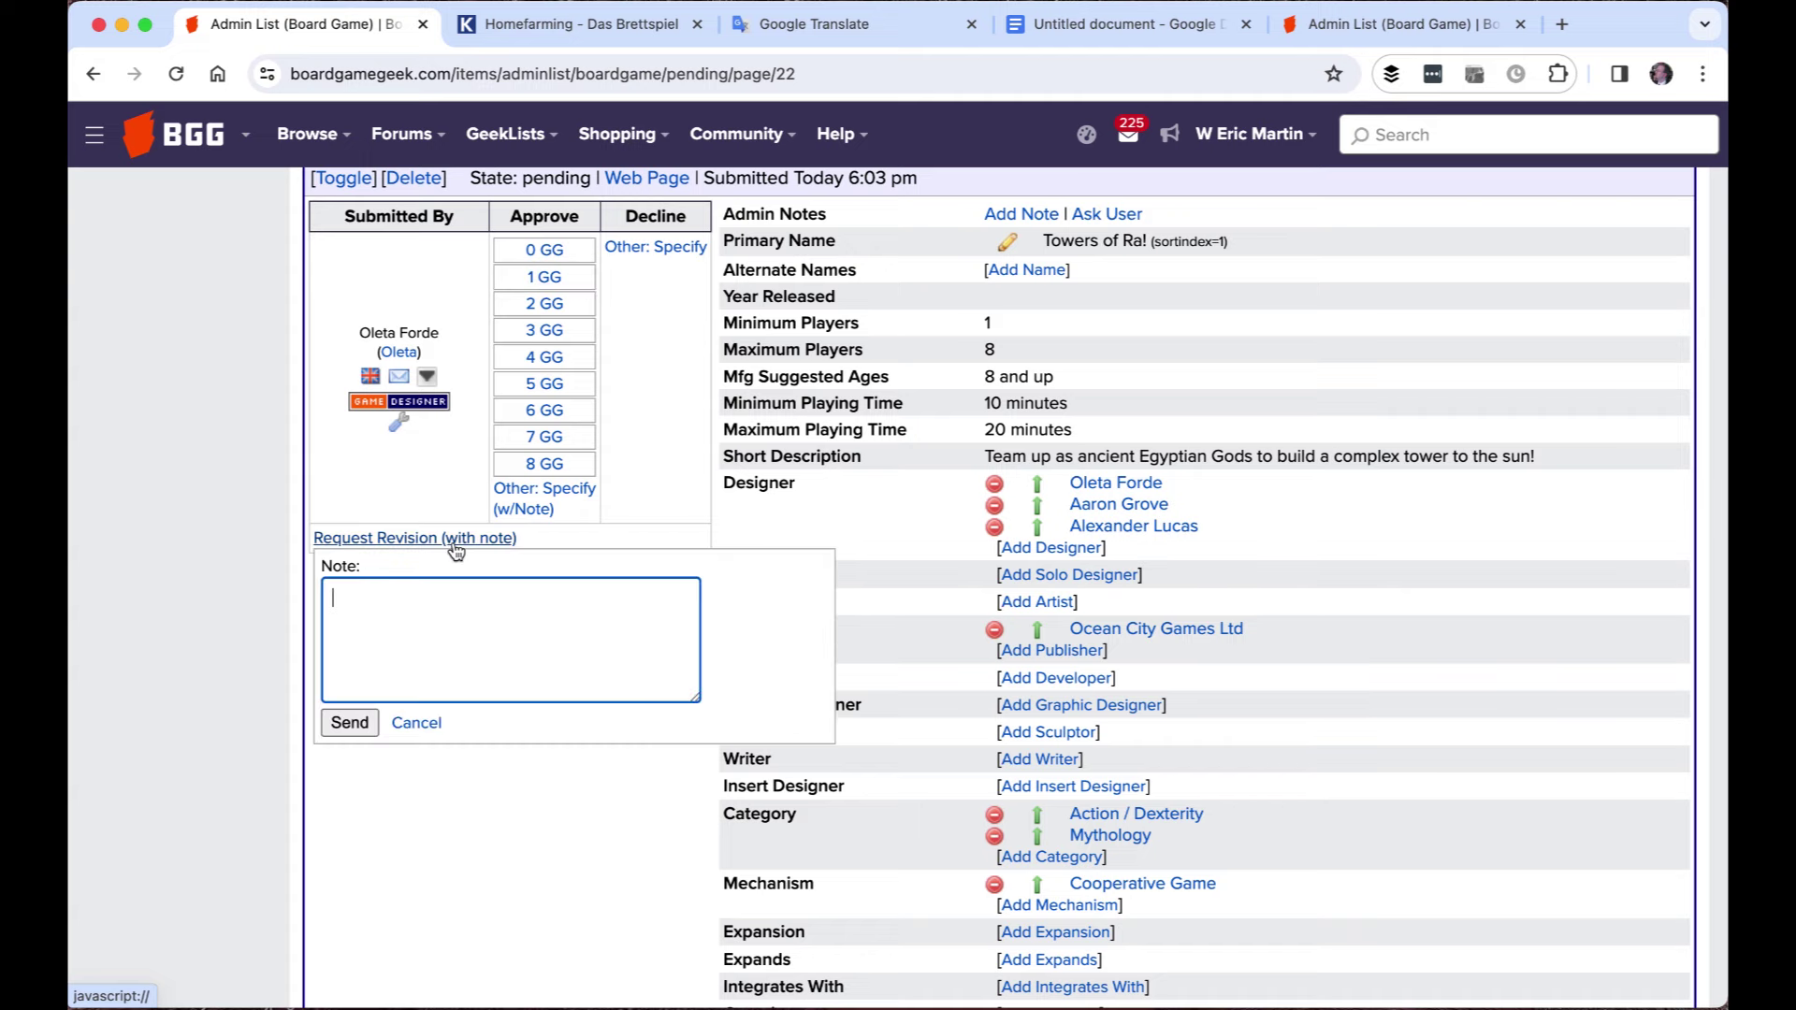
left_click(416, 723)
Set the Towers of Ra! year released to 2025
scroll(776, 670, "down", 2)
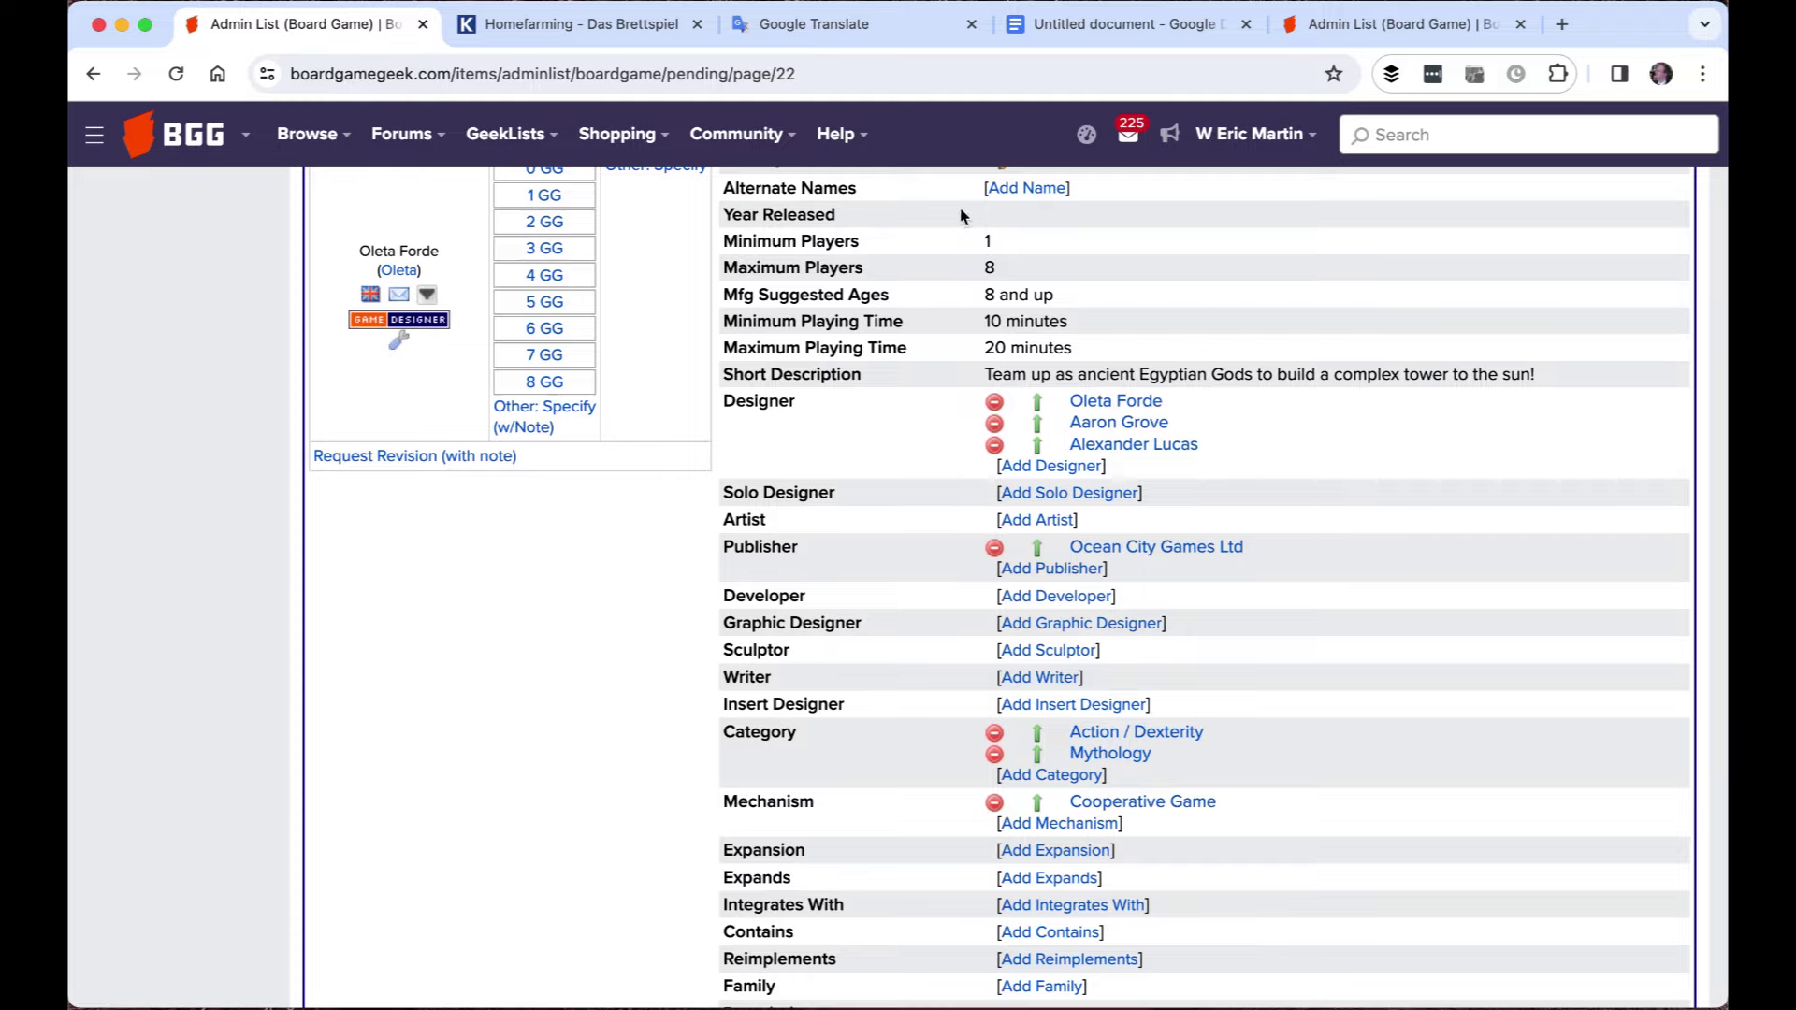
scroll(1022, 246, "down", 10)
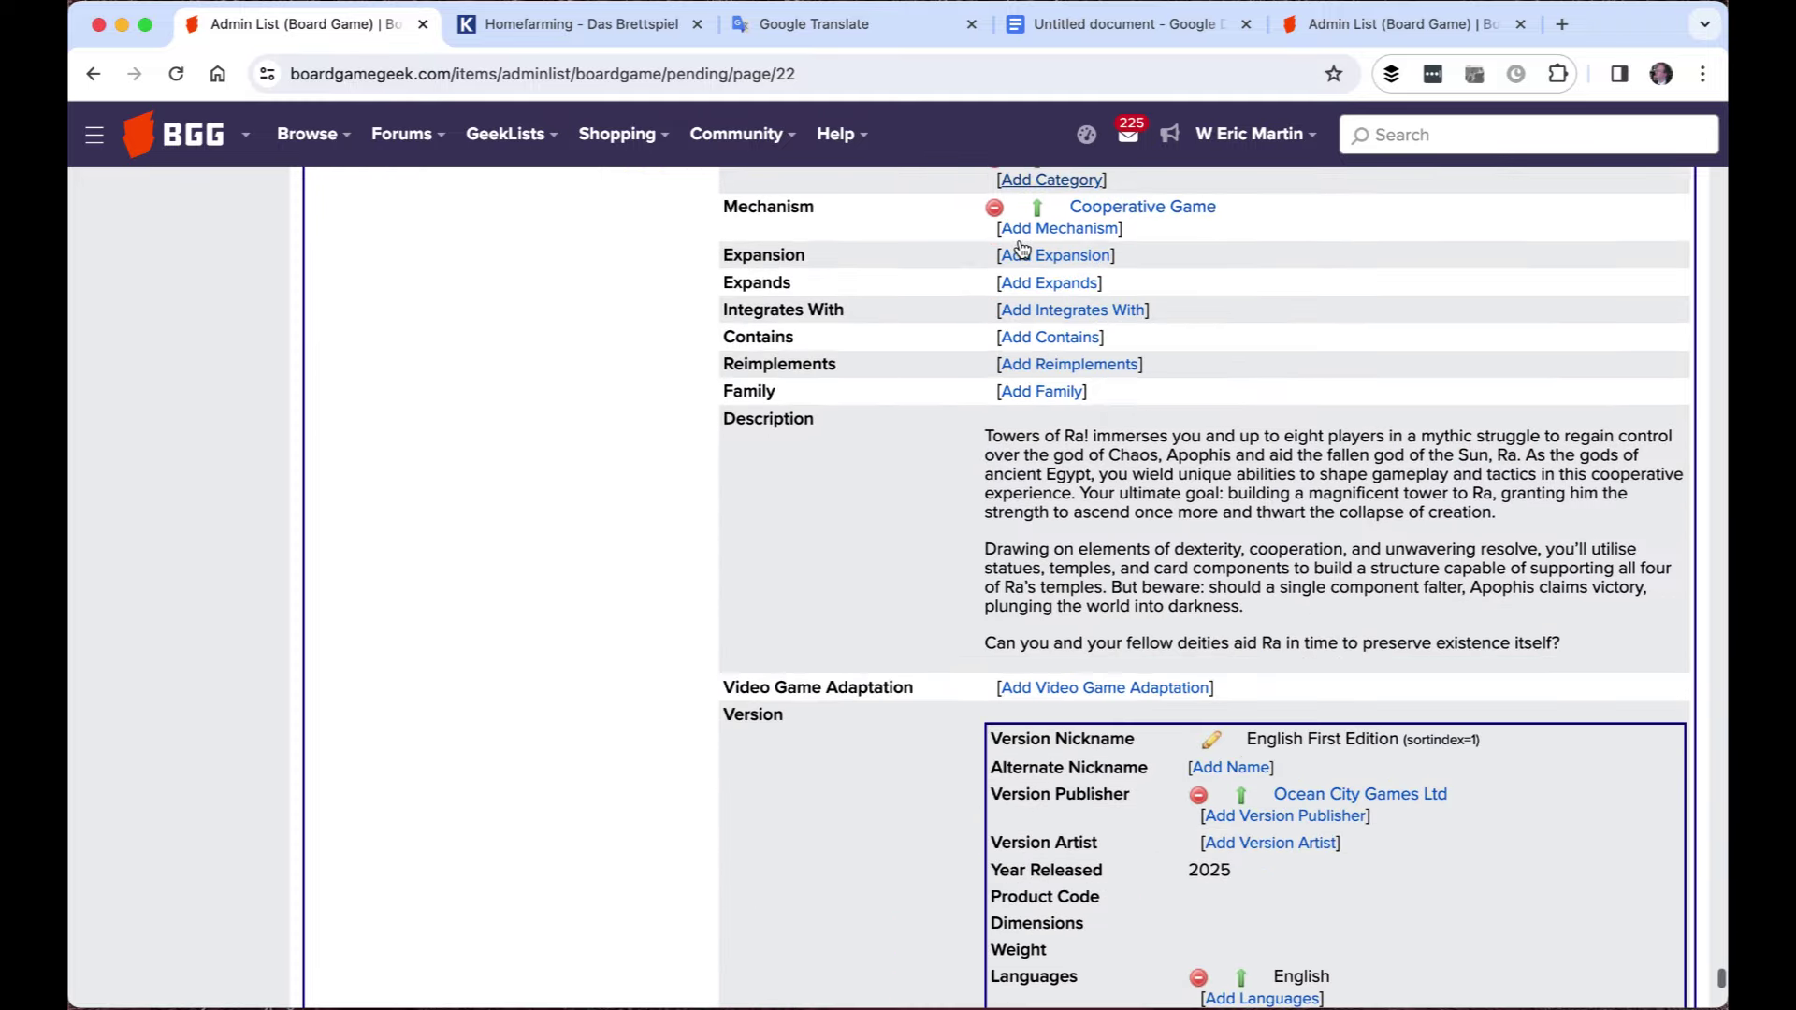
scroll(1021, 245, "down", 1)
scroll(1022, 245, "up", 5)
scroll(1256, 536, "down", 6)
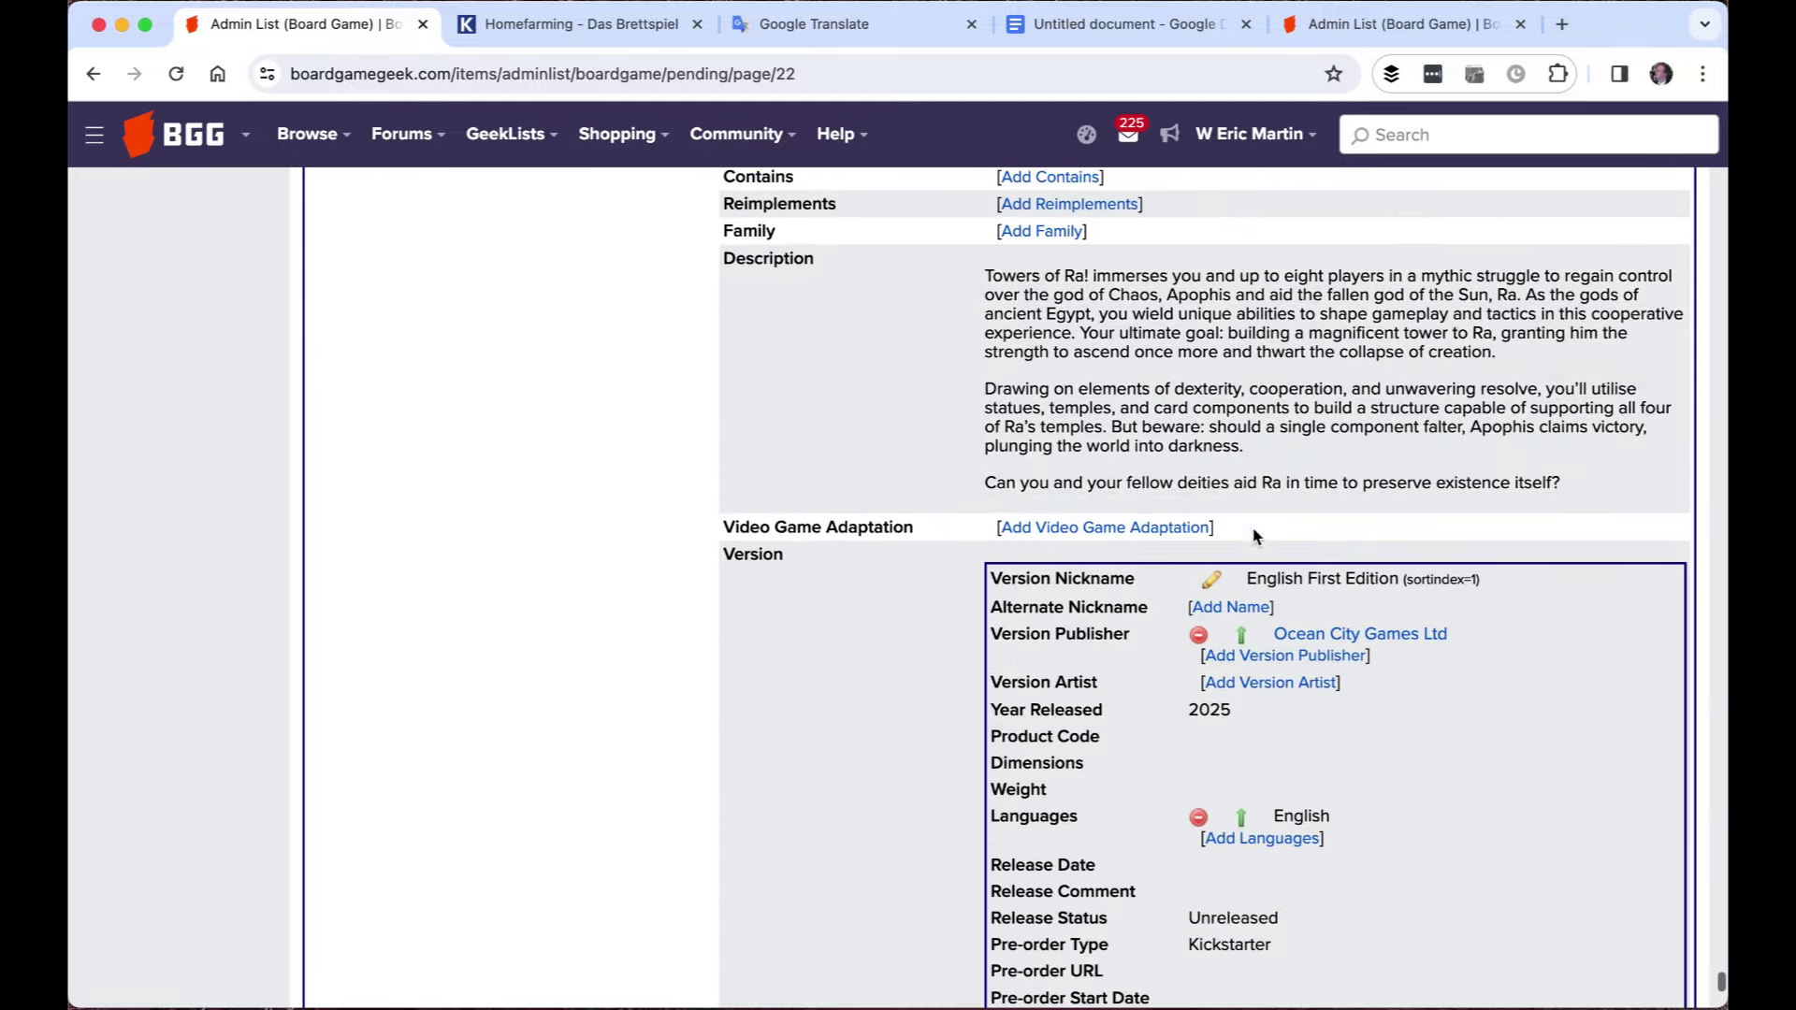
scroll(1234, 708, "down", 20)
scroll(1236, 708, "up", 3)
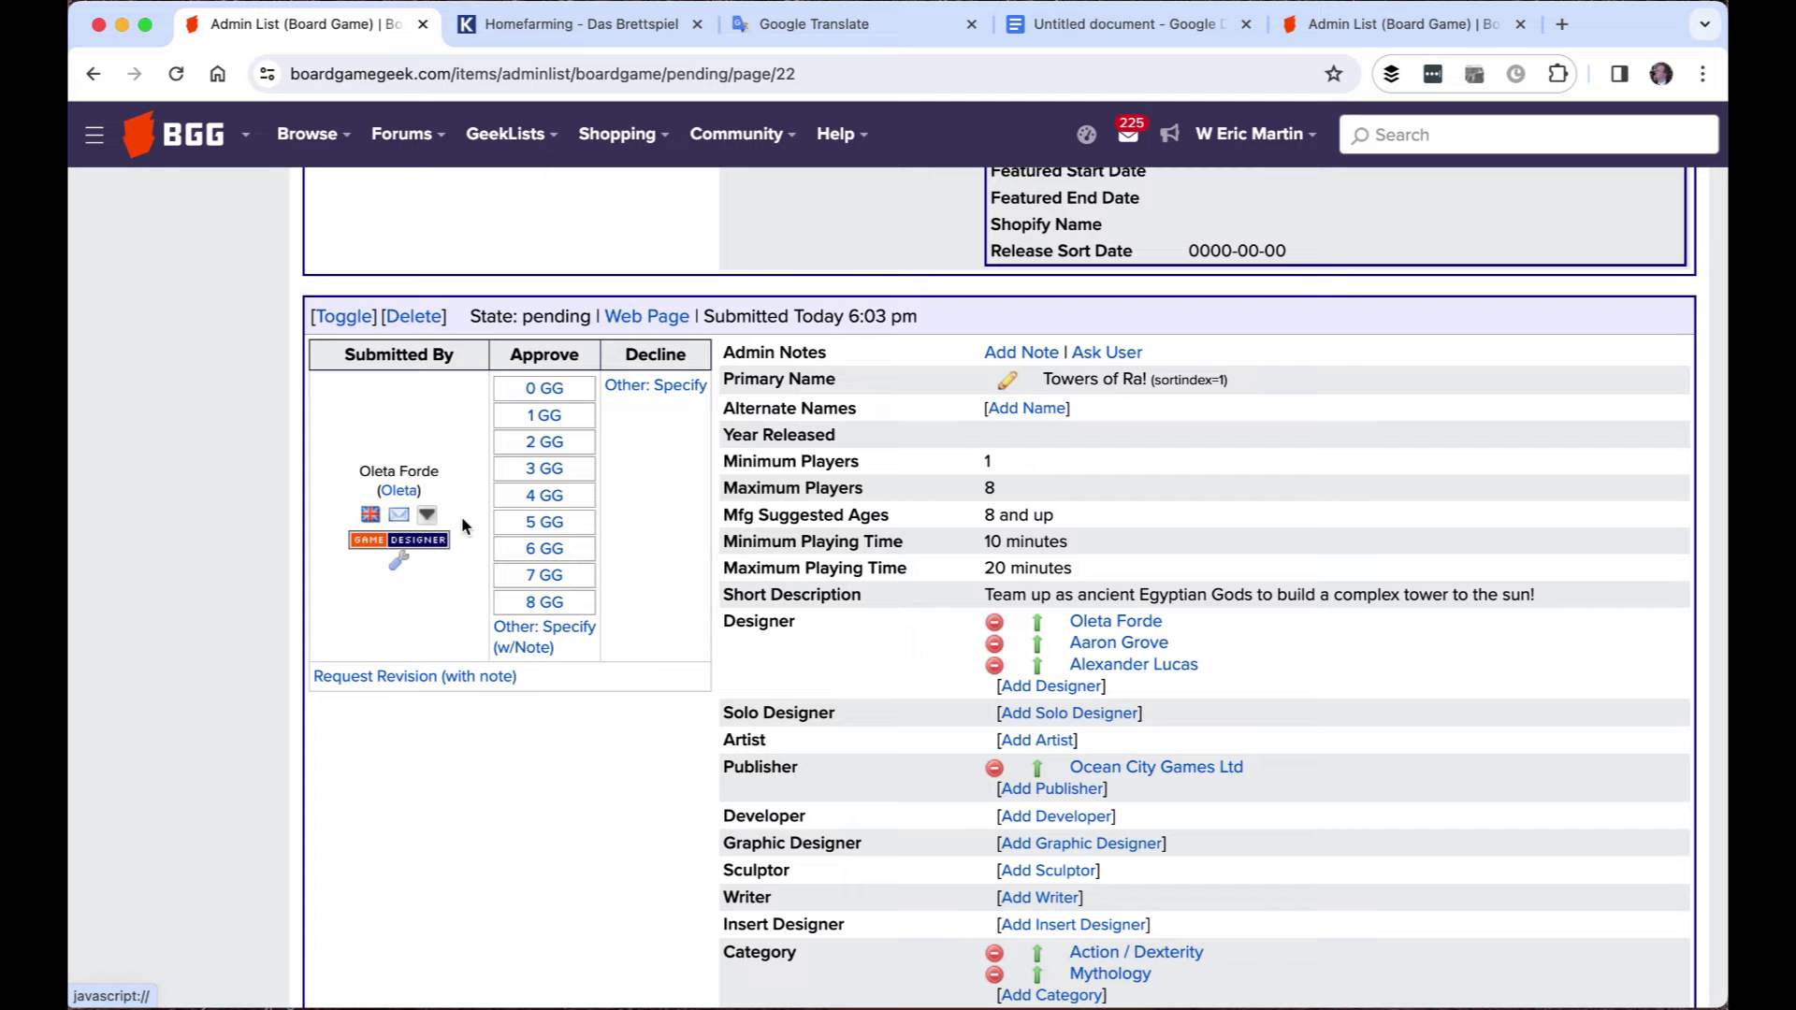
left_click(1064, 436)
type("202")
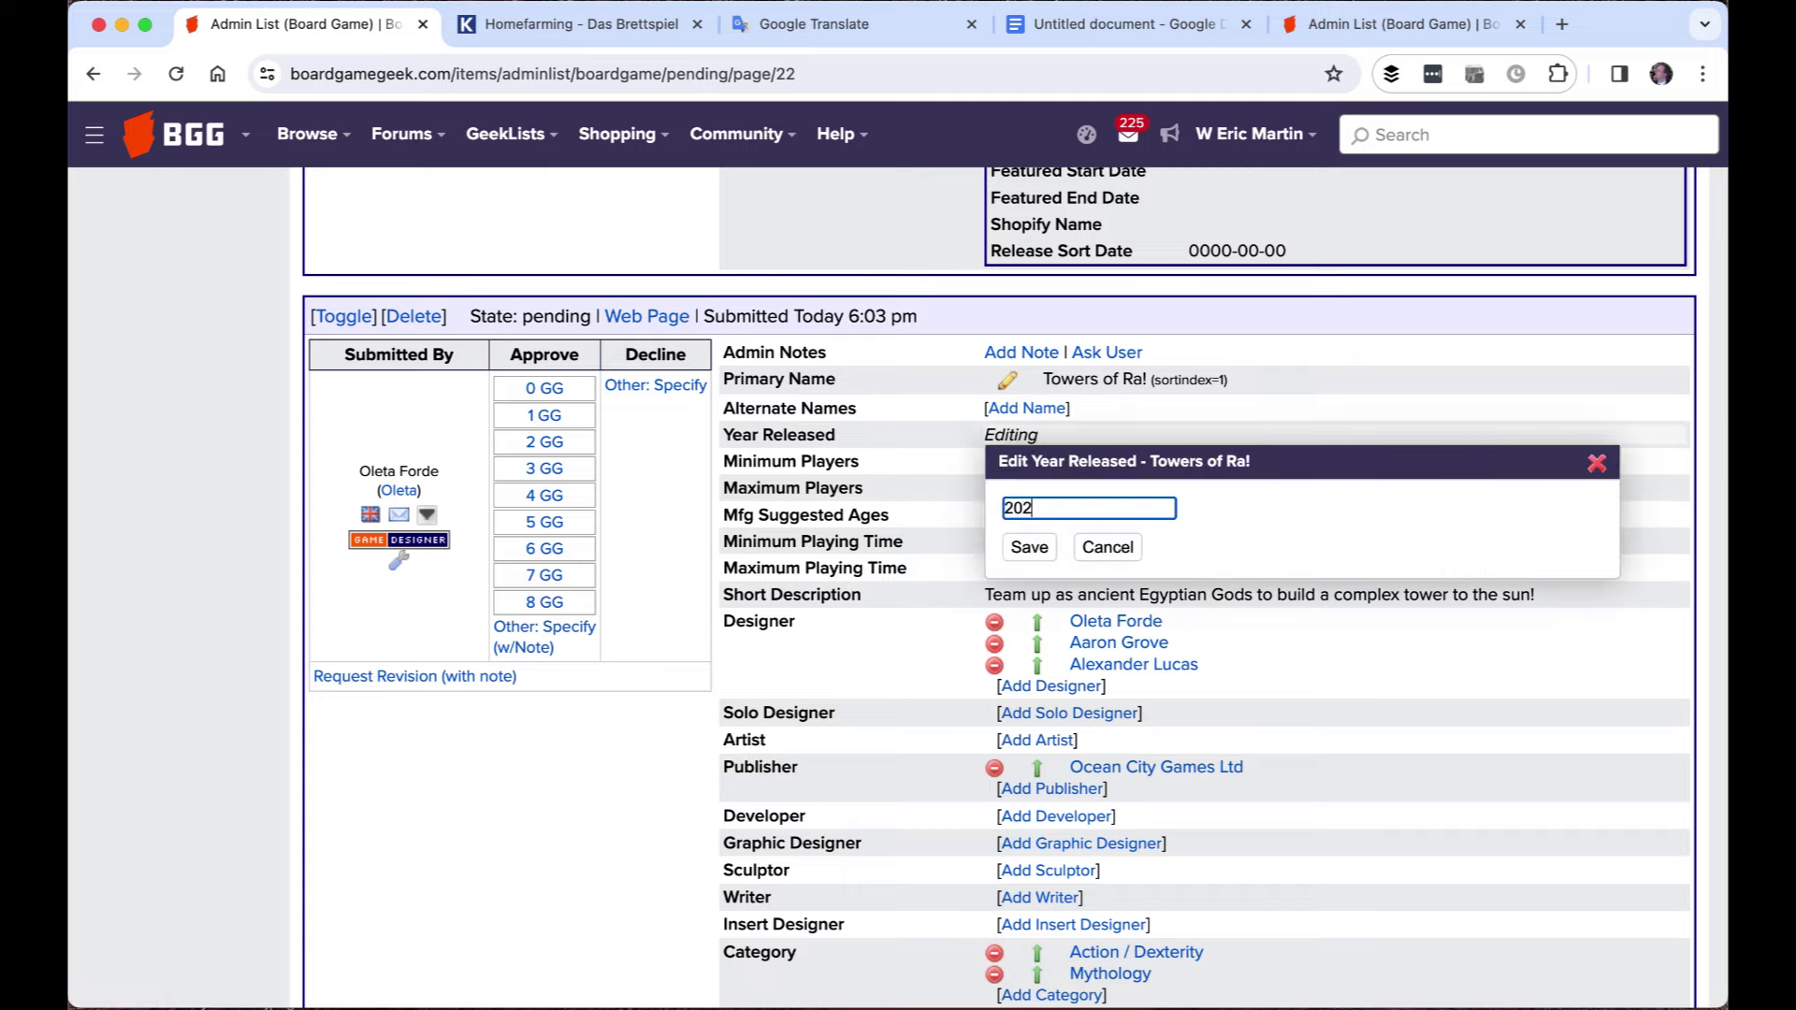
type("5")
key("Return")
Review the bottom of page 22, including the Premium Advertiser field and Web Page link
scroll(1259, 532, "down", 3)
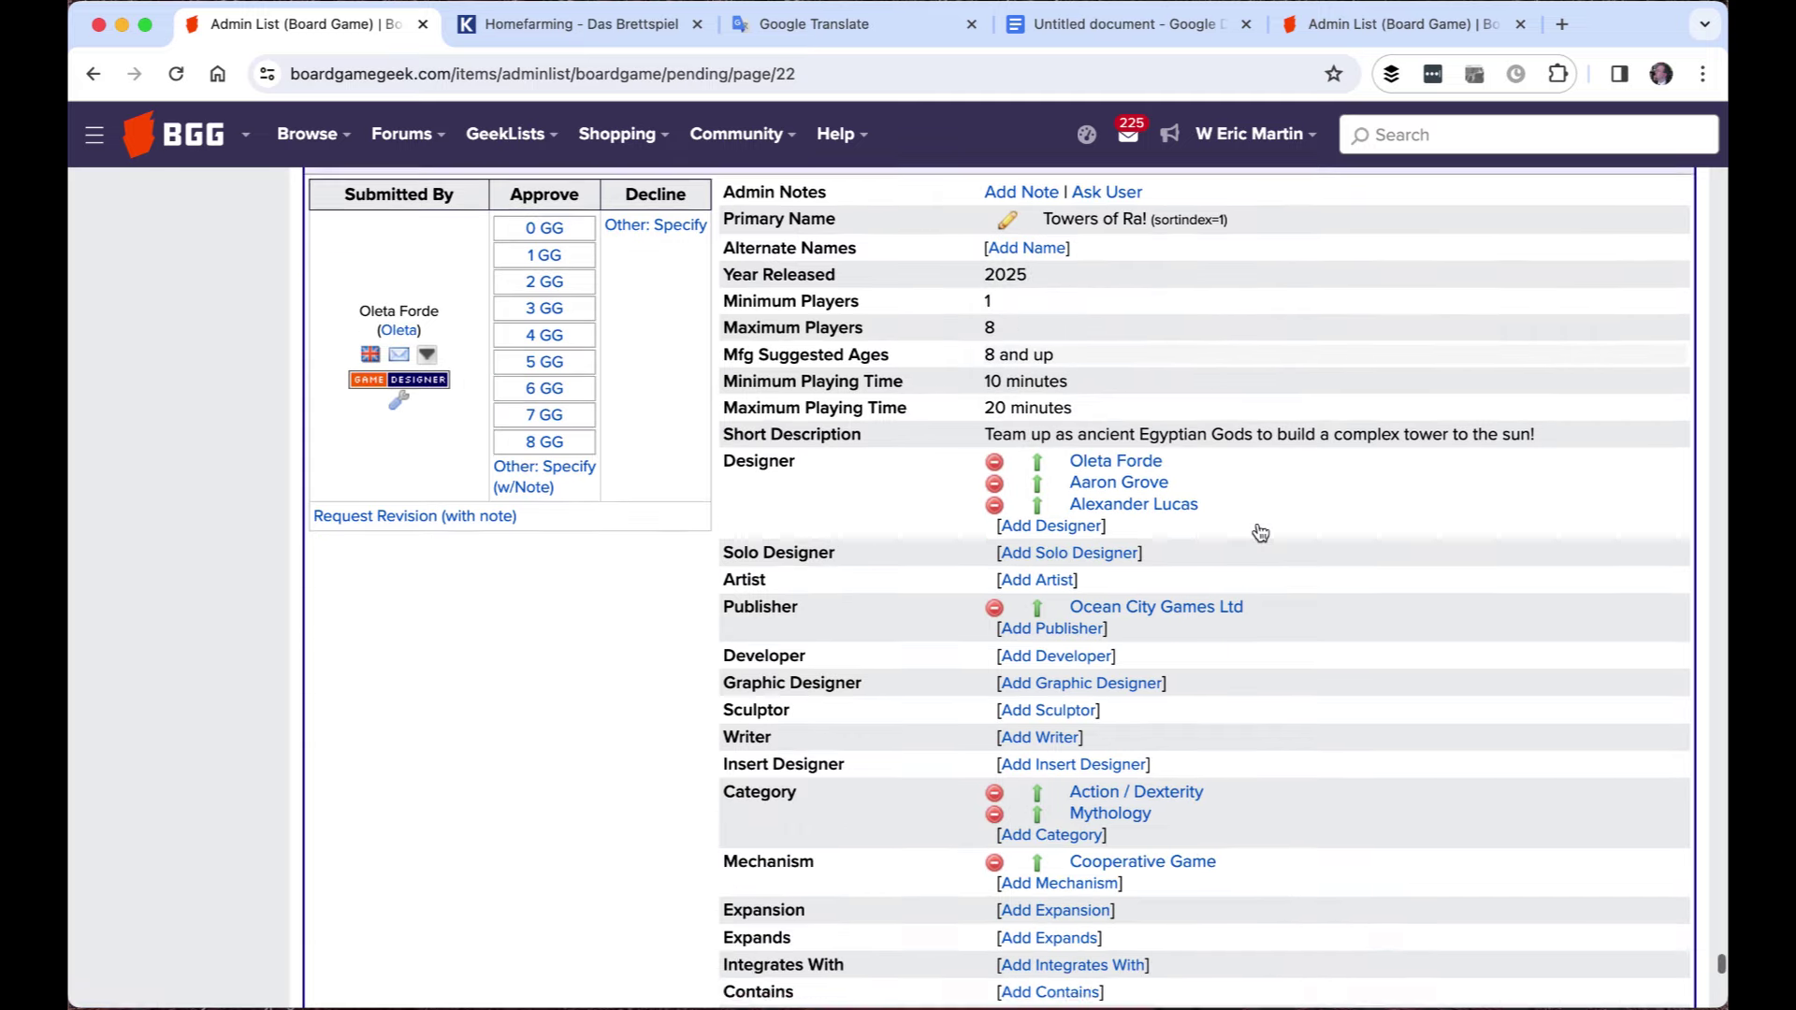
scroll(1258, 531, "down", 5)
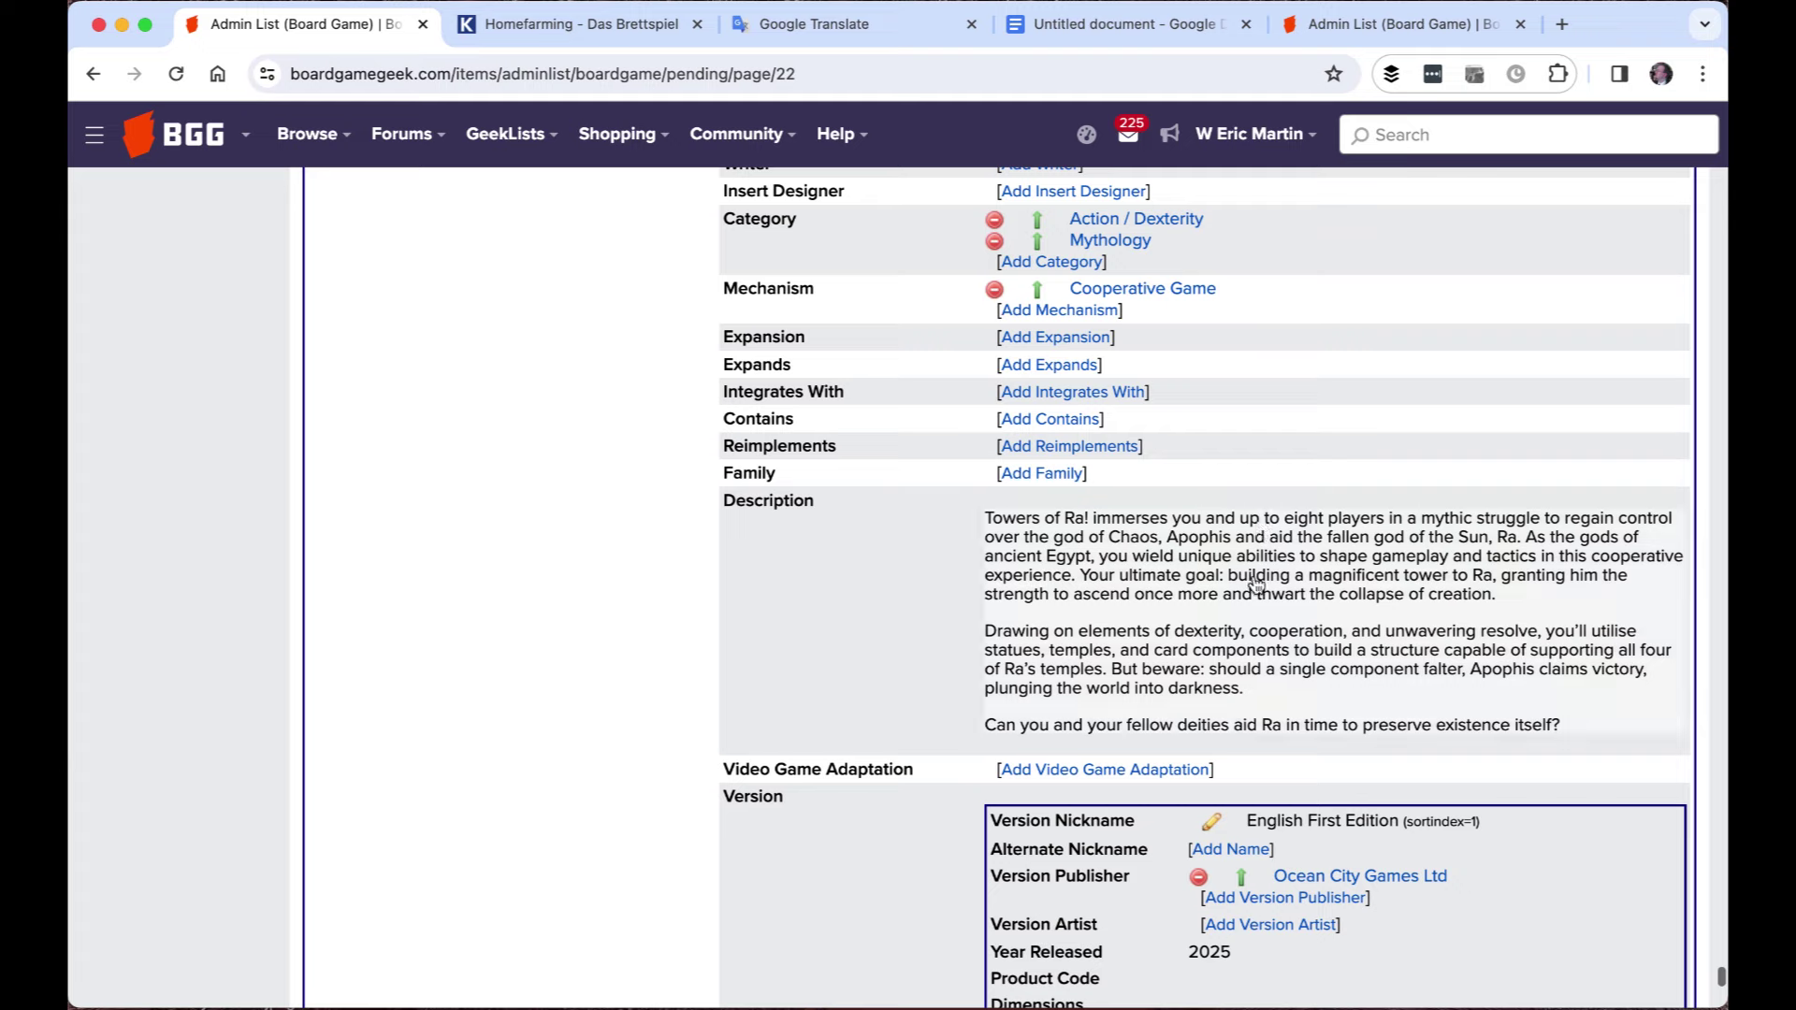
scroll(1256, 594, "down", 5)
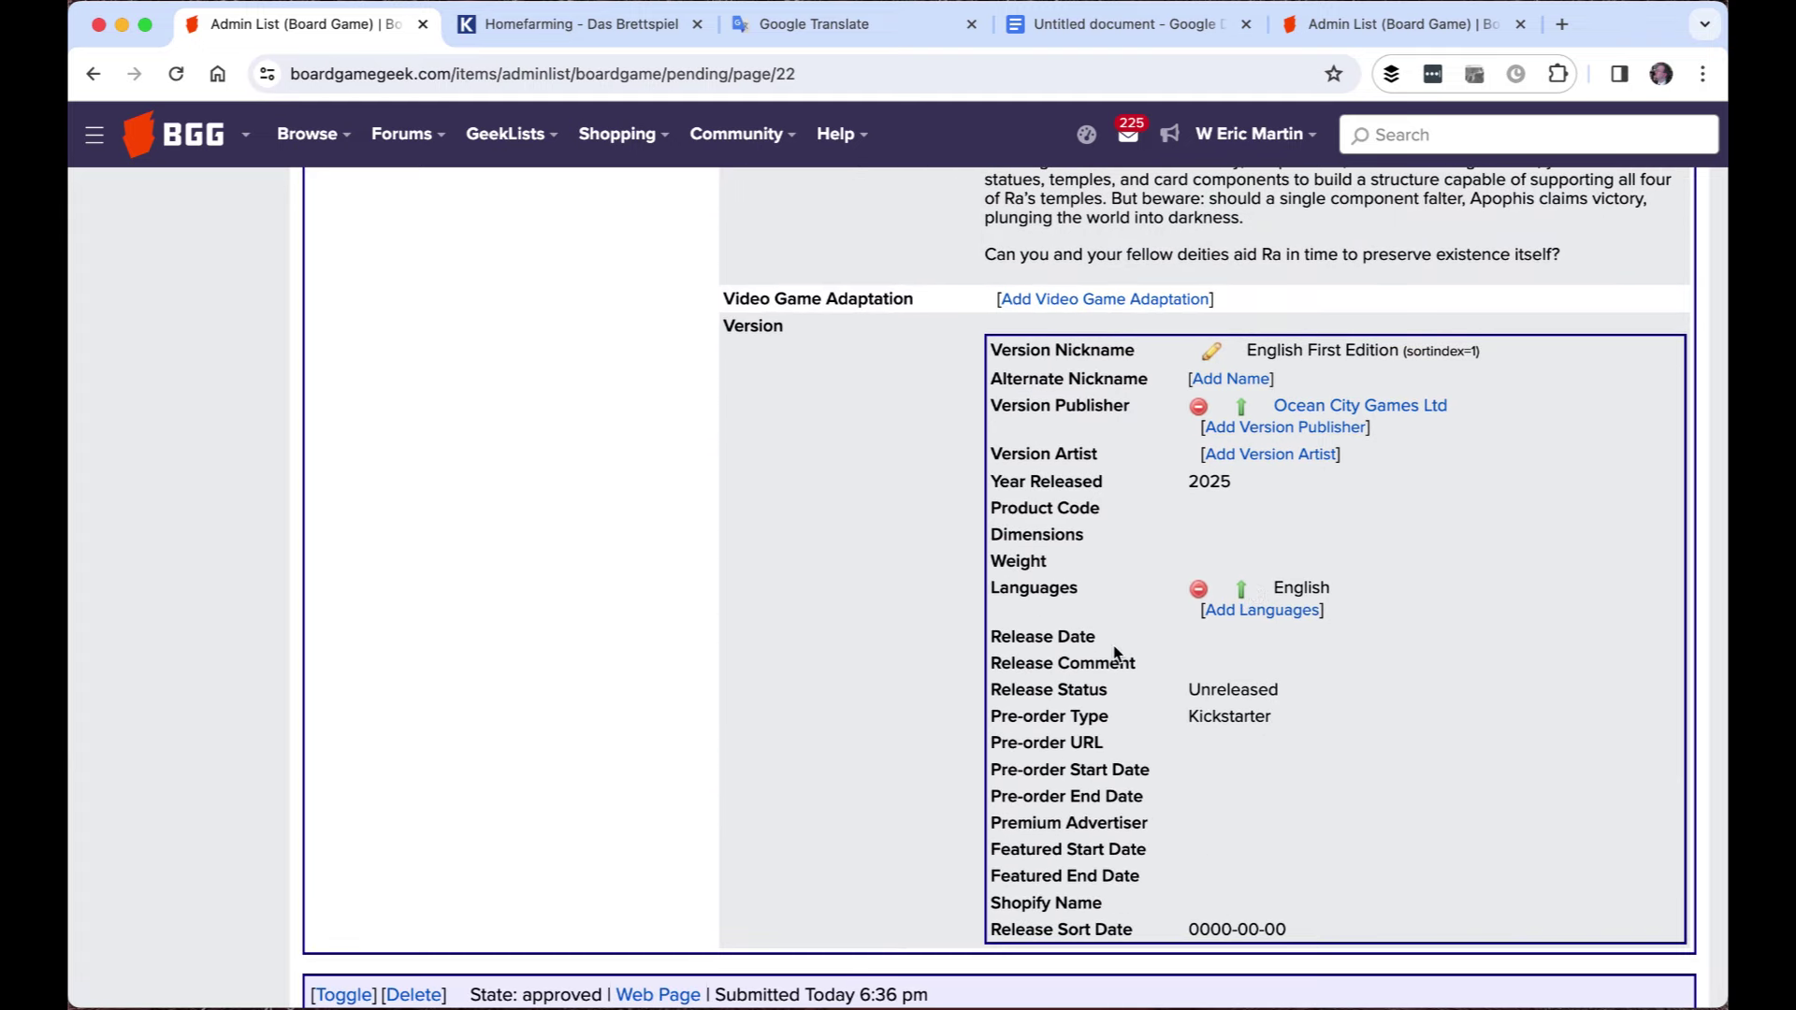
left_click_drag(1149, 829, 1007, 824)
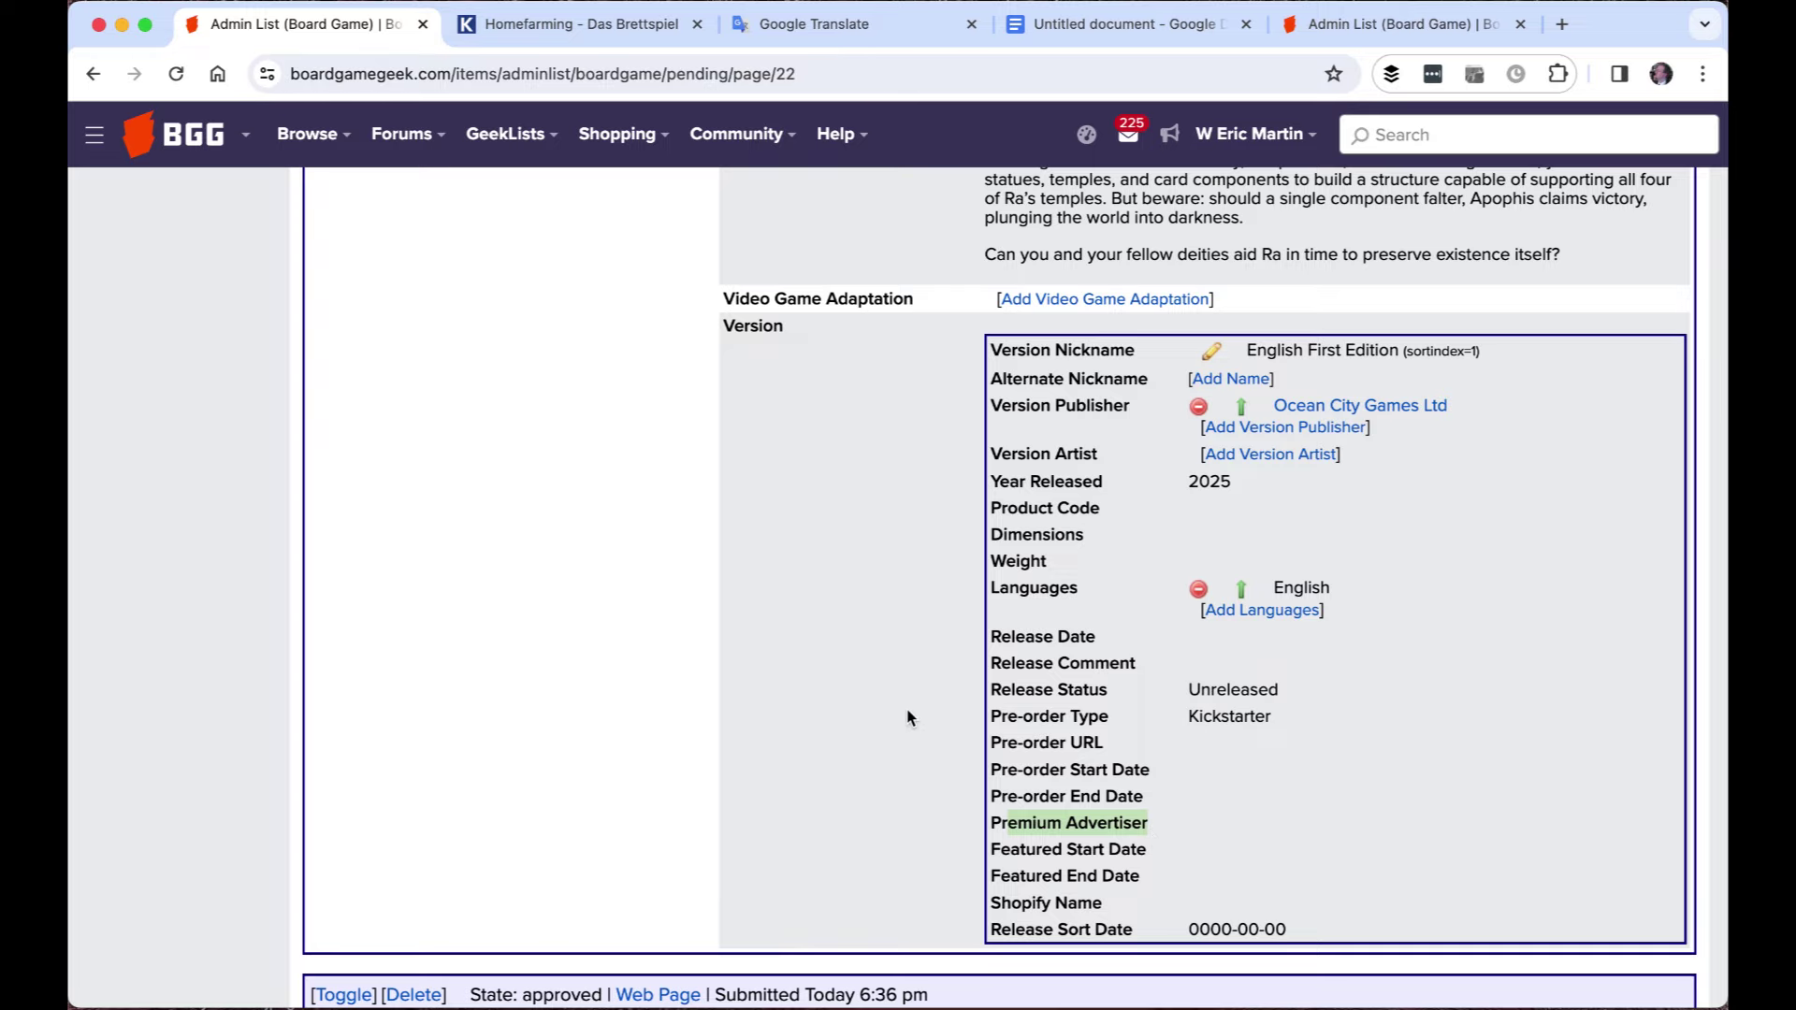
scroll(909, 717, "up", 1)
scroll(909, 717, "up", 2)
scroll(841, 655, "down", 10)
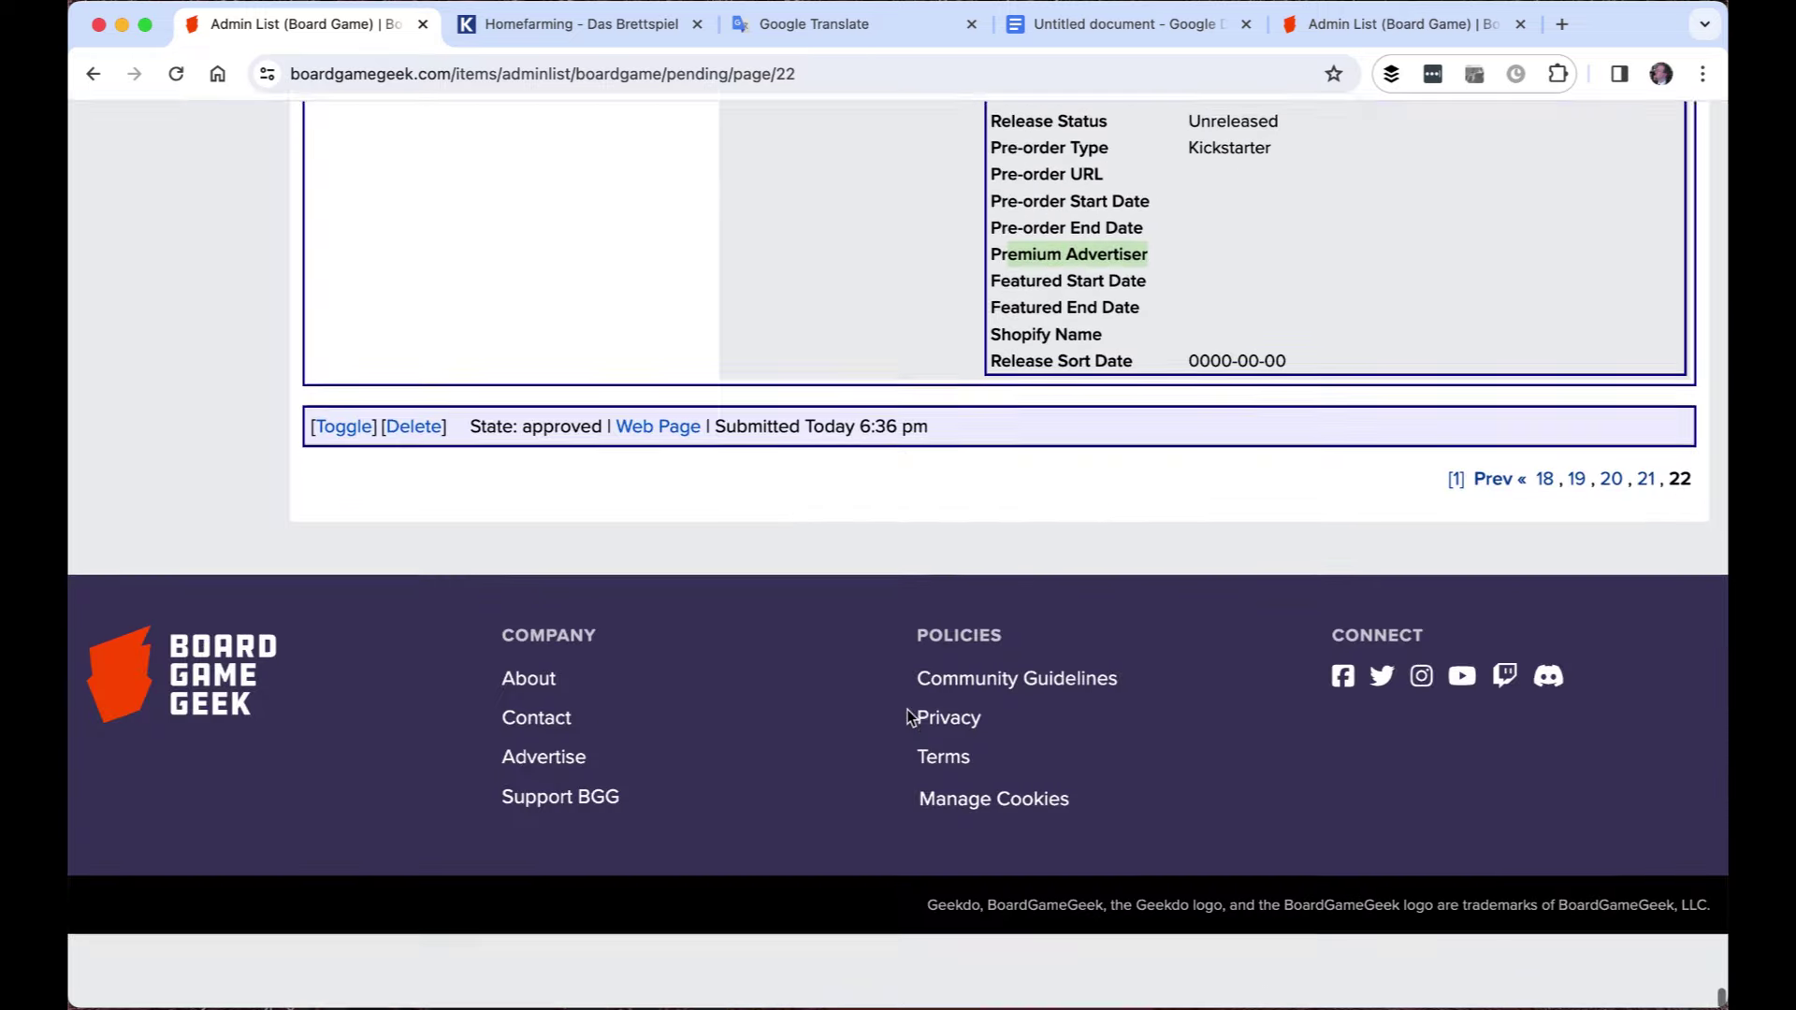
Open the approved game's public page, its full credits, and then its Admin Edit page
left_click(663, 509)
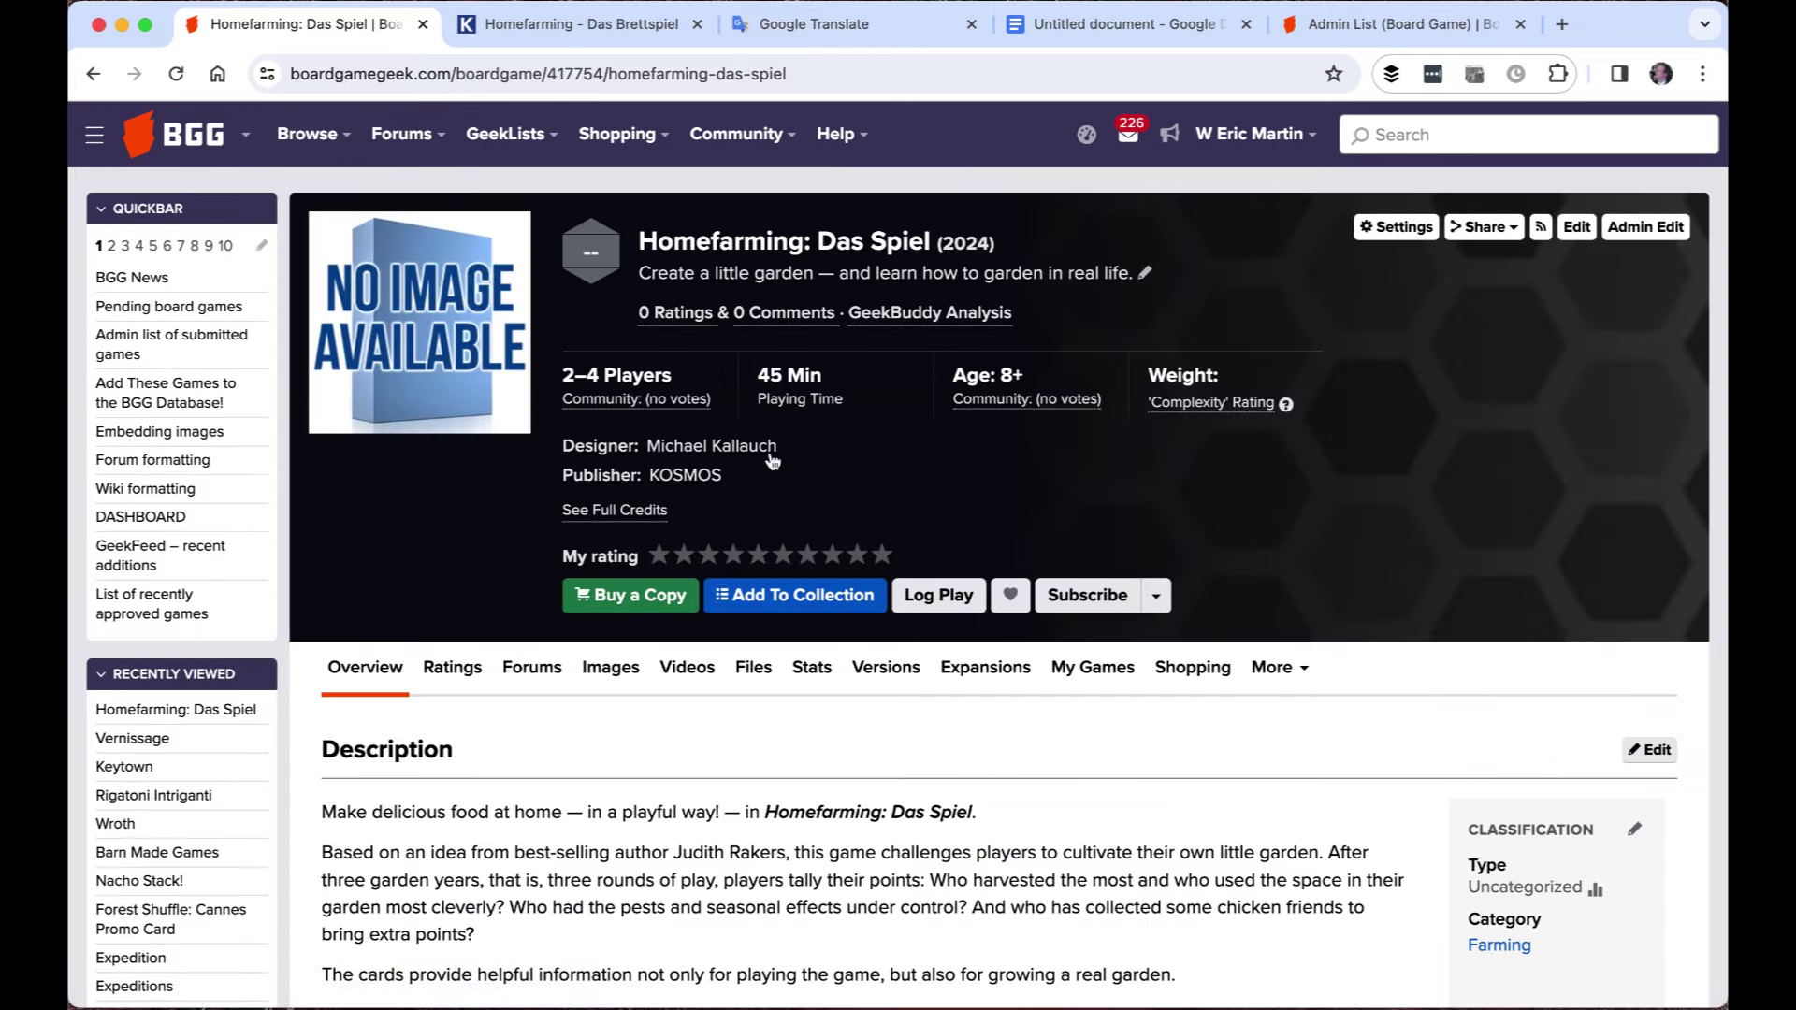
left_click_drag(805, 453, 574, 447)
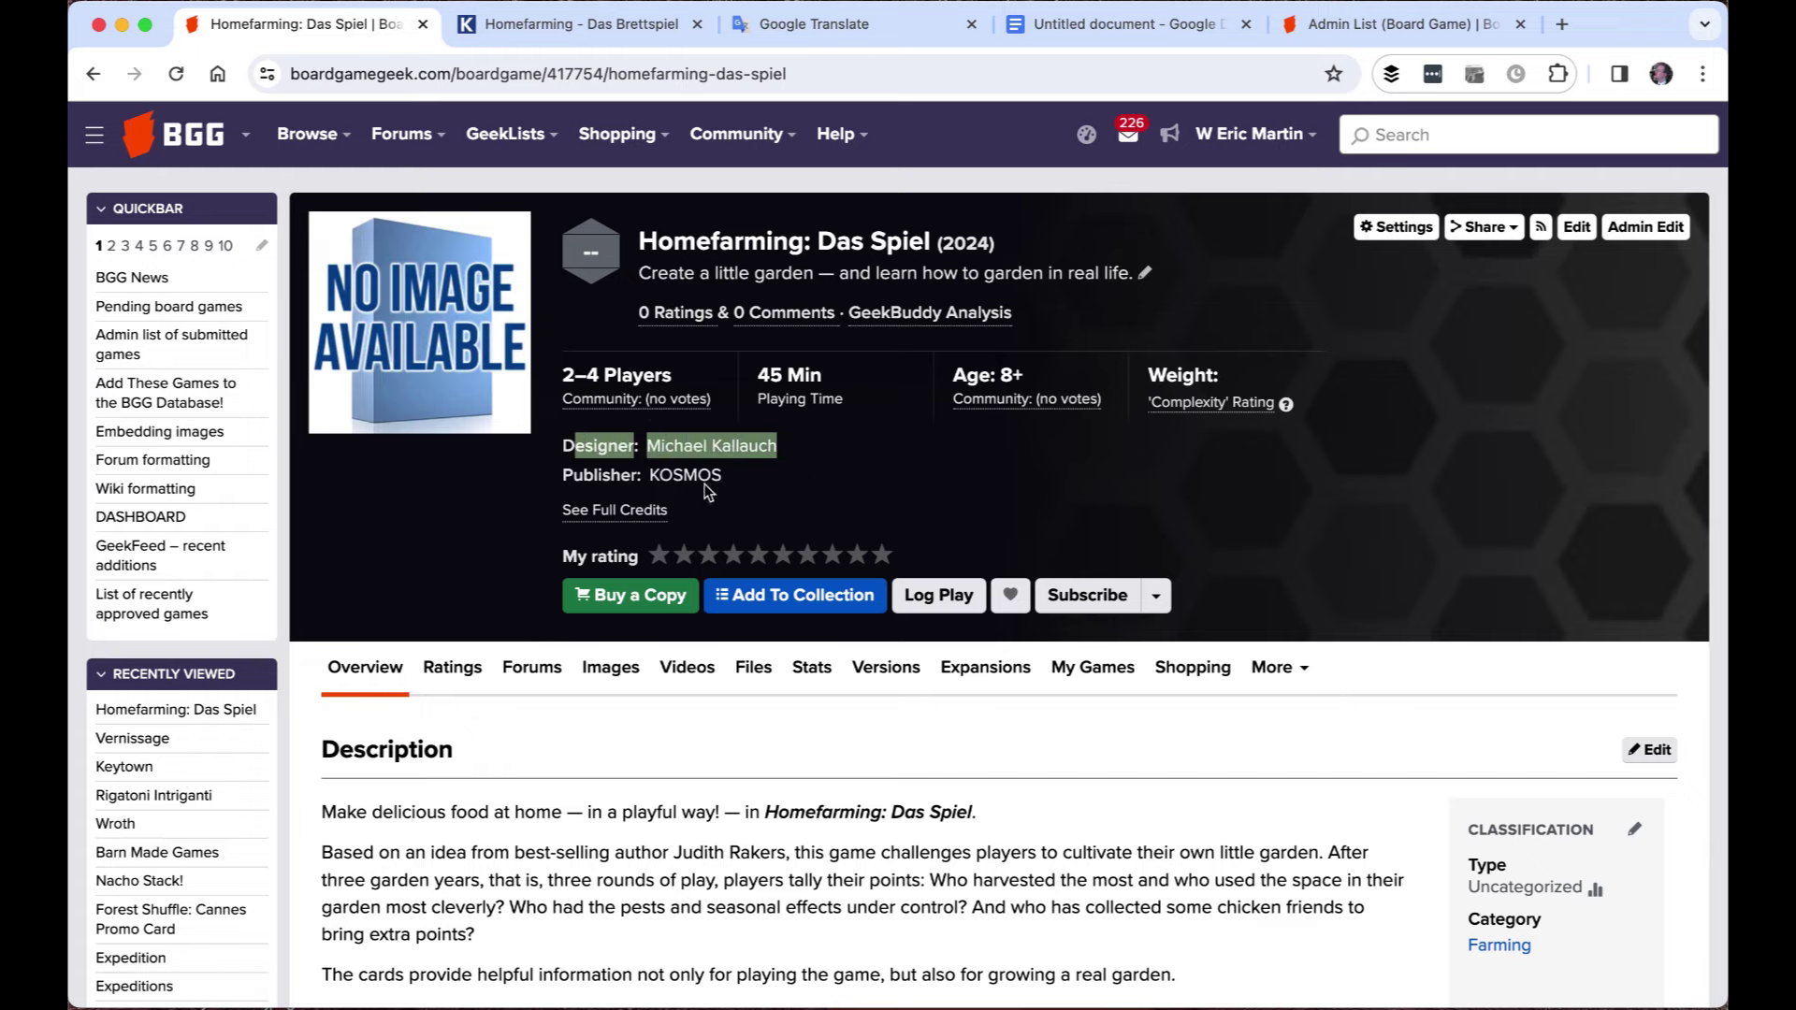
left_click(642, 510)
scroll(1020, 506, "down", 3)
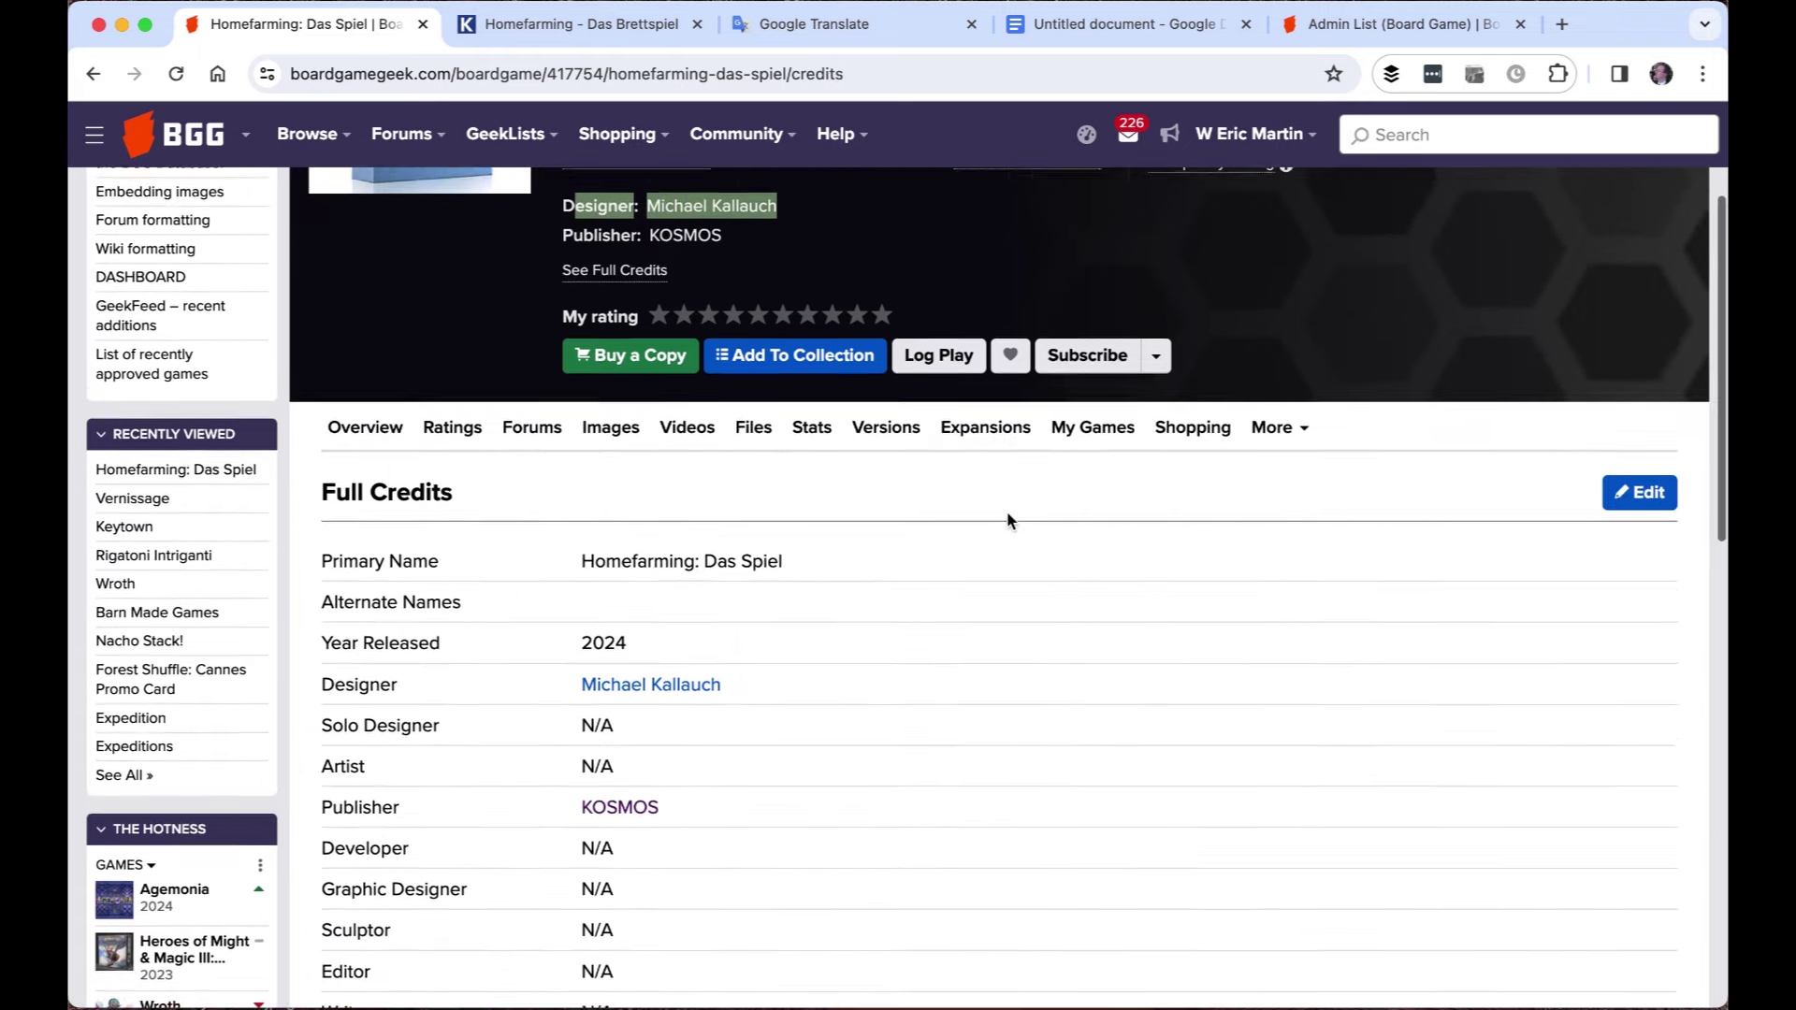
scroll(1142, 617, "up", 3)
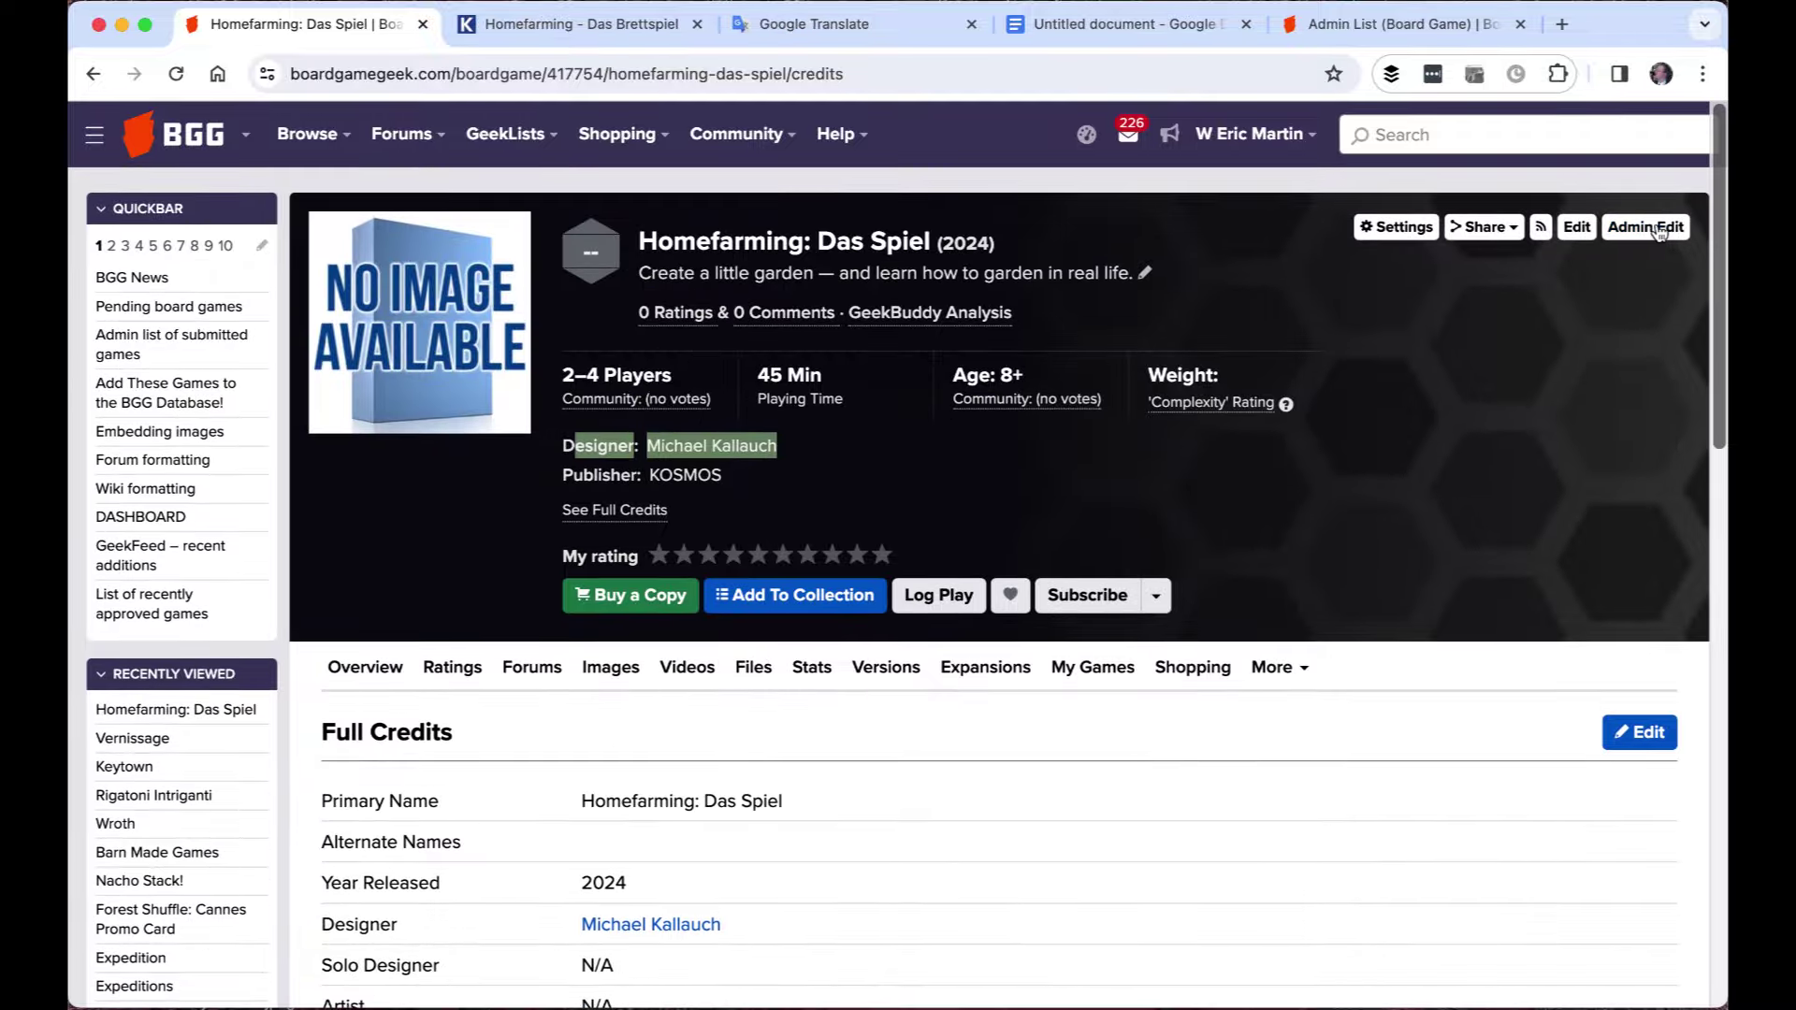
left_click(1648, 228)
Open the pending designer in a new tab and go to its Admin Edit page
scroll(1262, 480, "down", 10)
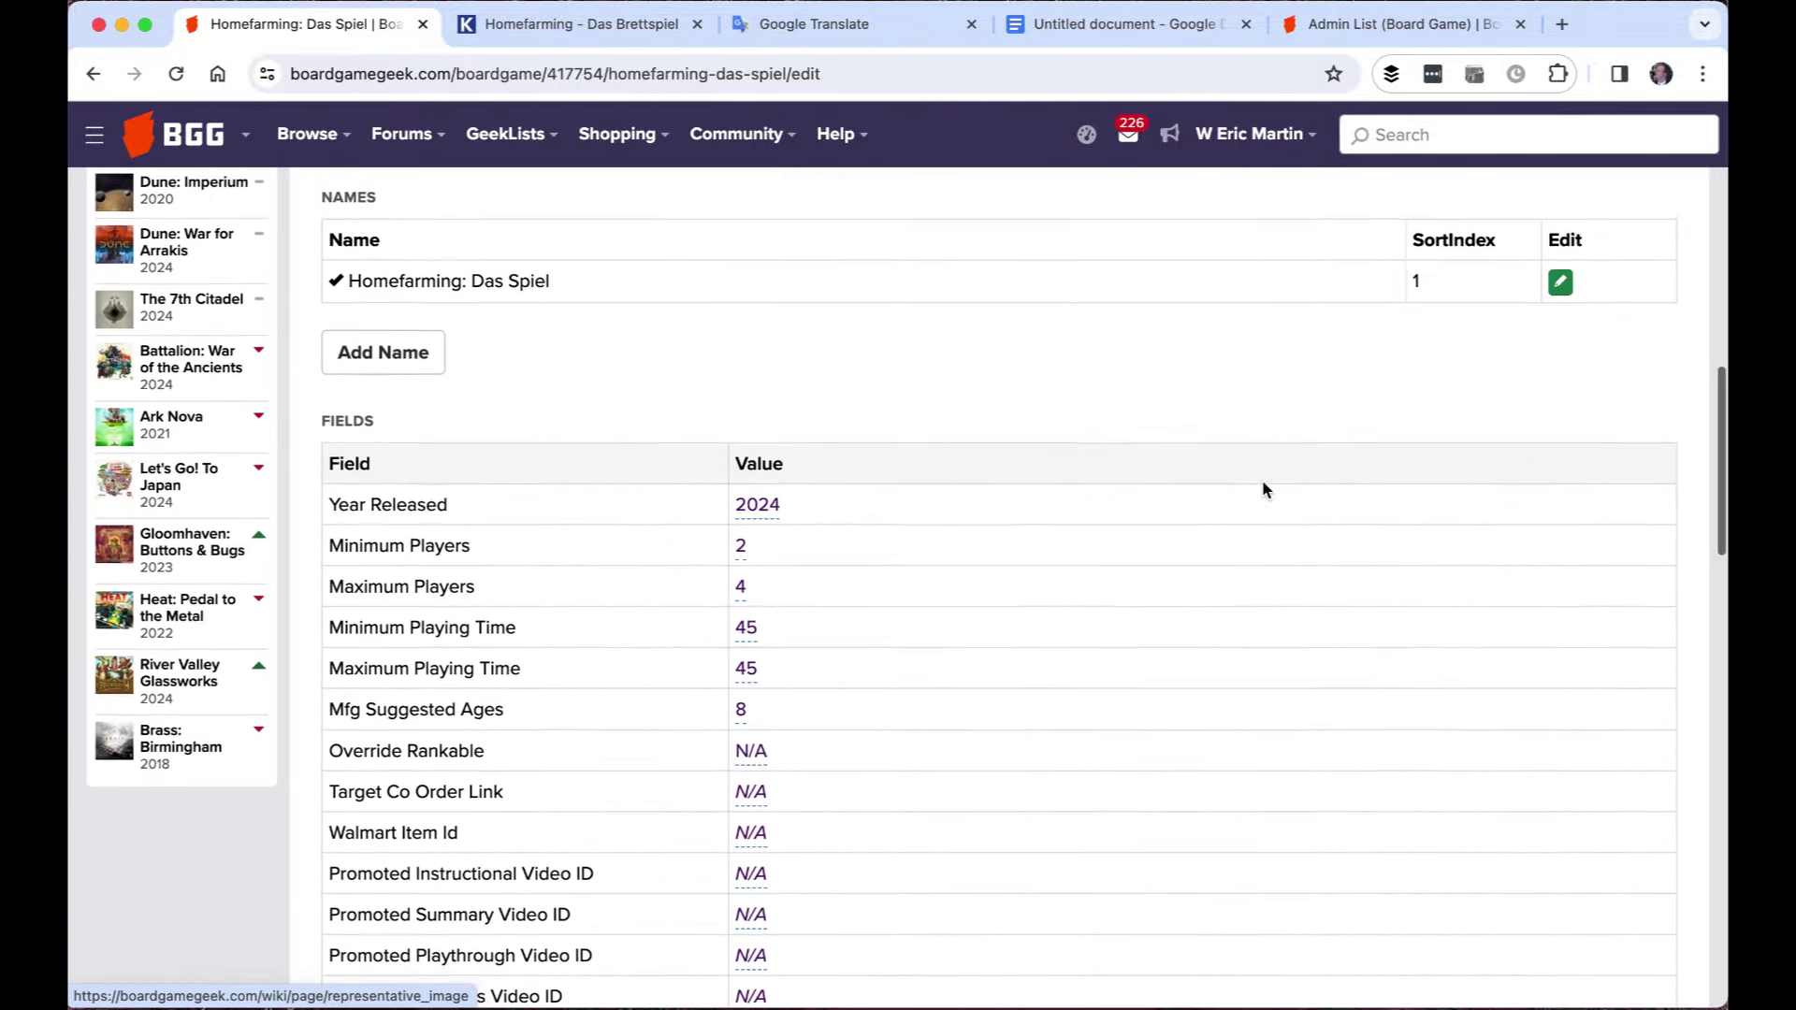
scroll(1263, 489, "down", 10)
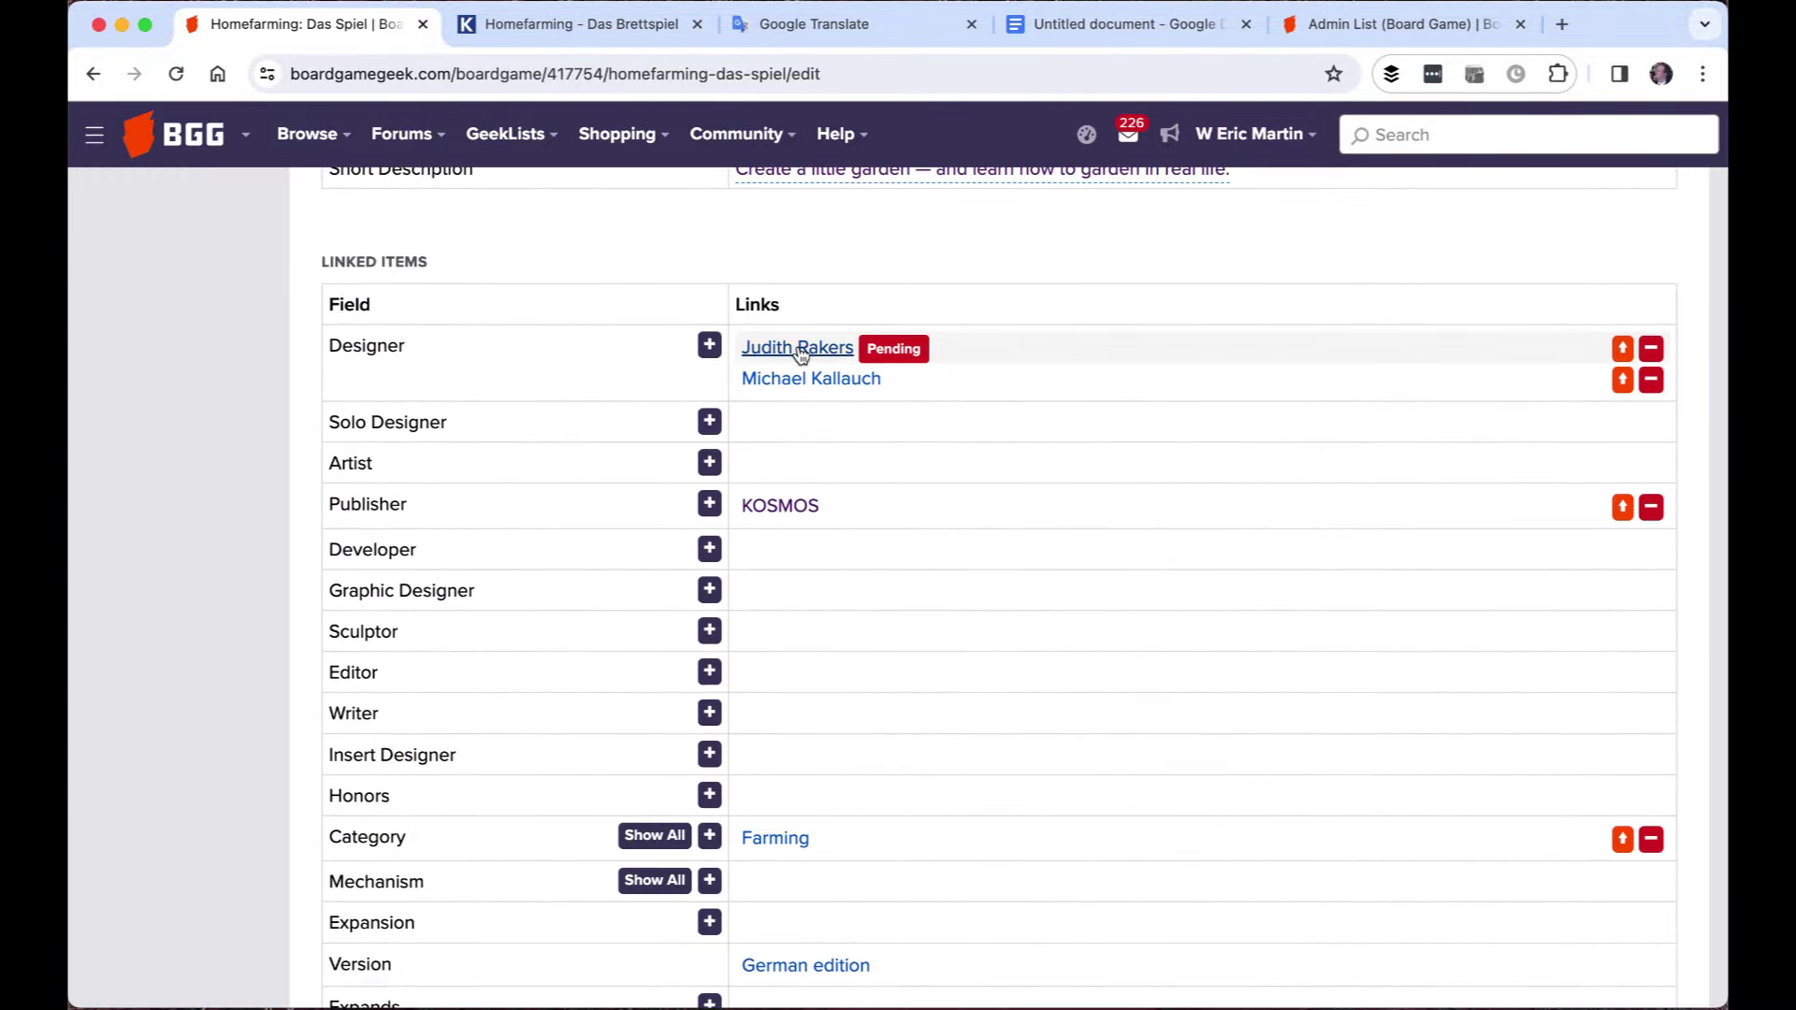
right_click(800, 350)
left_click(889, 357)
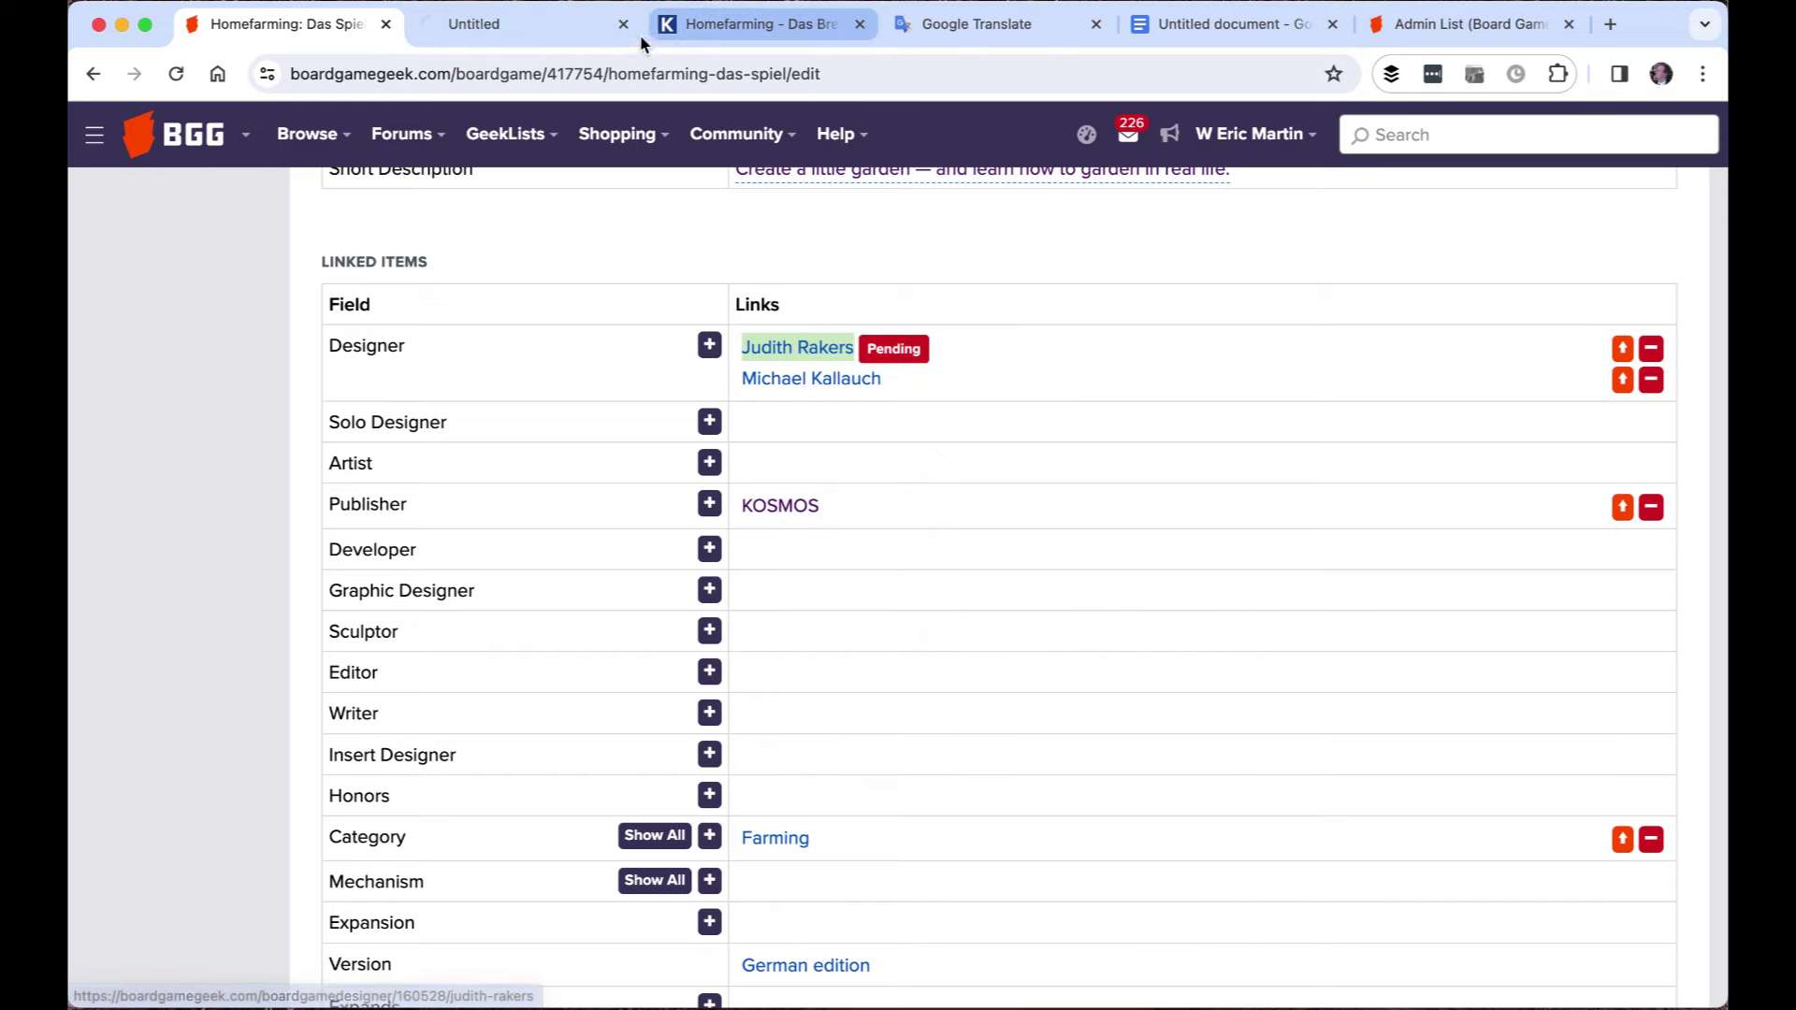
left_click(547, 30)
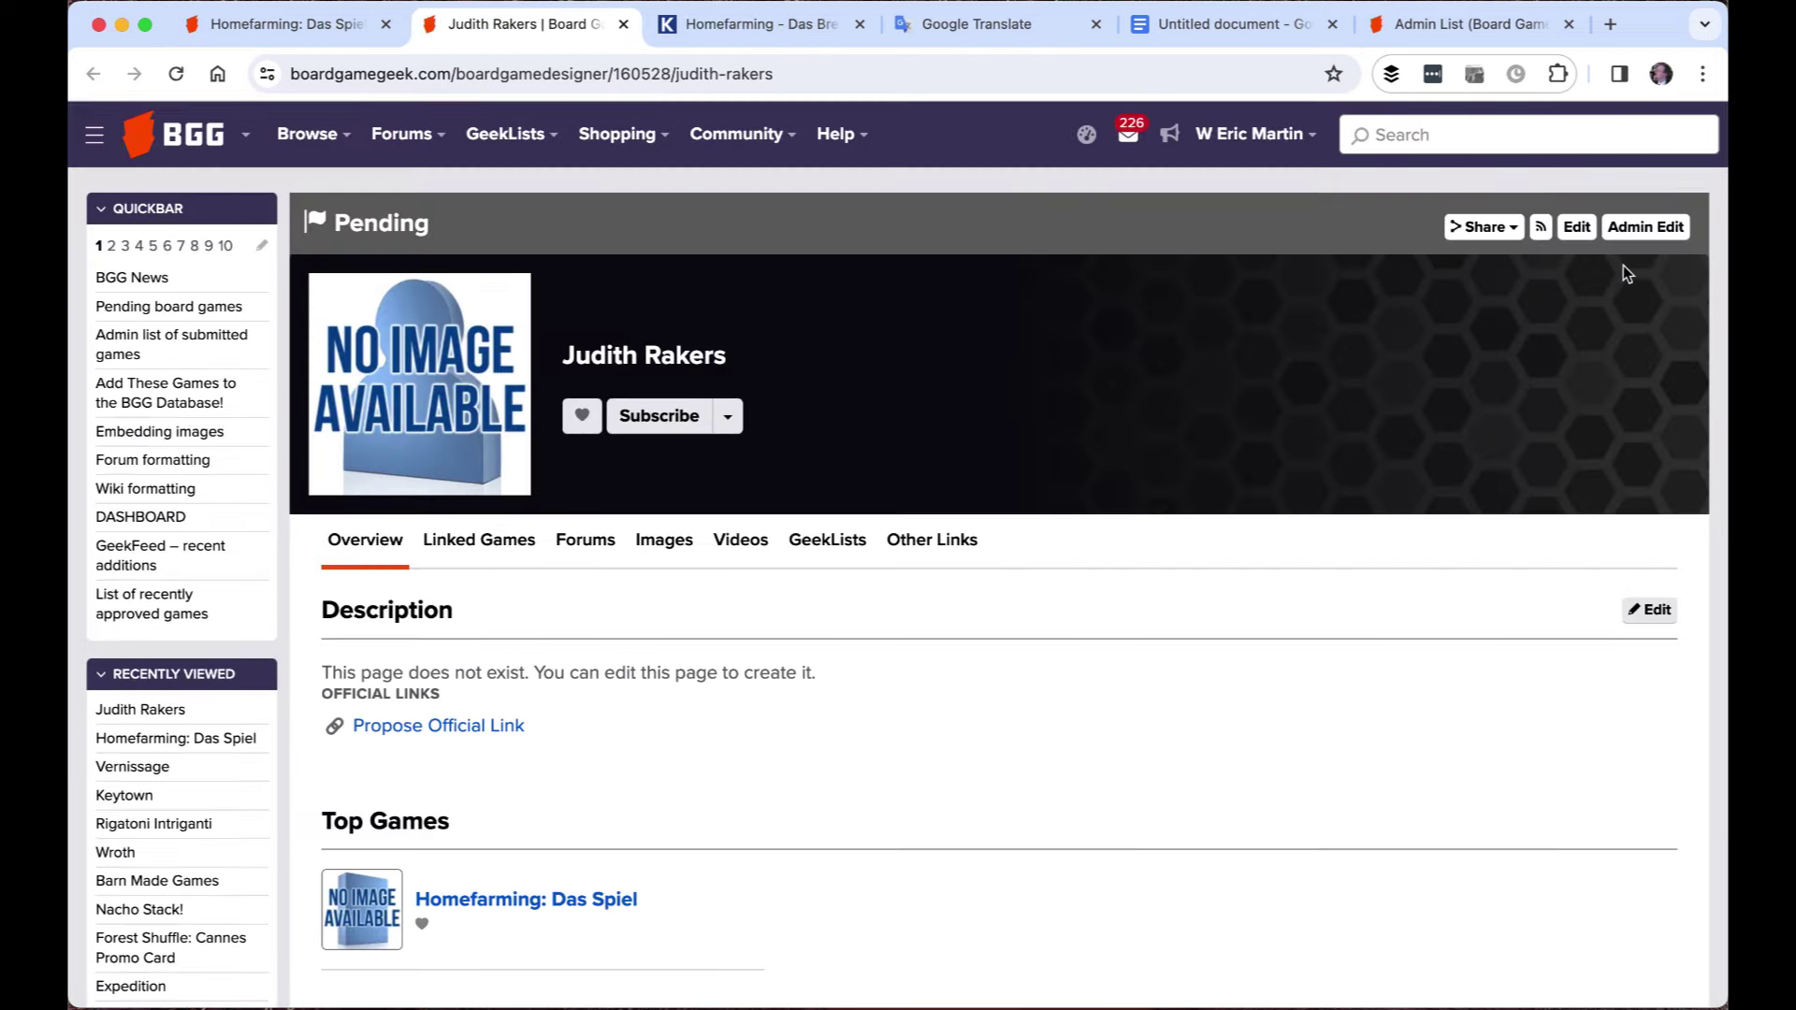
left_click_drag(426, 206, 328, 223)
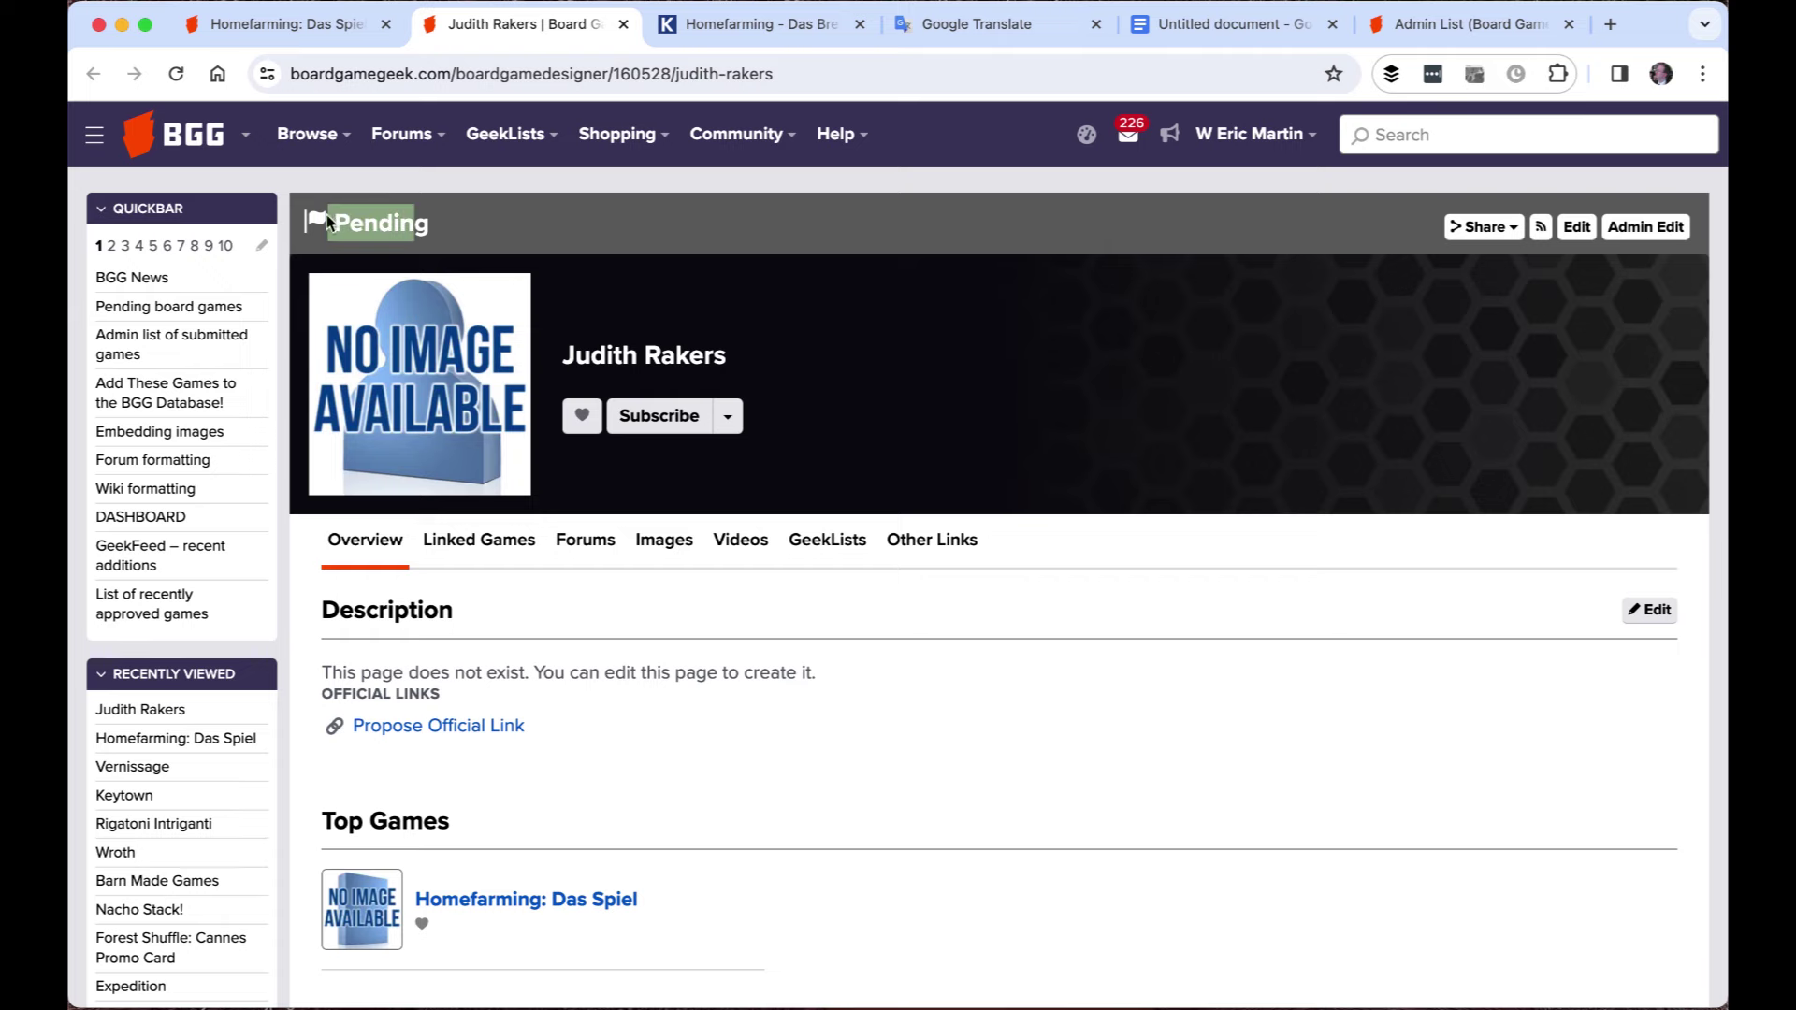
left_click(1646, 226)
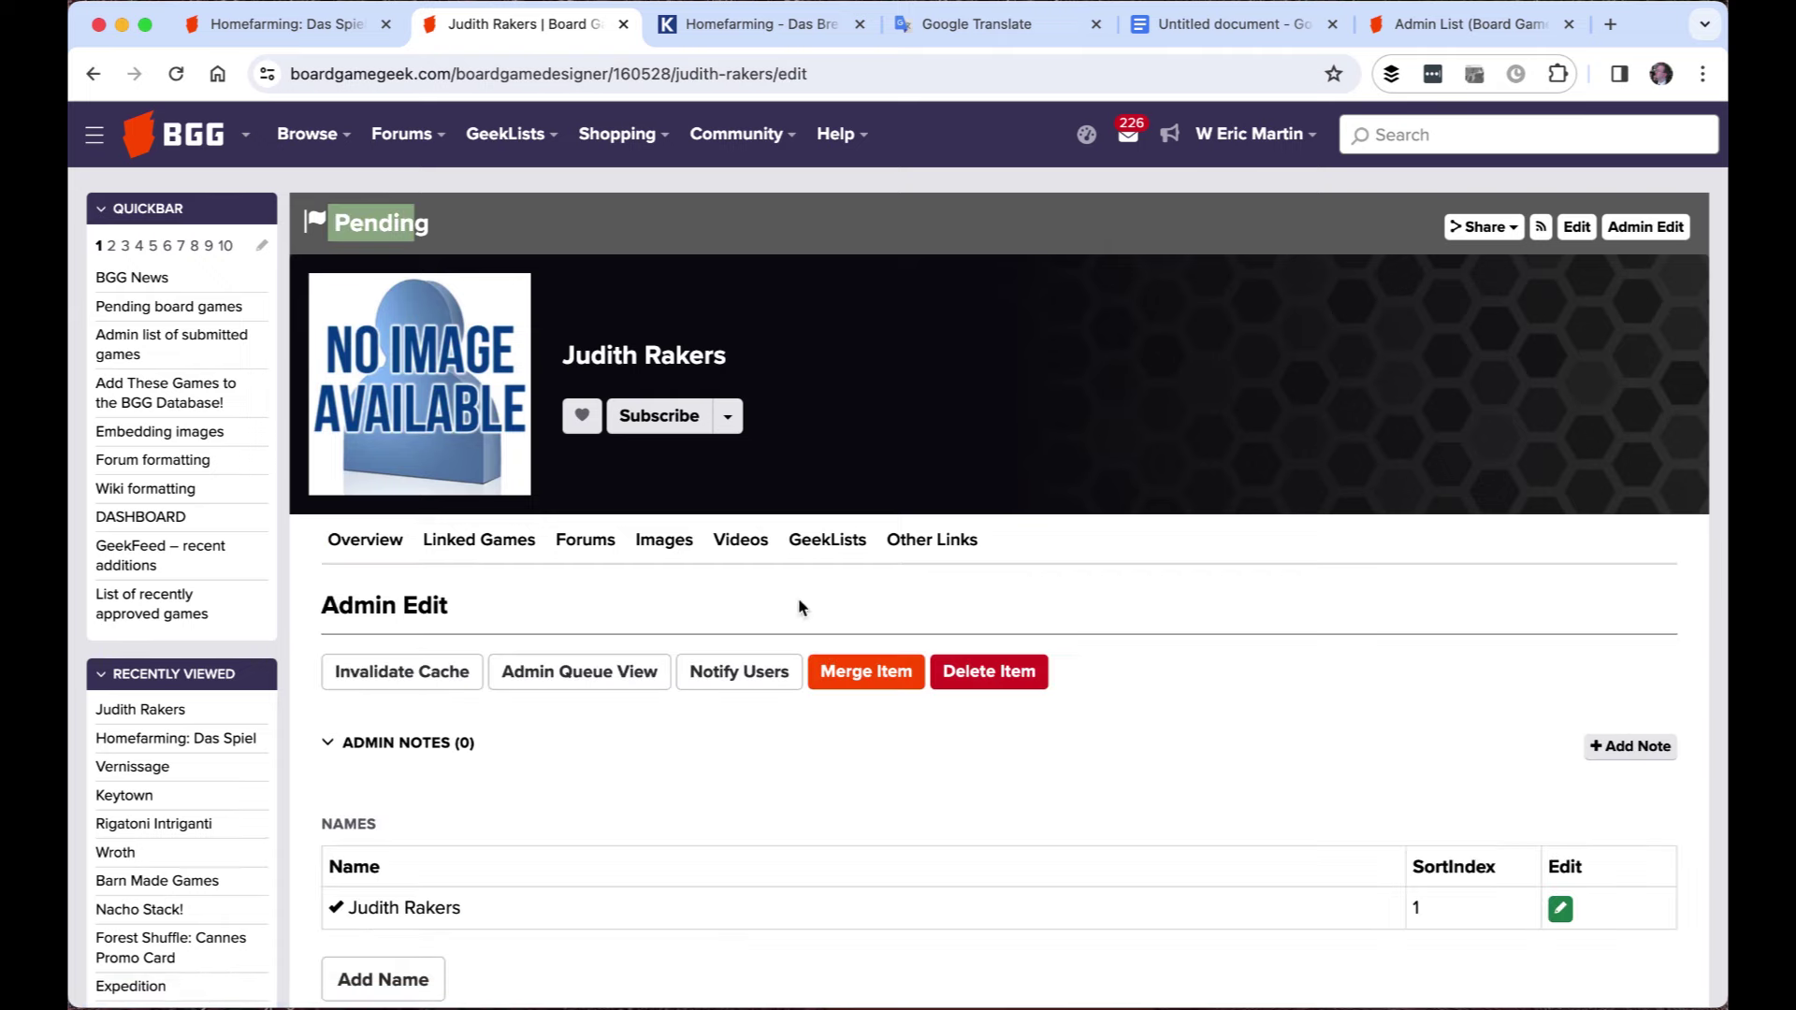
In the admin queue, set the designer name's Sort Index to 8 and approve it
left_click(610, 681)
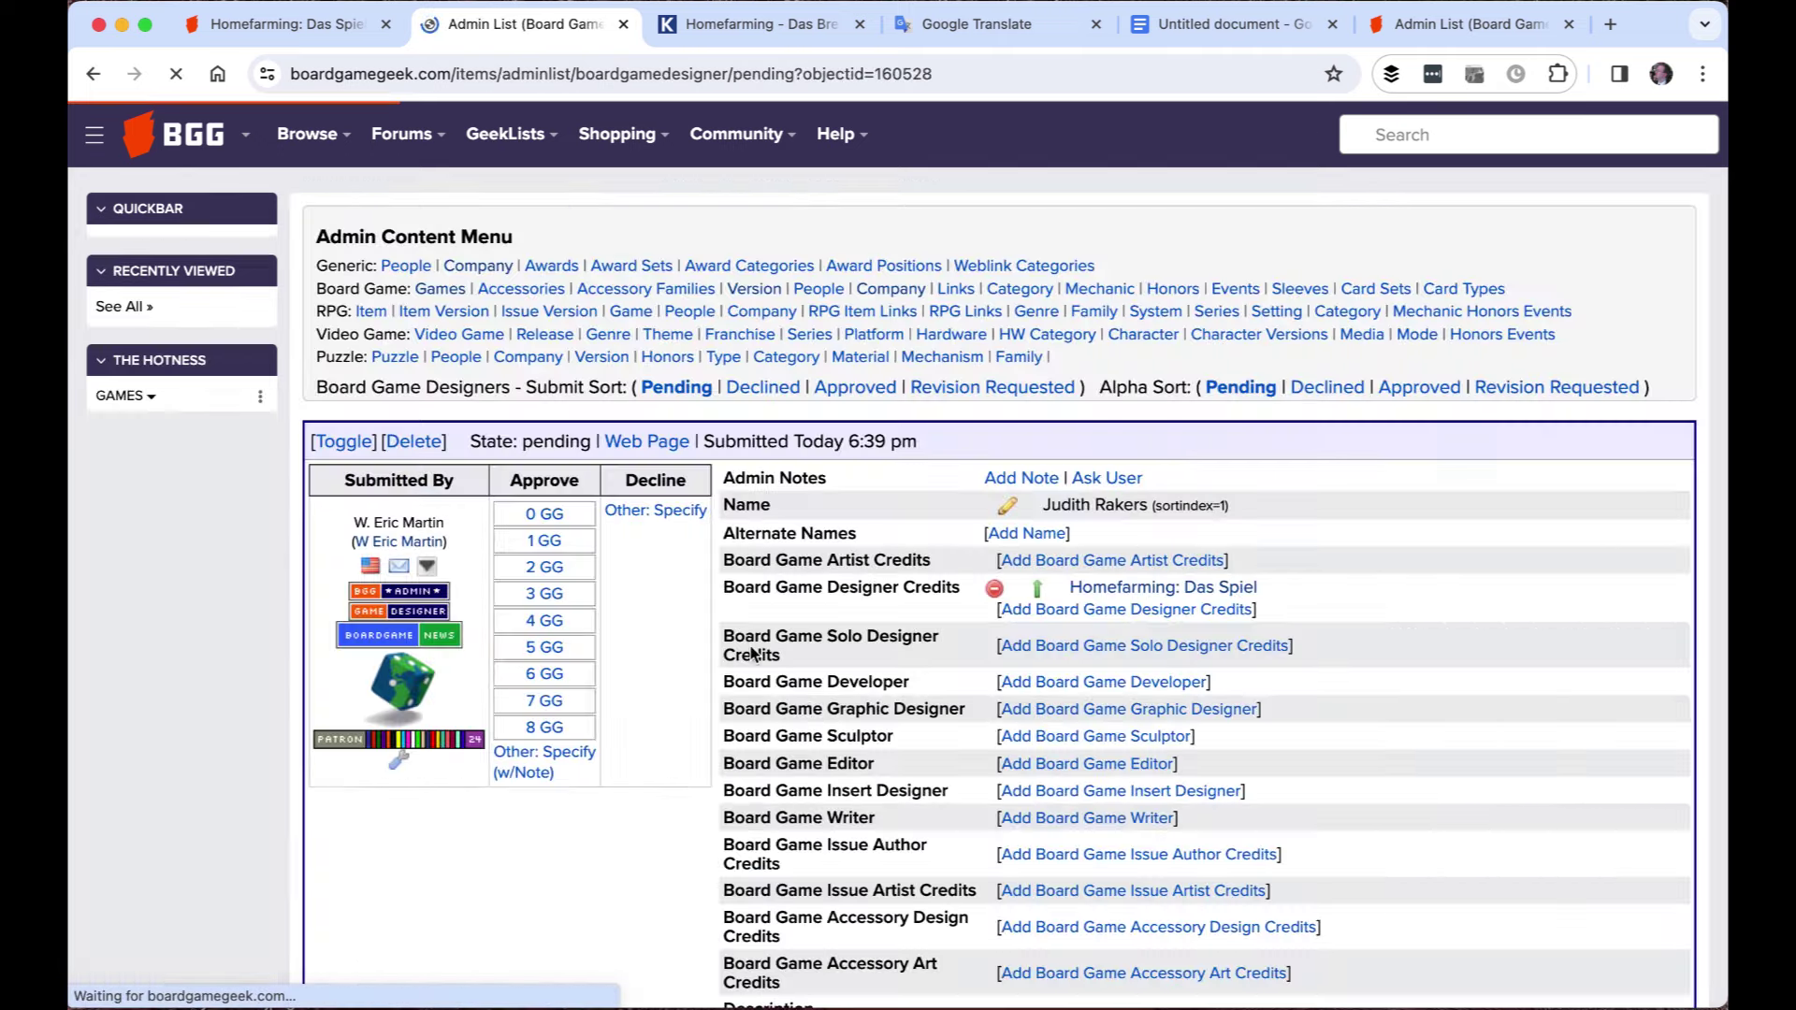
scroll(750, 653, "down", 2)
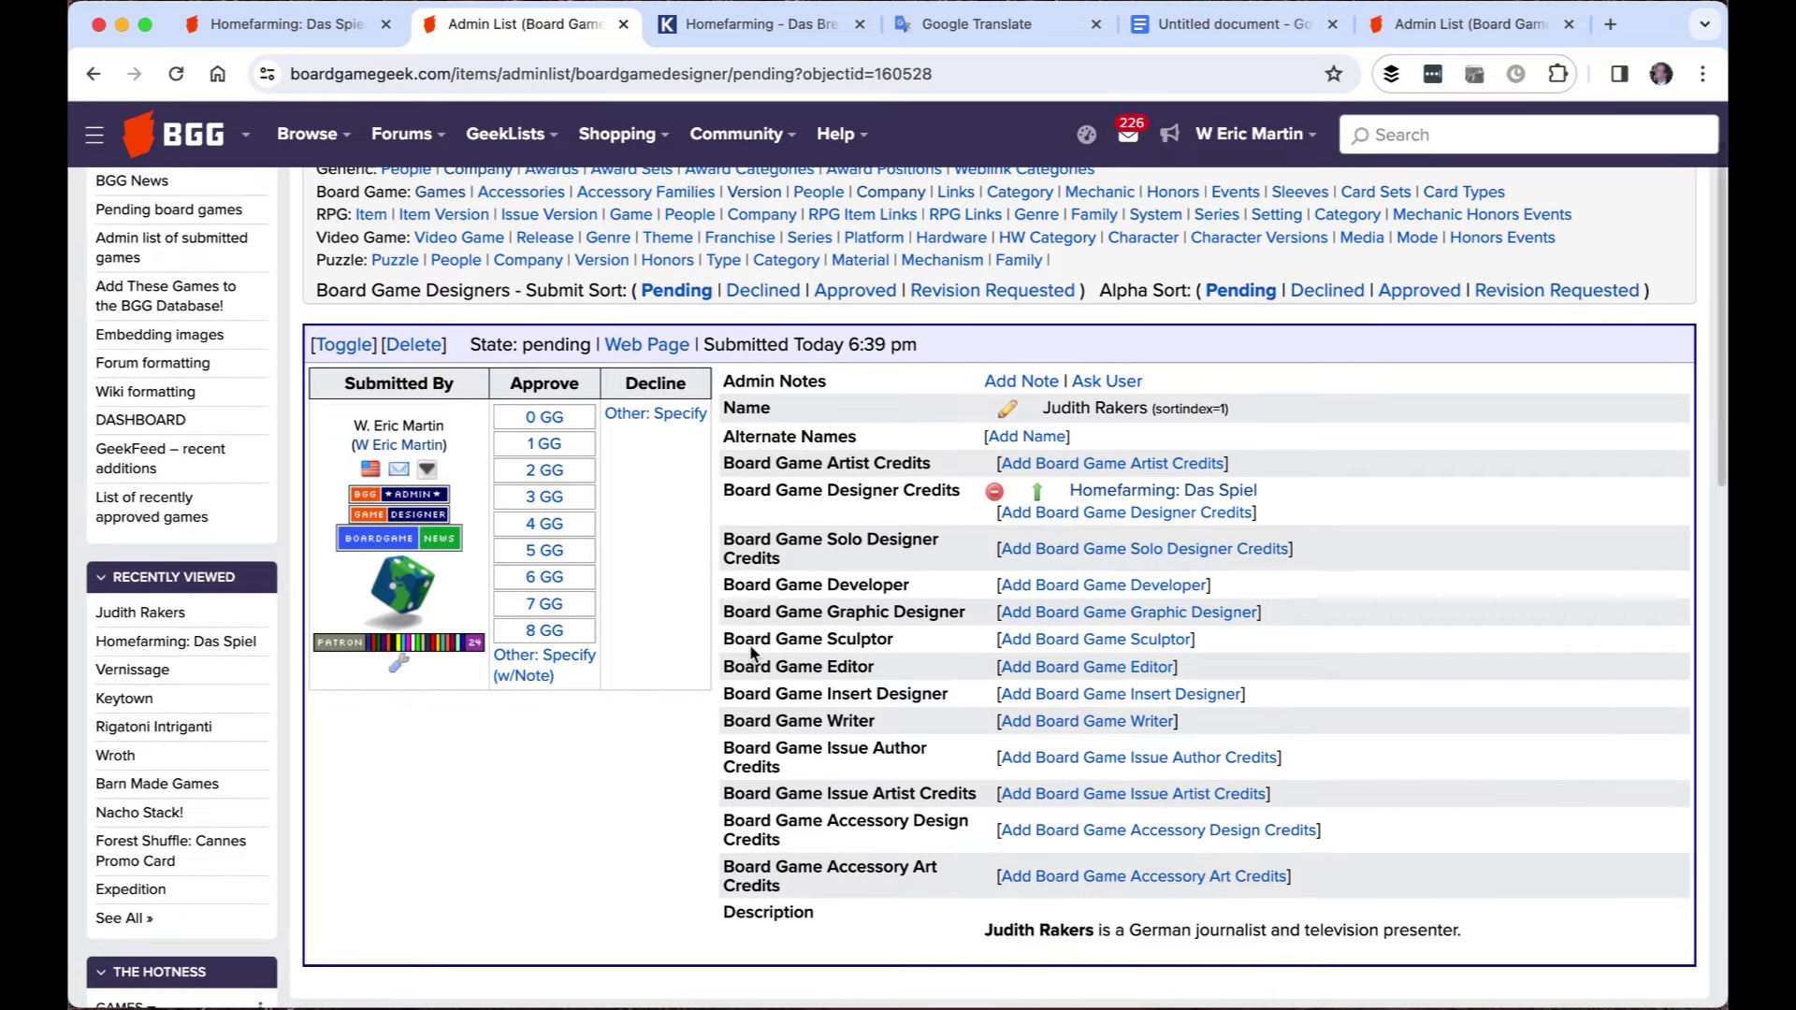
left_click(1009, 411)
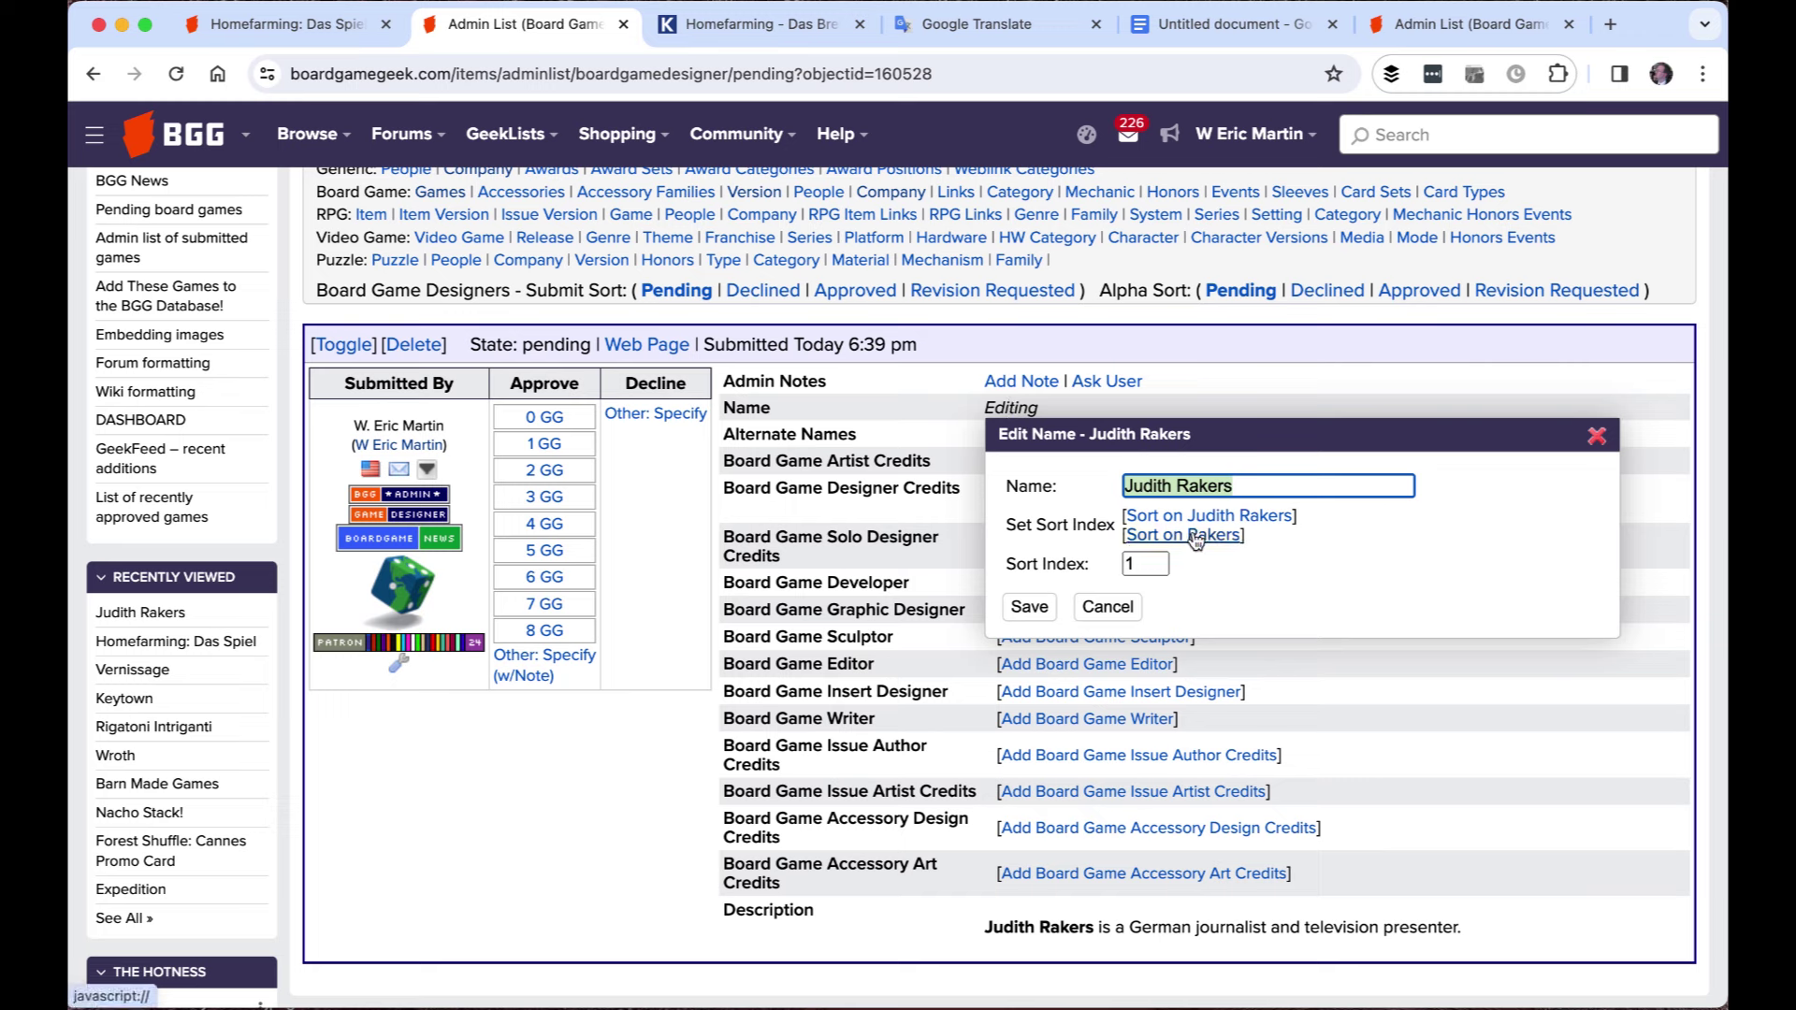
double_click(1146, 564)
type("8")
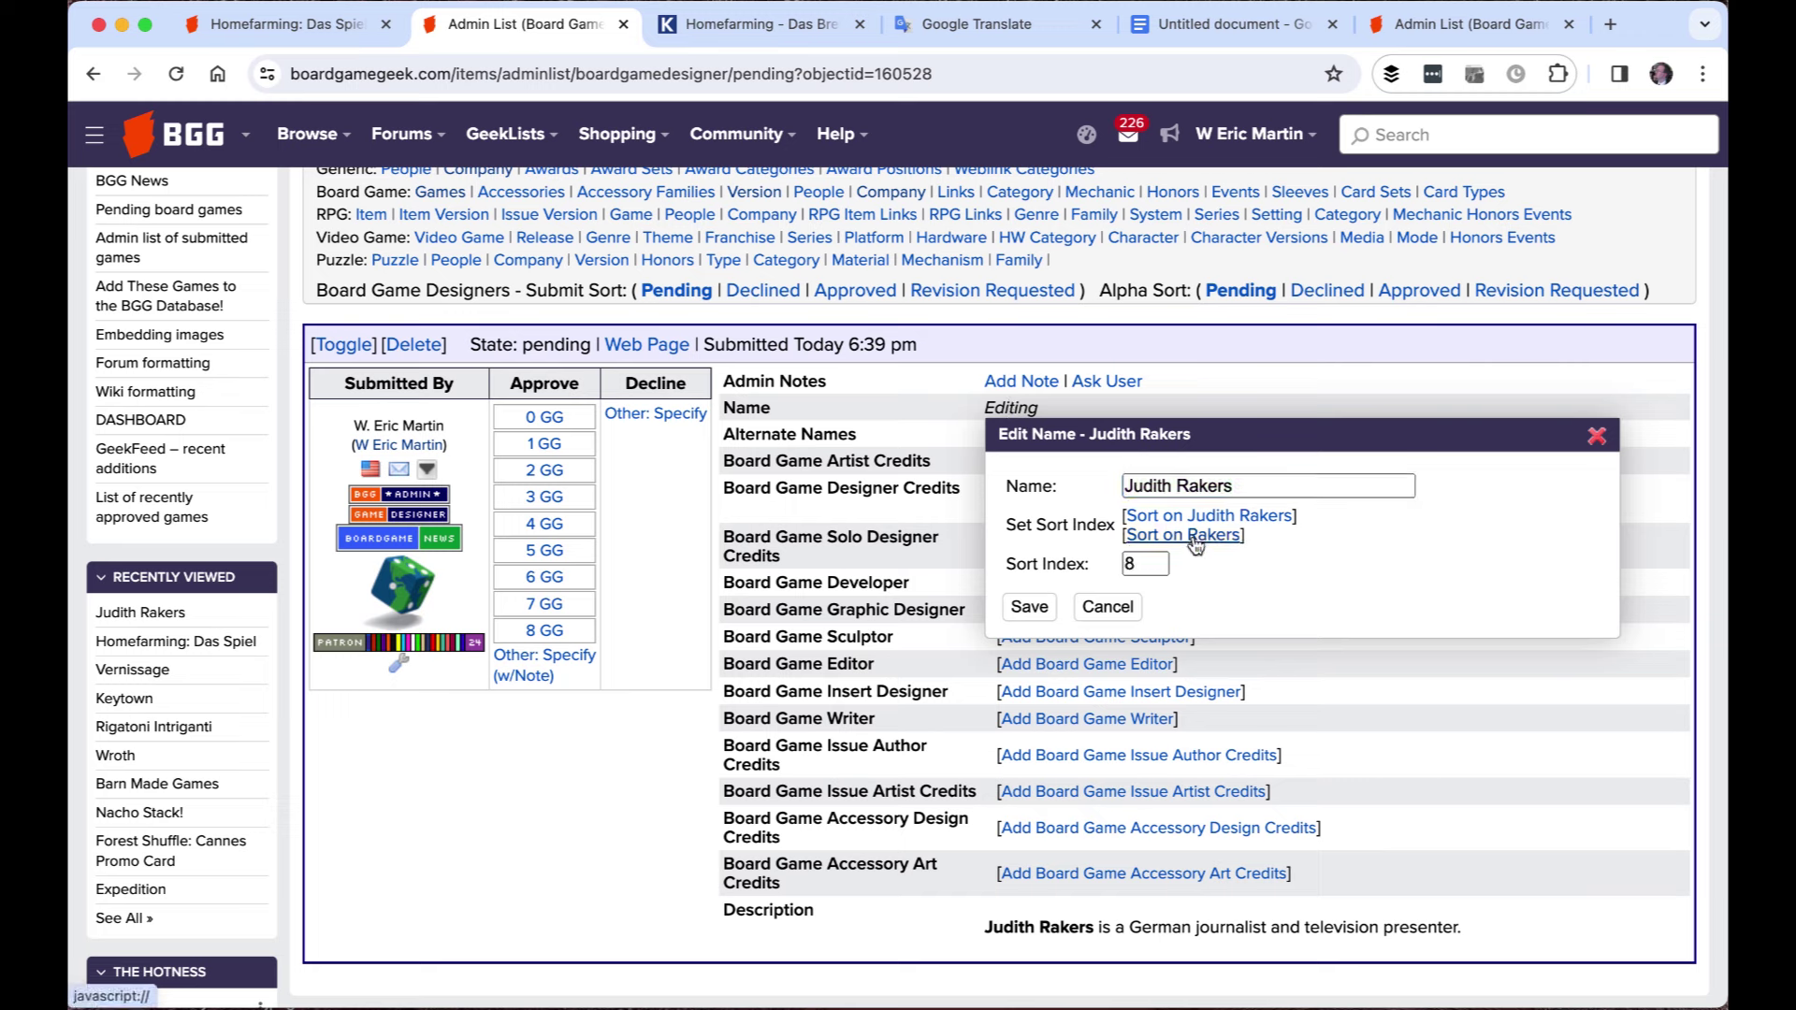
left_click(1029, 608)
left_click(544, 443)
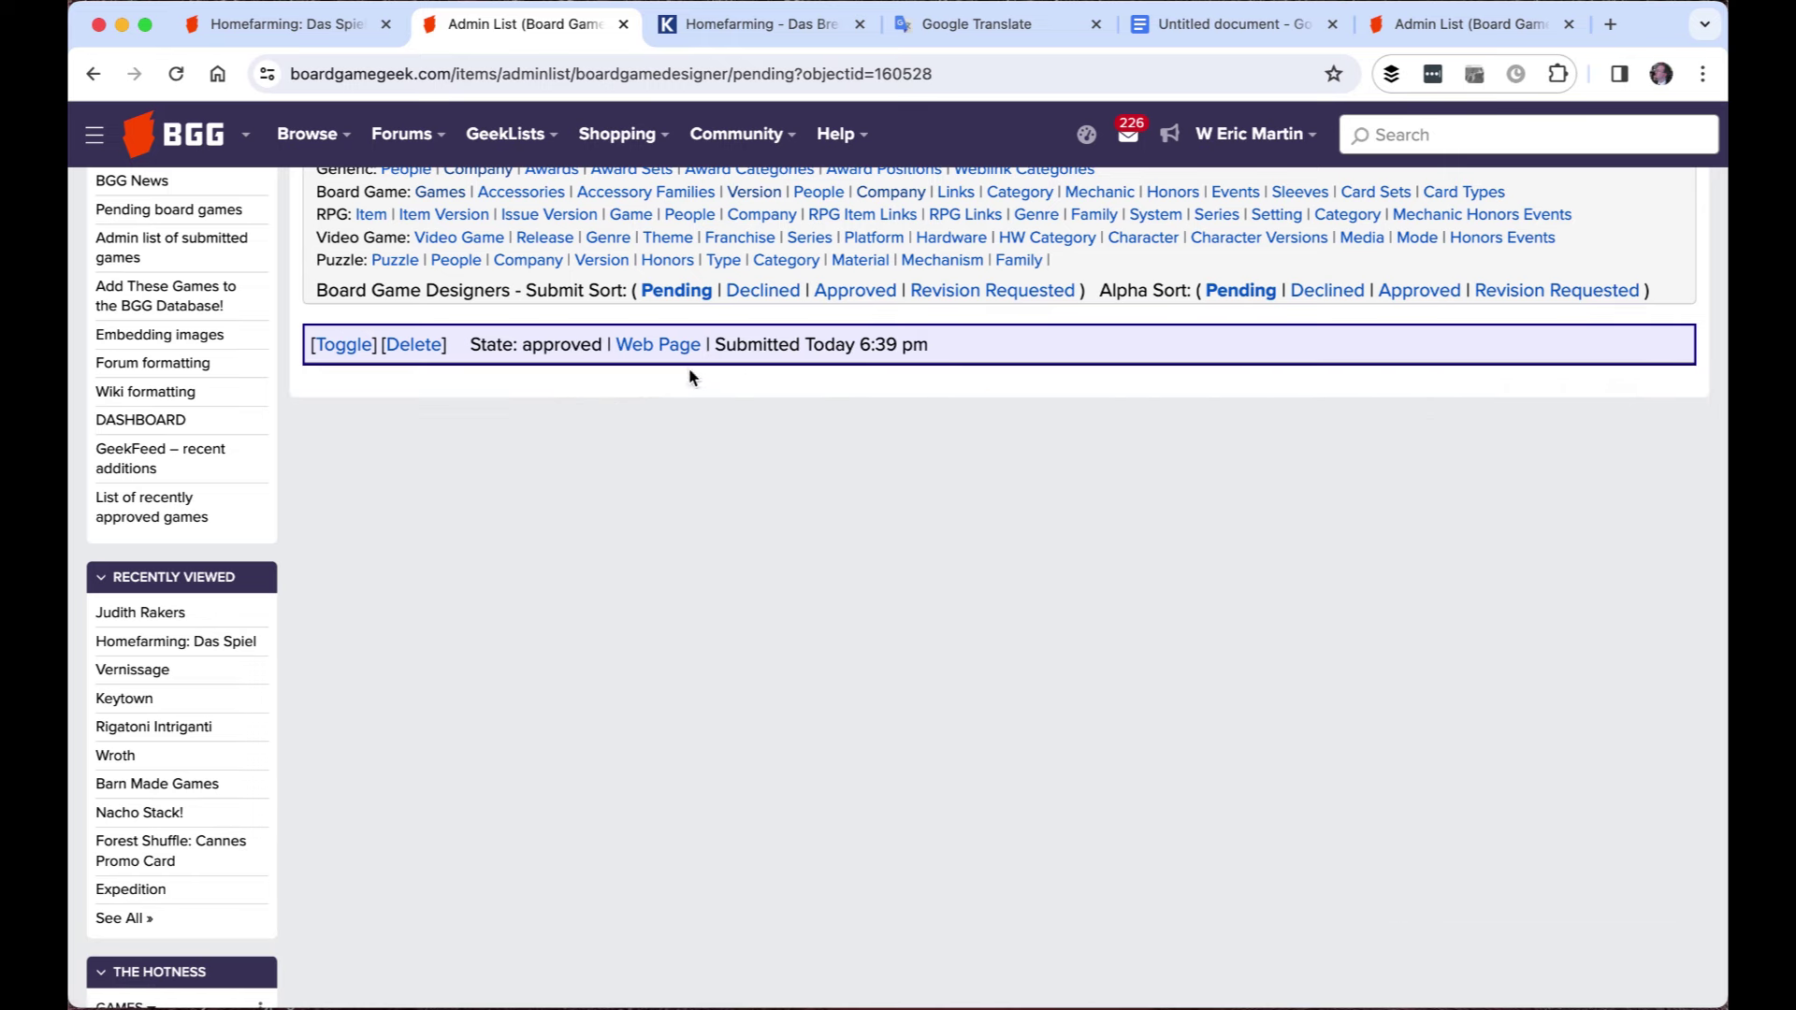
Confirm the sort index of 8 on the designer's Admin Edit page, then close the tab
left_click(657, 346)
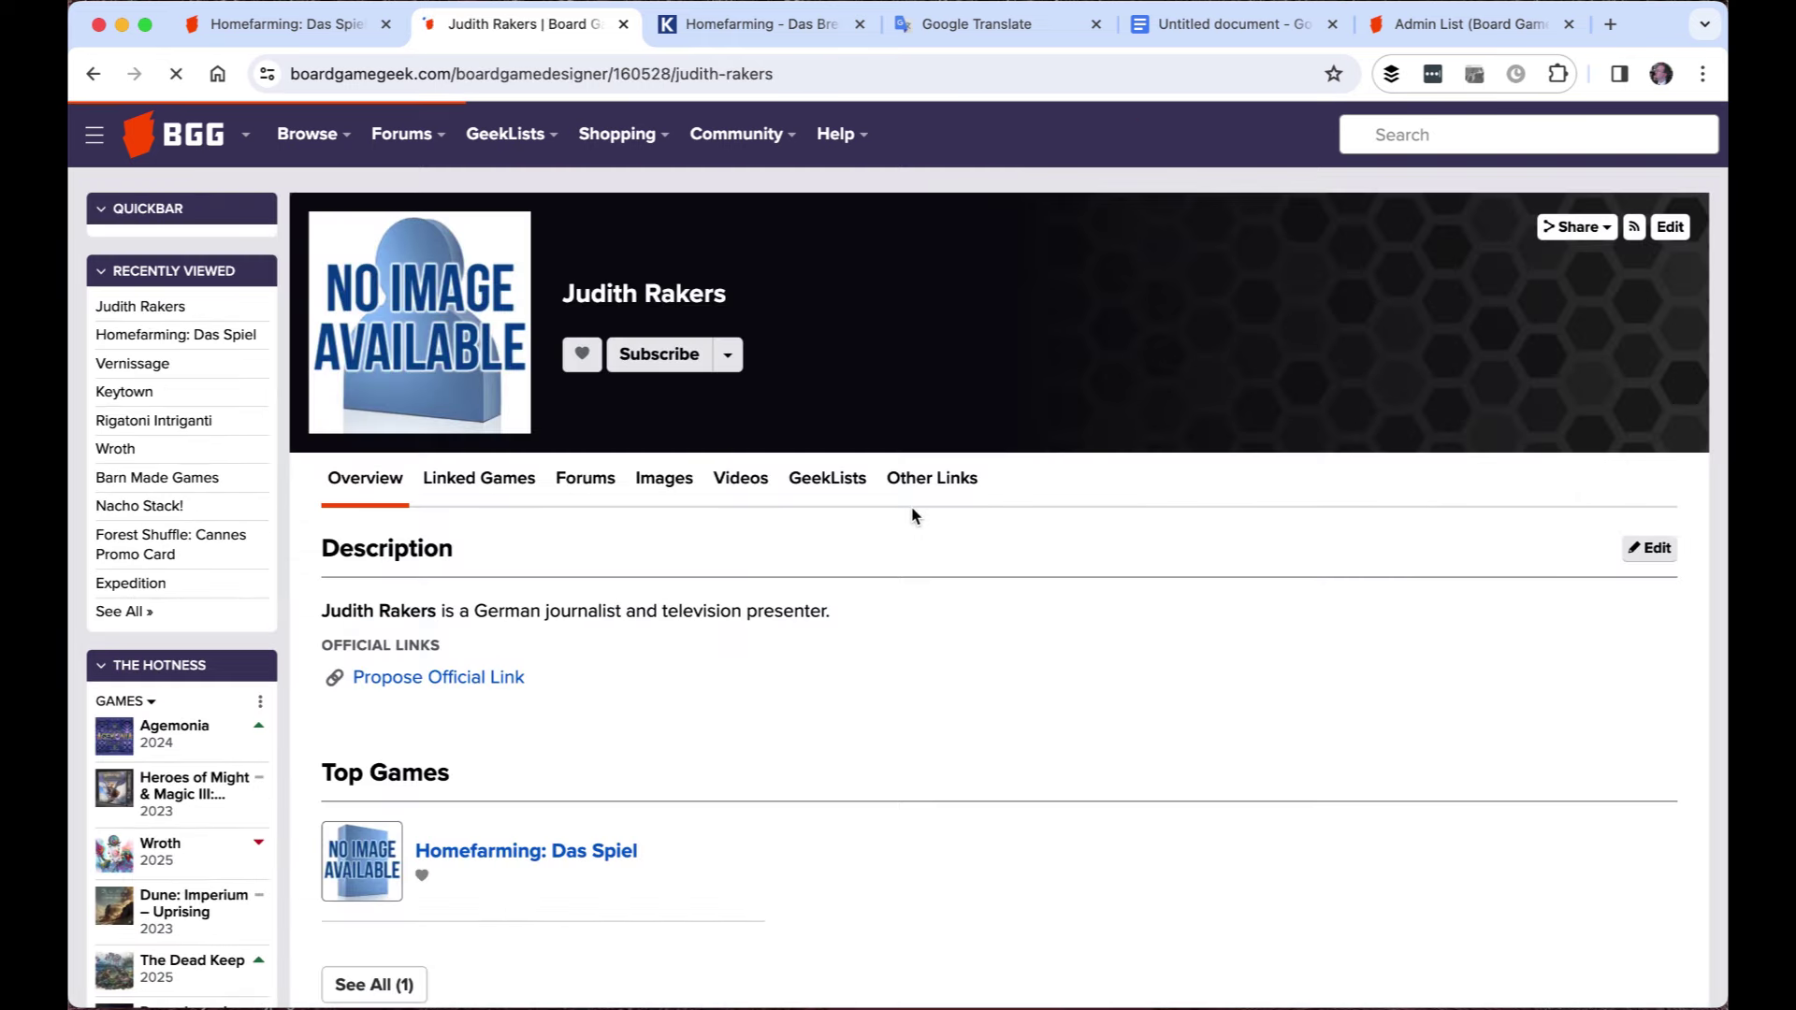
left_click(1651, 229)
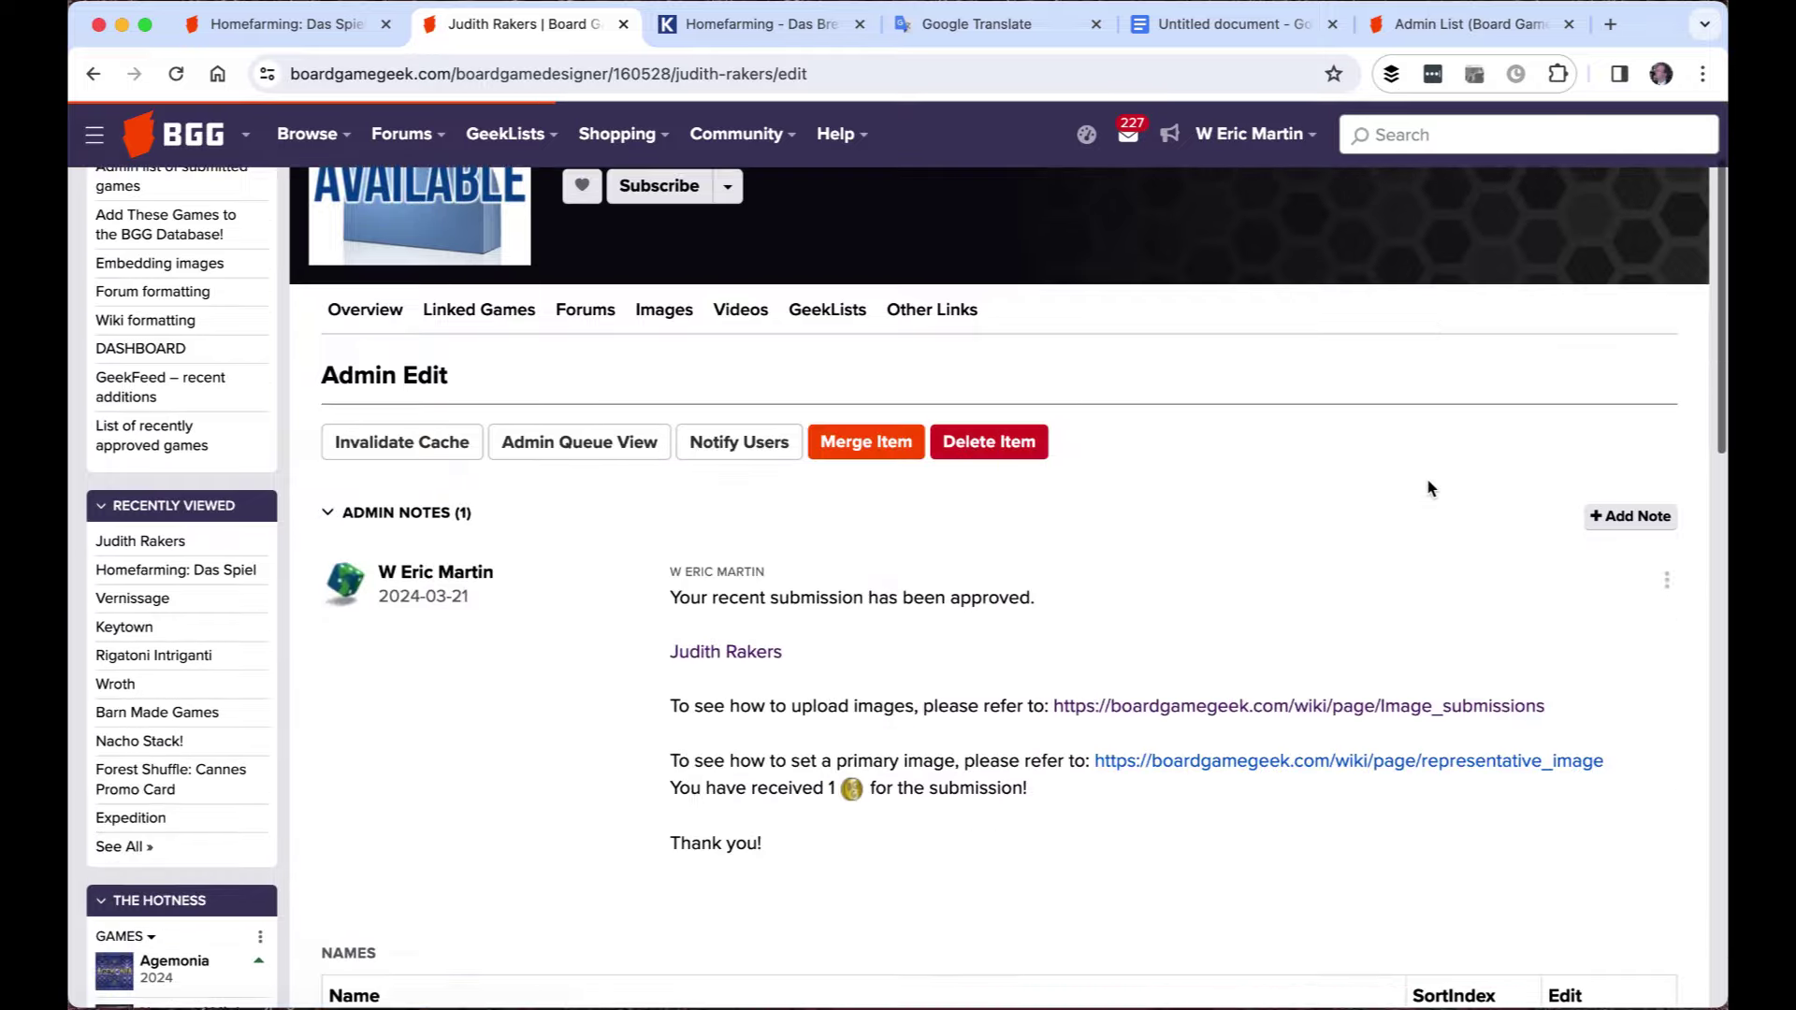
scroll(1427, 487, "down", 5)
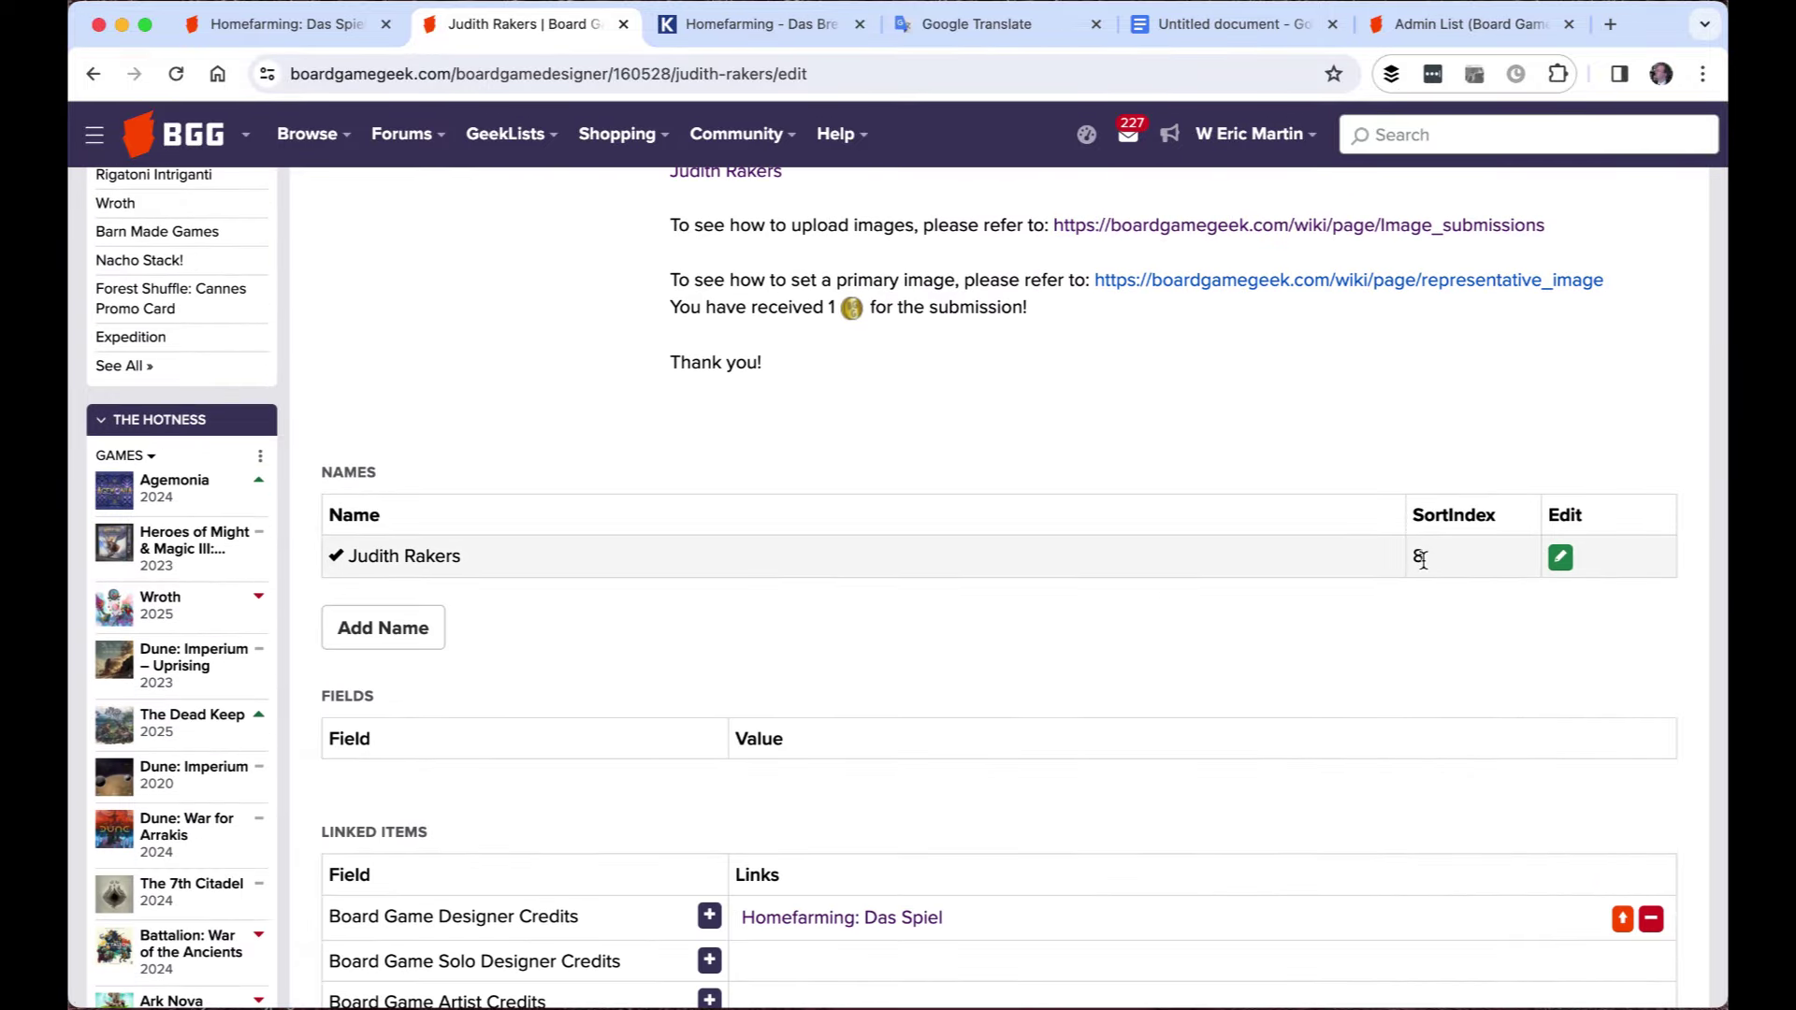
double_click(1420, 558)
scroll(1289, 613, "up", 8)
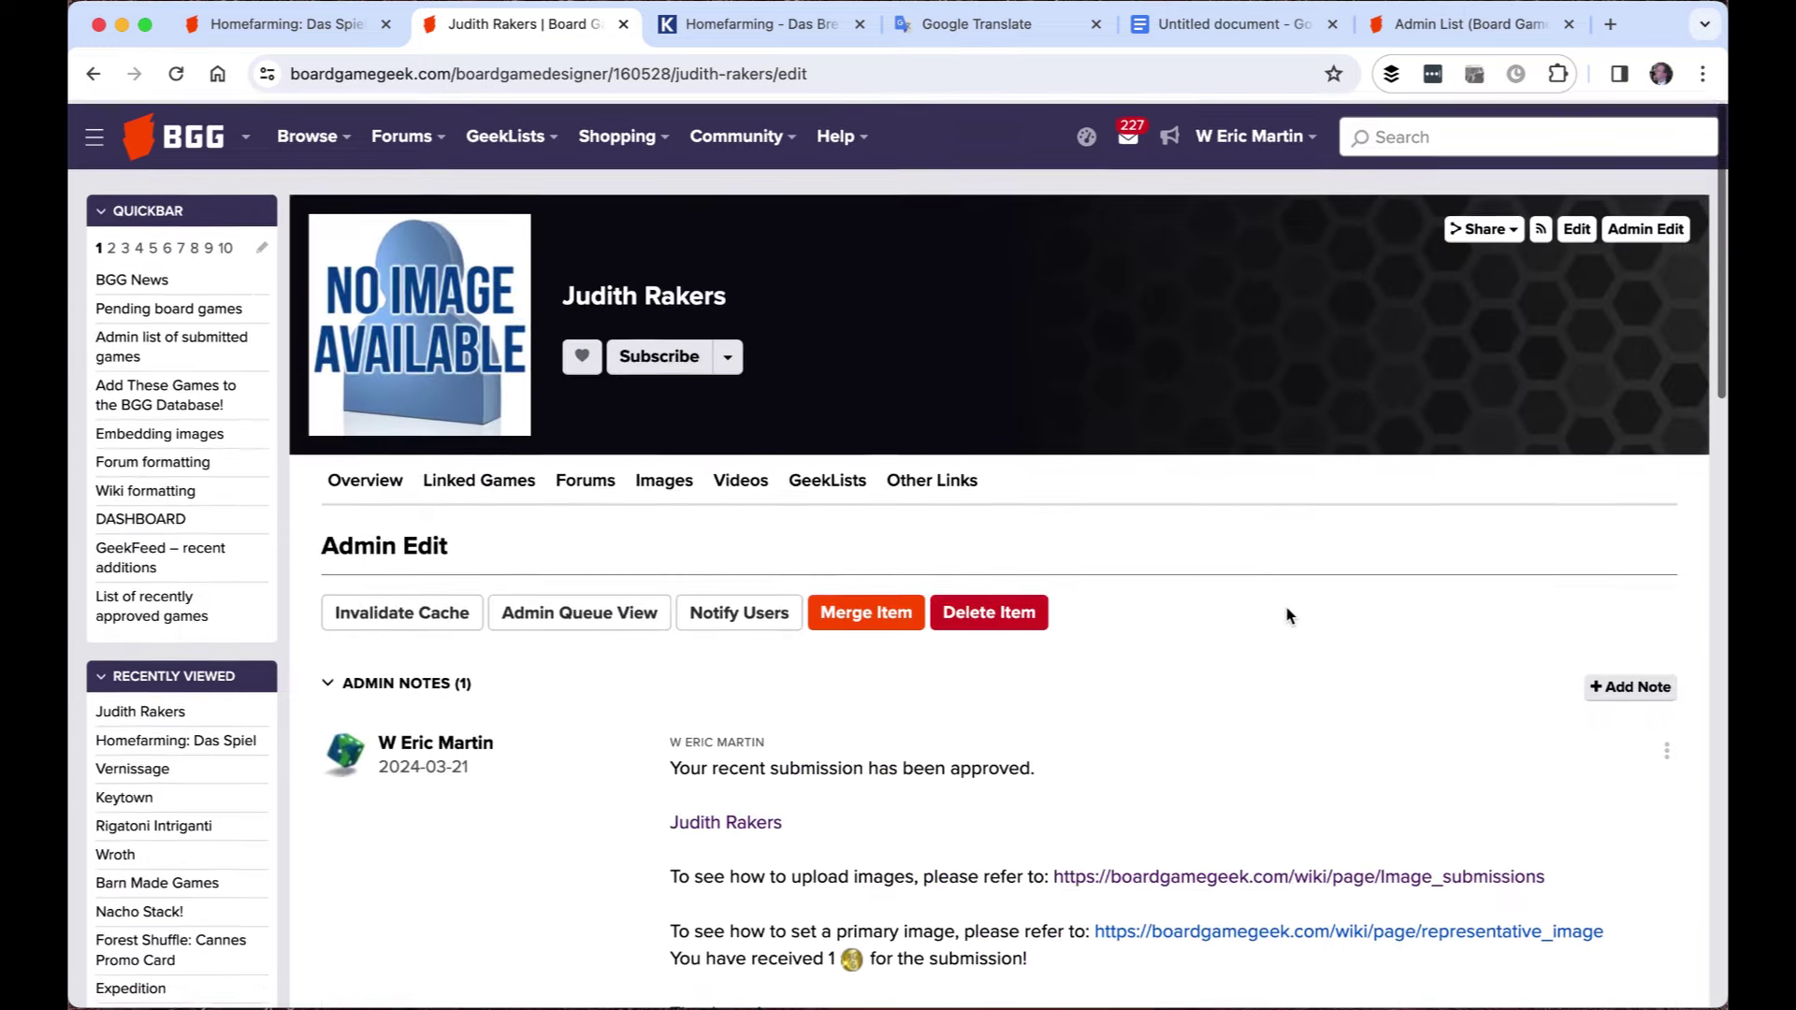
key("super+w")
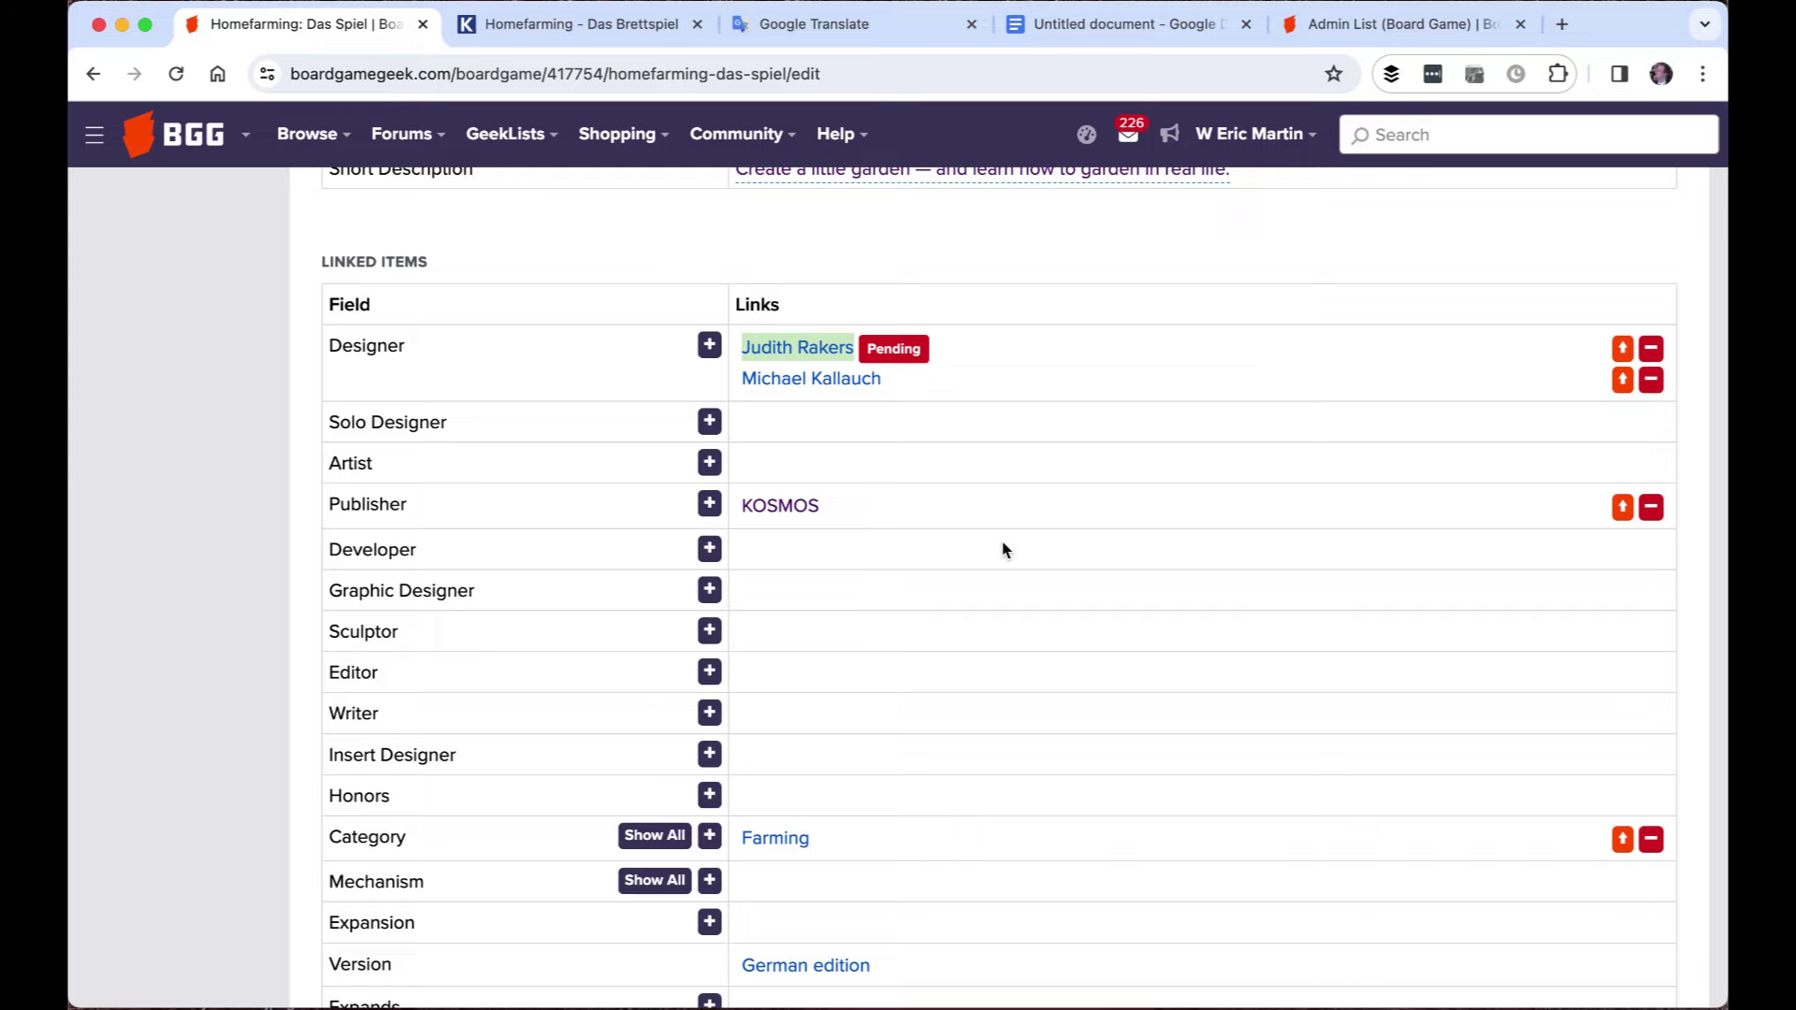
Reload the game's edit page, keep the original designer on top, and toggle KOSMOS primary
key("super+r")
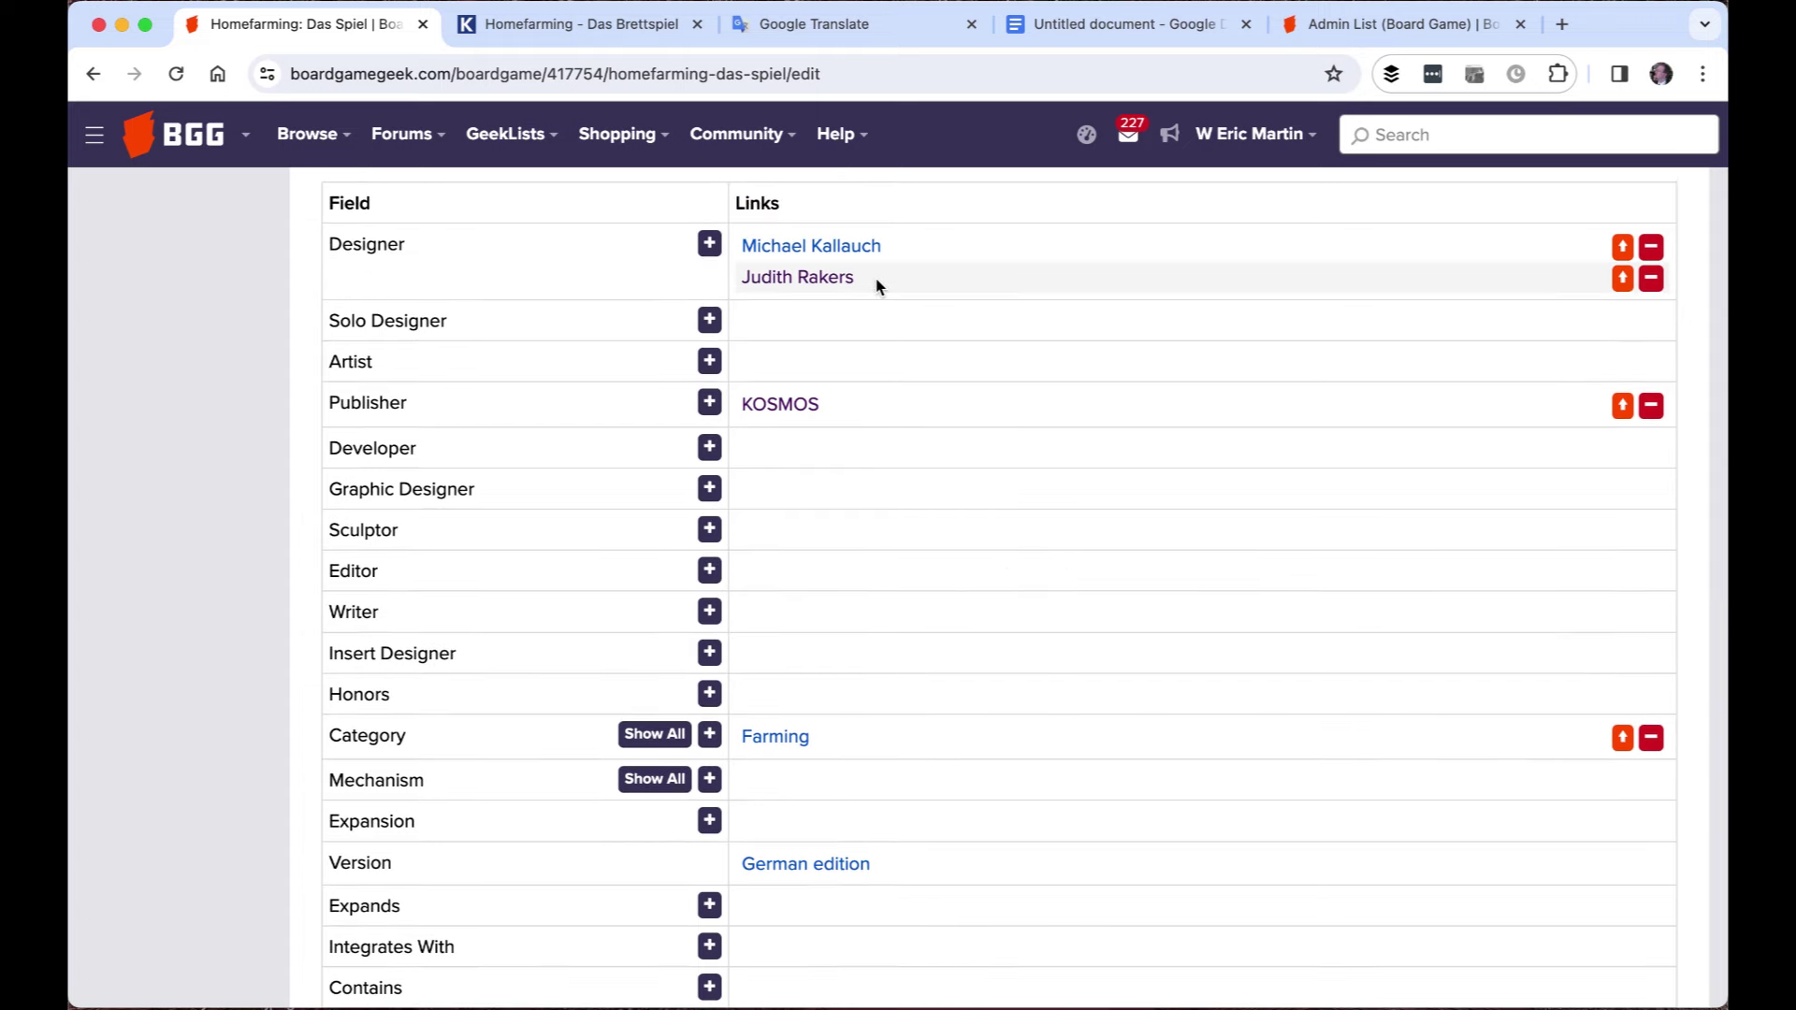
left_click_drag(880, 281, 739, 250)
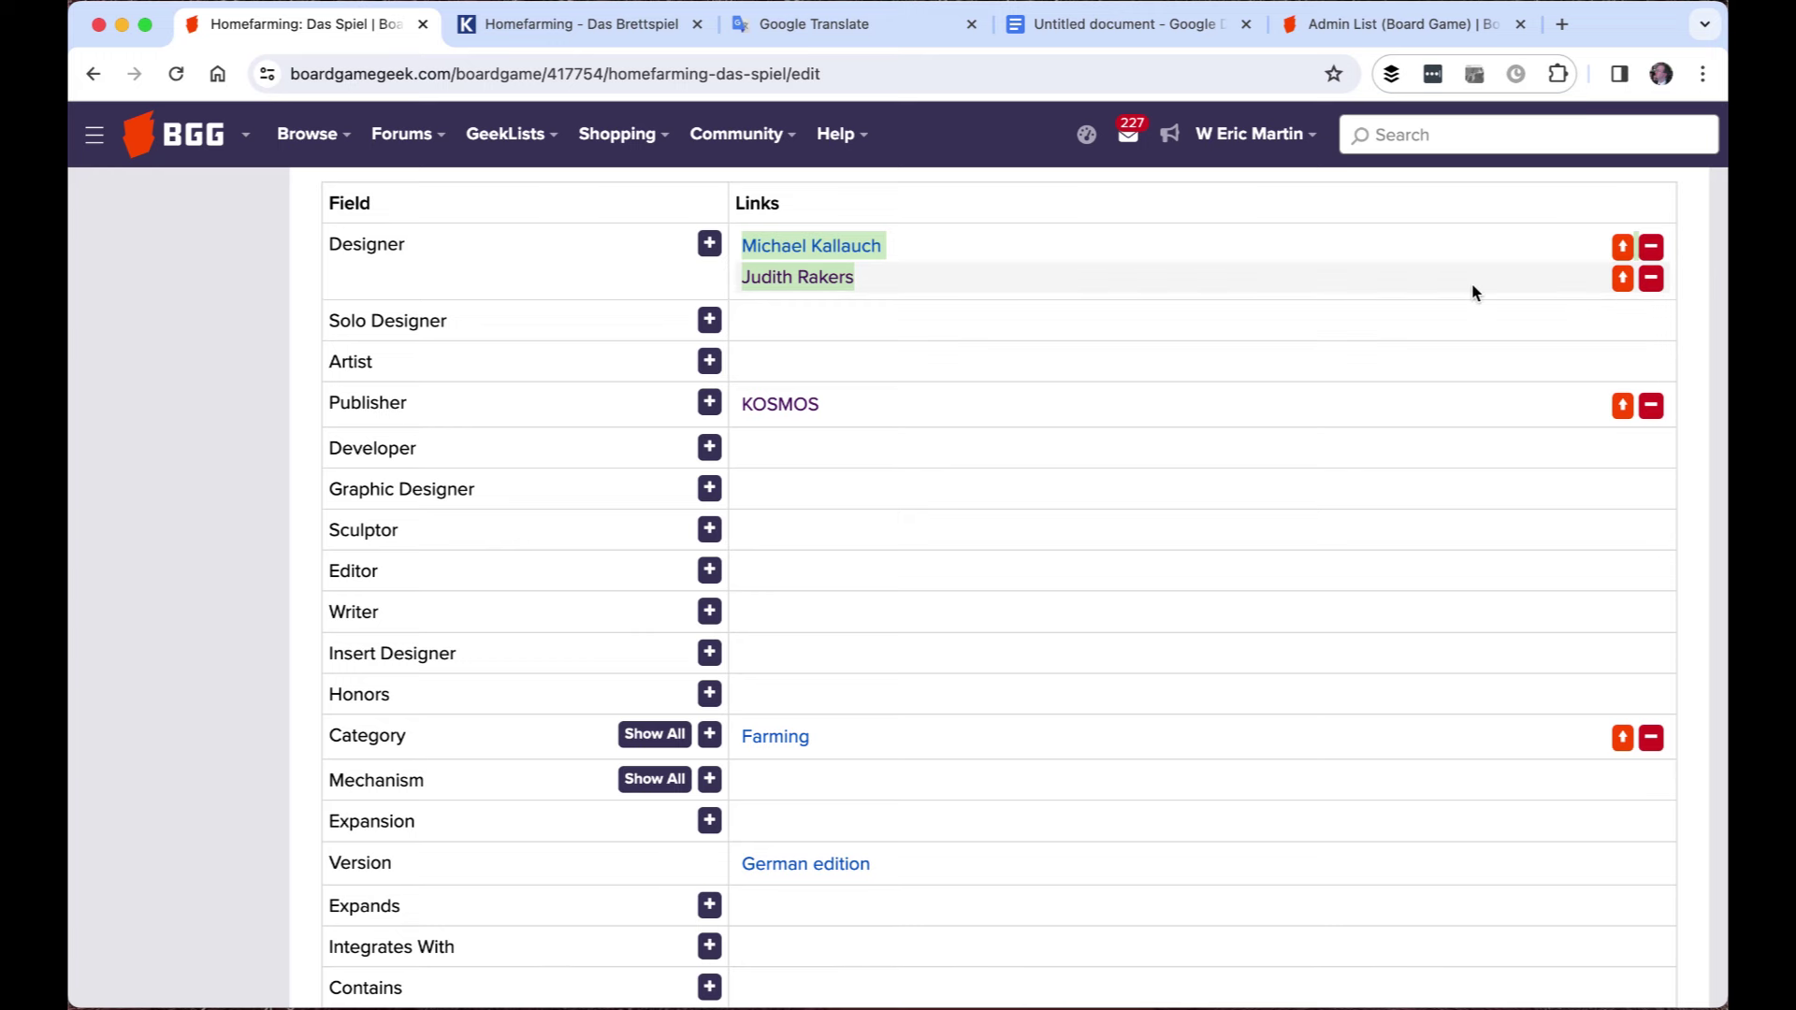
left_click(1622, 280)
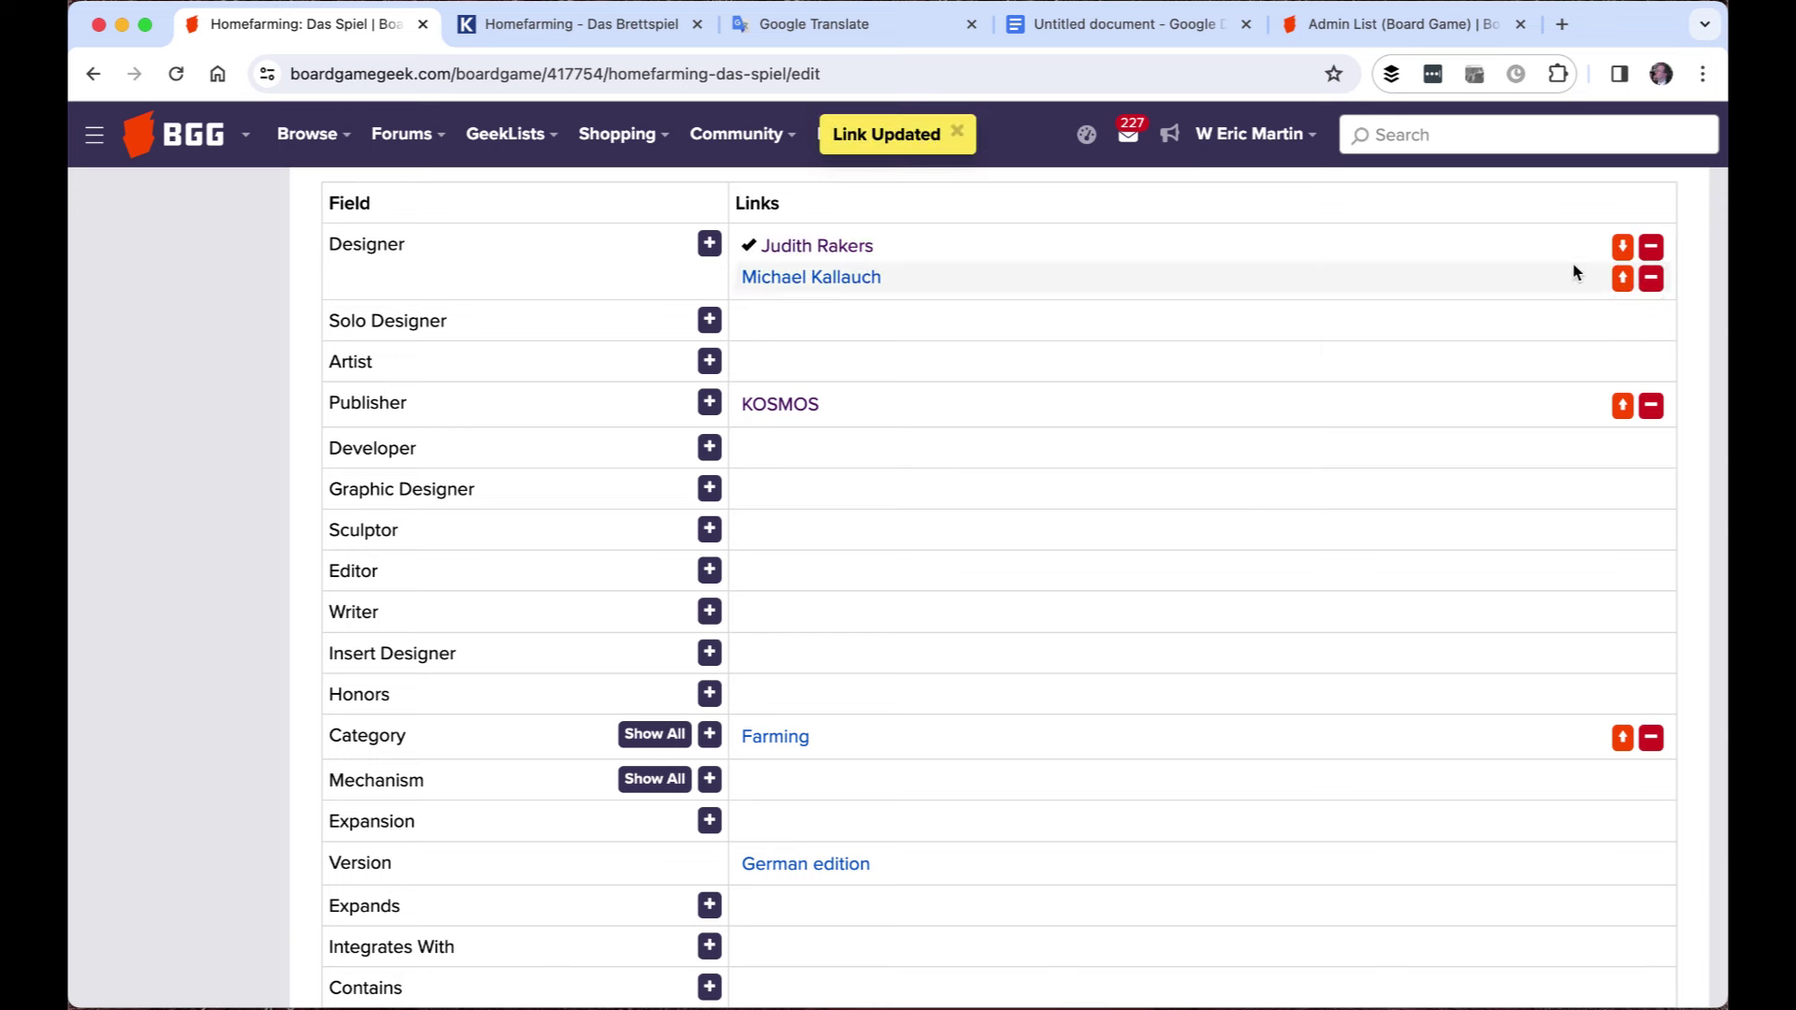
left_click(1623, 277)
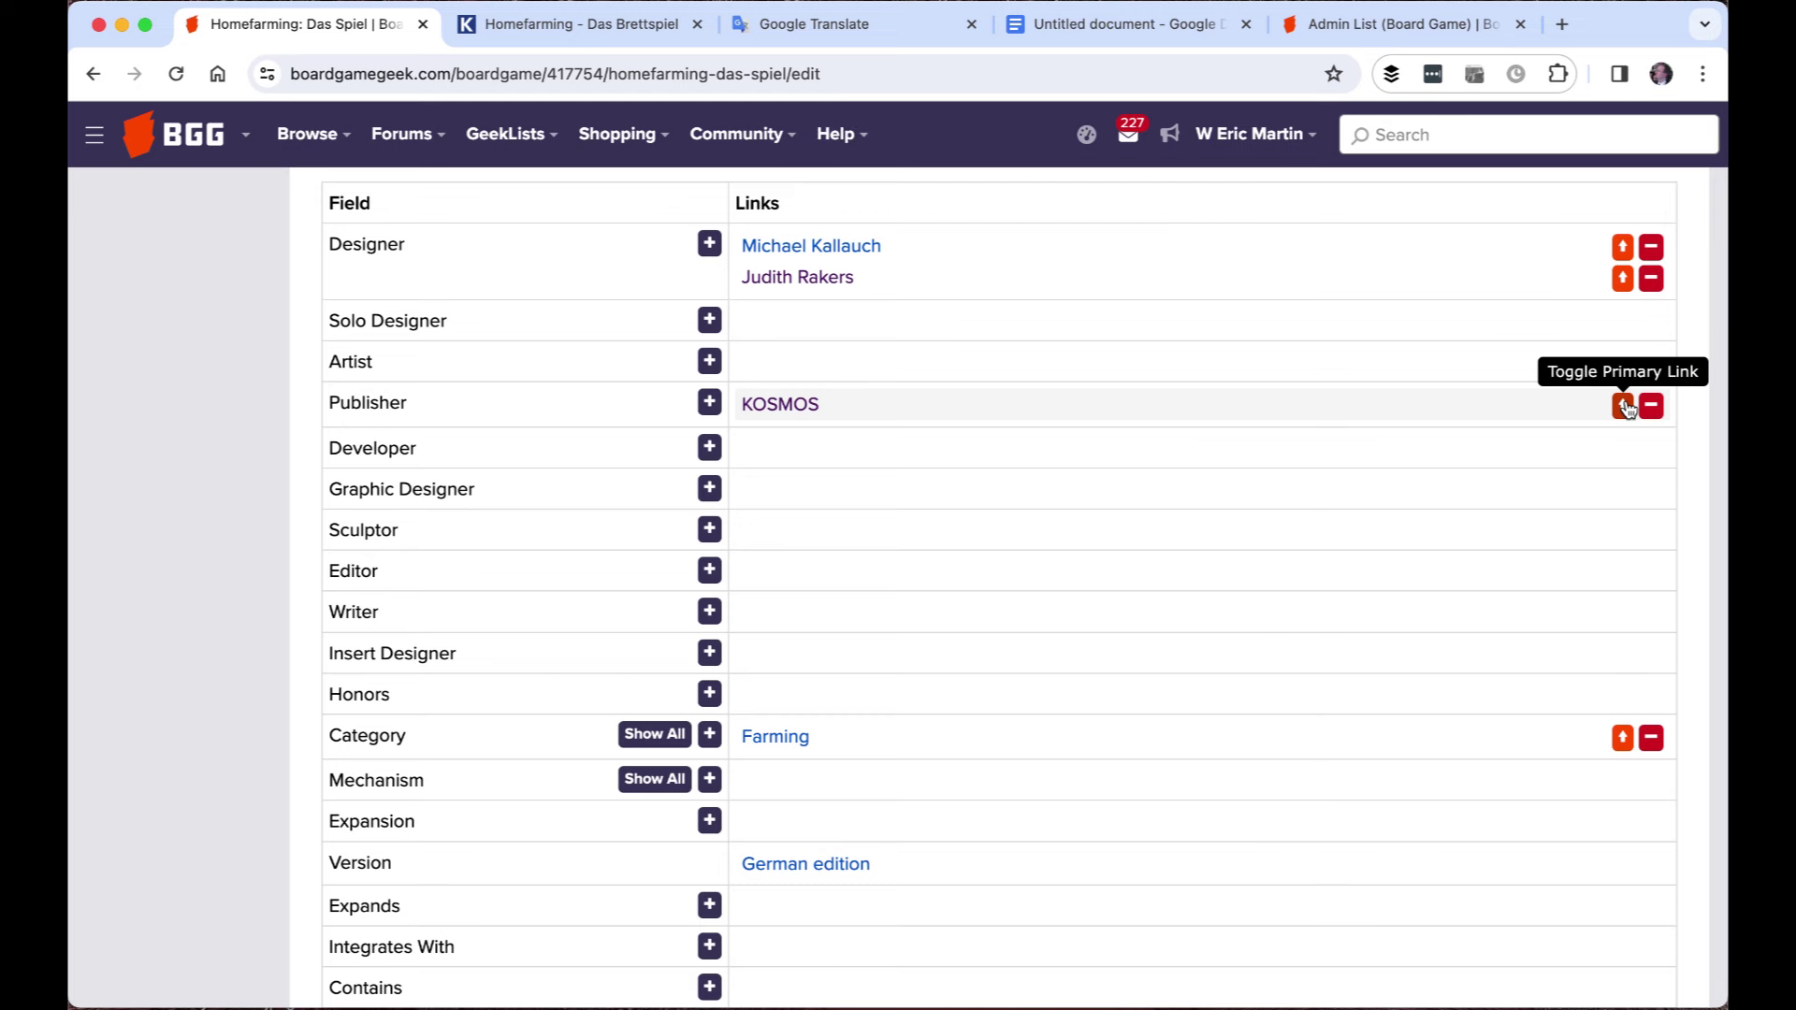
left_click(1625, 407)
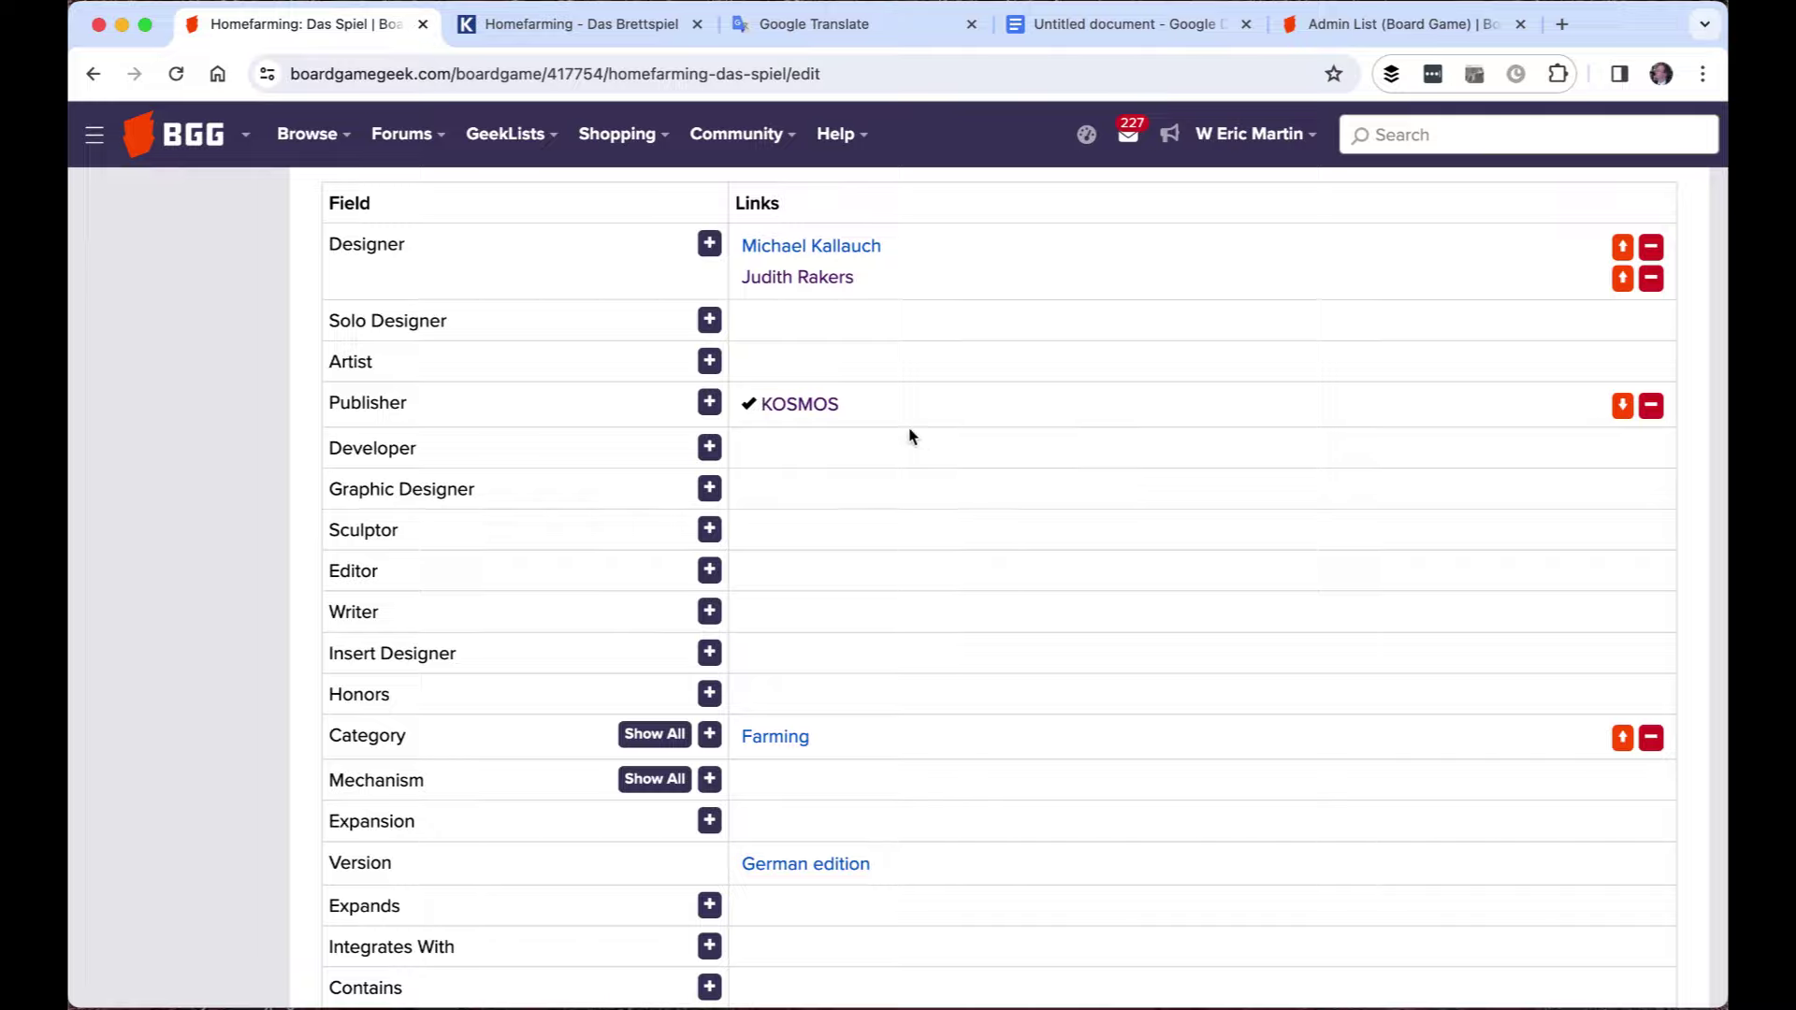
scroll(898, 412, "up", 15)
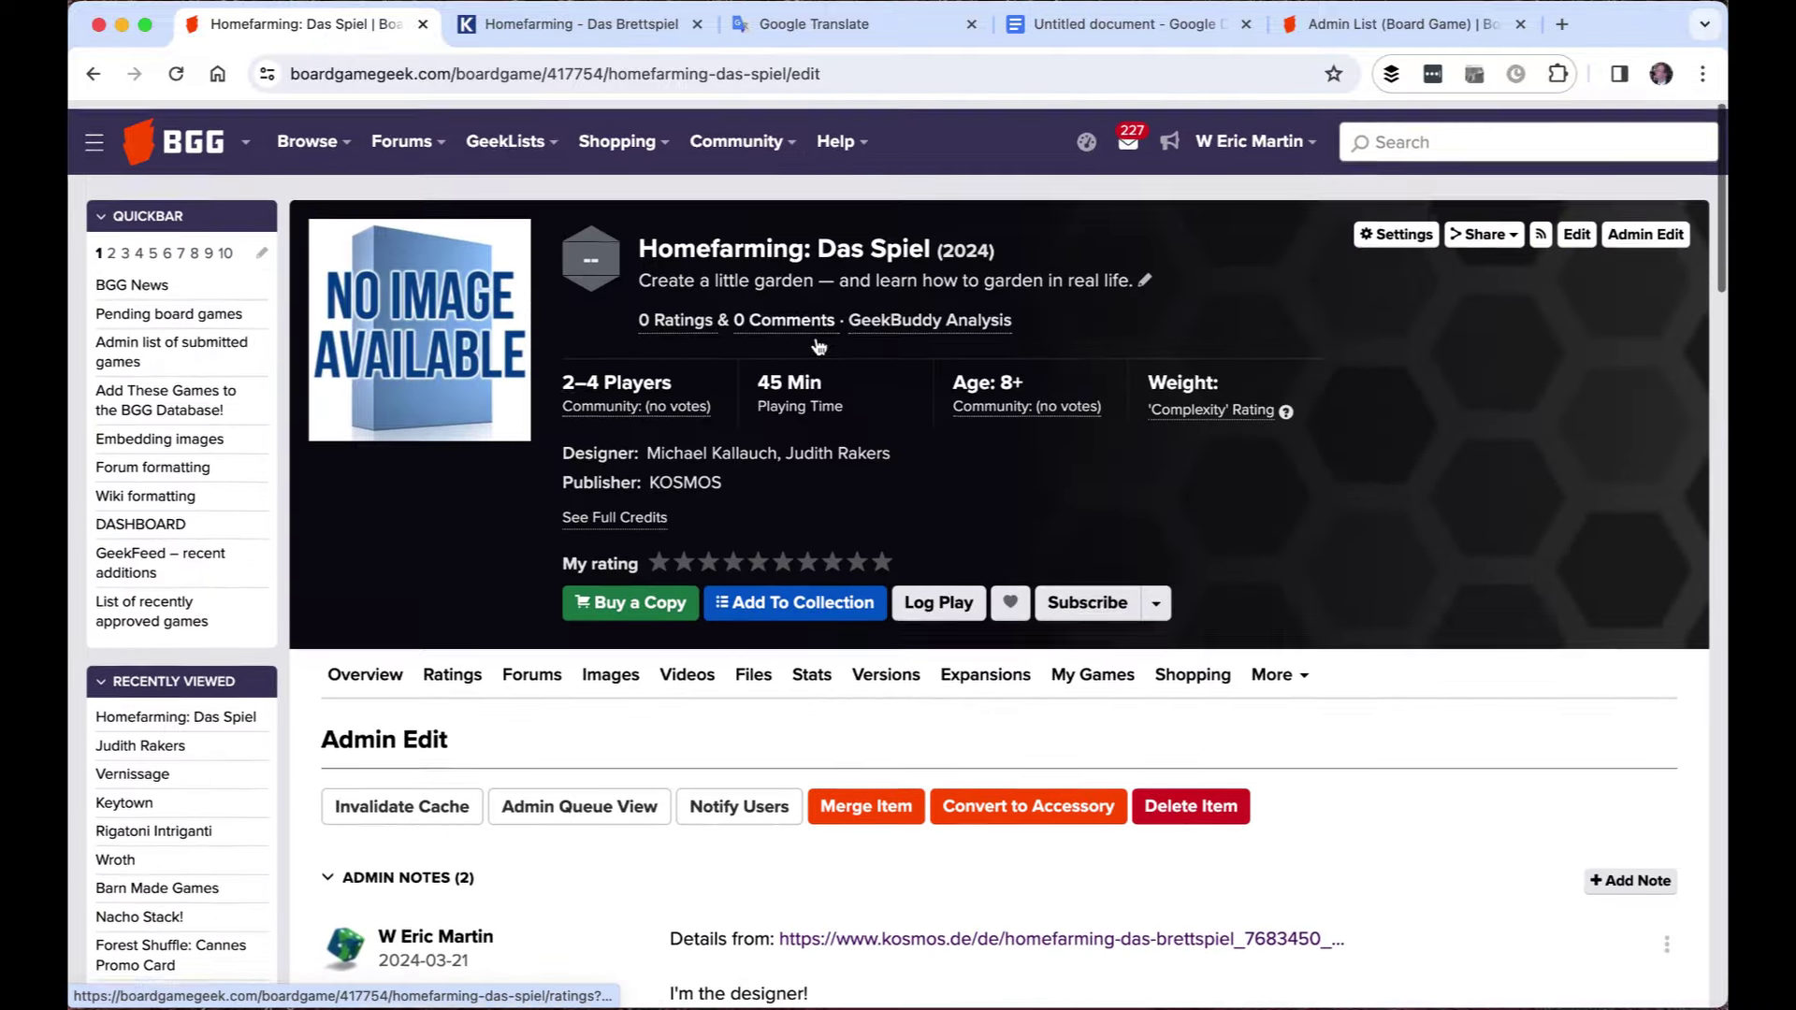
Search 'carca' and look over Carcassonne's credit details
left_click(1403, 28)
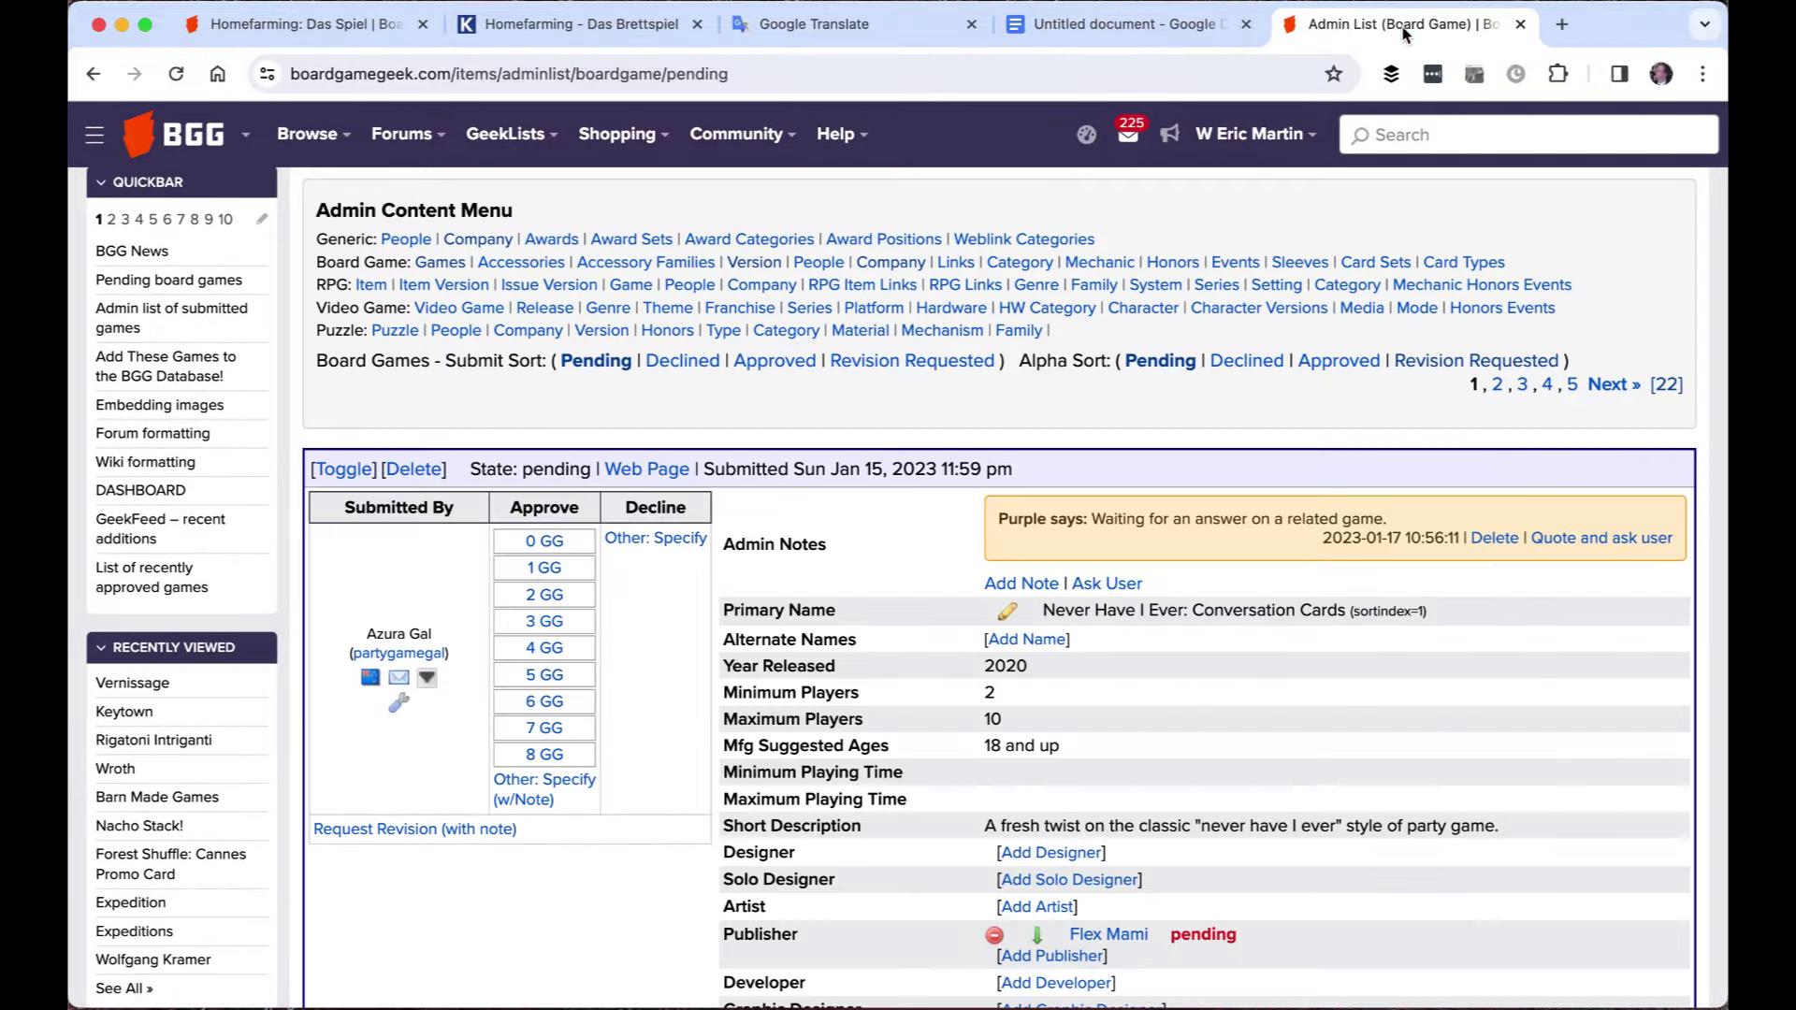
left_click(797, 64)
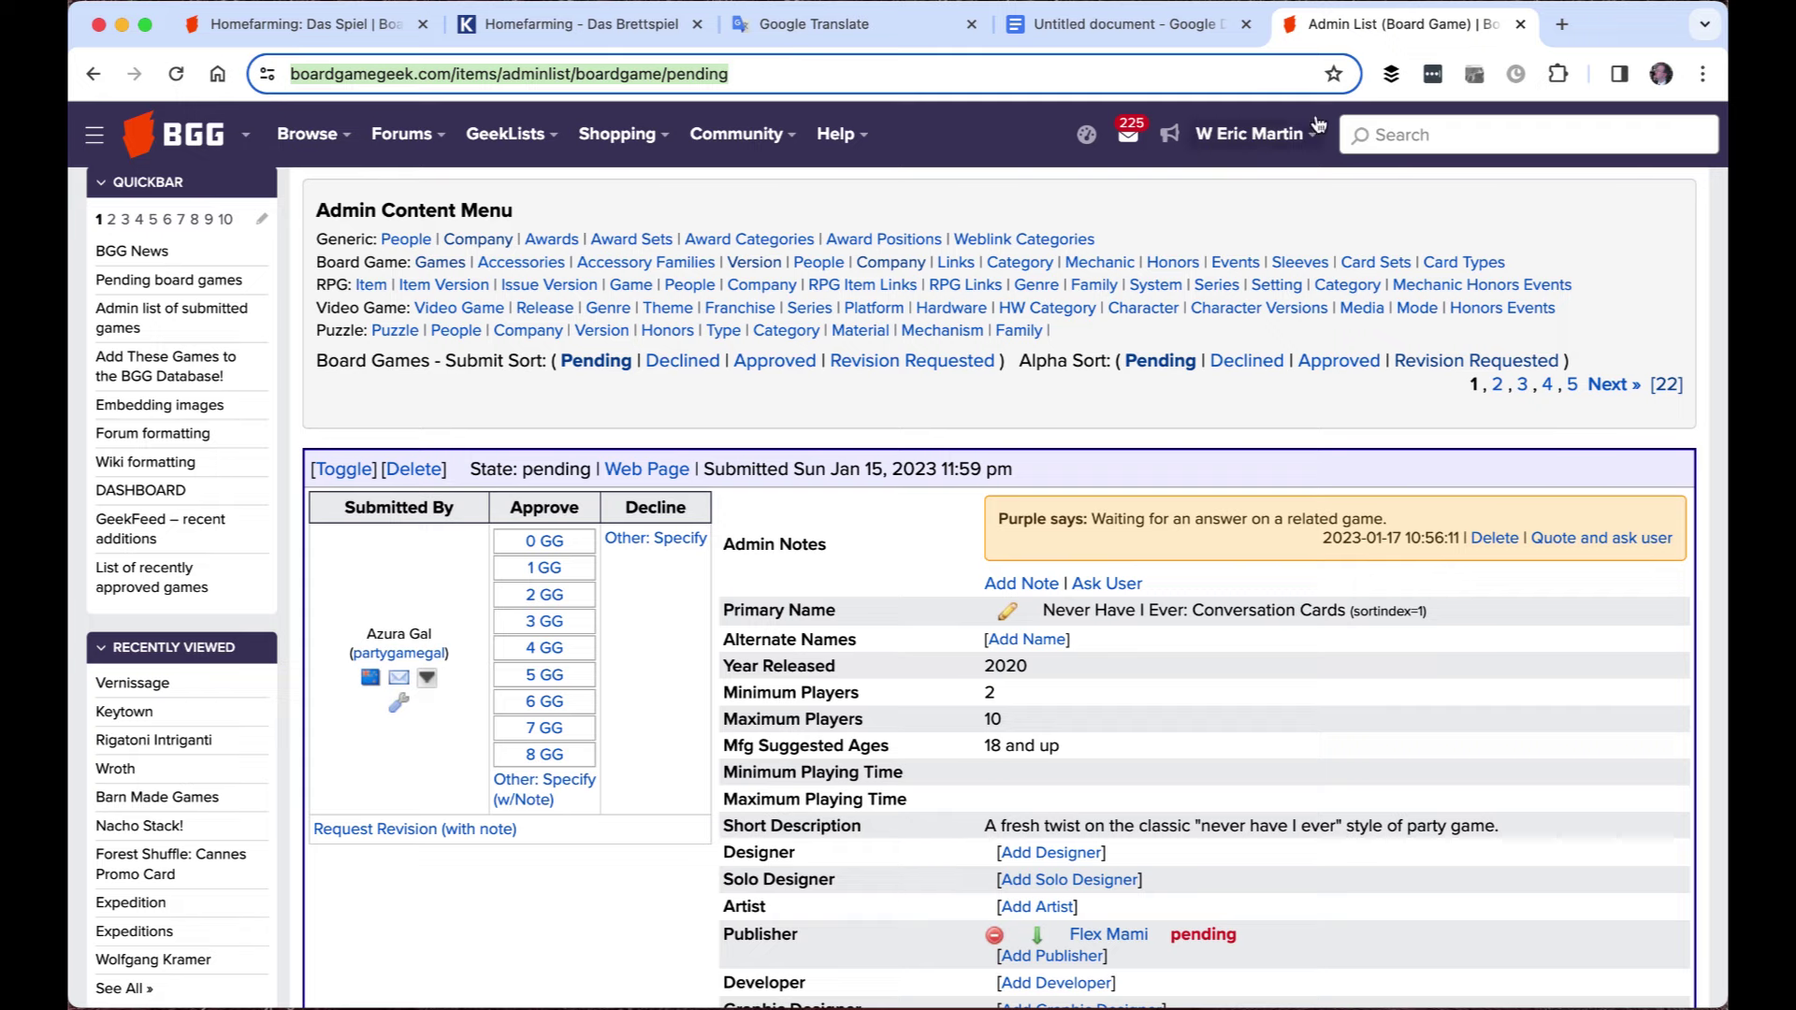
left_click(1384, 135)
type("carca")
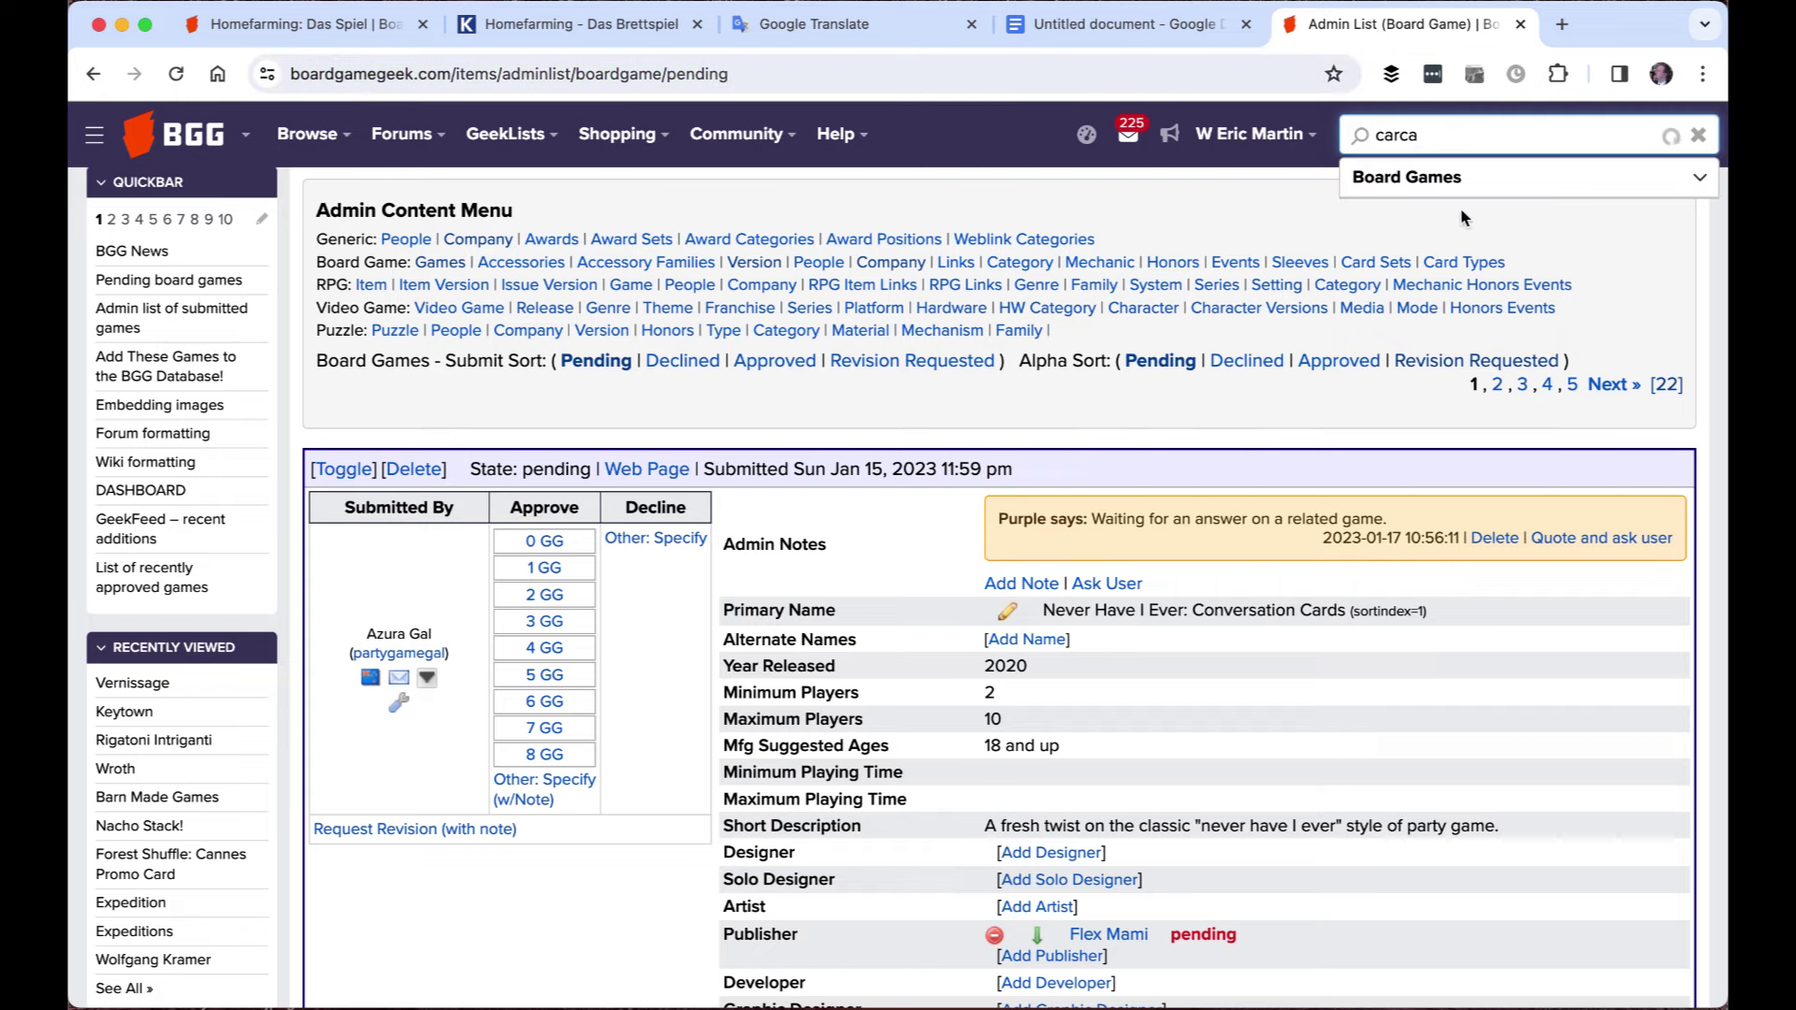
key("Return")
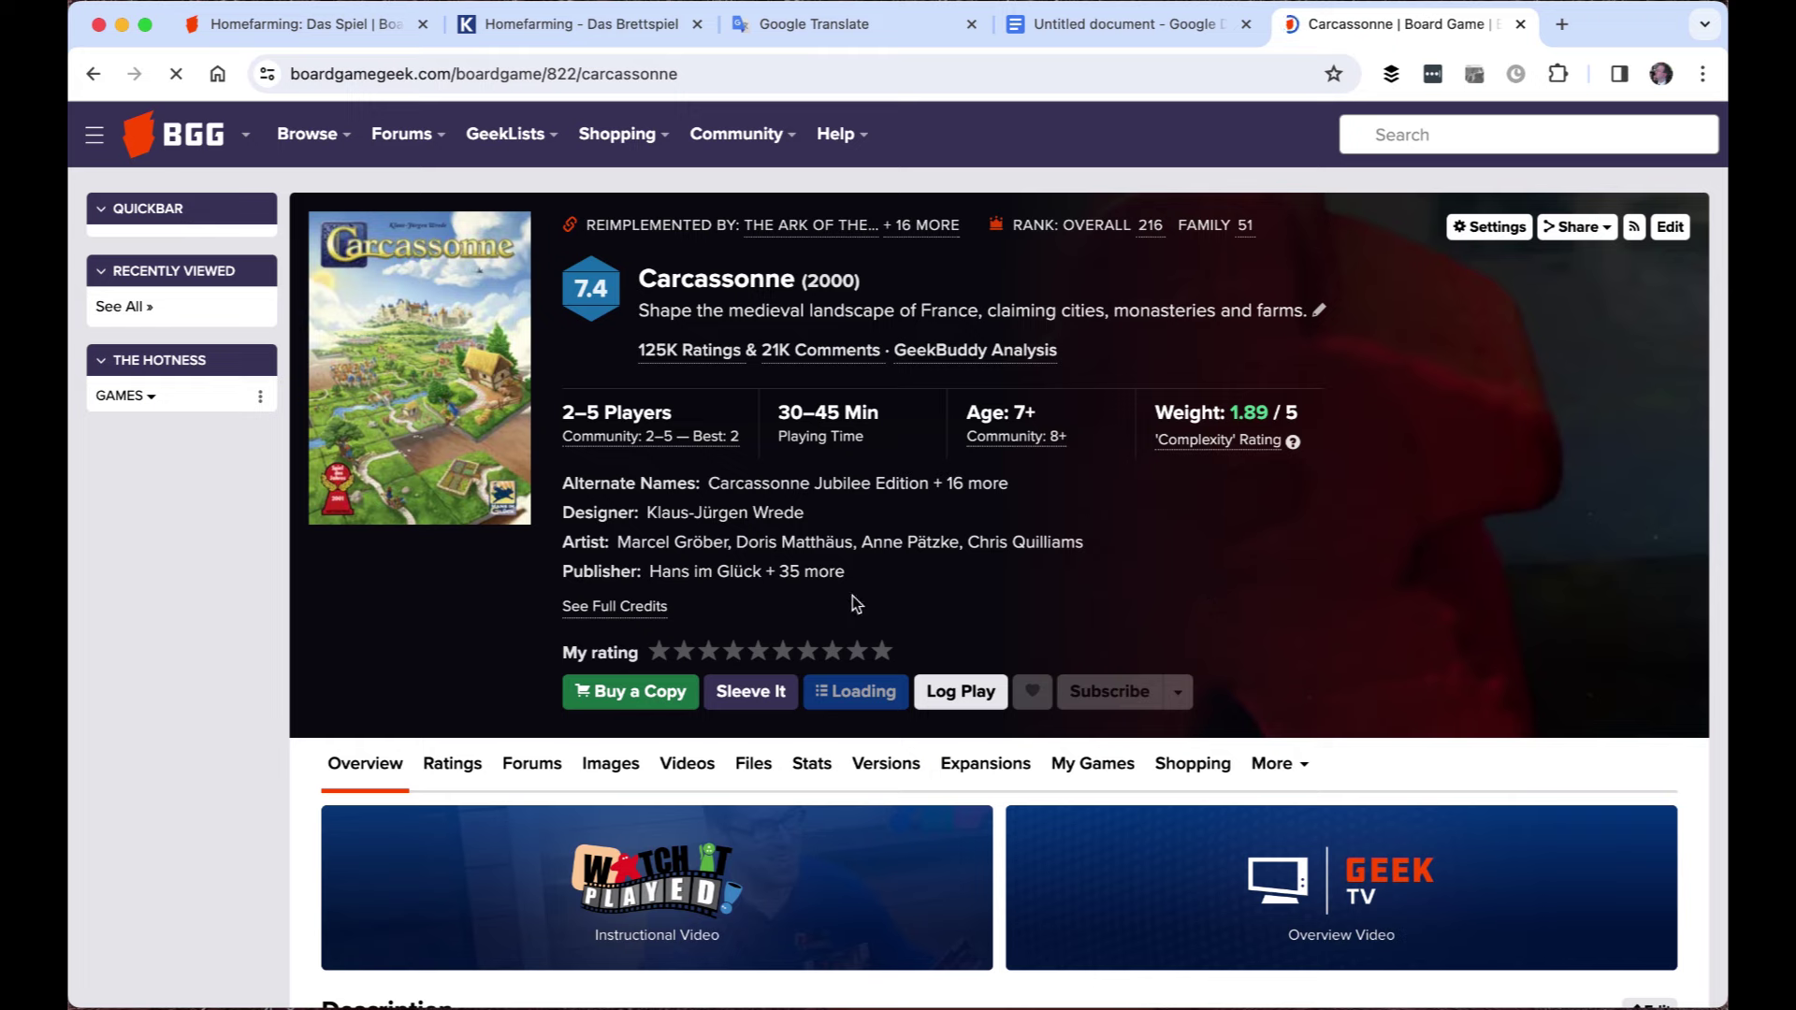
left_click_drag(846, 572, 563, 571)
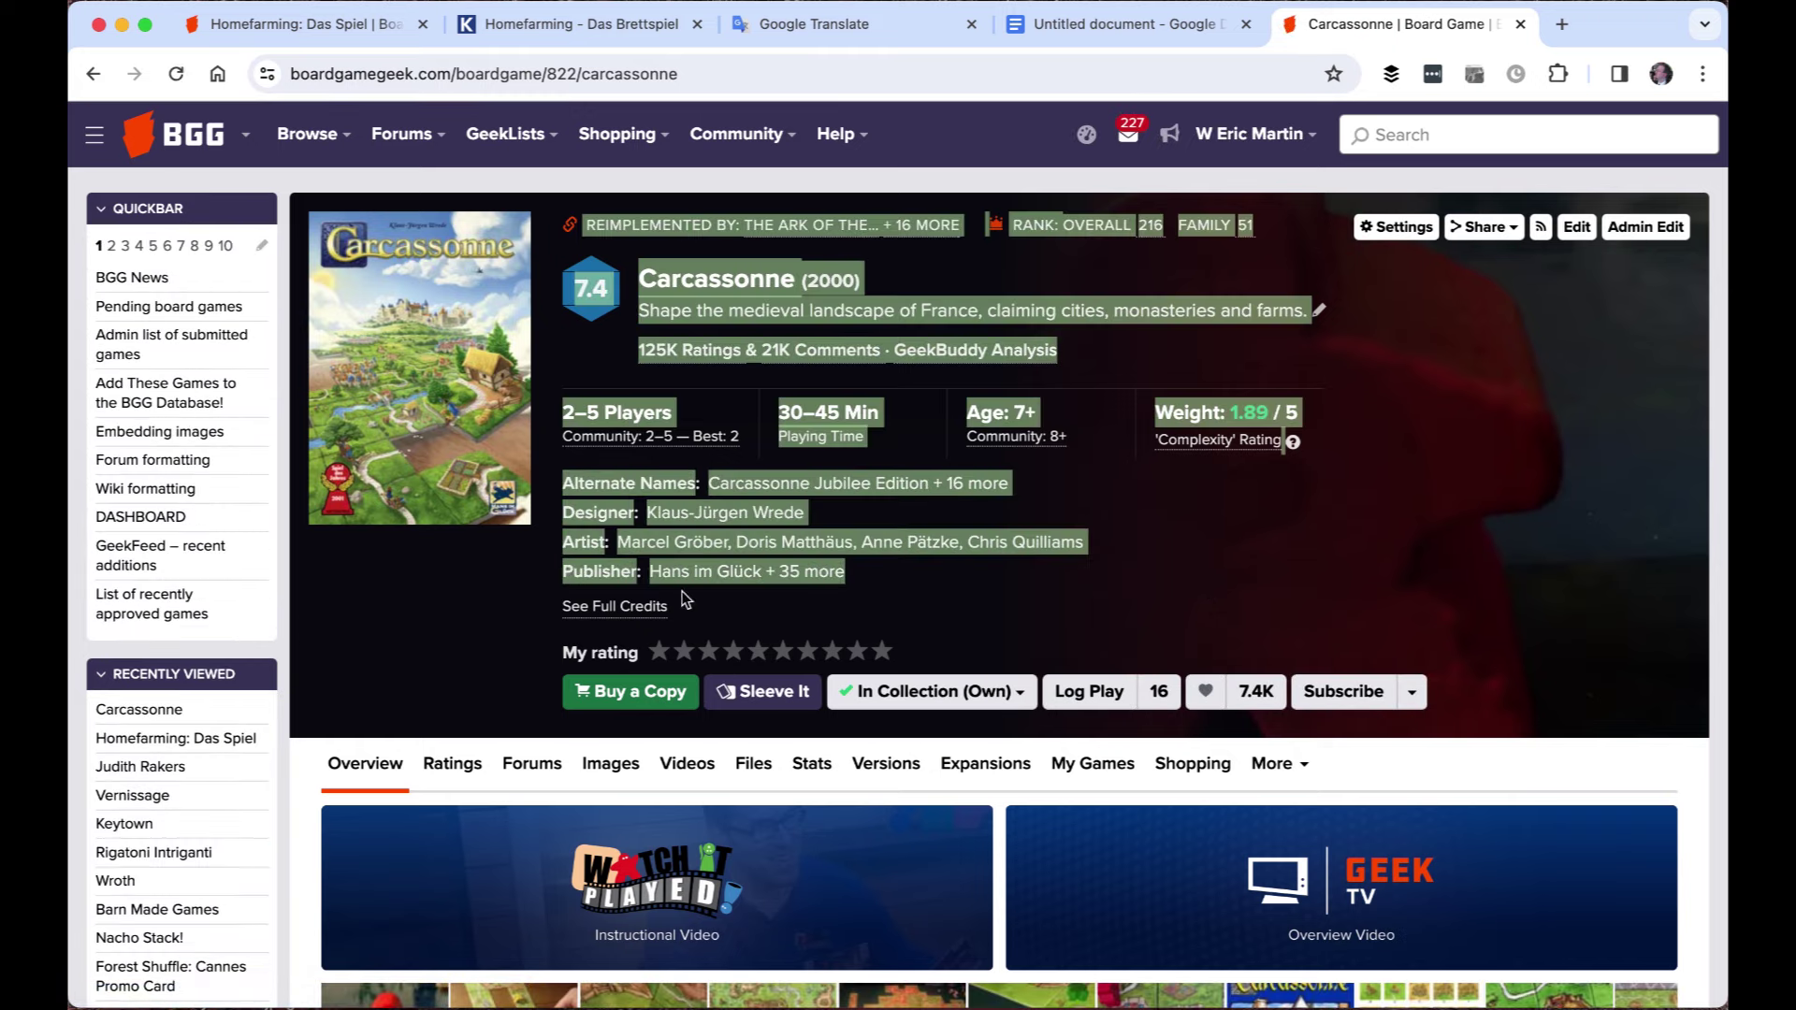
left_click(948, 609)
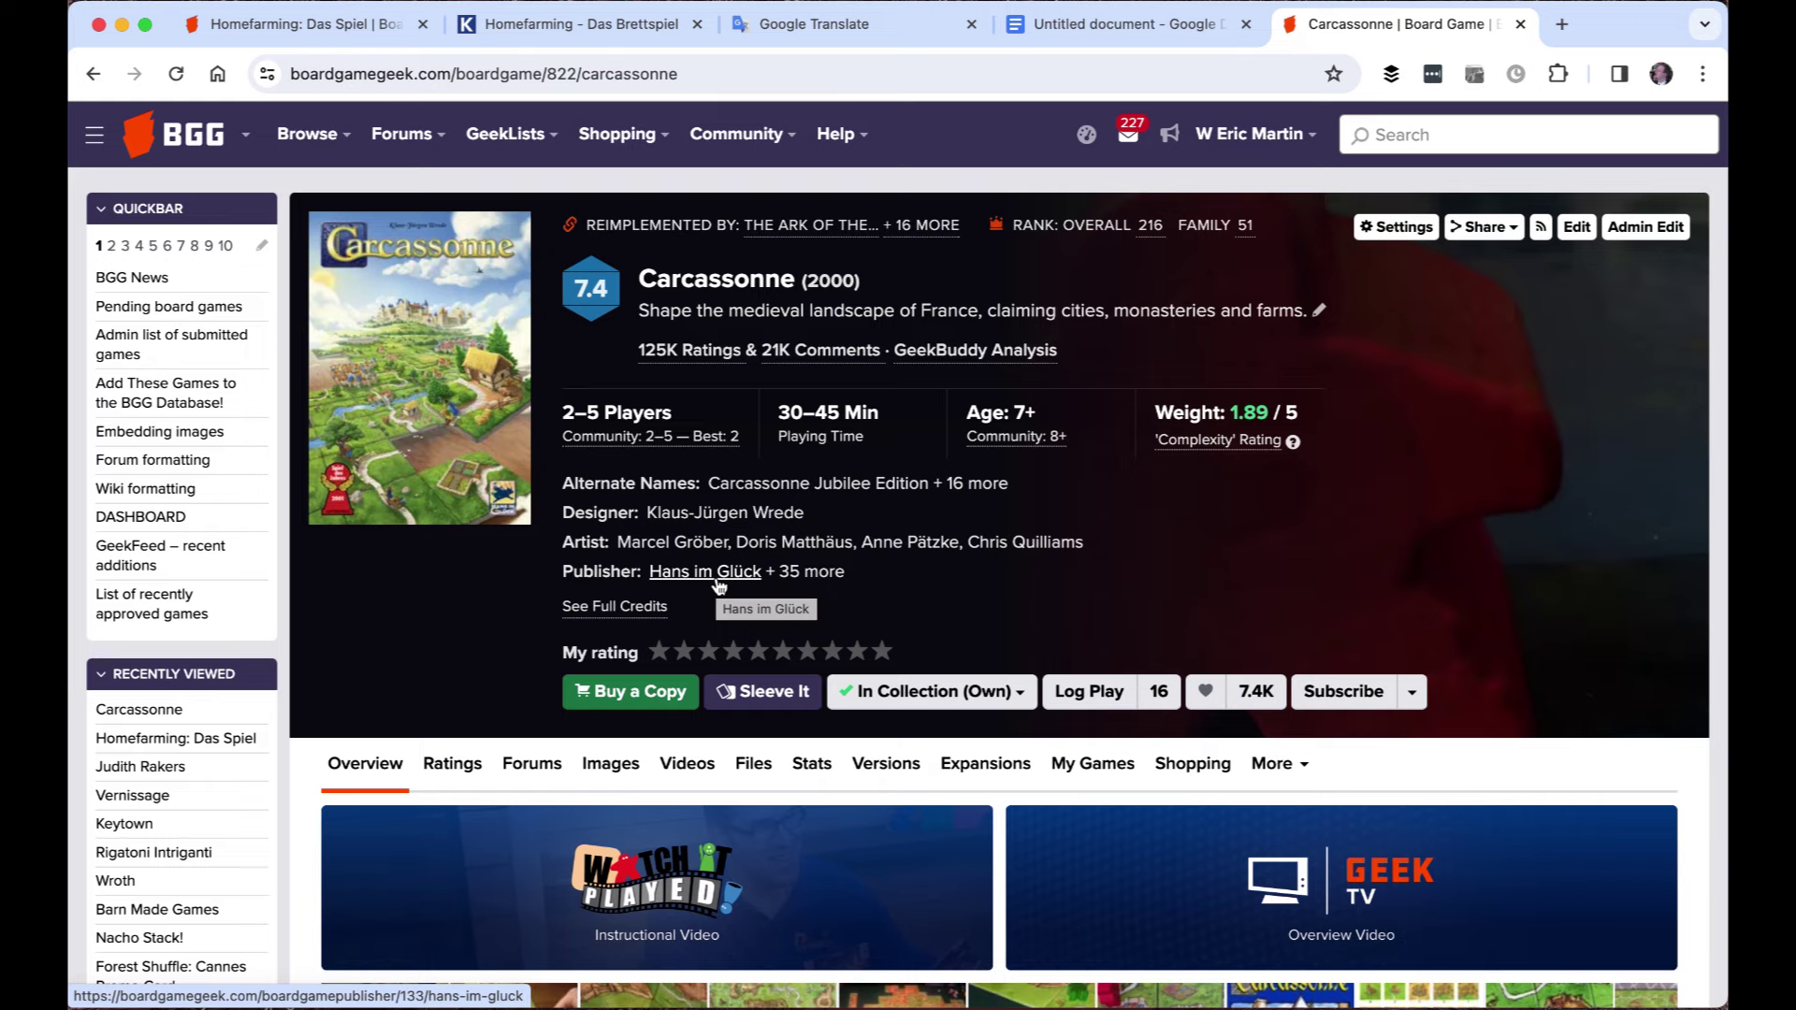
Go back to the Homefarming: Das Spiel admin edit page and open its Images section
left_click(295, 23)
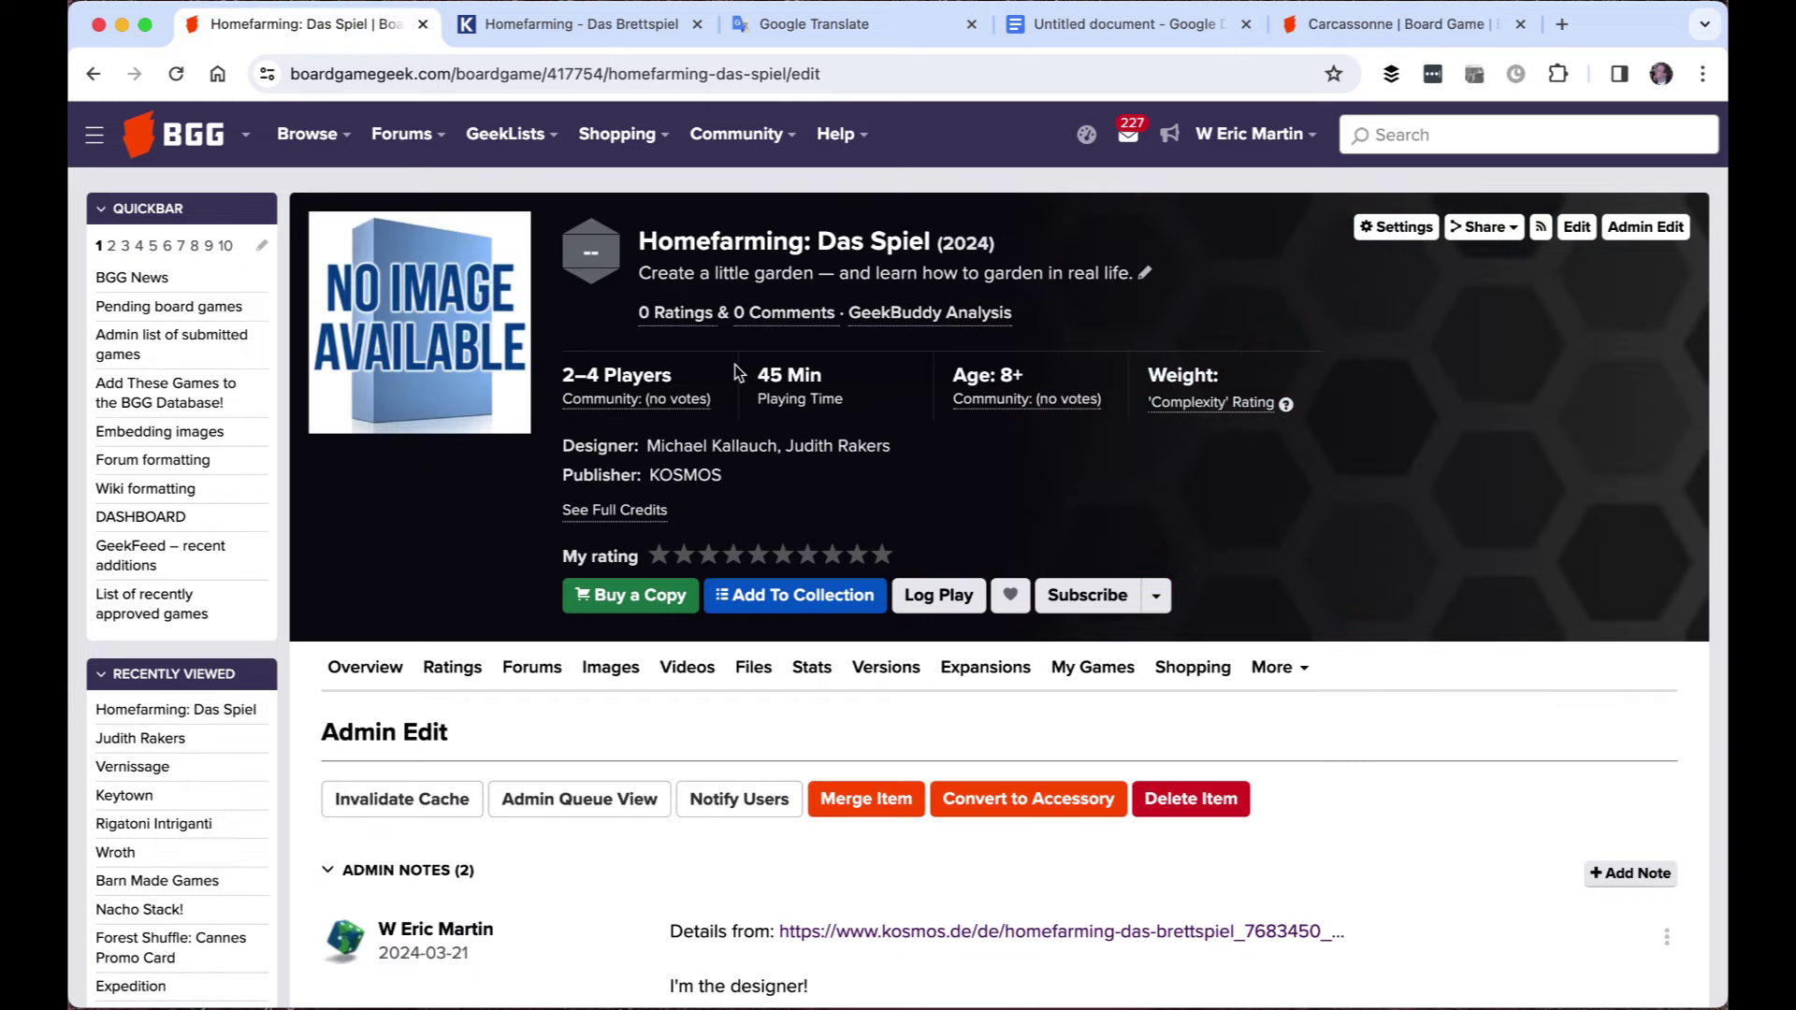
left_click_drag(640, 241, 929, 243)
key("super+c")
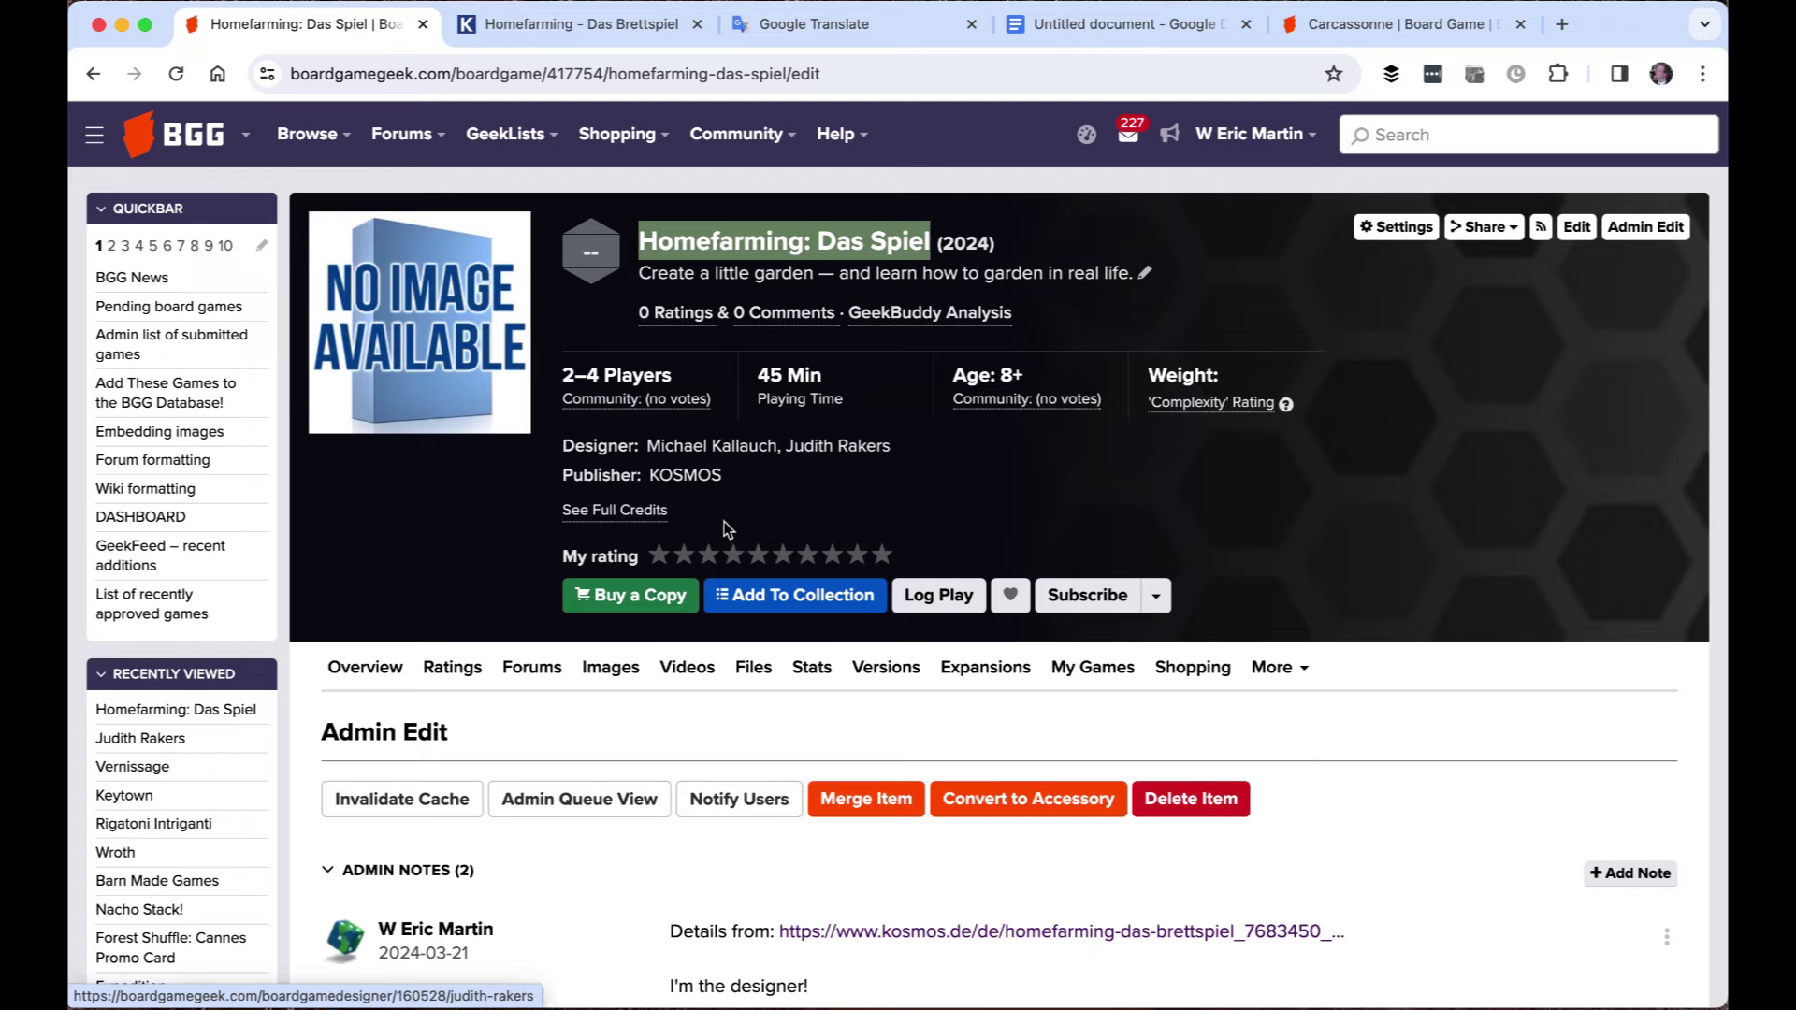
left_click(610, 668)
Upload the cover JPEG to the Game gallery, appending ', KOSMOS, 2024 — front cover' to the caption
left_click(1617, 742)
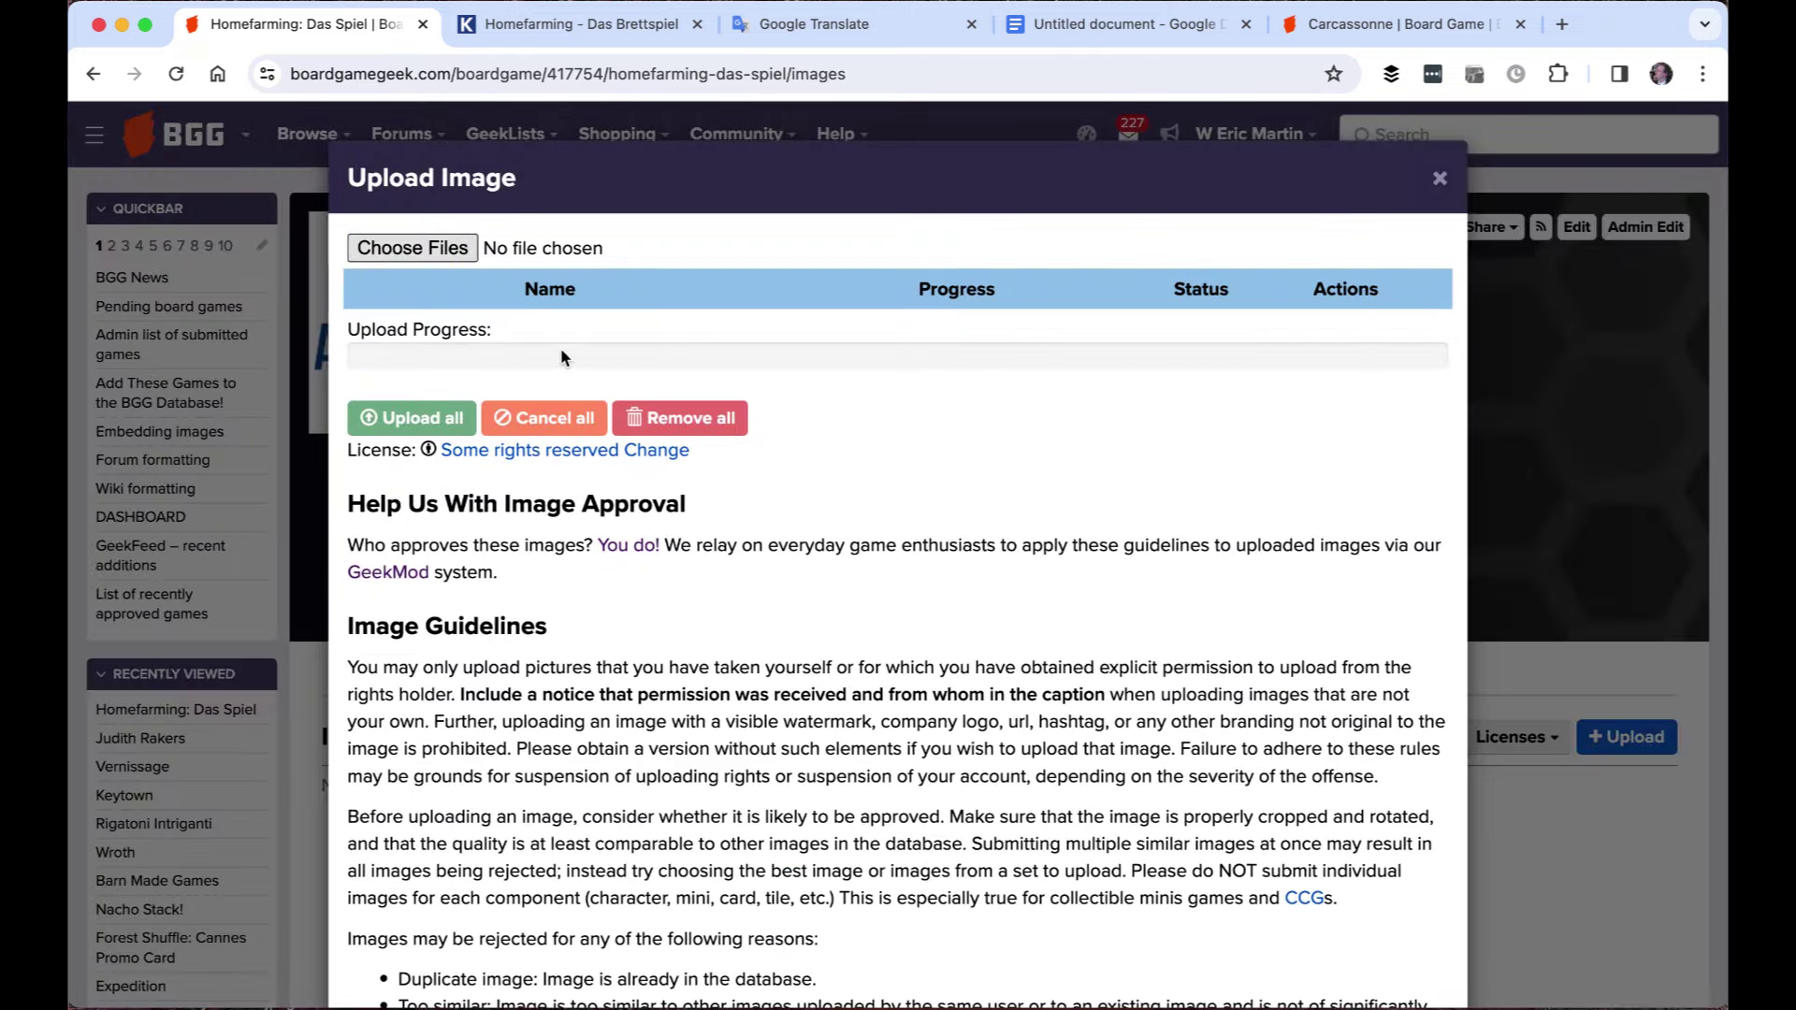
left_click(440, 248)
double_click(547, 396)
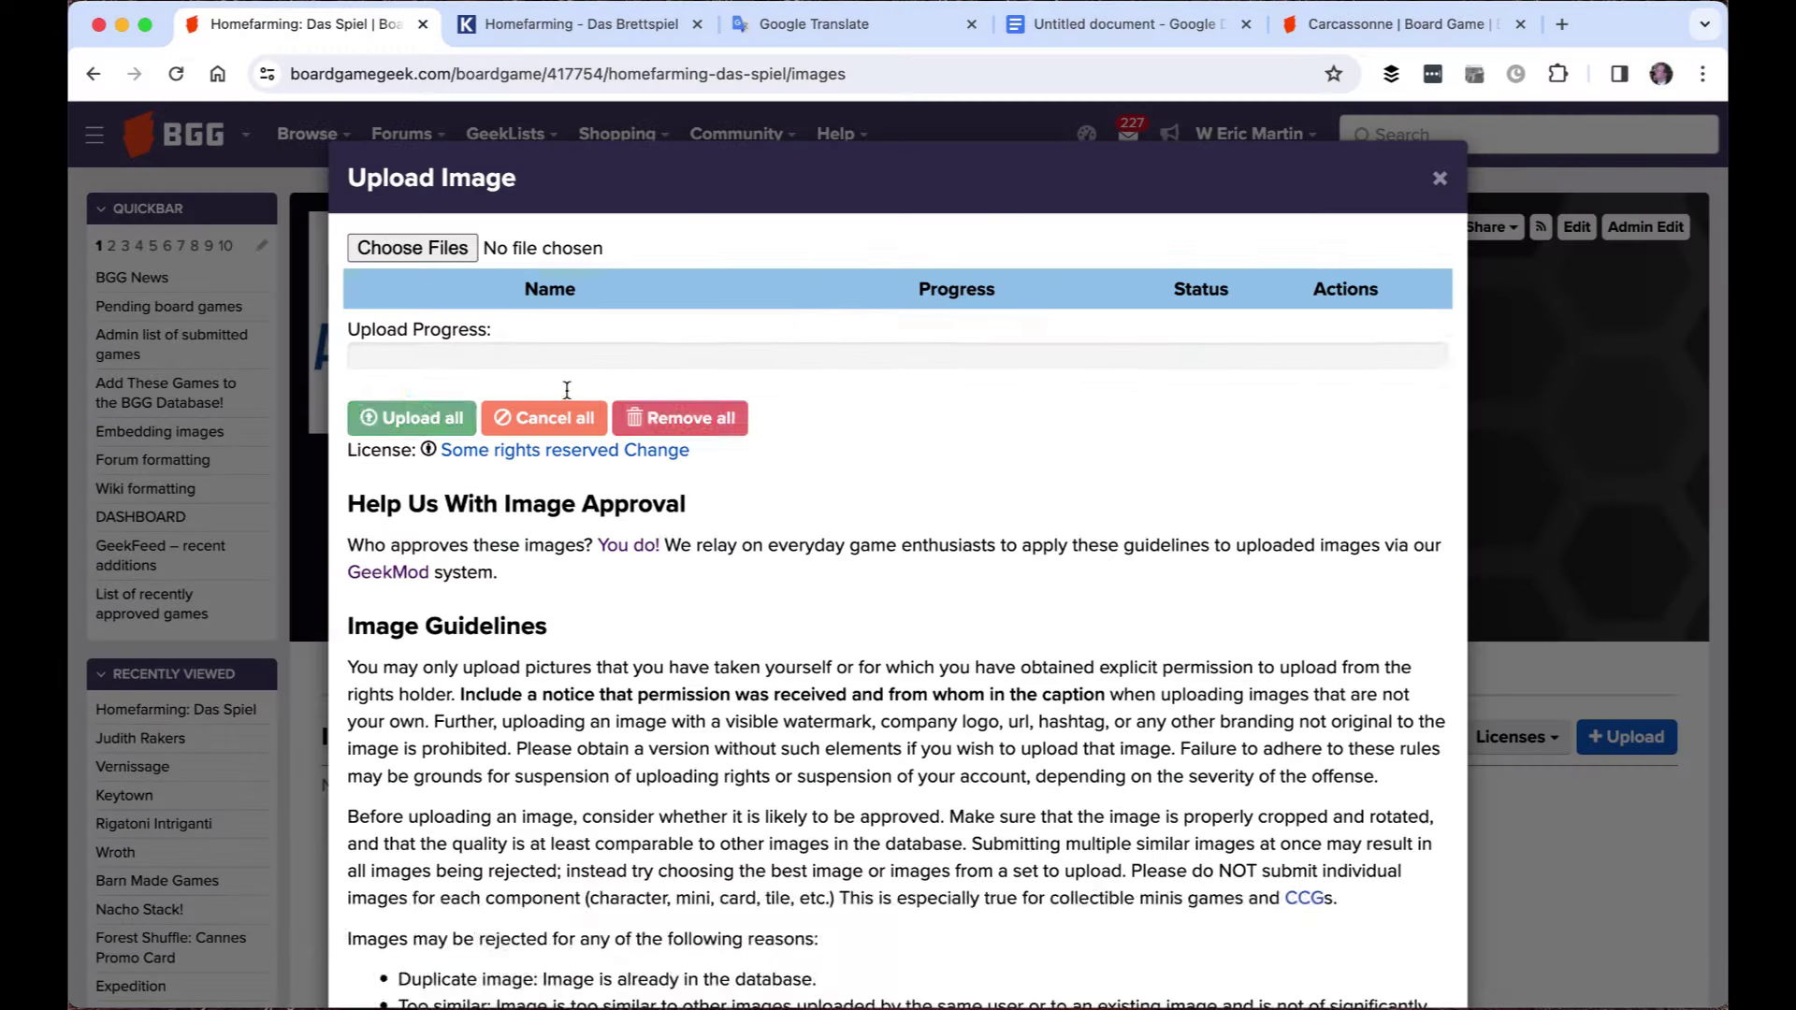
left_click(552, 385)
key("super+v")
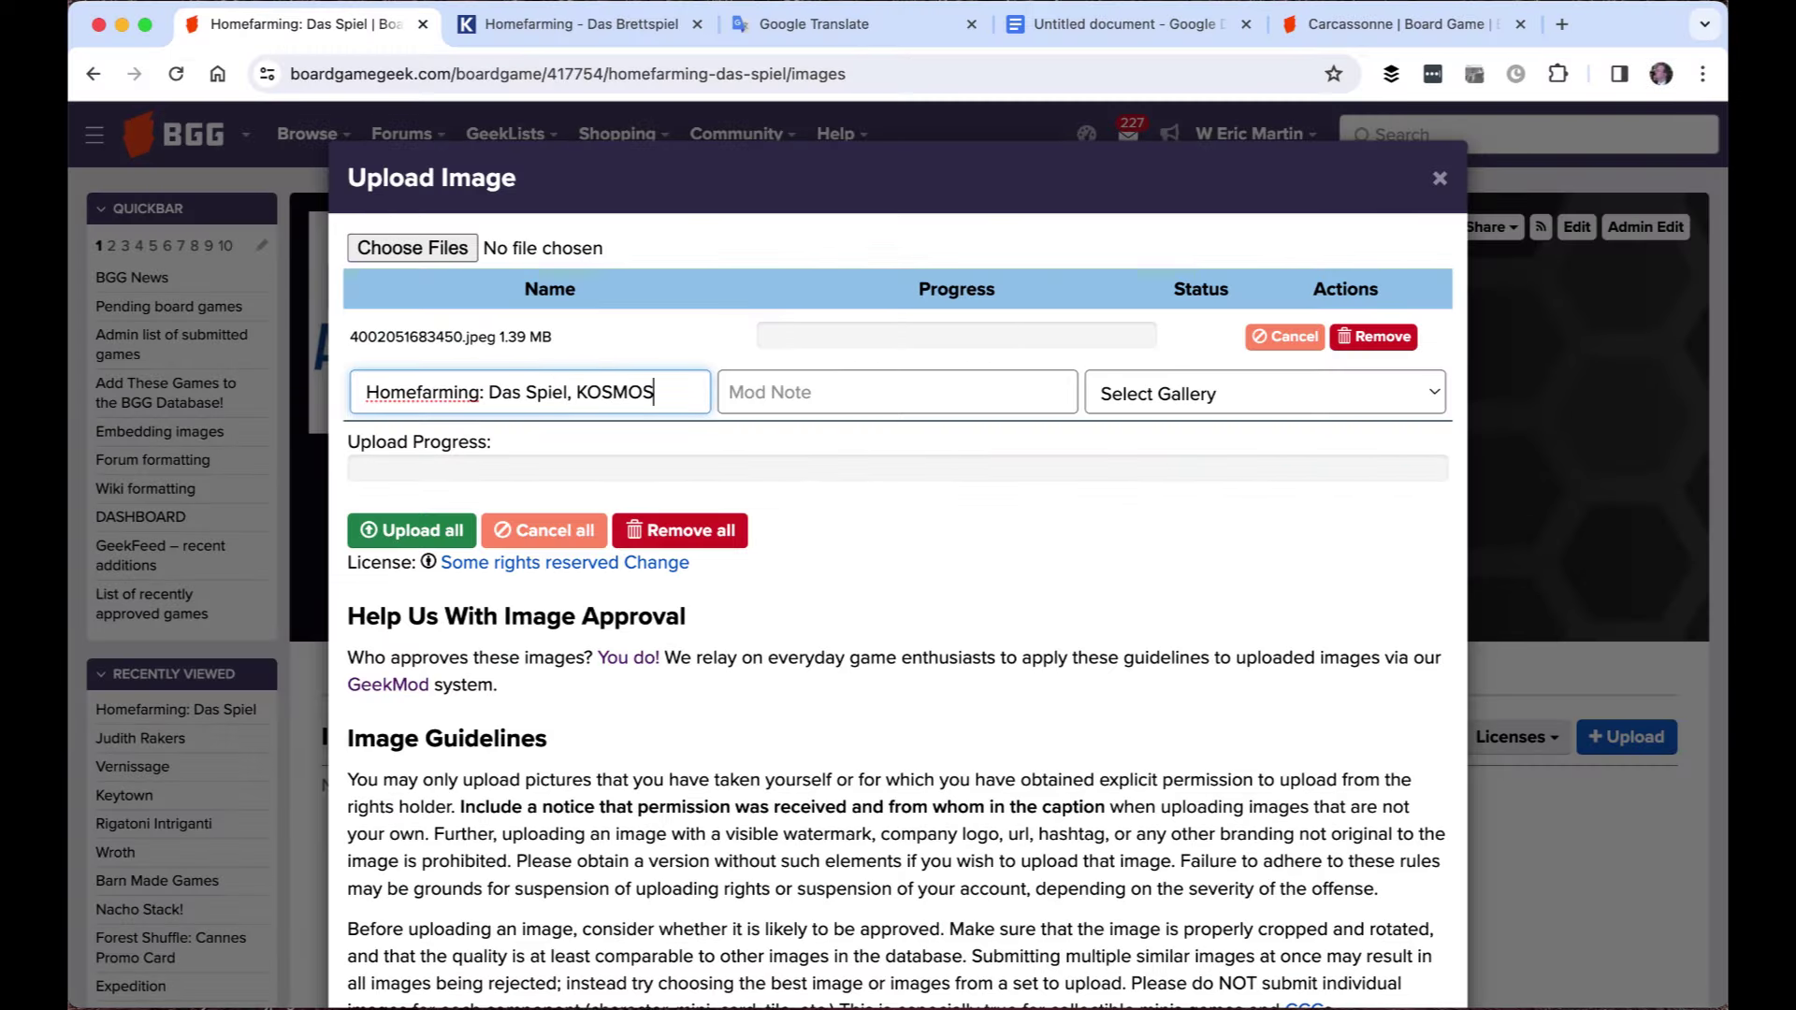
type(", KOSMOS, 2024 — front cover")
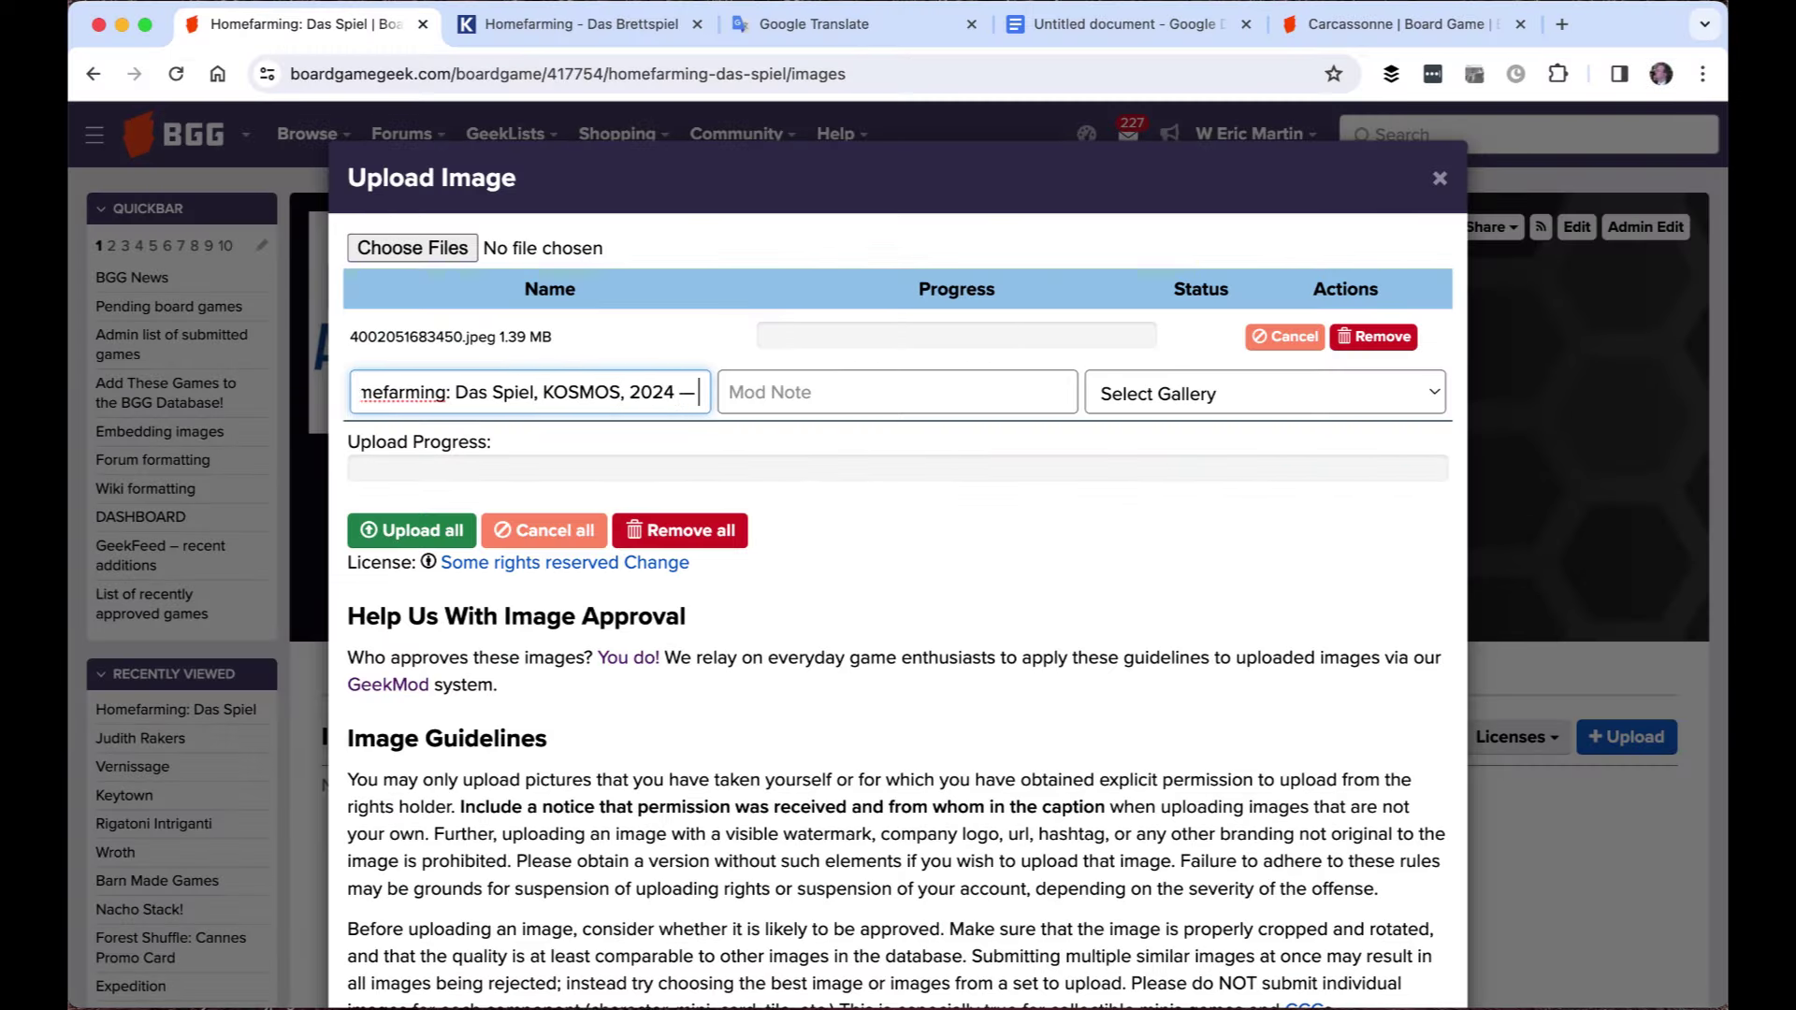
left_click(1214, 405)
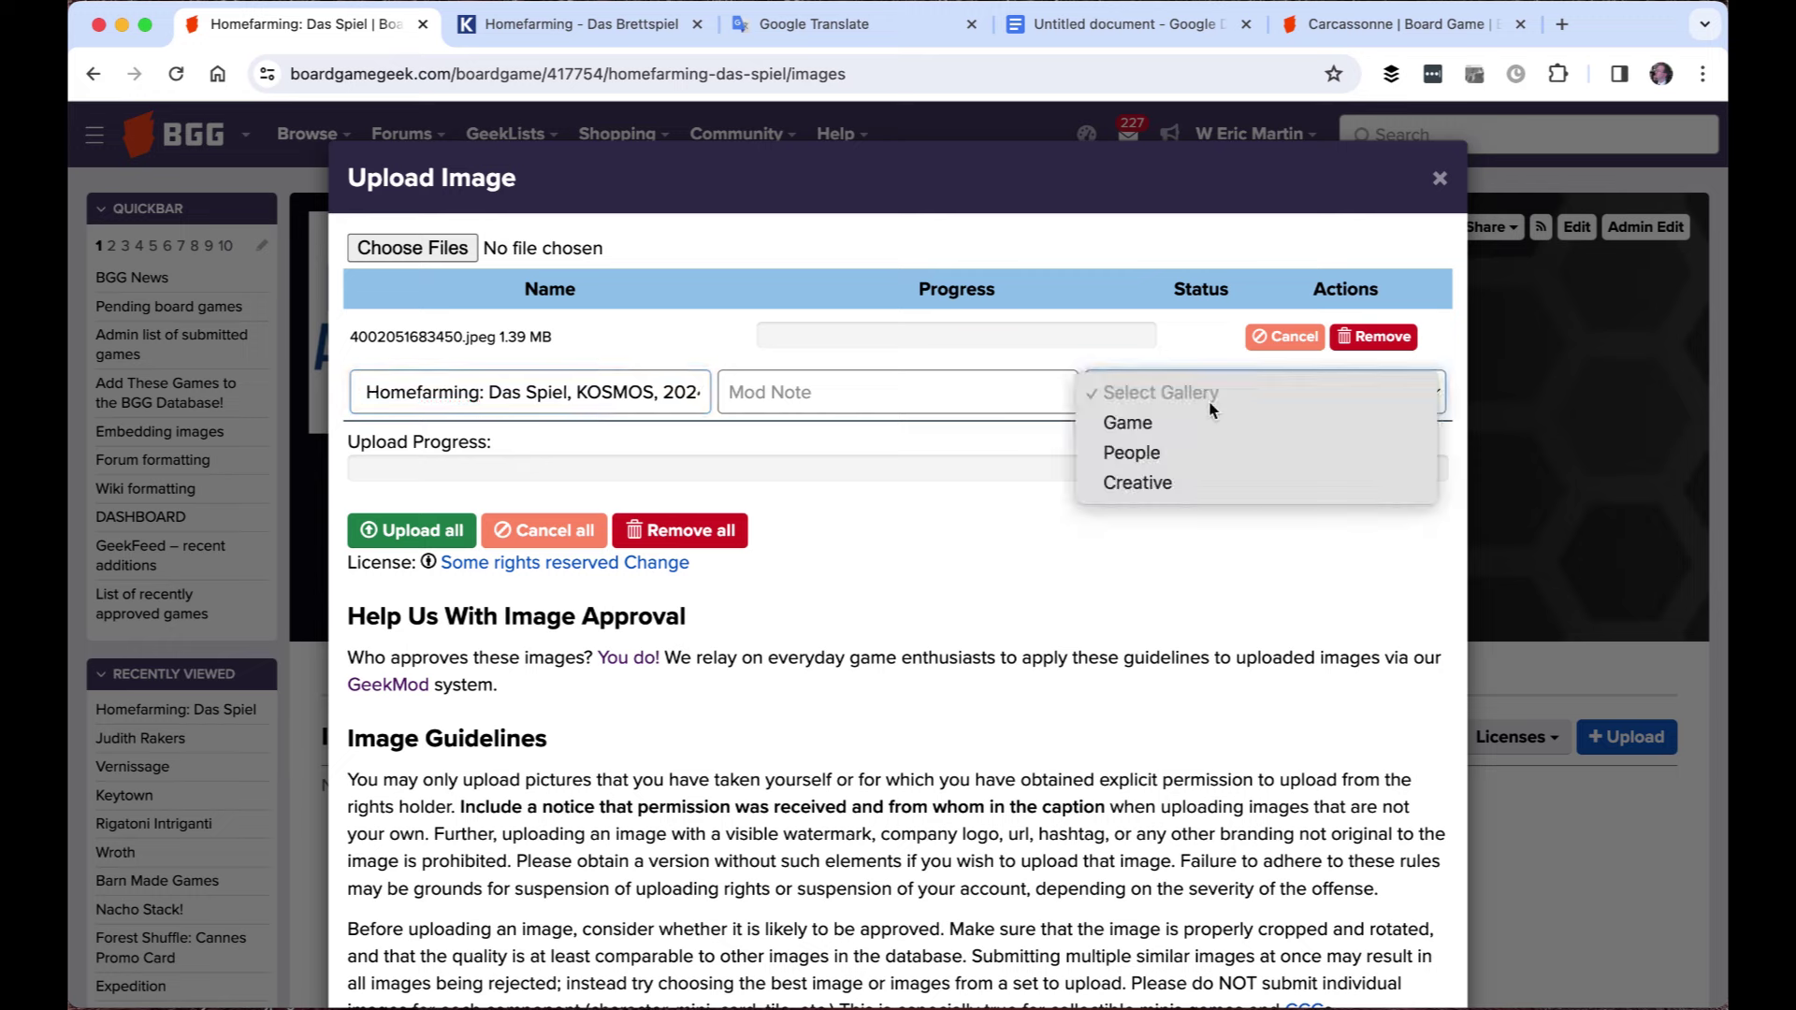
left_click(1215, 417)
left_click(462, 527)
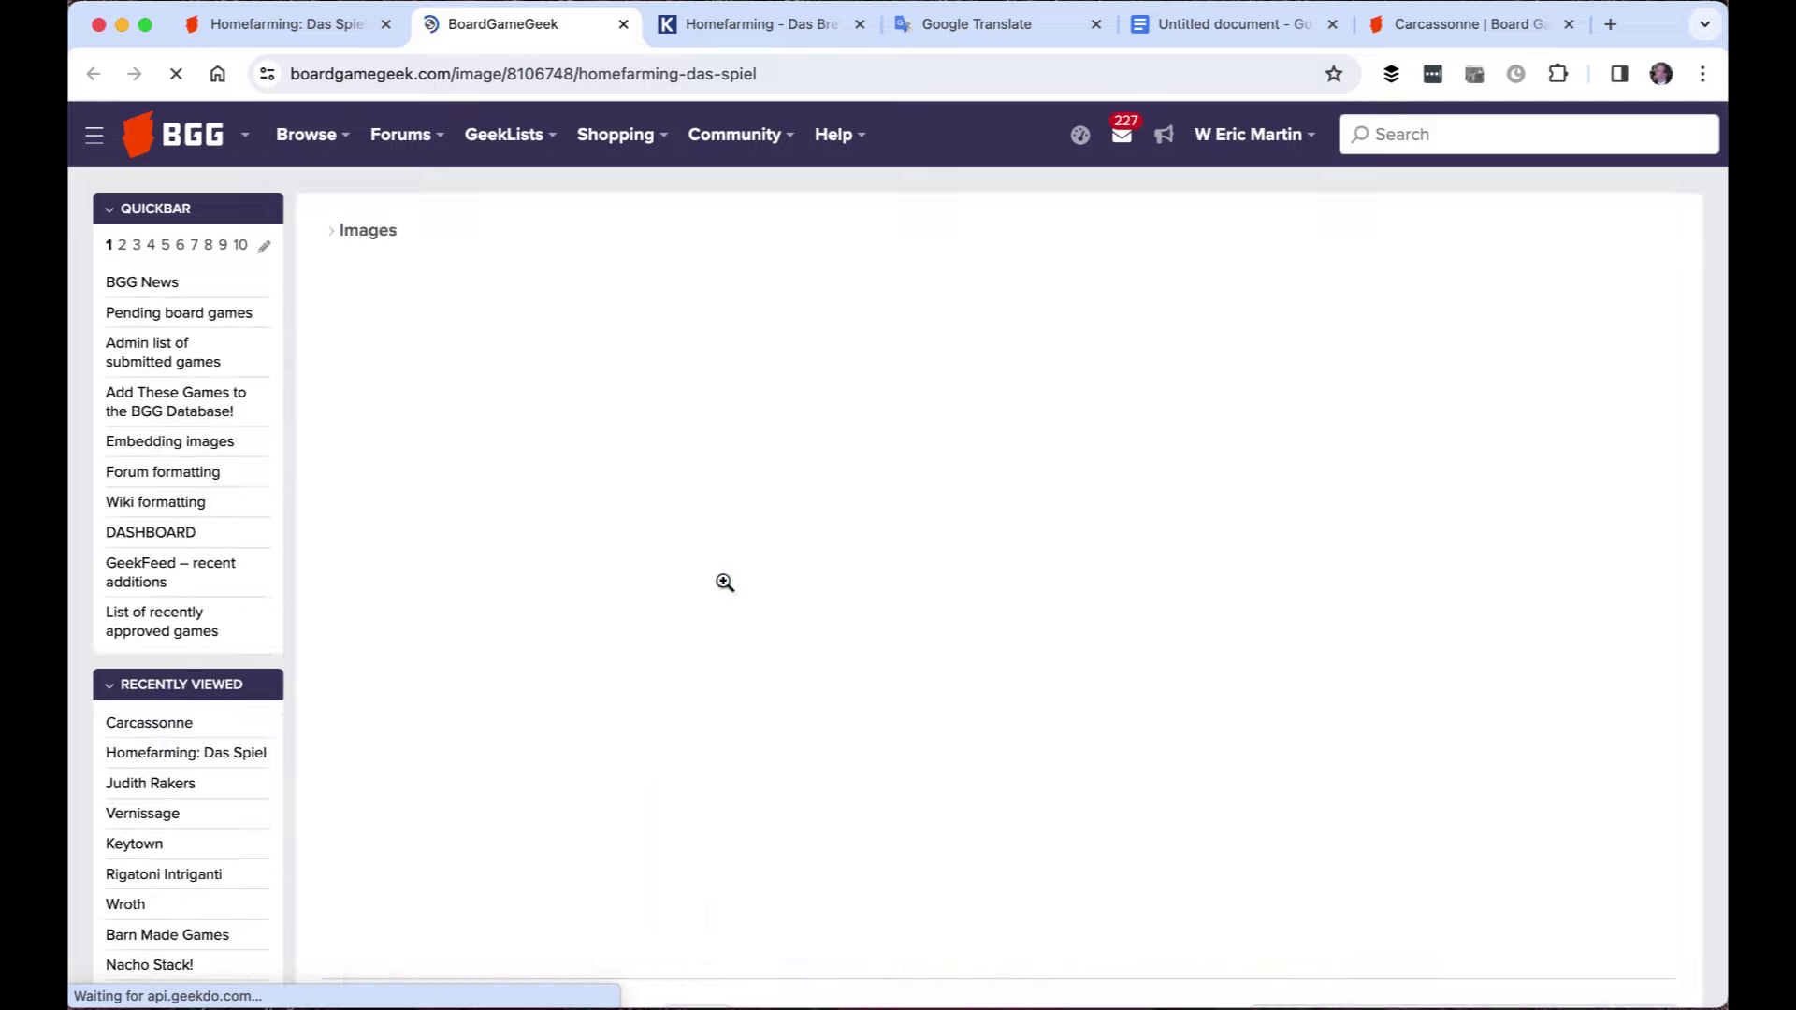
scroll(723, 580, "down", 5)
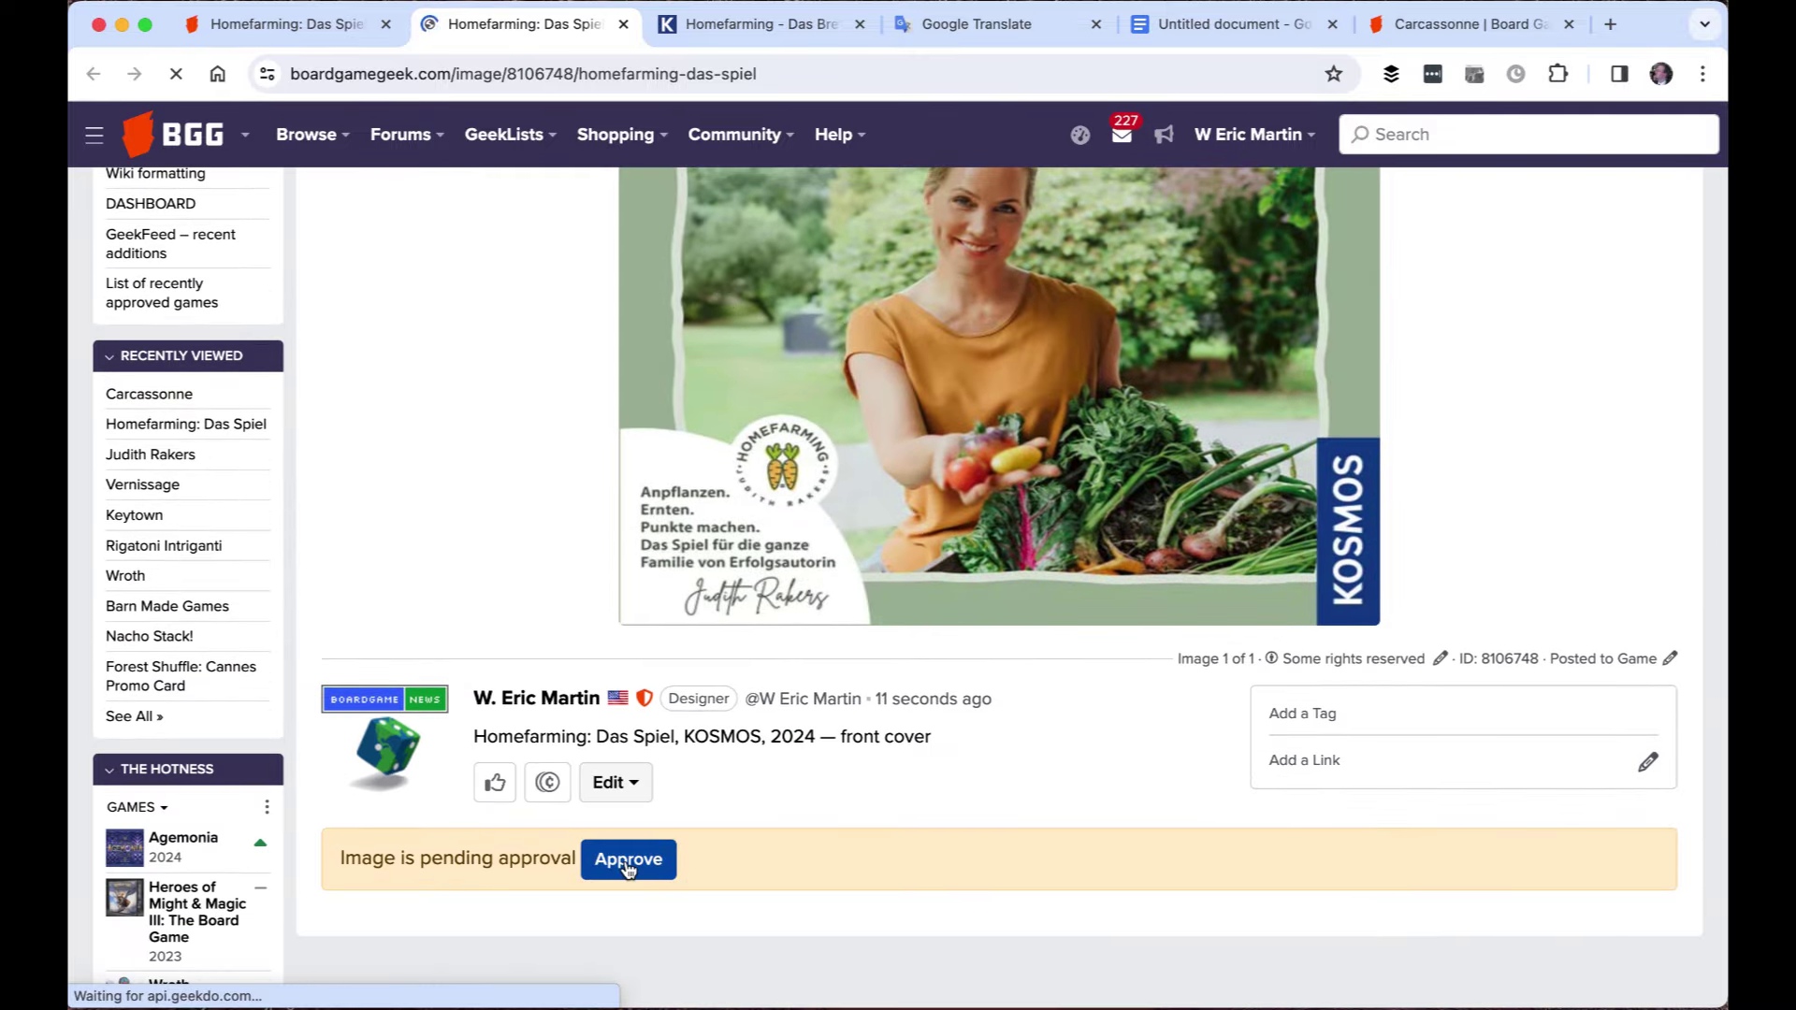
Approve the uploaded cover image and link it to the German edition version
left_click(626, 859)
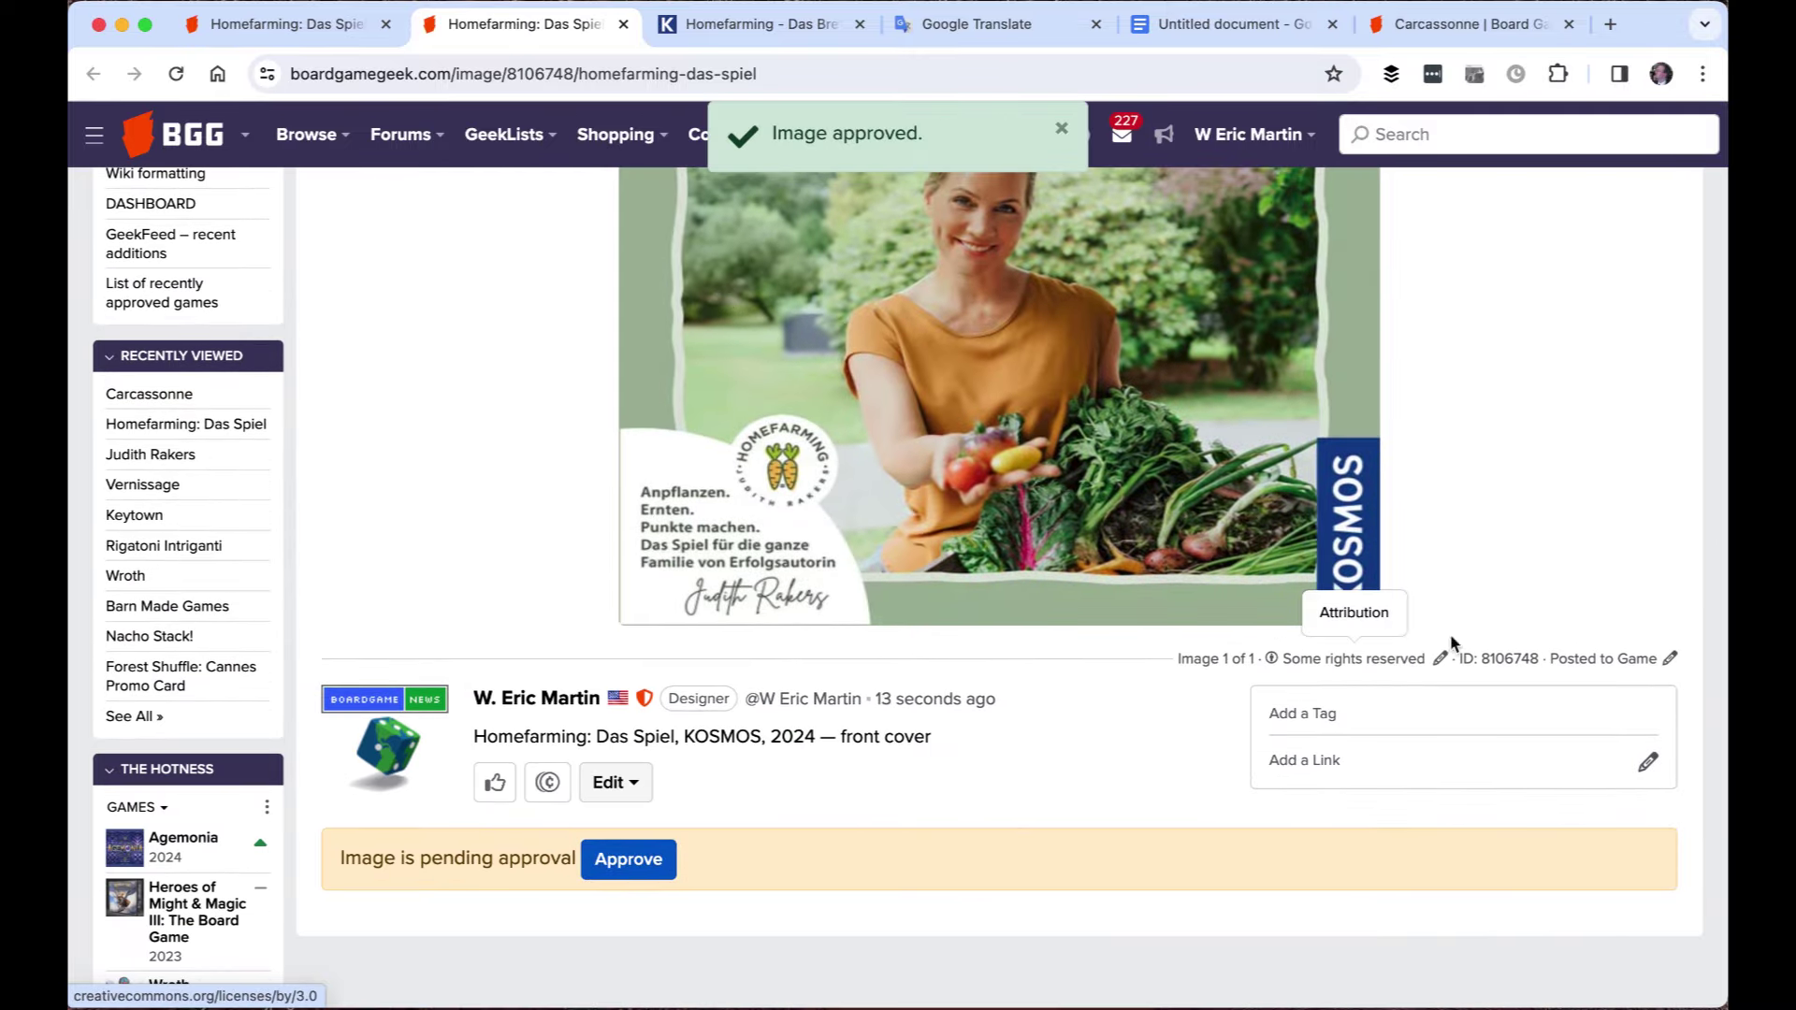
scroll(1537, 569, "up", 1)
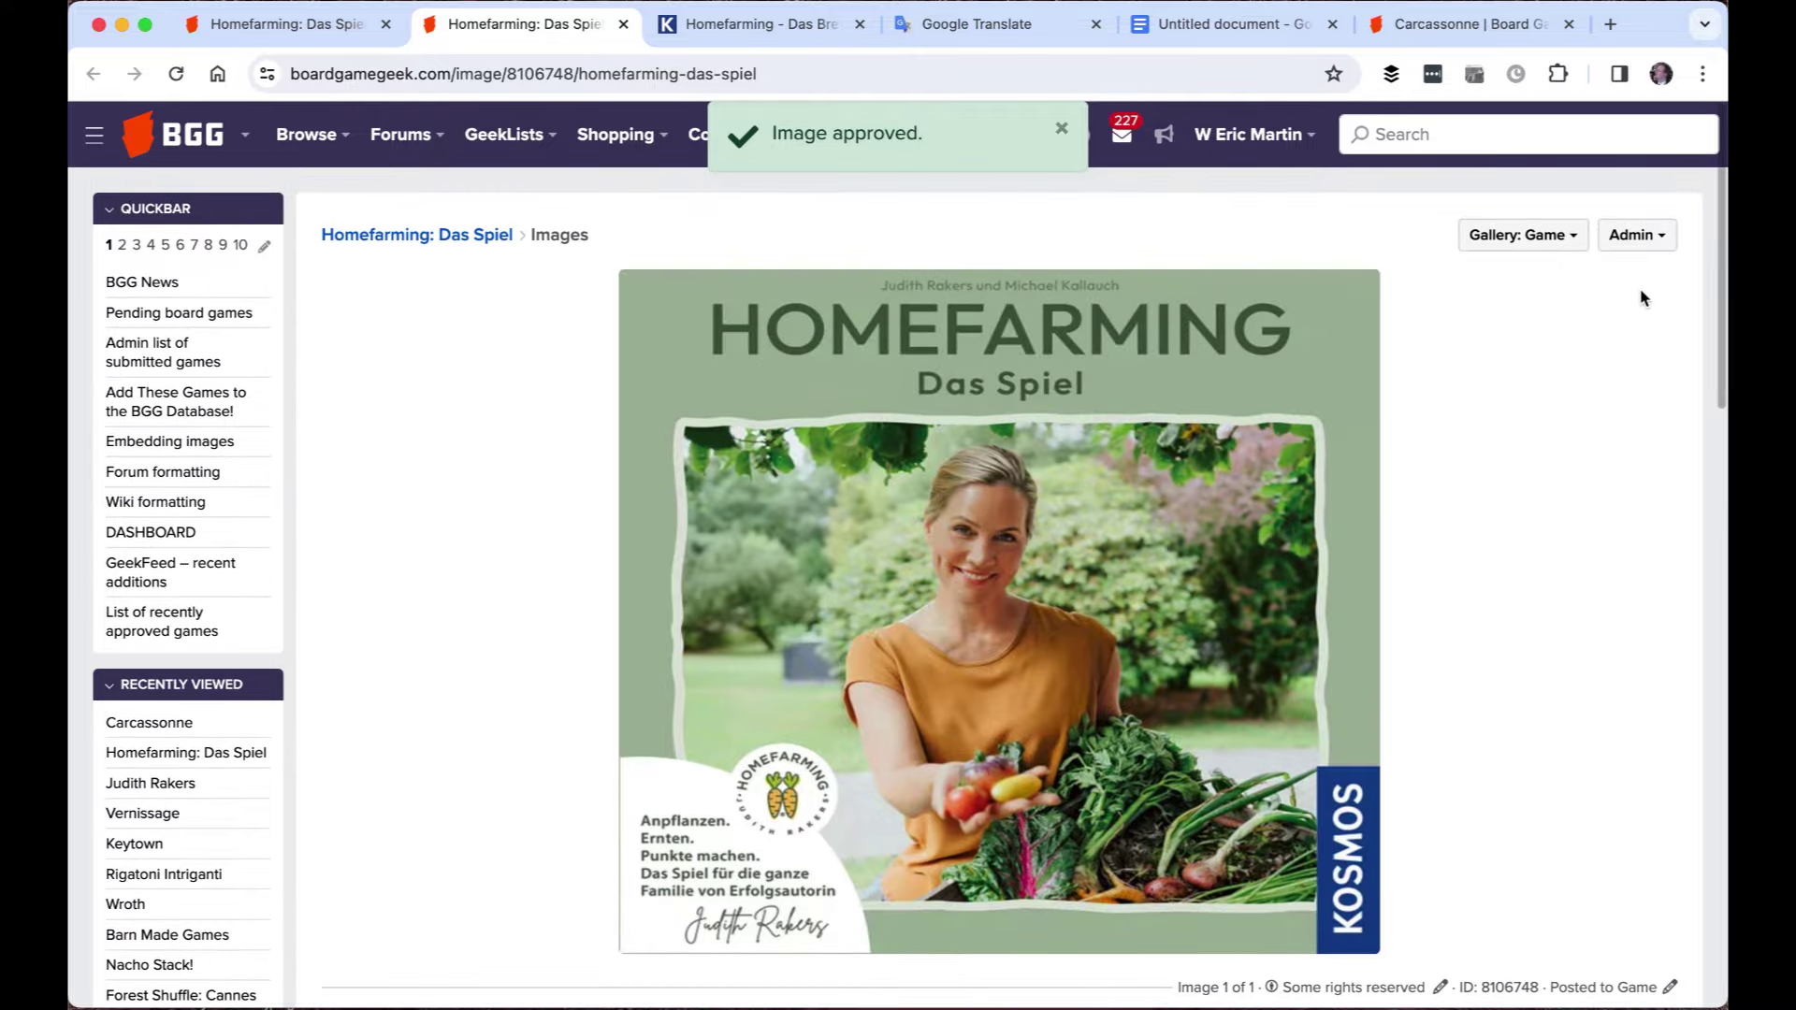
left_click(1654, 236)
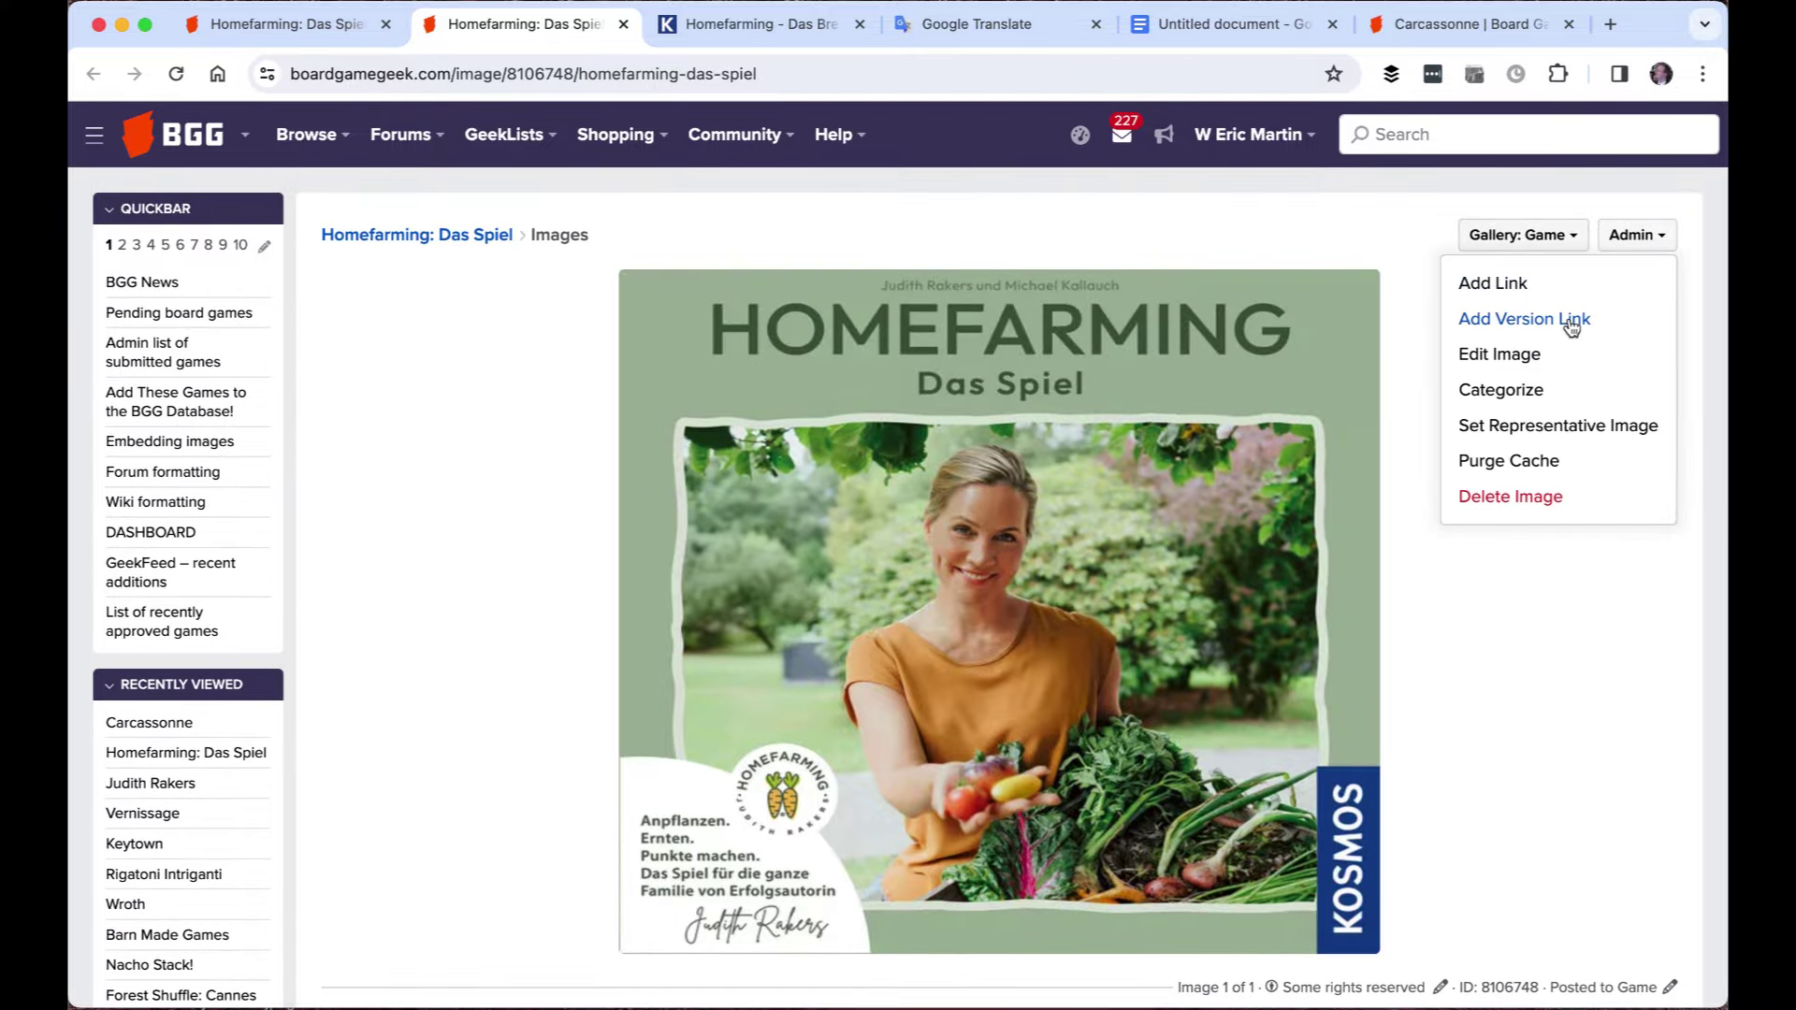
left_click(1574, 322)
left_click(625, 277)
left_click(634, 413)
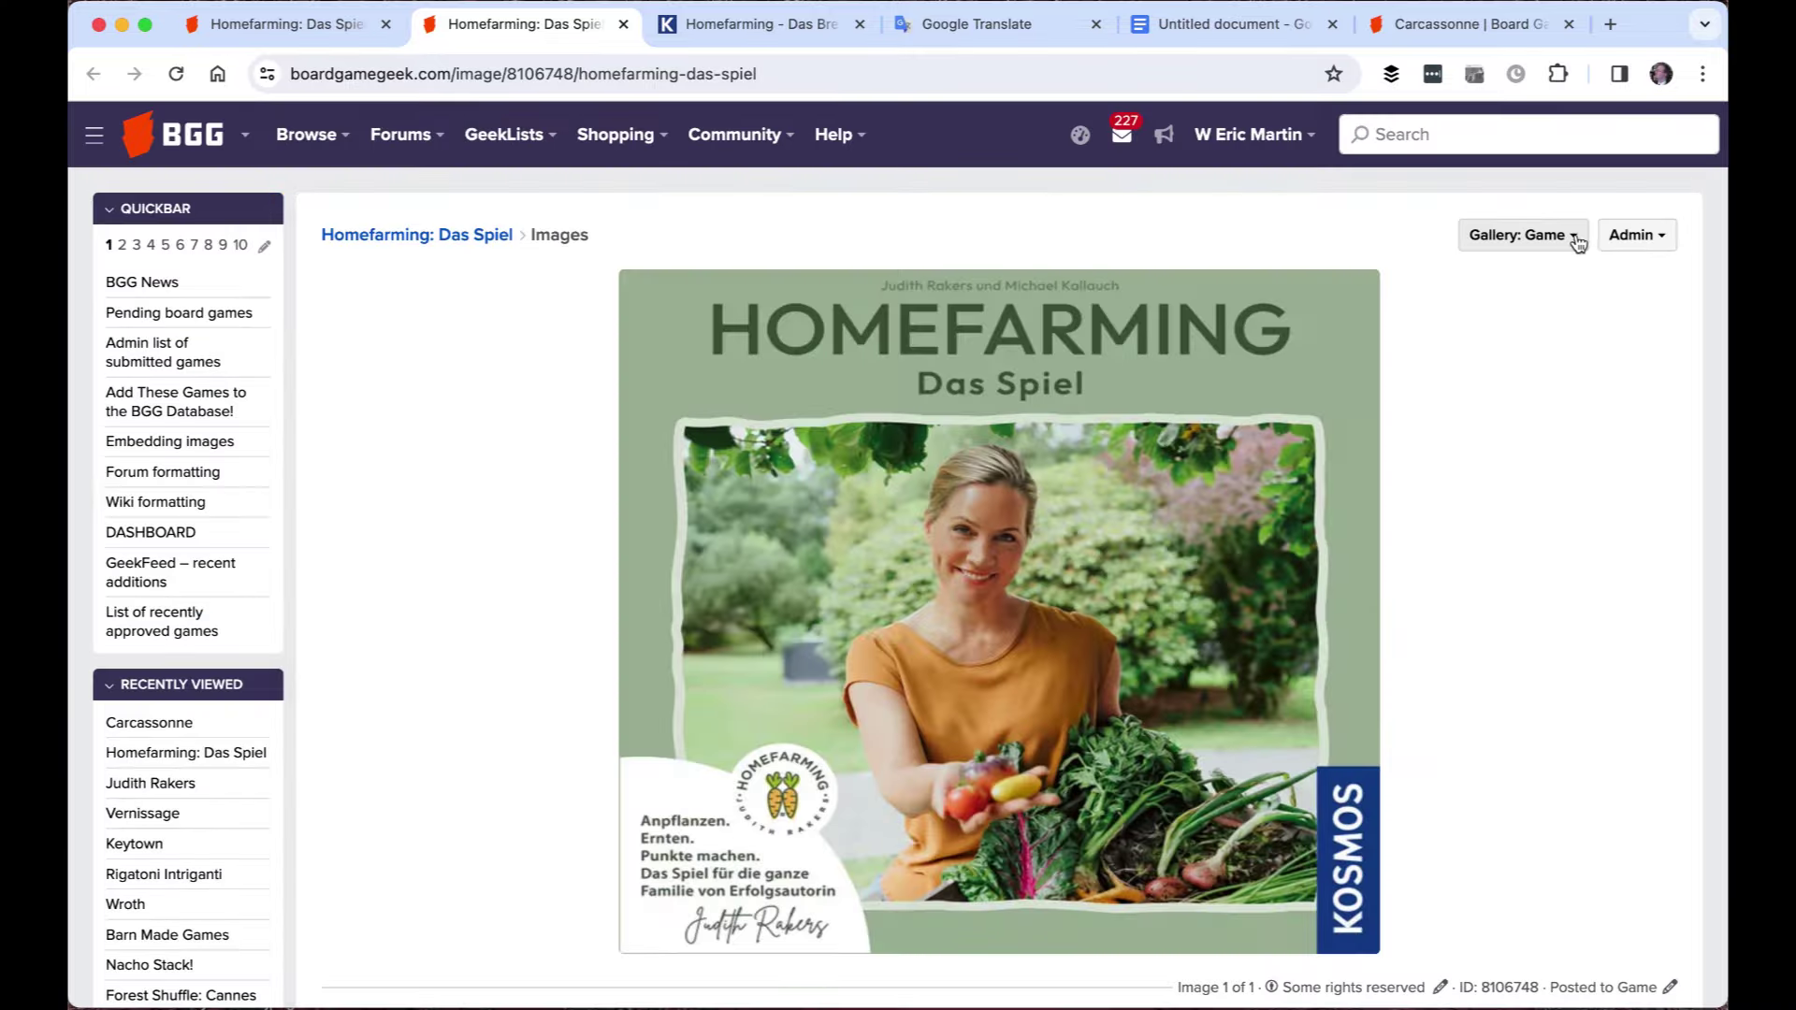
Categorise the cover image as BoxFront
left_click(1637, 235)
left_click(1501, 391)
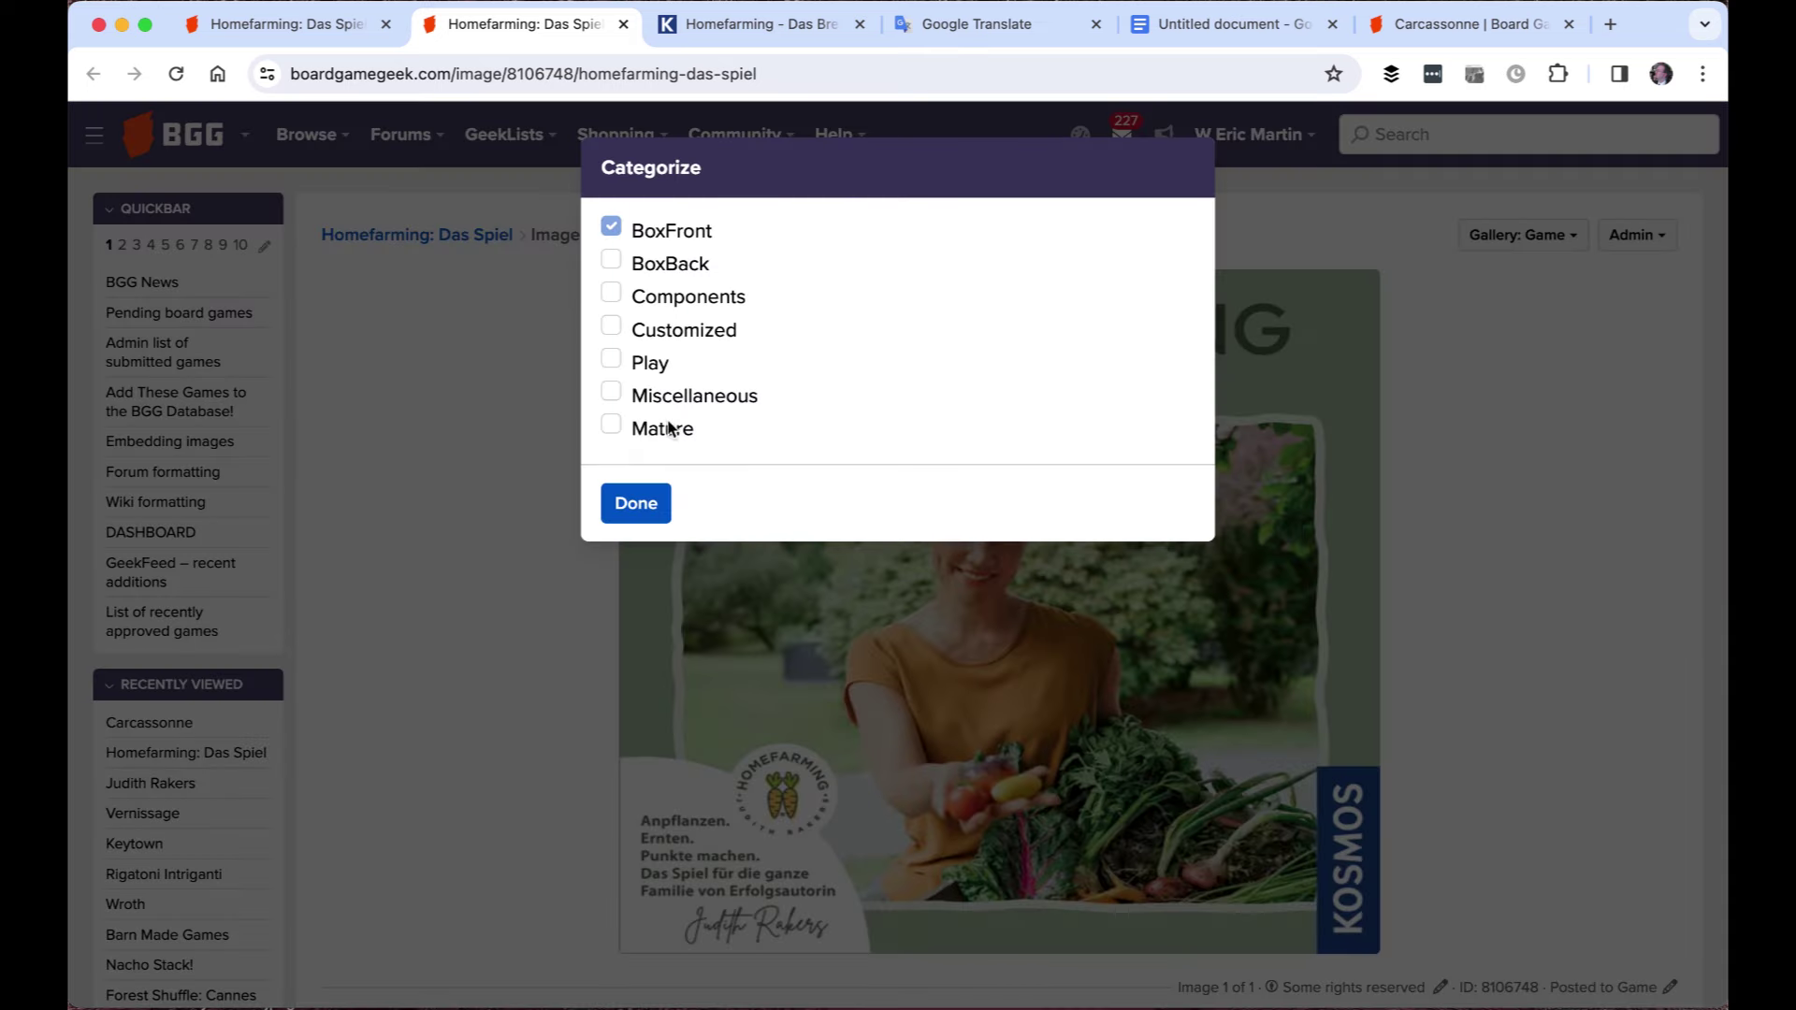
left_click(636, 503)
left_click(1637, 234)
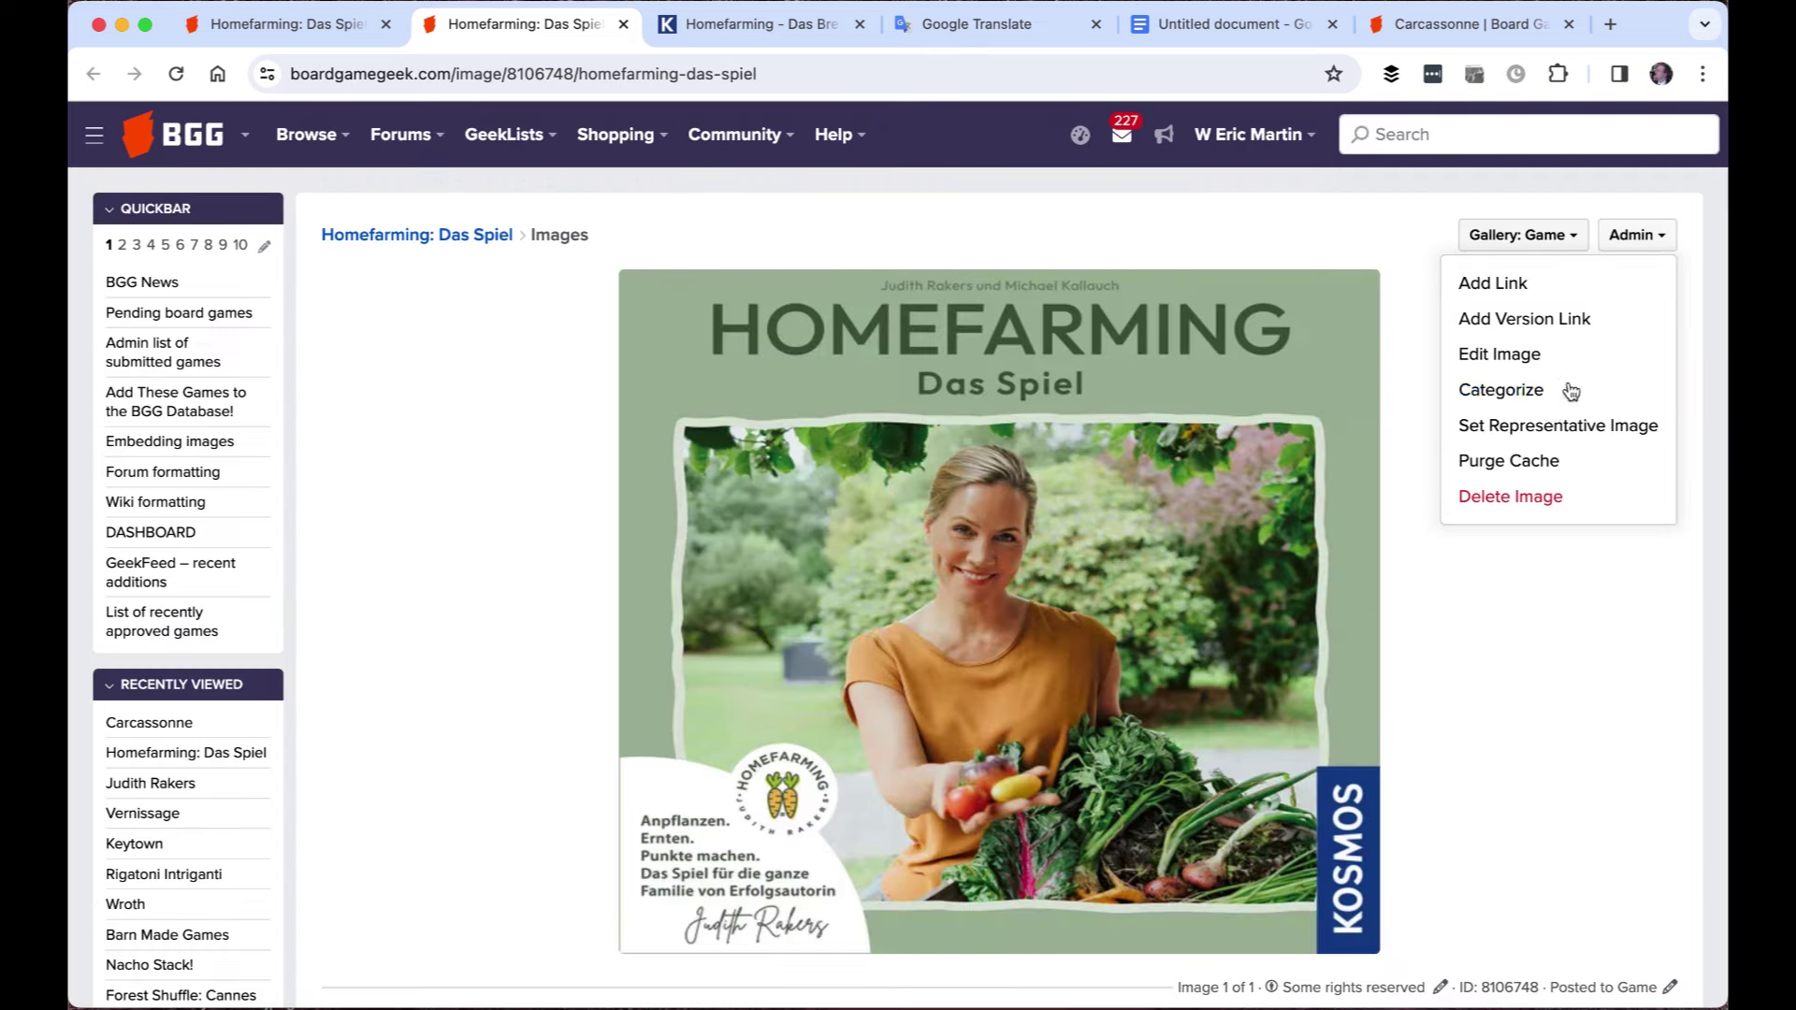
Make the cover the representative image of Homefarming: Das Spiel, then open the German edition page
left_click(1540, 427)
left_click(779, 486)
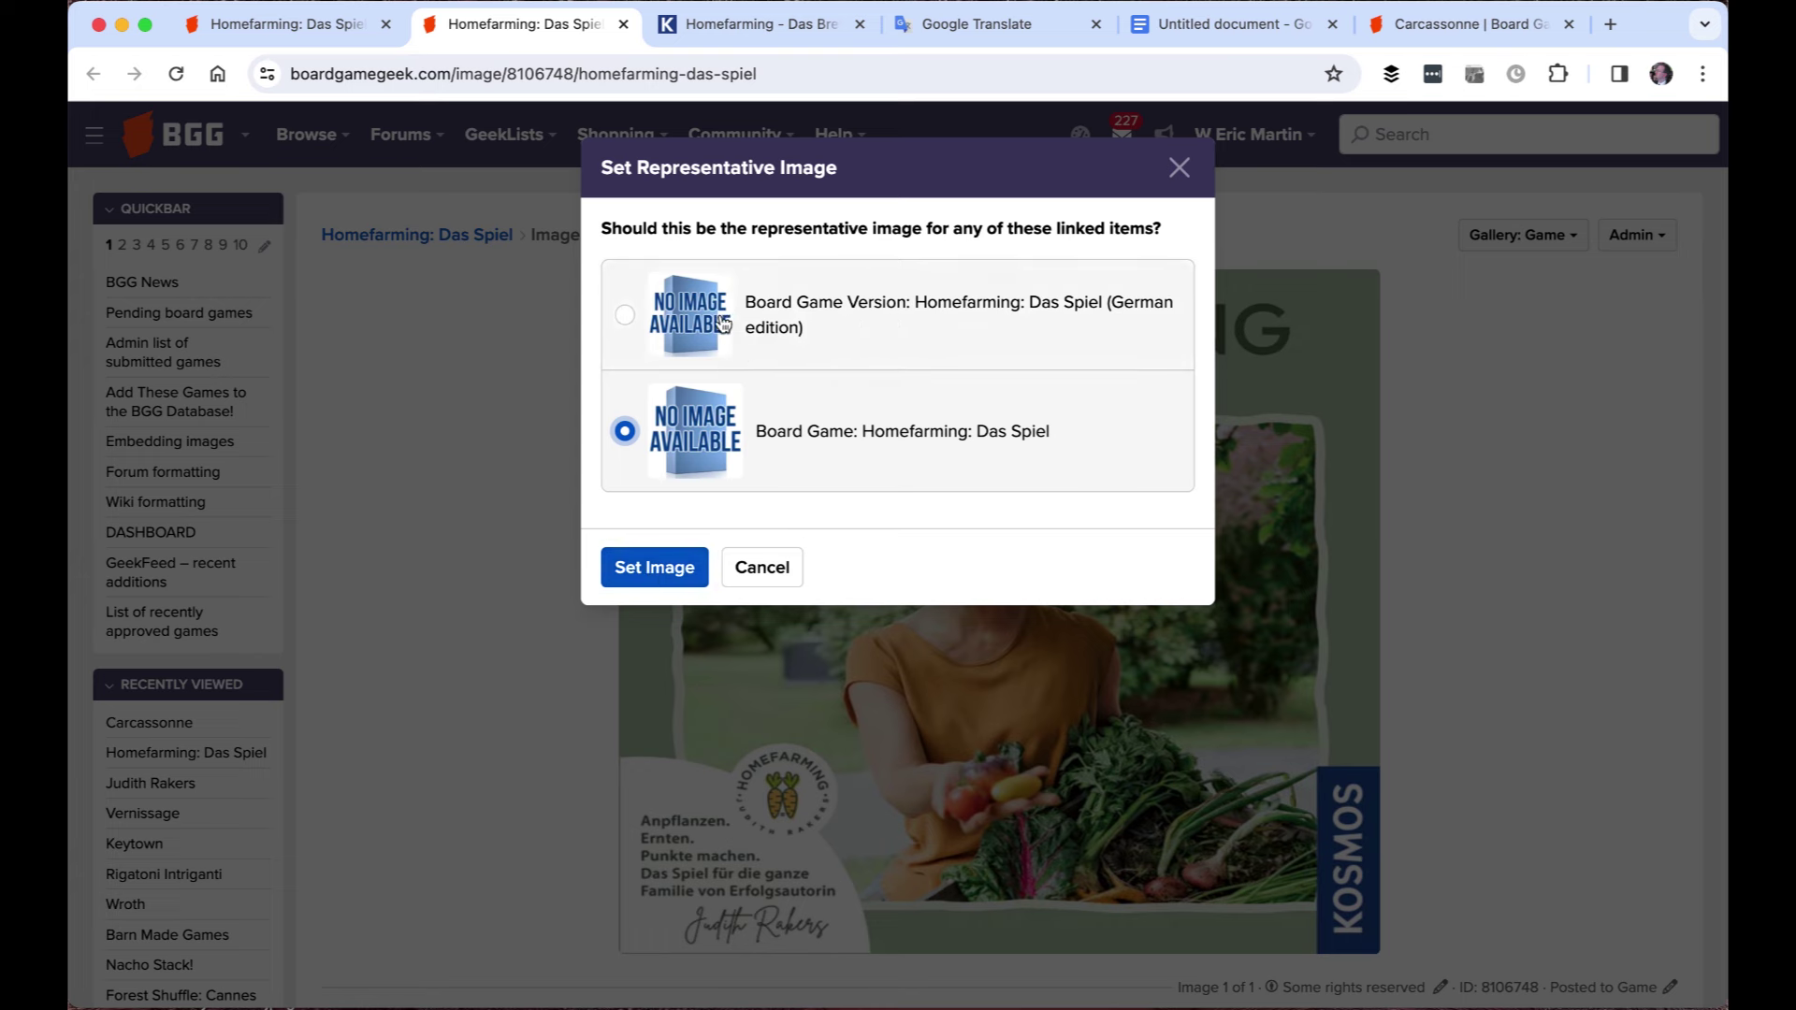
left_click(668, 556)
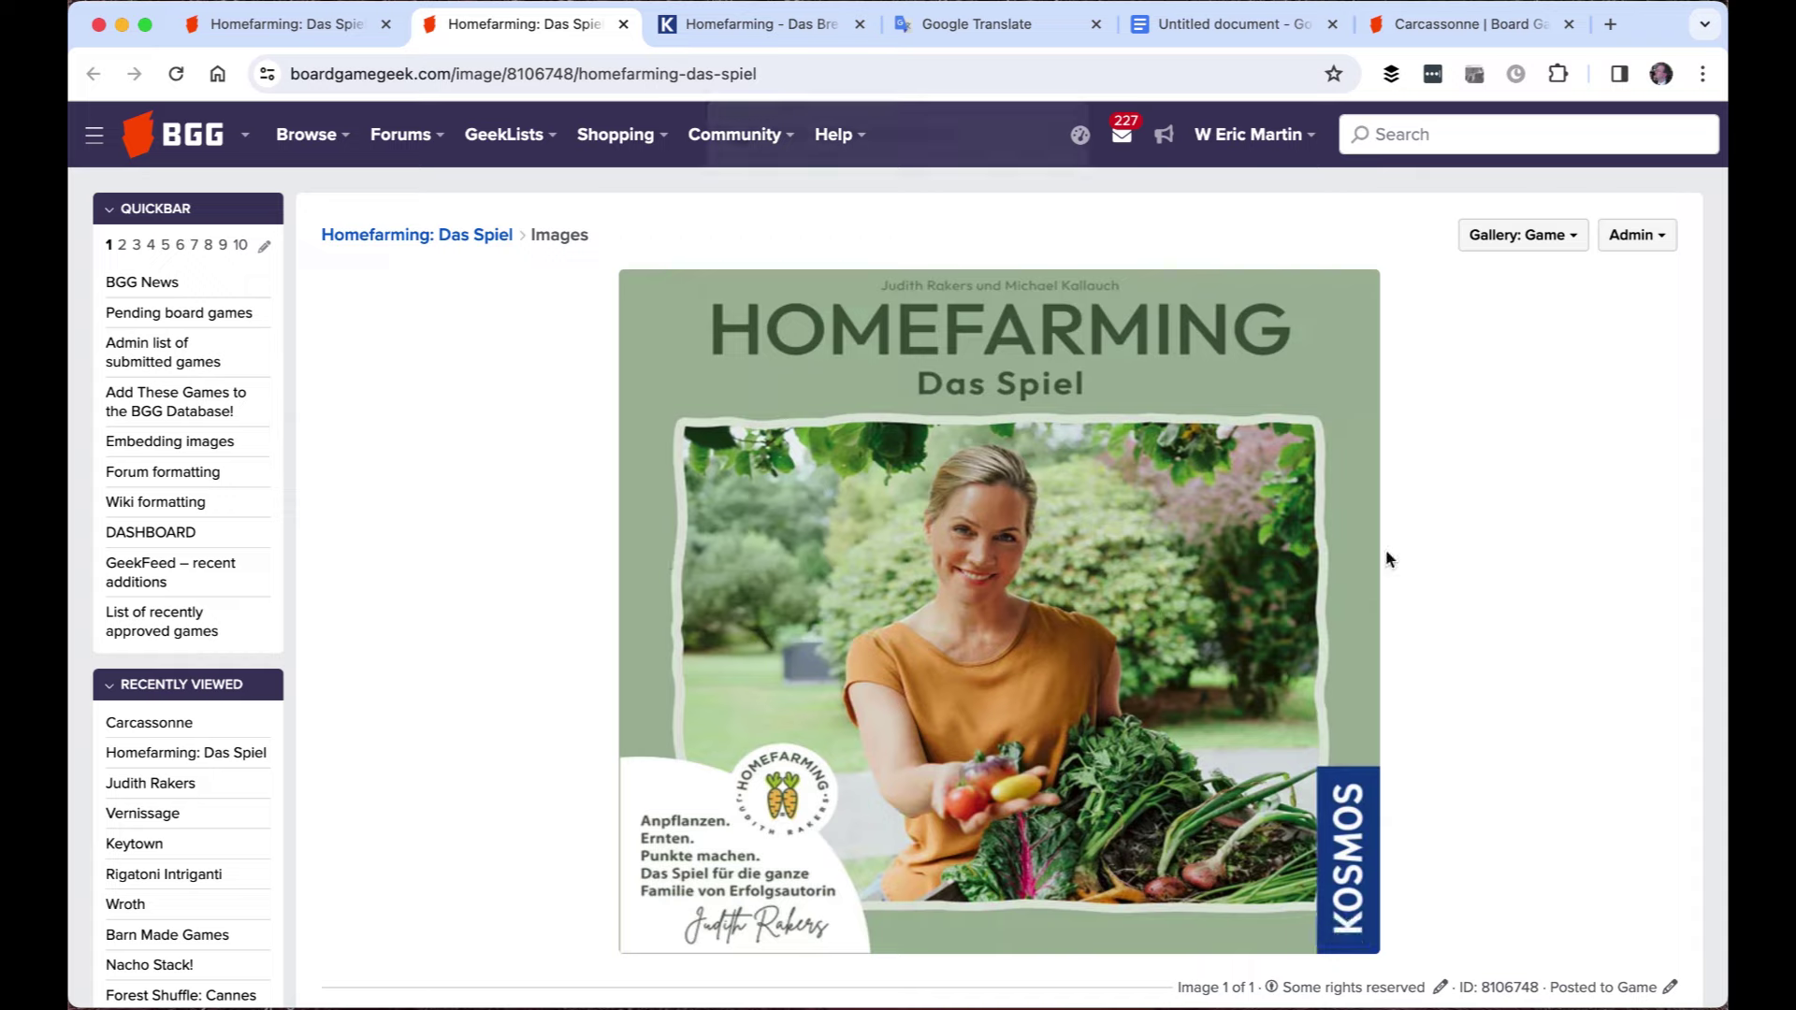
scroll(1494, 568, "down", 7)
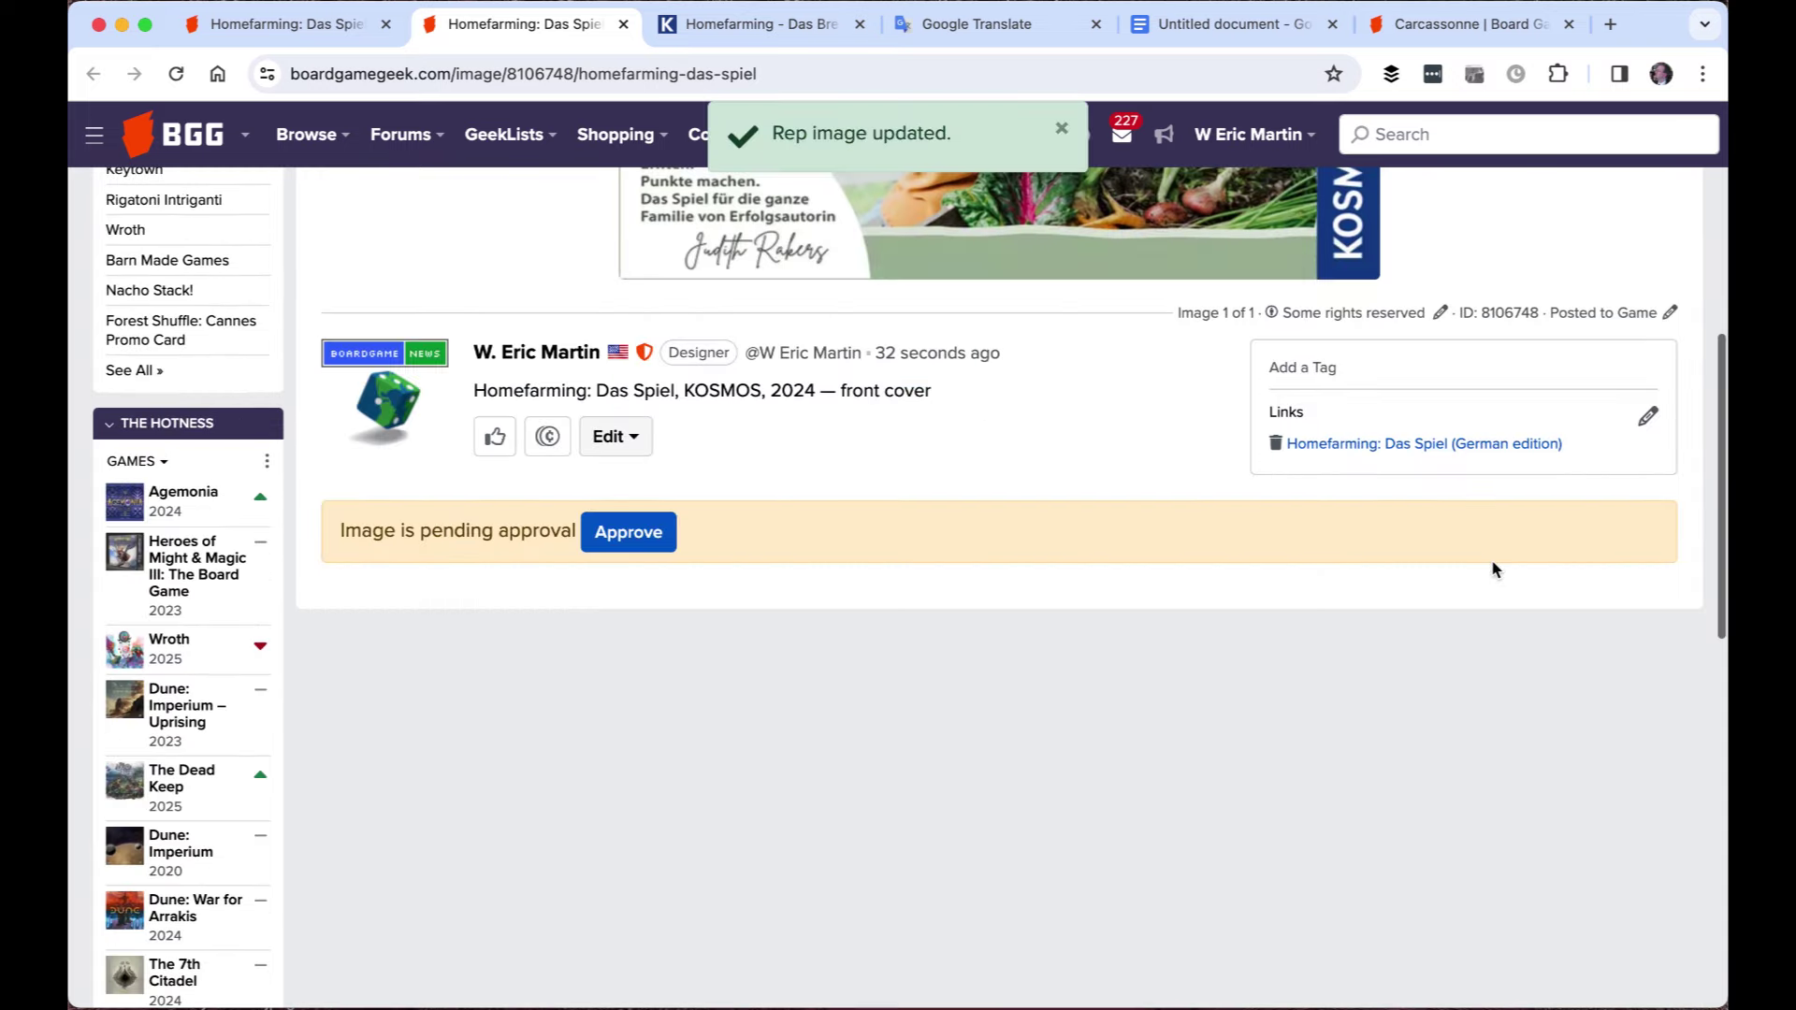
left_click(1399, 445)
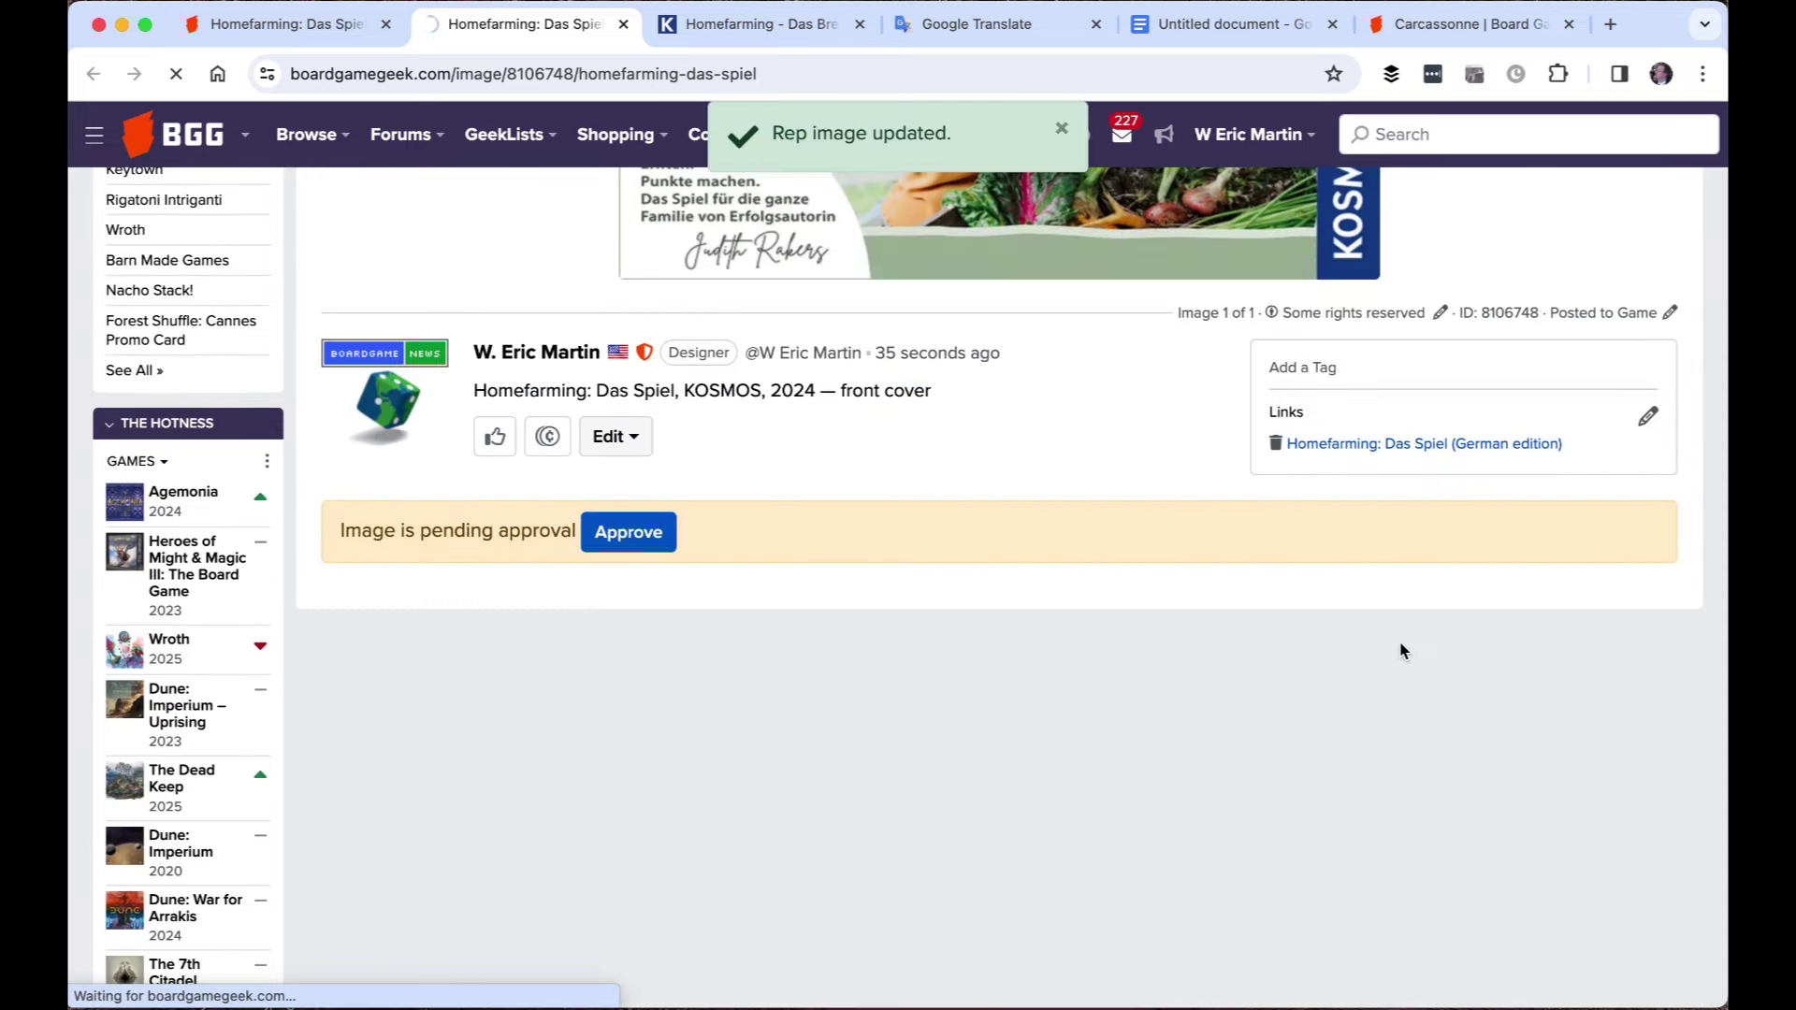
Review the German edition's Information table, then return to the Homefarming: Das Spiel game page
scroll(1228, 574, "down", 2)
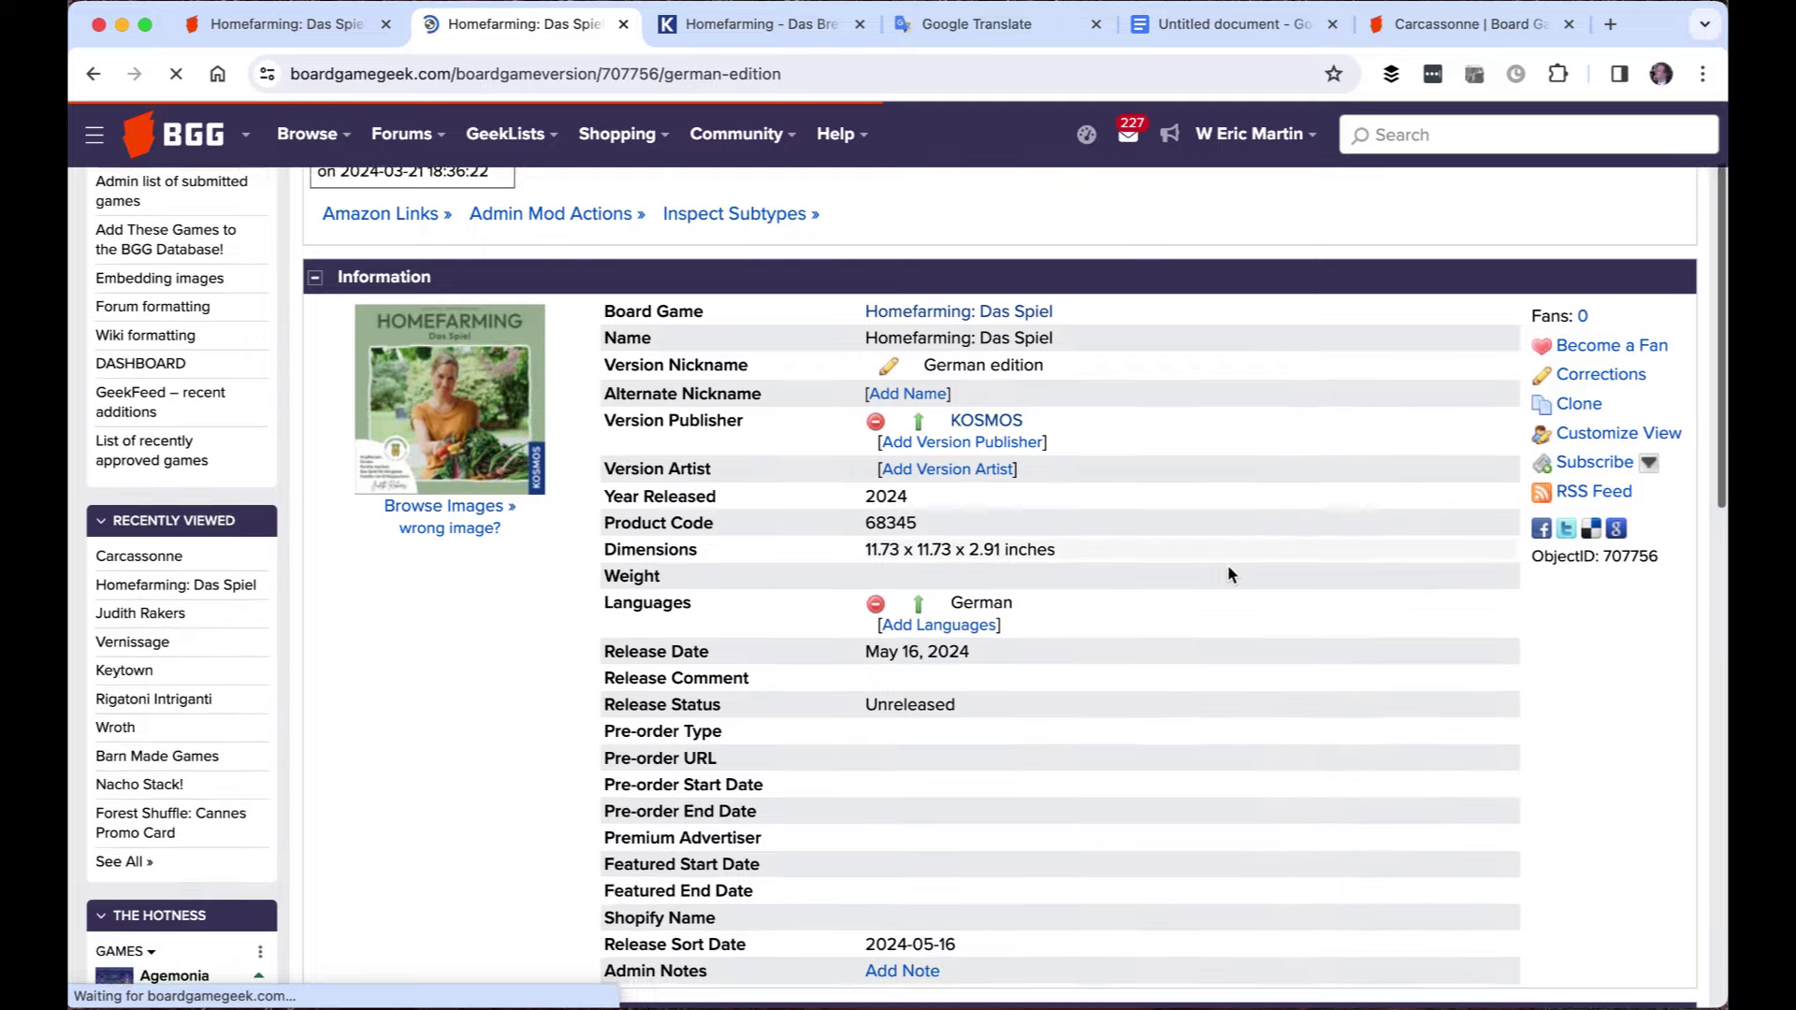
scroll(1227, 574, "down", 1)
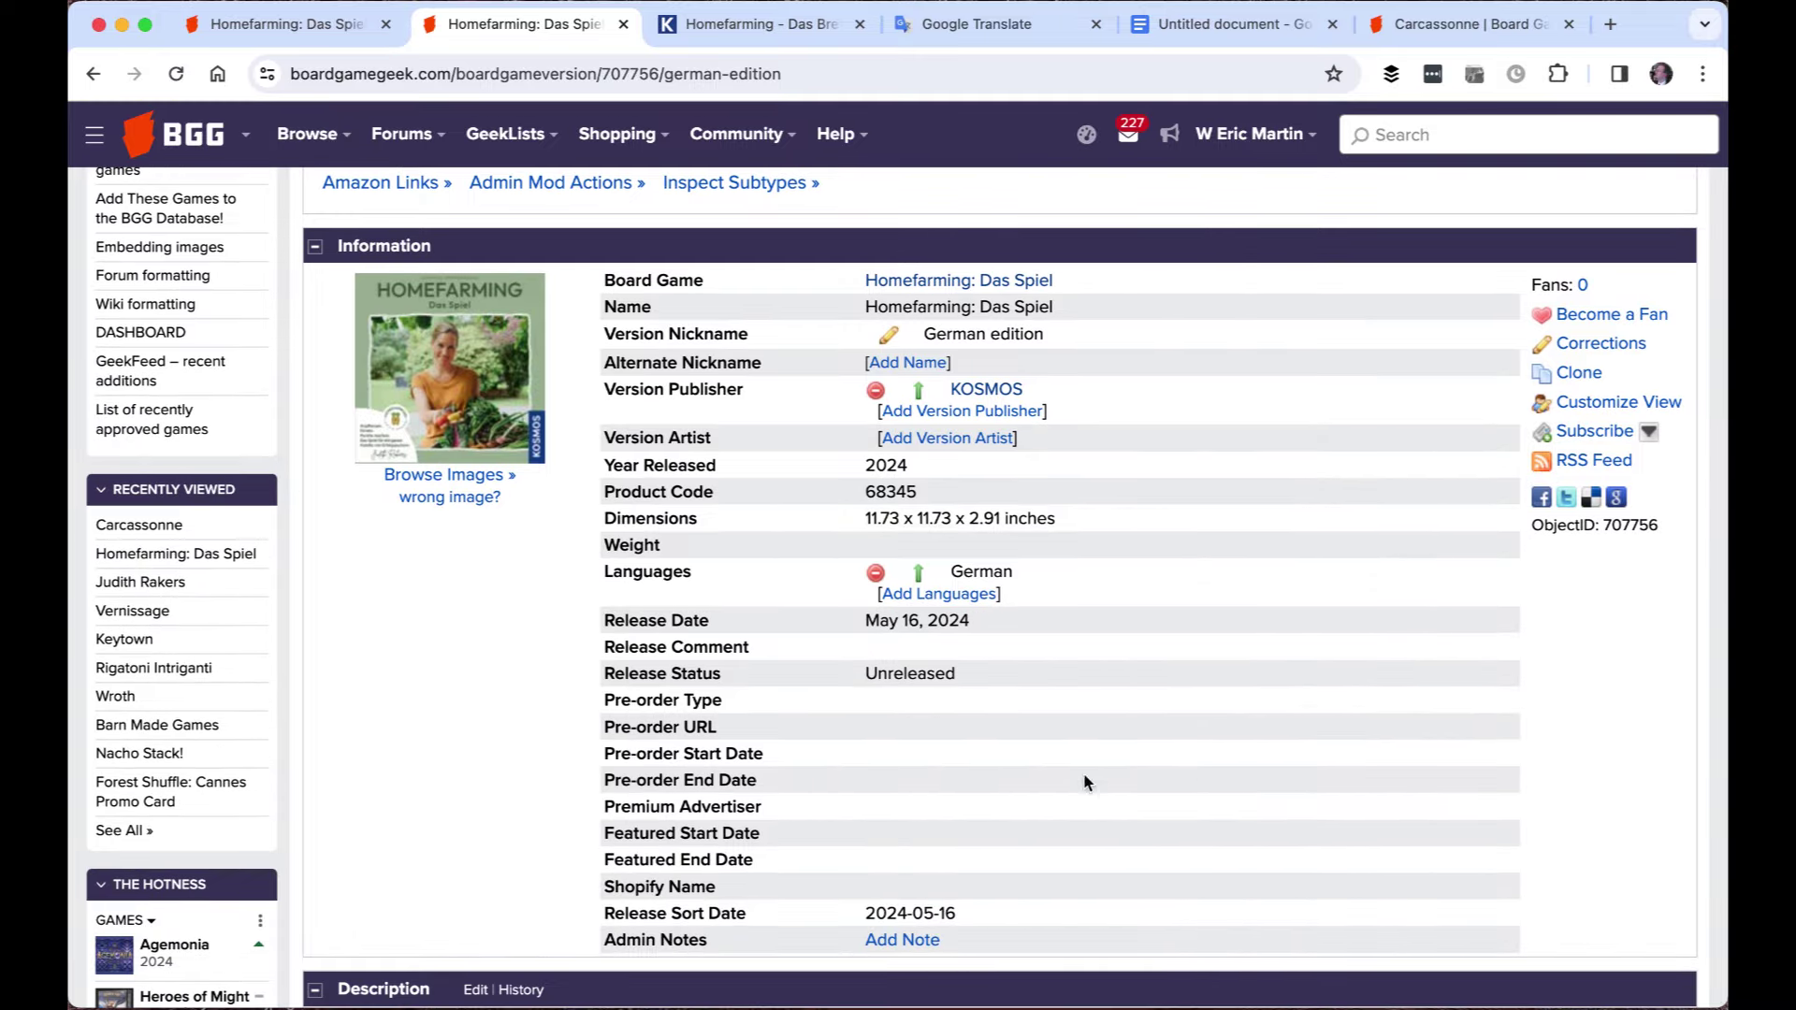
left_click(999, 287)
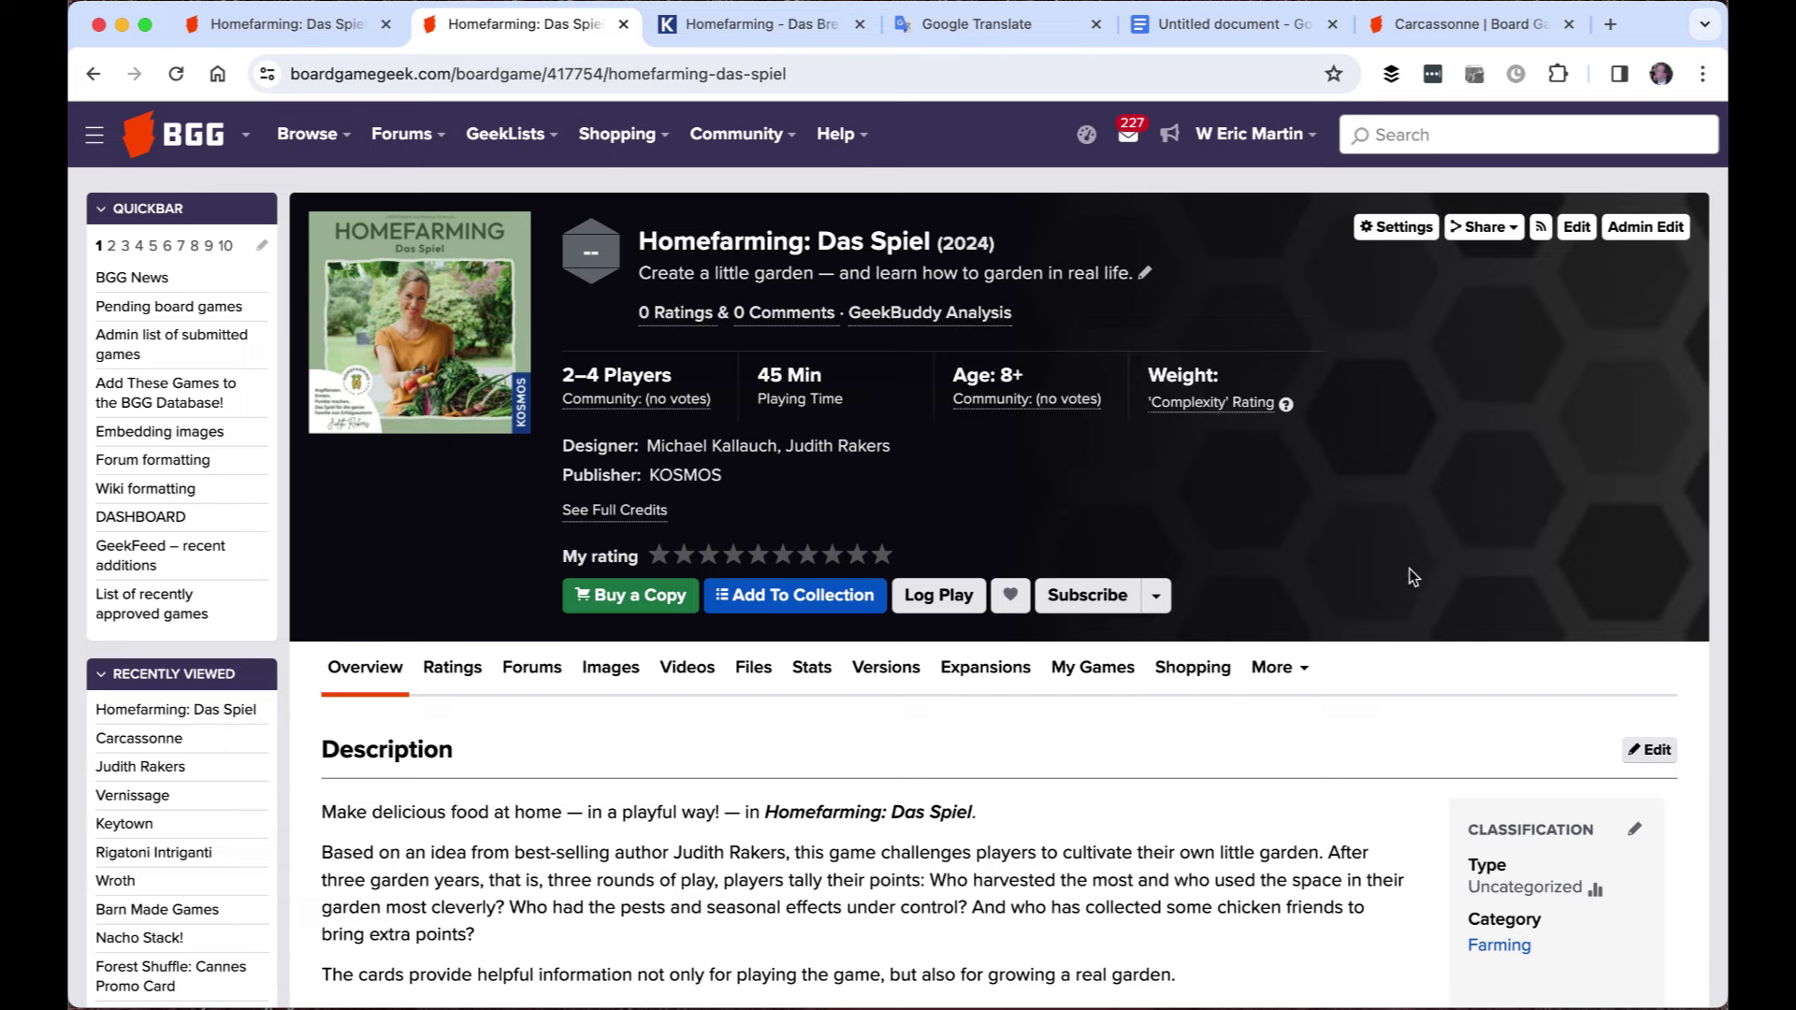
left_click(608, 666)
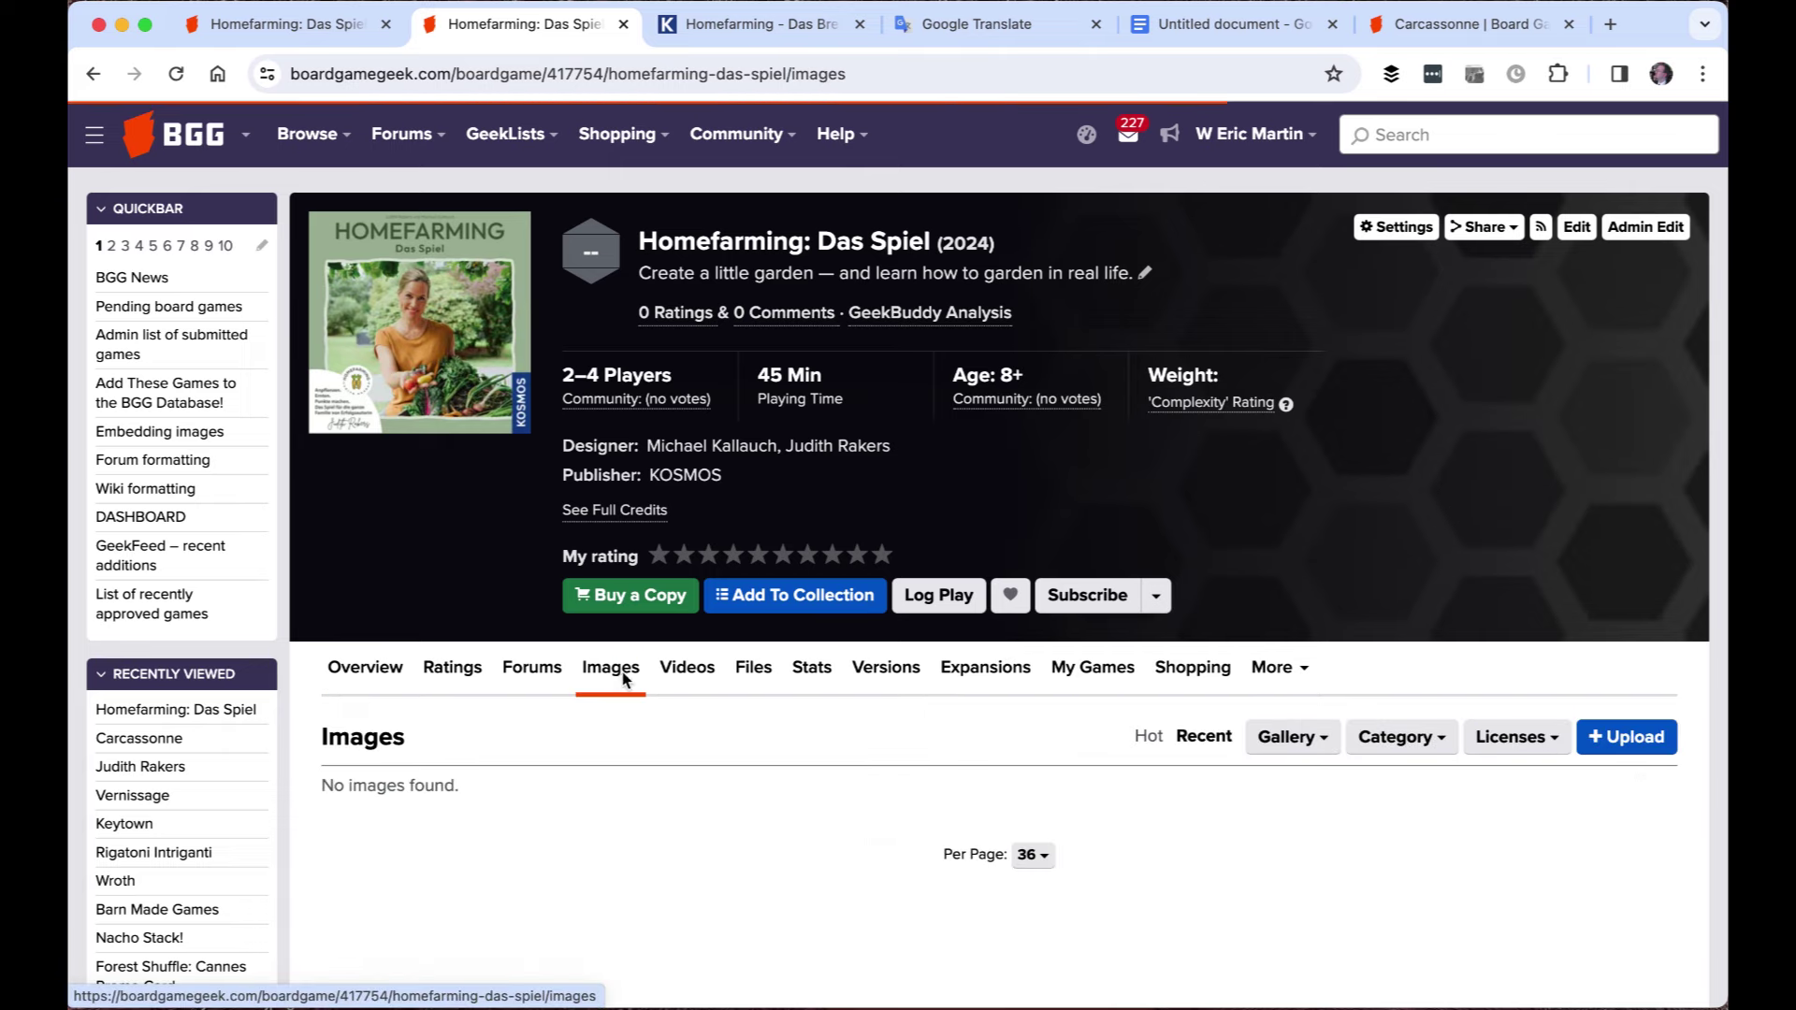
left_click(1399, 737)
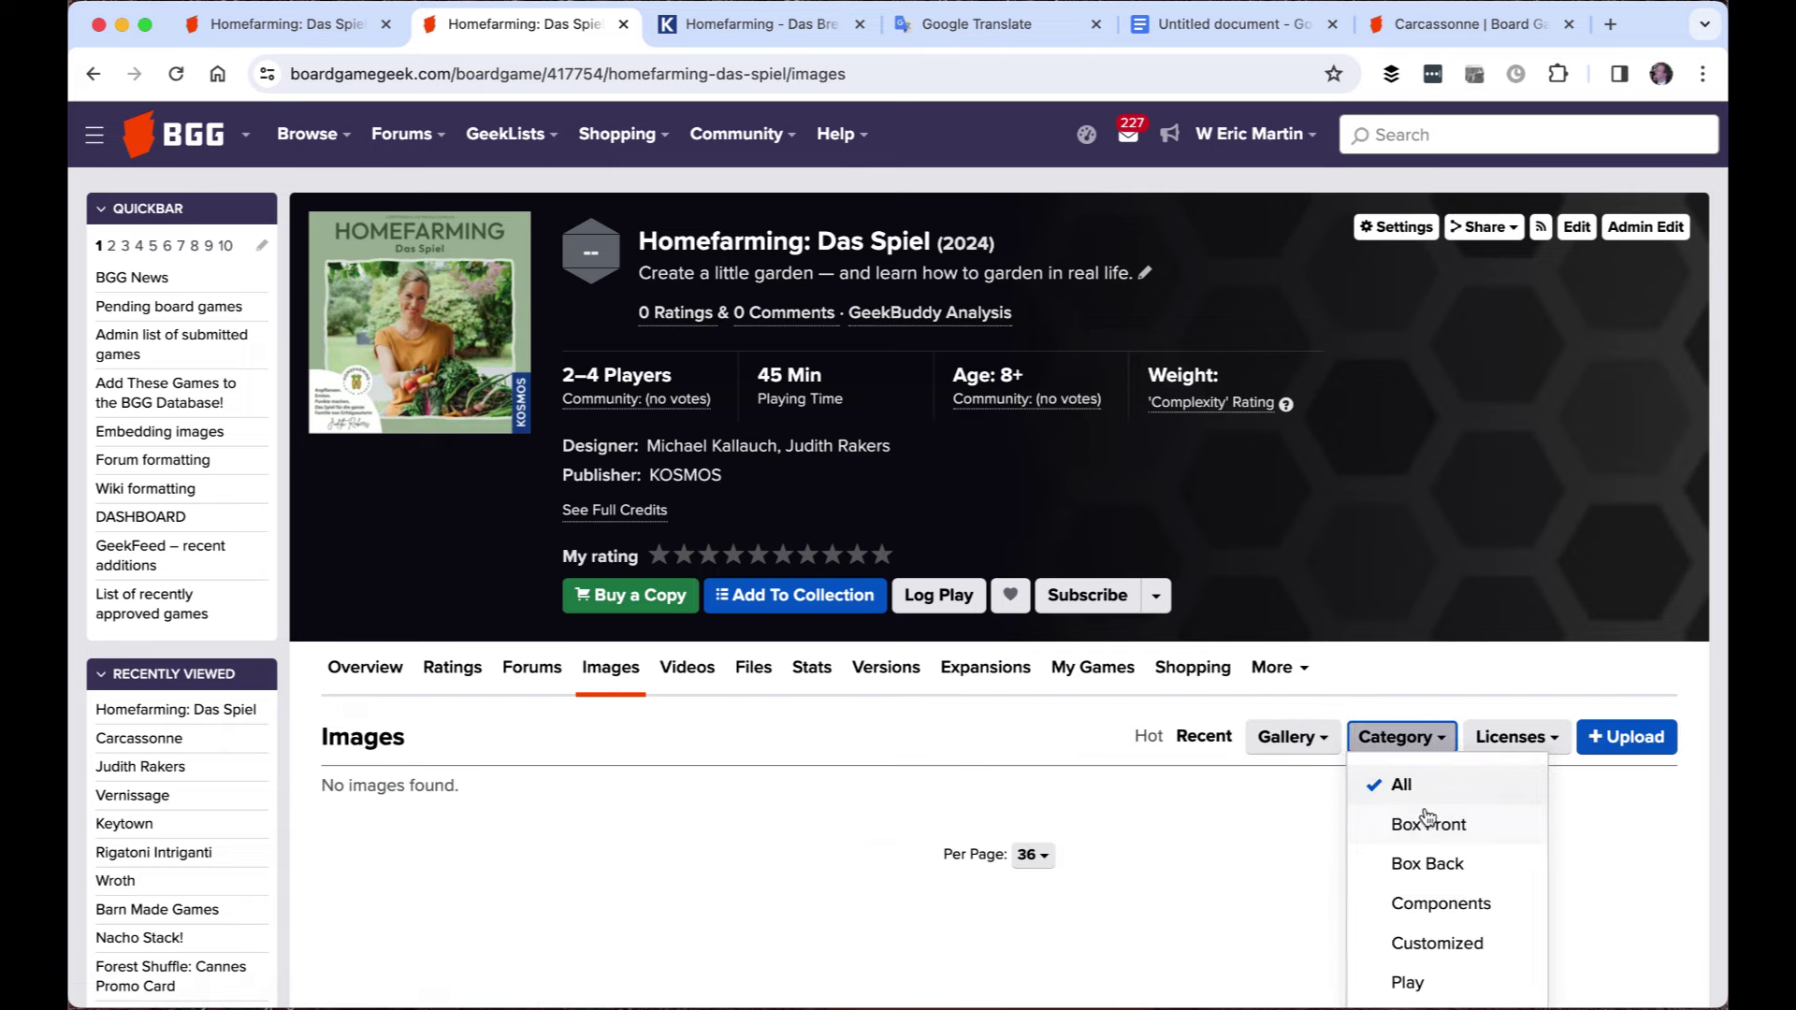
left_click(1309, 745)
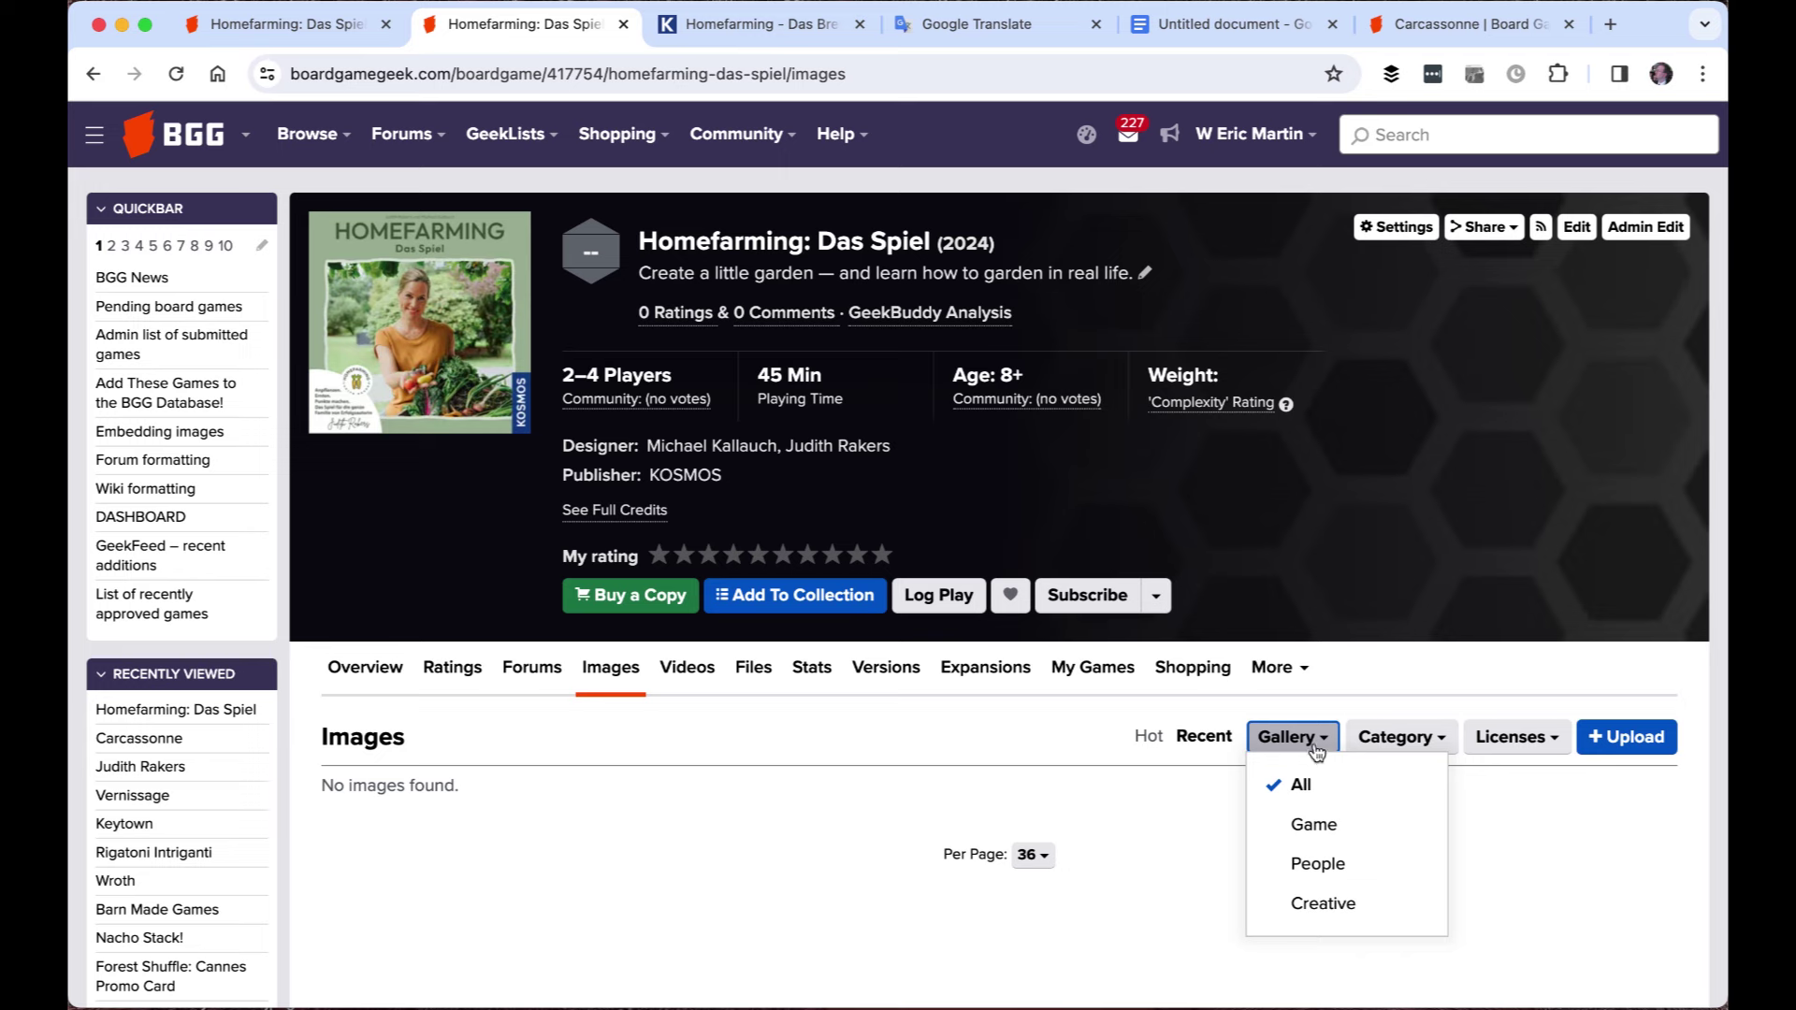
left_click(1049, 734)
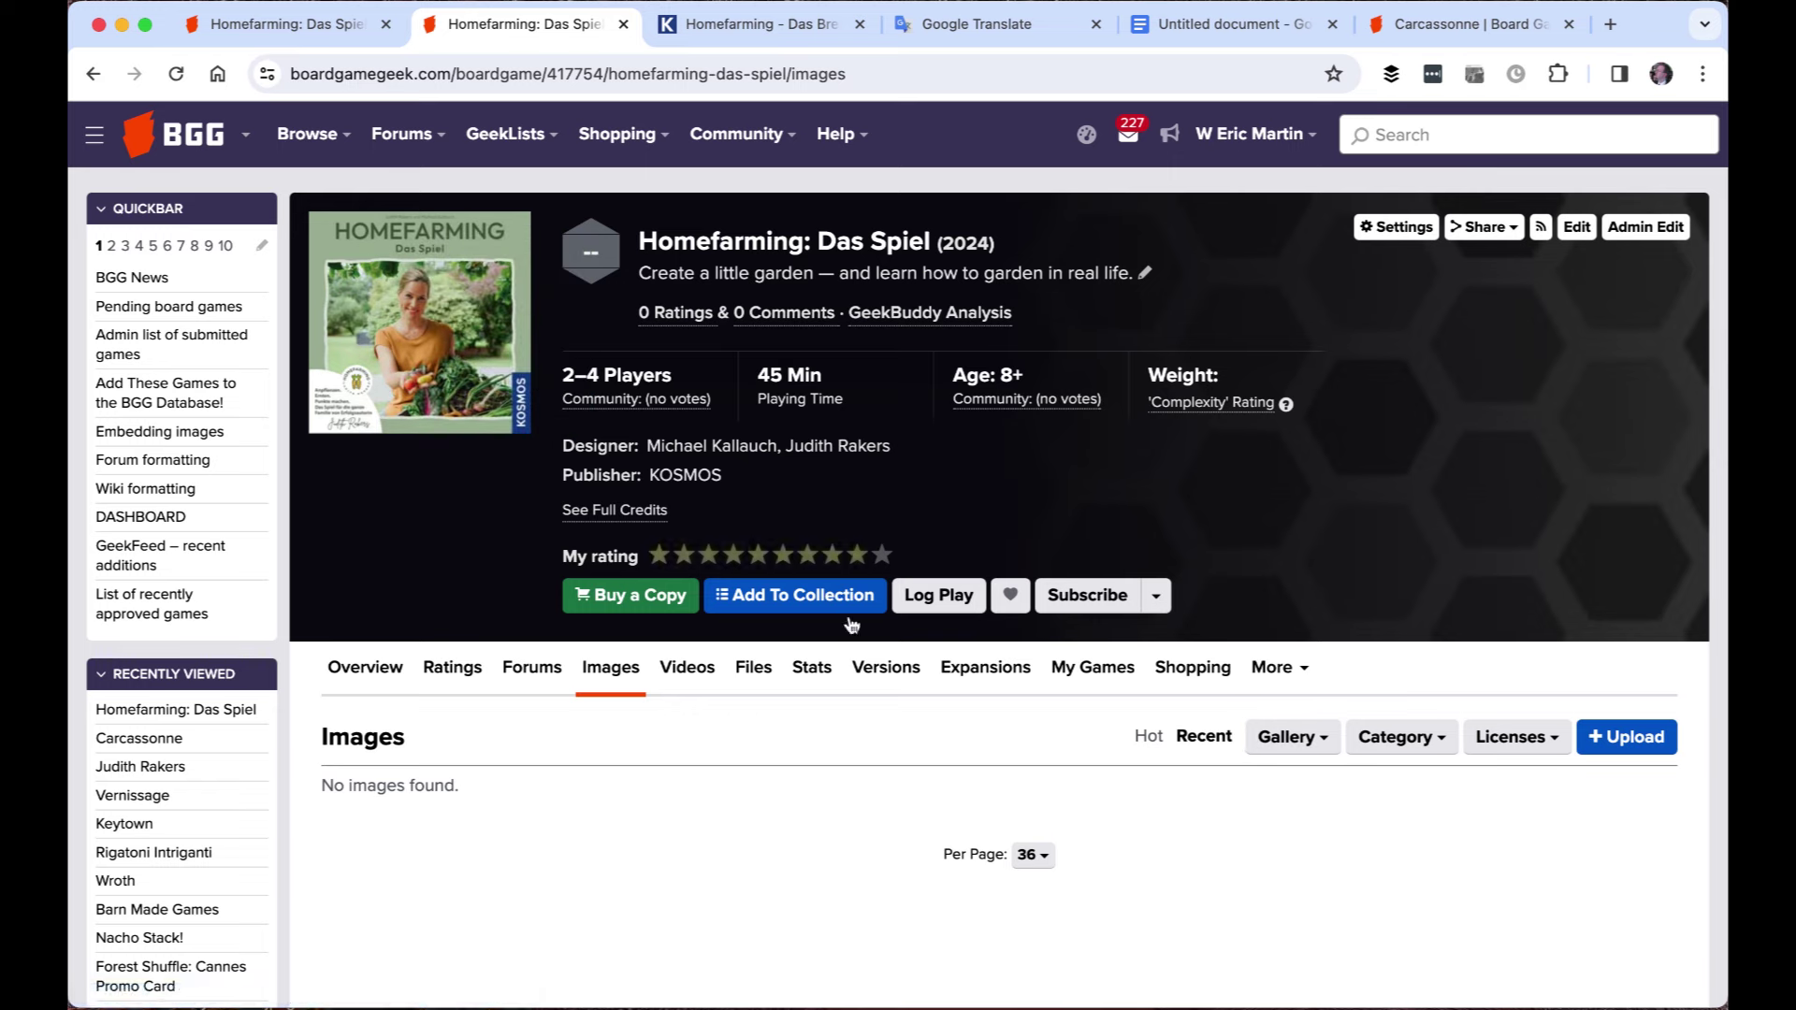
left_click(879, 670)
left_click(383, 670)
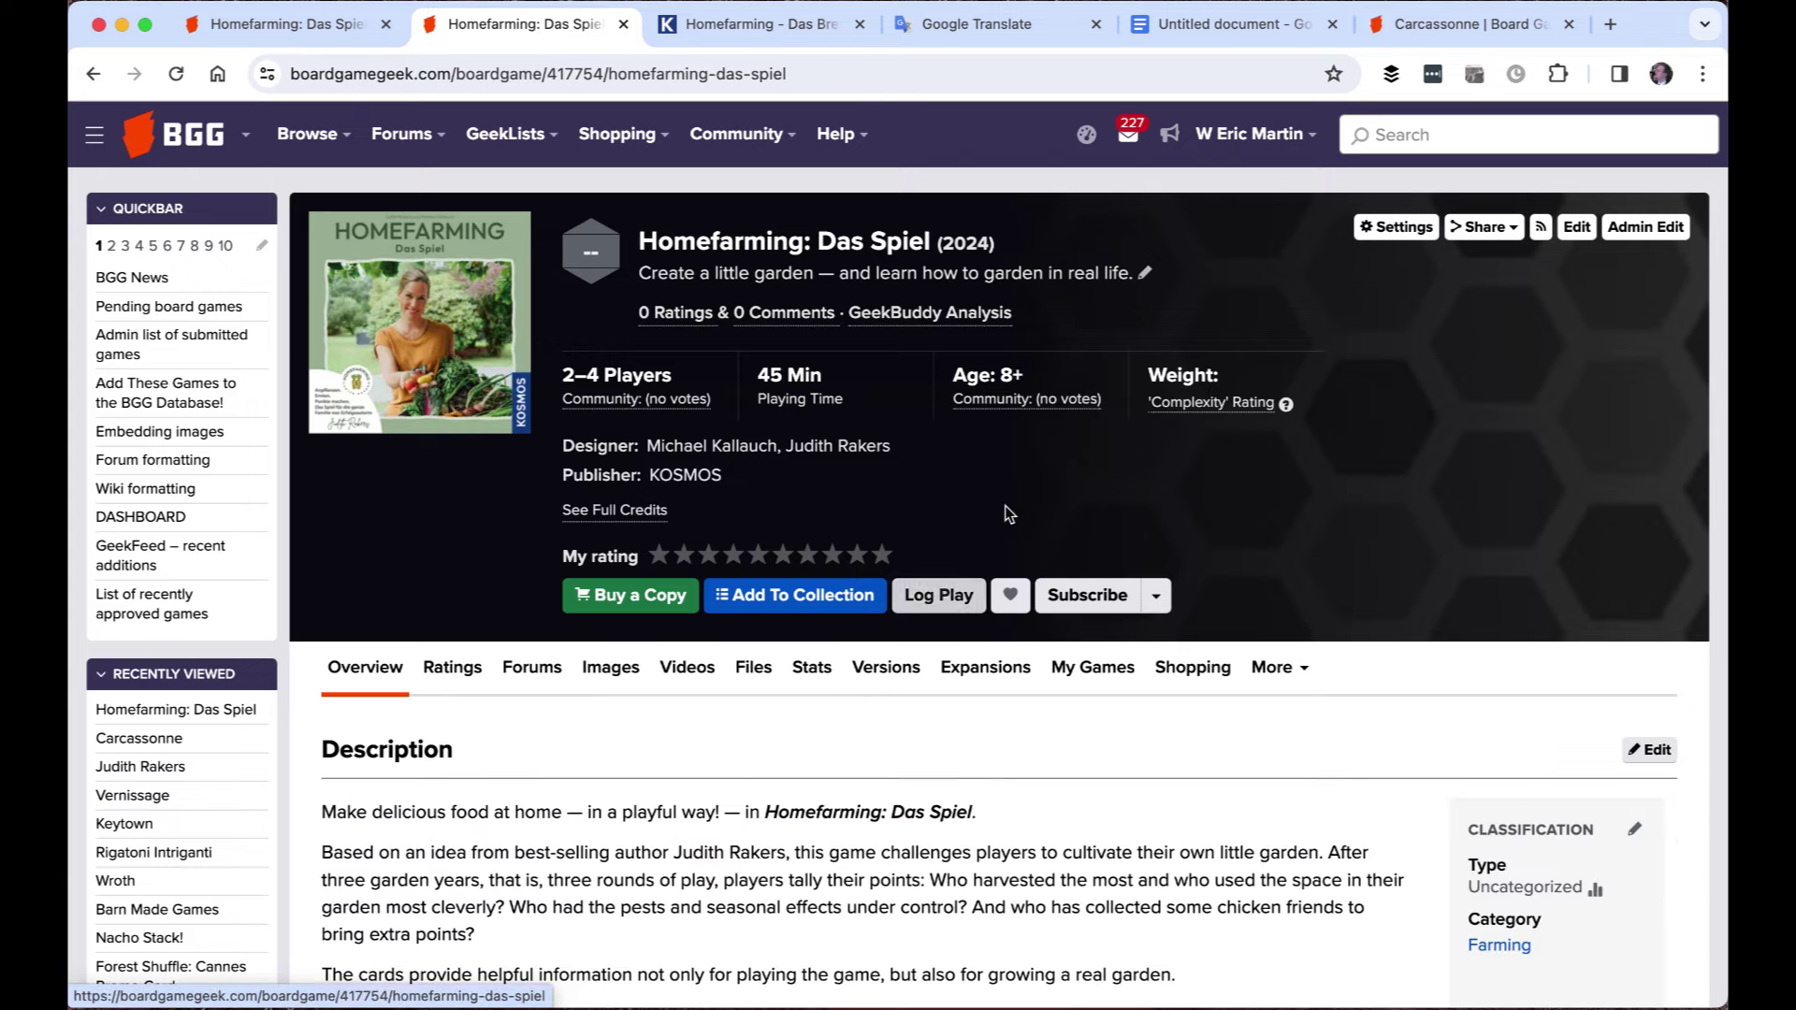
scroll(1007, 515, "down", 3)
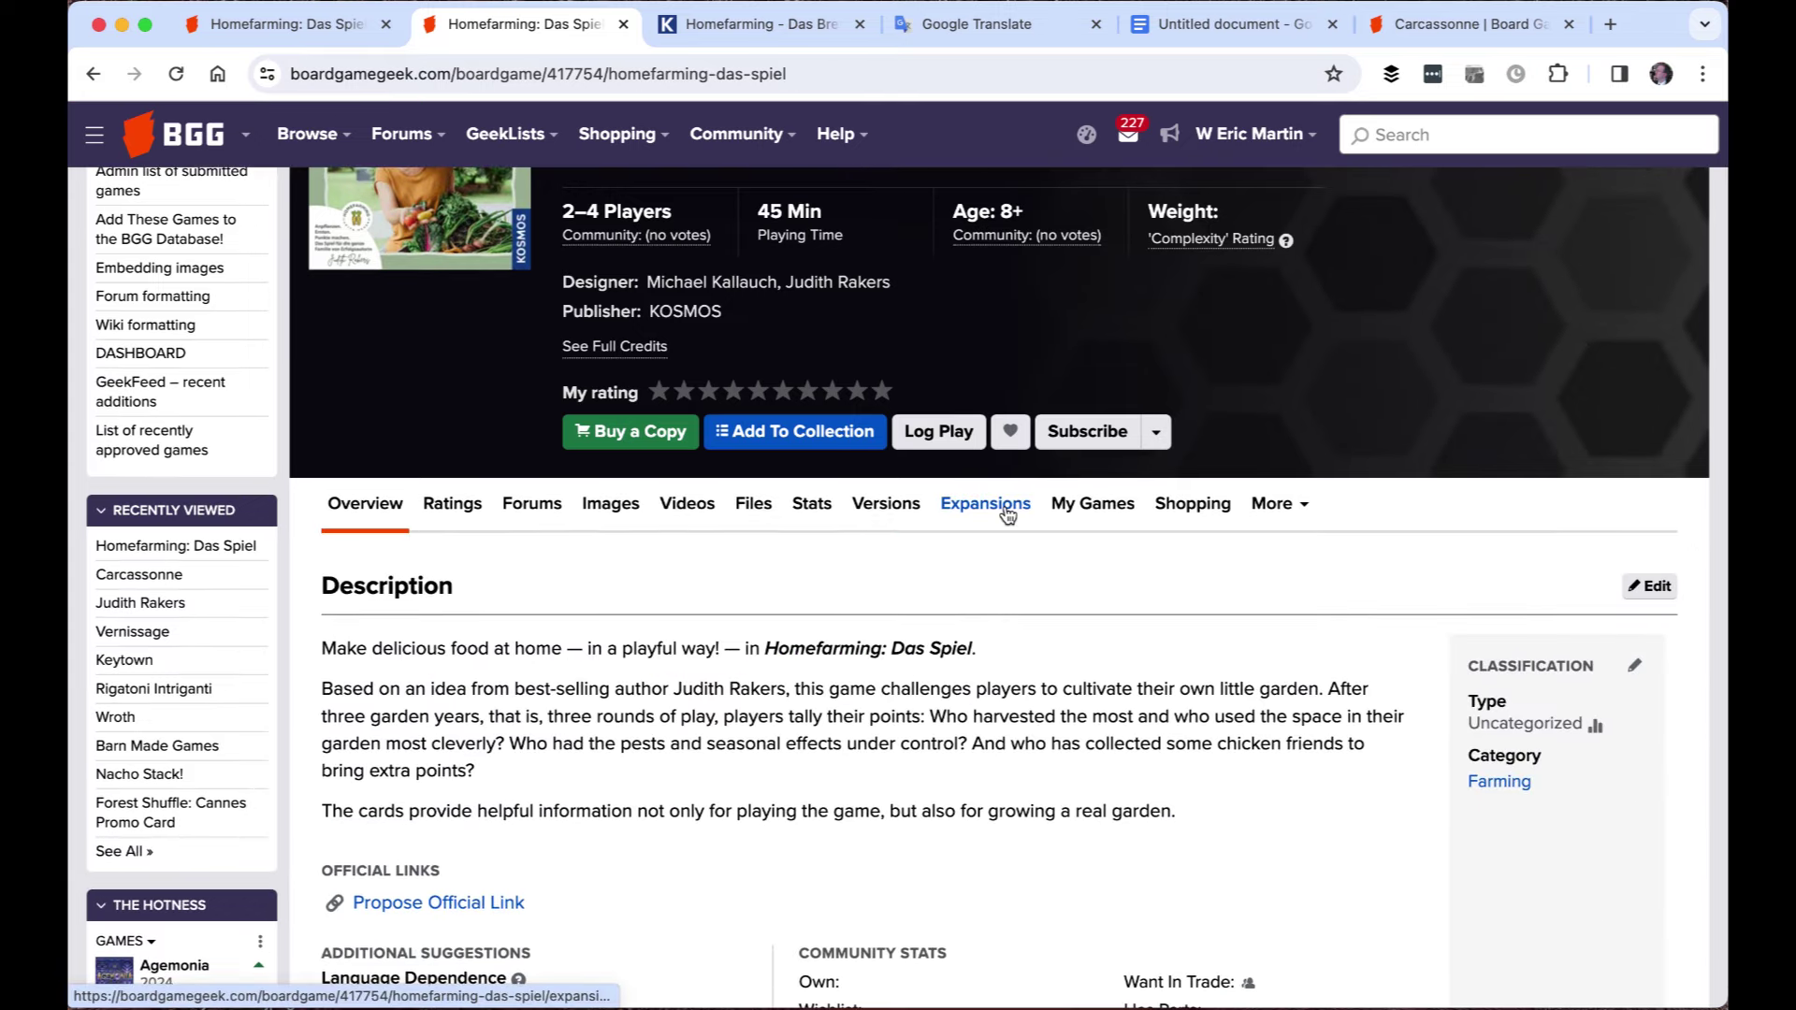
scroll(1008, 514, "down", 3)
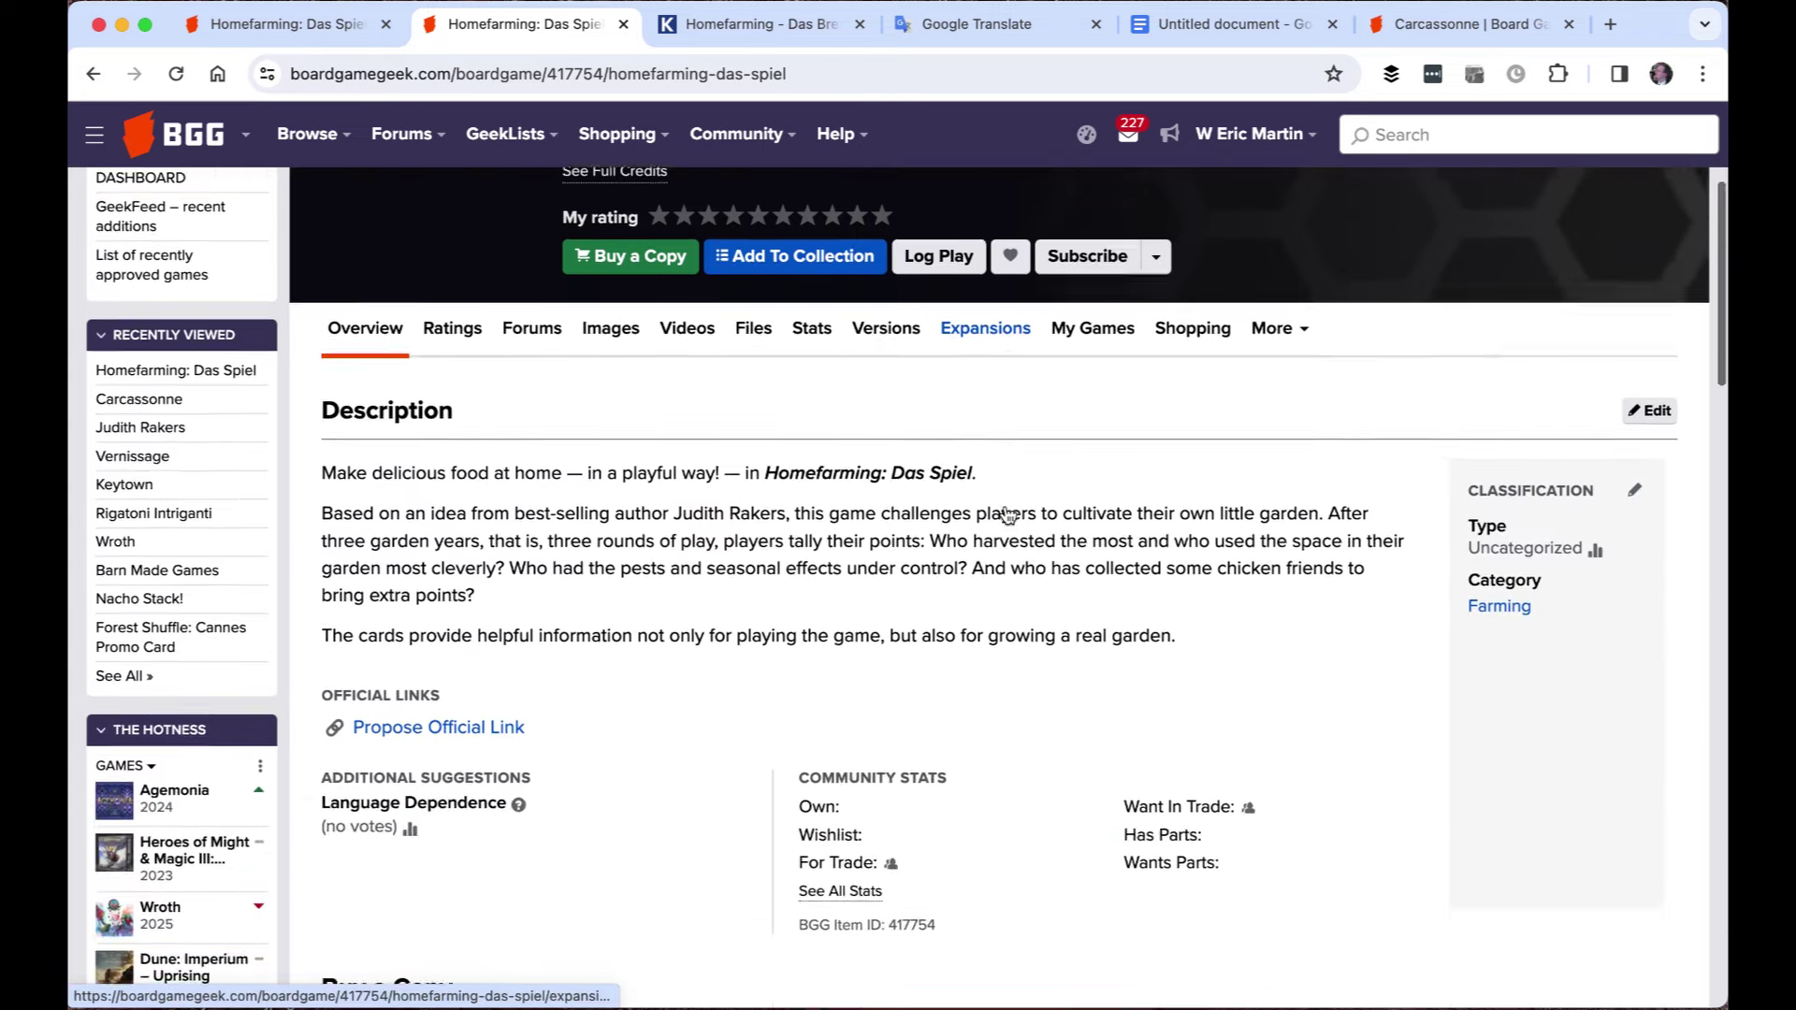
scroll(1008, 514, "up", 8)
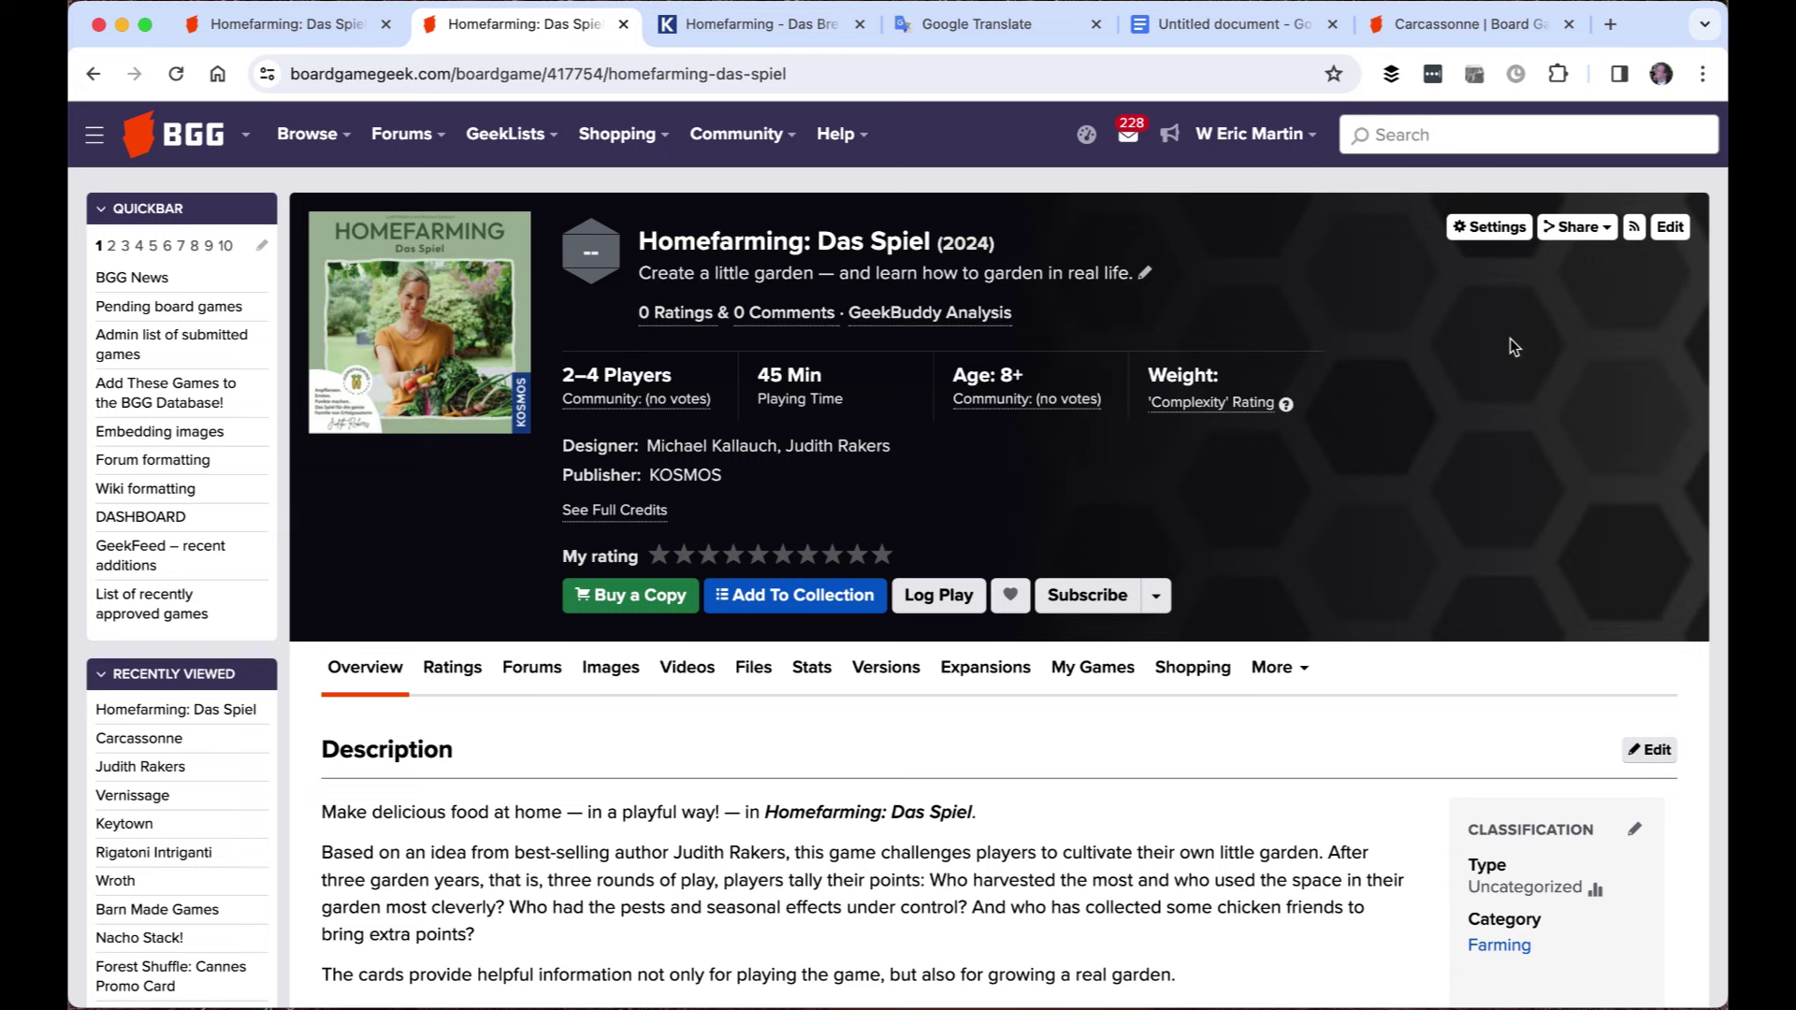
Start a game correction proposing maximum players 5, minimum players 1 and release year 2025
left_click(1671, 228)
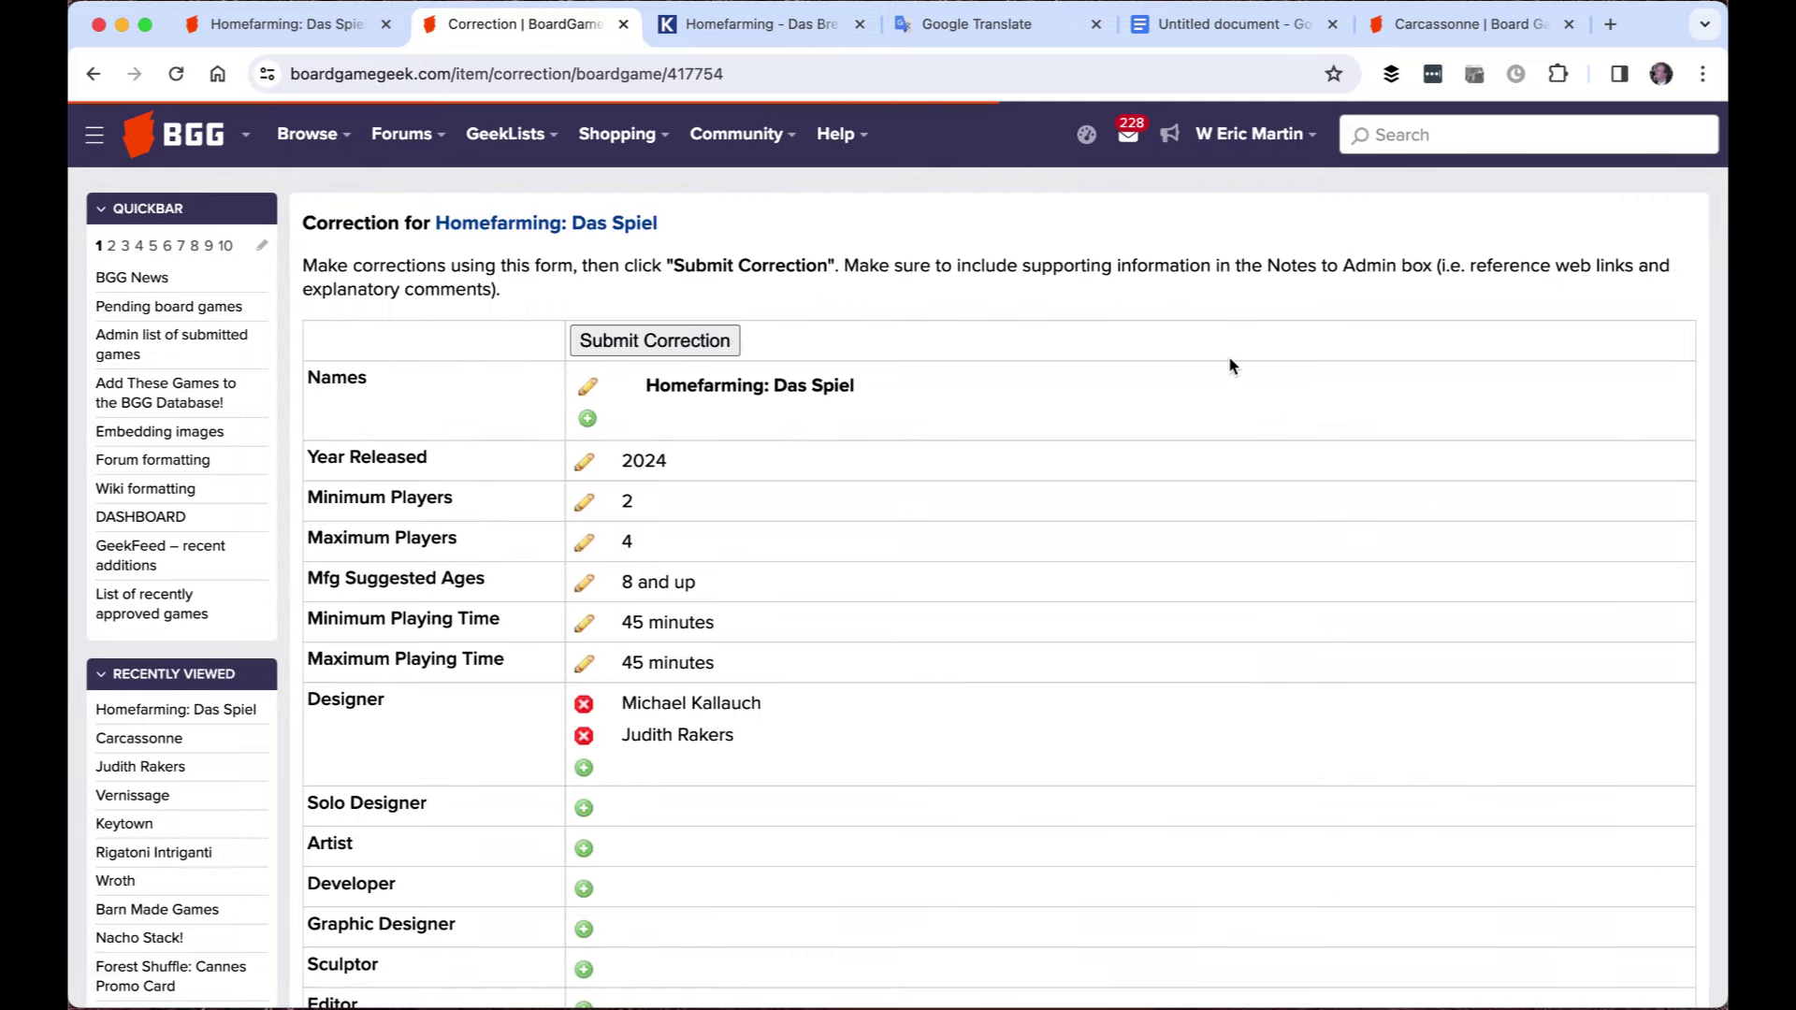
scroll(1212, 365, "down", 2)
scroll(1212, 372, "down", 1)
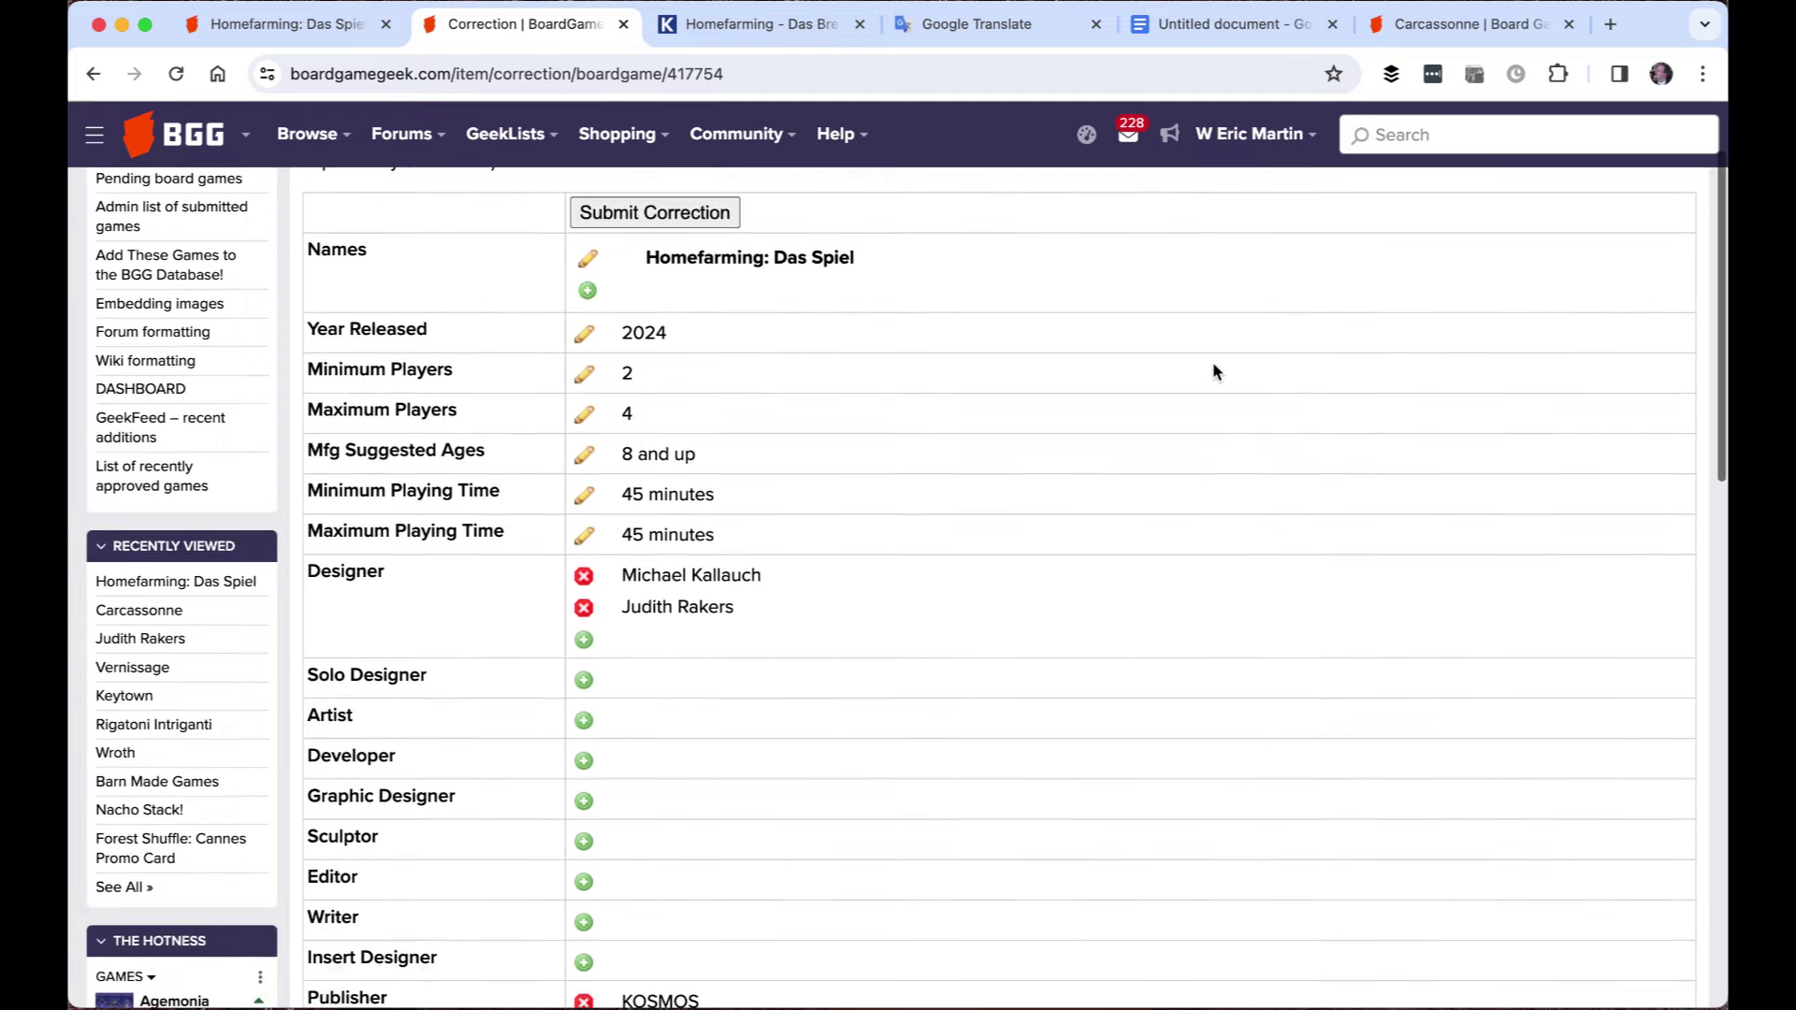
left_click(584, 418)
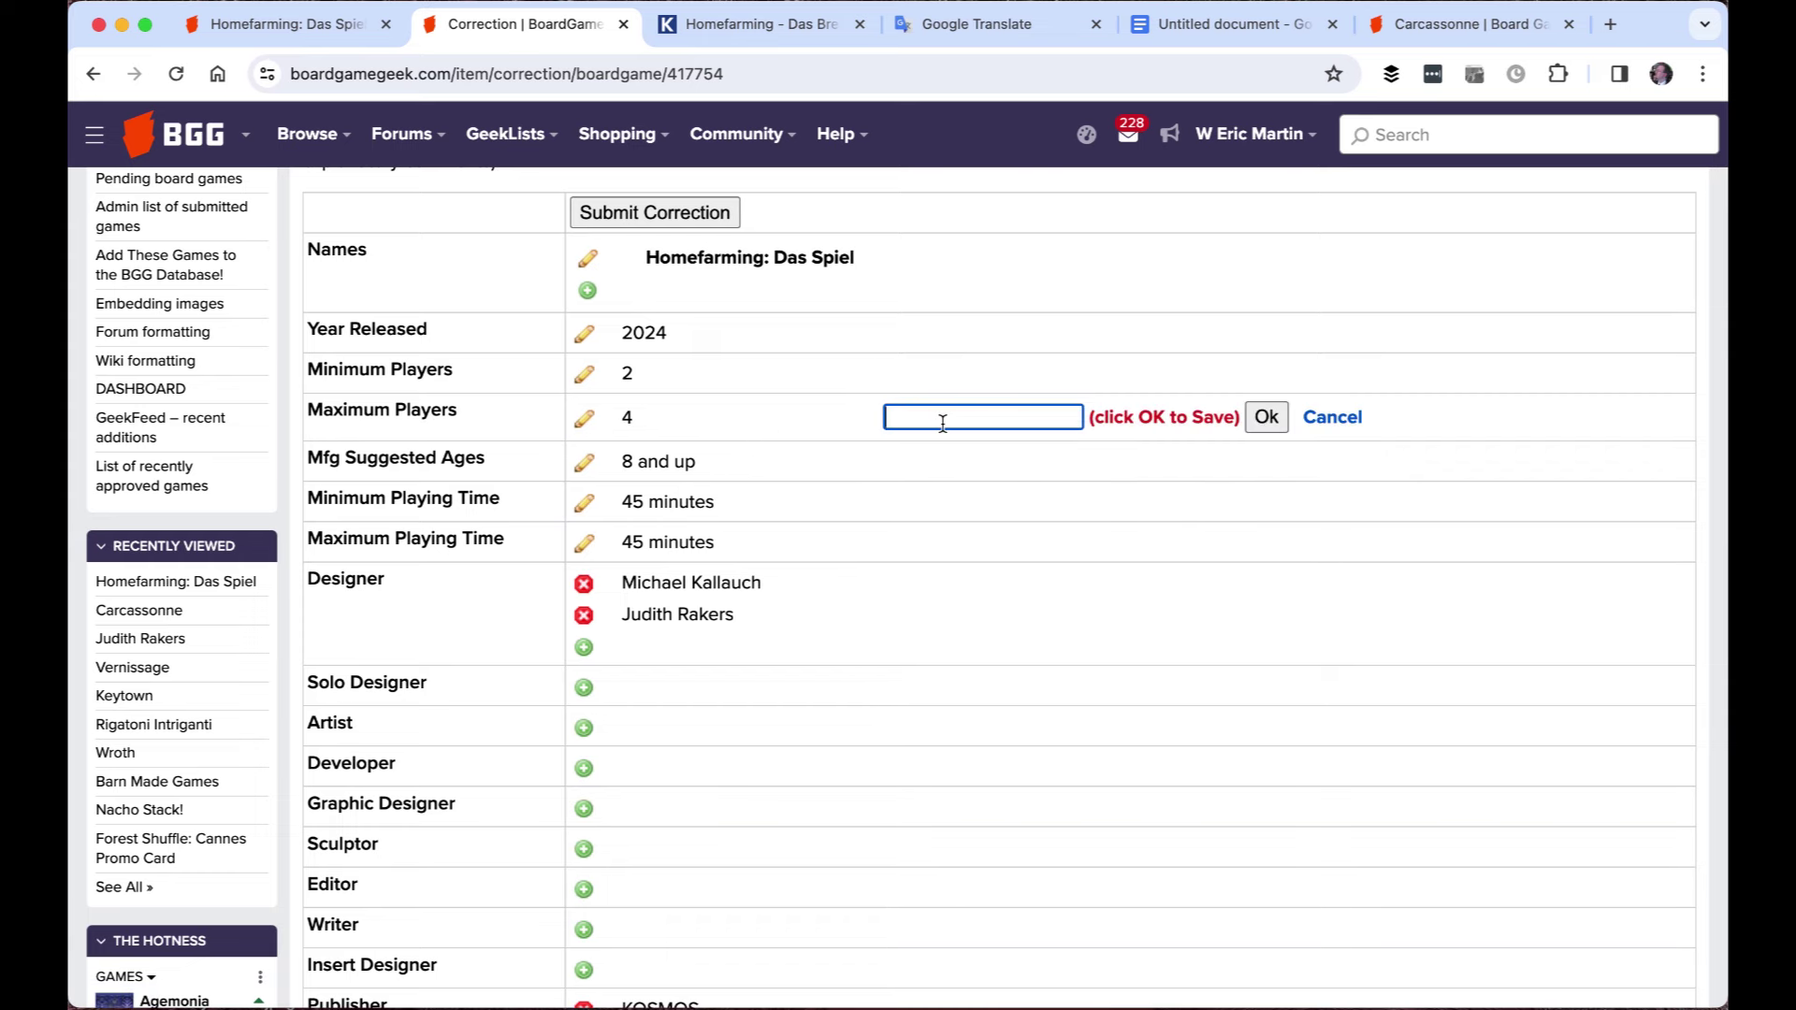
type("5")
left_click(1270, 418)
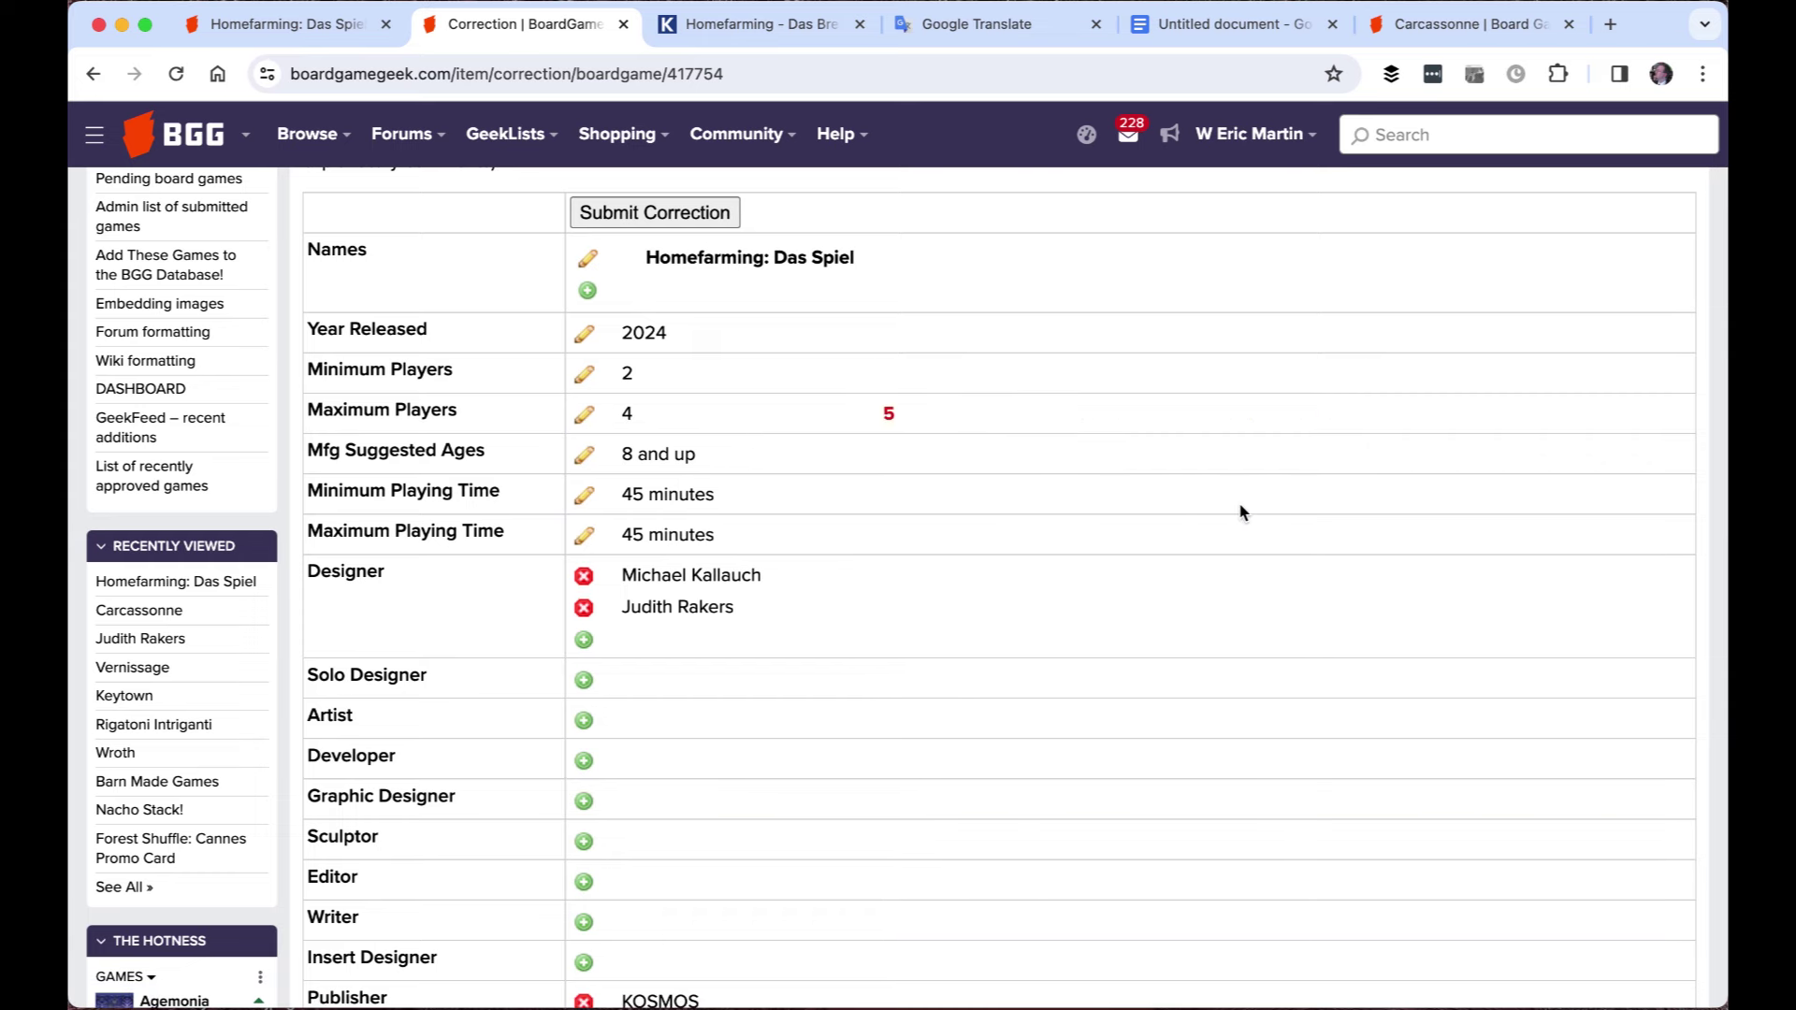
left_click(584, 375)
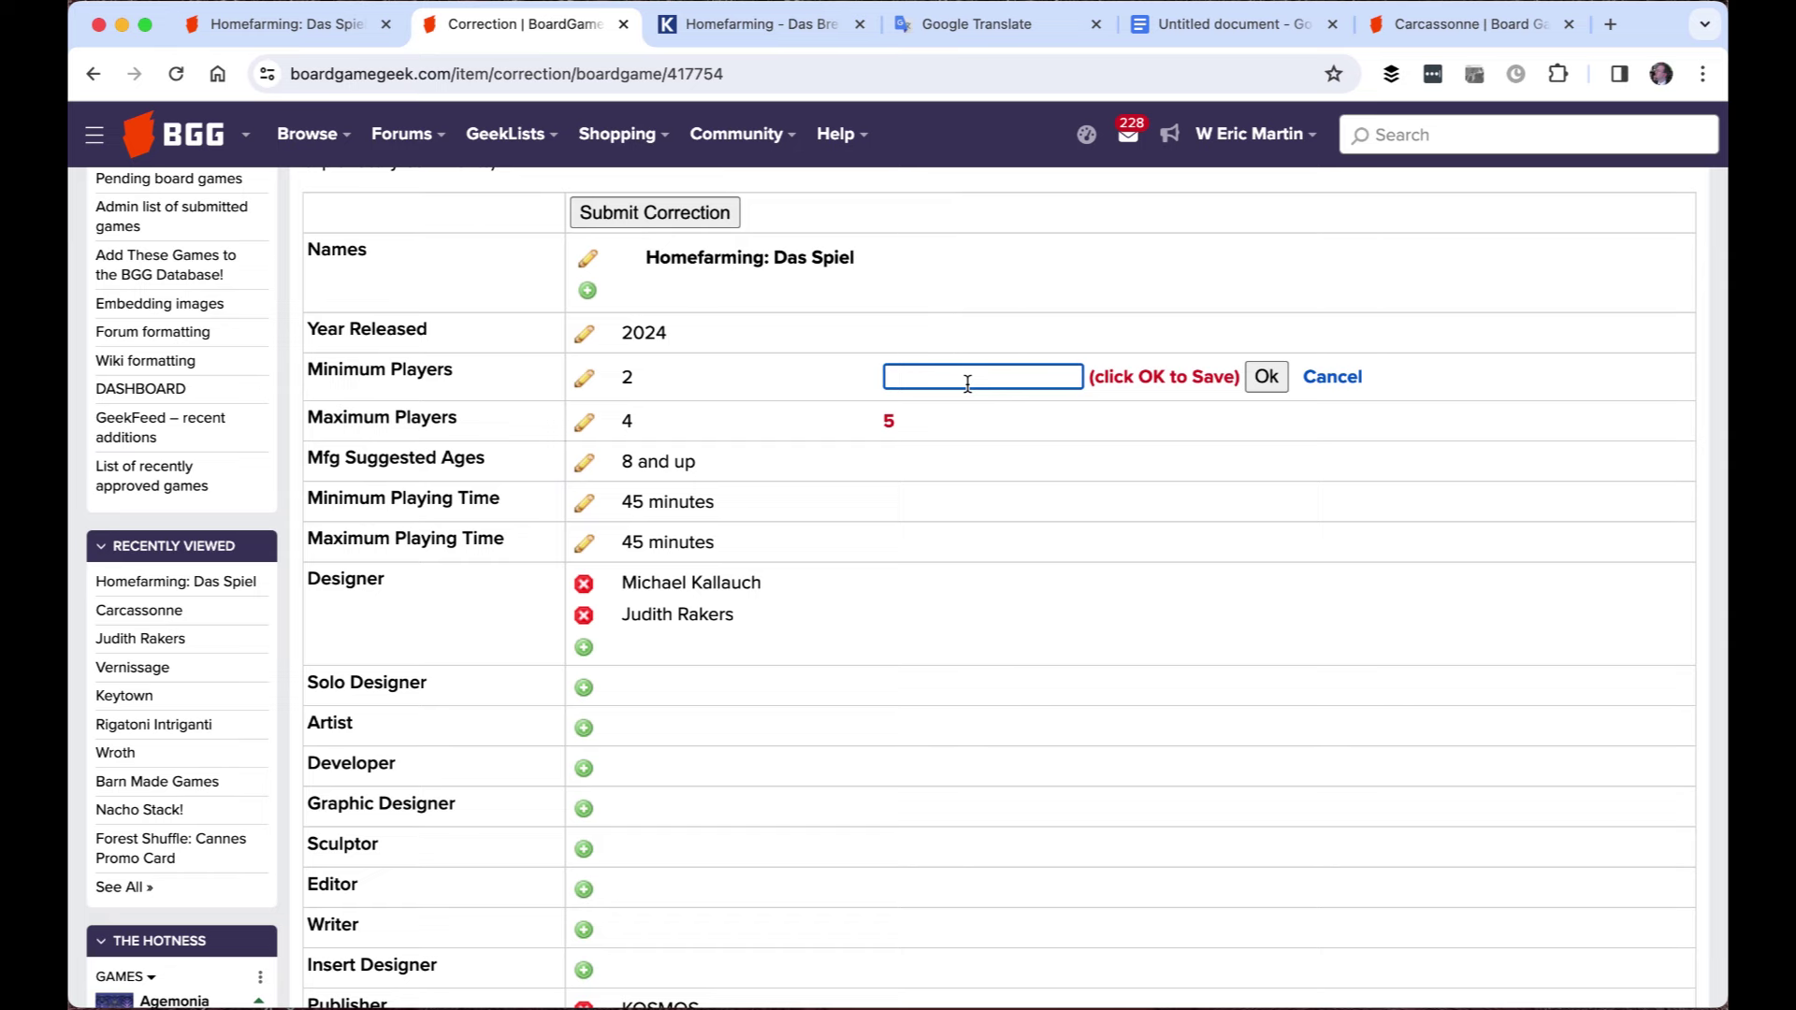
type("1")
left_click(1266, 376)
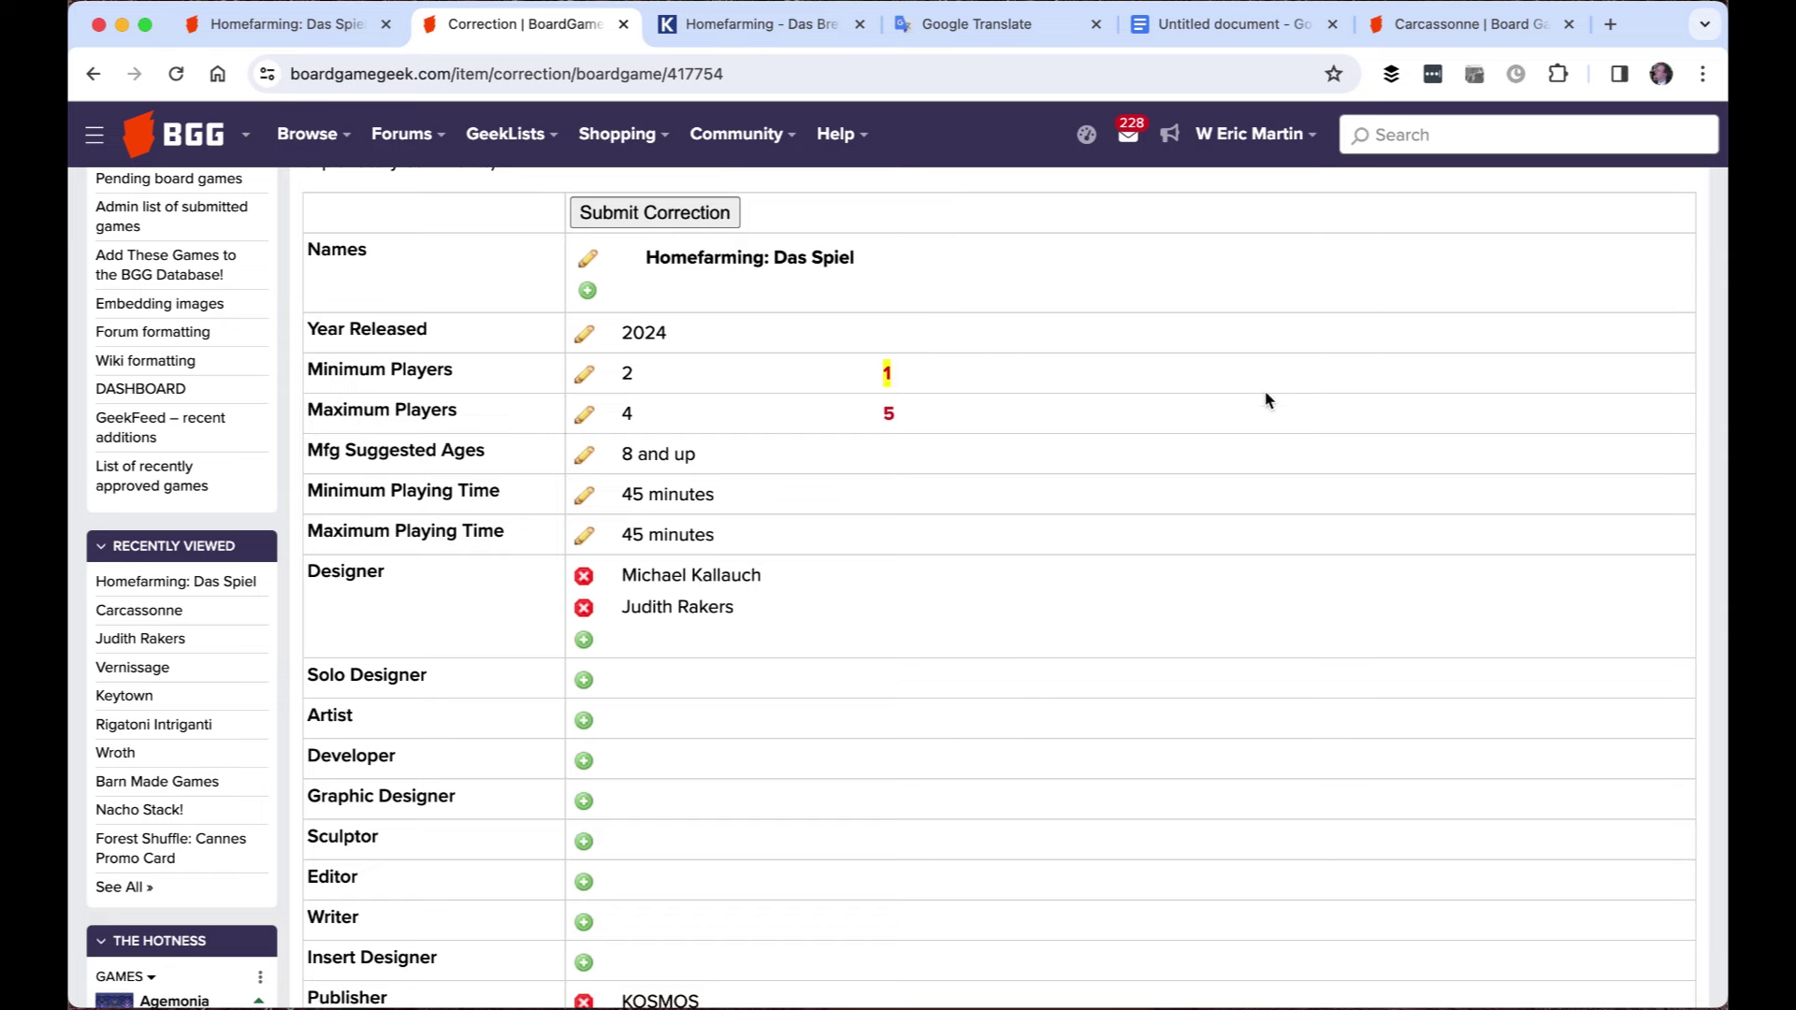
left_click(583, 334)
type("2025")
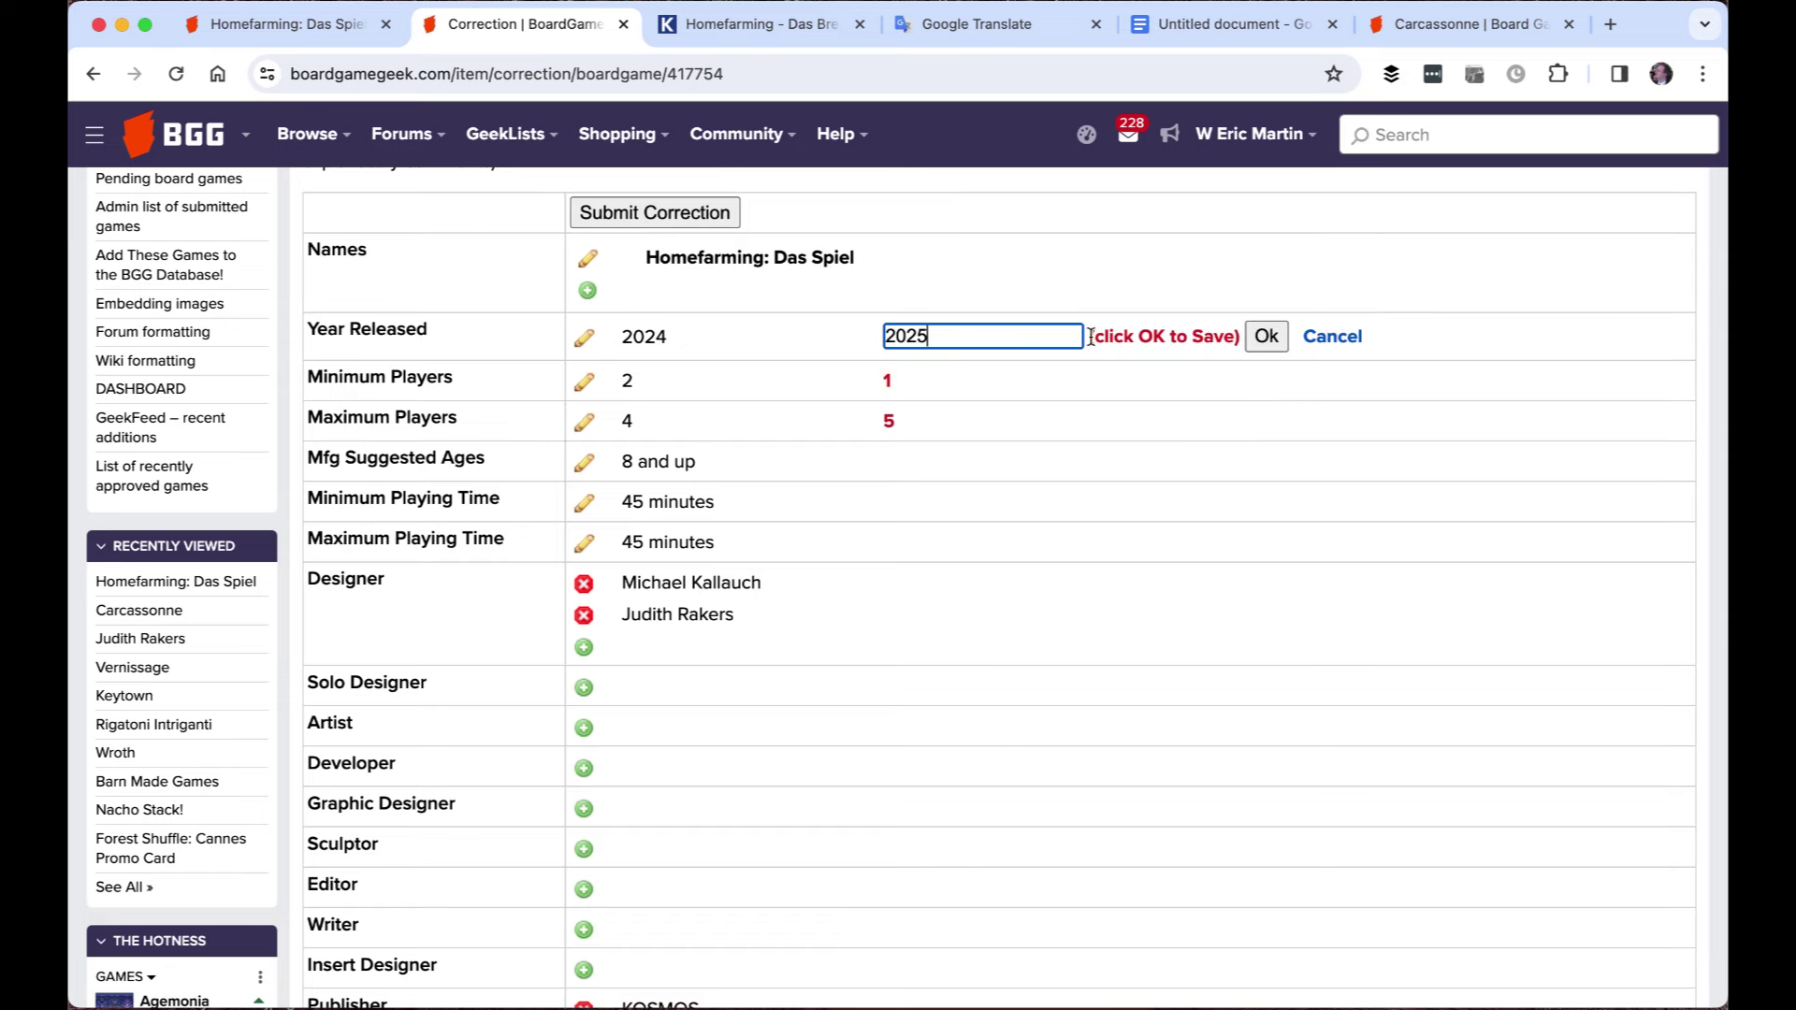
left_click(1266, 335)
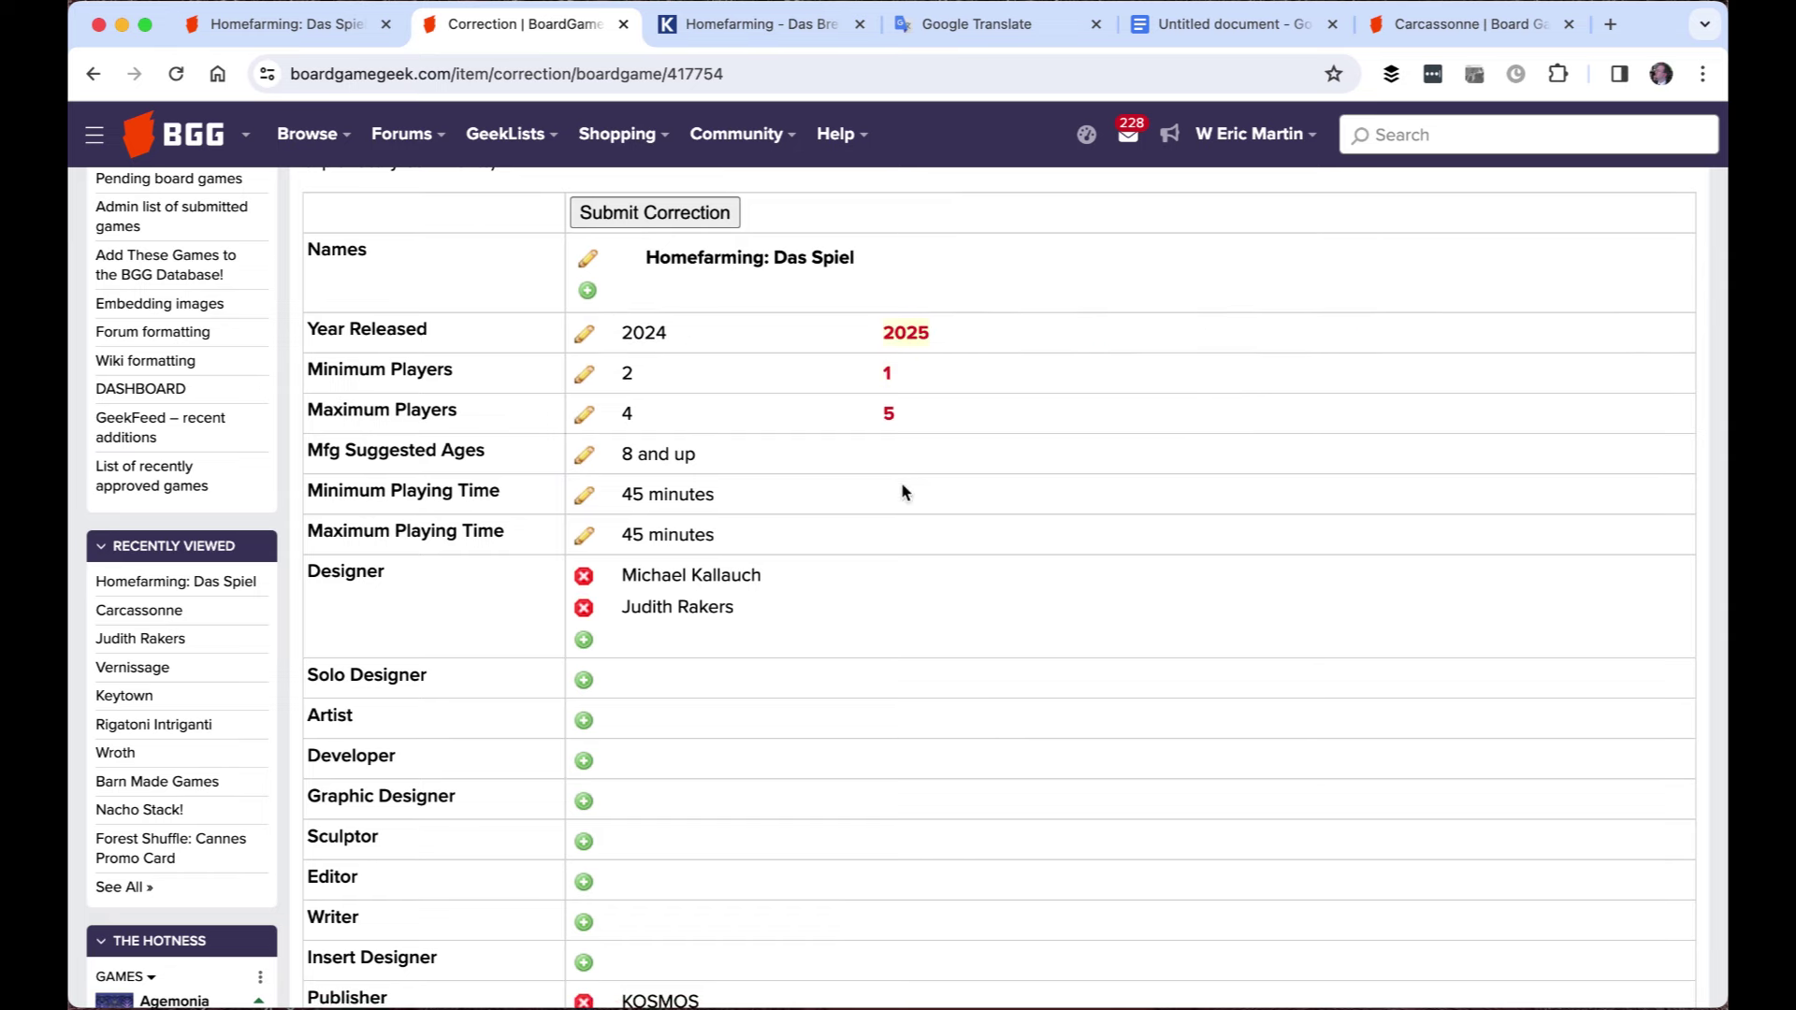
Add the alternate name 'Home Framing: Das Spiel' and begin a solo designer credit
left_click(588, 260)
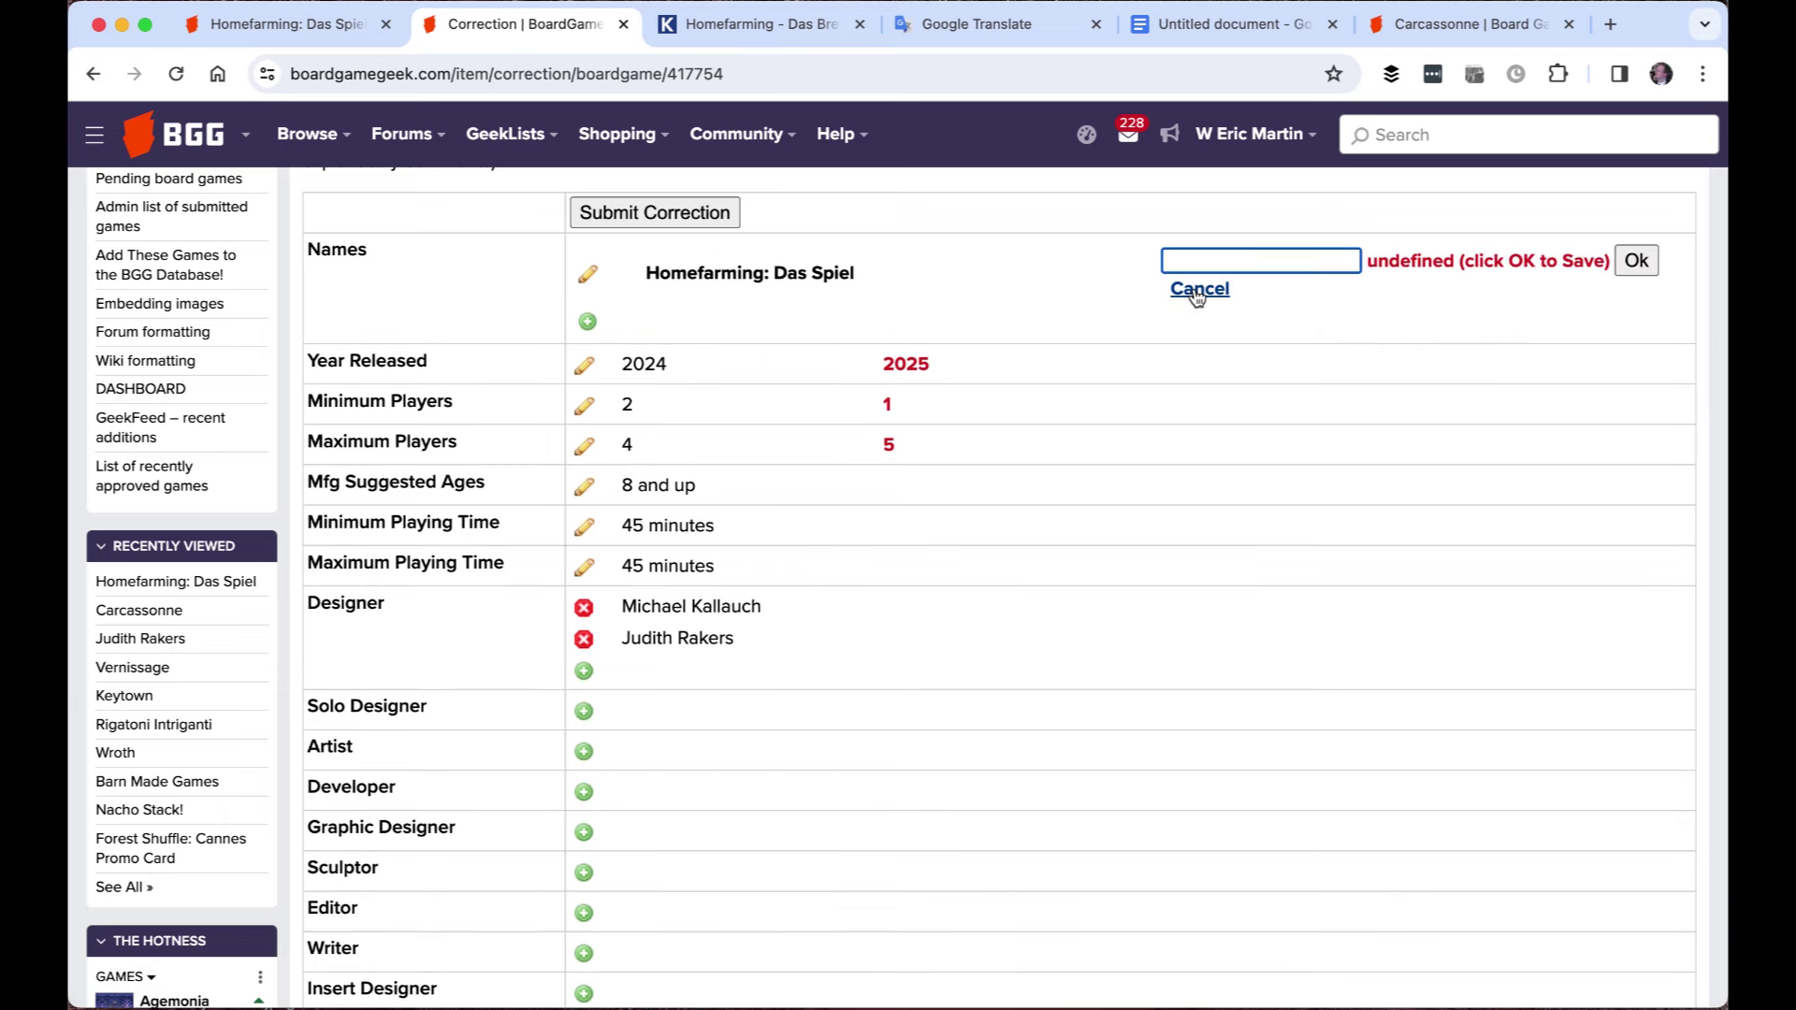
type("Home Framing: Das")
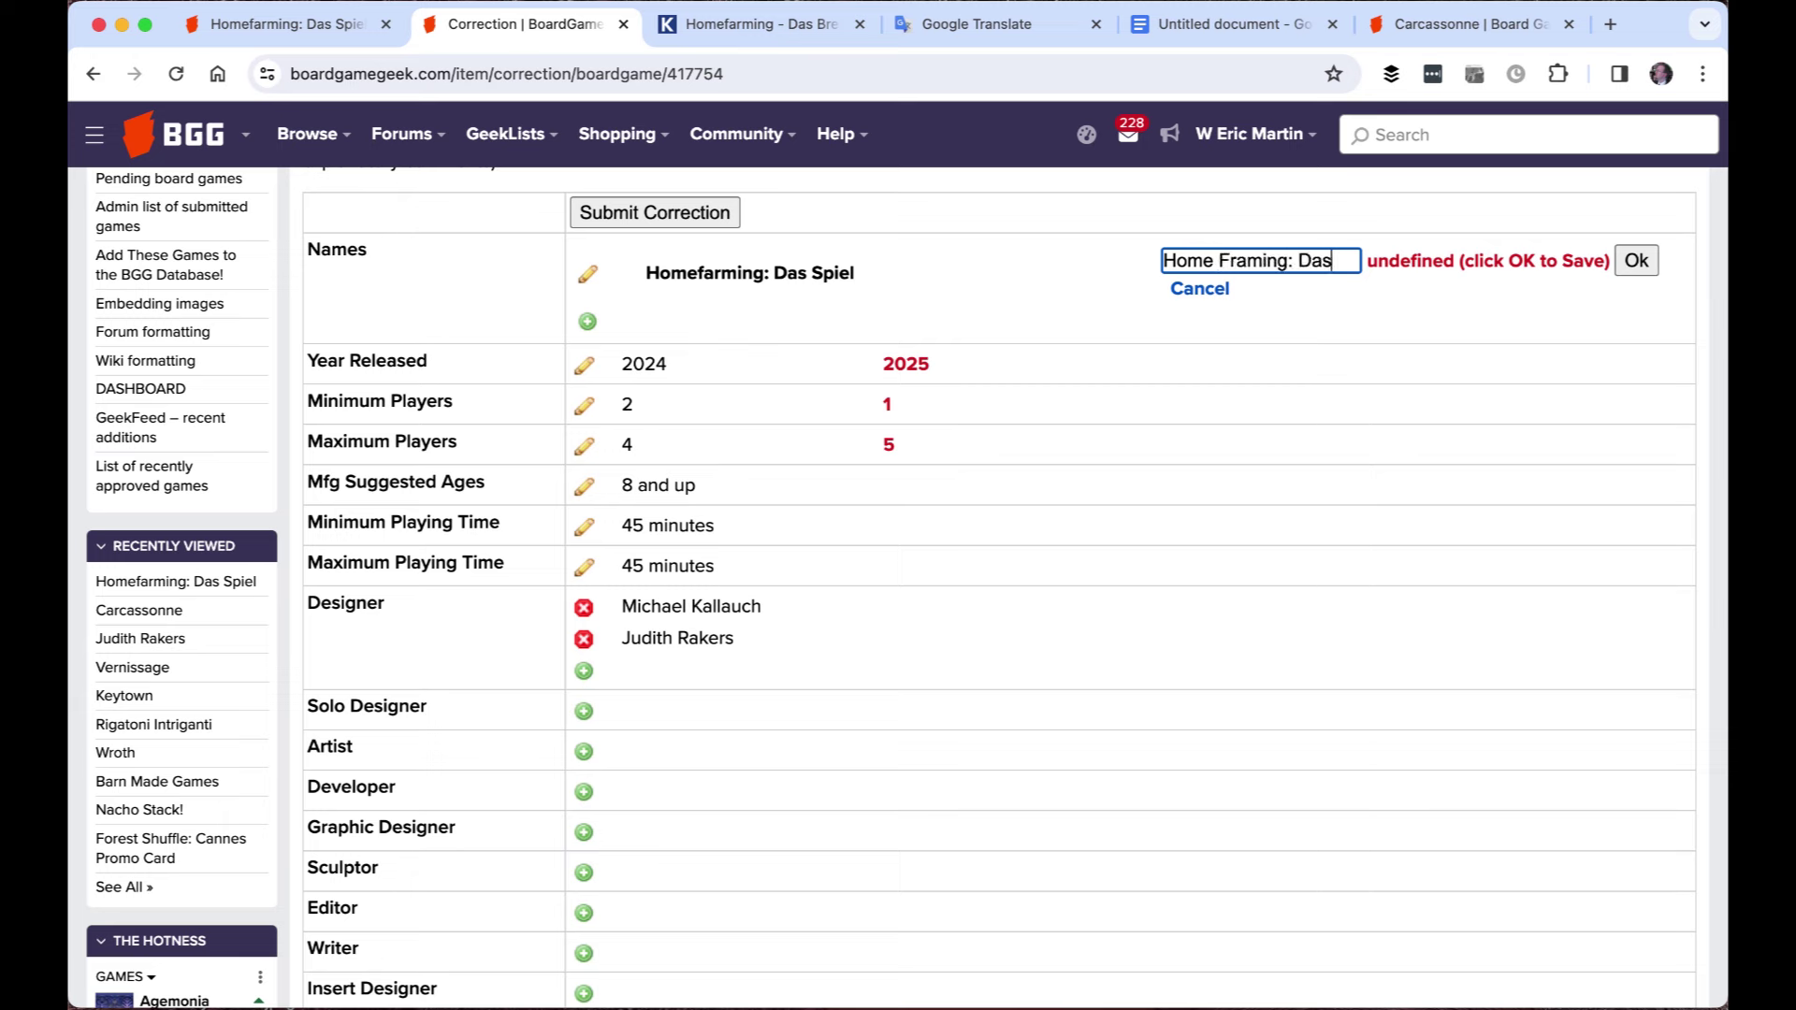
type(" Spiel")
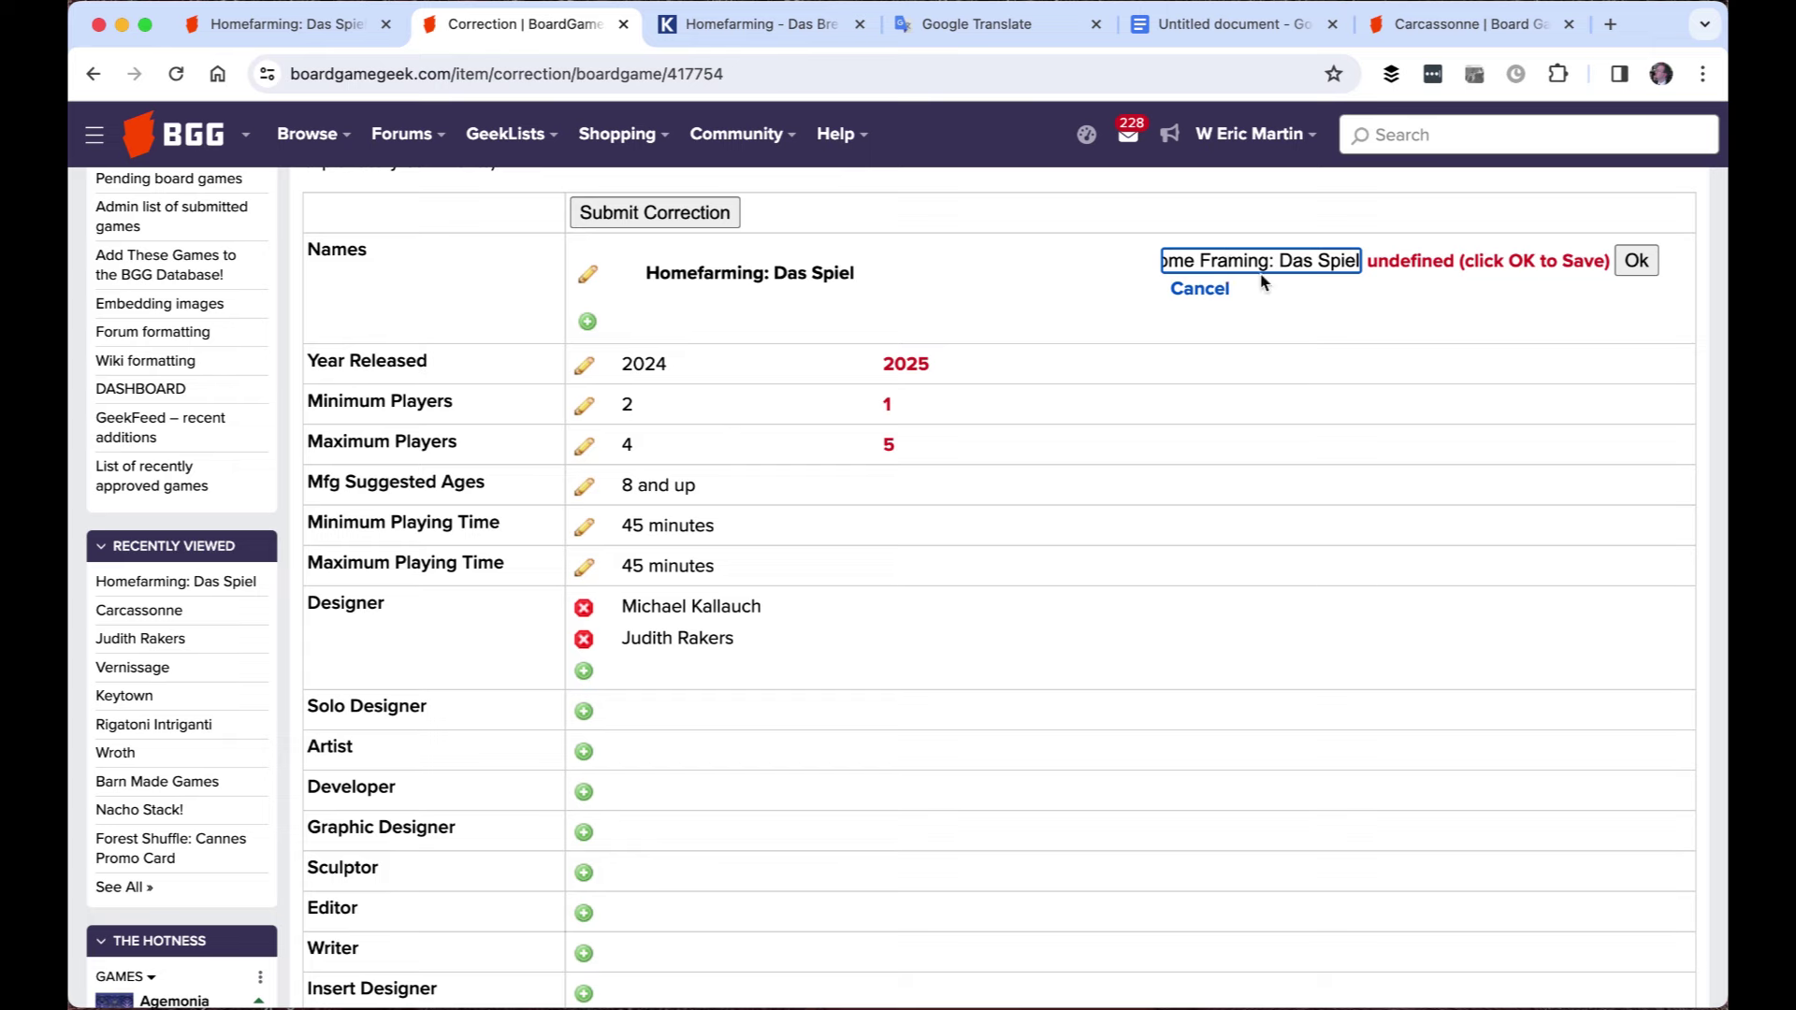
left_click(1636, 262)
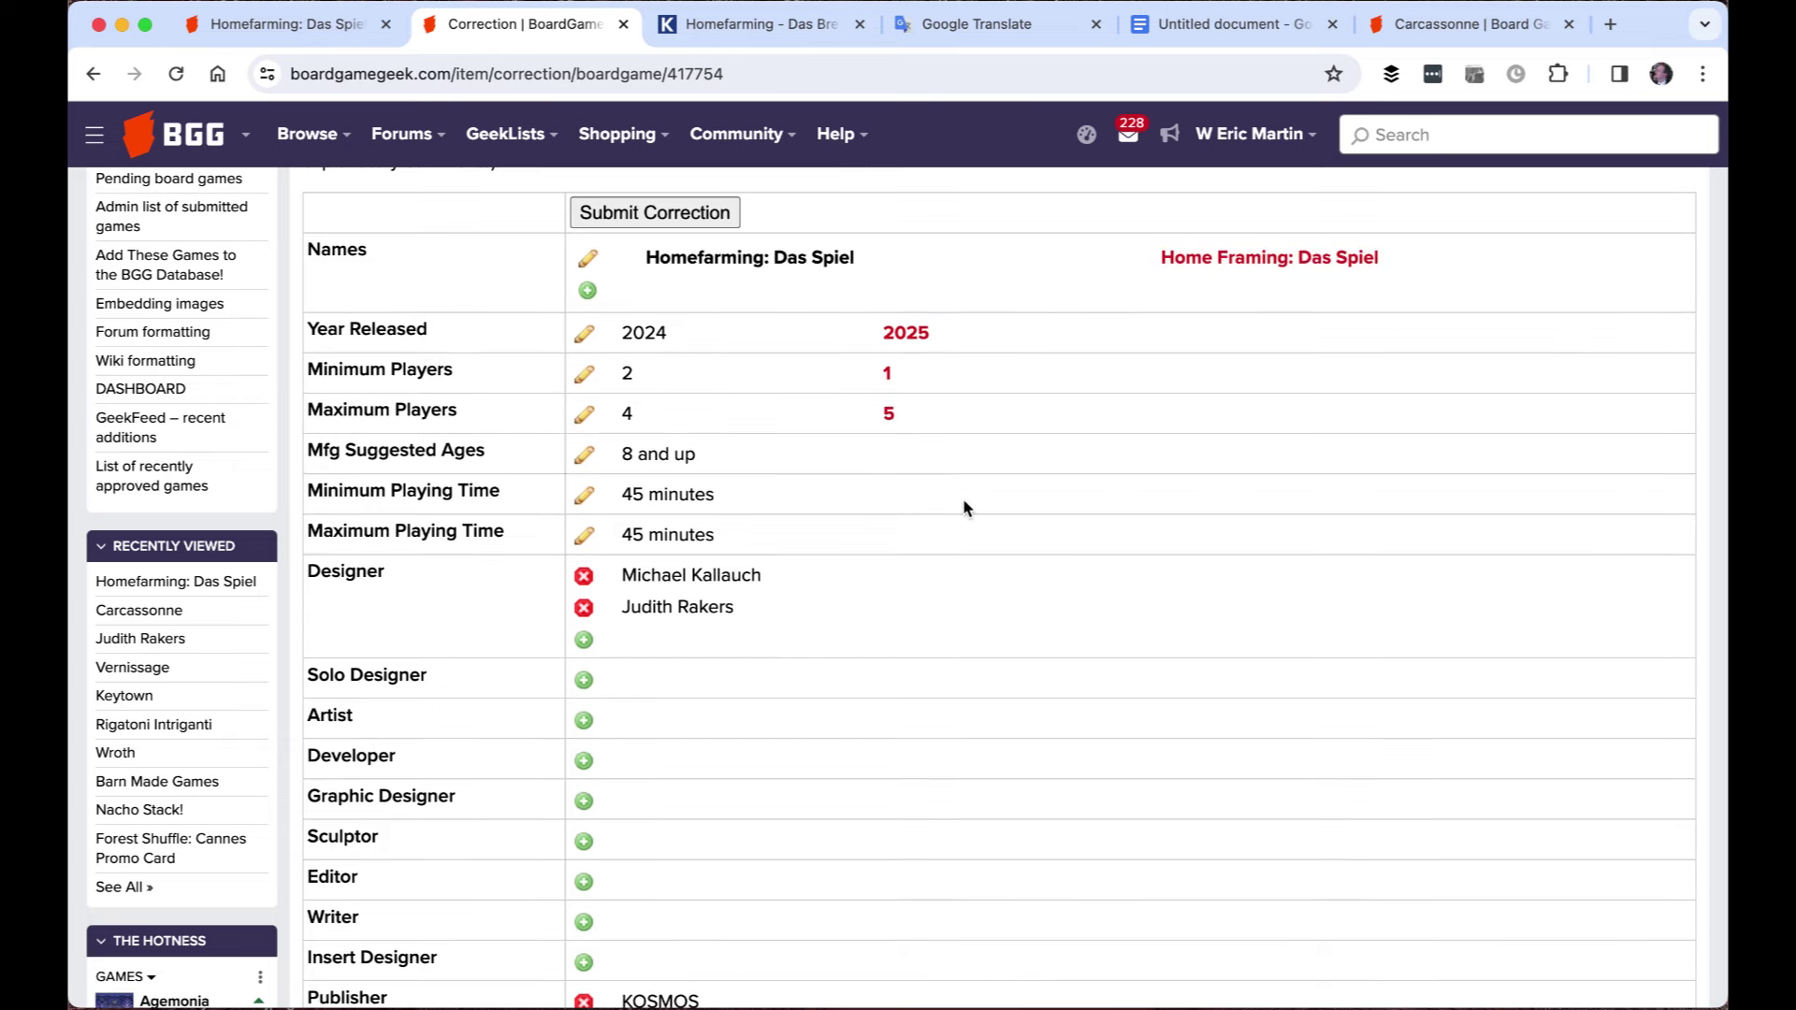
scroll(966, 508, "down", 1)
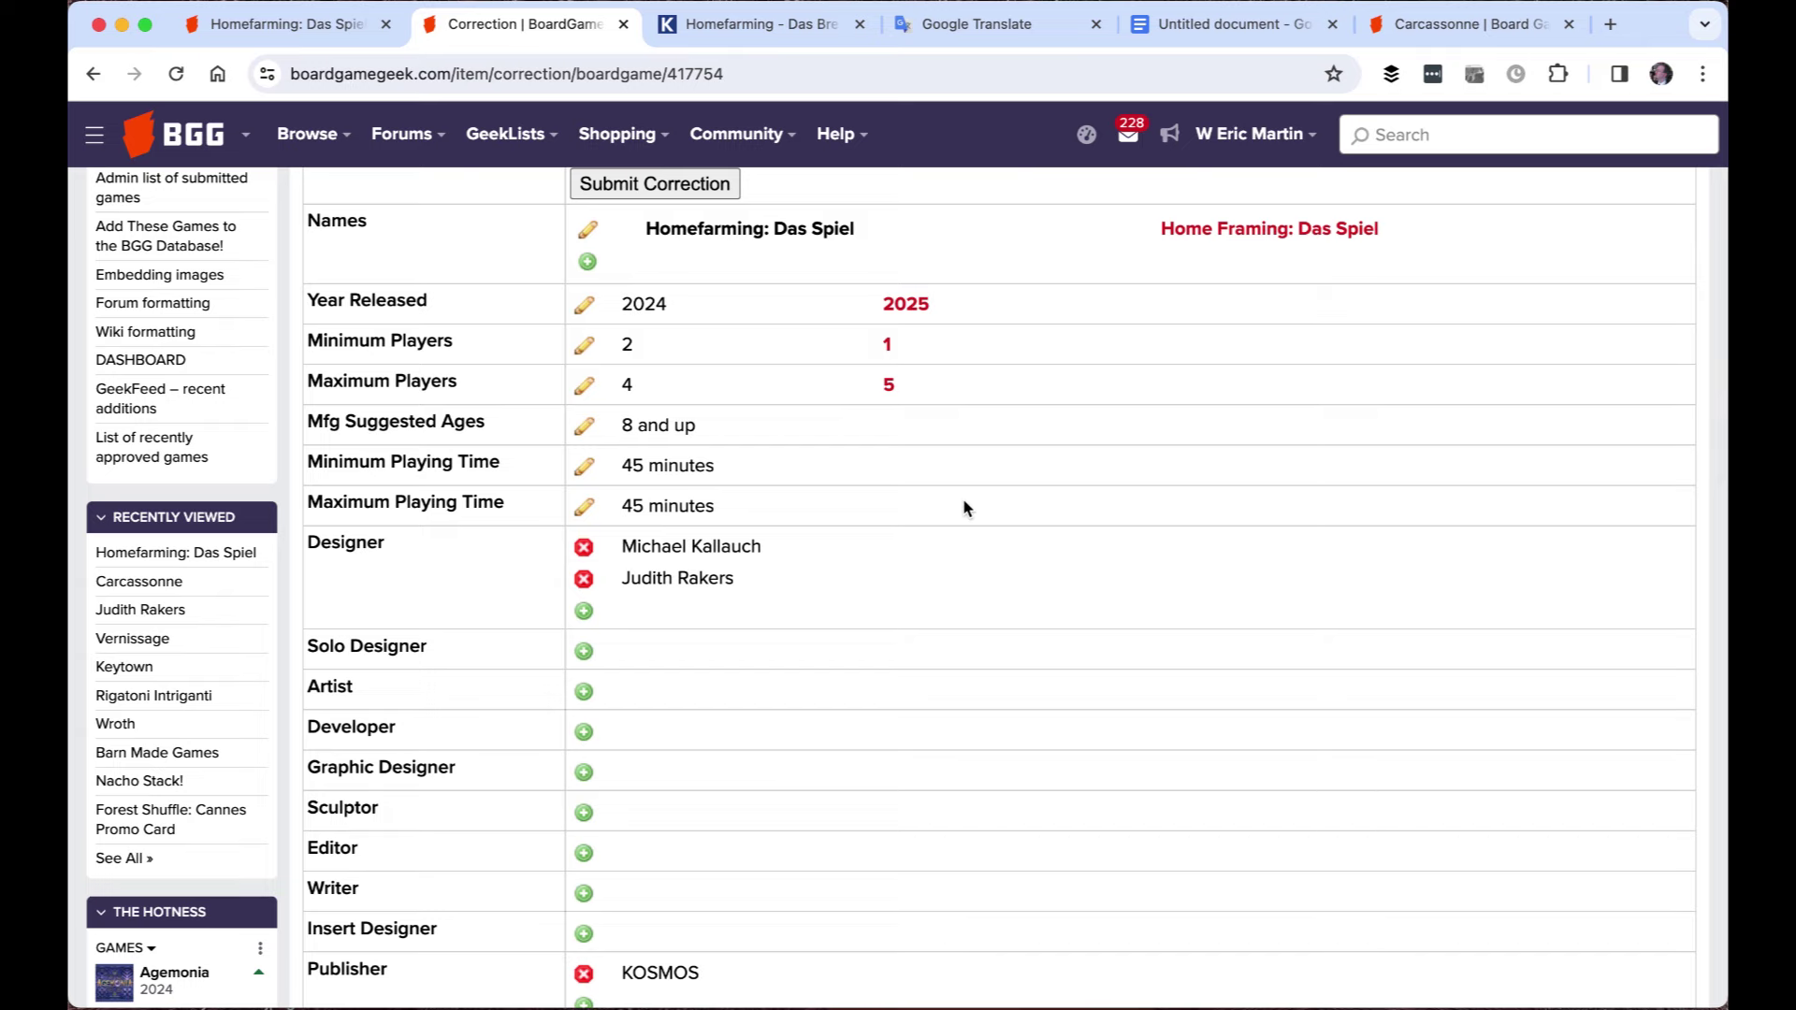
scroll(964, 505, "down", 2)
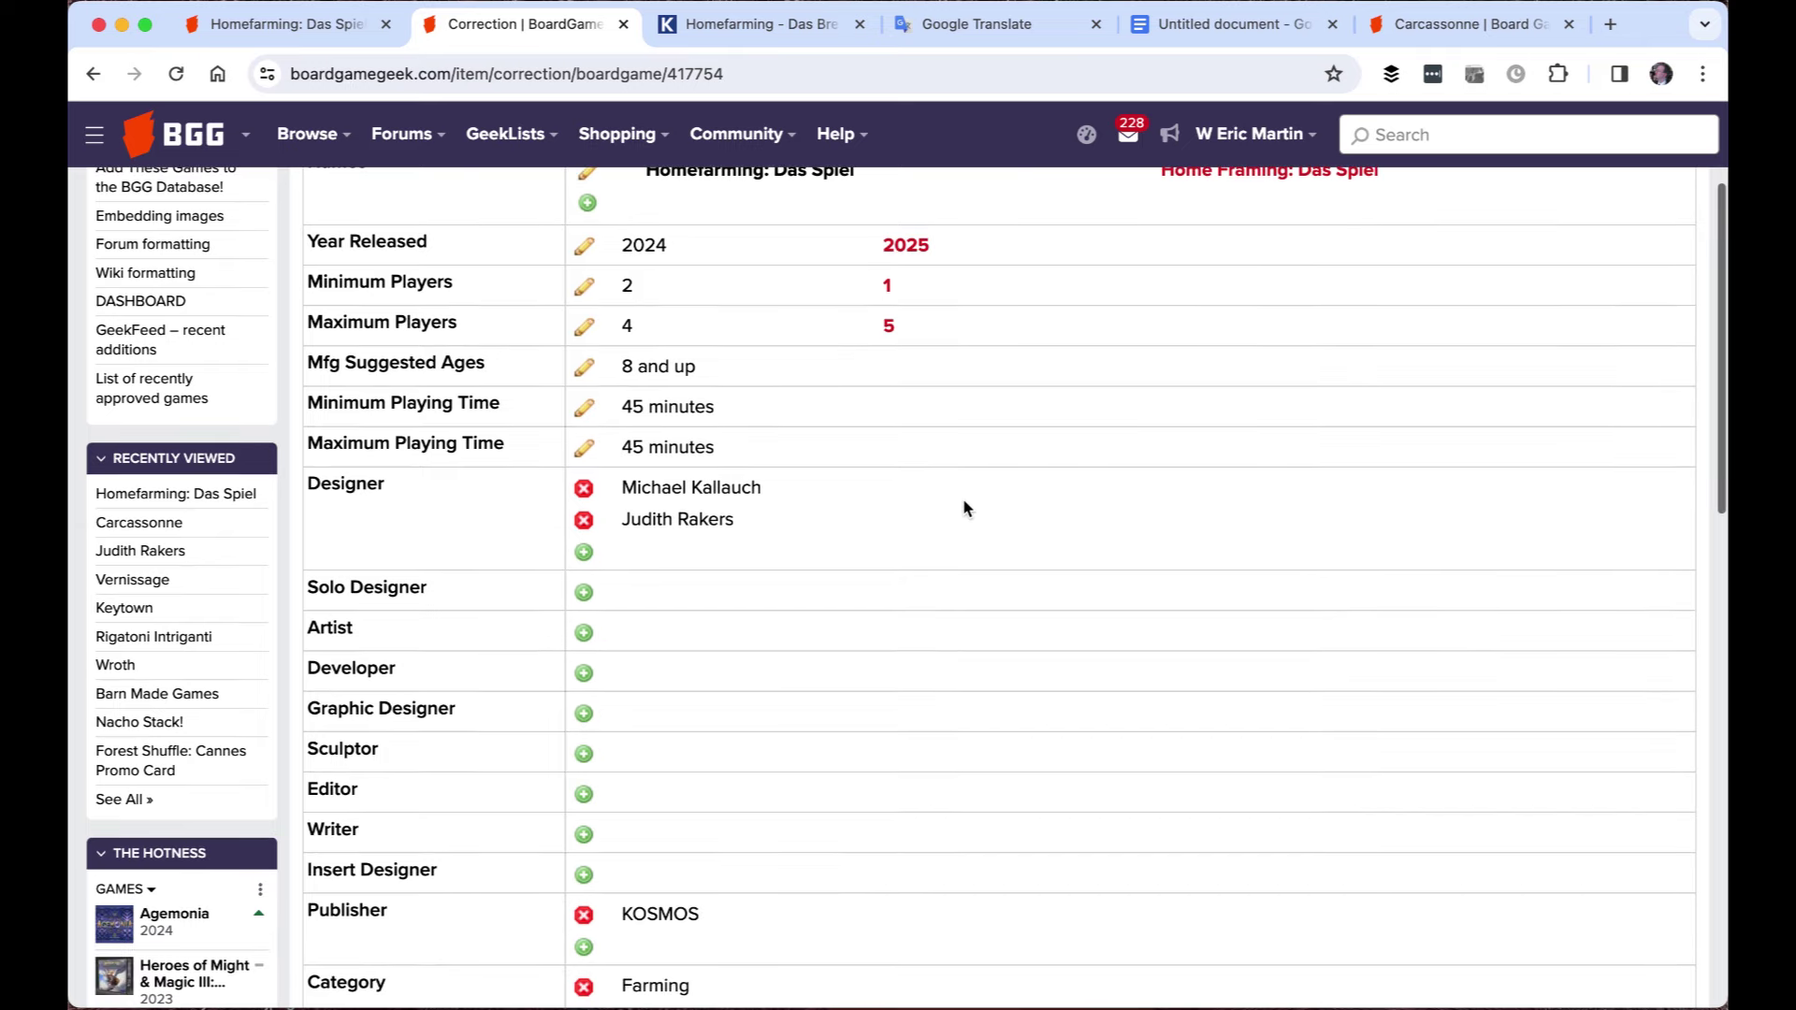
left_click(584, 593)
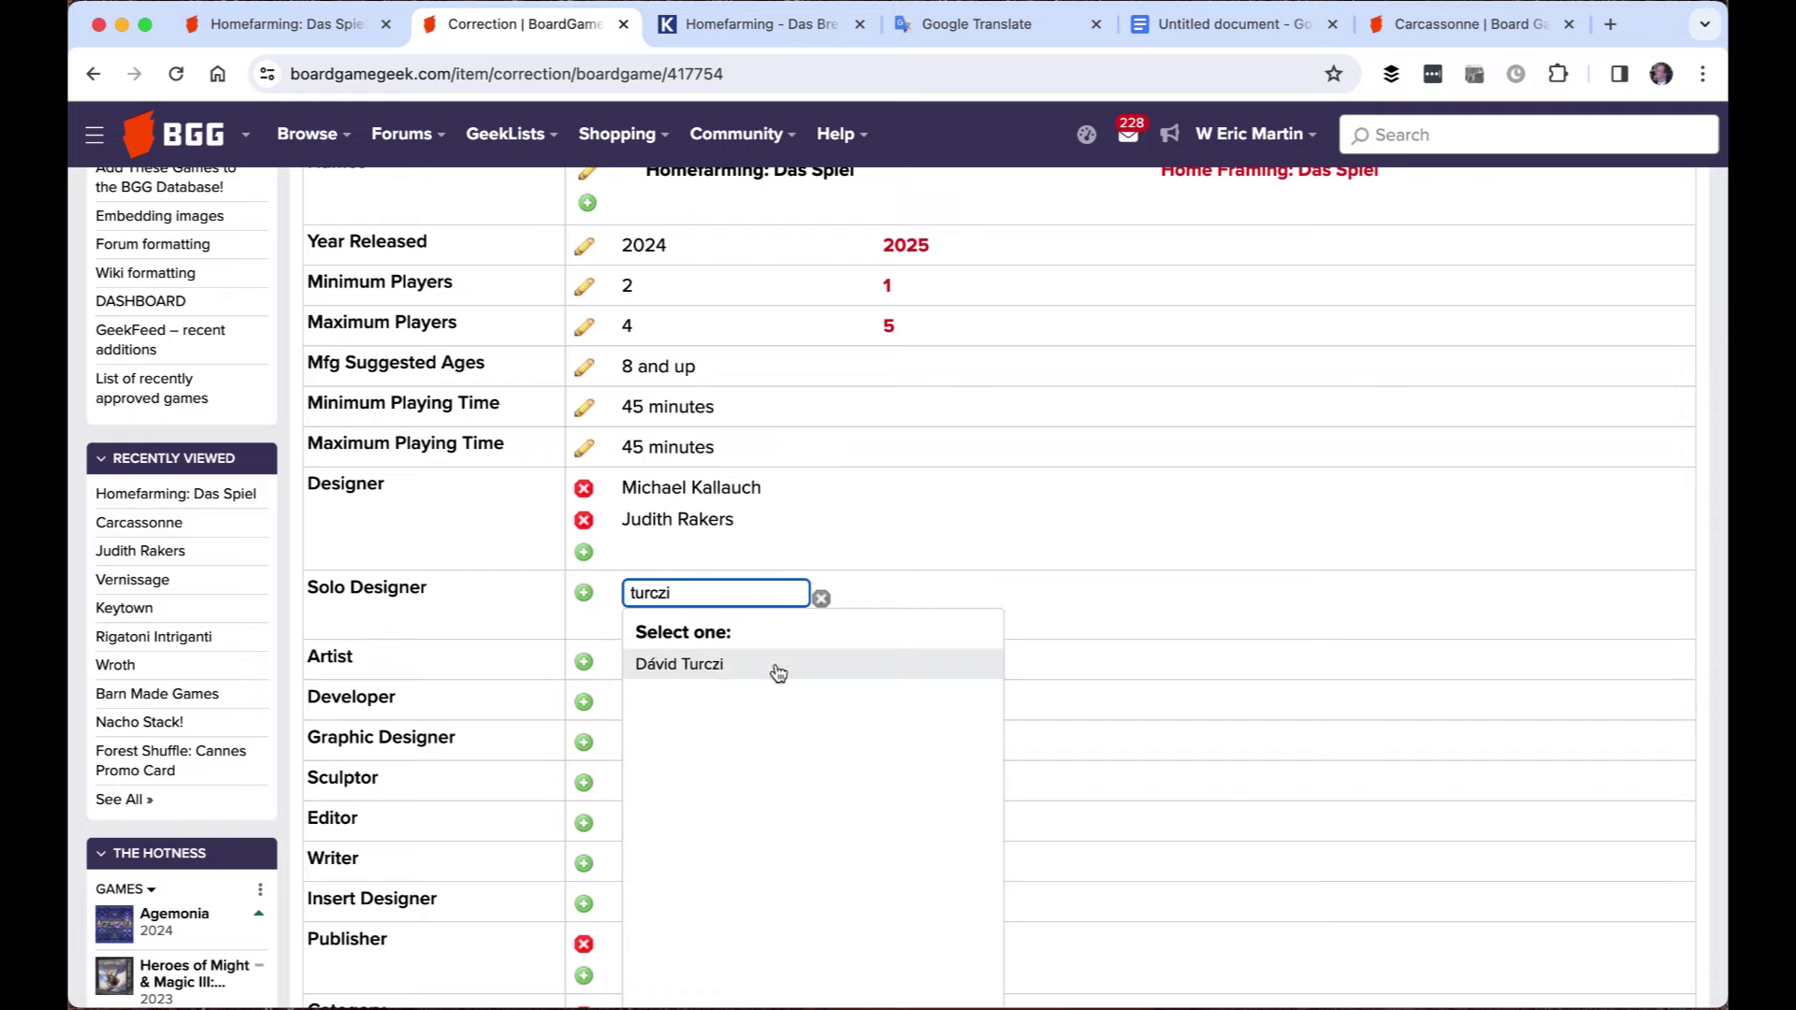
Pick the matching people as solo designer and graphic designer in the correction
left_click(707, 667)
scroll(838, 609, "down", 6)
scroll(838, 609, "down", 3)
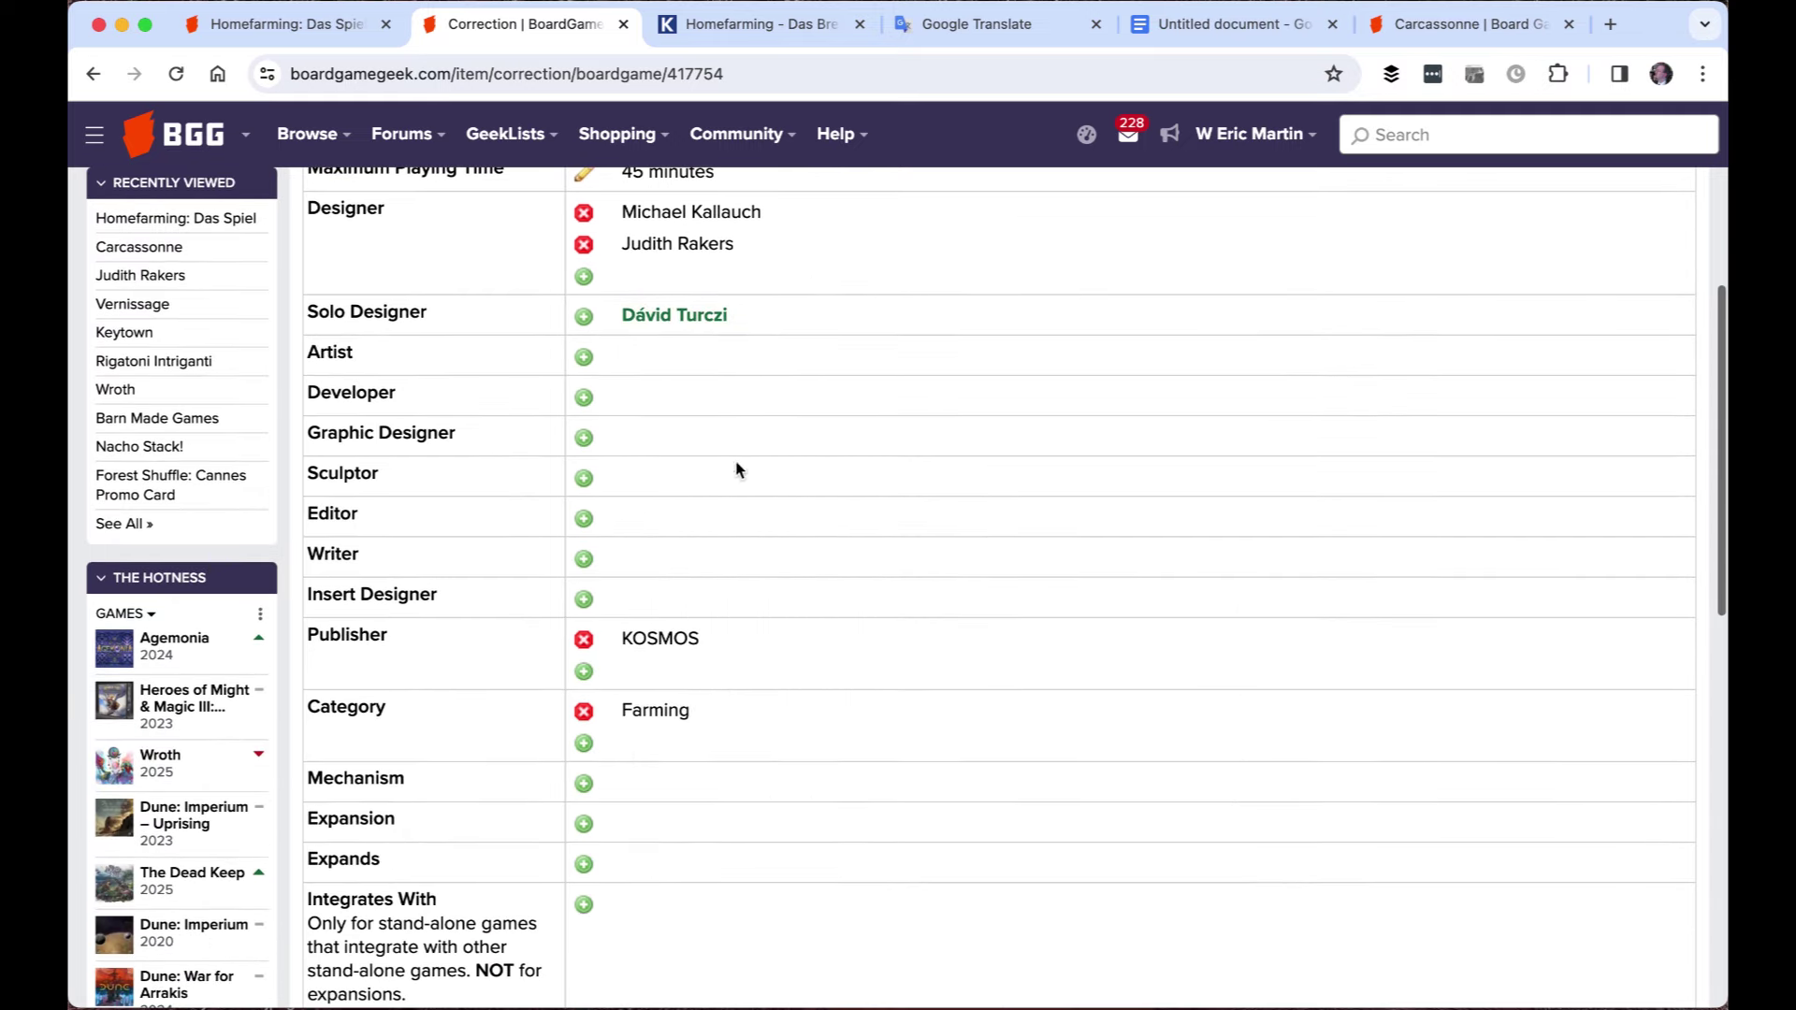
left_click(584, 399)
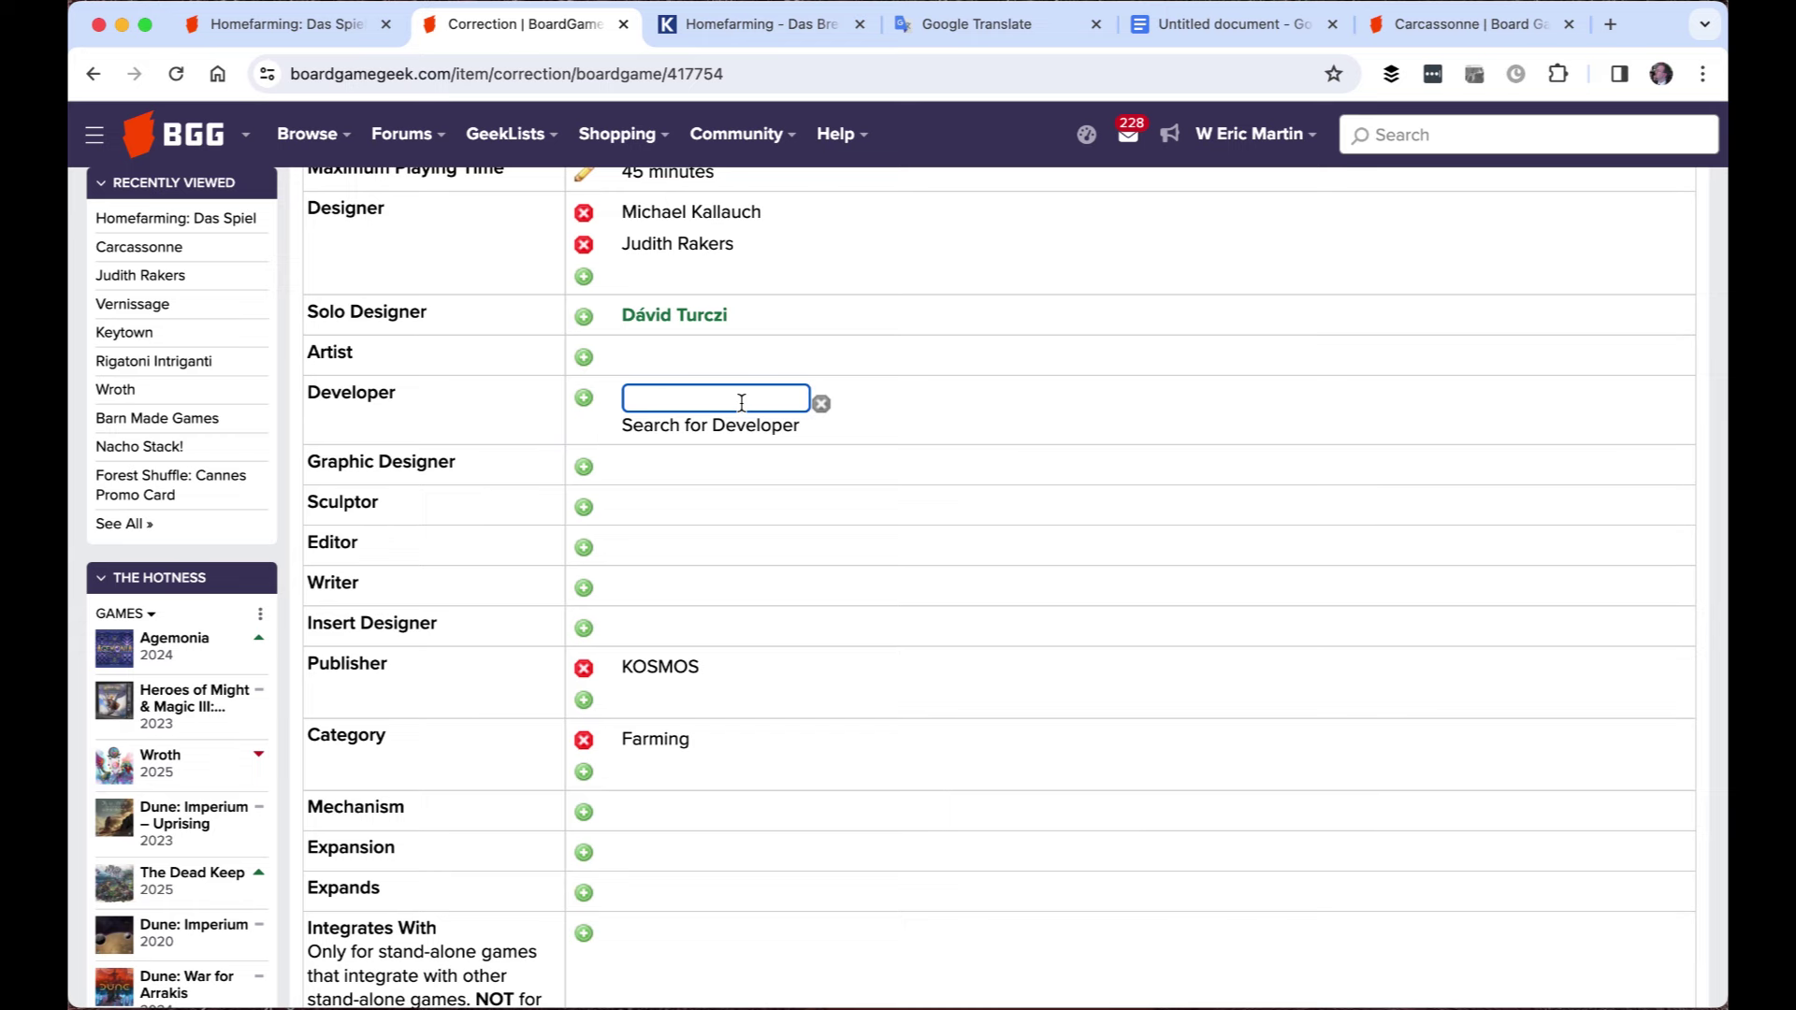
left_click(585, 467)
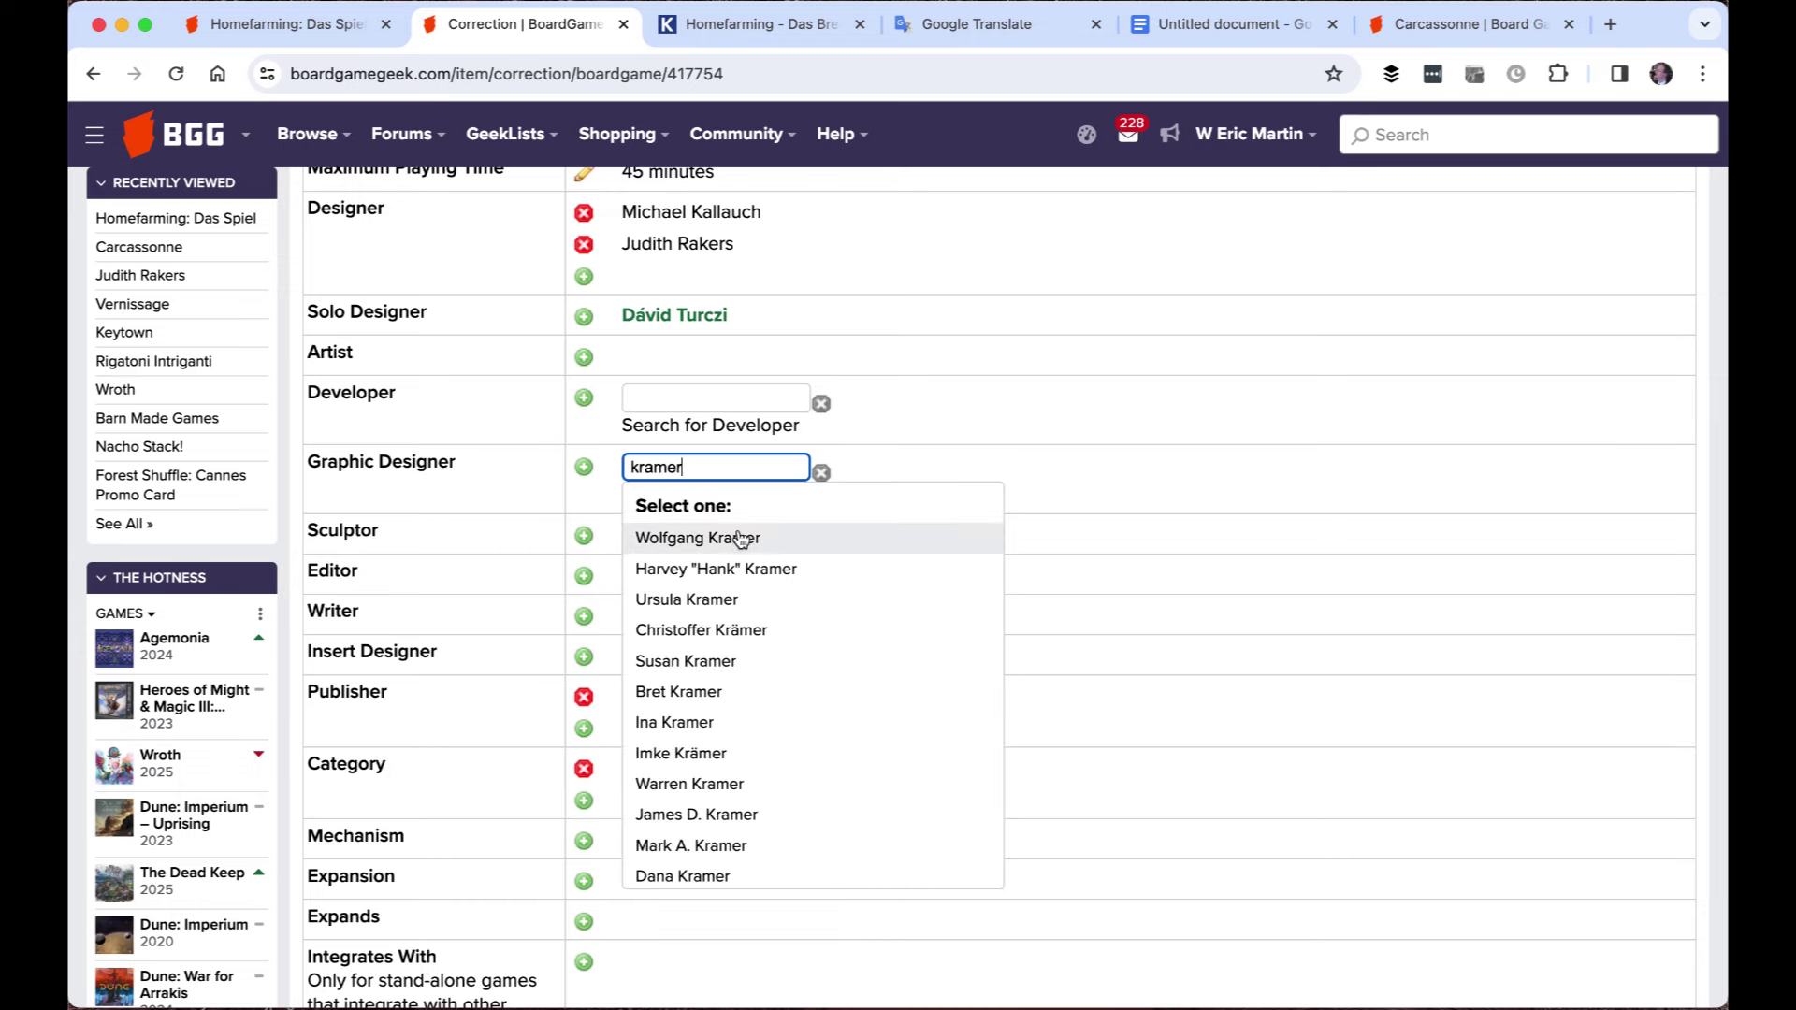
left_click(726, 534)
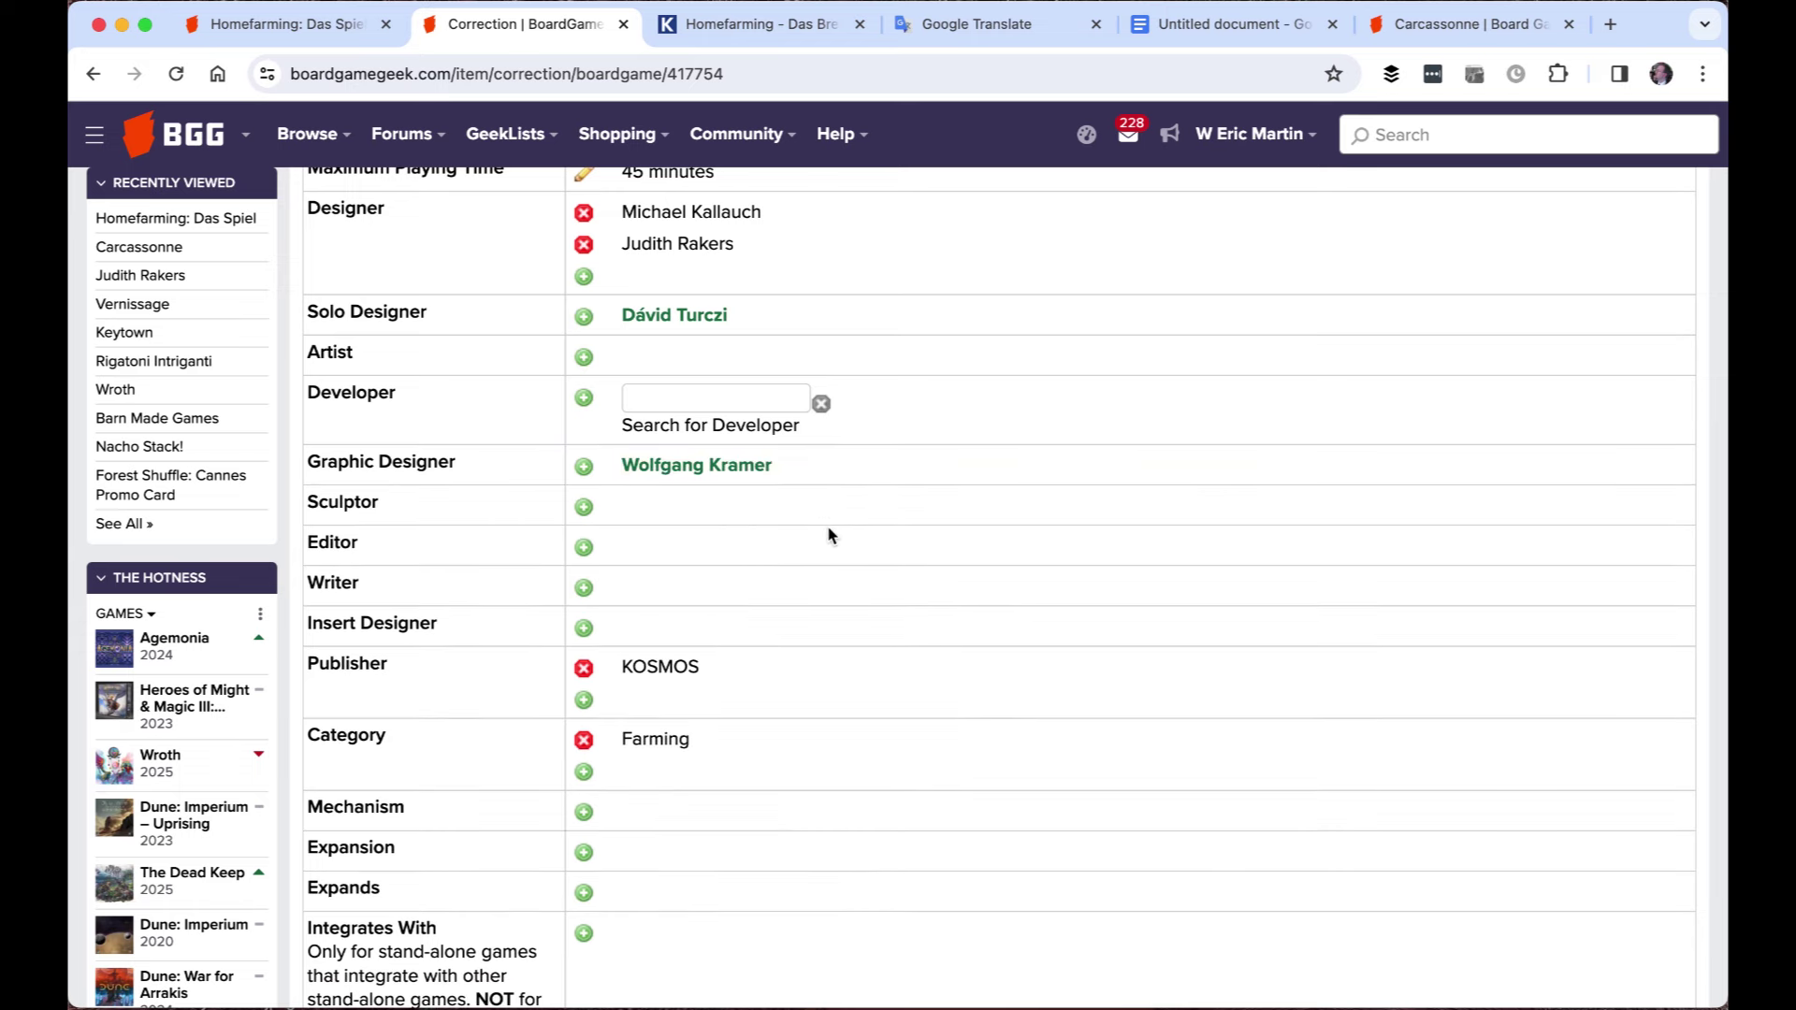
Look over the admin note, mechanism and expansion fields without changing them
scroll(595, 574, "down", 10)
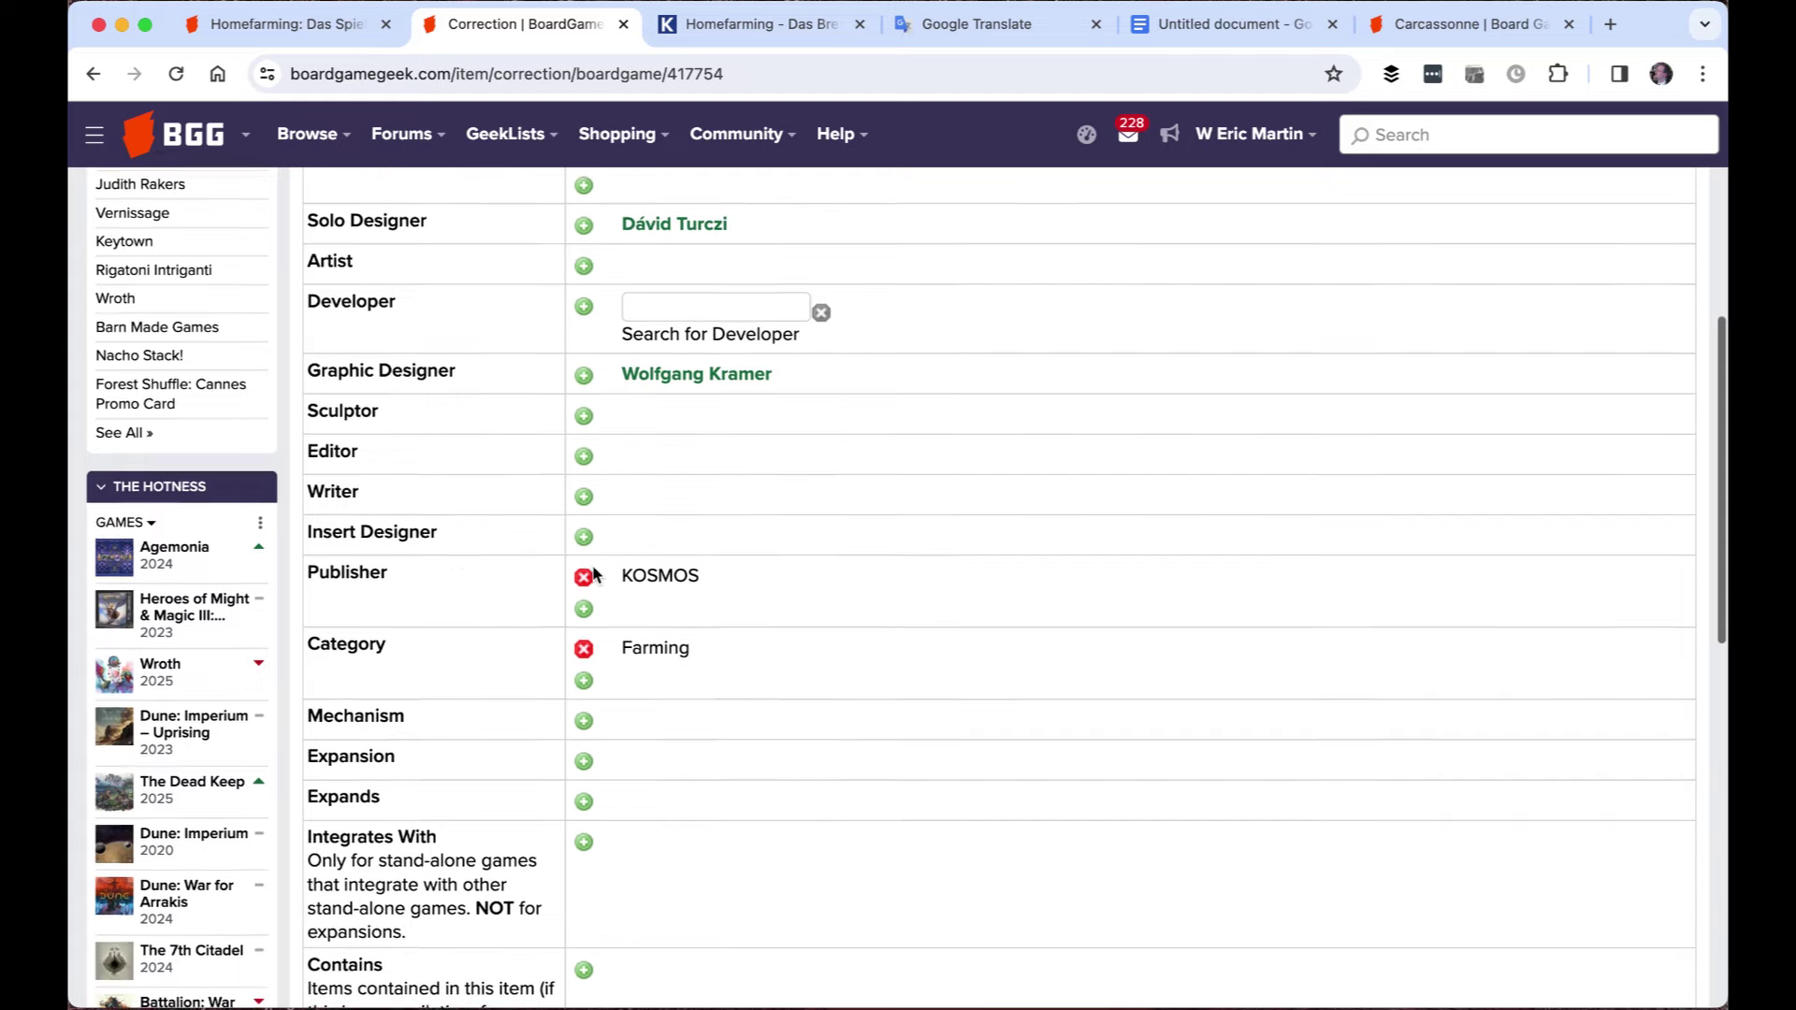
left_click(671, 787)
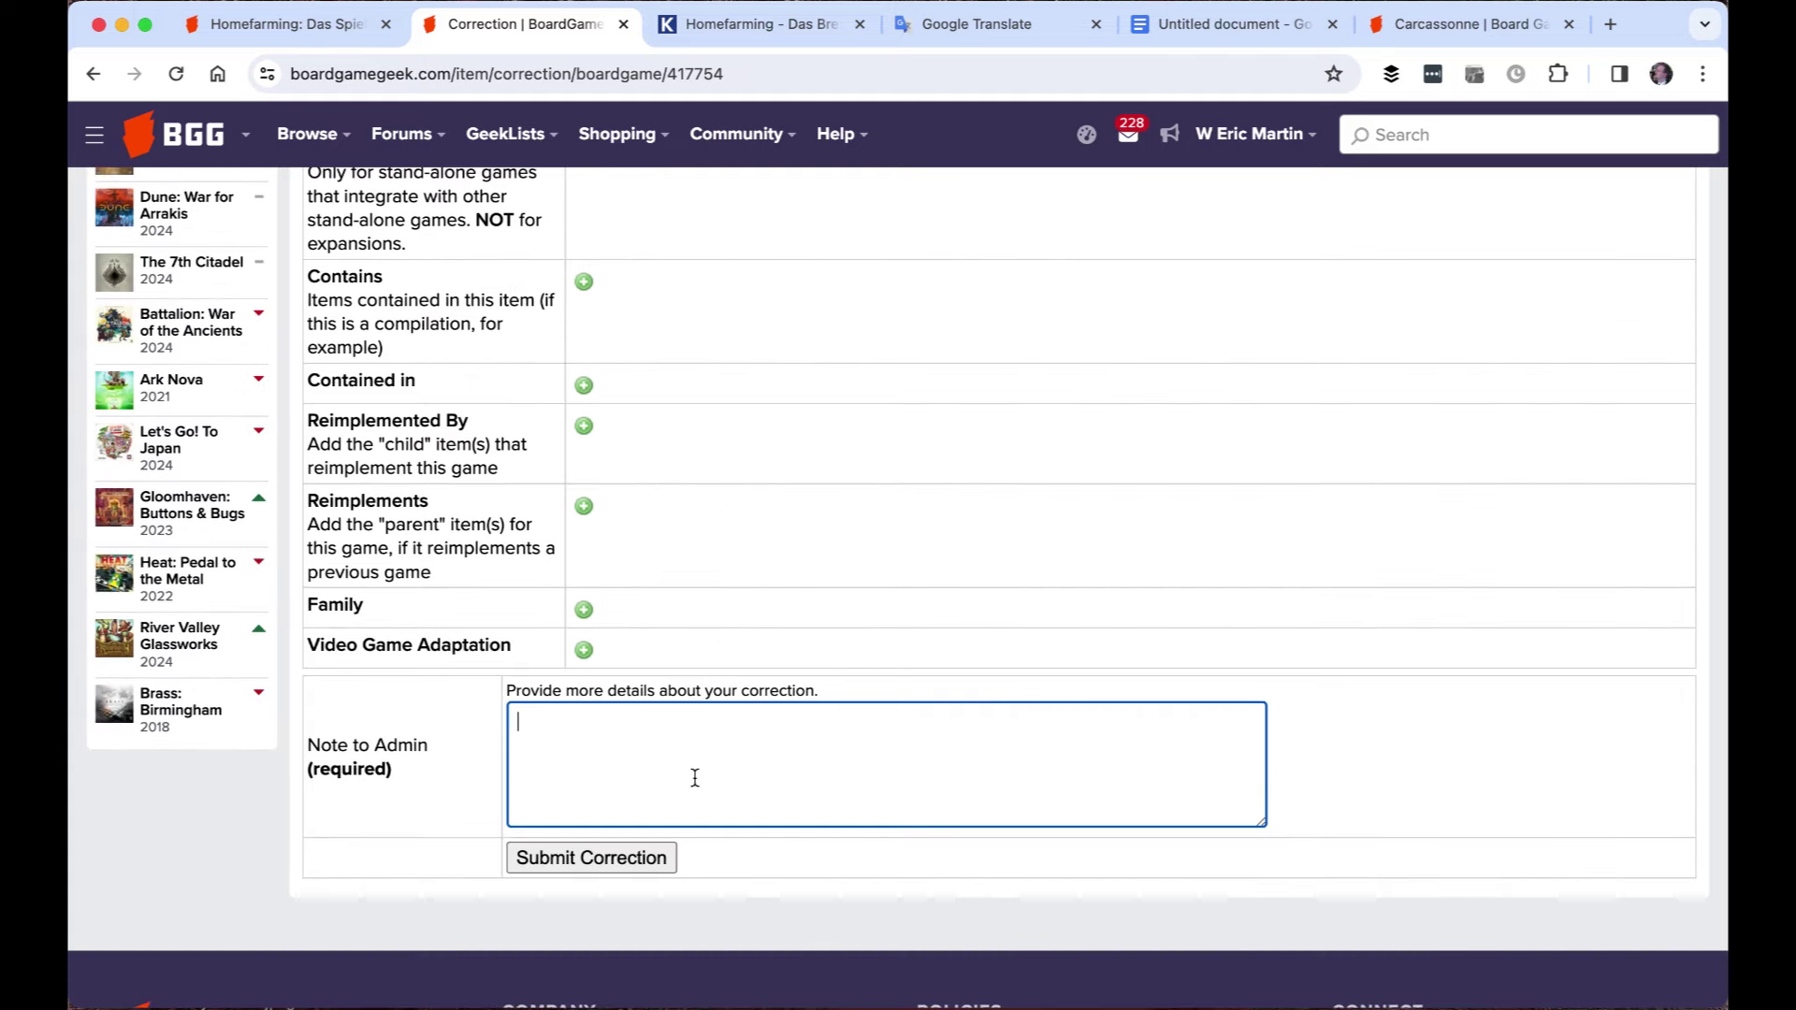
scroll(695, 778, "up", 13)
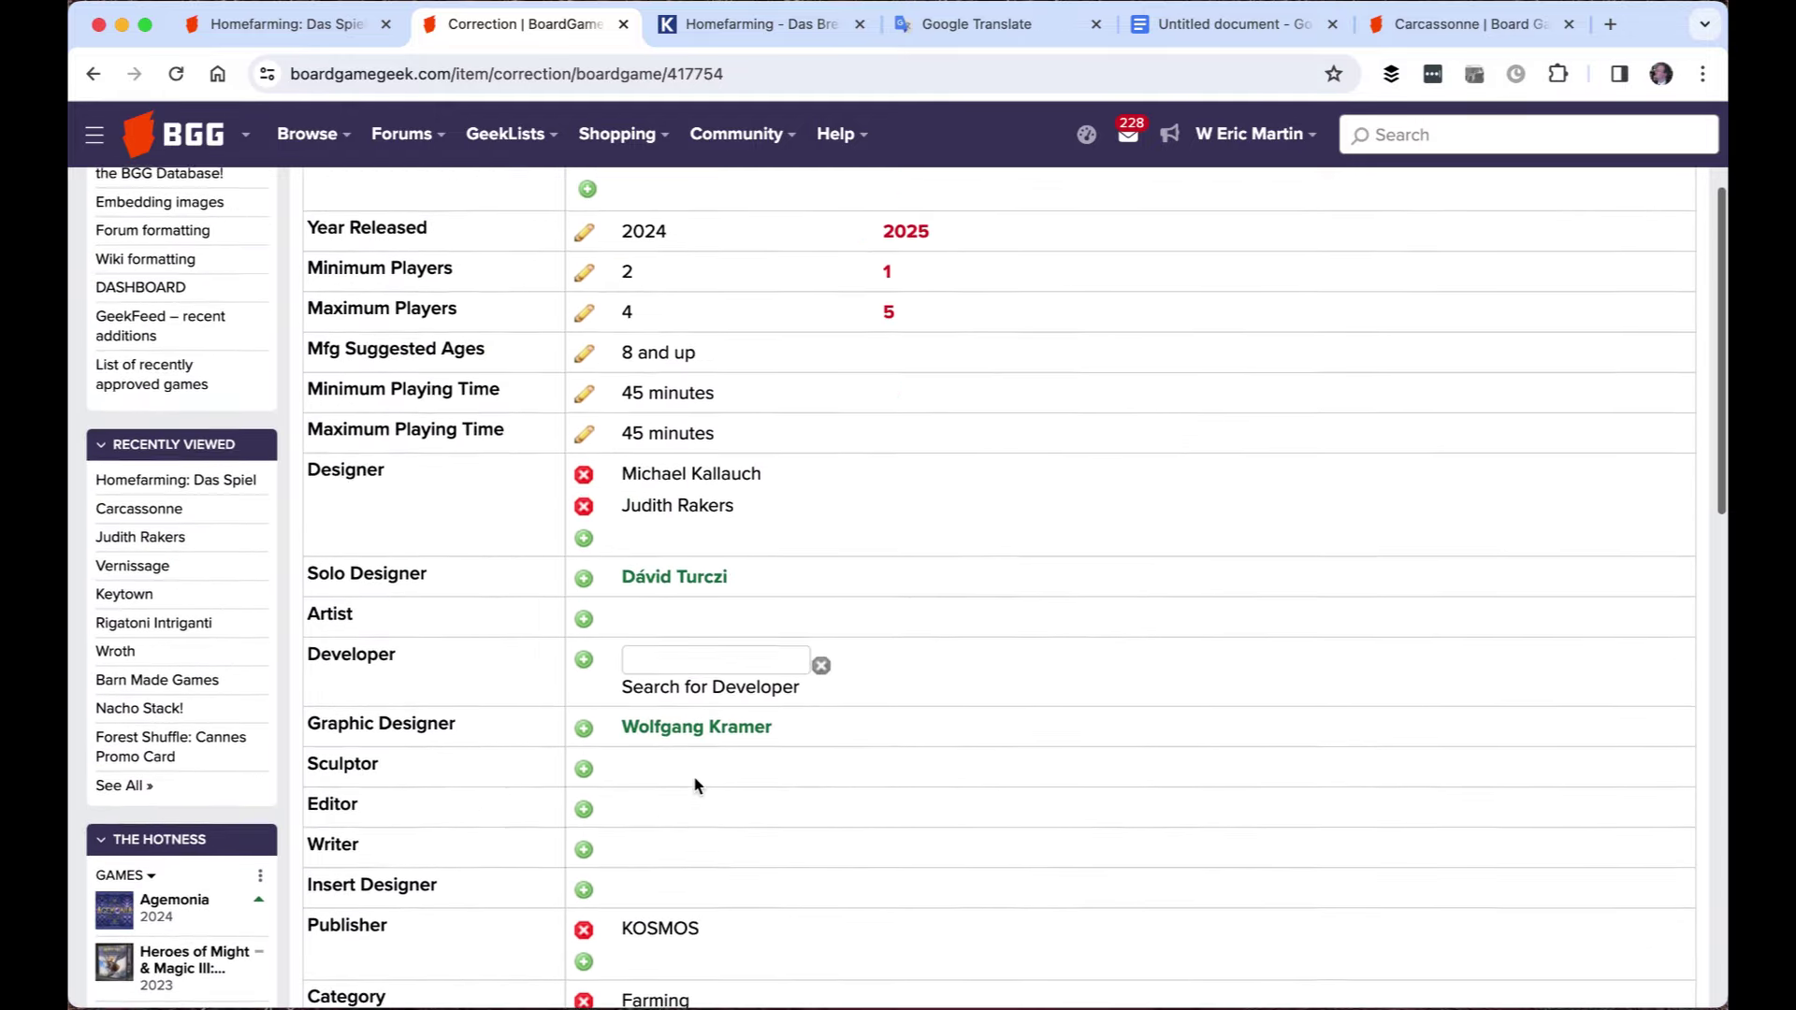
scroll(695, 784, "up", 2)
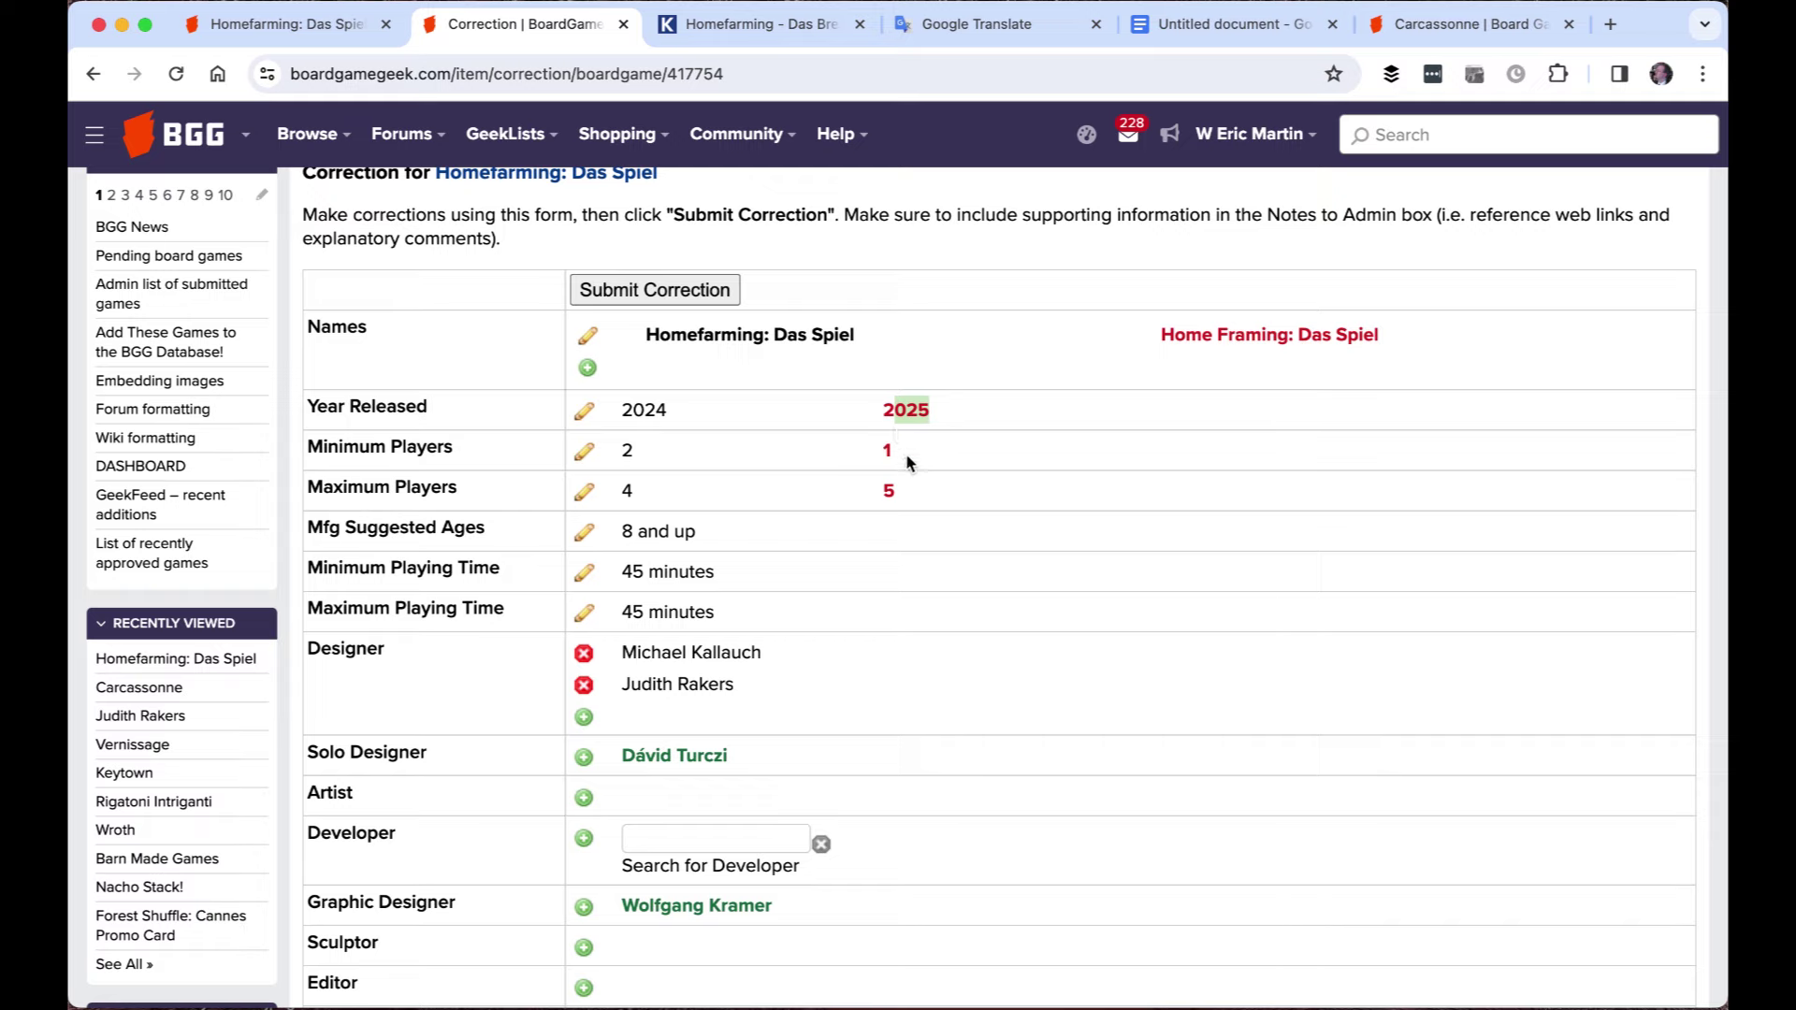
scroll(869, 499, "down", 3)
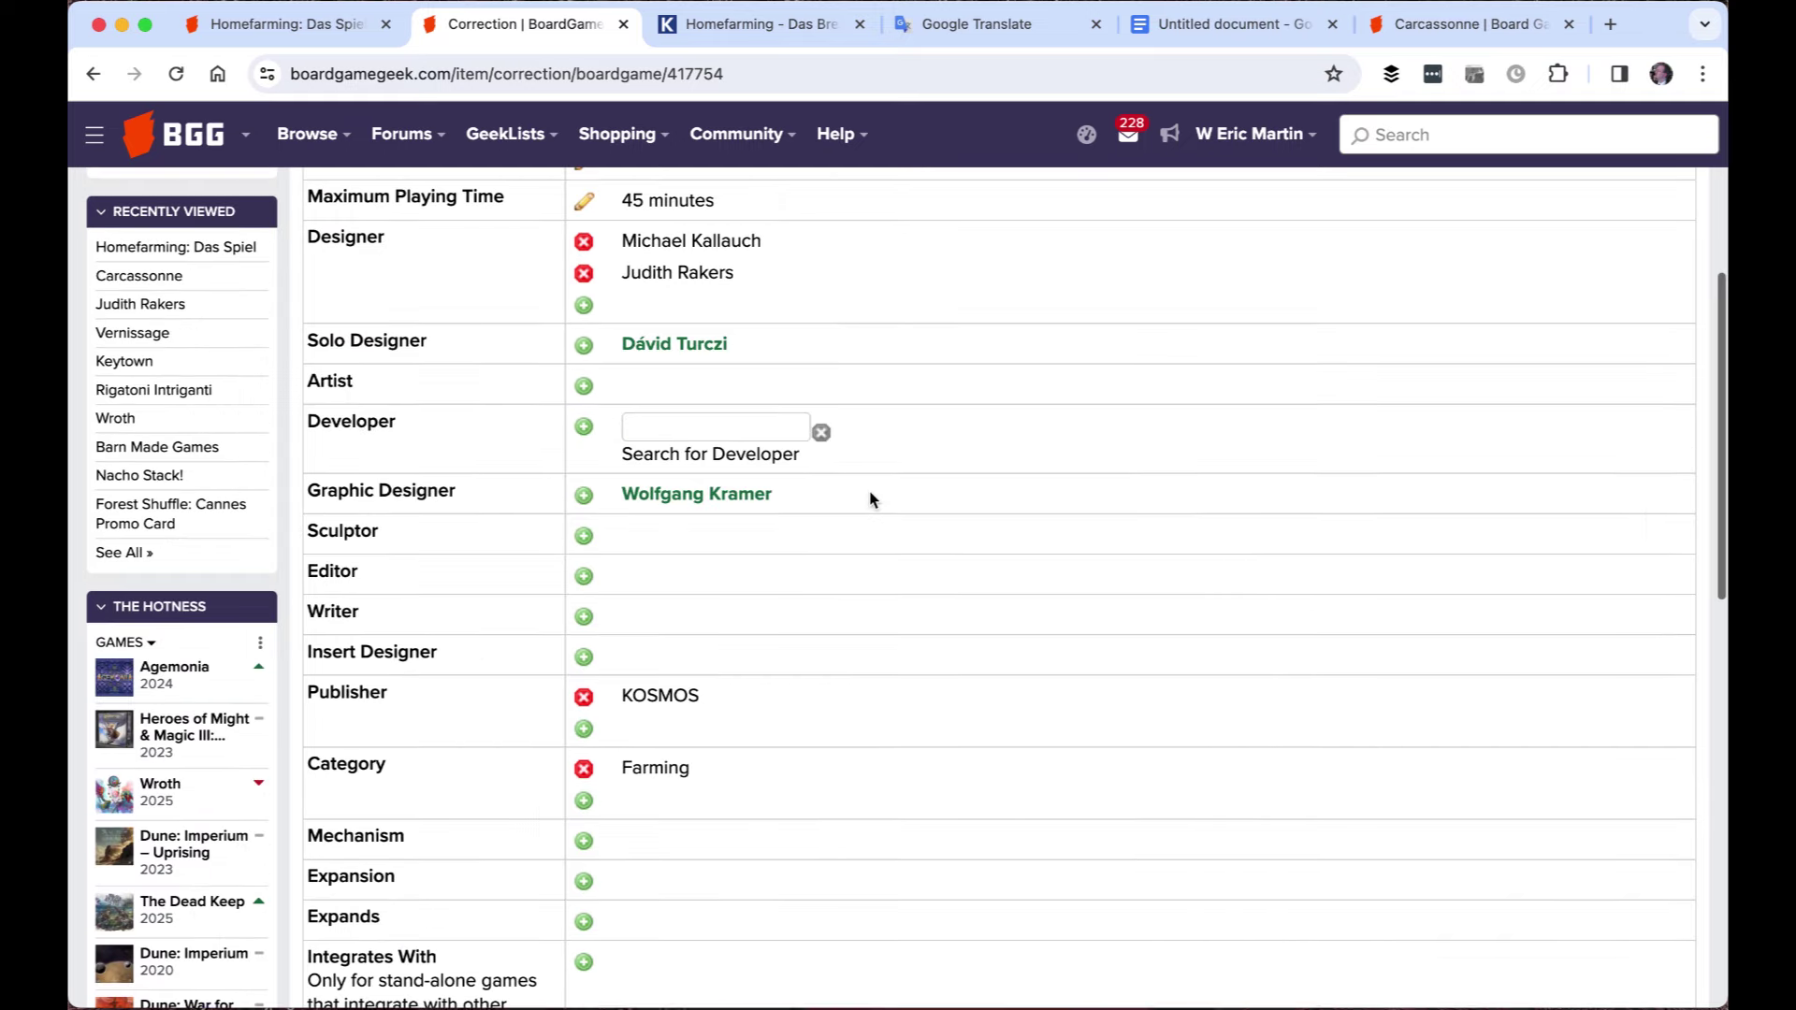
scroll(698, 535, "down", 3)
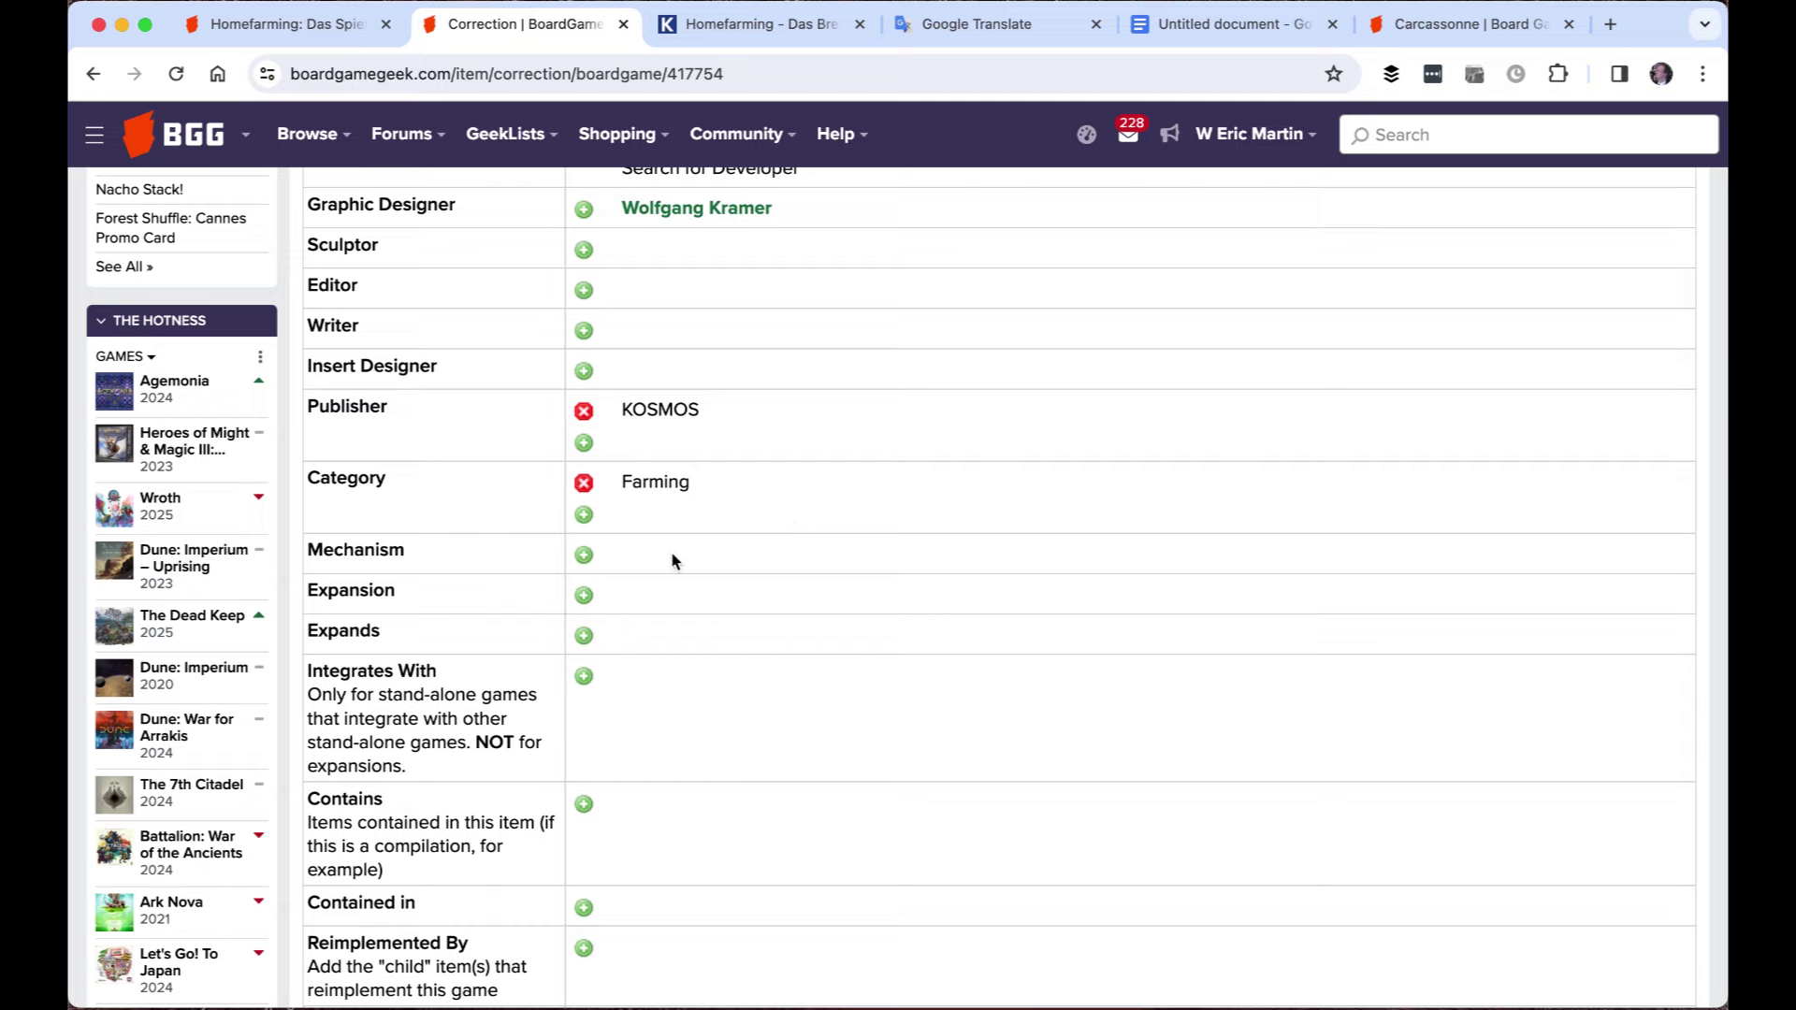
left_click(584, 555)
left_click(584, 558)
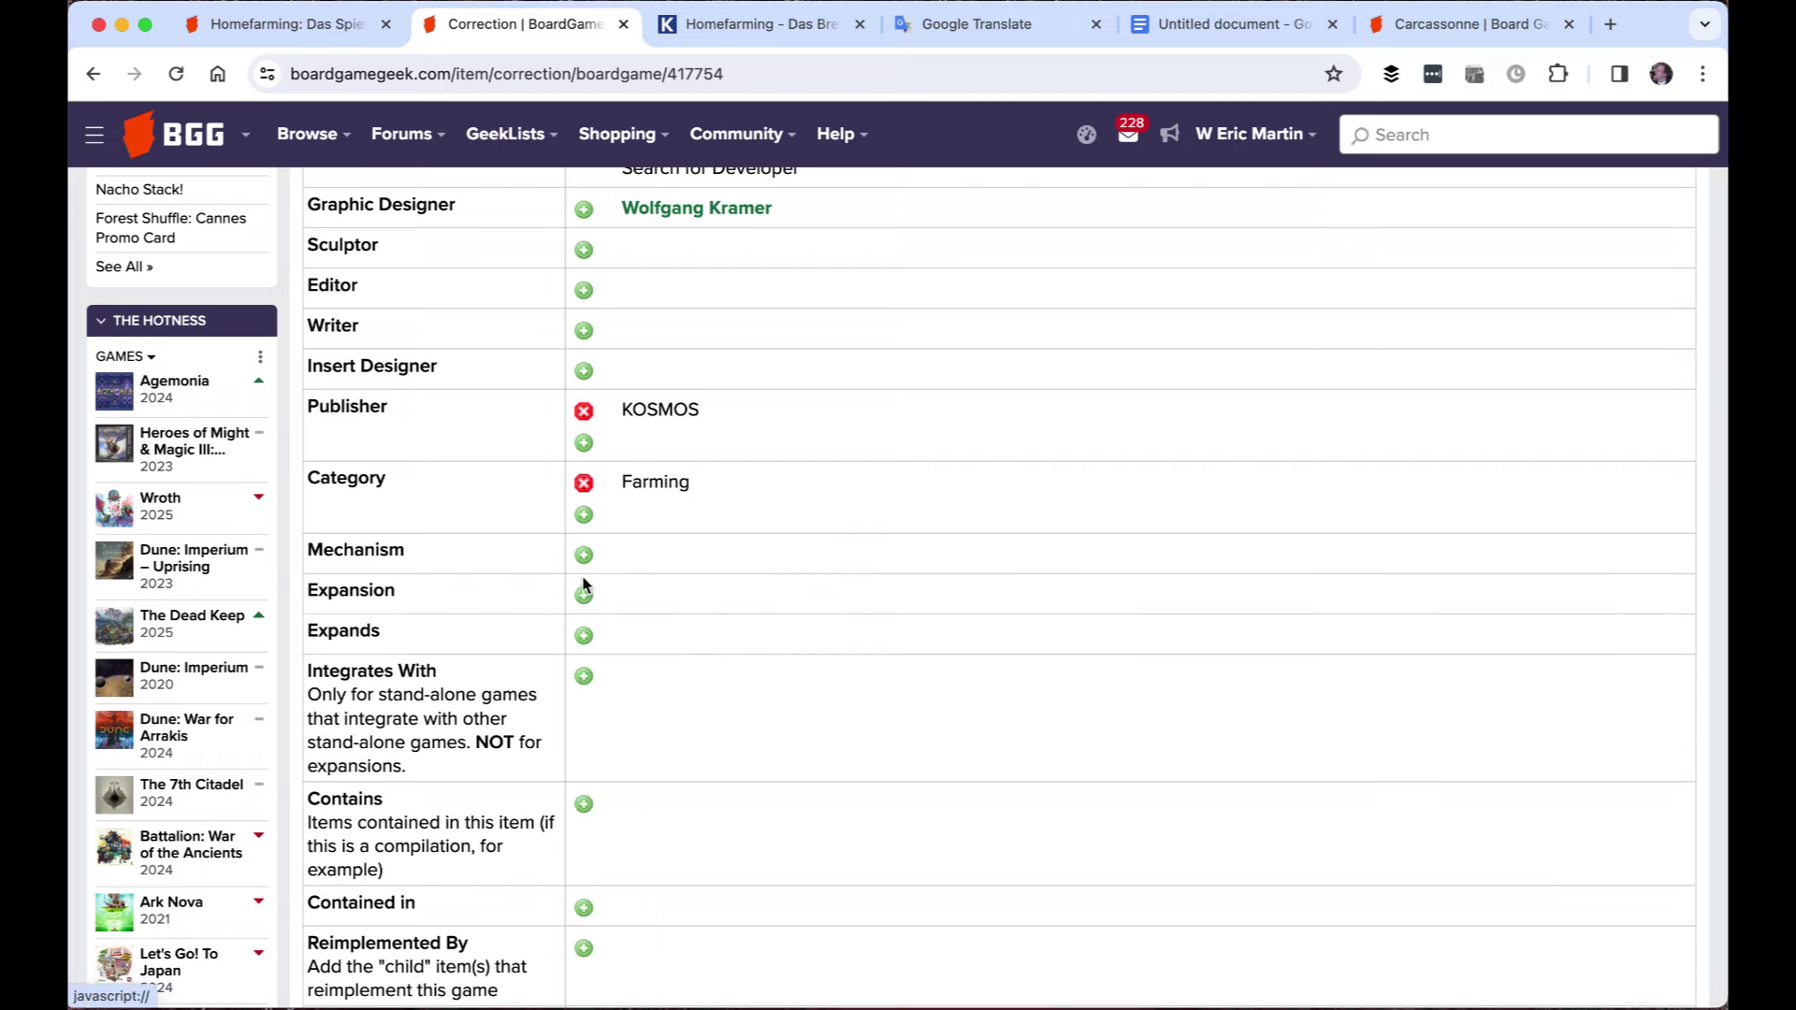
left_click(584, 593)
left_click(584, 600)
Leave the correction for the game's overview page and show its Versions list
scroll(598, 608, "down", 6)
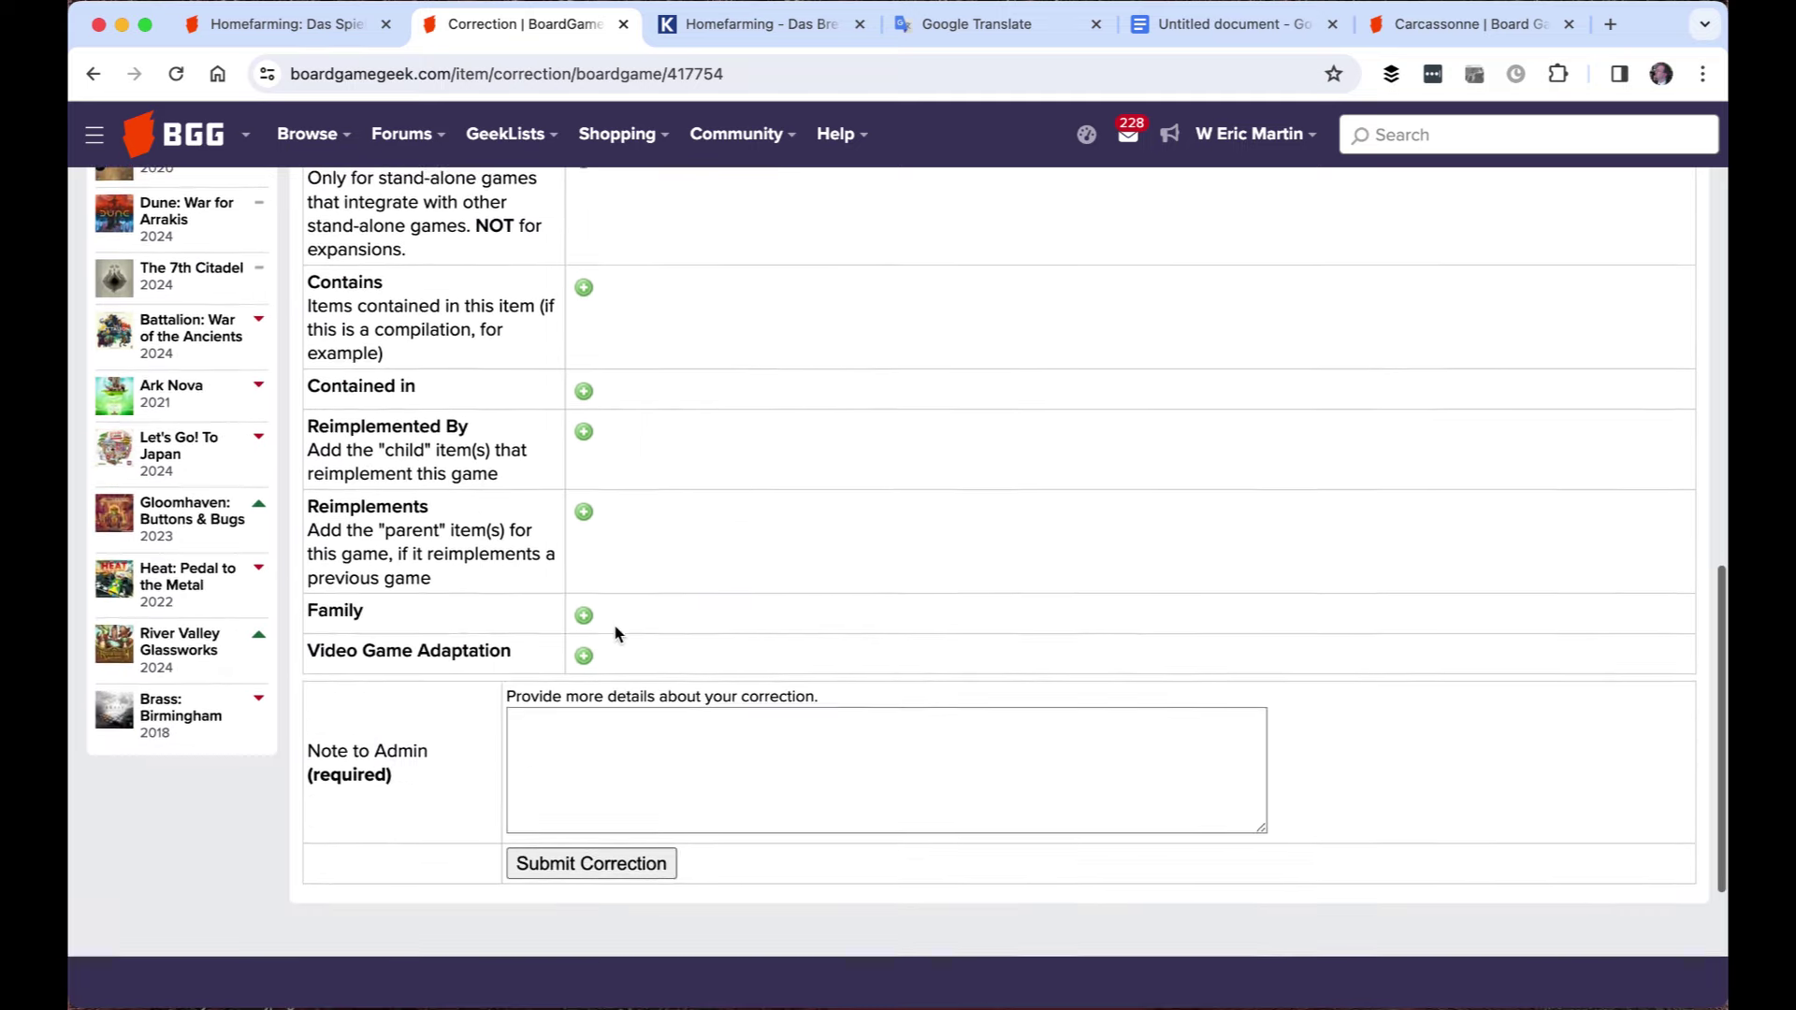
left_click(585, 564)
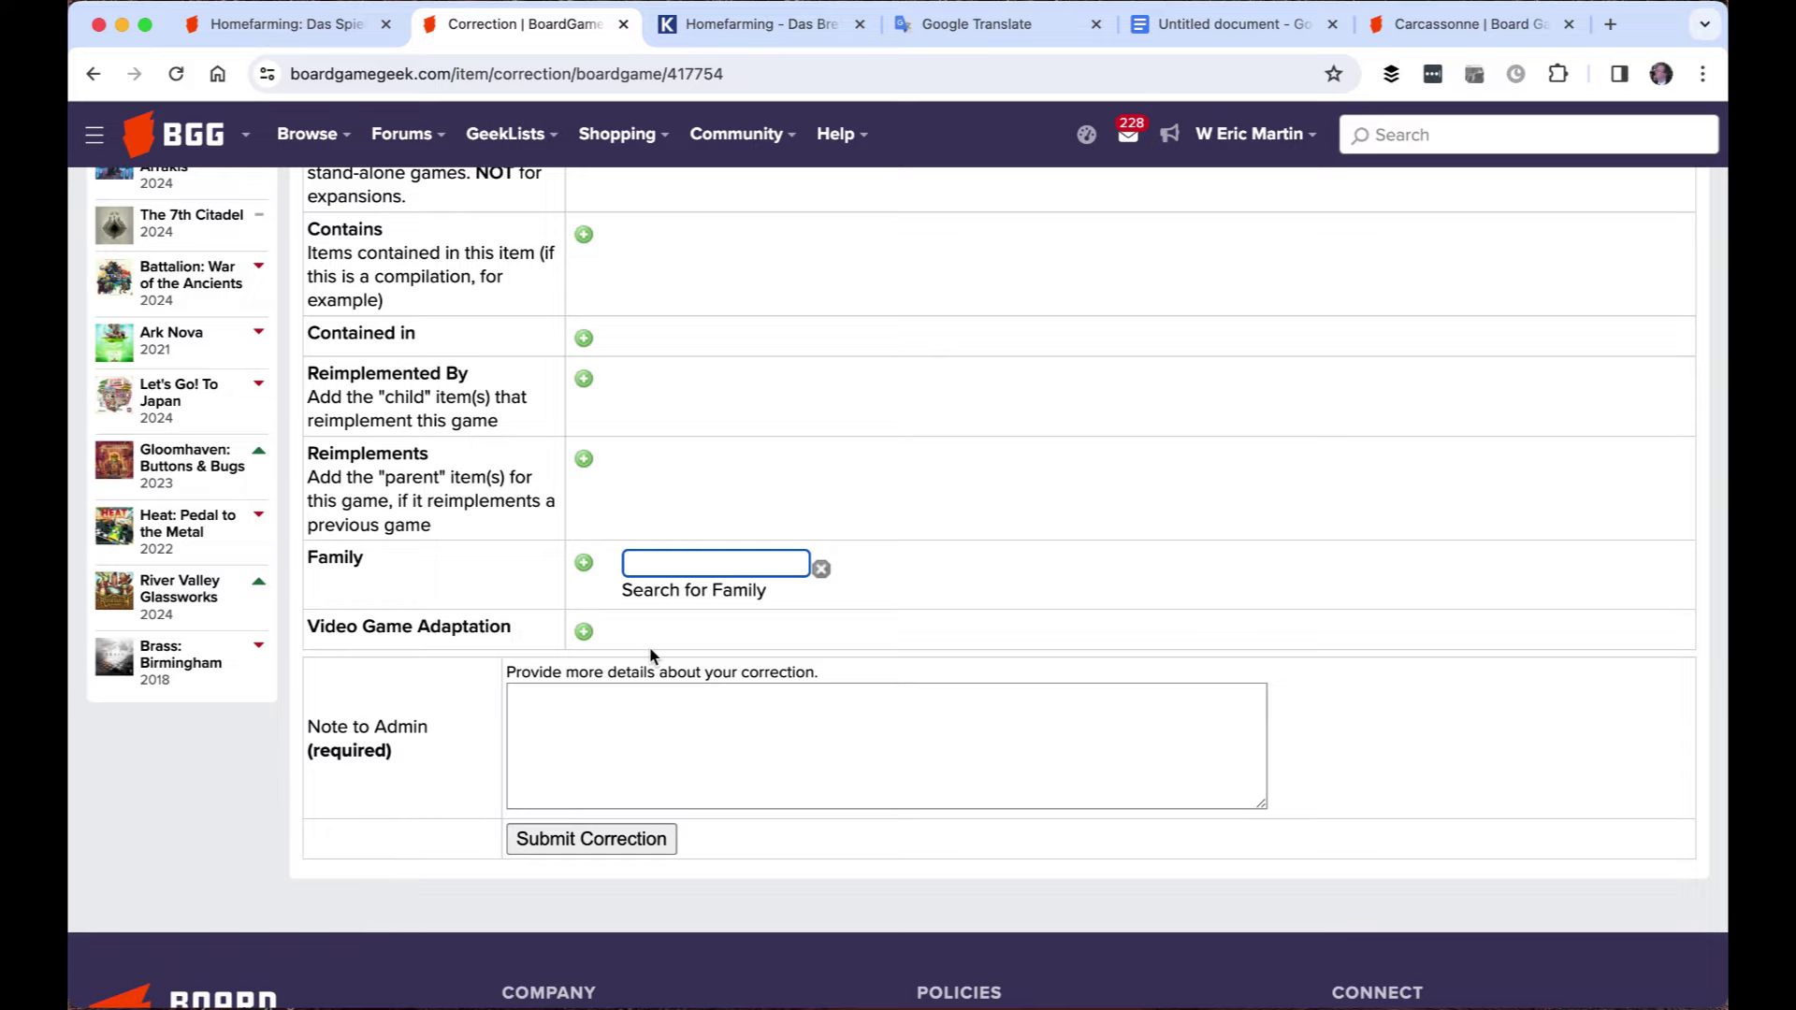
scroll(650, 650, "up", 15)
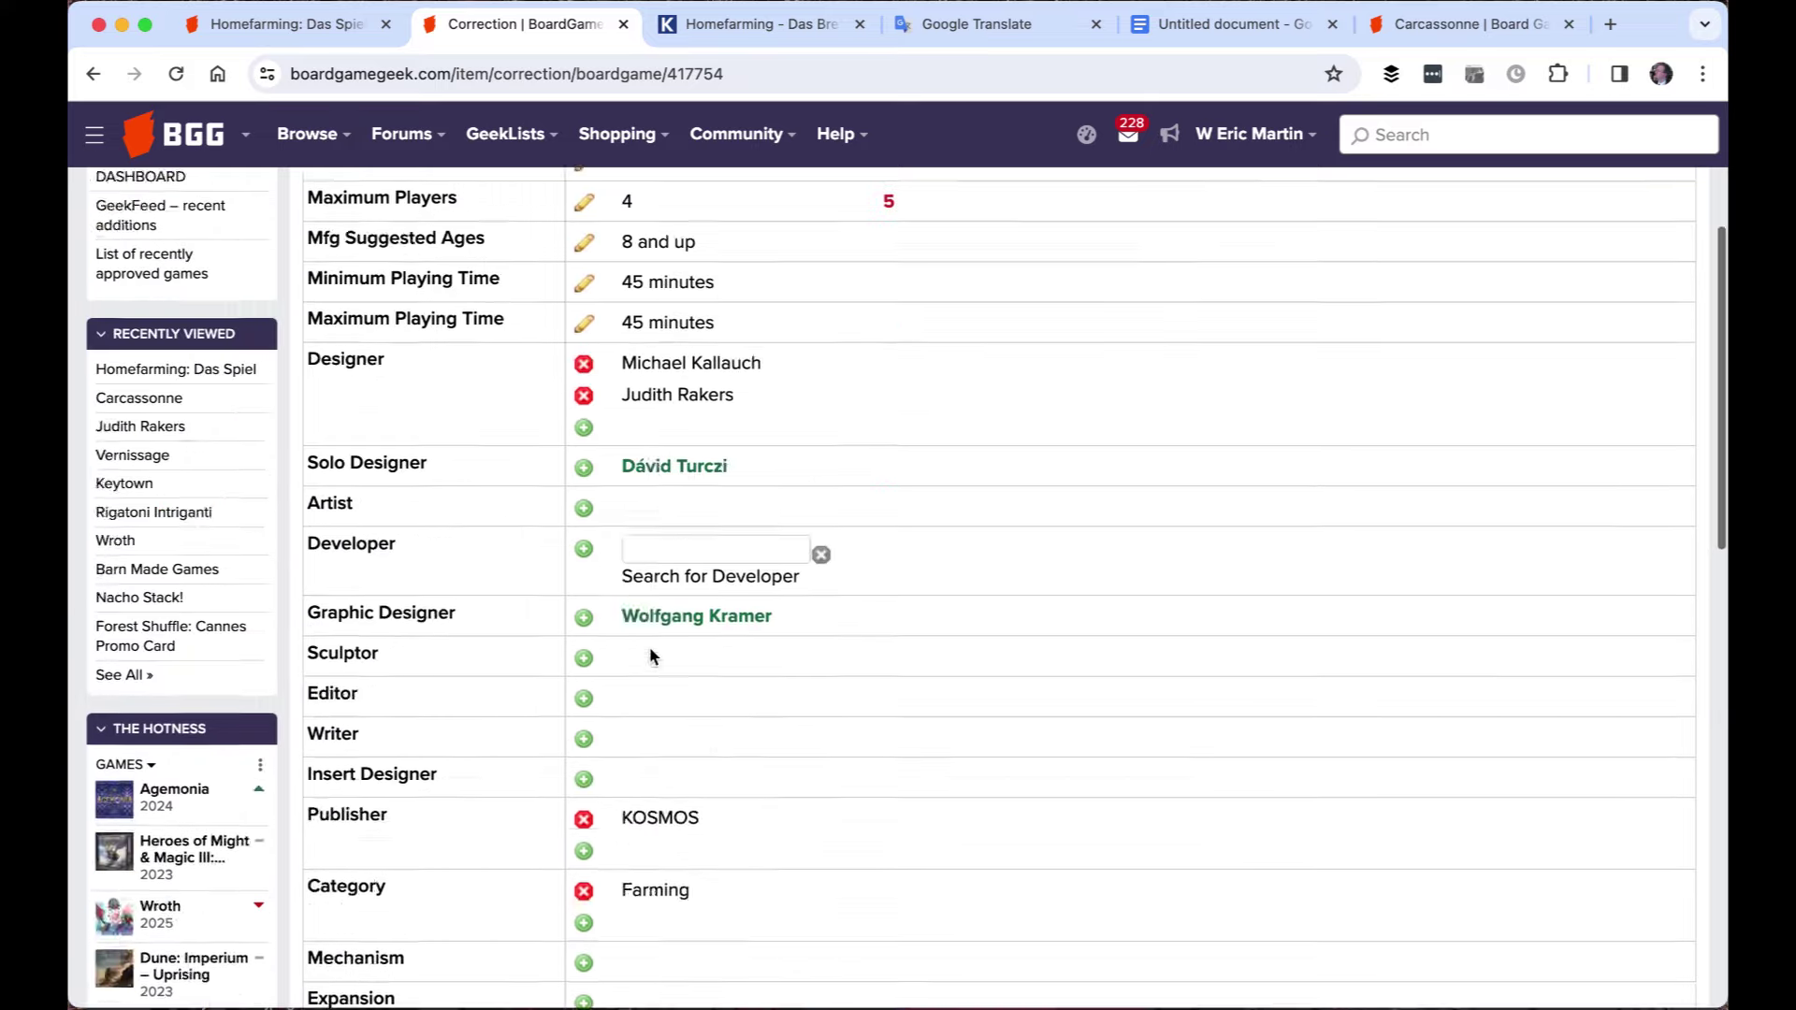
left_click(522, 225)
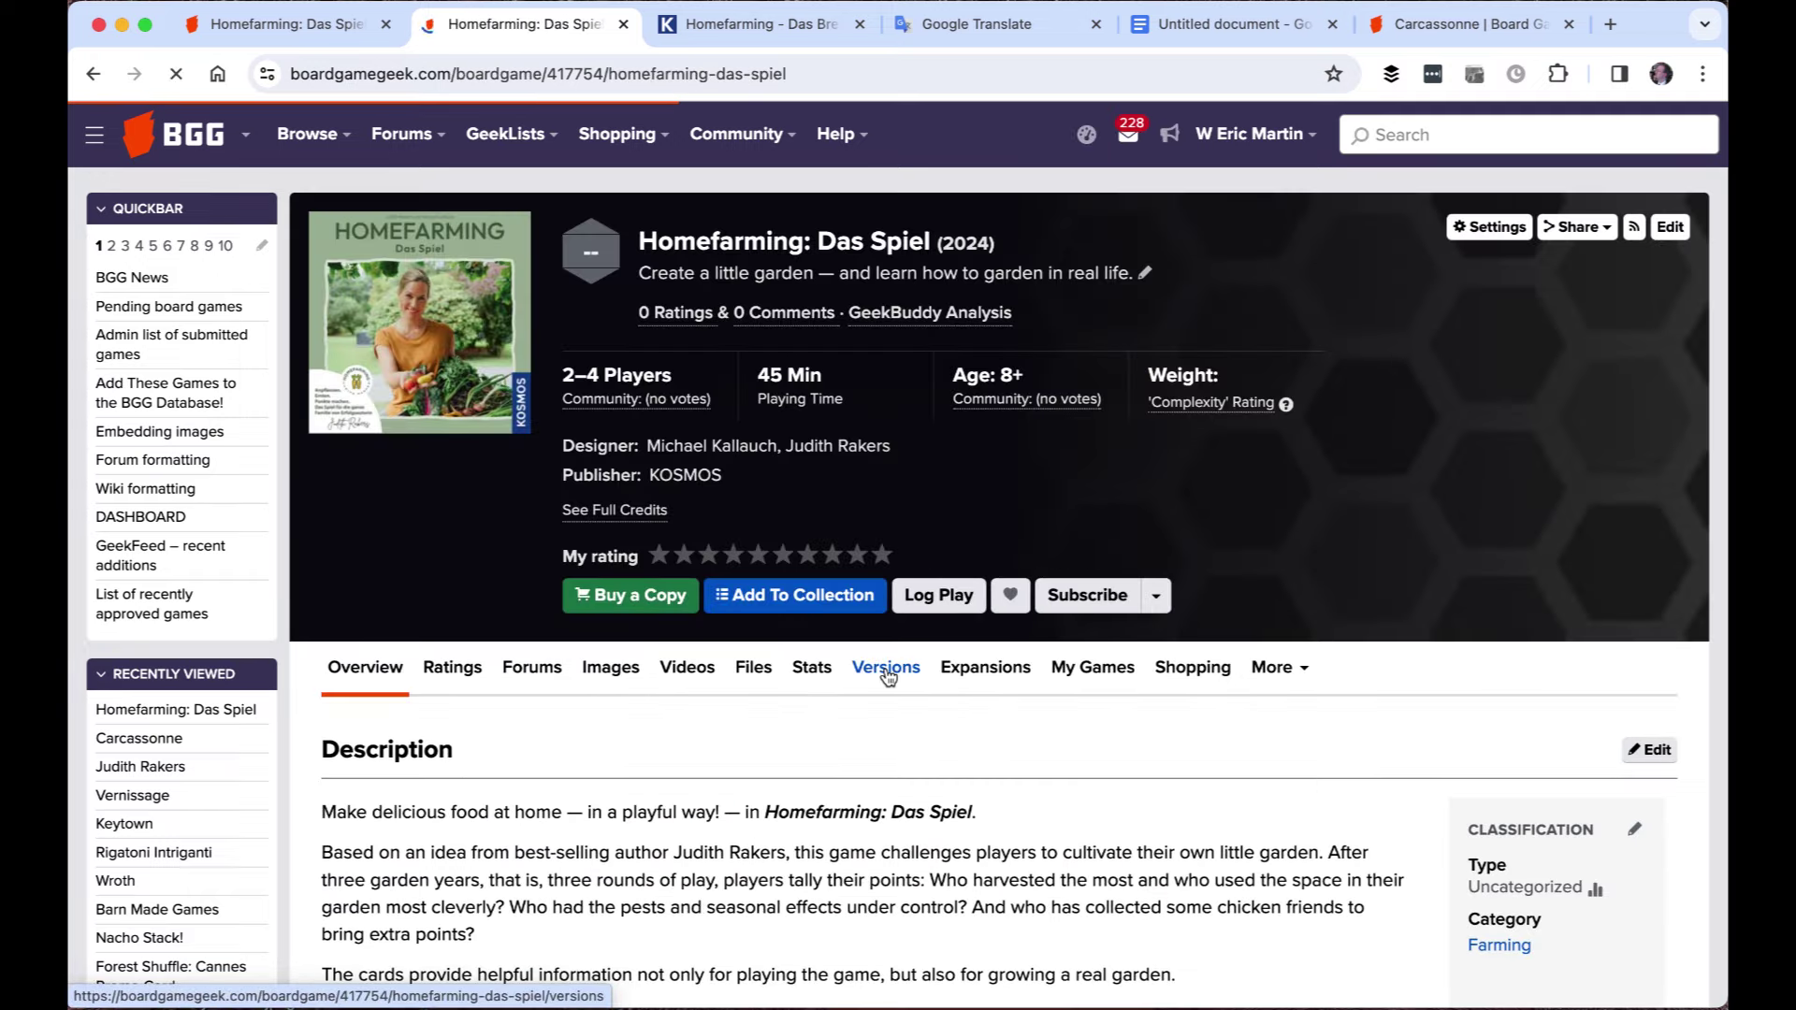
left_click(886, 667)
Open the German edition from the Versions list and launch its Corrections form
scroll(946, 694, "down", 1)
scroll(947, 694, "down", 4)
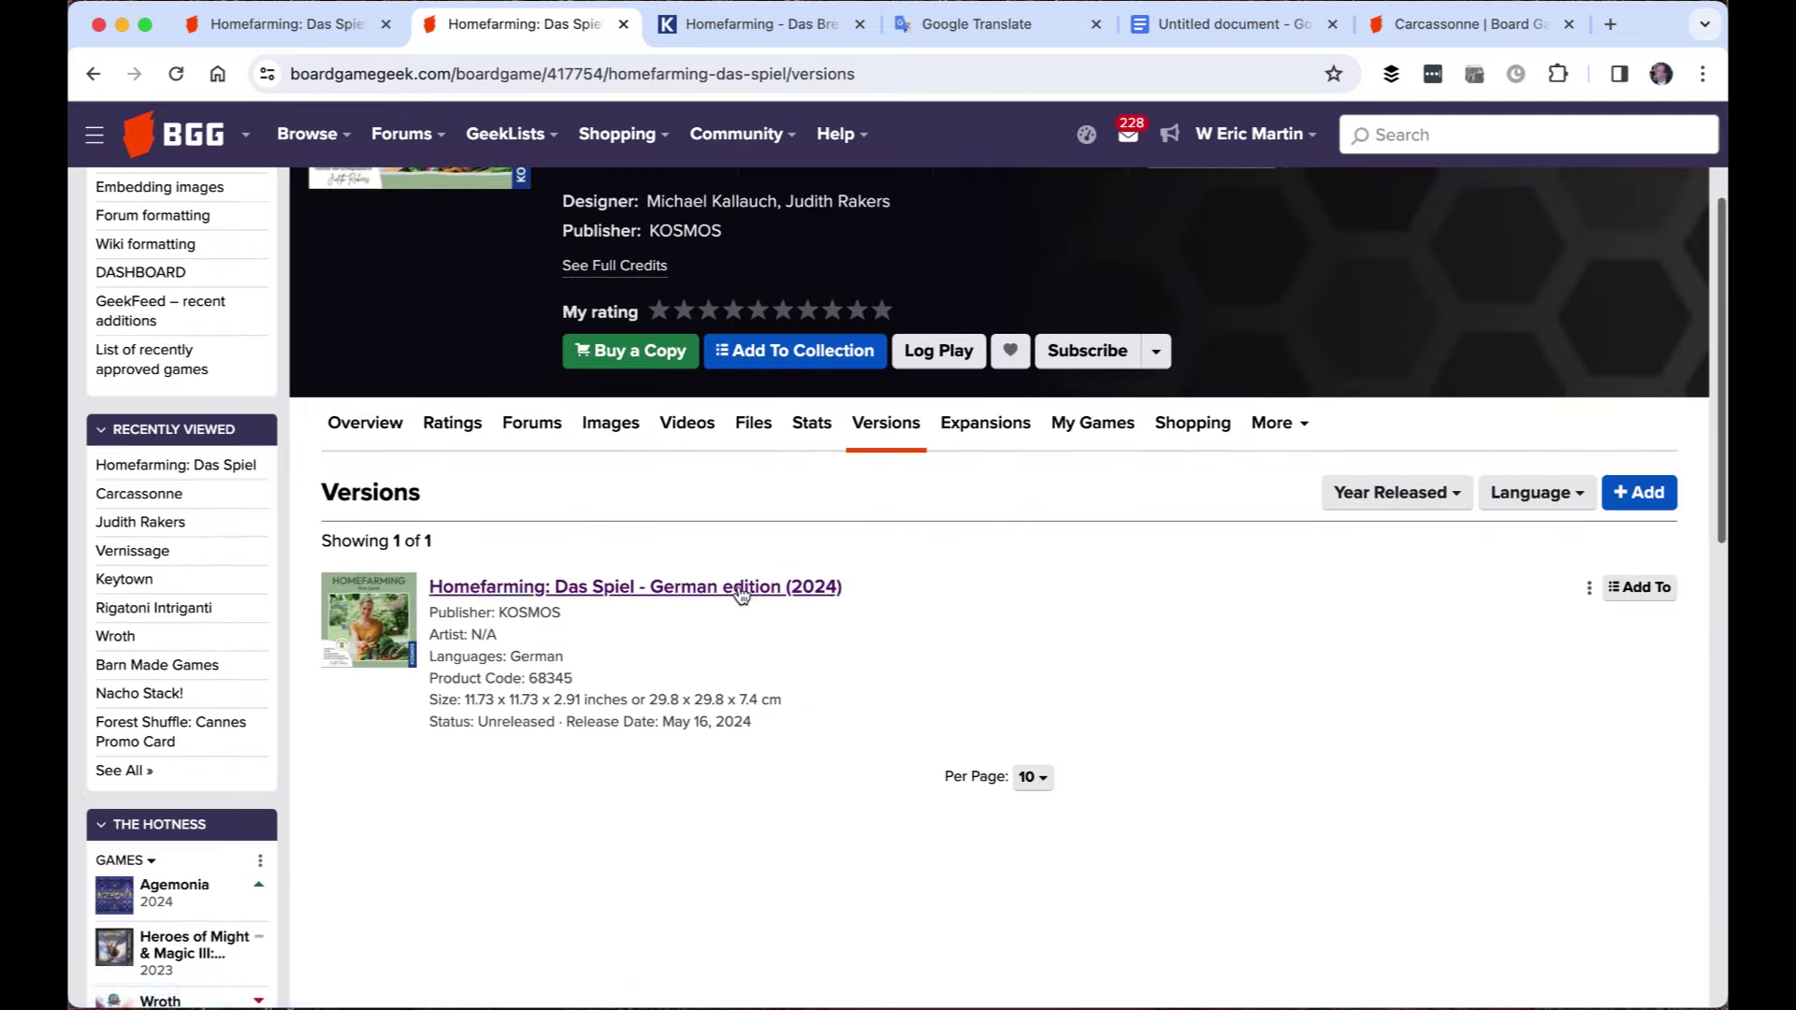
left_click(735, 582)
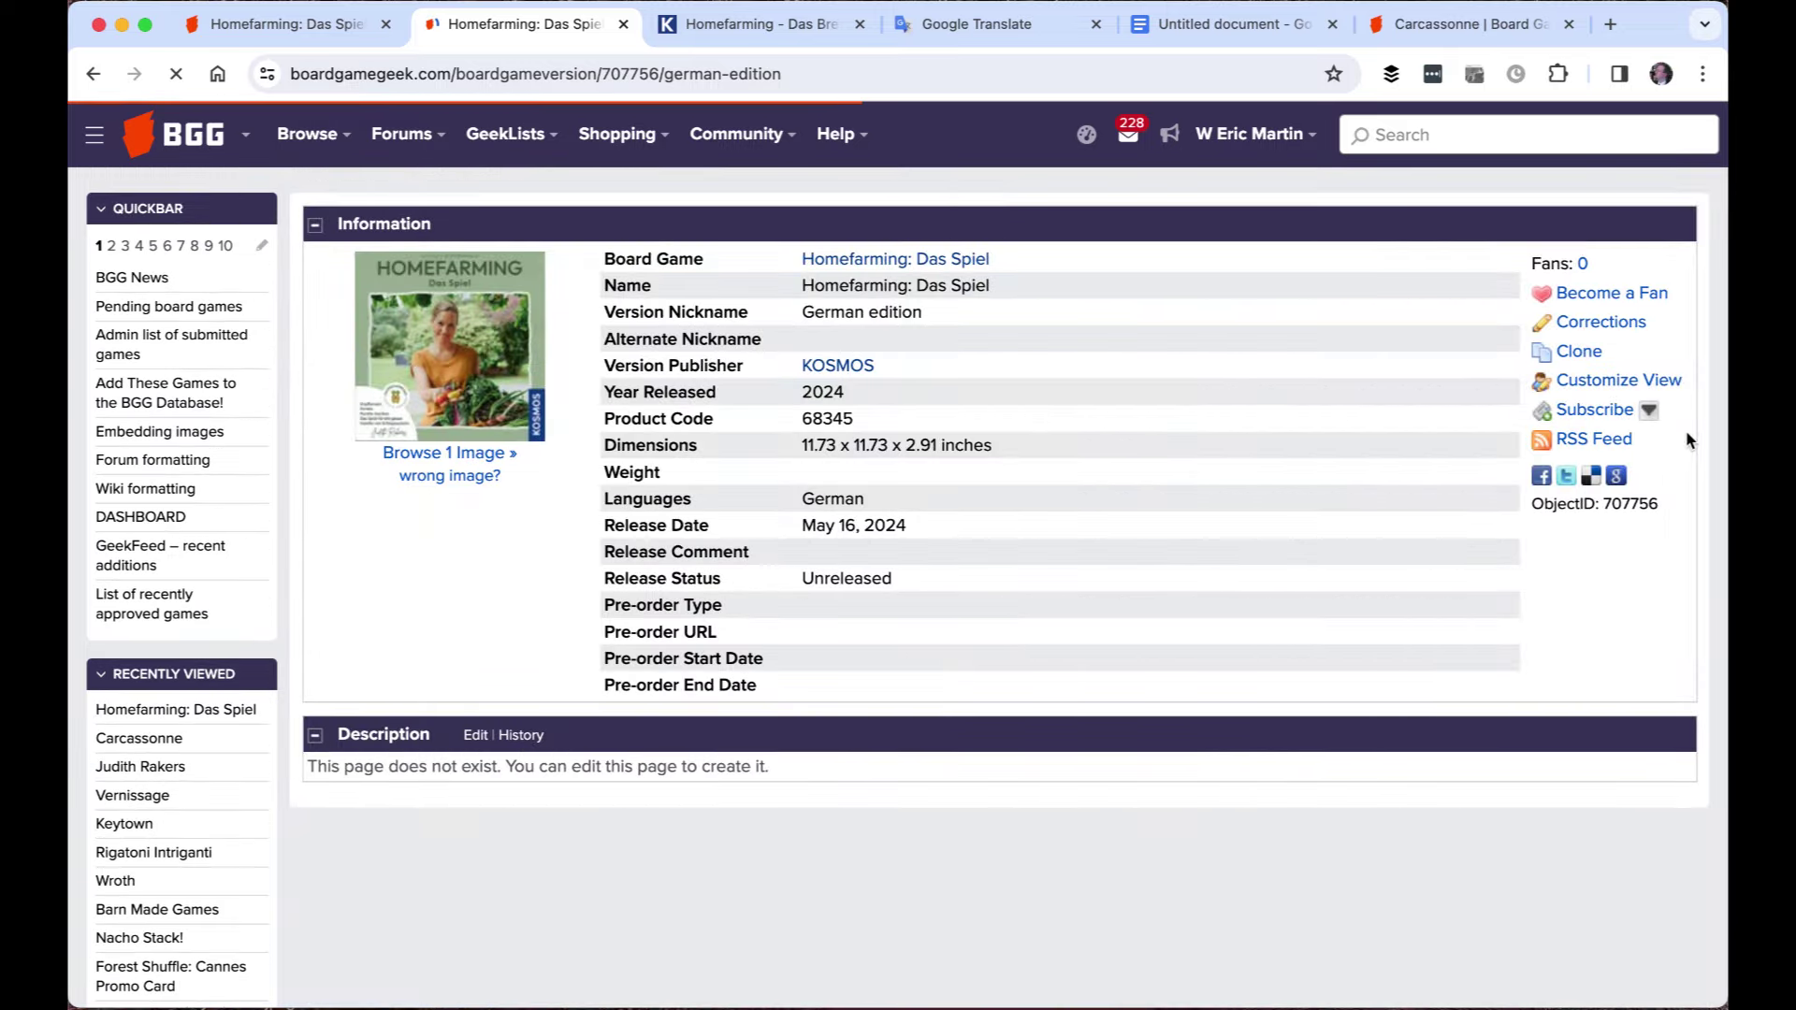
left_click(1601, 327)
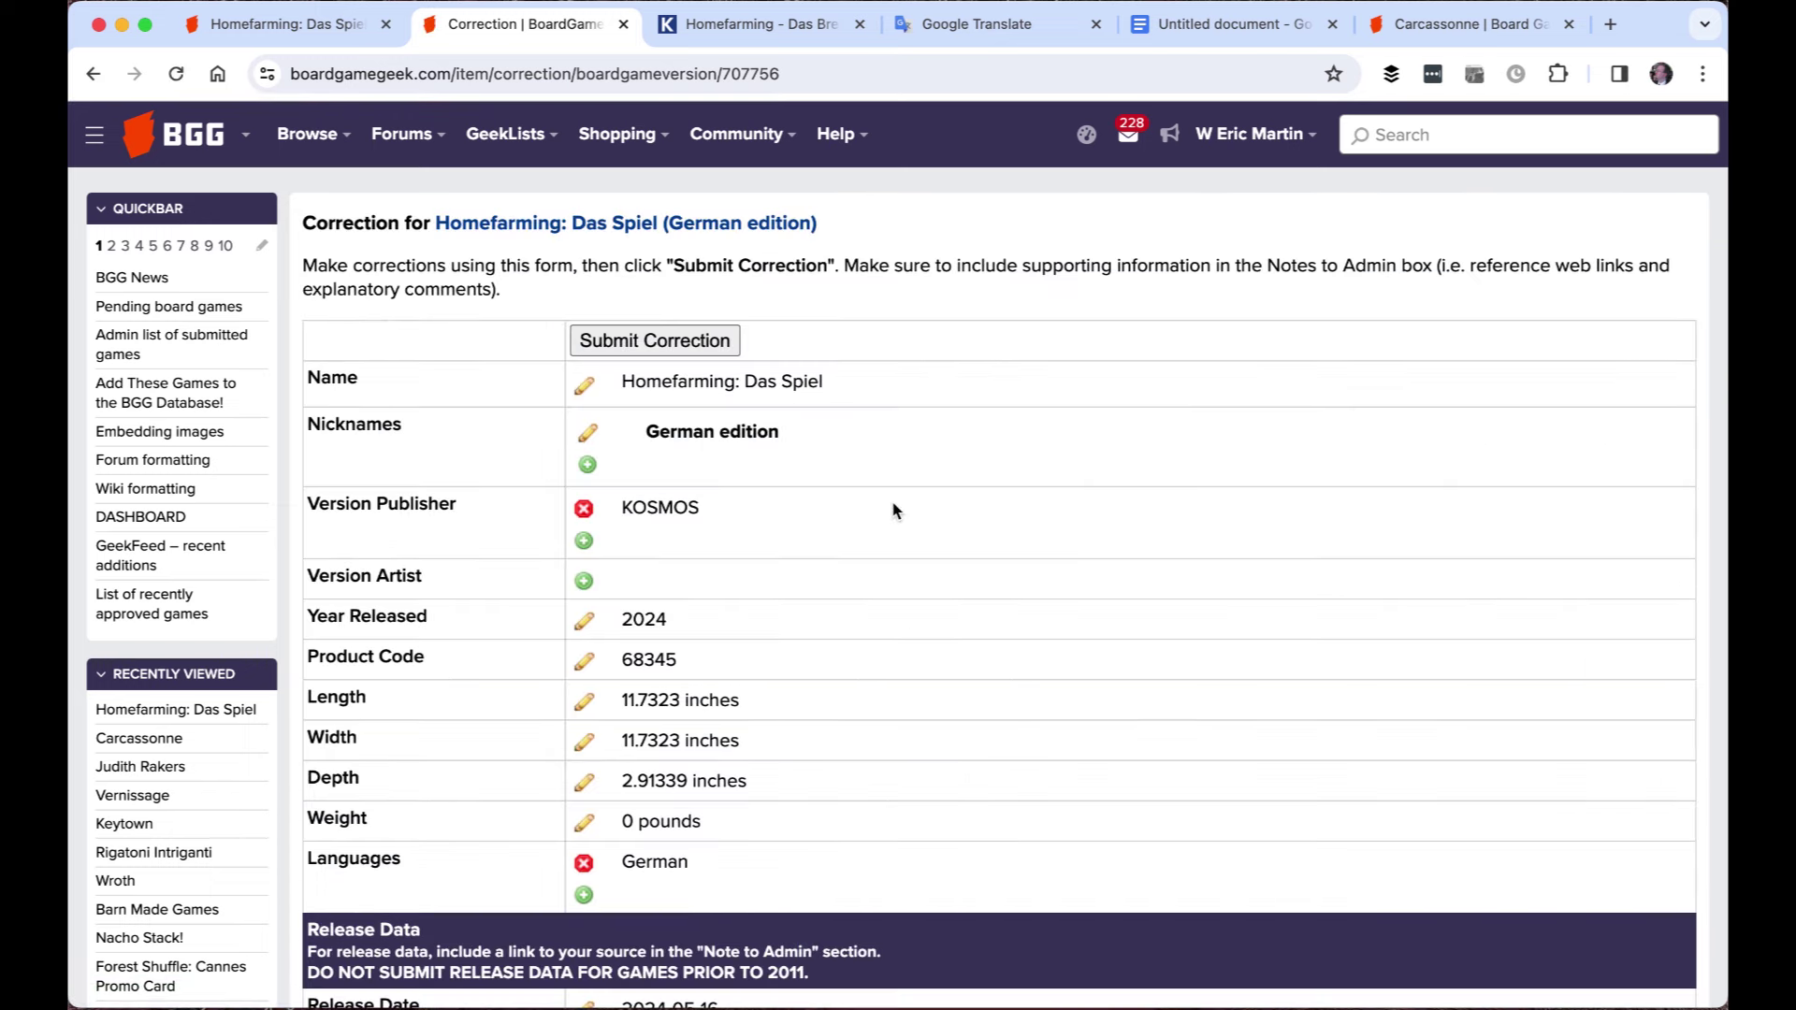
Propose product code 'rtyey' and a length of 20000 inches for the German edition
scroll(893, 510, "down", 3)
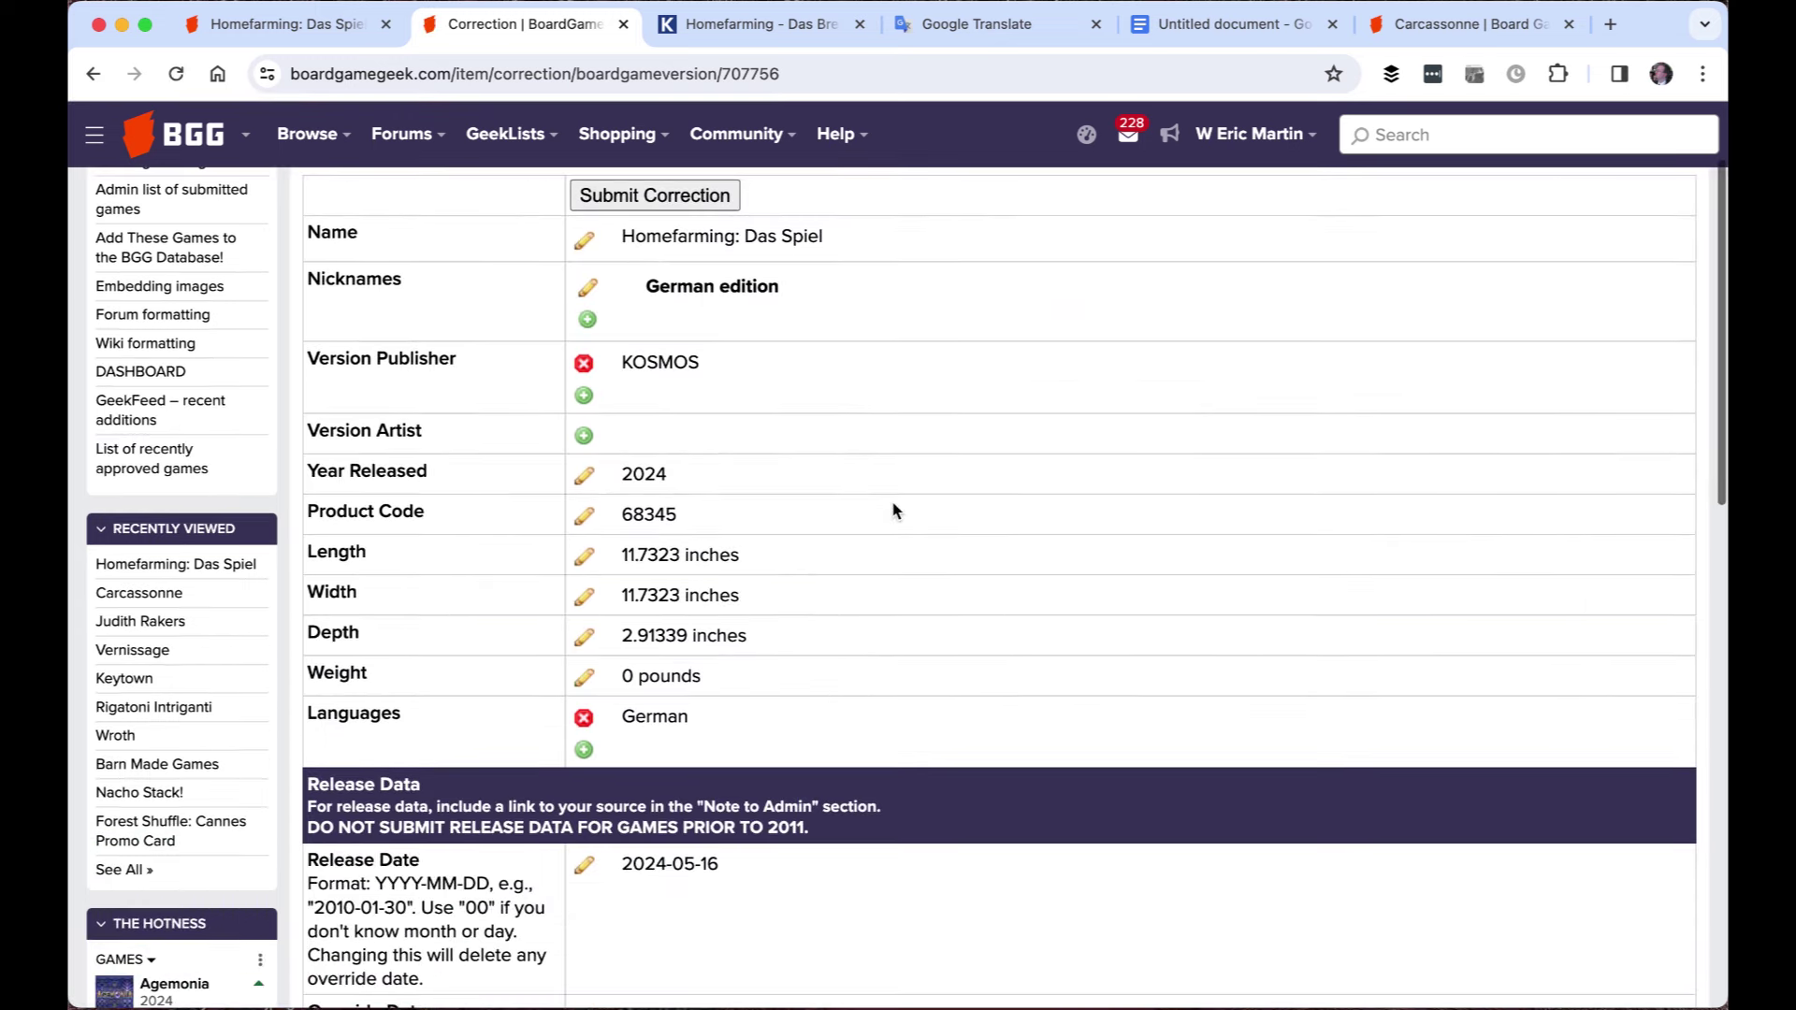
left_click(584, 517)
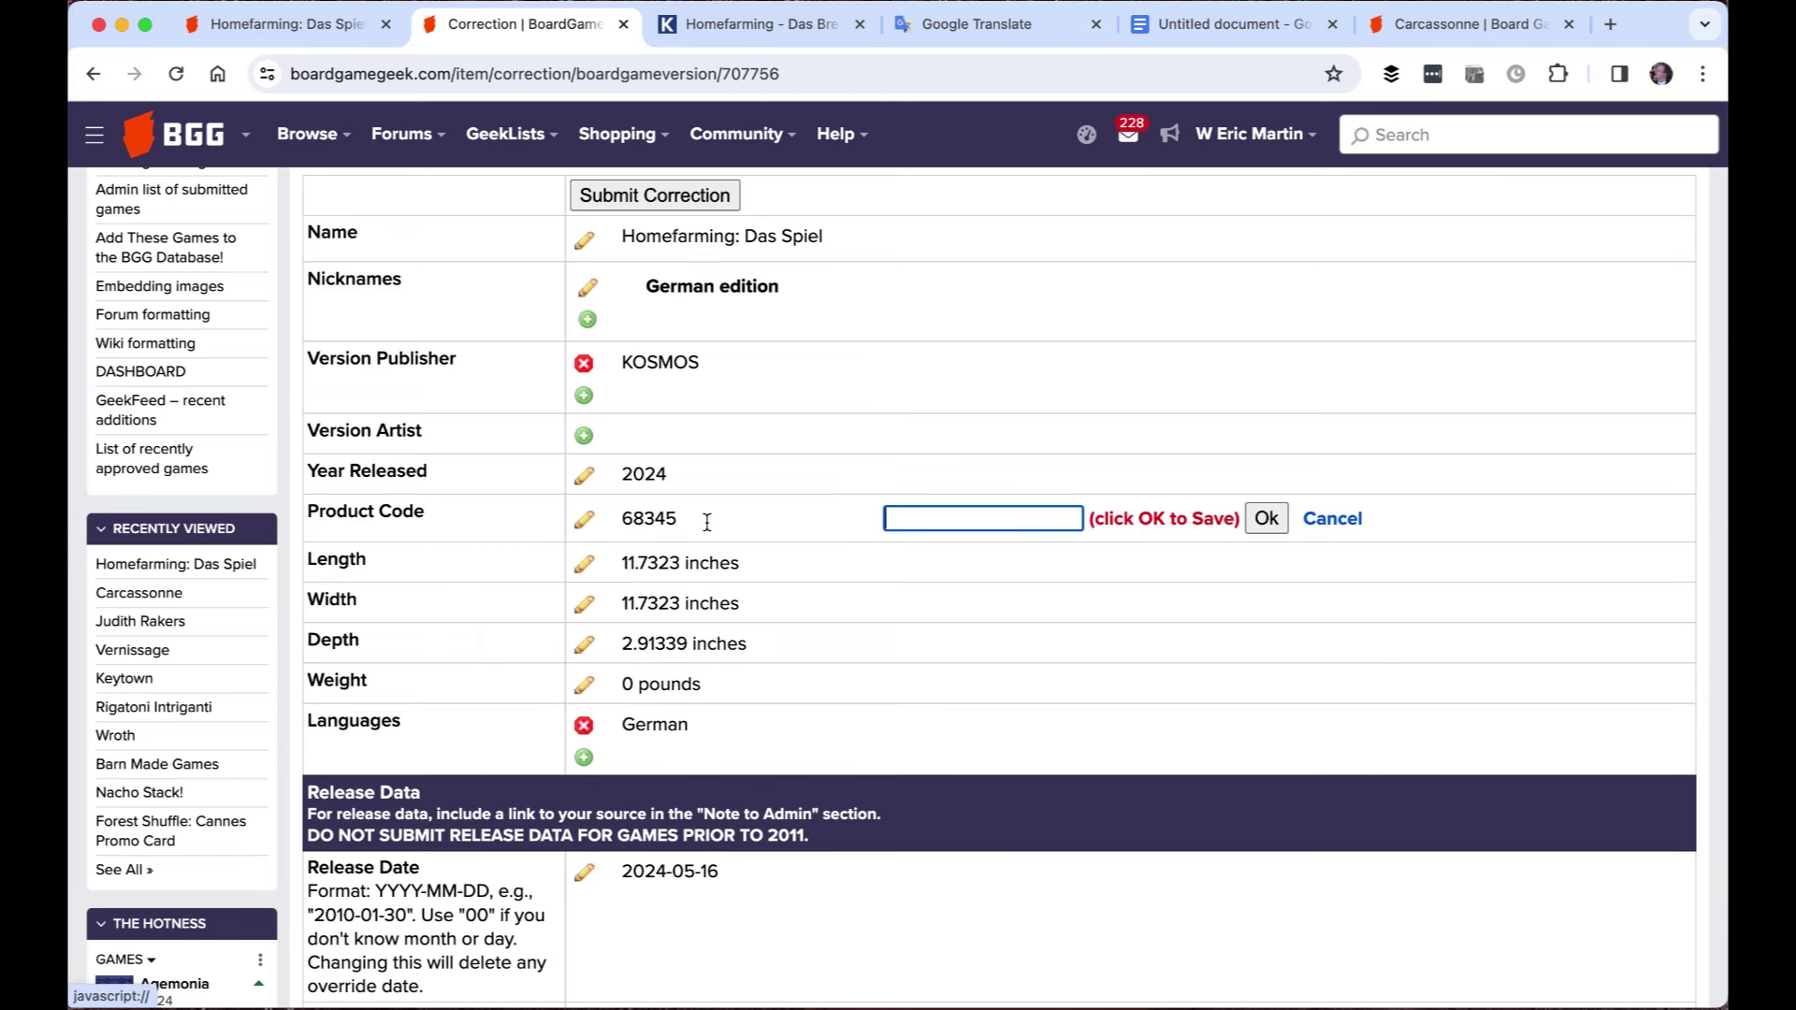
type("rtyey")
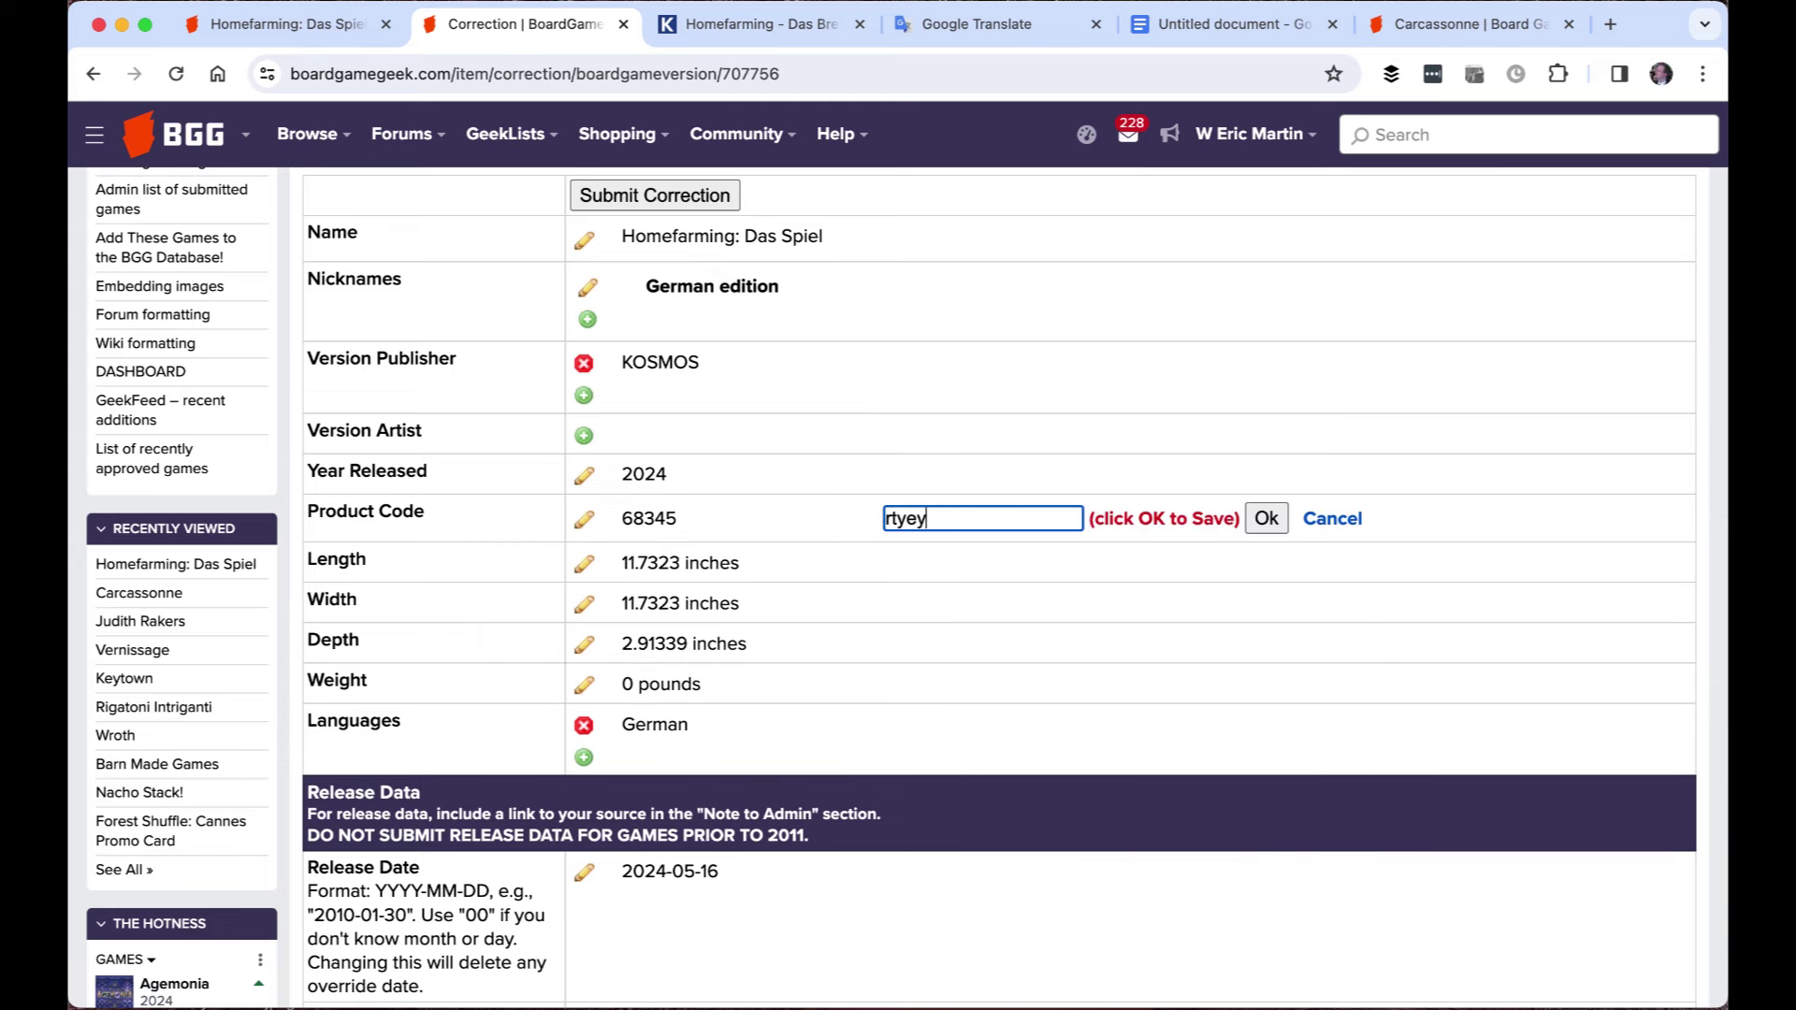
left_click(584, 564)
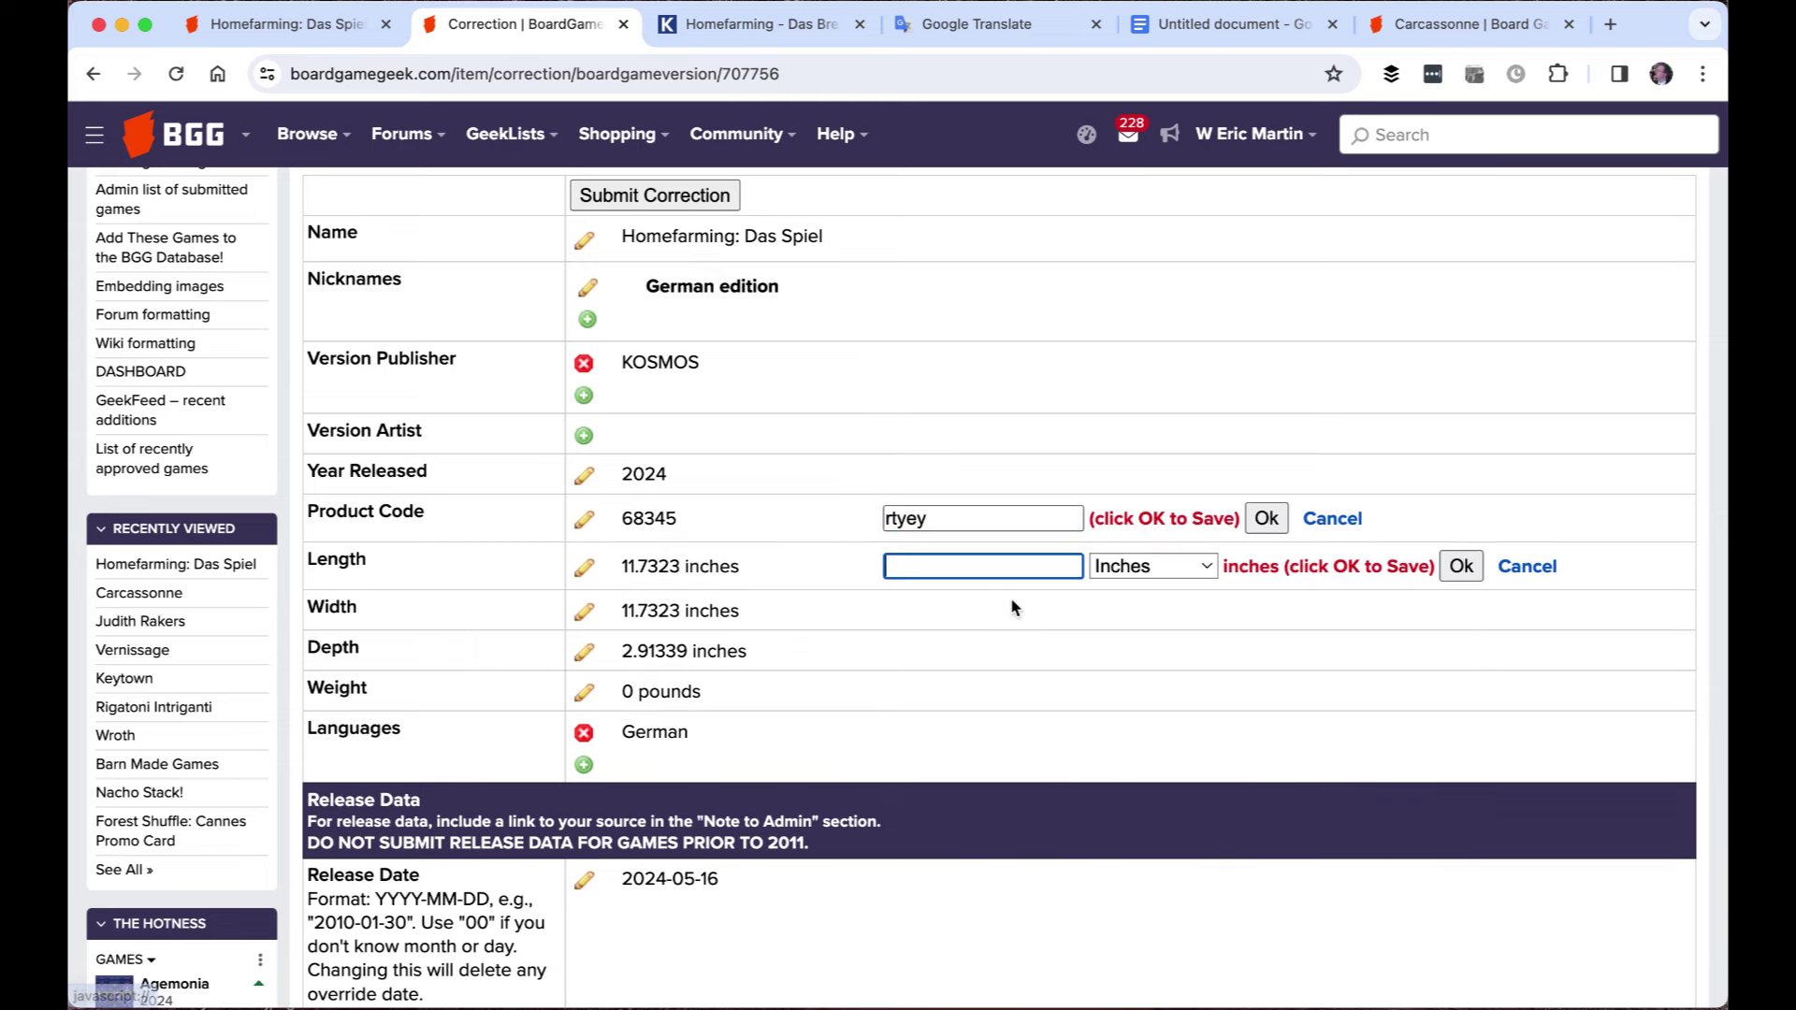
type("20000")
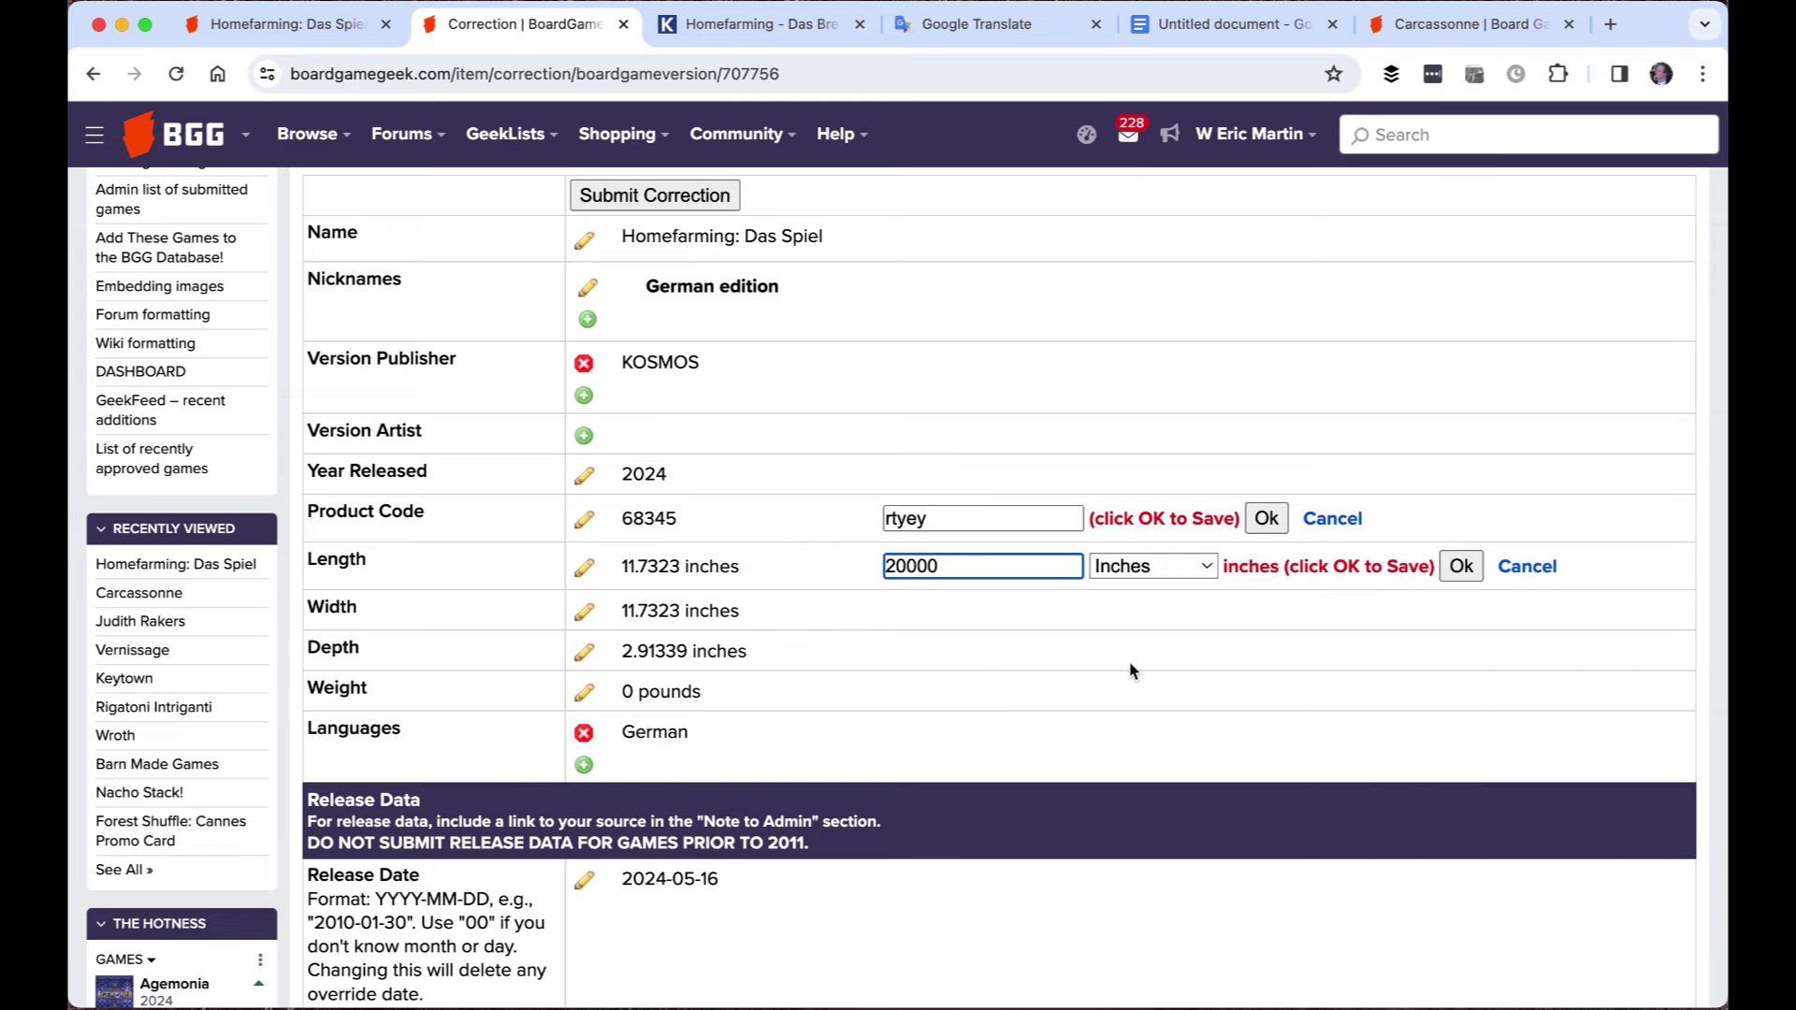
left_click(1461, 566)
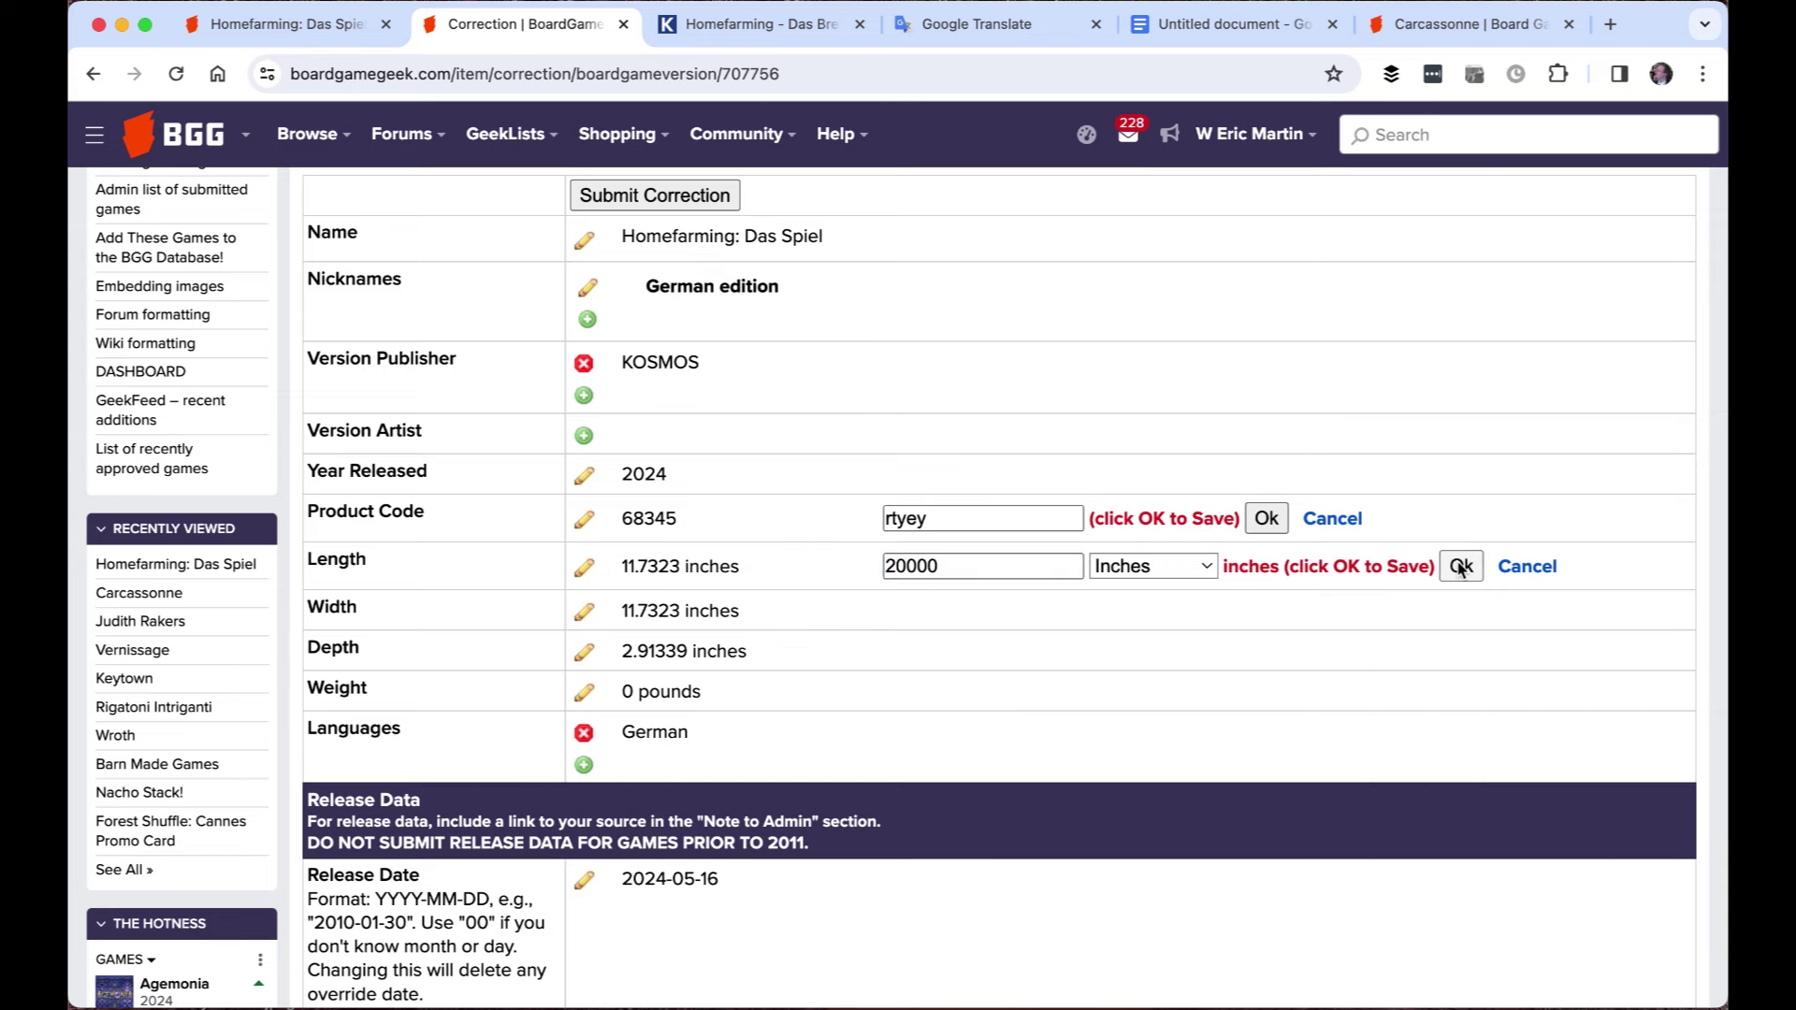
left_click(1266, 519)
Add the release comment 'SPIEL Essen 24' and start the note to the admin
scroll(1045, 613, "down", 5)
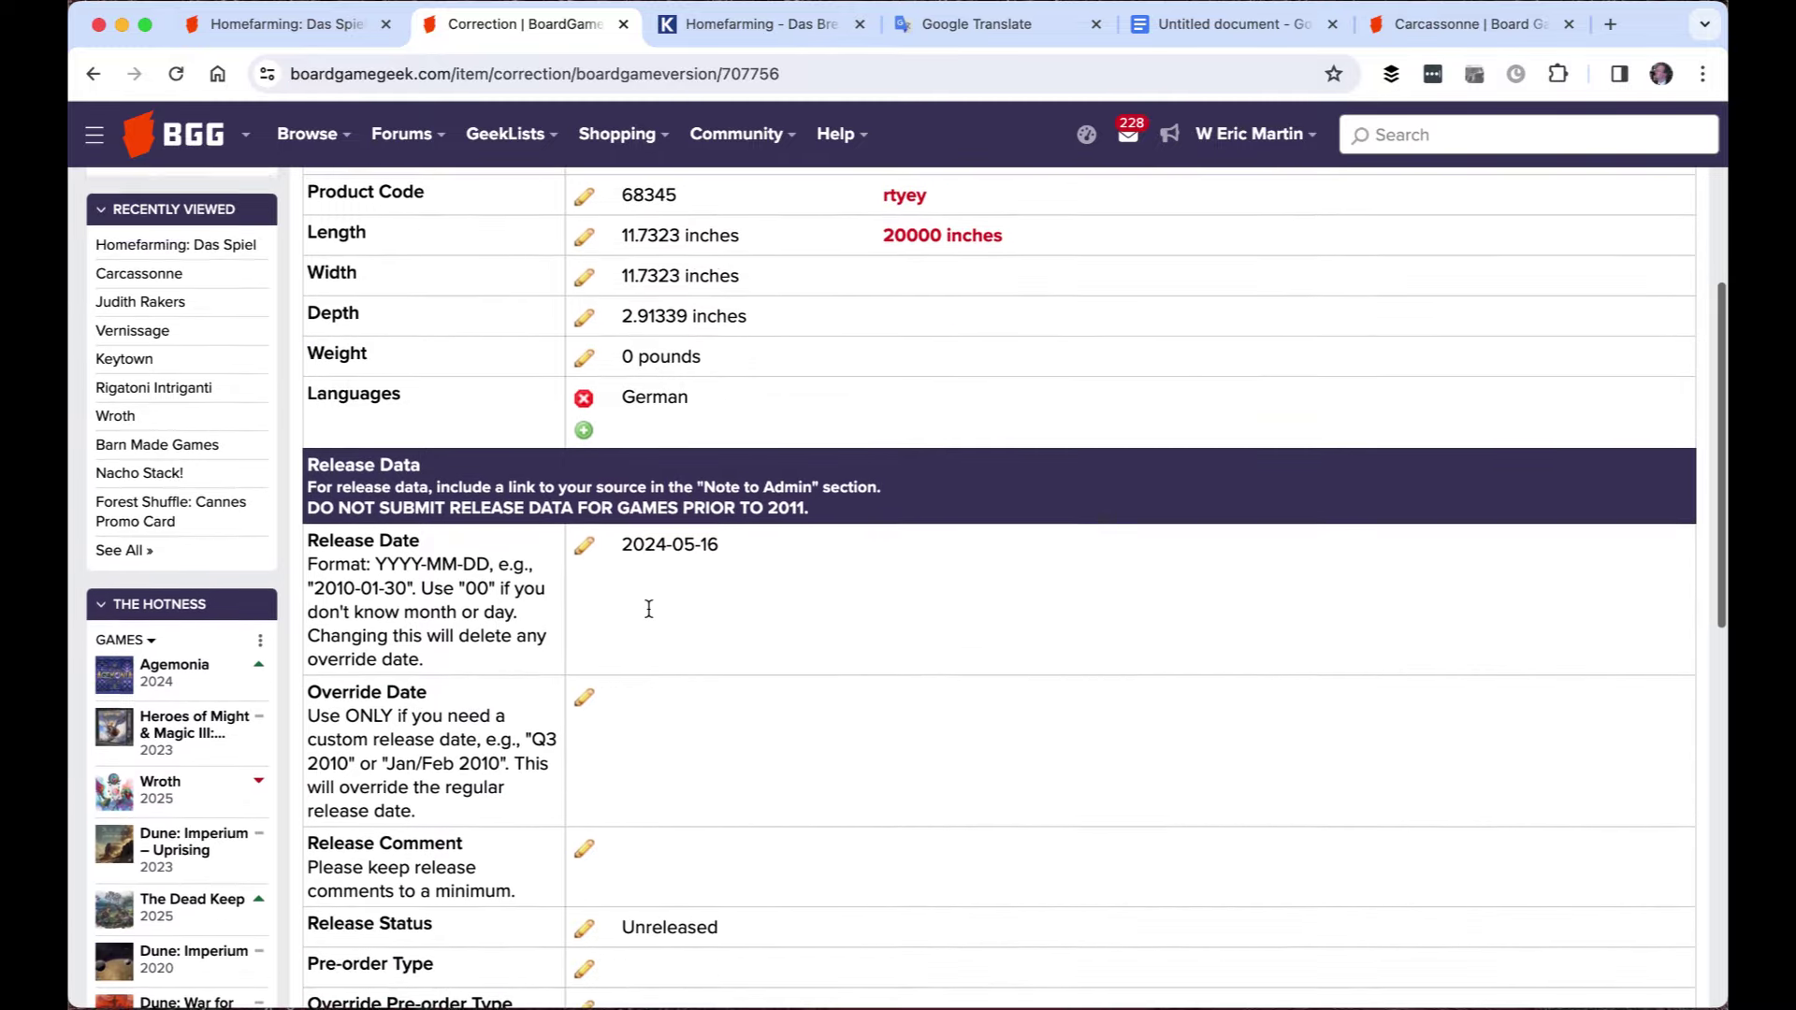
scroll(649, 609, "down", 1)
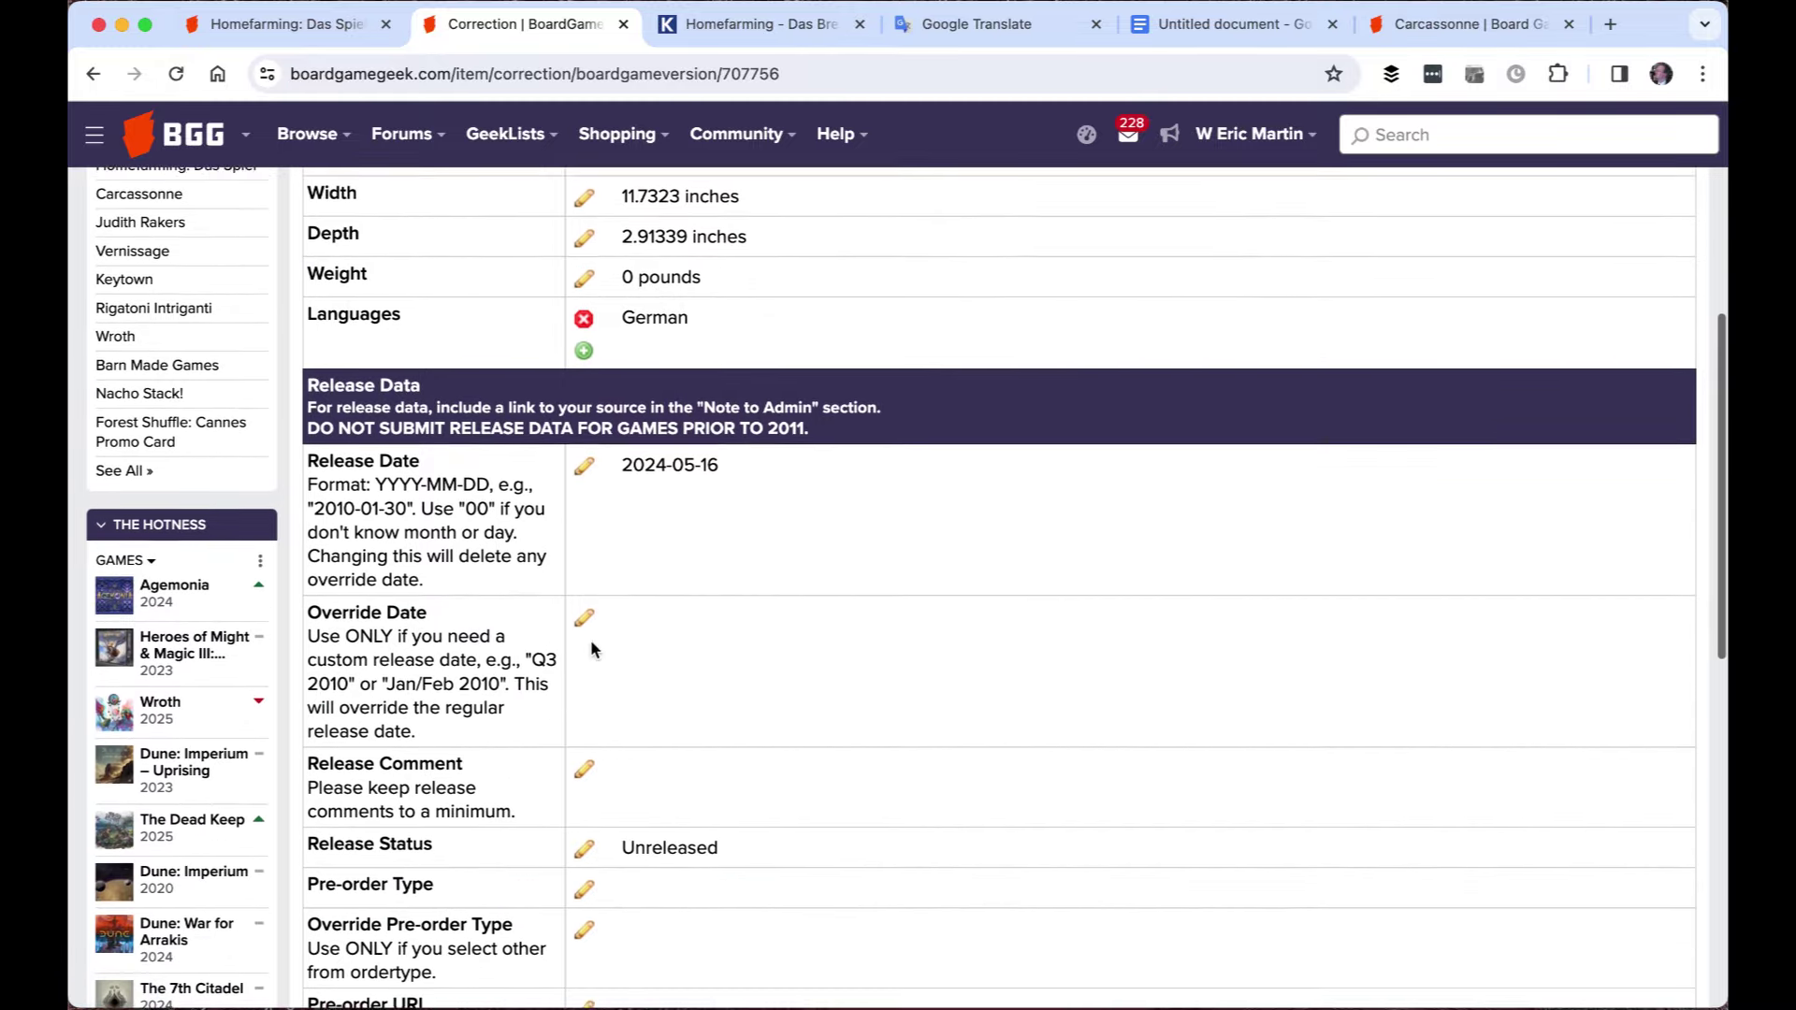
scroll(591, 649, "down", 1)
left_click(584, 727)
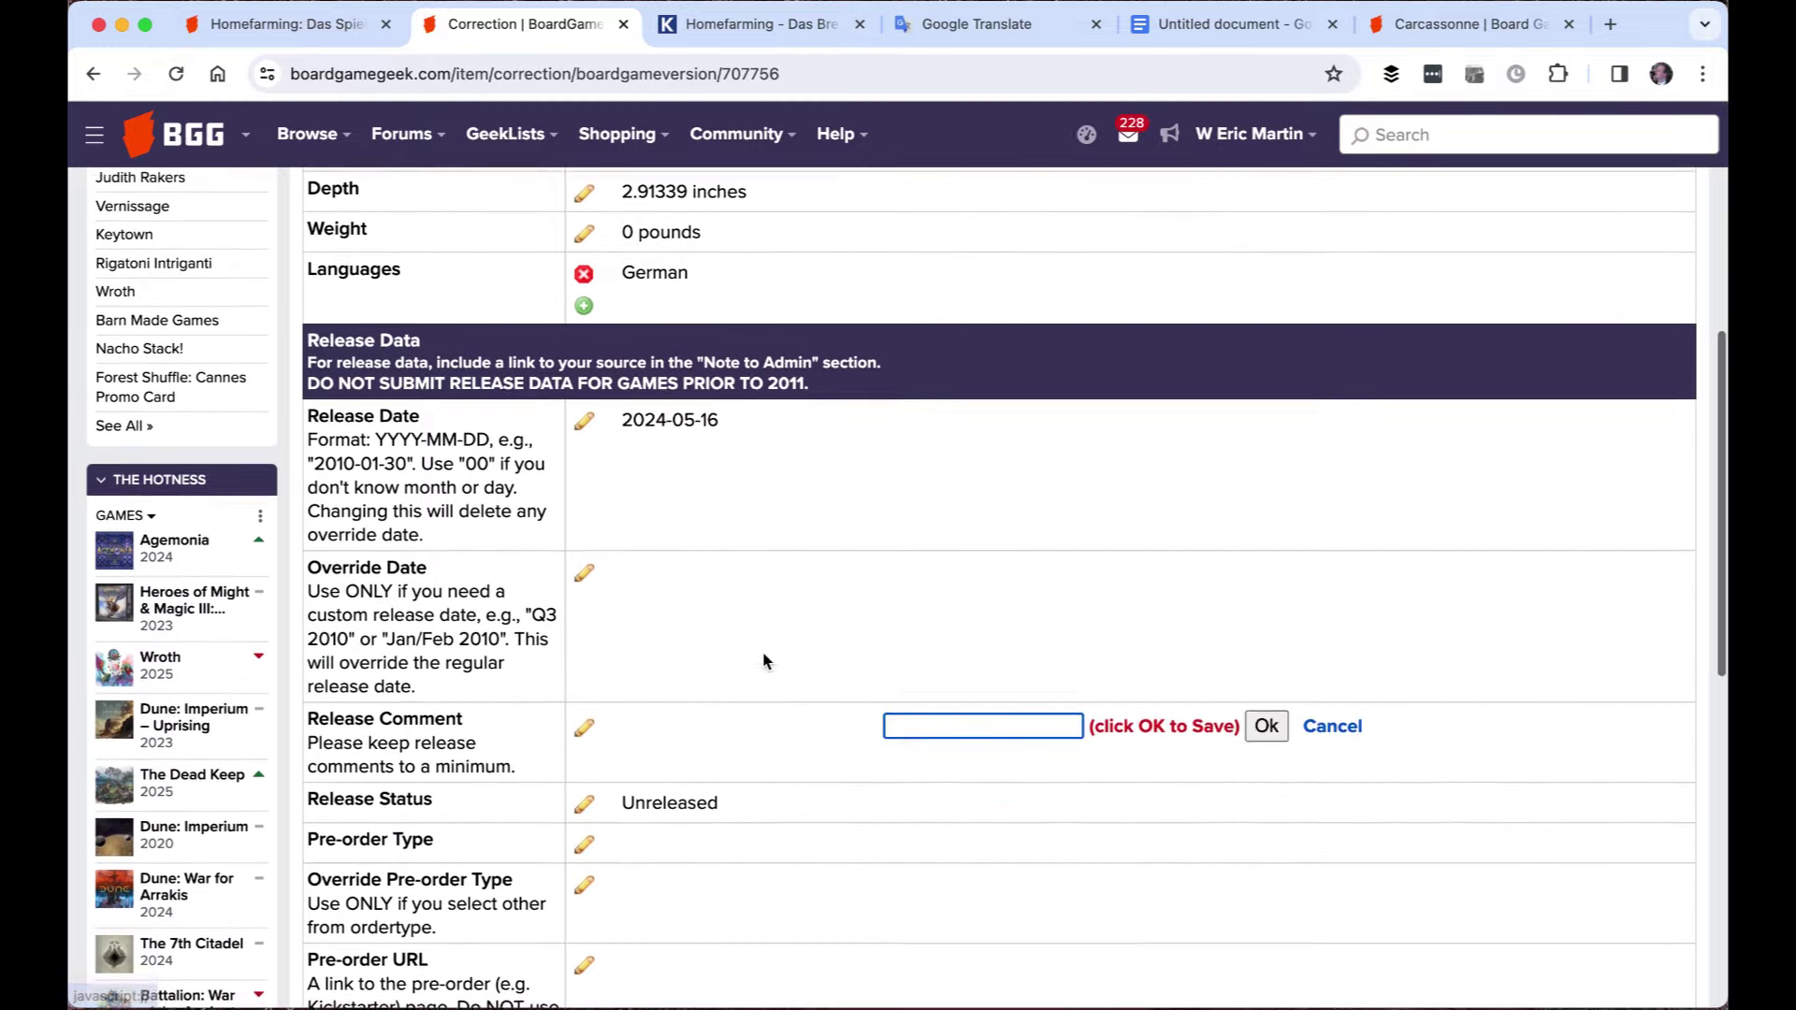
scroll(763, 662, "down", 2)
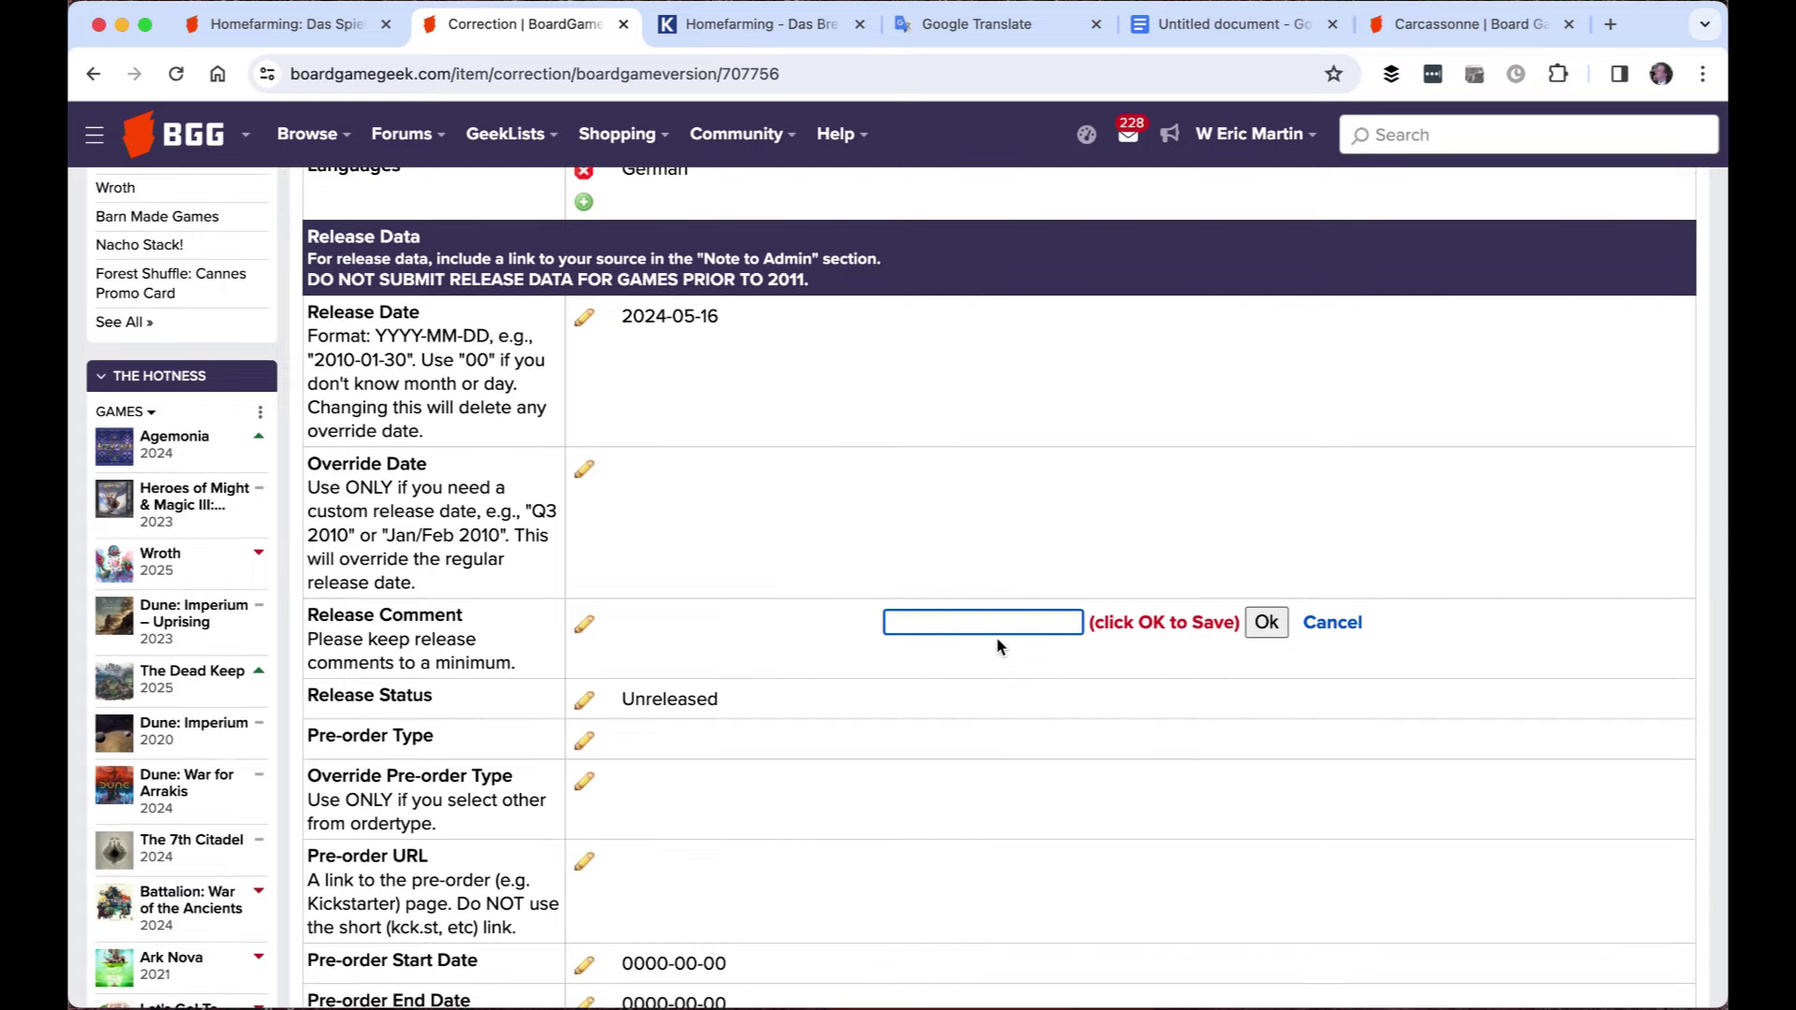
type("SPIEL ES")
left_click(1266, 622)
scroll(1108, 620, "down", 8)
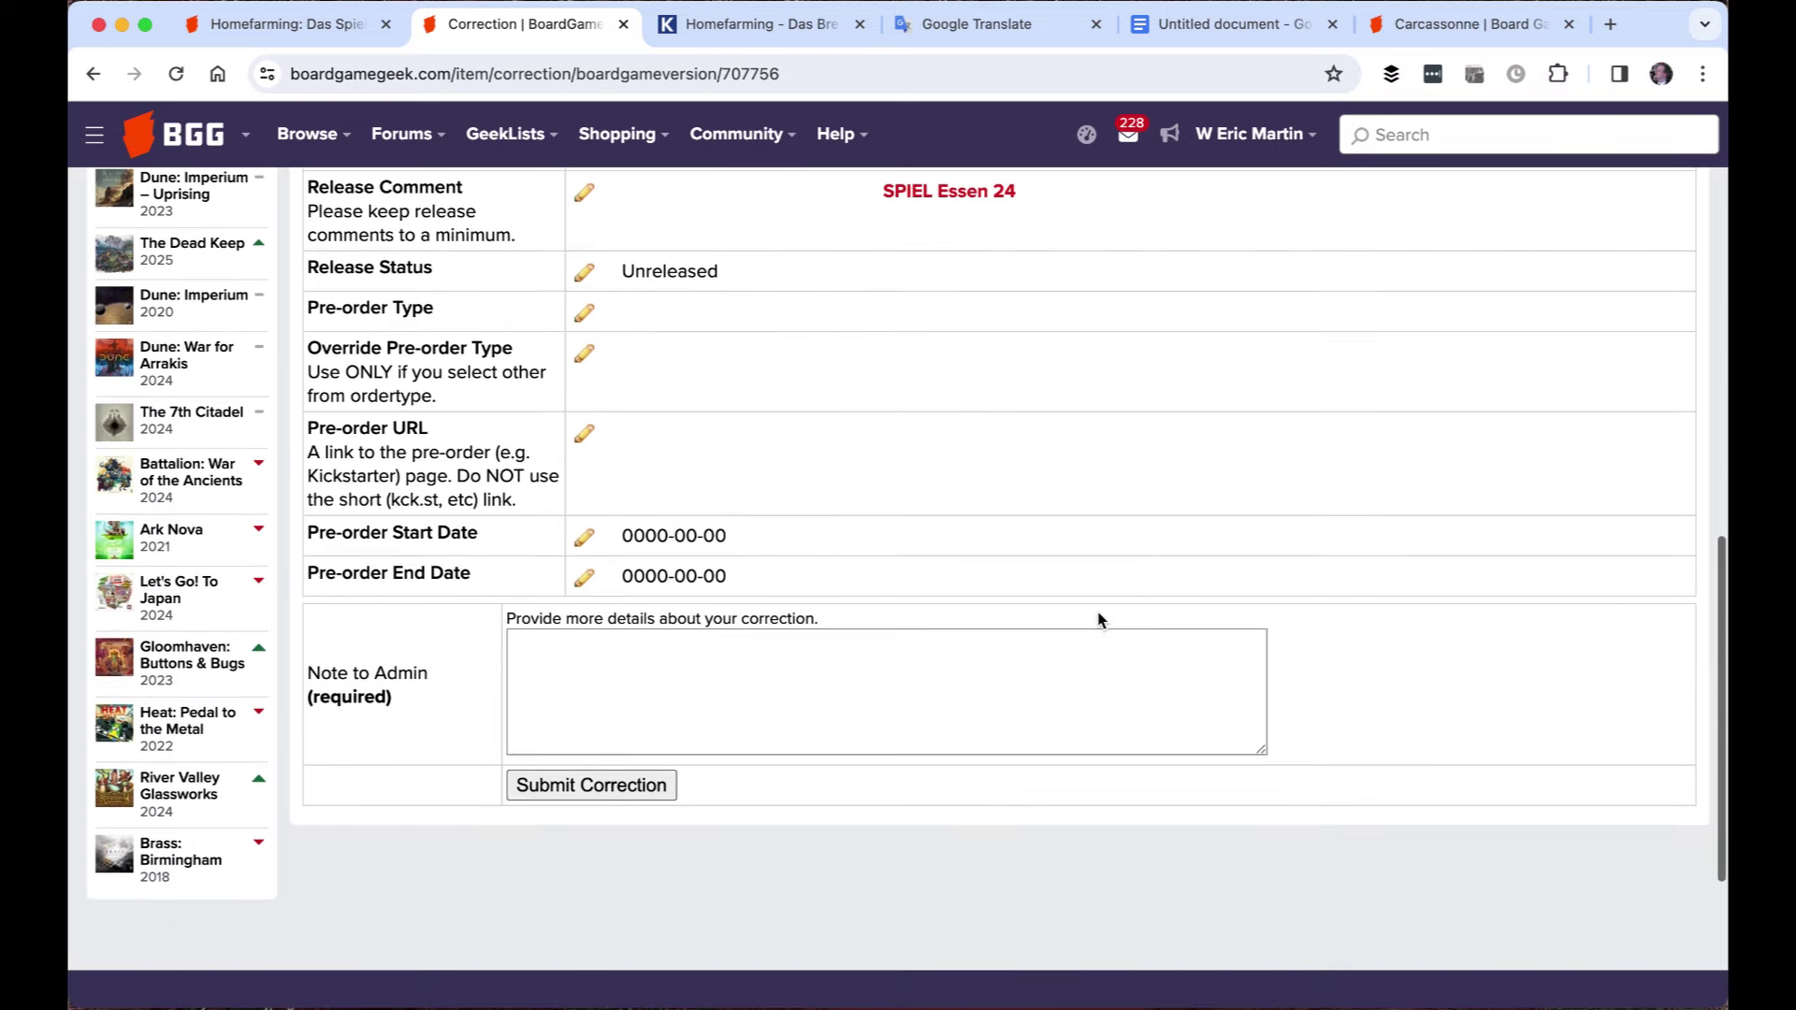
left_click(684, 740)
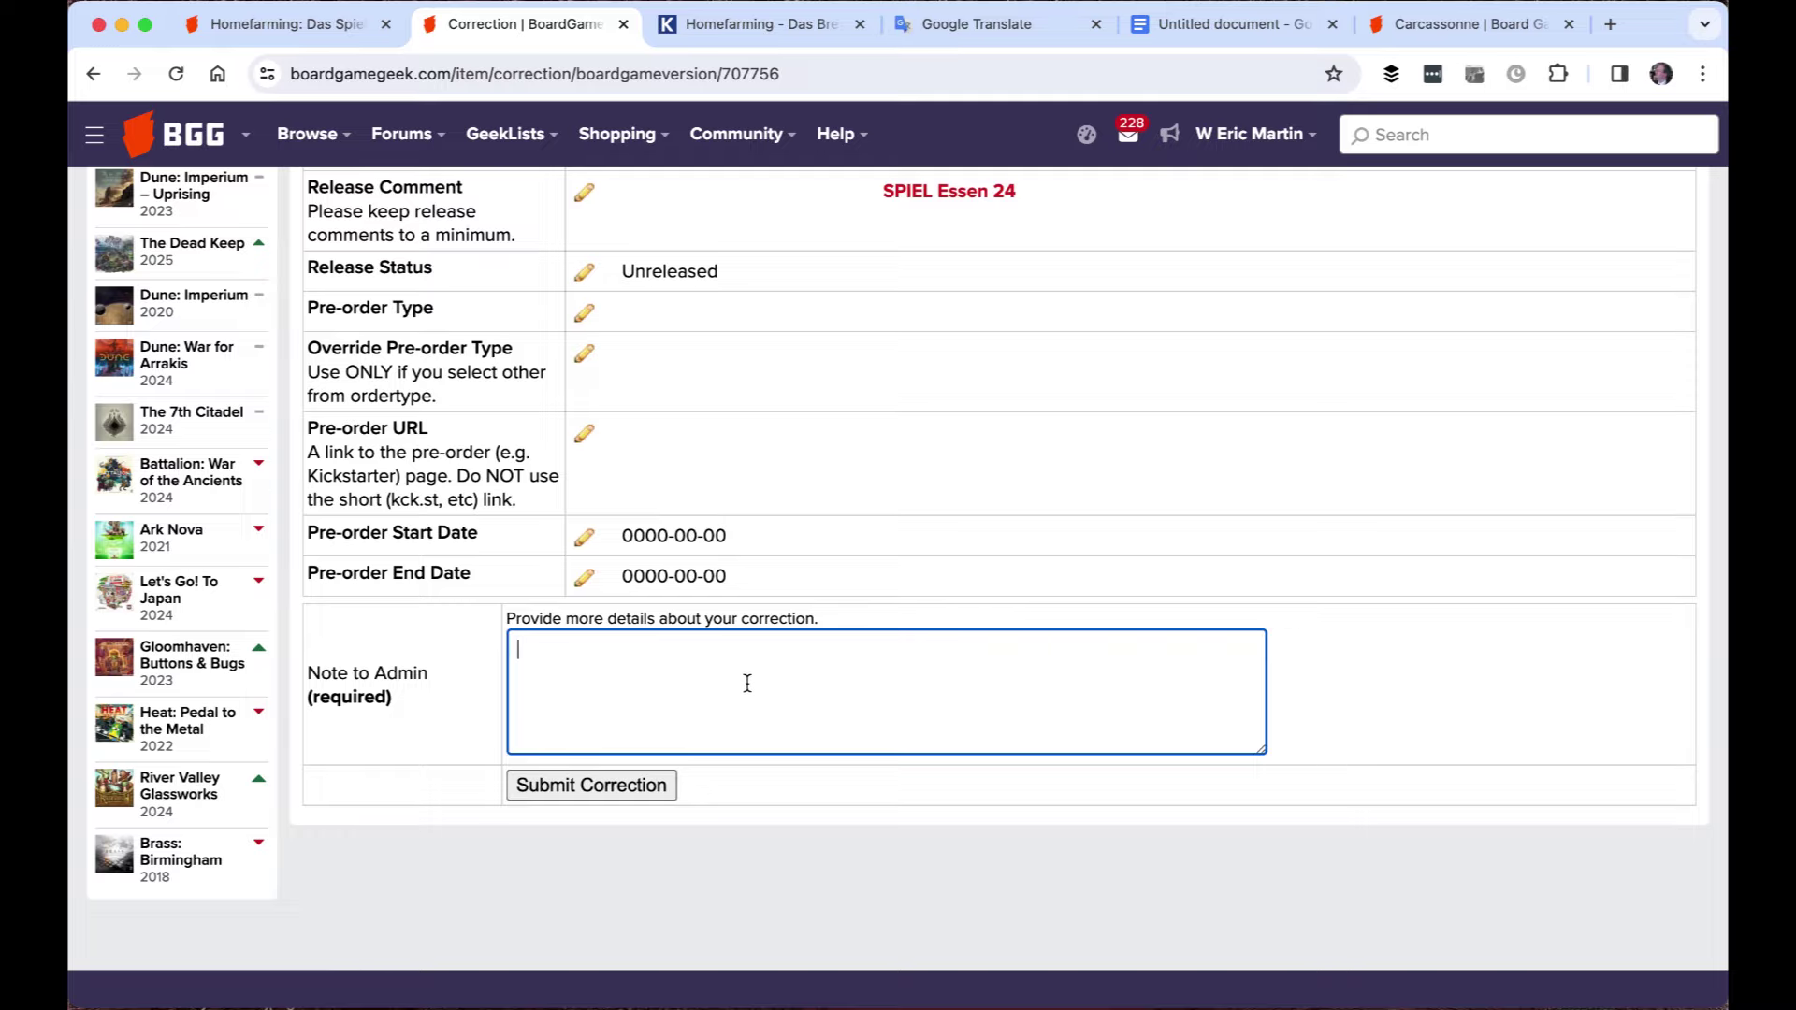
scroll(877, 624, "up", 15)
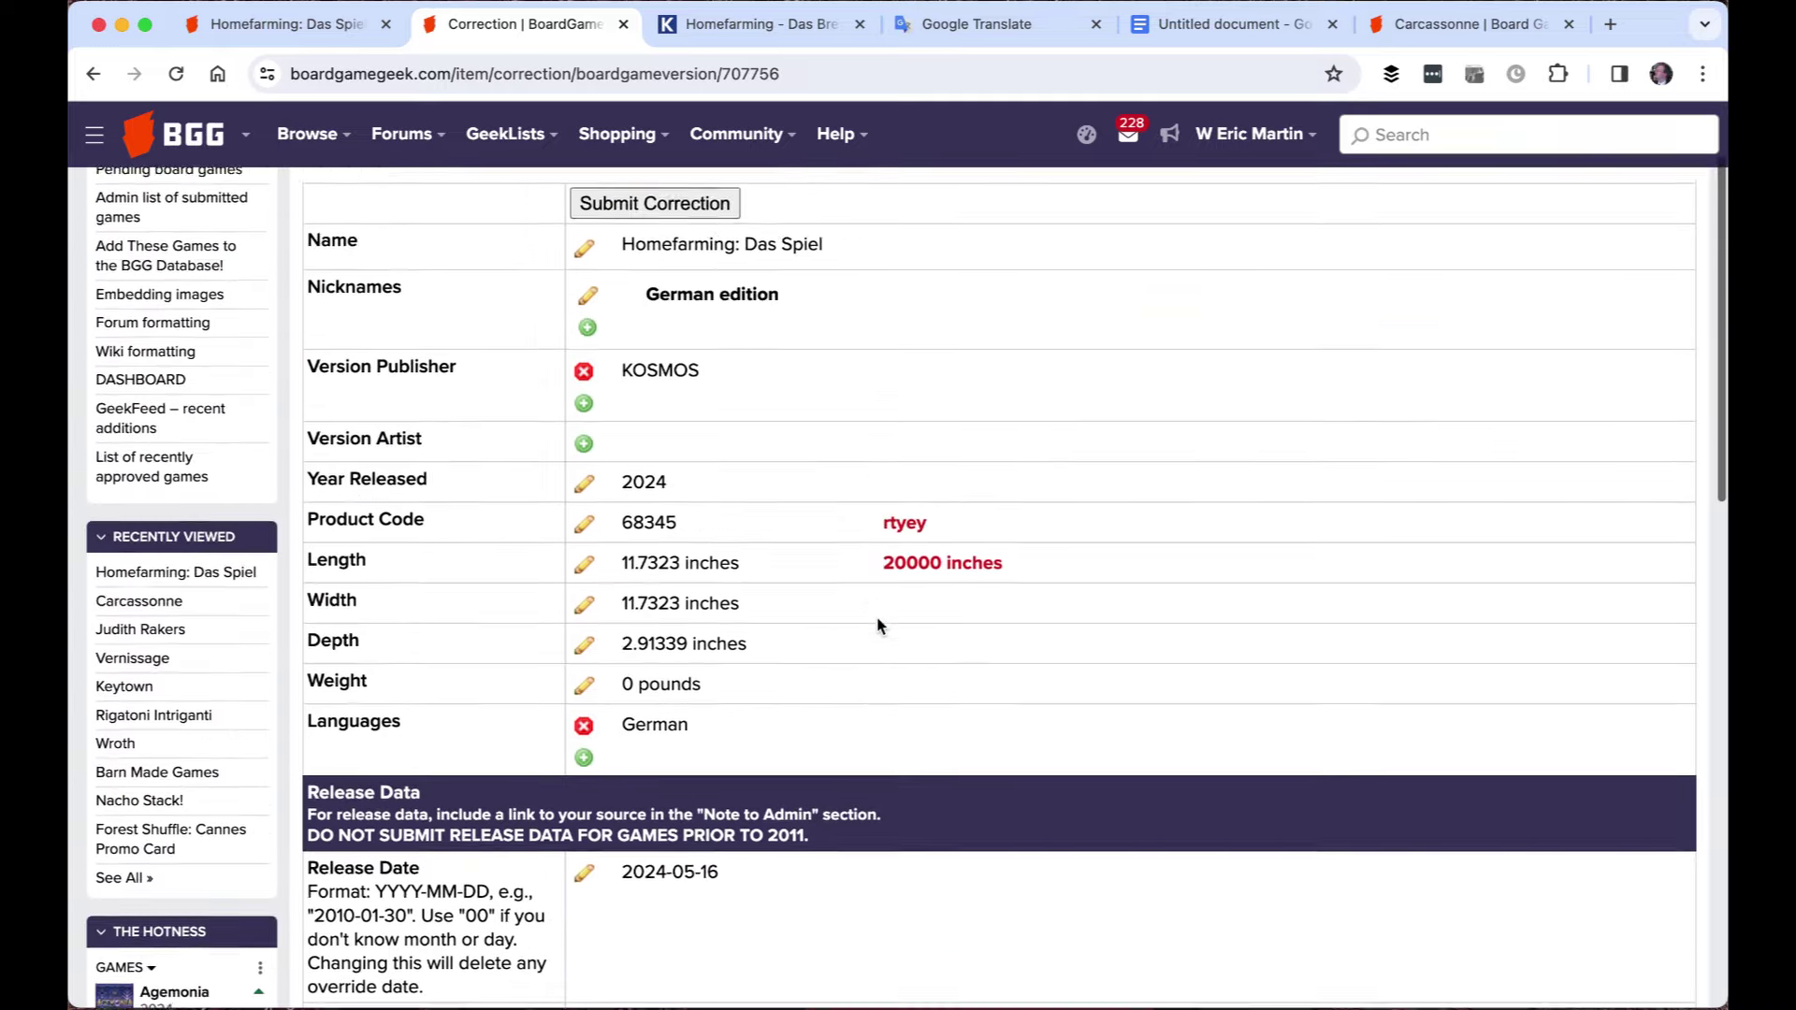
scroll(877, 625, "down", 1)
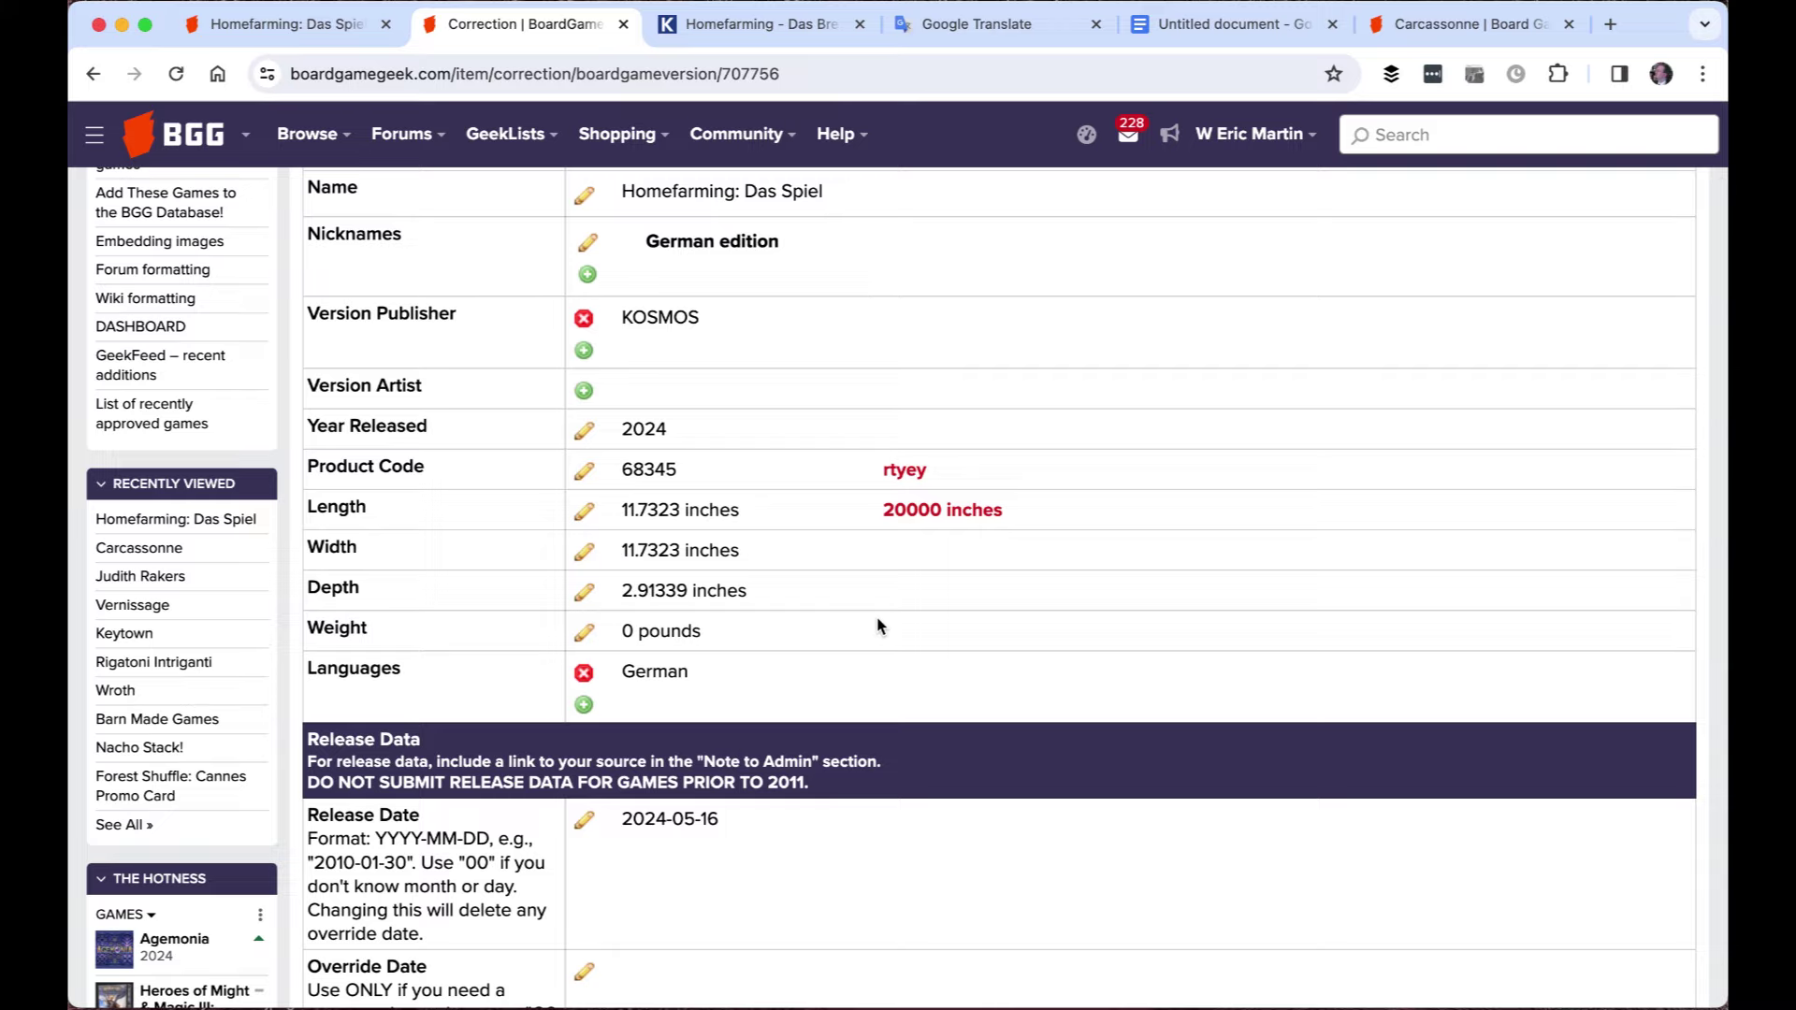
scroll(877, 625, "down", 10)
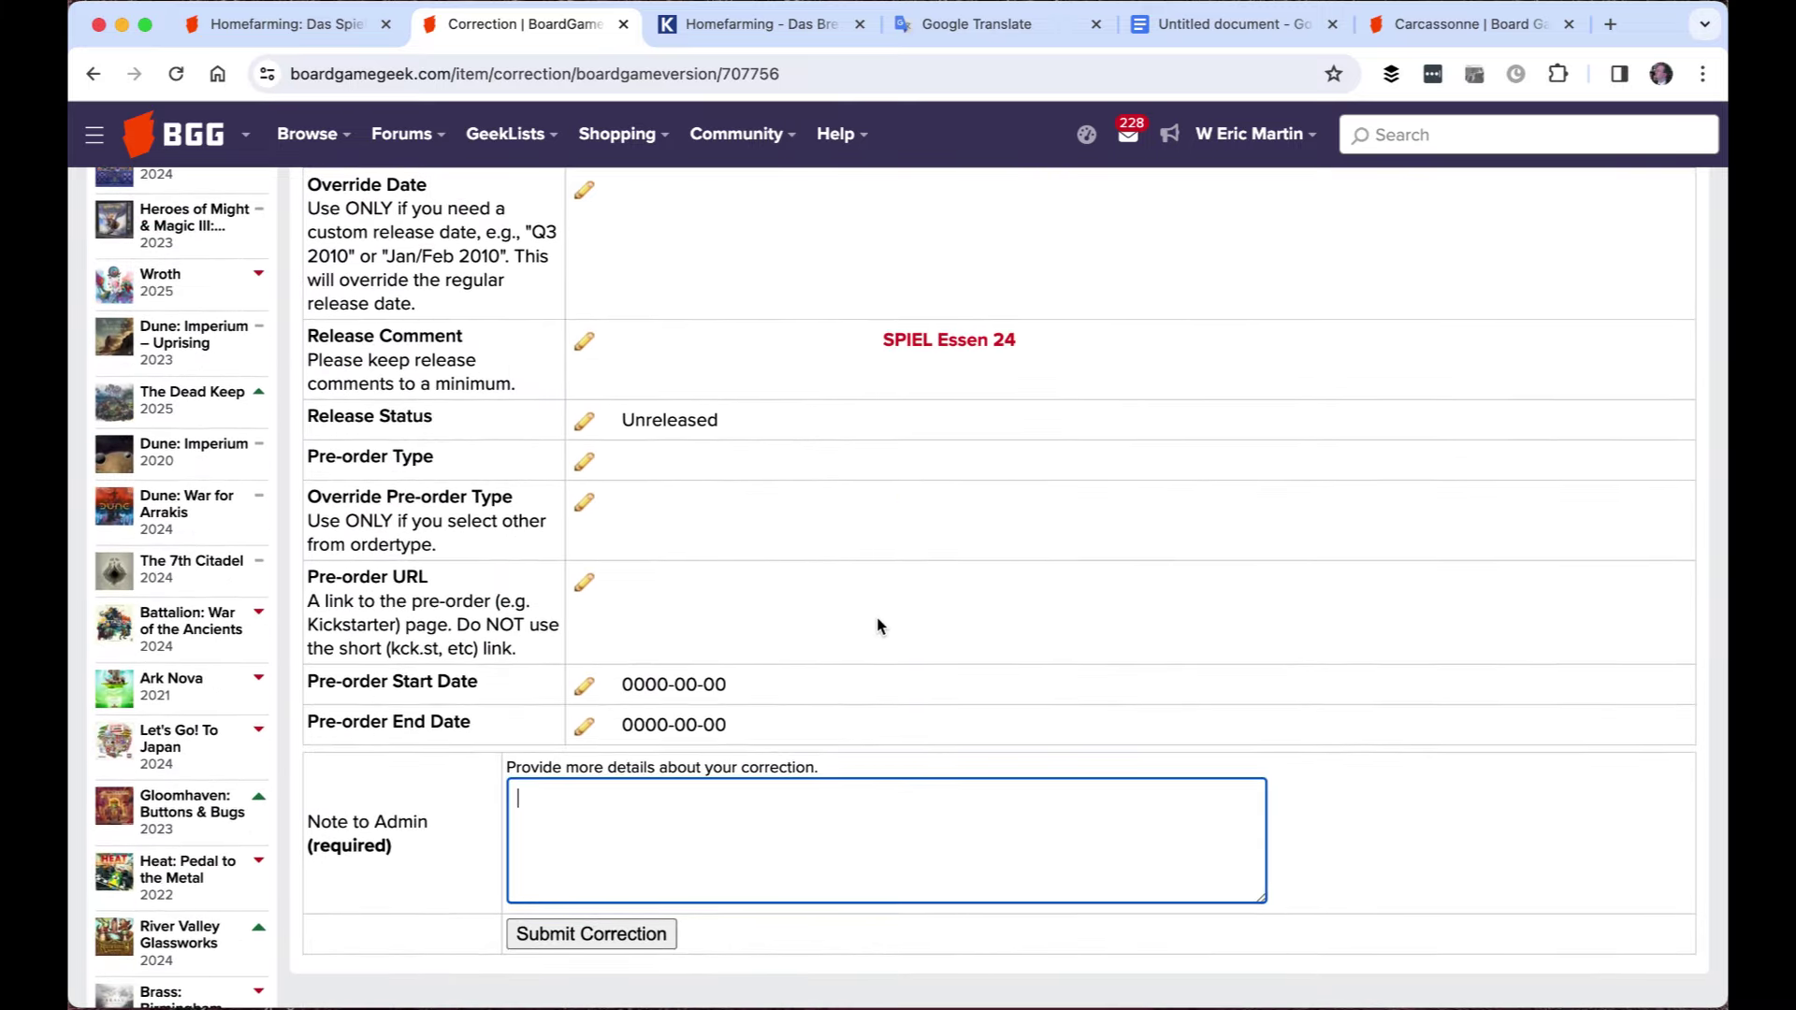
scroll(877, 625, "up", 10)
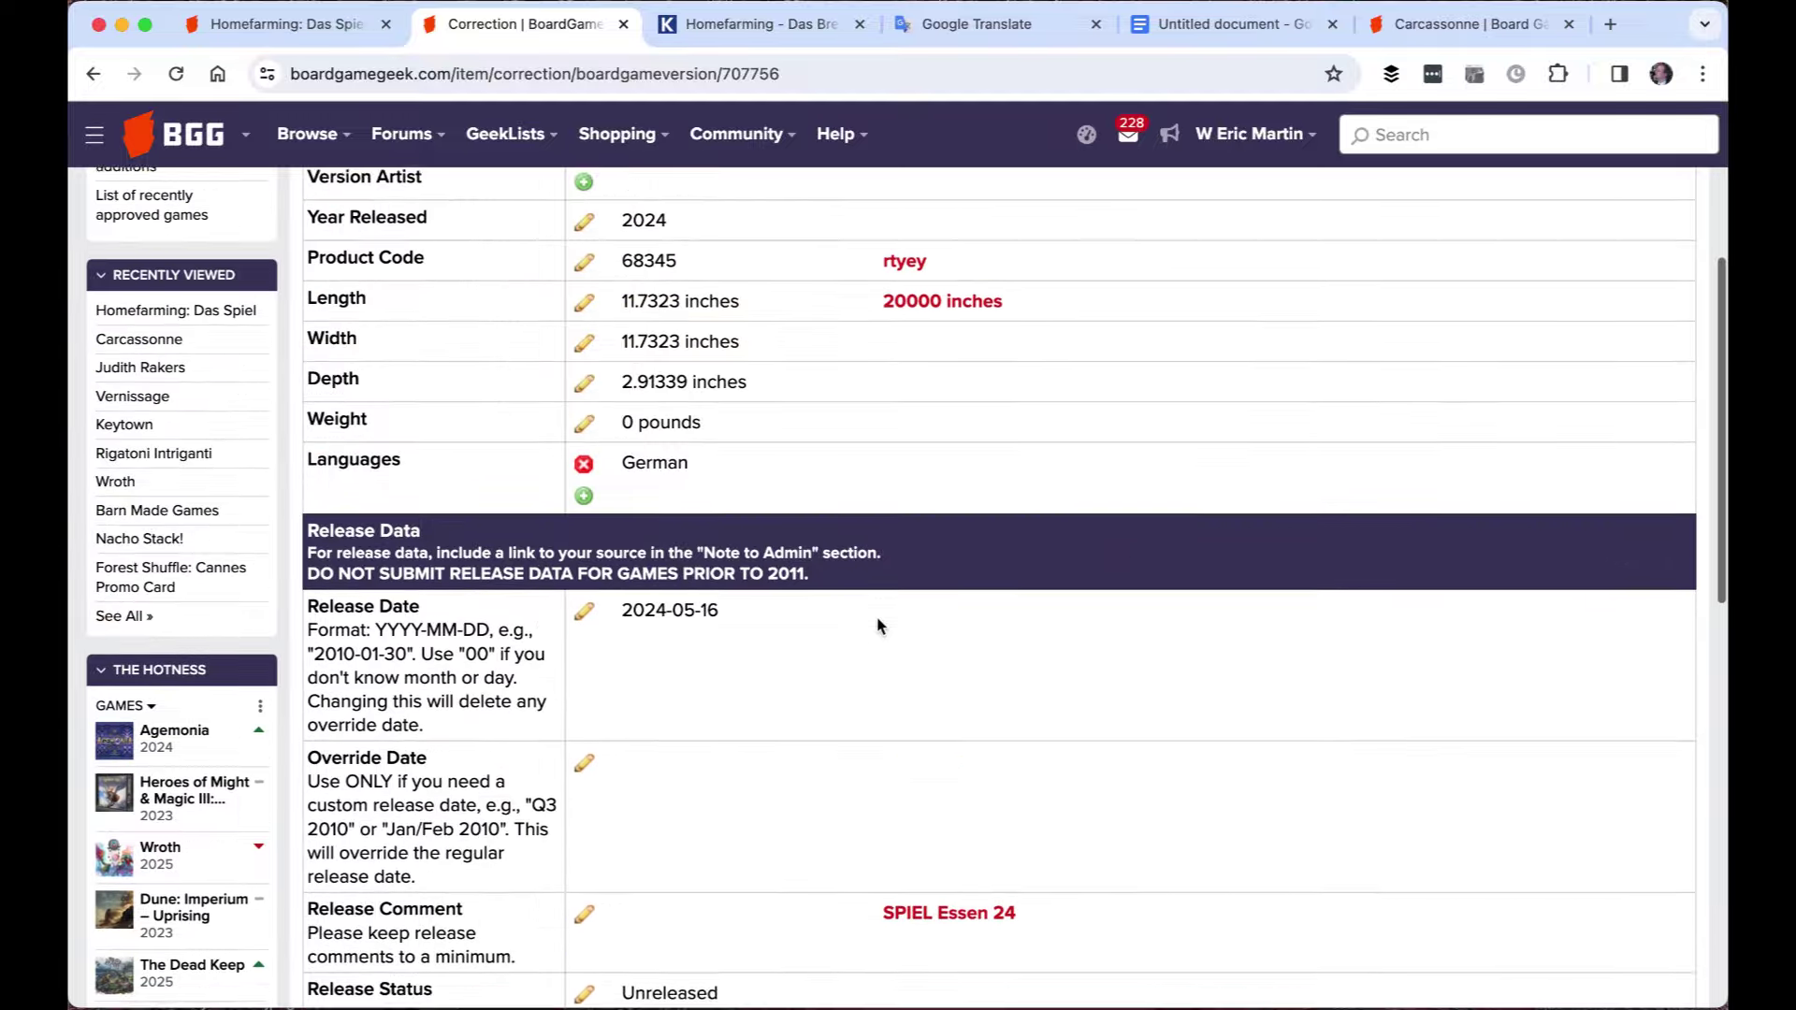
scroll(878, 625, "up", 2)
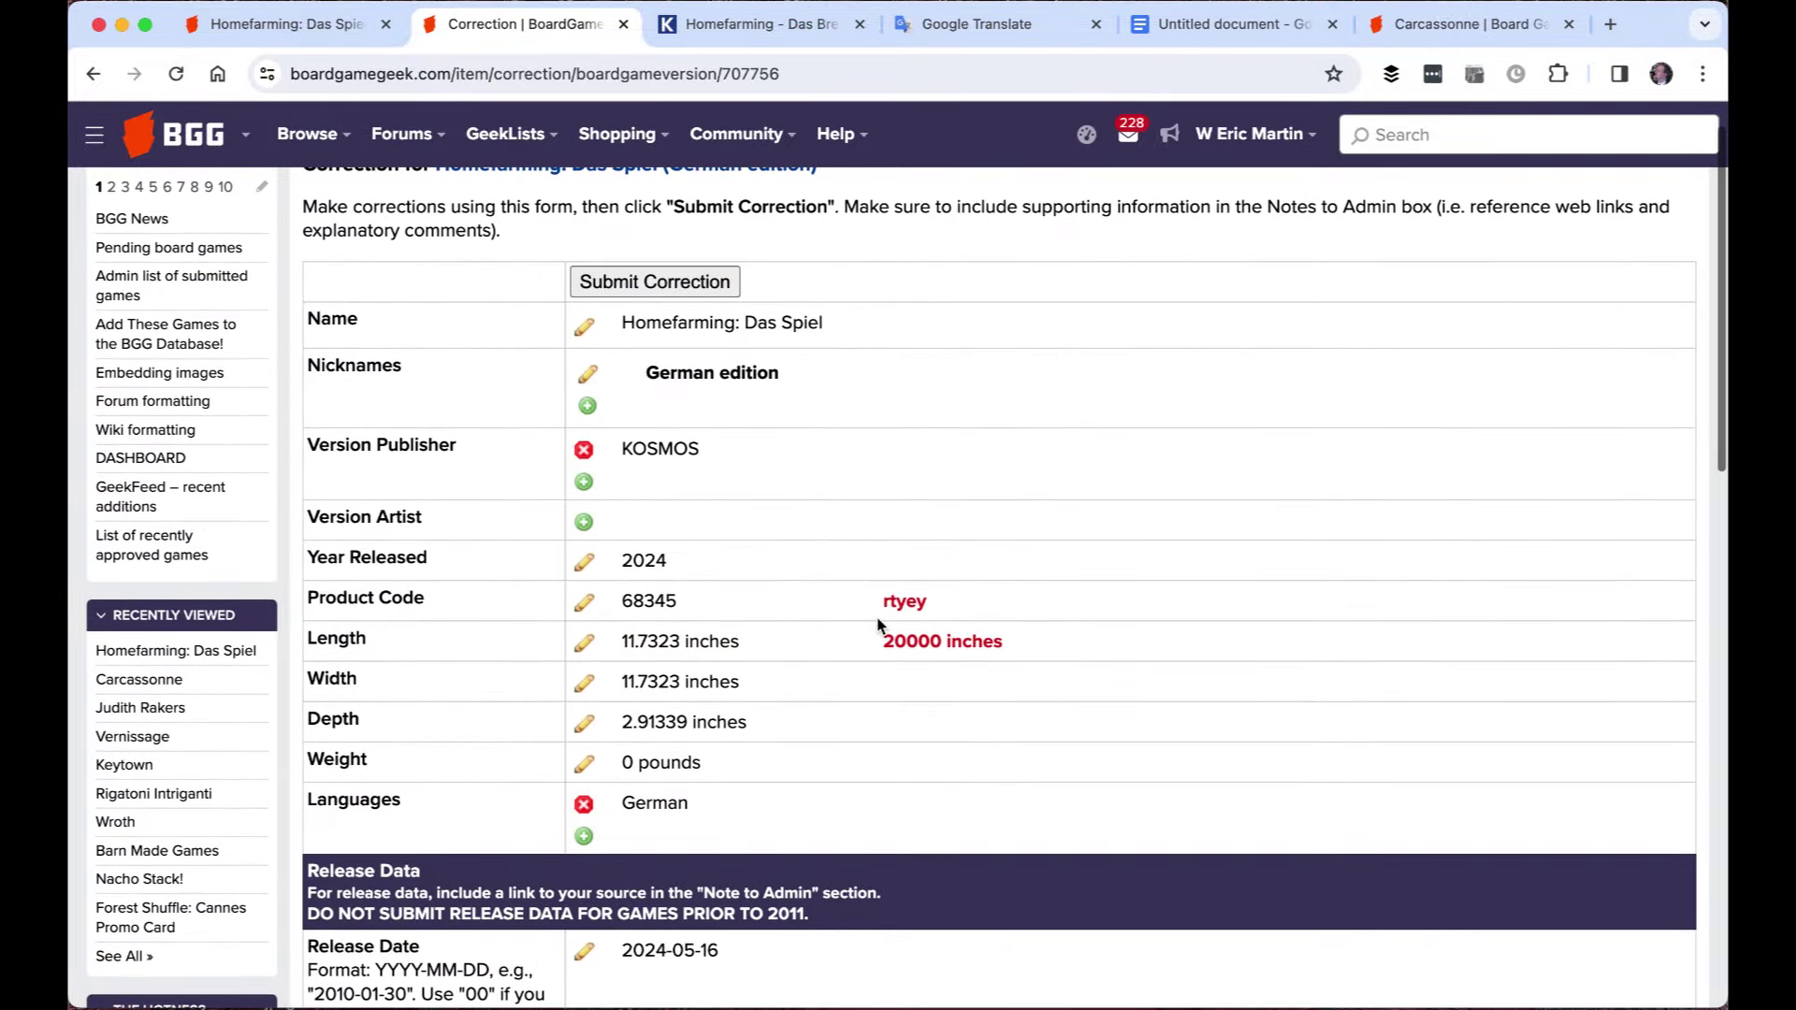
scroll(878, 624, "up", 1)
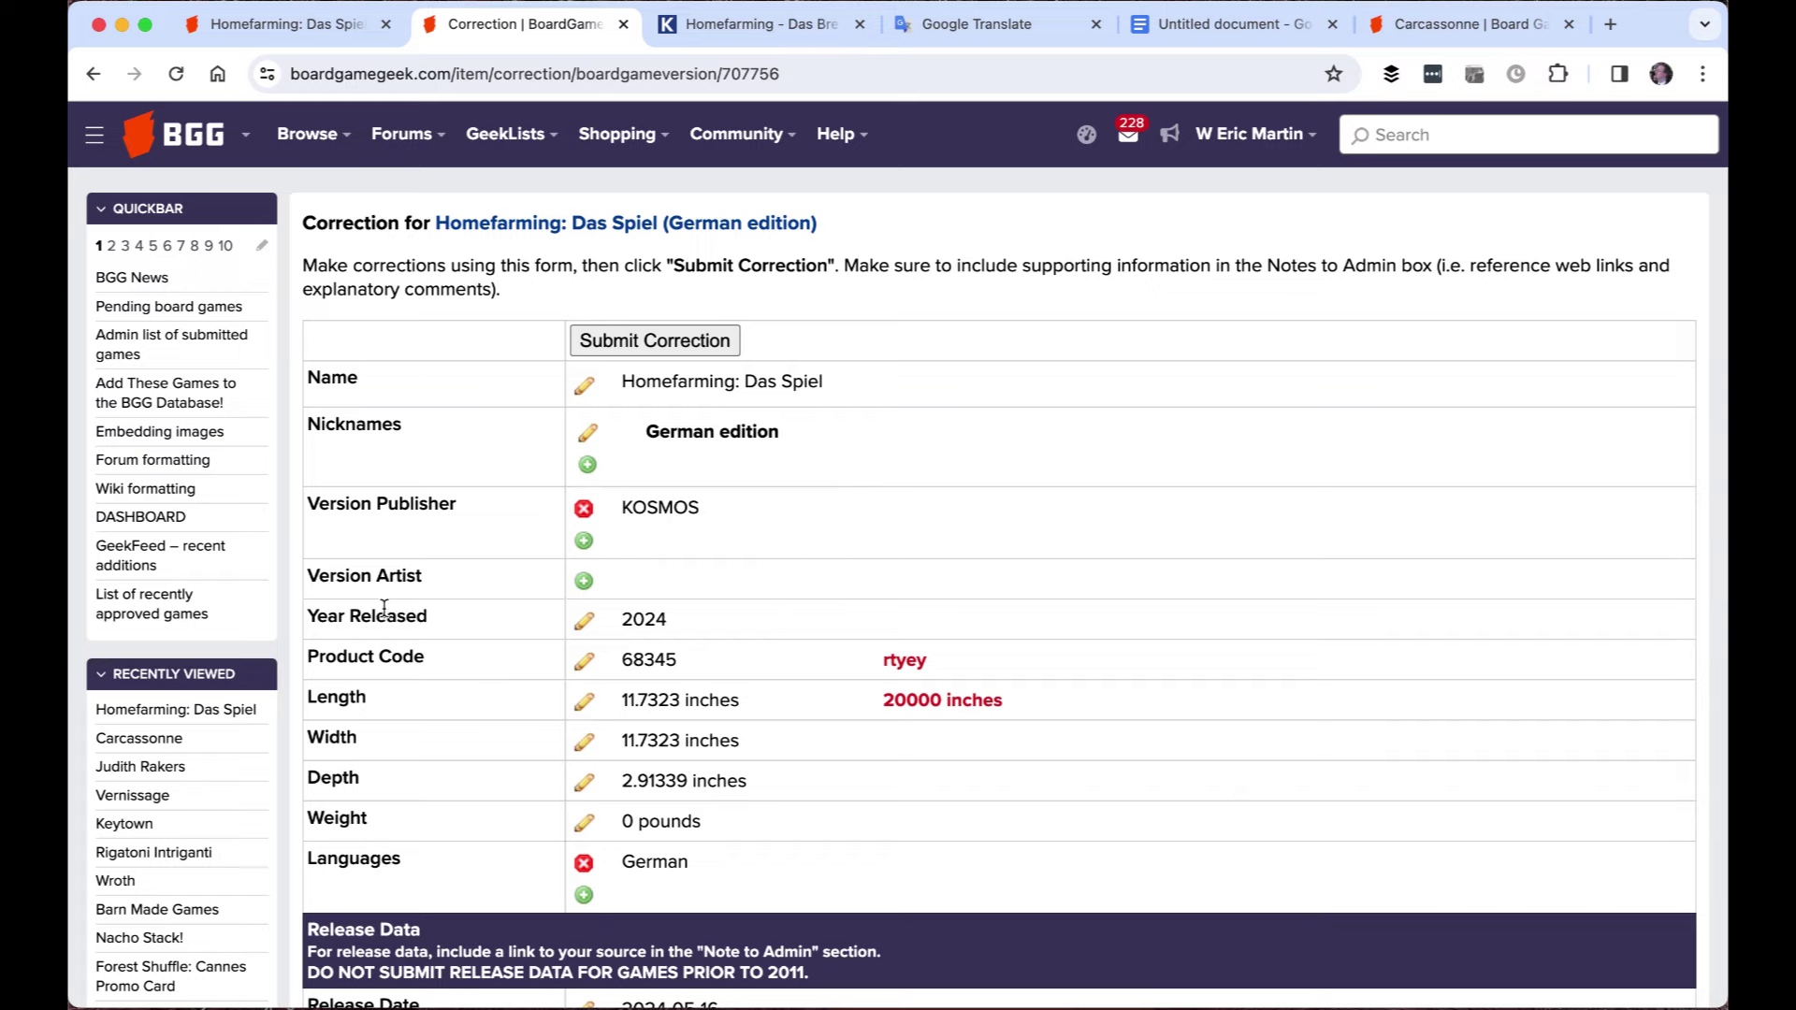
Return to the Homefarming: Das Spiel game page via Recently Viewed
left_click(241, 712)
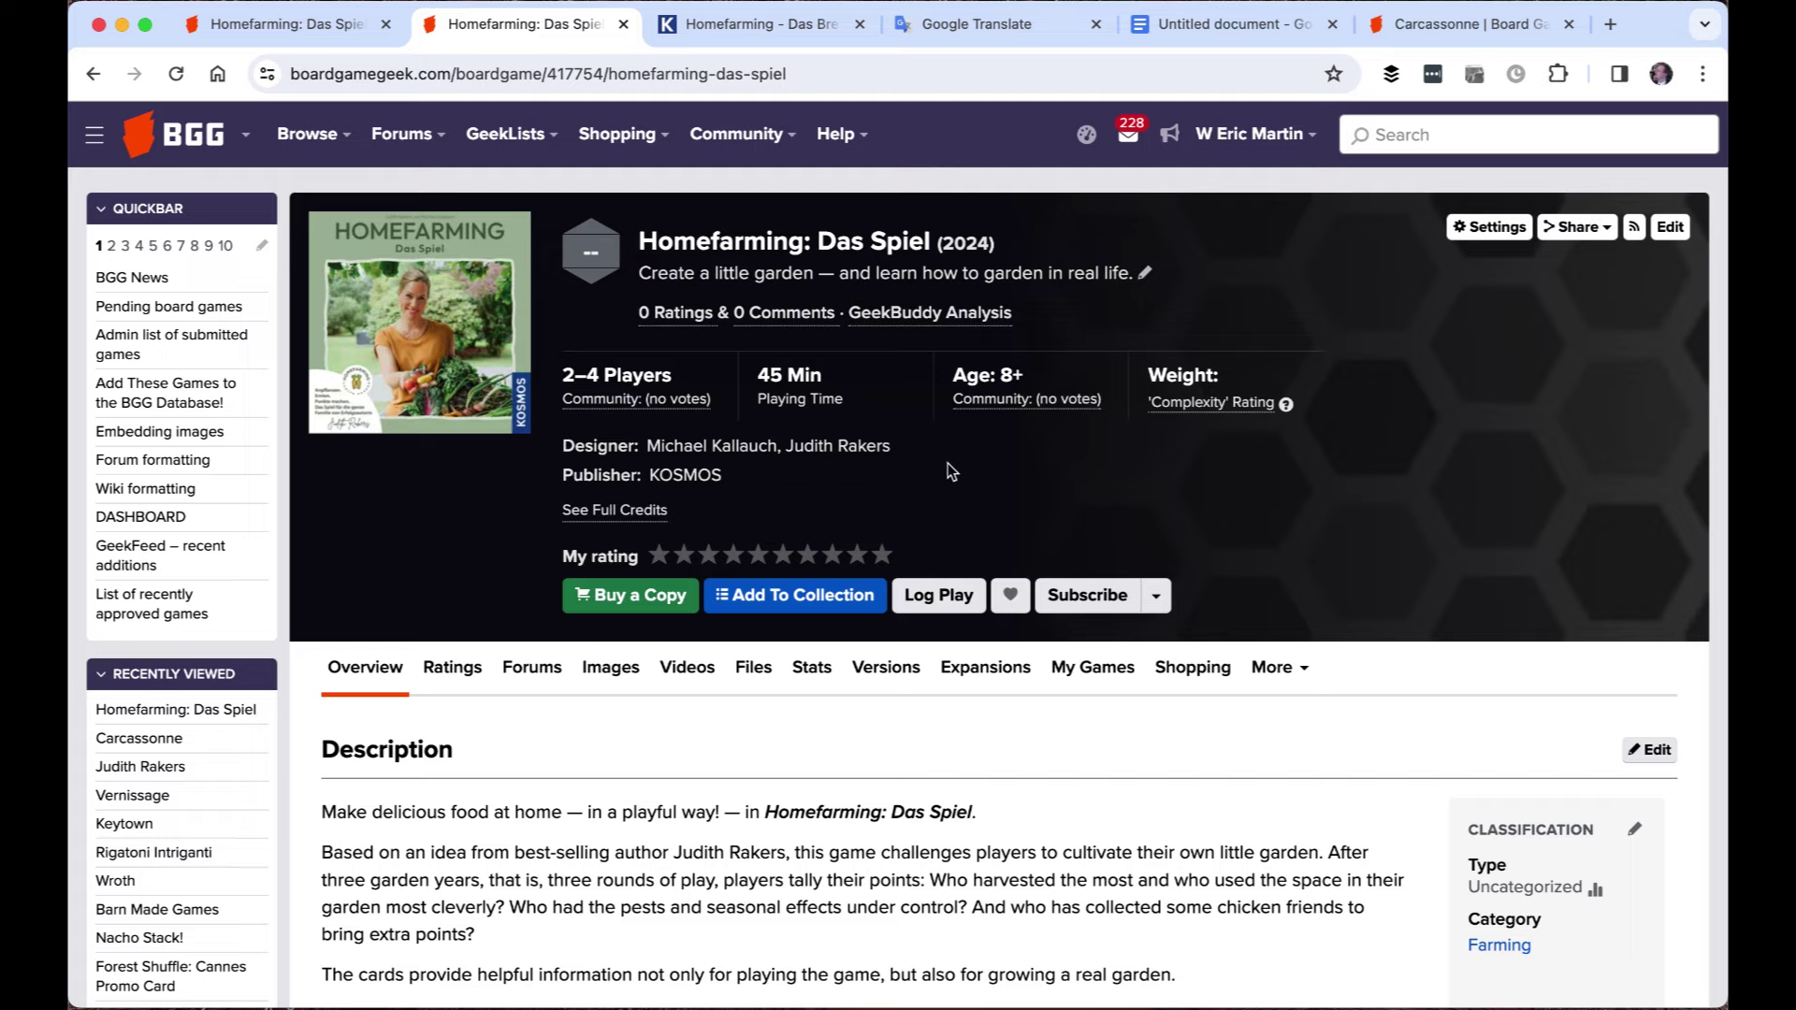
scroll(1009, 492, "down", 6)
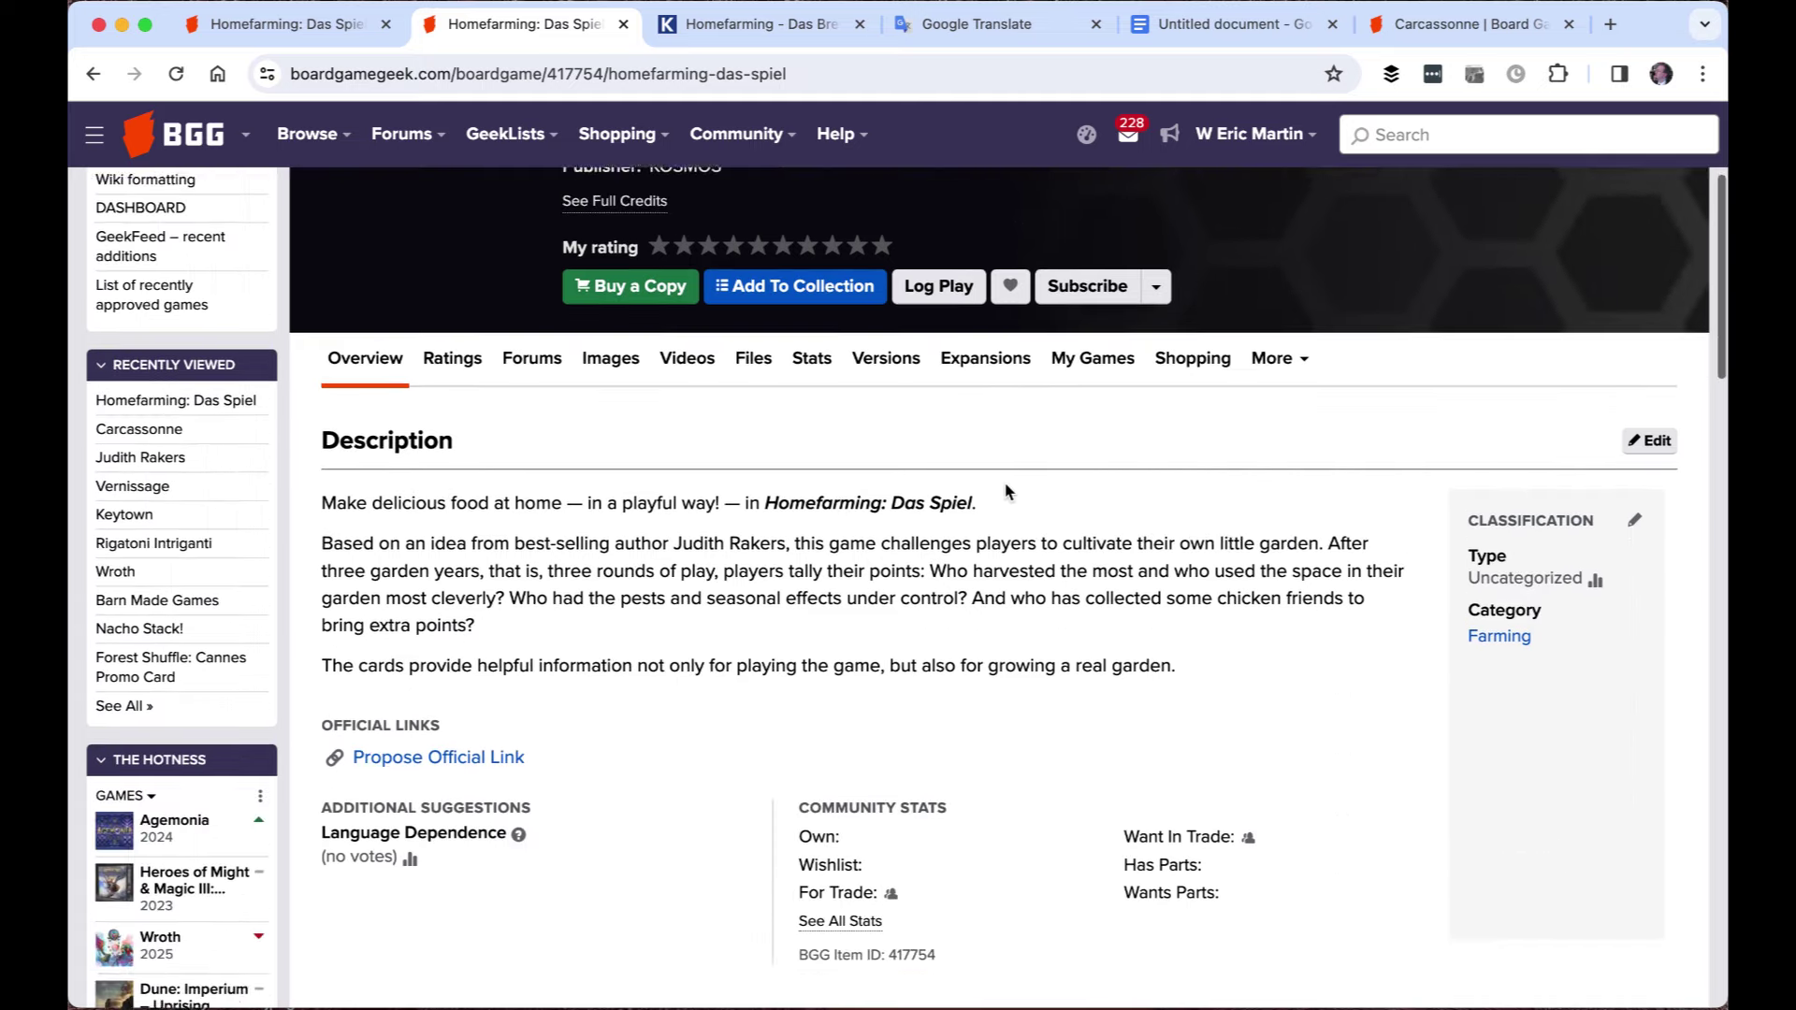
scroll(1008, 491, "up", 6)
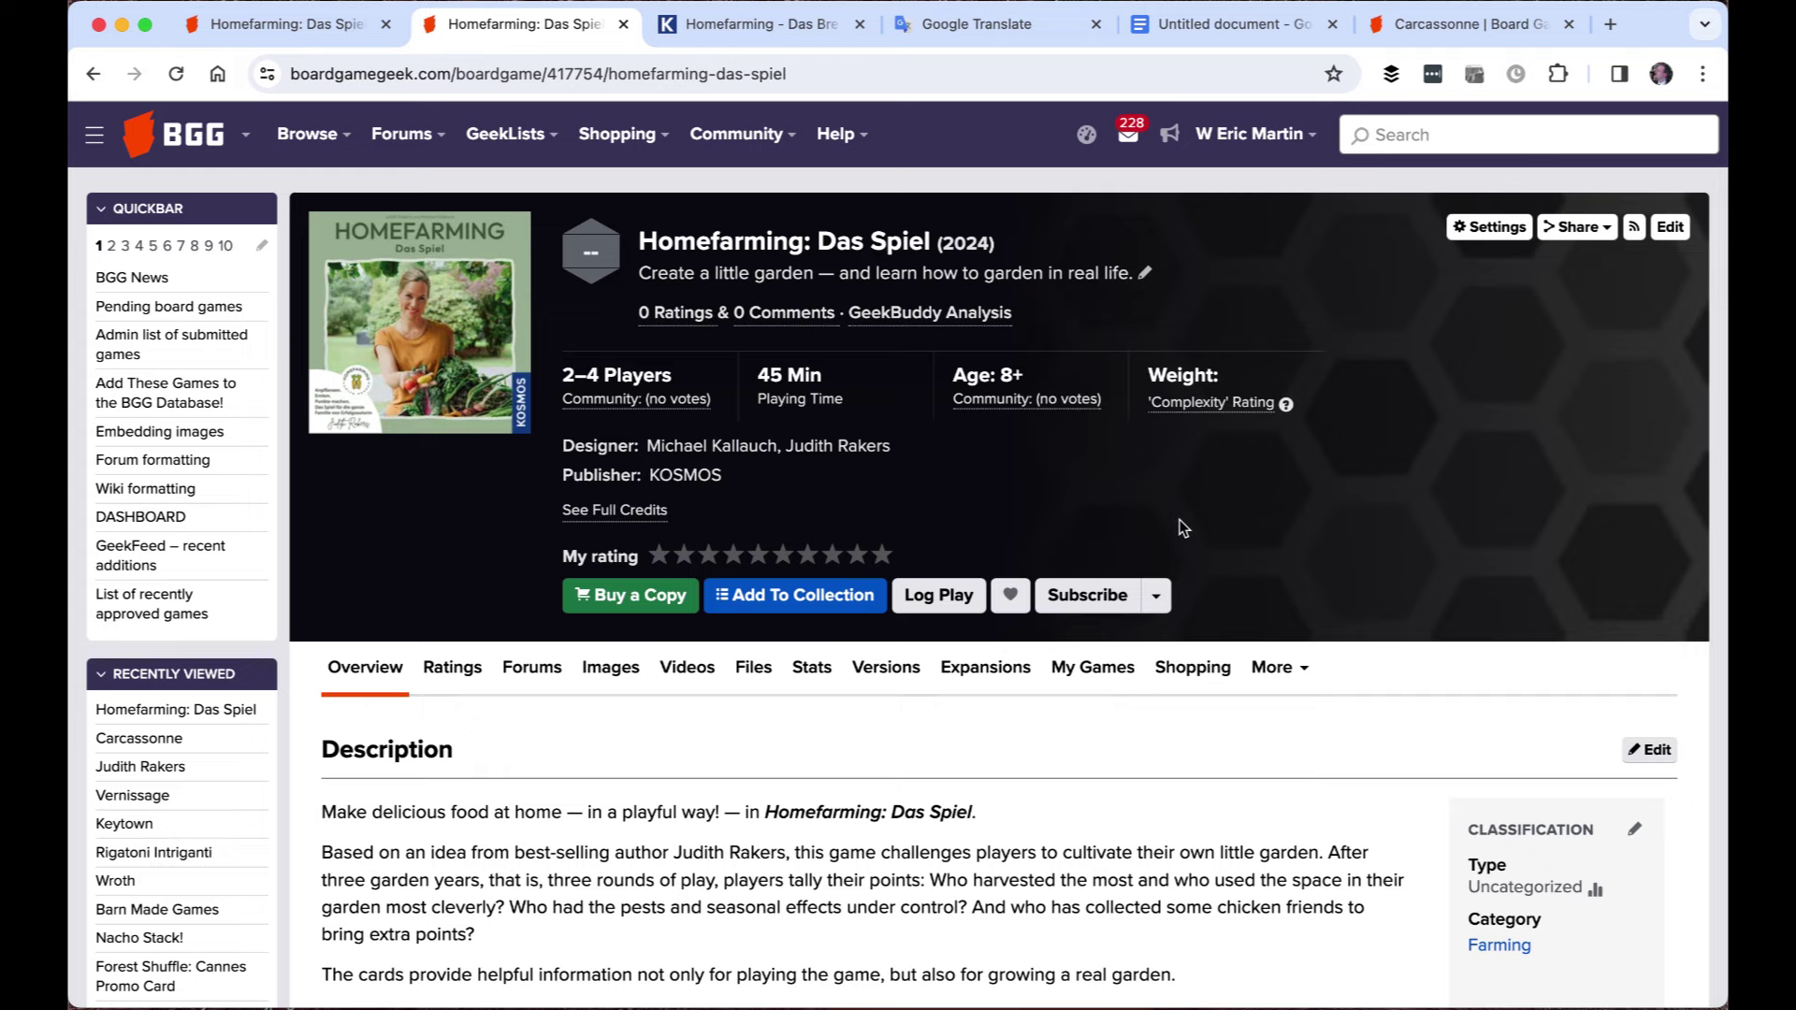
scroll(1406, 648, "down", 2)
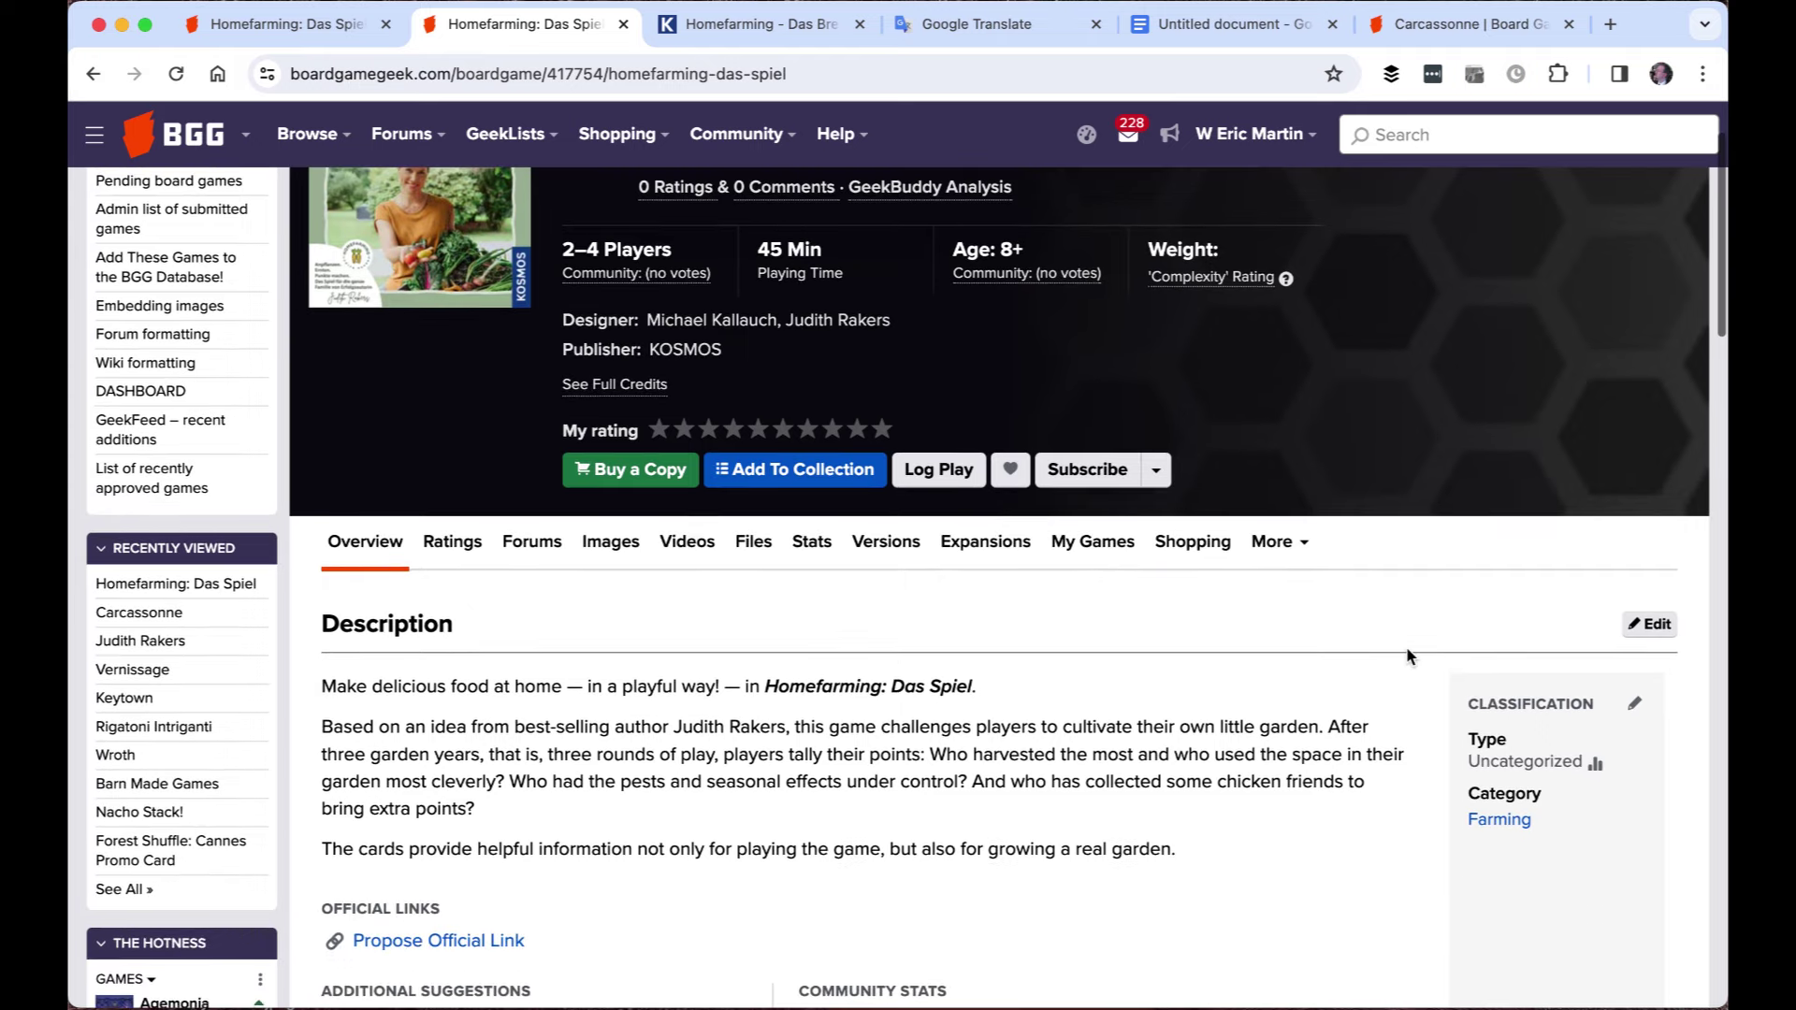
Browse the Versions, Expansions, My Games, Videos, Images, Forums and Ratings & Comments tabs
left_click(890, 550)
left_click(982, 548)
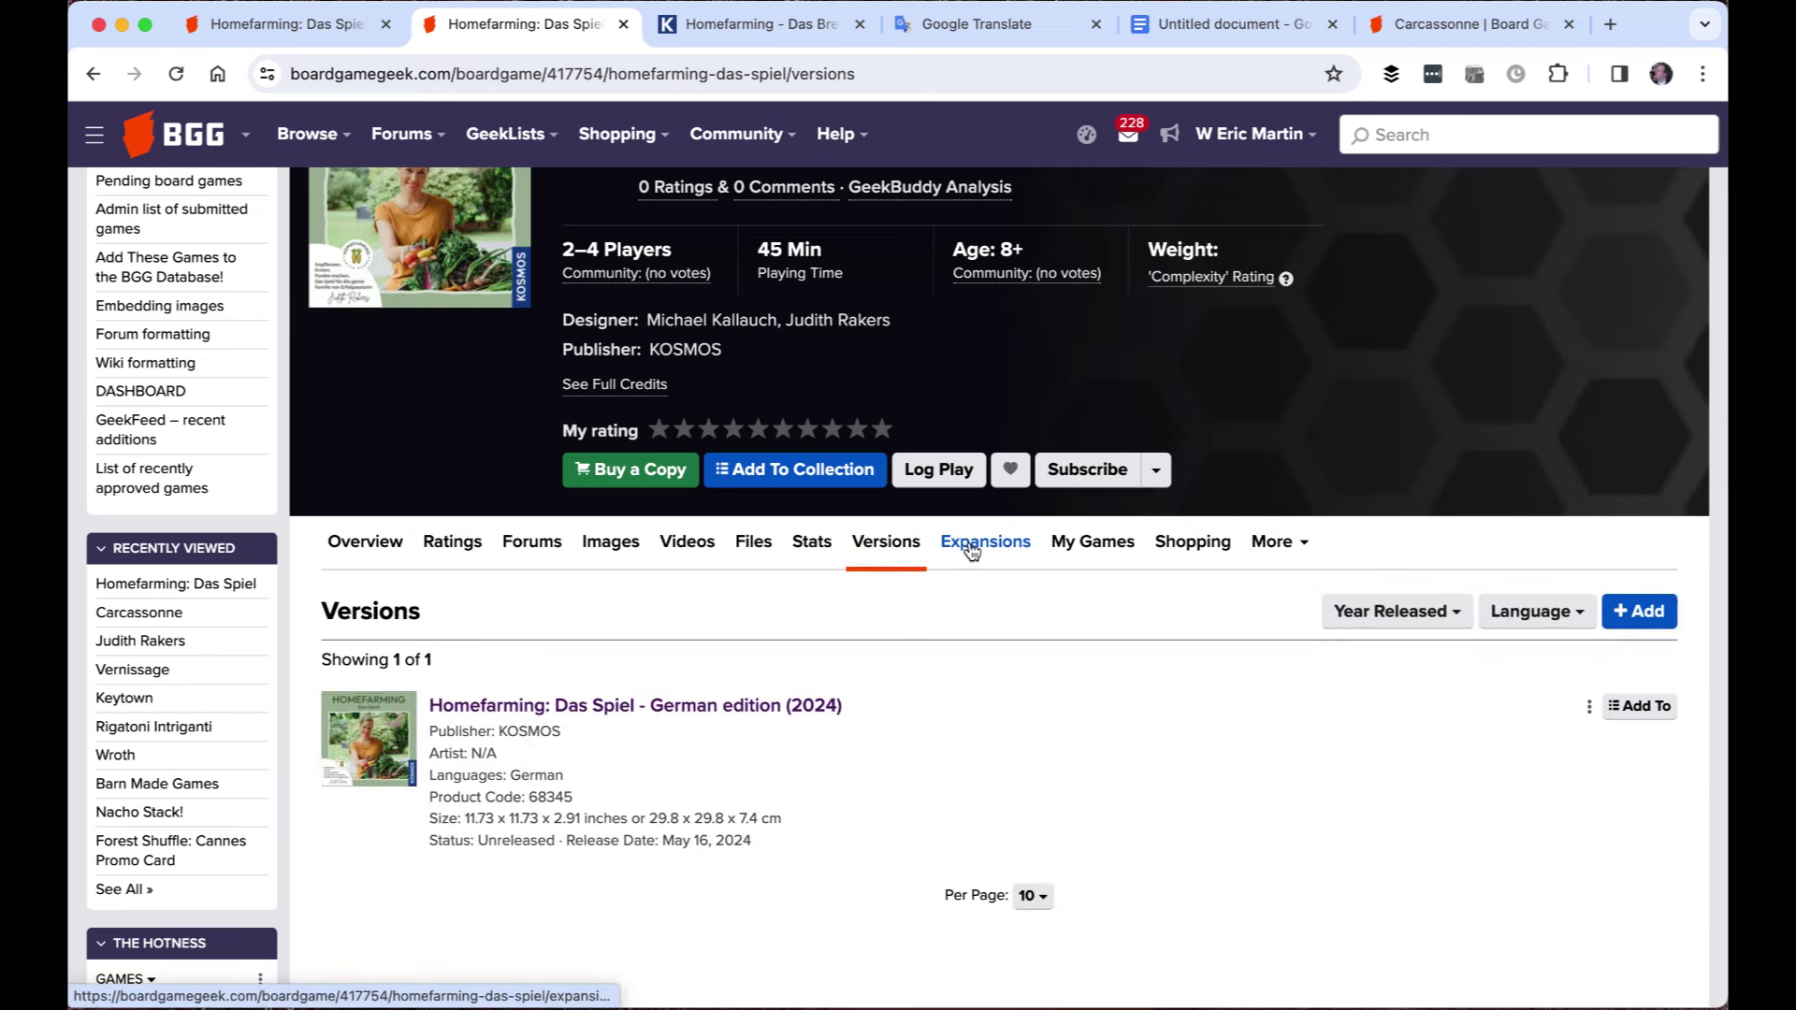
left_click(1116, 550)
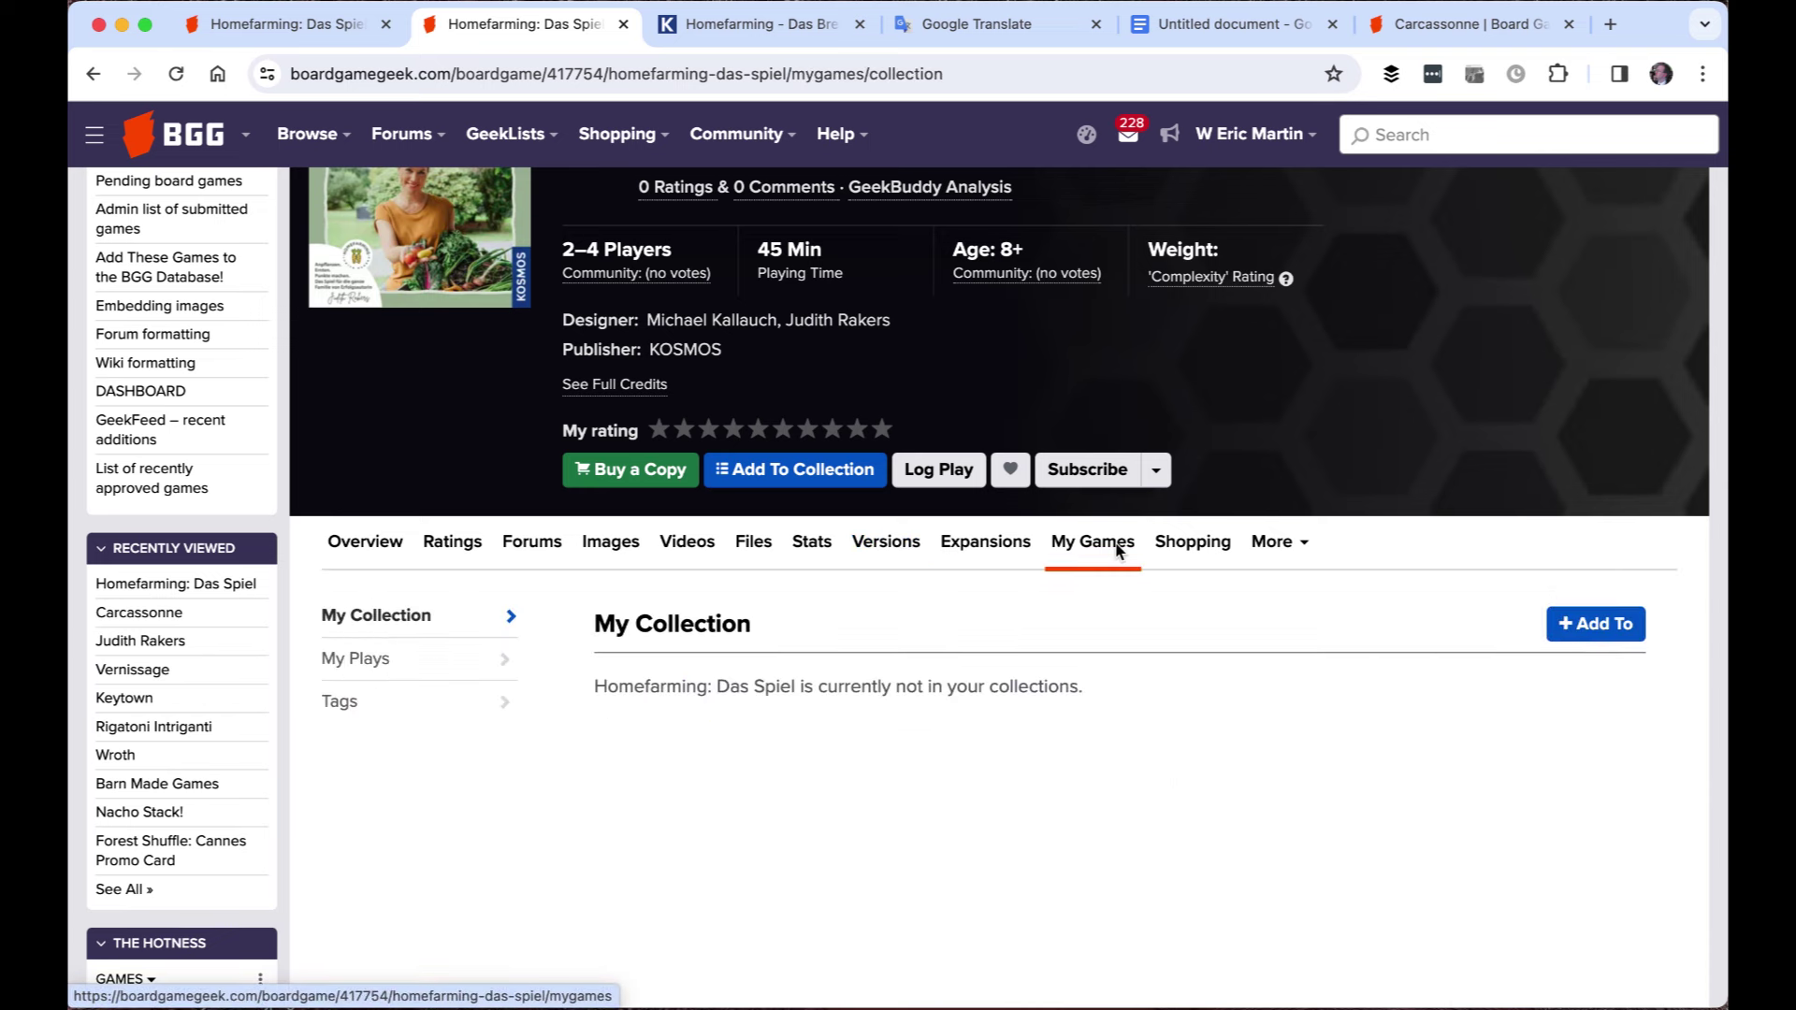
left_click(690, 547)
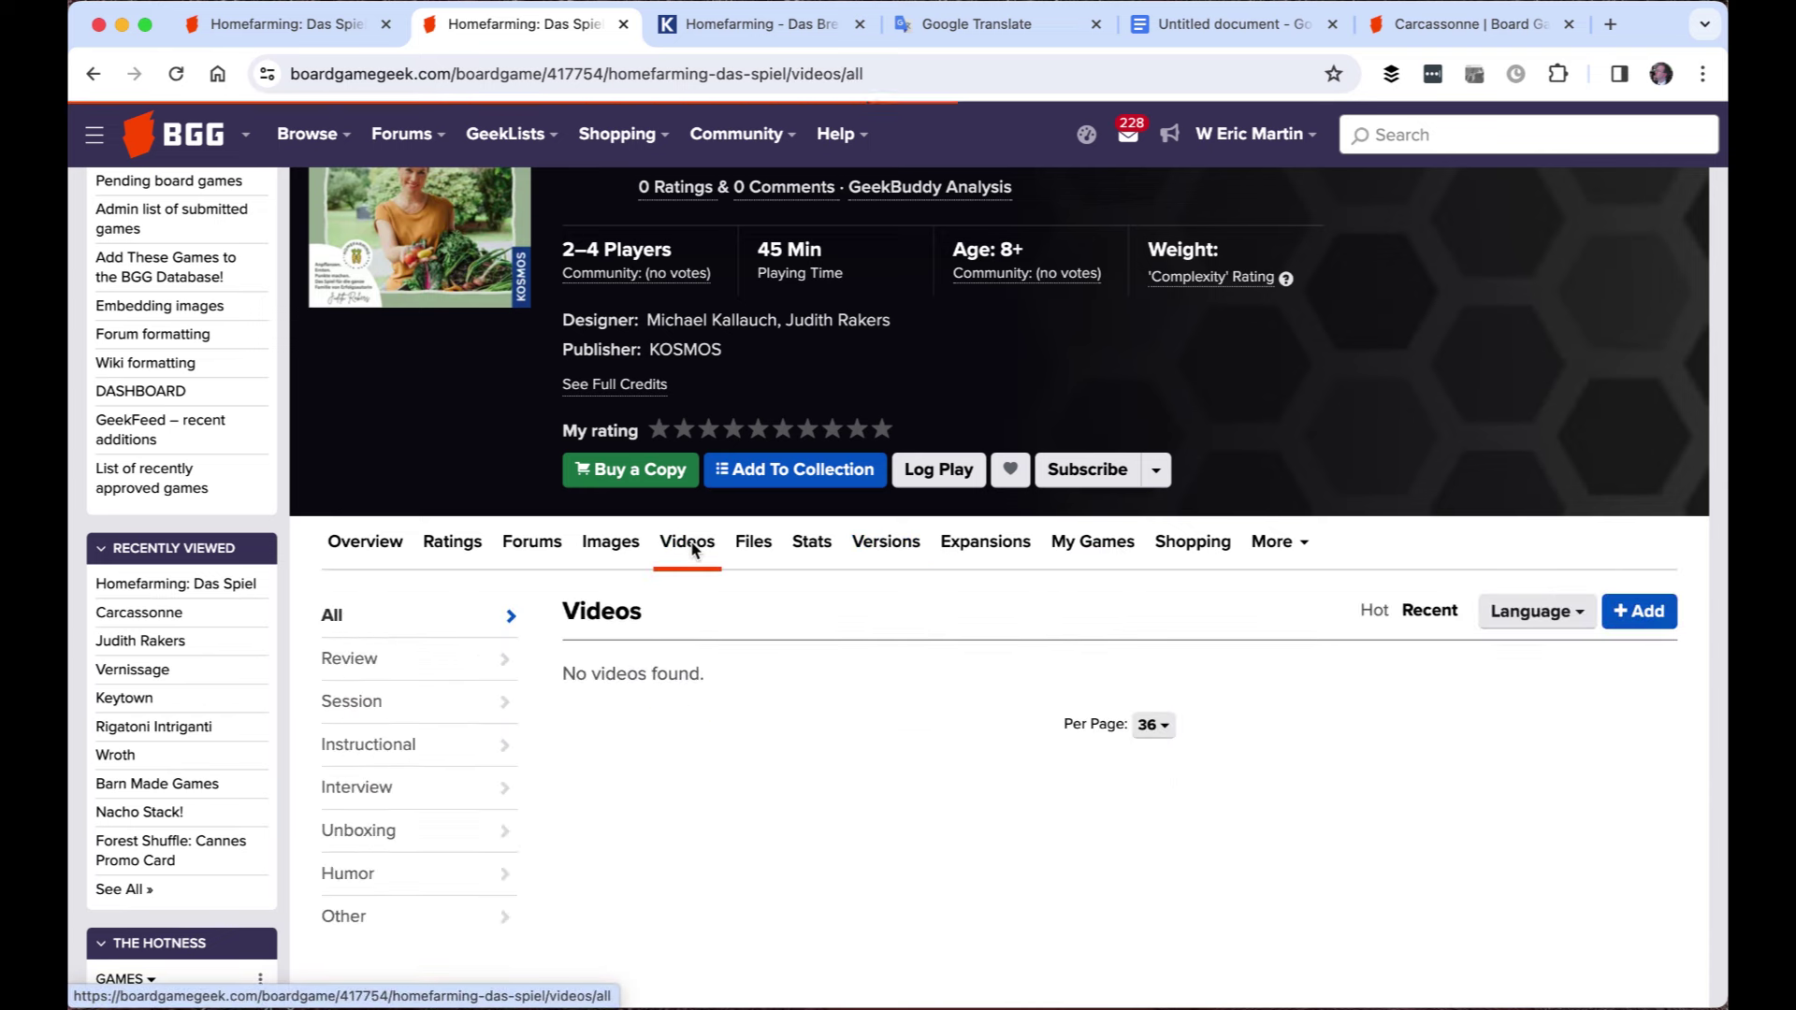
left_click(610, 543)
left_click(540, 548)
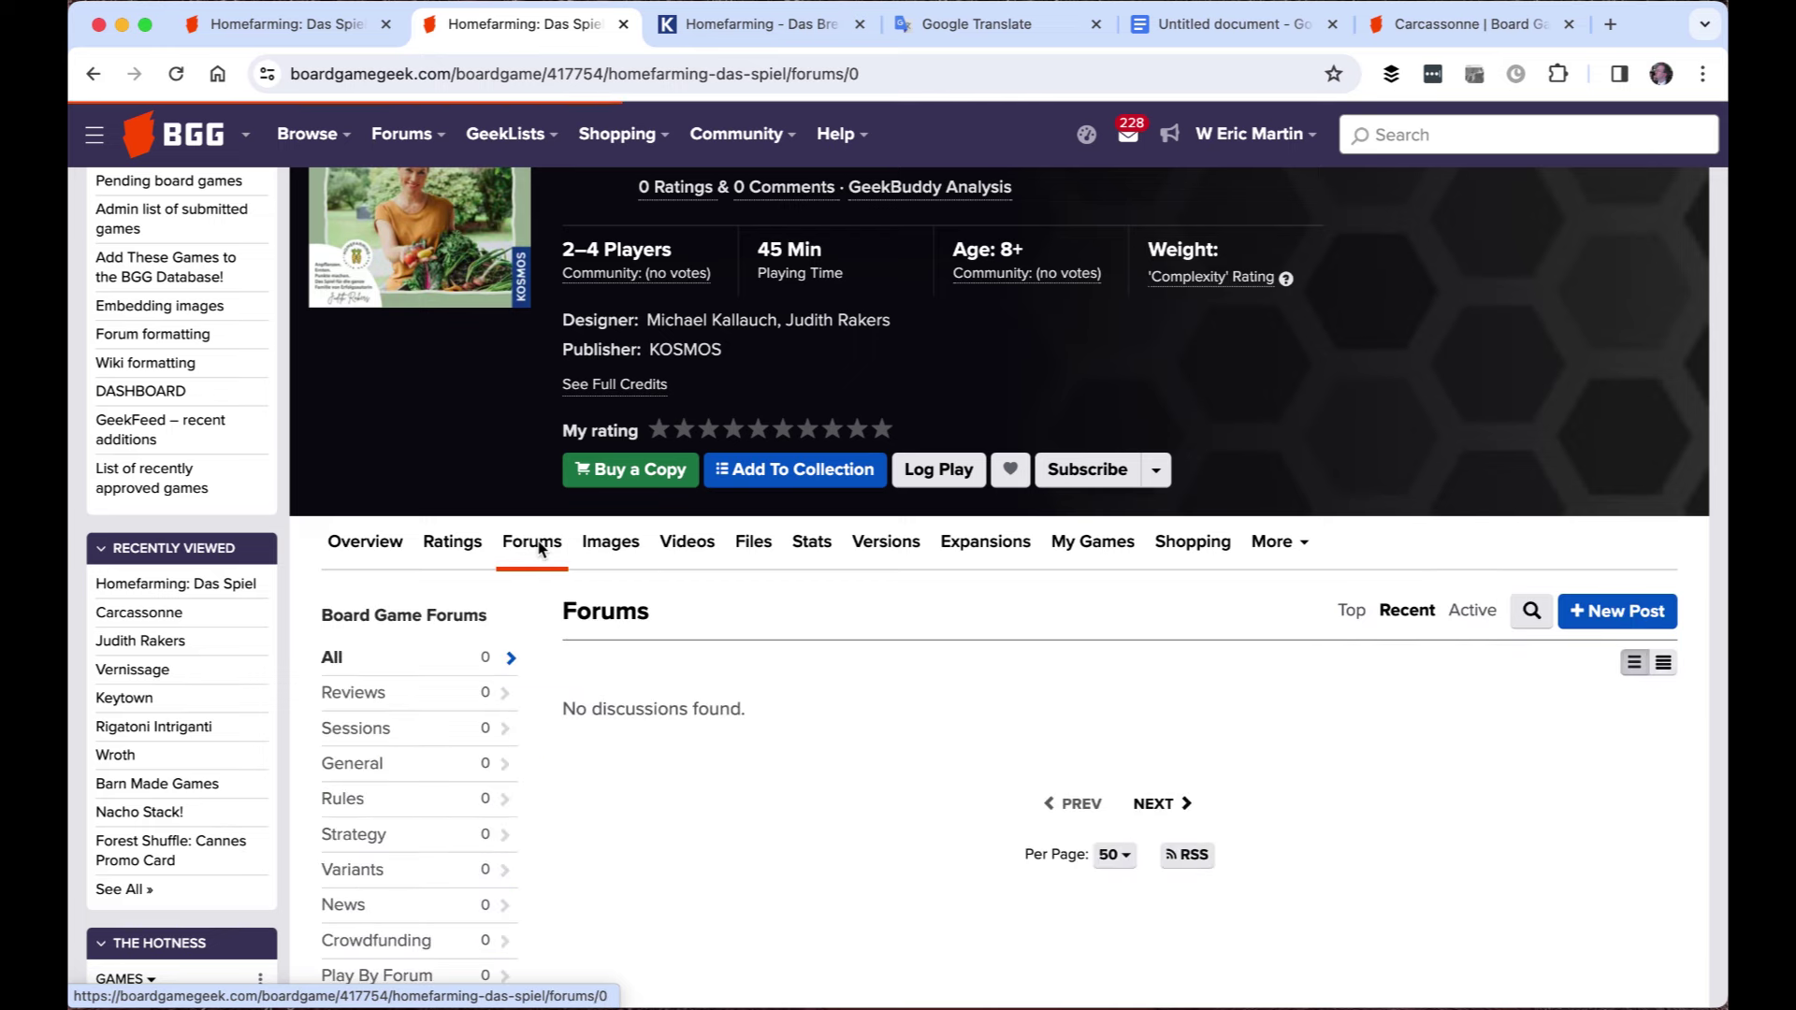
left_click(454, 542)
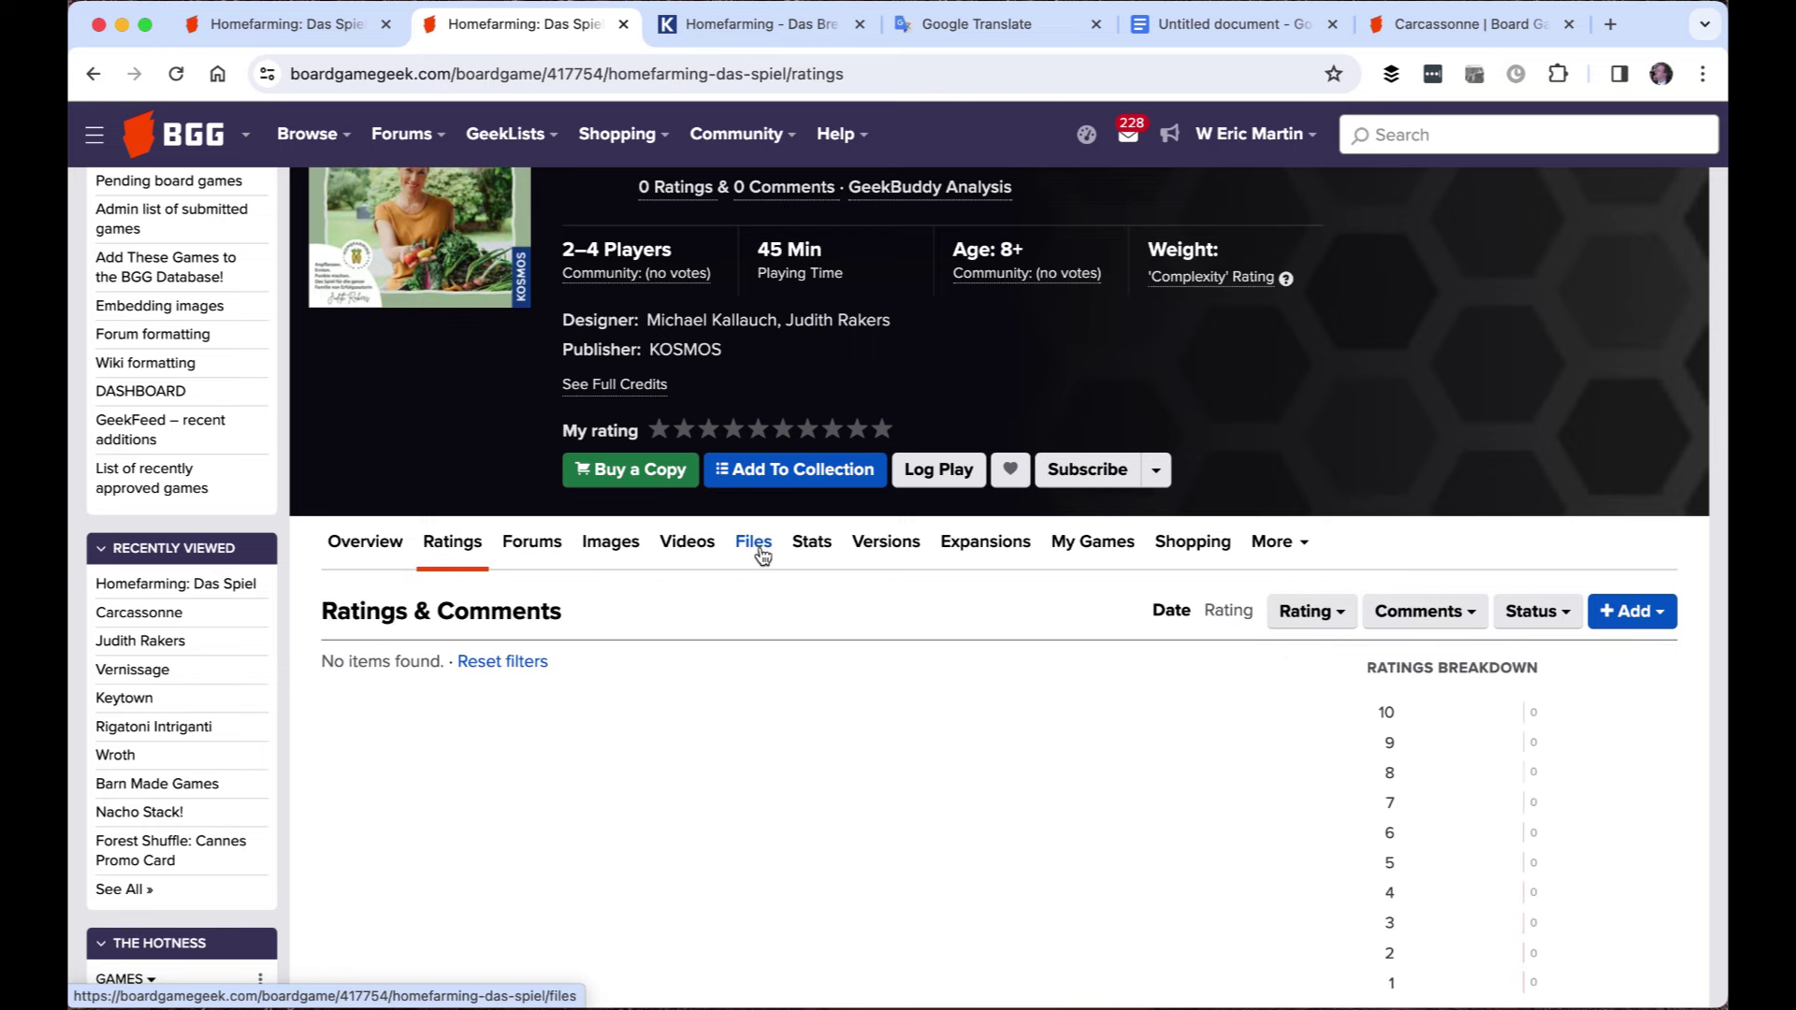